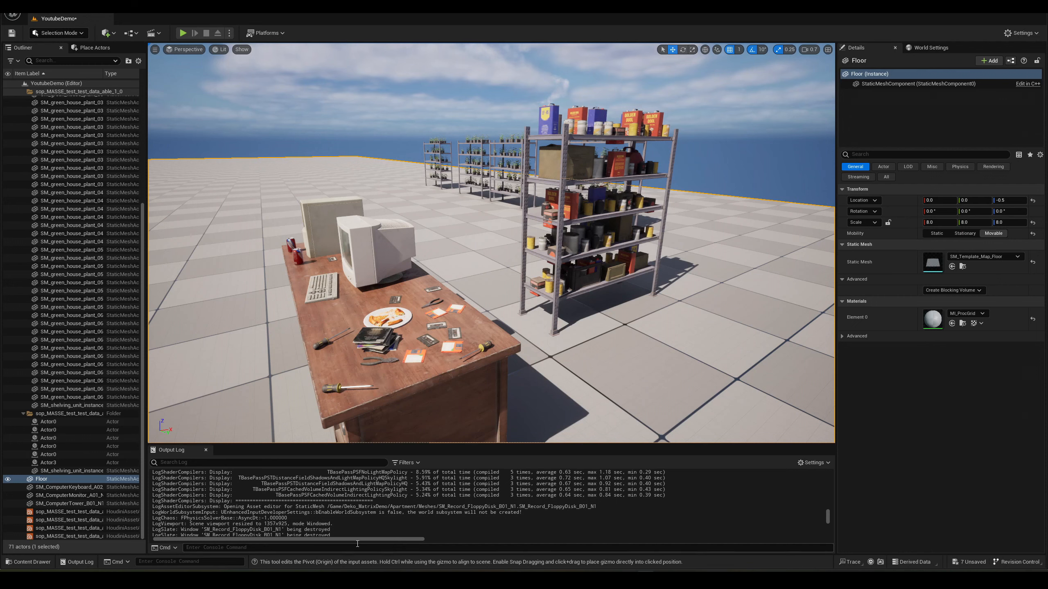
Step: Switch to the browser and review the file list and README of the MASSEParmUtilities GitHub repository
left_click(339, 577)
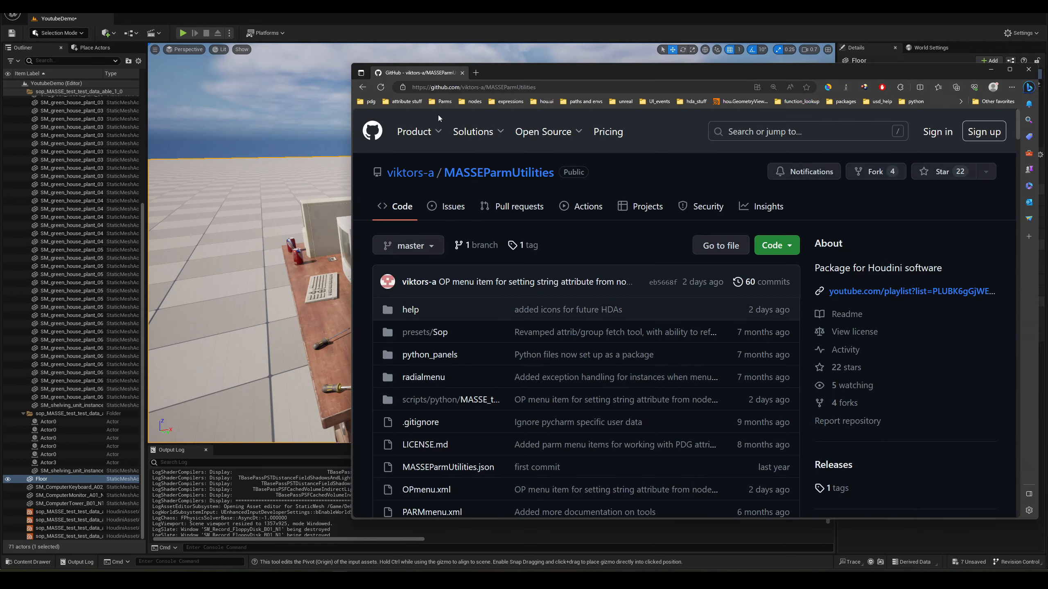
scroll(575, 384, "down", 5)
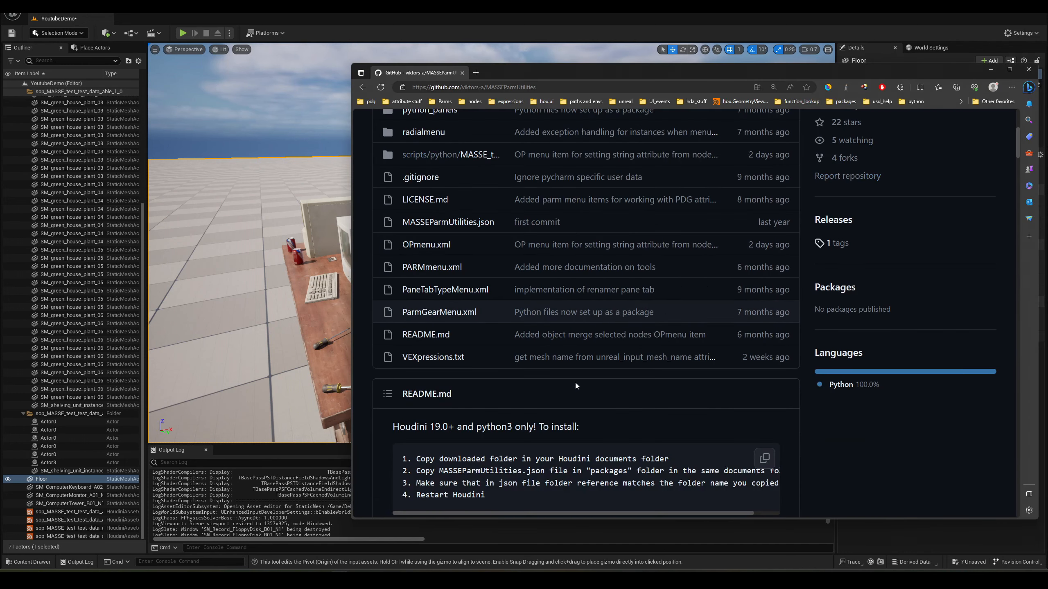
scroll(575, 383, "up", 4)
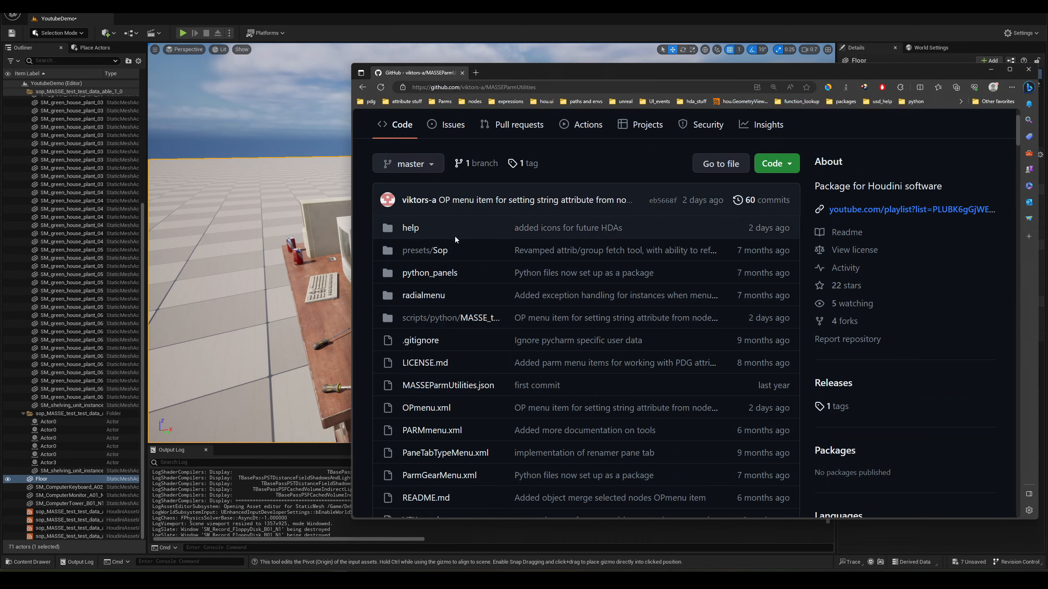
scroll(574, 413, "down", 2)
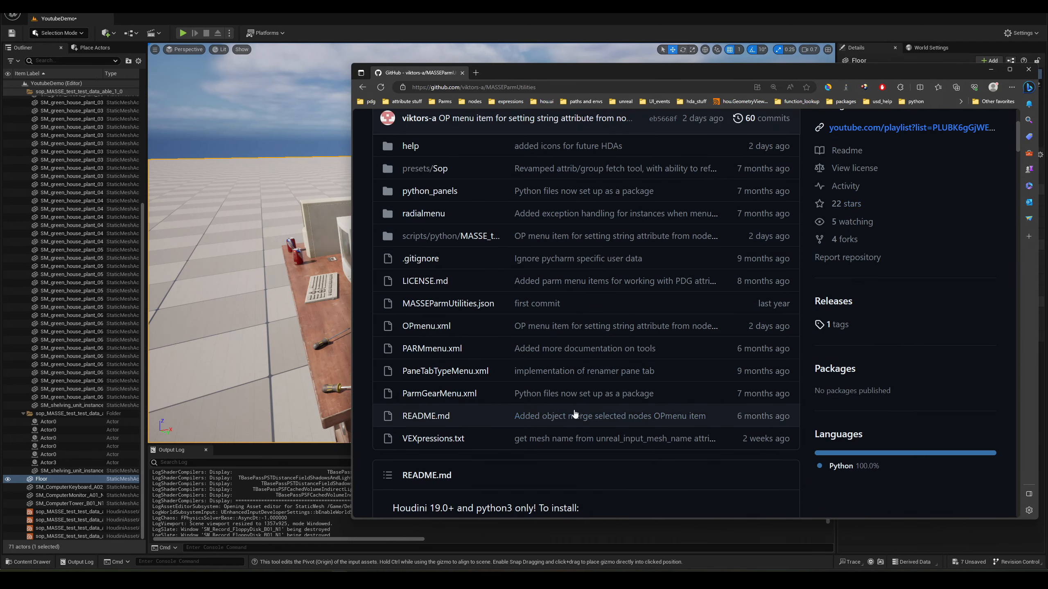
scroll(574, 413, "up", 4)
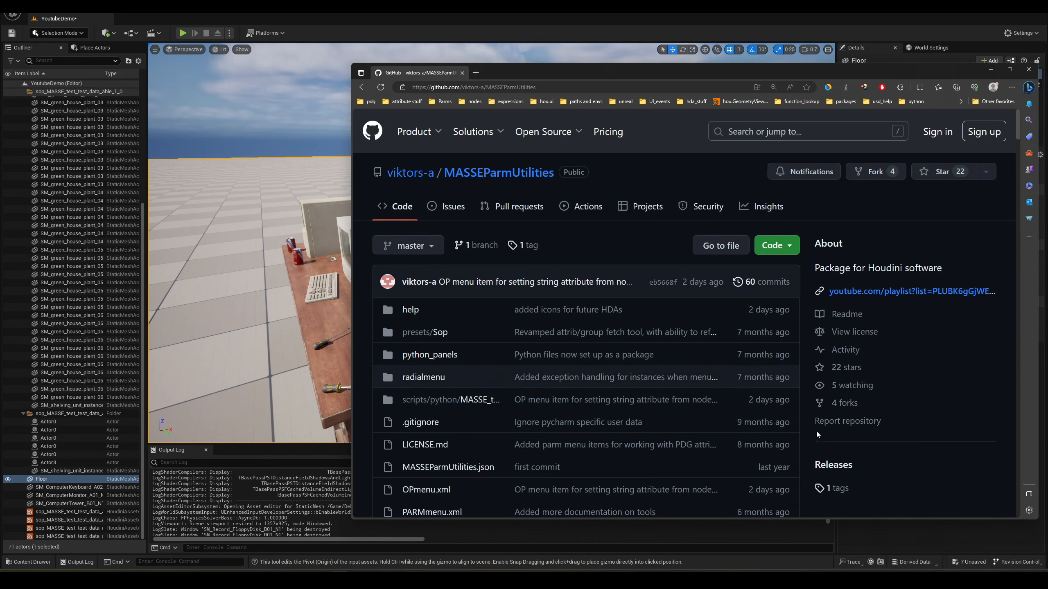
scroll(673, 409, "down", 1)
scroll(627, 408, "up", 1)
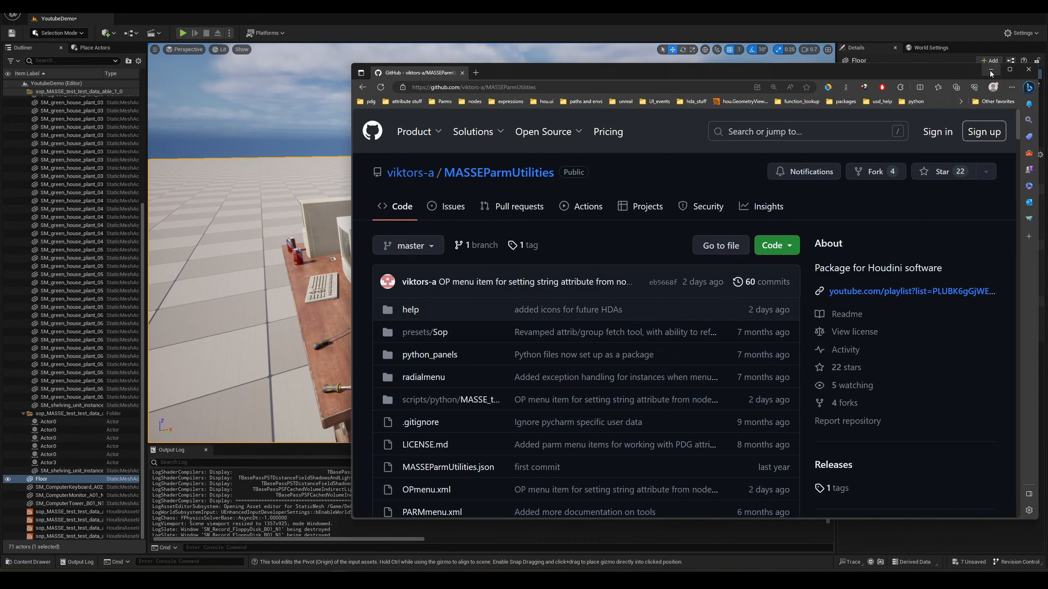
left_click_drag(987, 74, 940, 74)
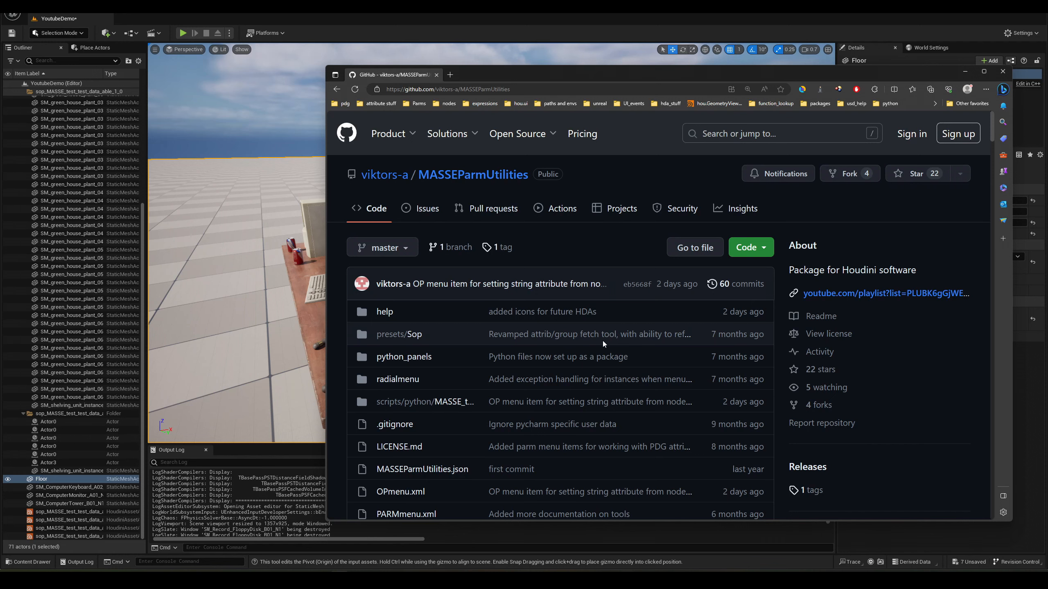
scroll(602, 342, "down", 4)
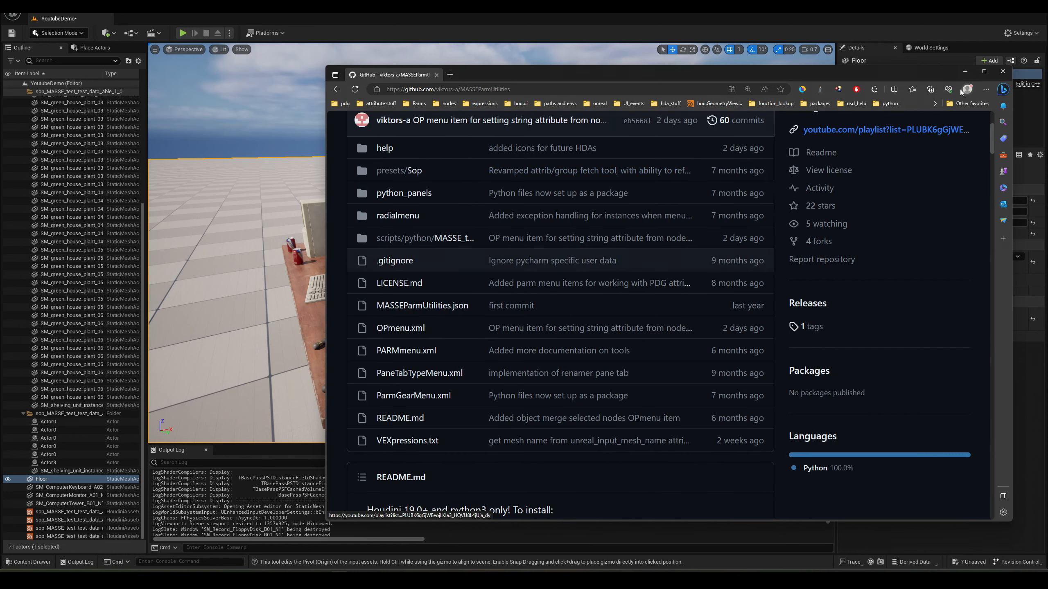
scroll(657, 255, "up", 2)
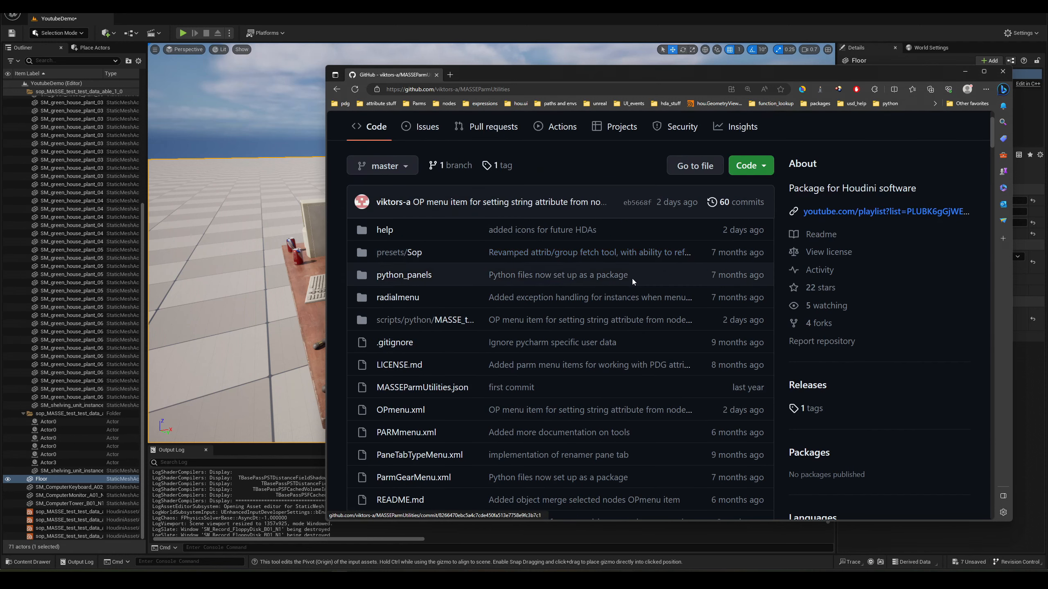
scroll(665, 444, "down", 4)
scroll(665, 441, "up", 6)
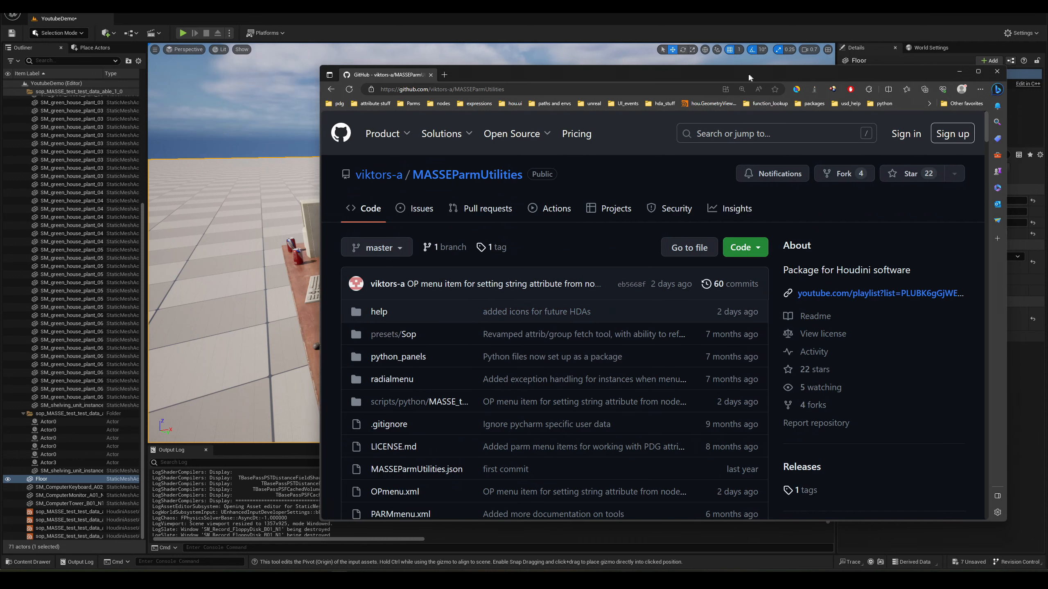
left_click_drag(748, 72, 702, 76)
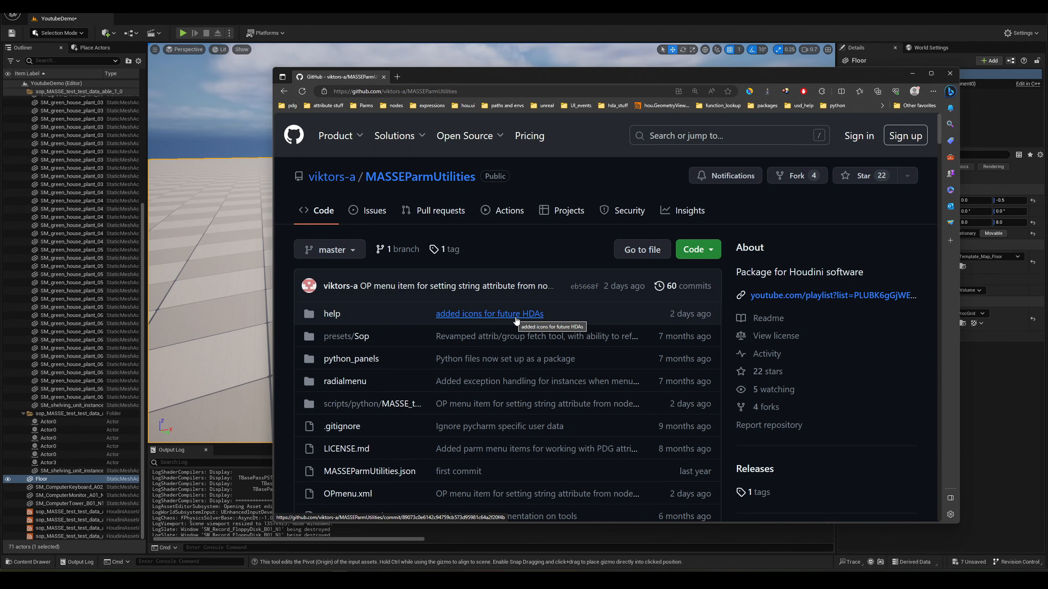
scroll(567, 366, "down", 2)
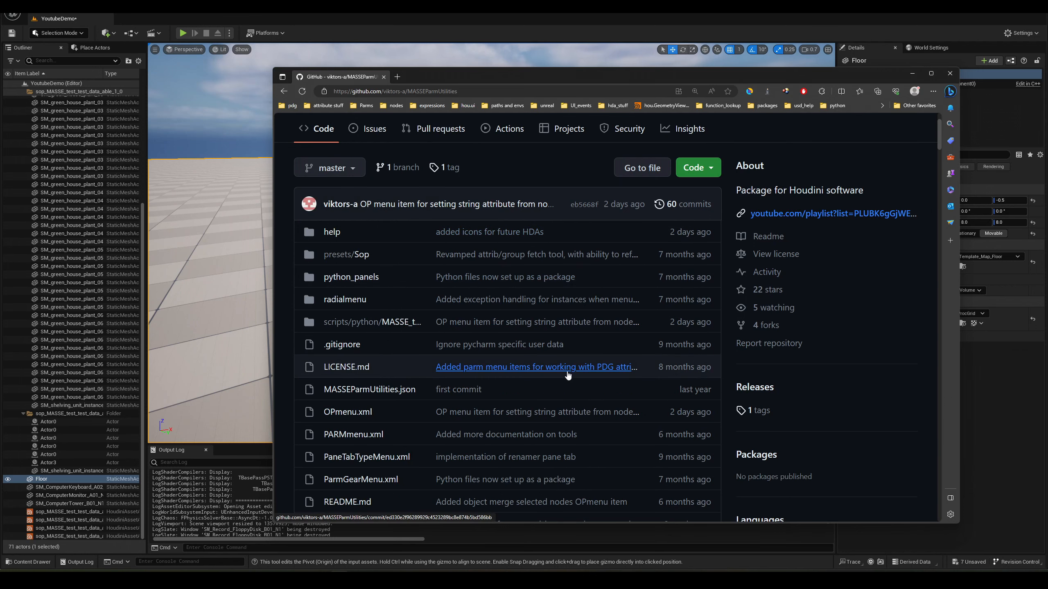
scroll(567, 374, "up", 2)
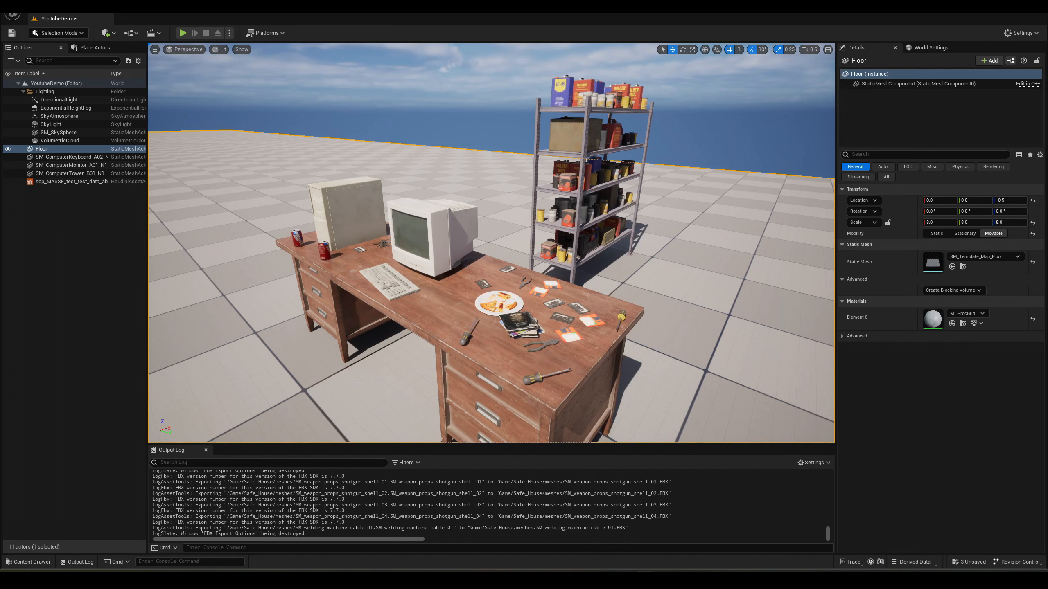
Step: Switch to Unreal Editor, select the Houdini asset made up of the desk and shelving unit, and examine it from the desk's end
right_click_drag(363, 381, 342, 429)
key("w")
key("s")
left_click(497, 319)
key("s")
right_click_drag(527, 305, 454, 281)
key("d")
key("s")
key("w")
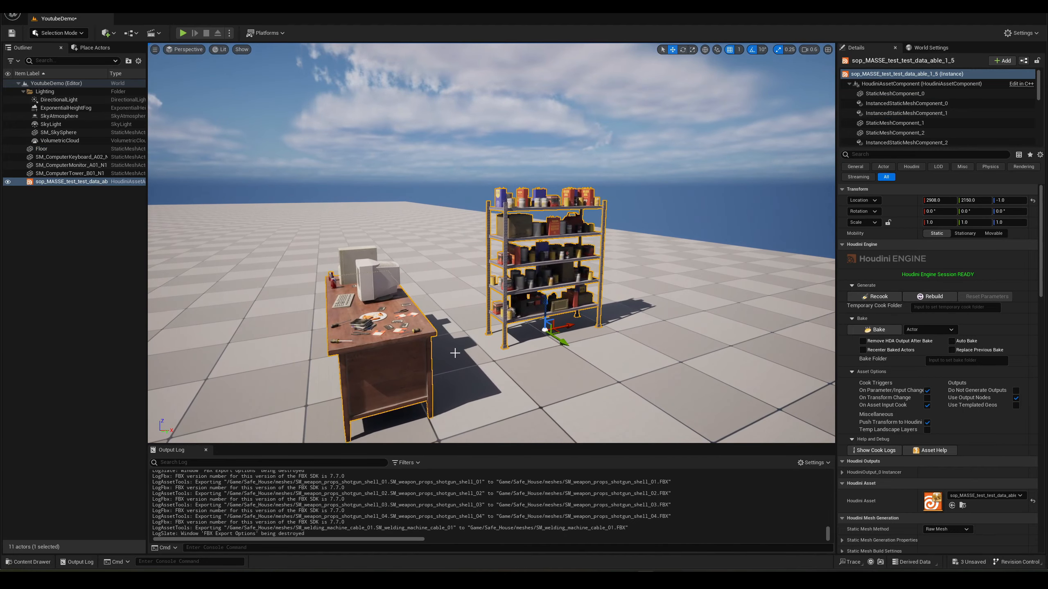
Step: Place a second instance of the sop_MASSE_test_test_data_able Houdini asset from the DataTables/HDAs folder into the level
key("ctrl+space")
left_click(59, 384)
left_click(58, 389)
left_click(73, 426)
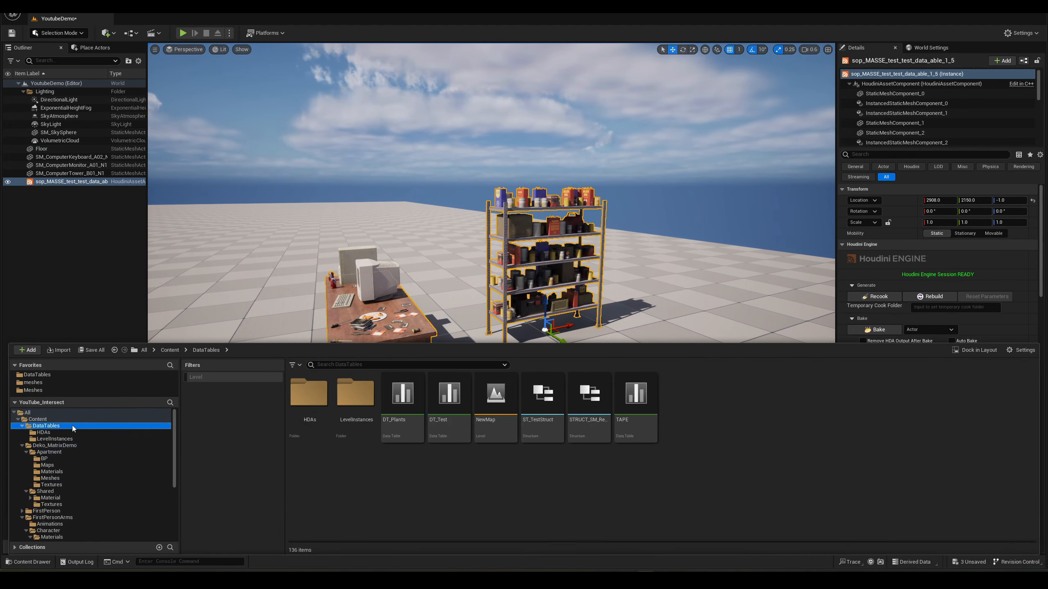
left_click(85, 433)
left_click_drag(318, 392, 264, 338)
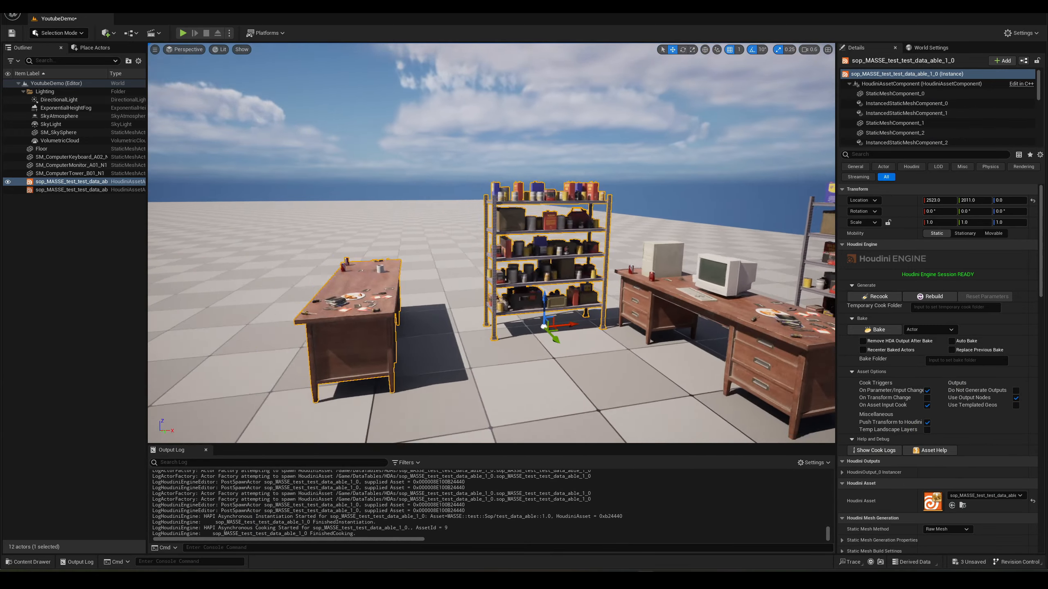
Step: Move the newly placed Houdini asset instance along the X axis to about 2406
right_click_drag(426, 351, 426, 373)
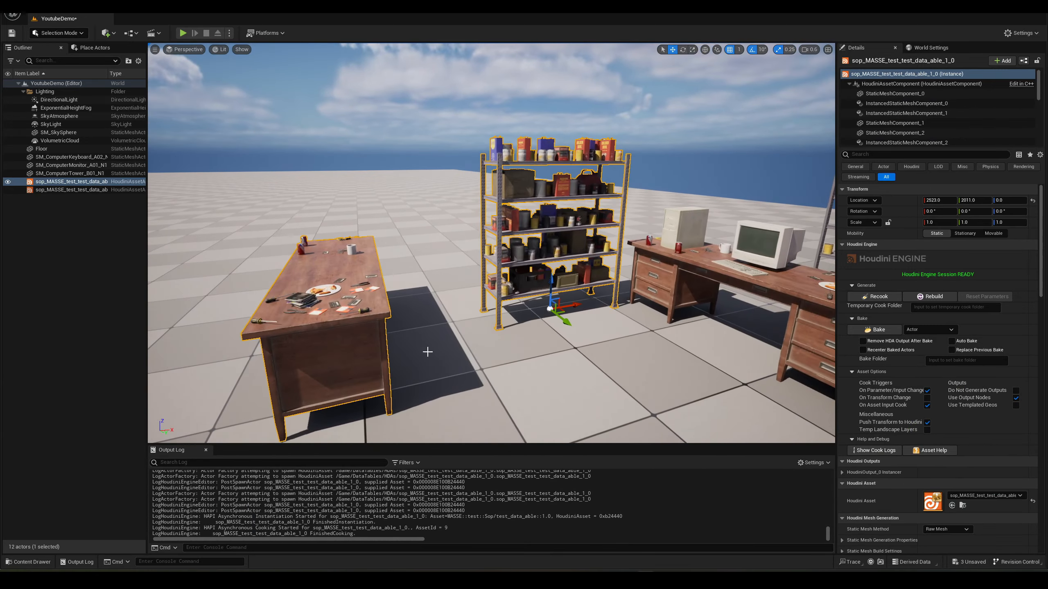
left_click_drag(568, 311, 482, 322)
right_click_drag(482, 322, 504, 320)
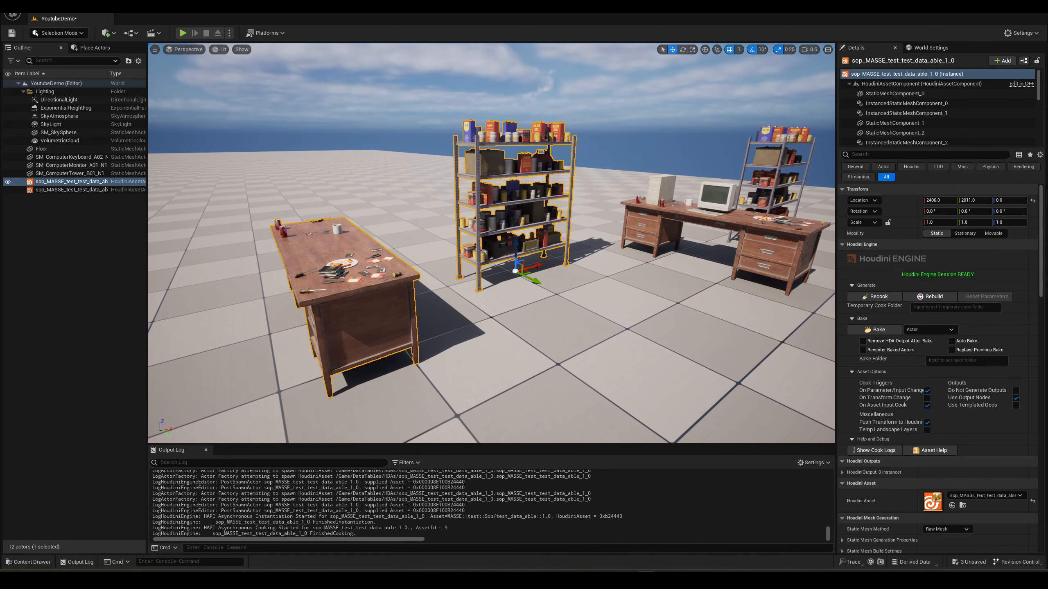
right_click_drag(584, 327, 512, 302)
Step: Delete the newly placed Houdini asset instance from the level and return to the original desk with the computer
key("ctrl+space")
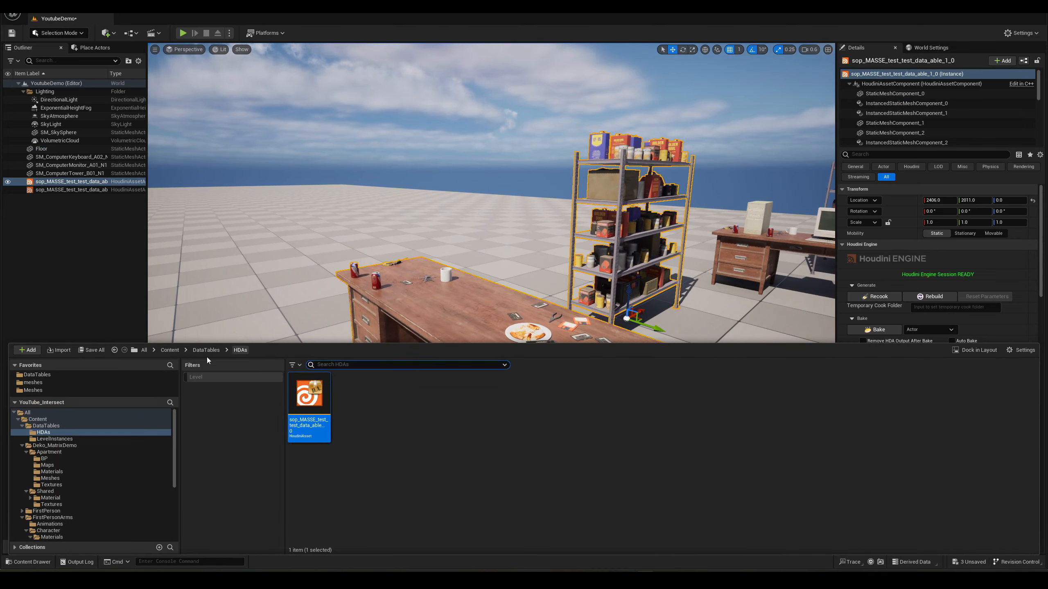
left_click(288, 255)
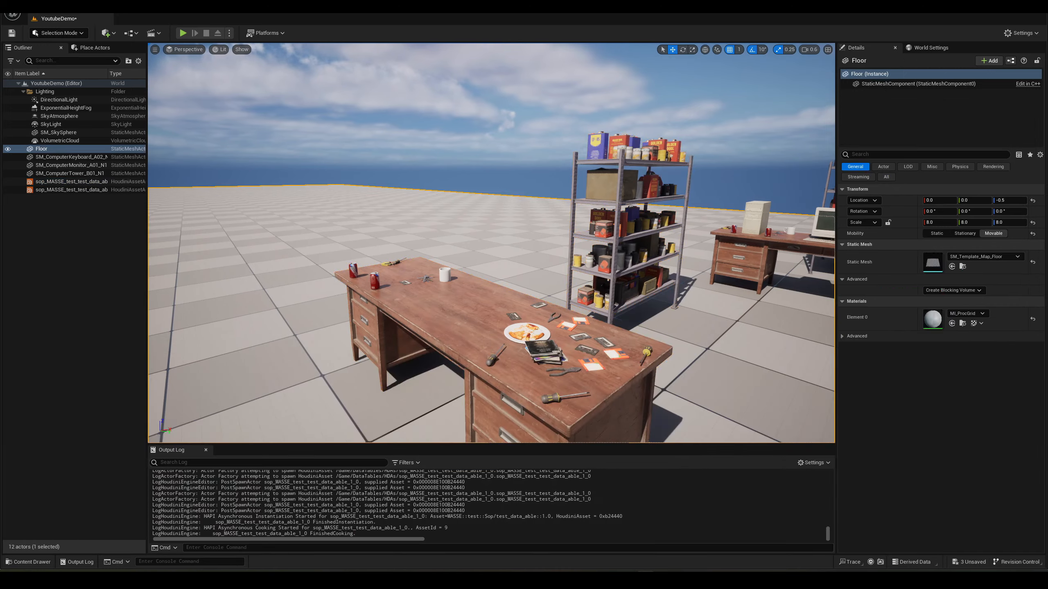
left_click(433, 297)
key("Delete")
right_click_drag(434, 297, 602, 389)
right_click_drag(596, 308, 583, 298)
right_click_drag(461, 271, 450, 275)
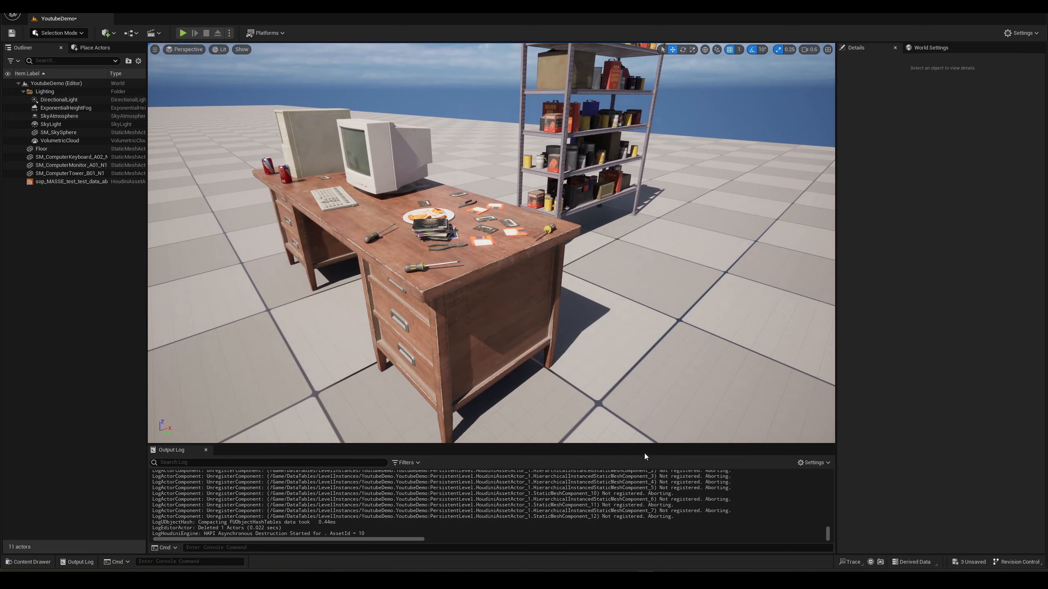
Step: Switch to Houdini and enter the test_data_able1 asset node beside POINT_CLOUD in the grid1 network
mouse_move(663, 578)
left_click(664, 532)
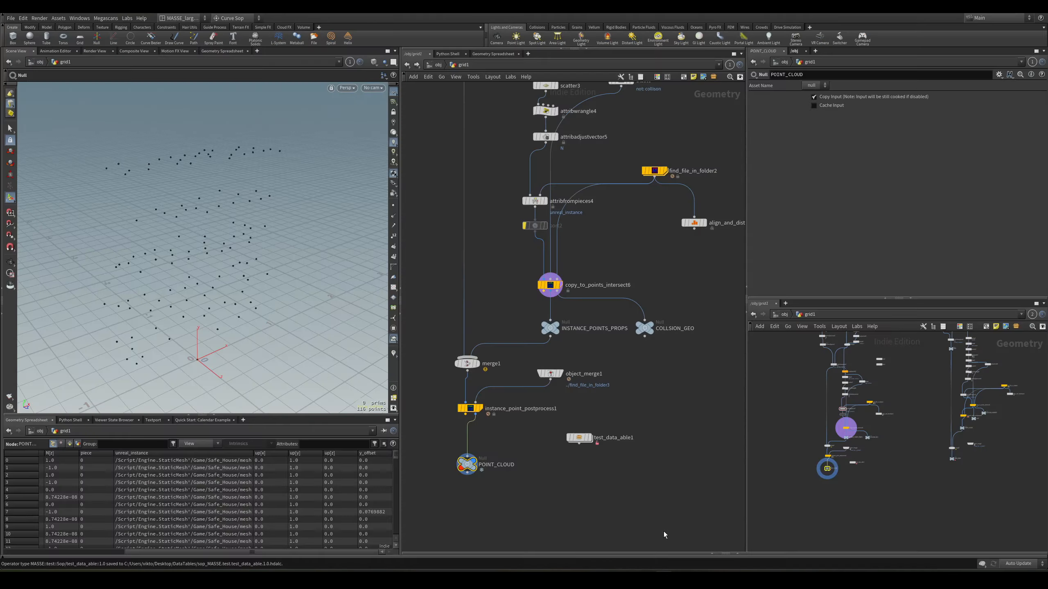
scroll(565, 468, "down", 1)
middle_click_drag(530, 483, 540, 425)
scroll(578, 428, "up", 3)
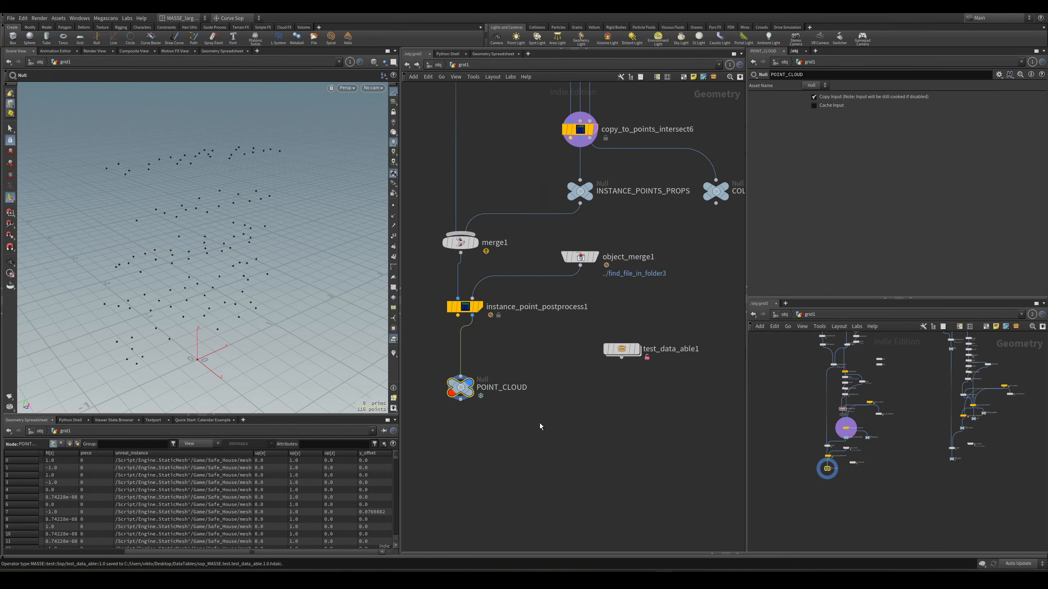
middle_click_drag(650, 385, 642, 414)
scroll(659, 412, "up", 1)
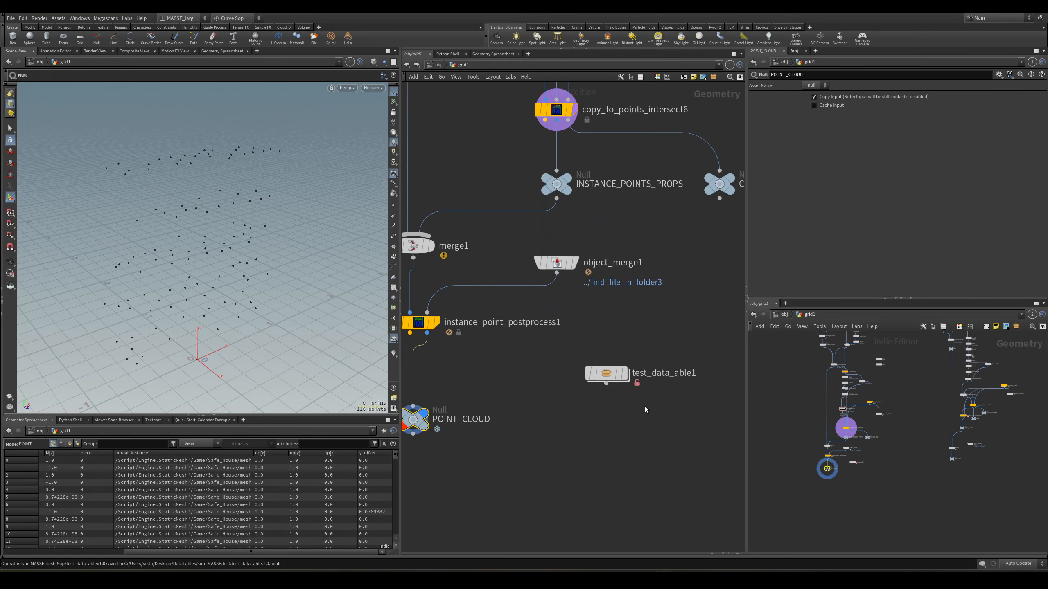
double_click(607, 375)
scroll(570, 413, "up", 2)
Step: Display the merge1 node and inspect its combined desk and shelf point cloud, selecting some of the shelf points
left_click(501, 344)
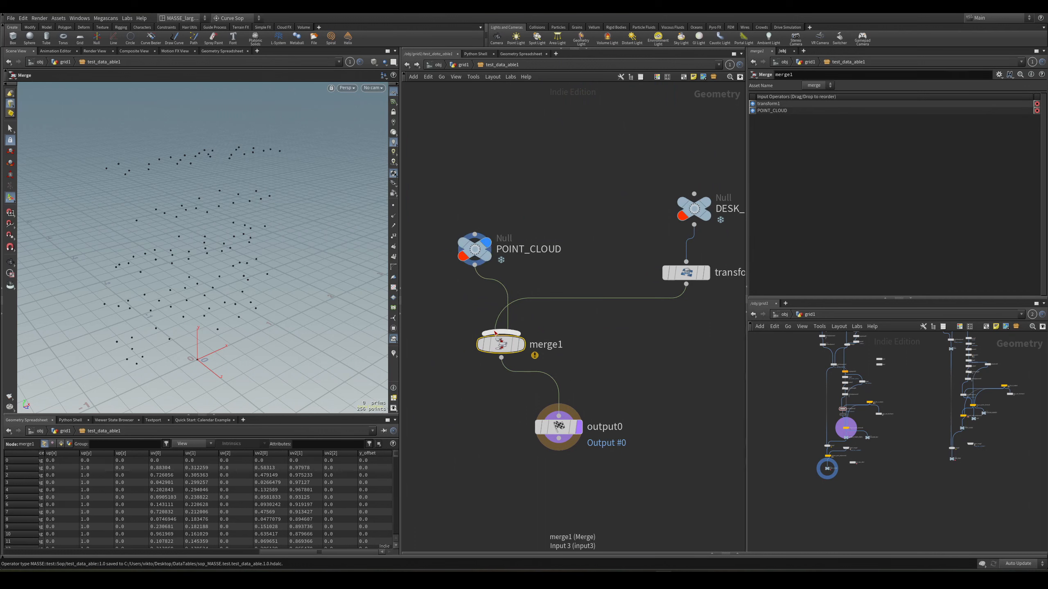
left_click_drag(241, 248, 303, 253, "alt")
key("s")
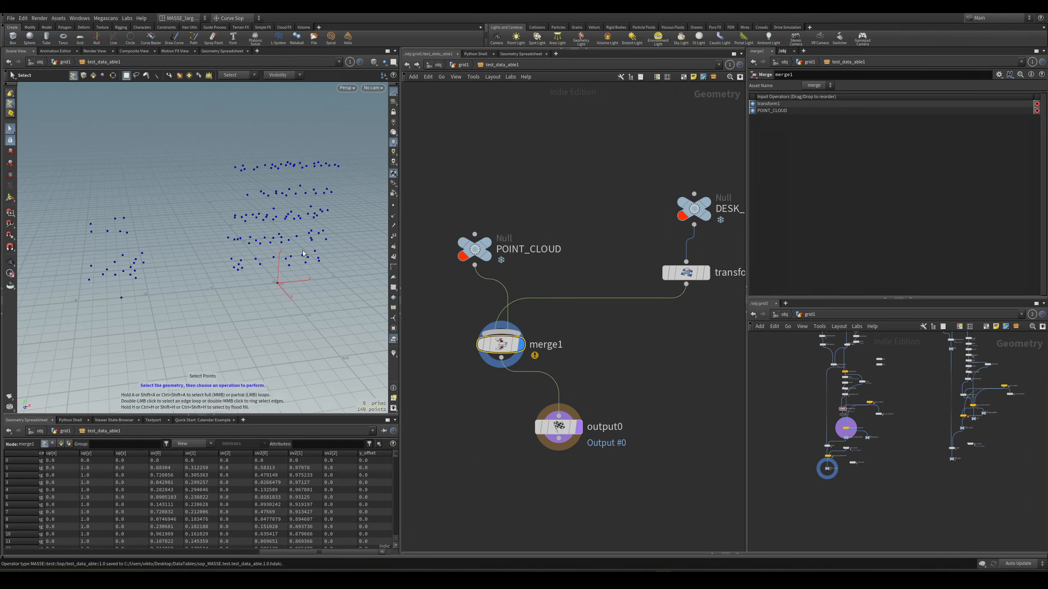
left_click_drag(203, 274, 221, 285, "alt")
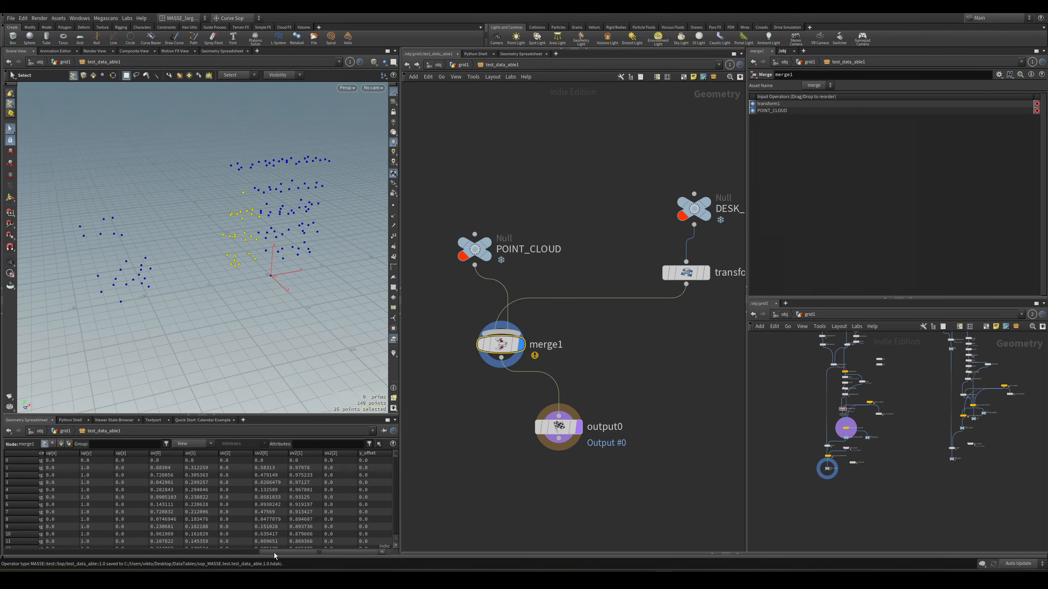
left_click(314, 257)
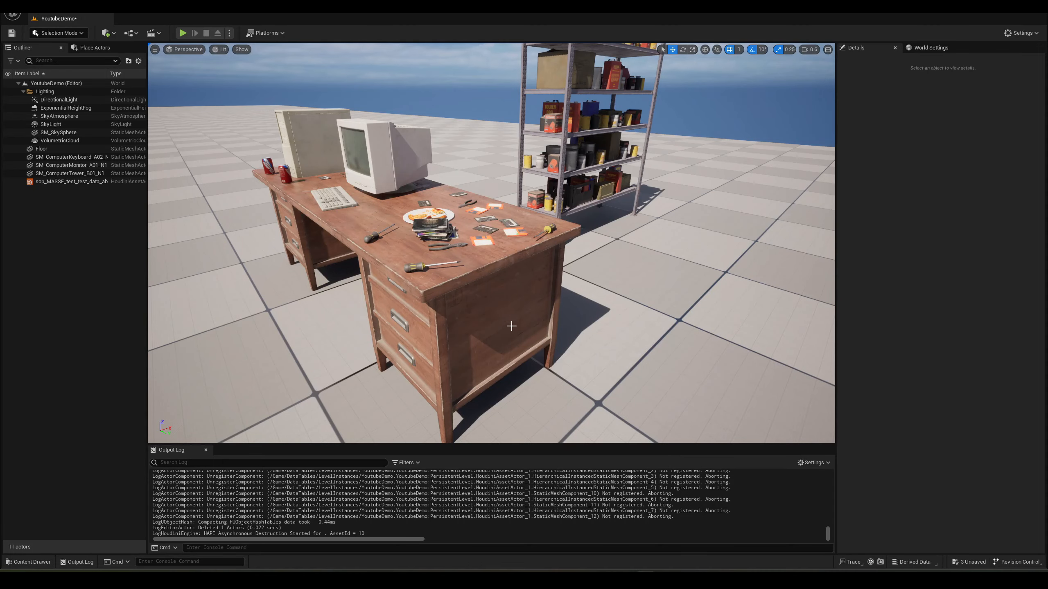
Step: Switch to Unreal Editor, select the remaining Houdini asset and examine the props on its shelving unit from several angles
right_click_drag(512, 327, 457, 261)
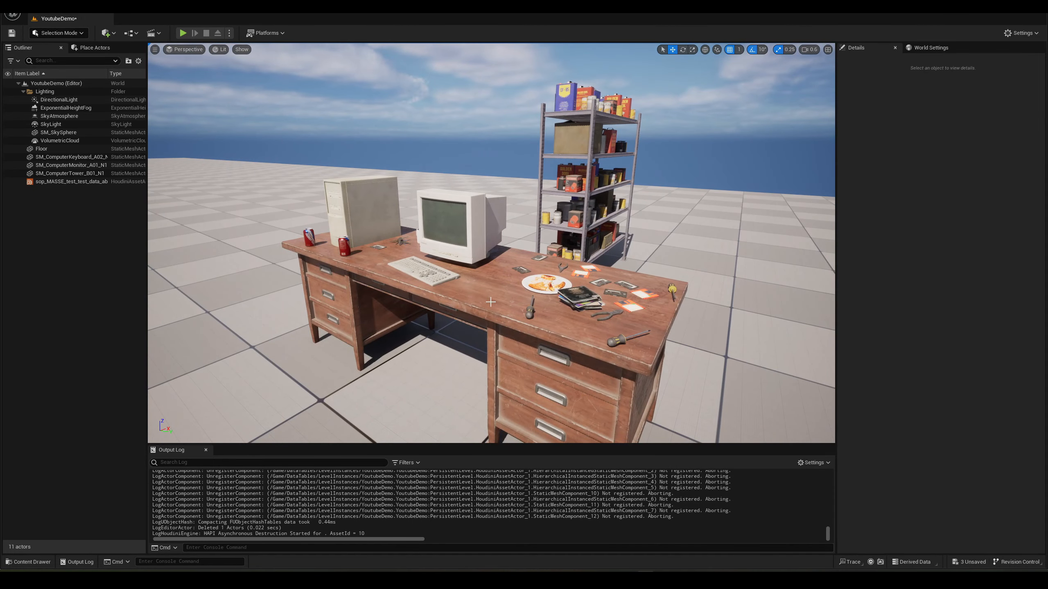
right_click_drag(581, 325, 623, 330)
left_click(623, 317)
scroll(592, 201, "down", 5)
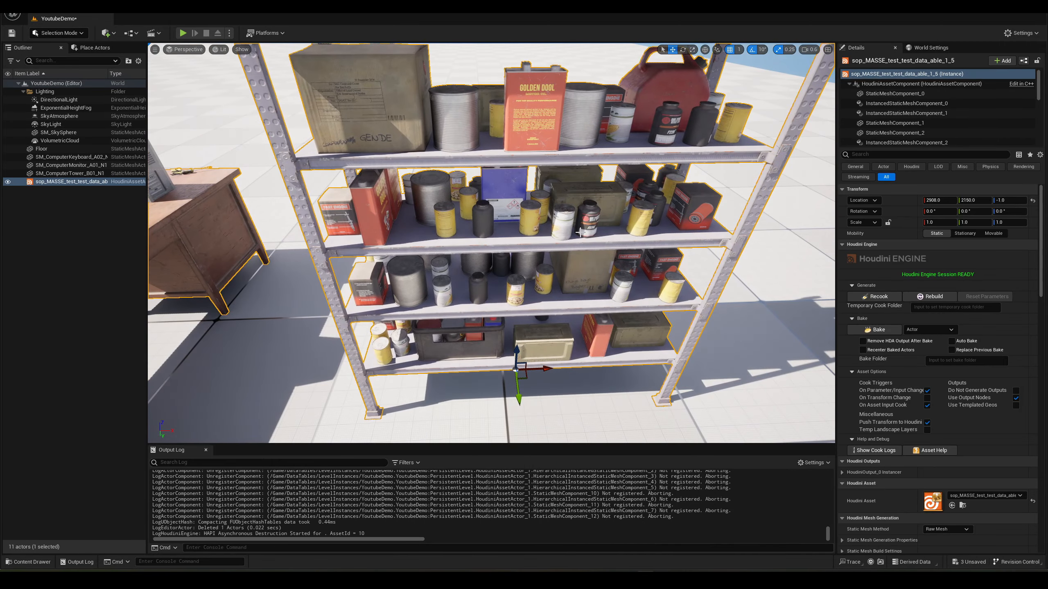
right_click_drag(754, 300, 739, 251)
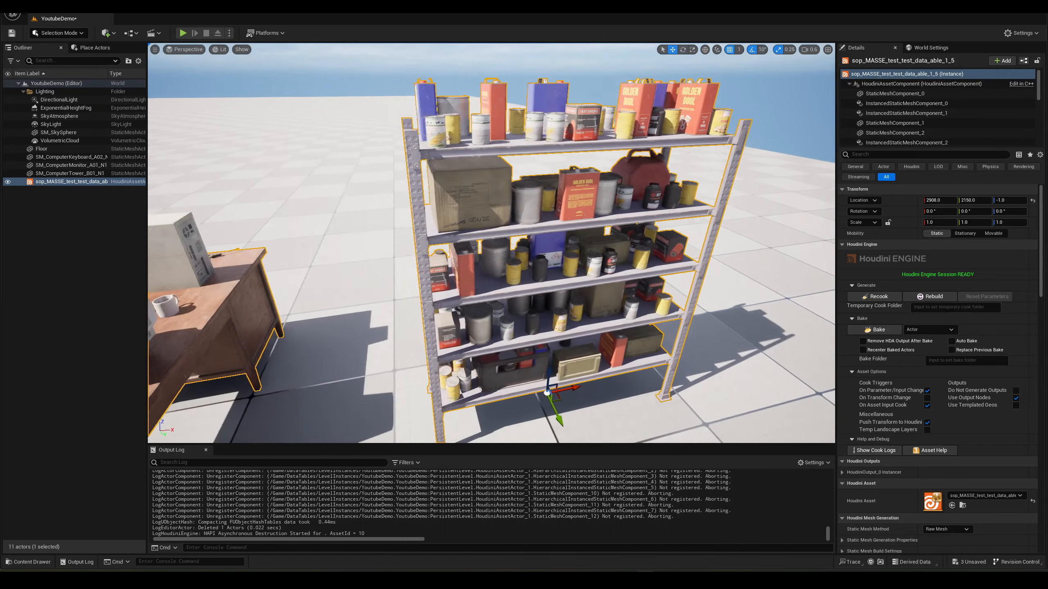
right_click_drag(661, 335, 646, 344)
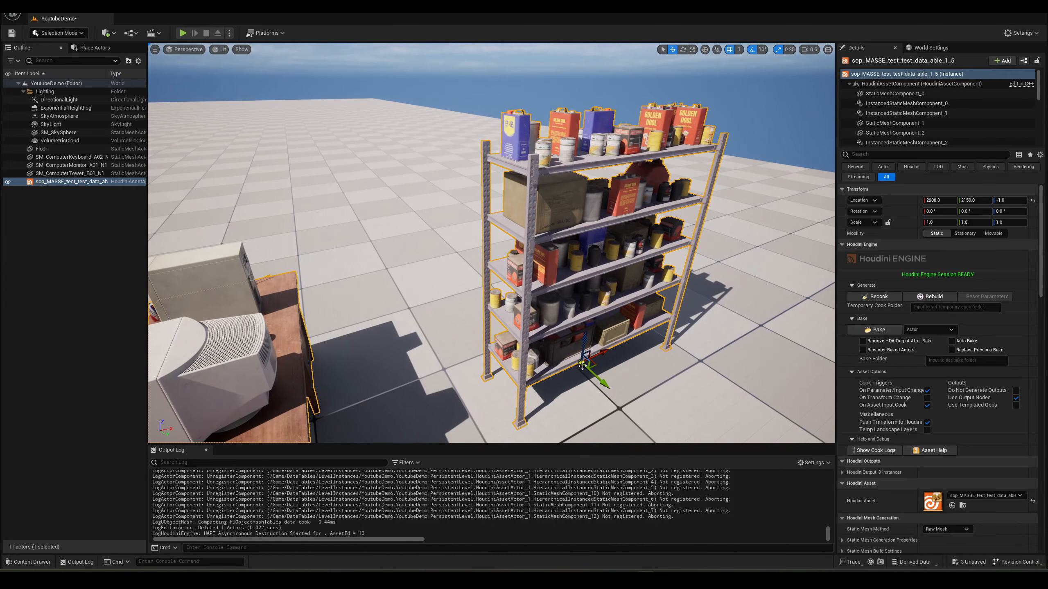
right_click_drag(533, 327, 598, 323)
mouse_move(591, 415)
right_mouse_down()
mouse_move(573, 384)
mouse_move(548, 393)
mouse_move(590, 414)
right_mouse_up()
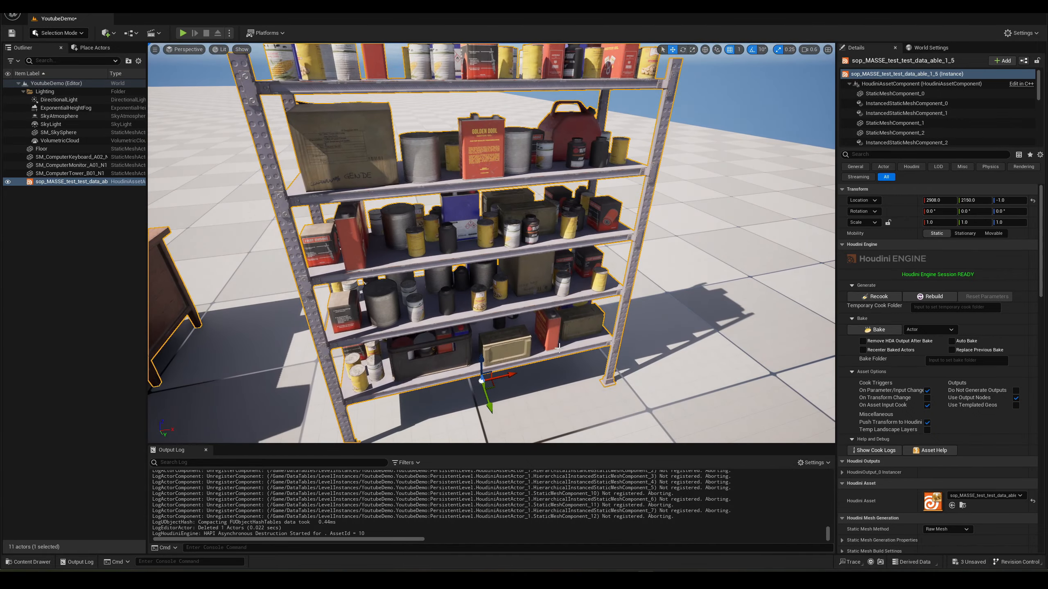
key("ctrl+space")
key("ctrl+space")
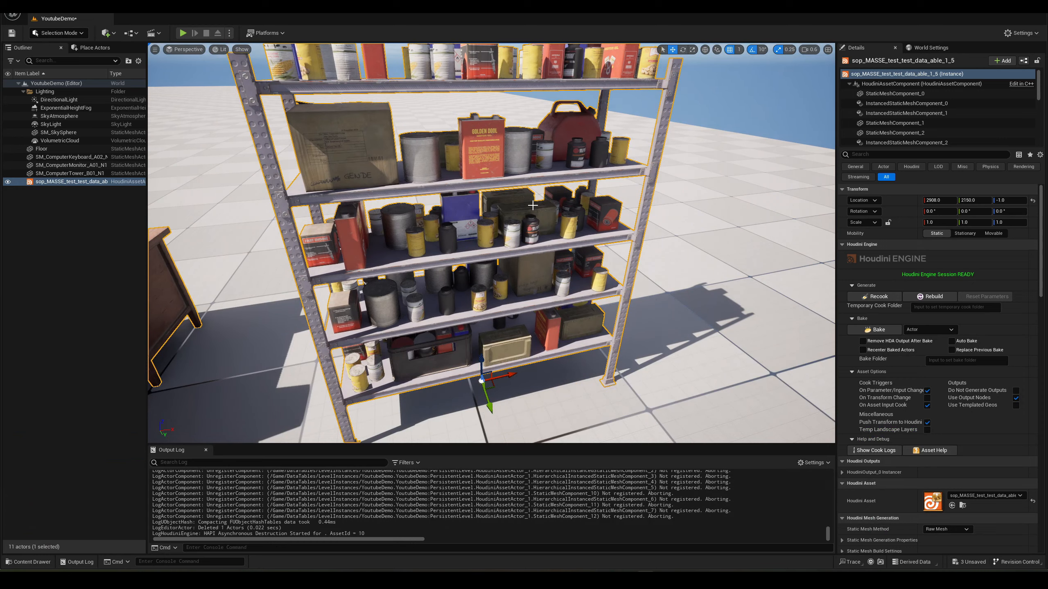
right_click_drag(479, 180, 499, 164)
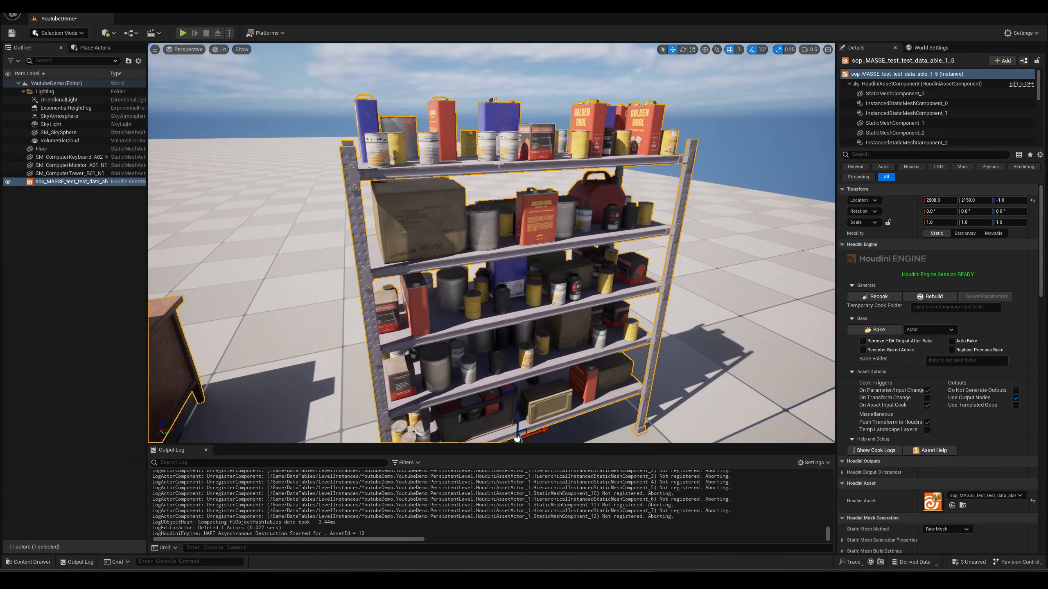
Step: Look over the static meshes in the Deko_MatrixDemo Apartment Meshes folder, with the desk and shelving unit in view
right_click_drag(511, 243, 540, 234)
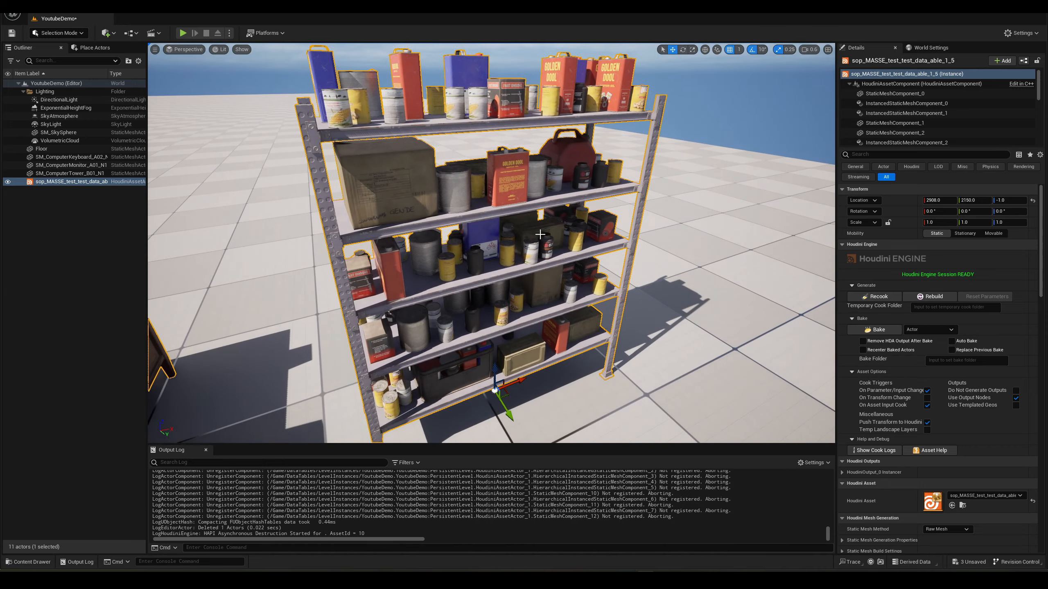
right_click_drag(613, 339, 486, 326)
key("ctrl+space")
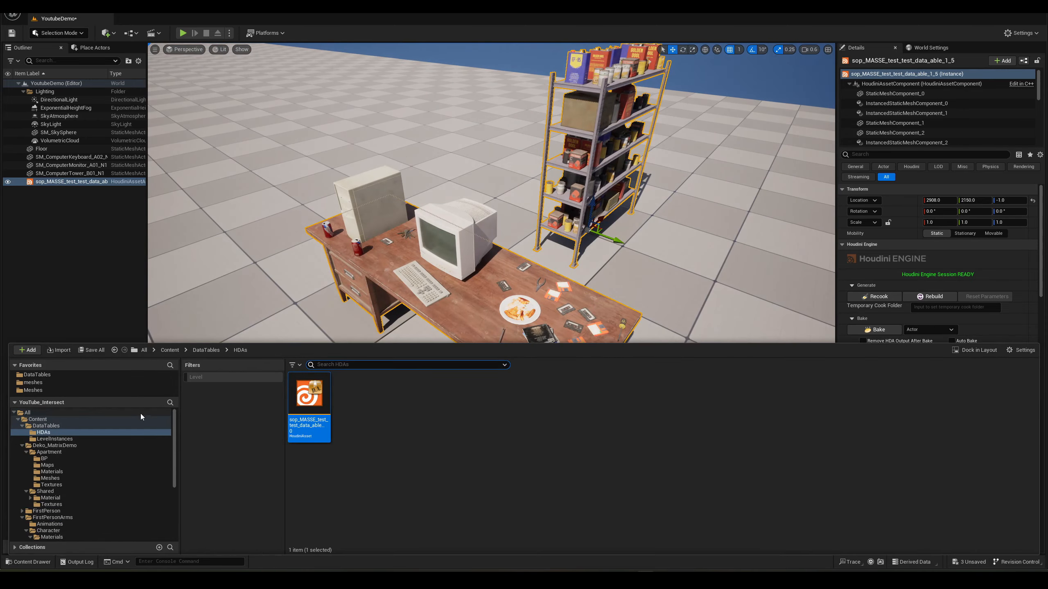
left_click(69, 390)
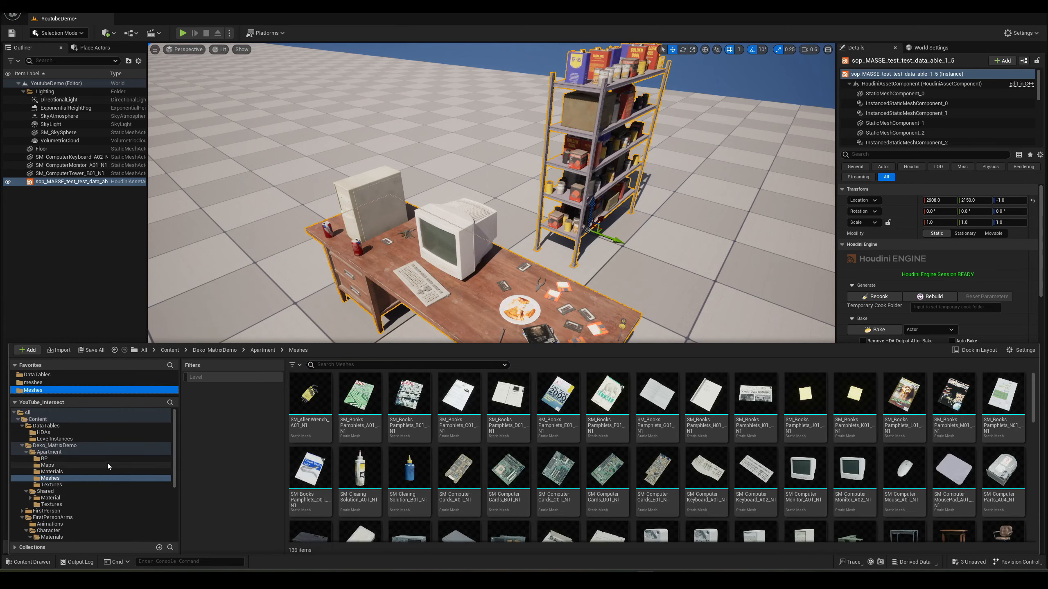
left_click(479, 286)
key("ctrl+space")
Step: Examine the cans and boxes on the shelving unit from close up and from farther back
right_click_drag(479, 286, 515, 219)
key("d")
right_click_drag(548, 300, 520, 300)
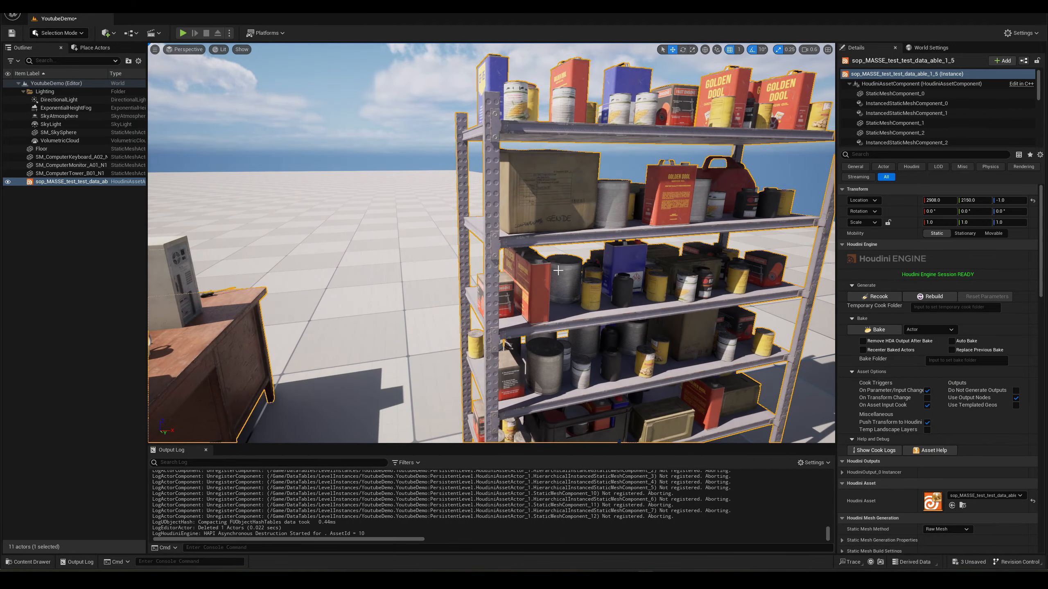
key("w")
right_click_drag(479, 343, 520, 342)
key("s")
right_click_drag(615, 233, 631, 270)
key("s")
right_click_drag(644, 306, 584, 253)
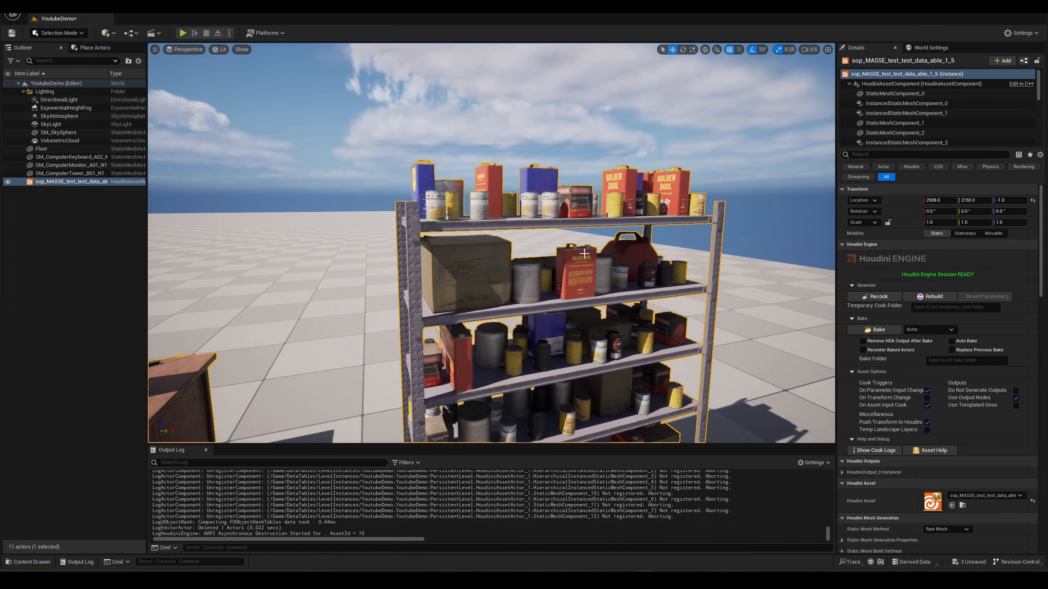
Step: Examine the desk with its computer and scattered props, and compare it with the filled shelving unit
right_click_drag(625, 287, 631, 317)
key("w")
key("e")
key("s")
key("w")
key("a")
key("a")
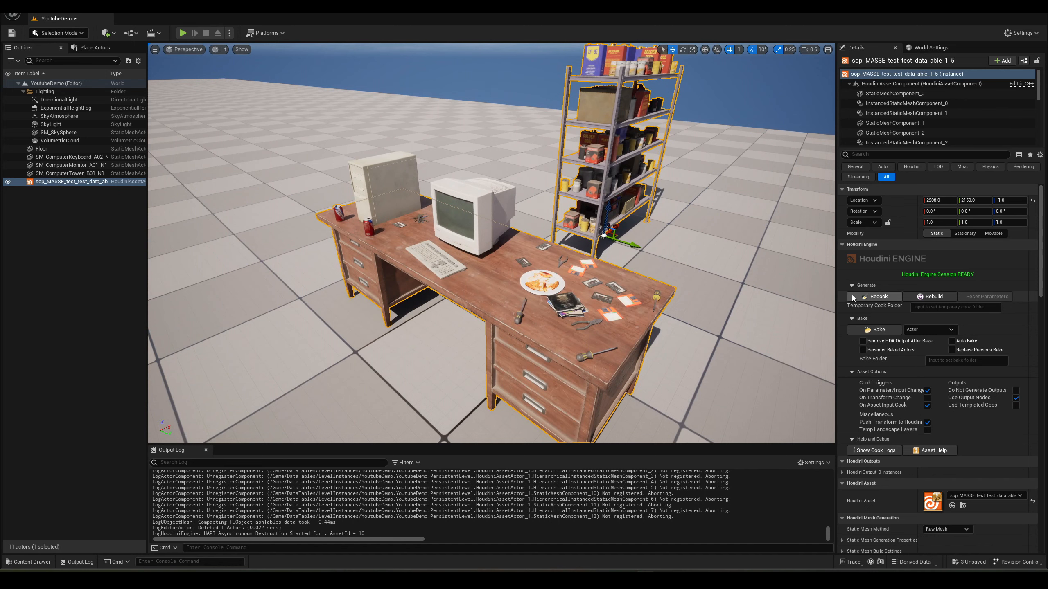
right_click_drag(608, 310, 647, 313)
key("w")
key("s")
key("w")
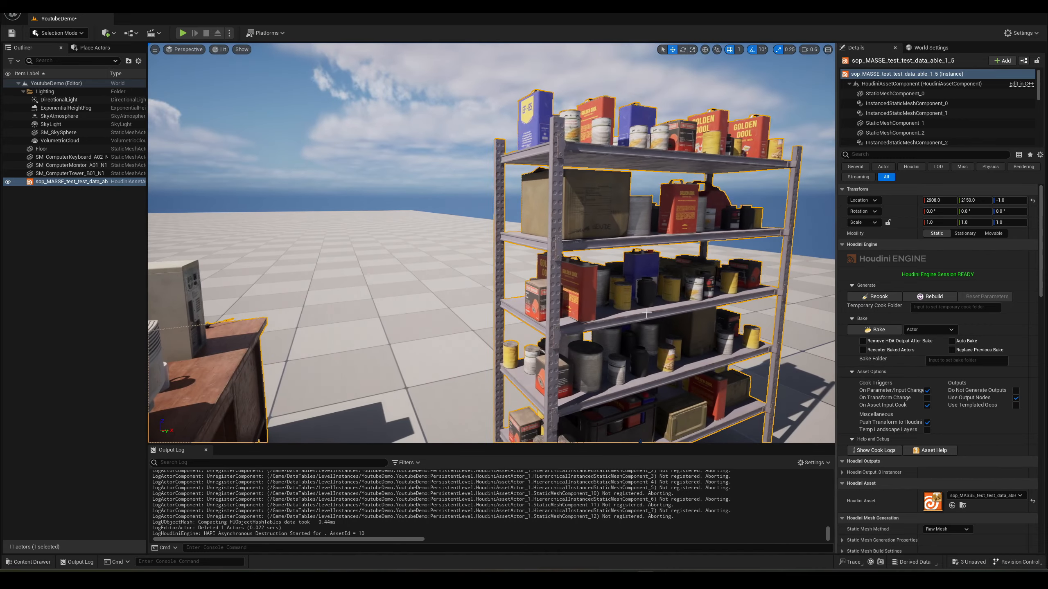
right_click_drag(635, 360, 656, 409)
Step: Switch to the Epic Games Launcher and view the Safe House marketplace gallery images enlarged, up to the prop overview sheet
key("ctrl+space")
key("ctrl+space")
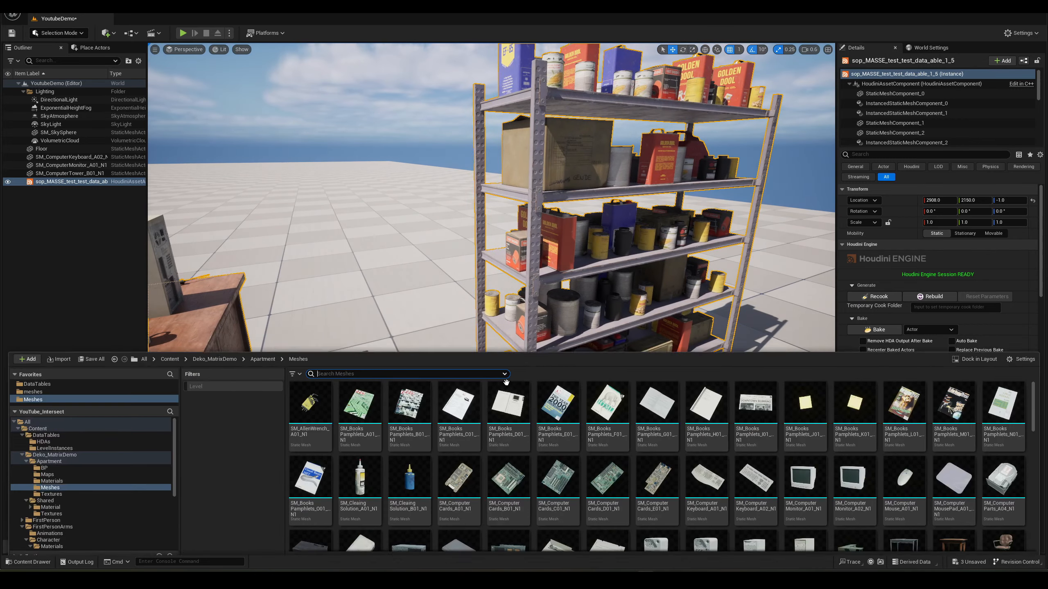
left_click(429, 577)
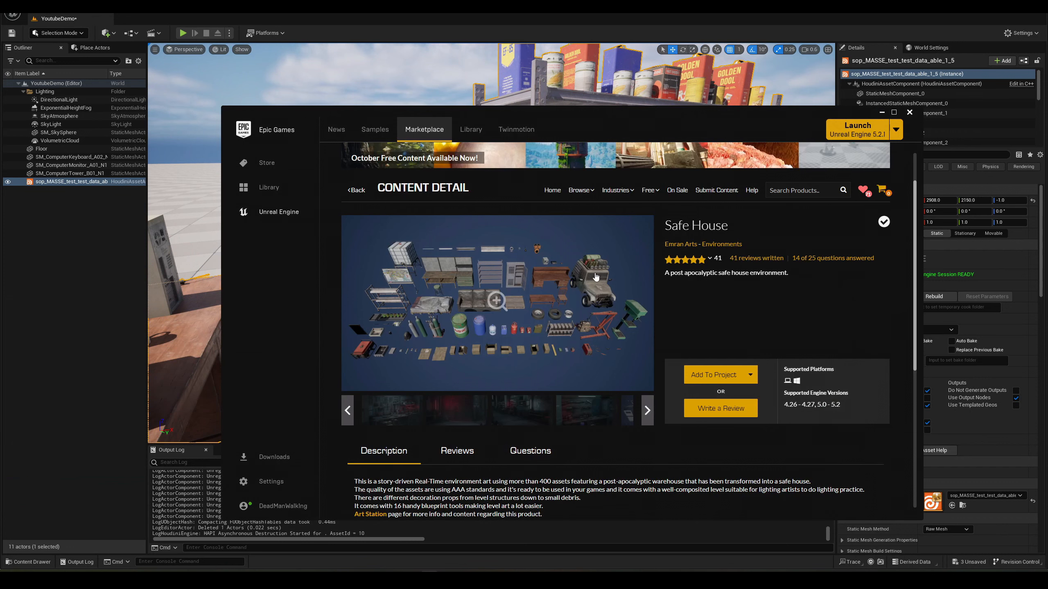
left_click(457, 410)
left_click(480, 332)
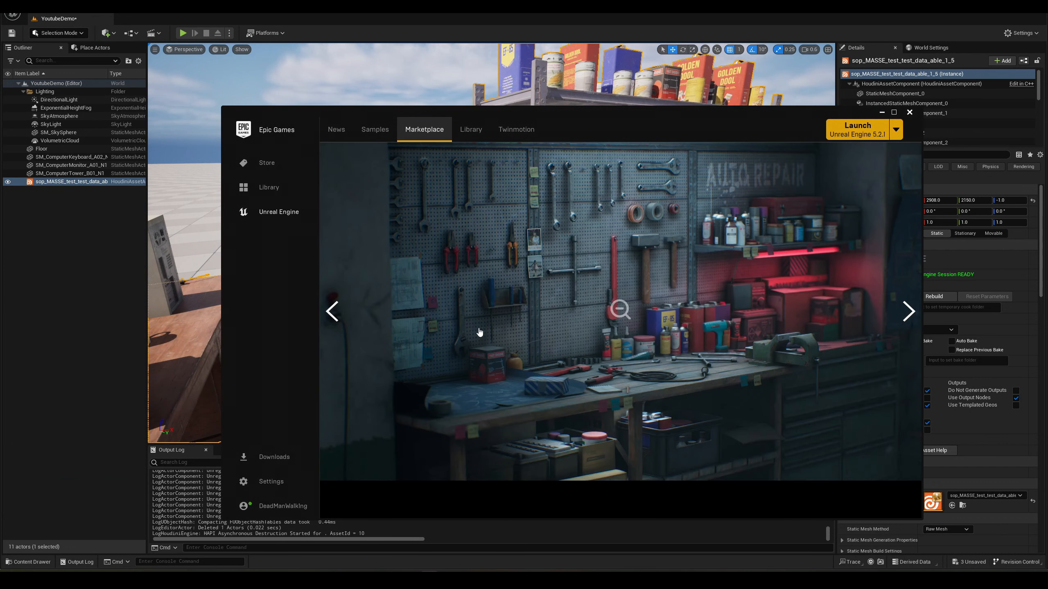
key("Right")
key("Right")
key("Right")
key("Right")
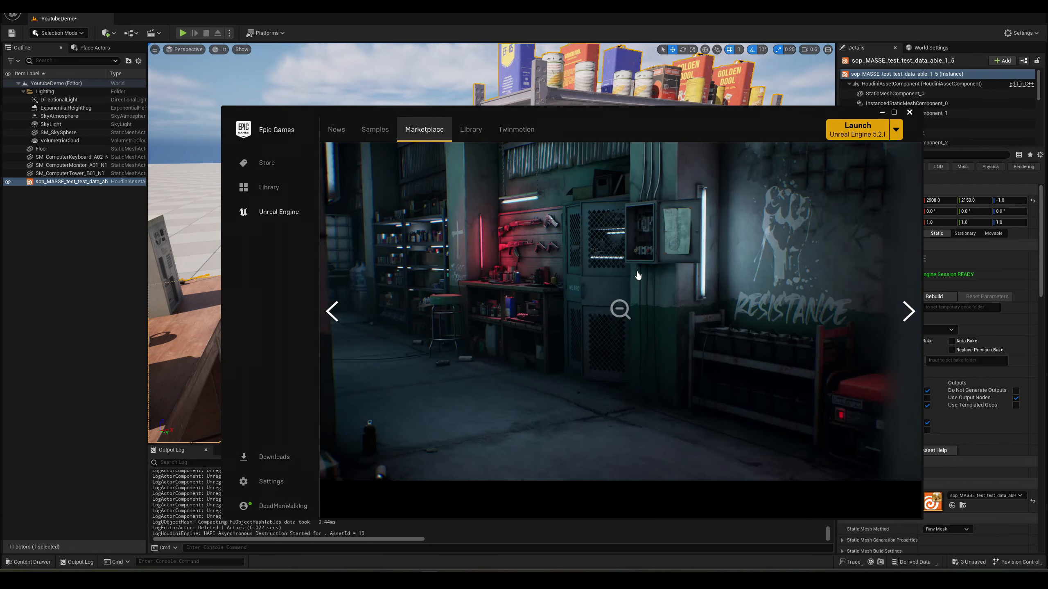
key("Right")
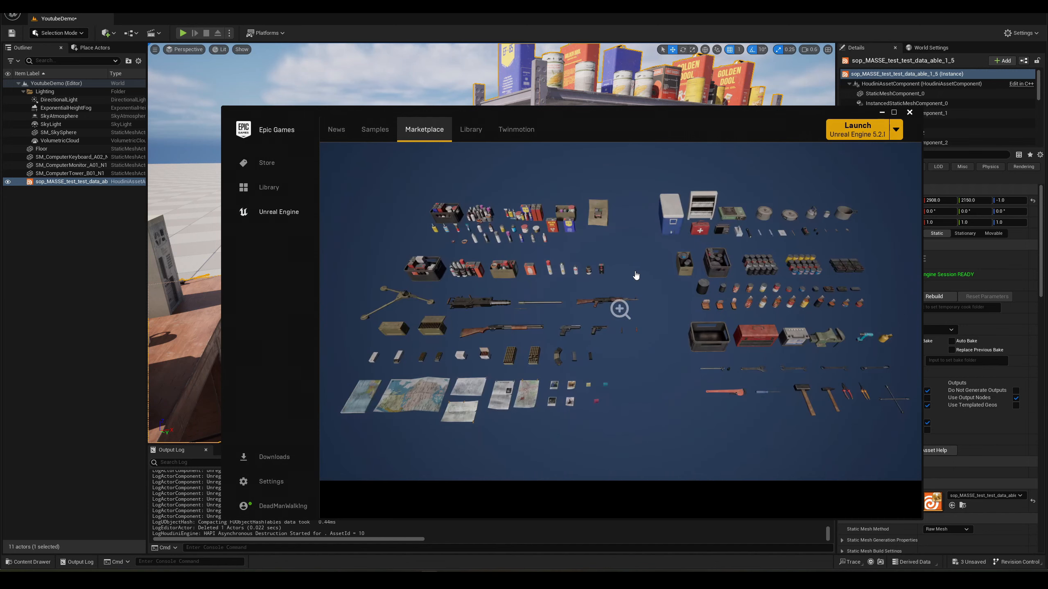
key("Escape")
Step: Preview the Safe House warehouse interior image on the content page and return to Unreal Editor
left_click(349, 411)
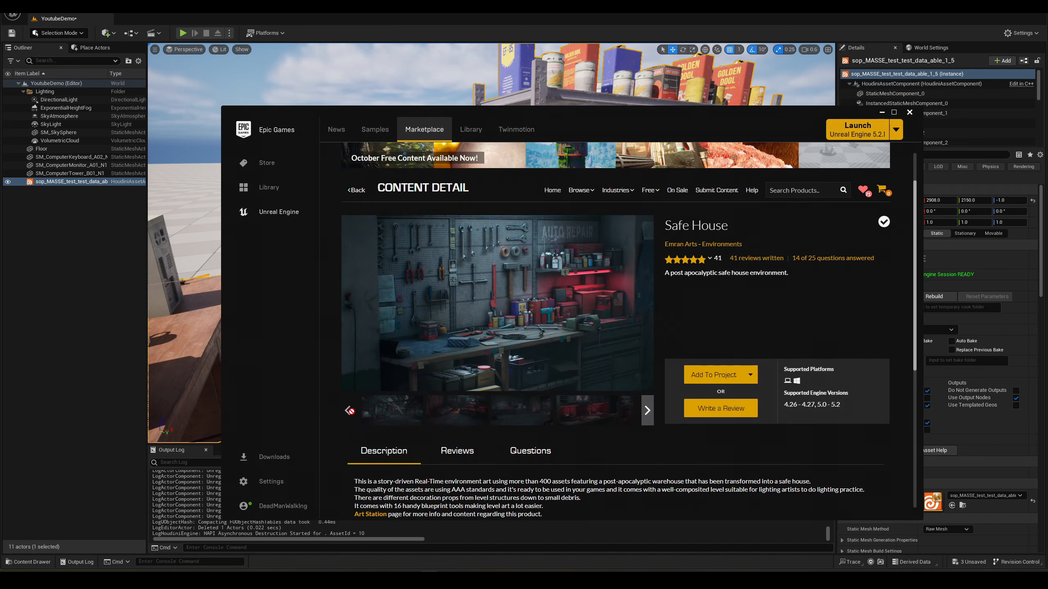
left_click(400, 422)
left_click(375, 424)
left_click(381, 420)
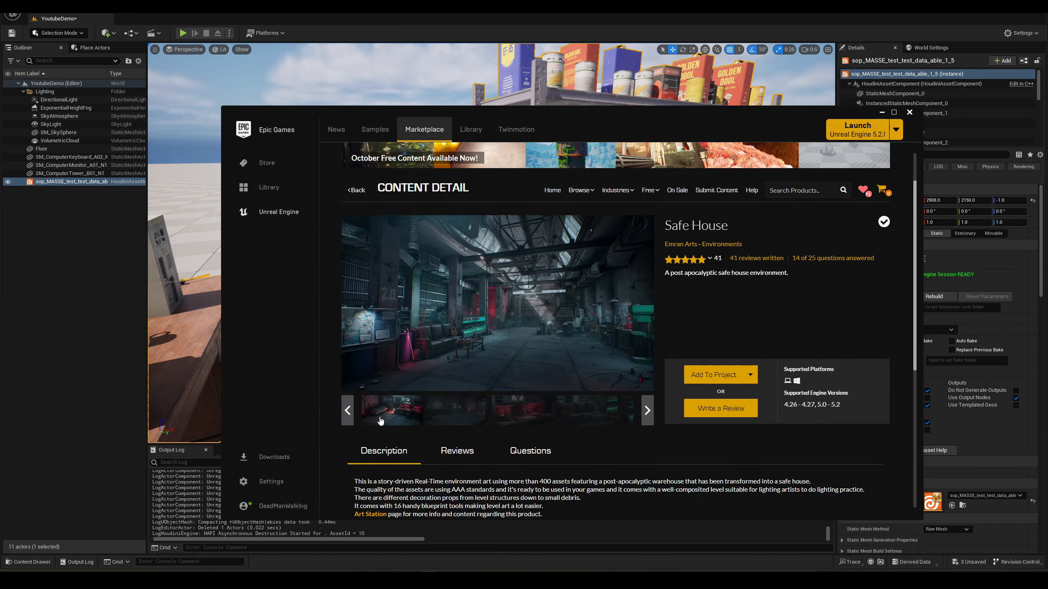
left_click(881, 112)
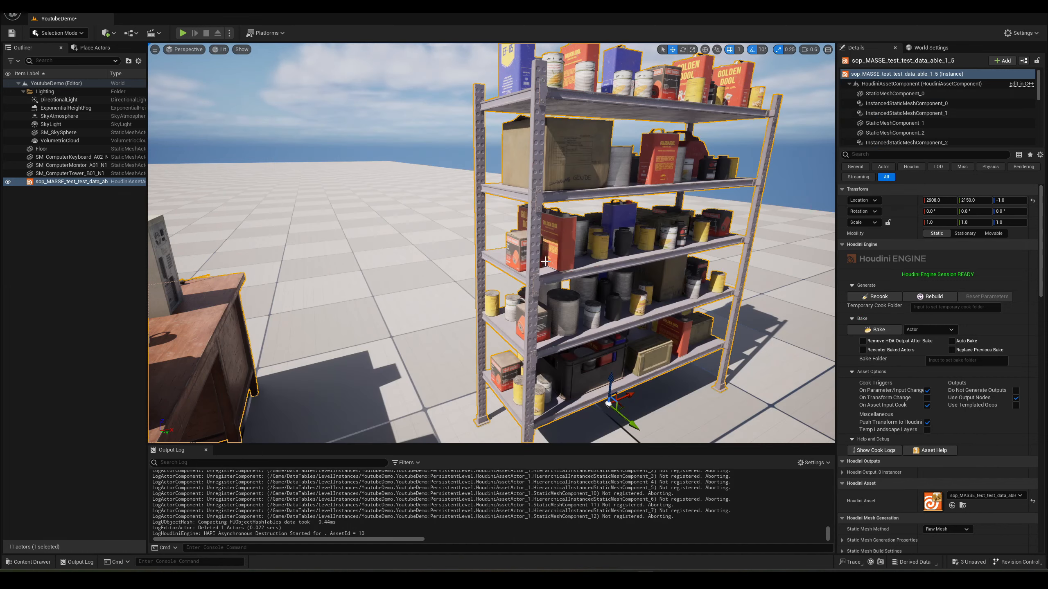
Step: Select all static meshes in the Apartment Meshes folder, from SM_AllenWrench_A01_N1 to SM_Wrench_F01_N1
key("ctrl+space")
left_click(488, 428)
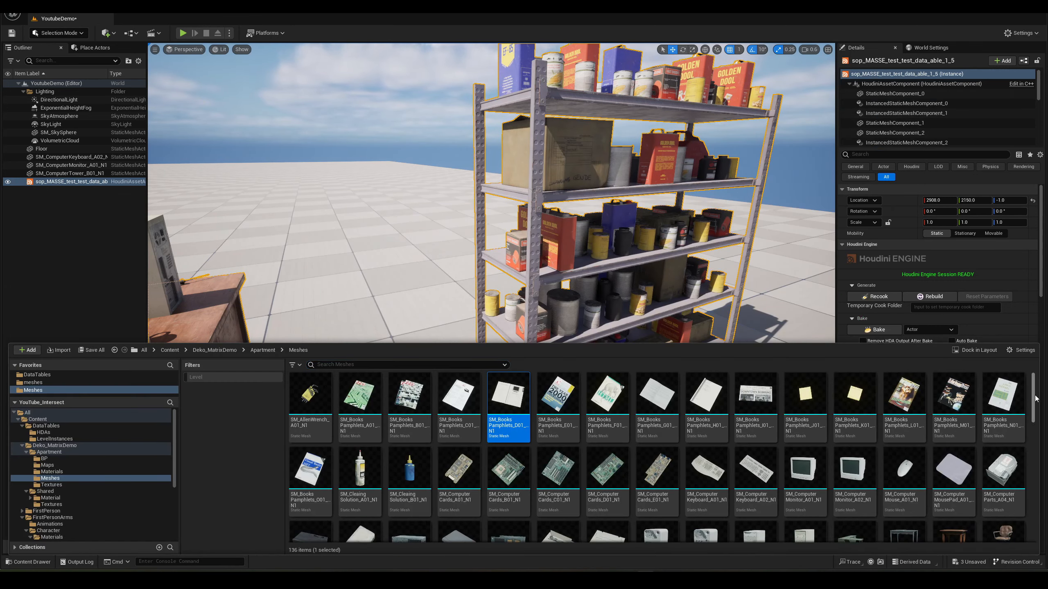
scroll(1040, 417, "down", 5)
scroll(1040, 420, "up", 5)
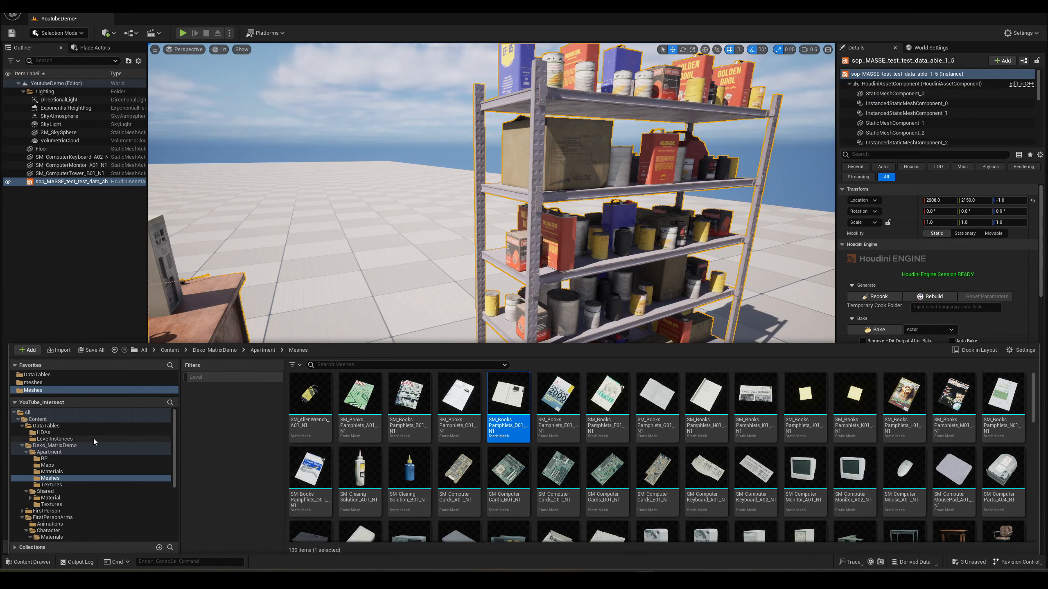
scroll(86, 470, "down", 2)
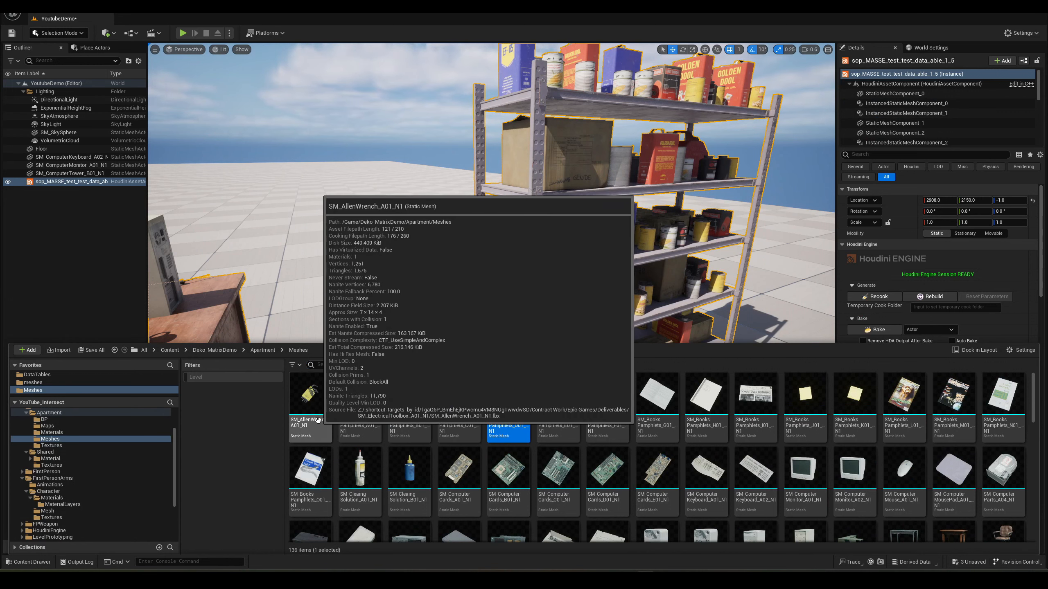
left_click(310, 398)
left_click_drag(1031, 403, 1032, 525)
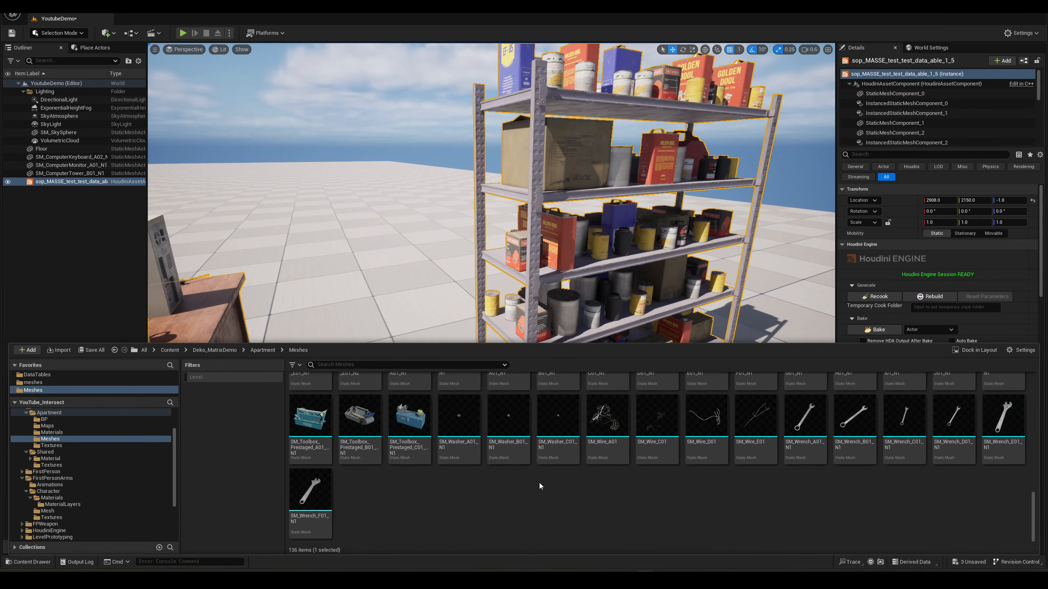
left_click(322, 490, "shift")
scroll(914, 514, "up", 1)
Step: Start a Bulk Export of the selected meshes and browse to F:\3d_assets\unreal_asset_export as the target directory
right_click(551, 394)
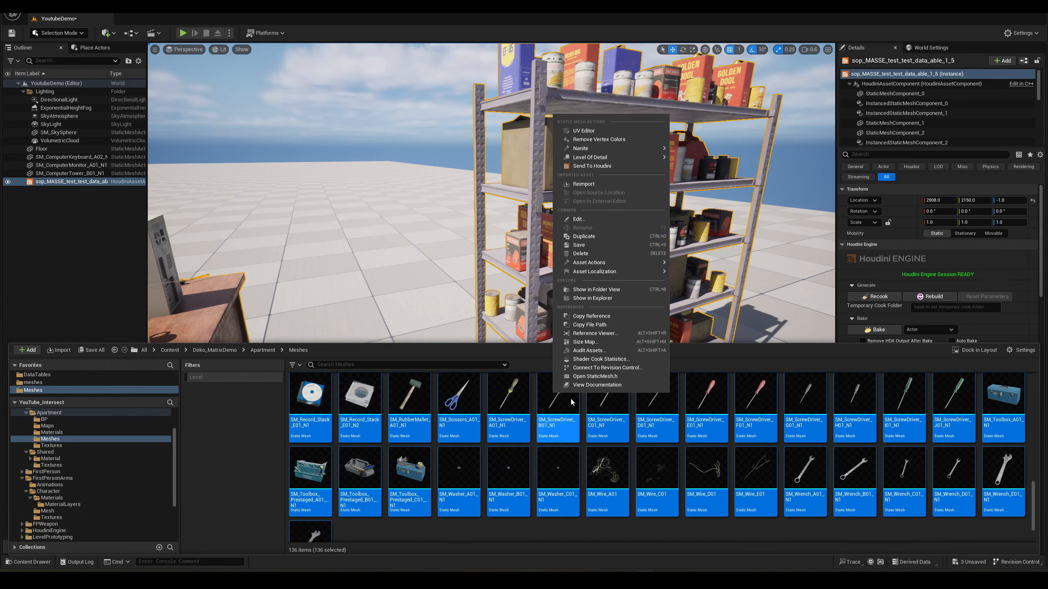
mouse_move(644, 264)
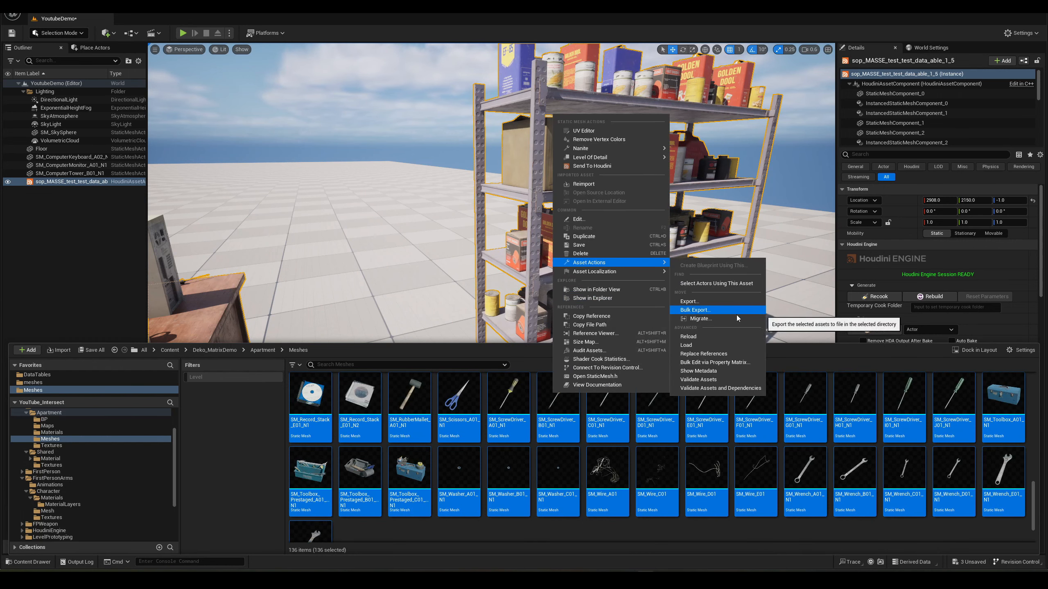
left_click(714, 311)
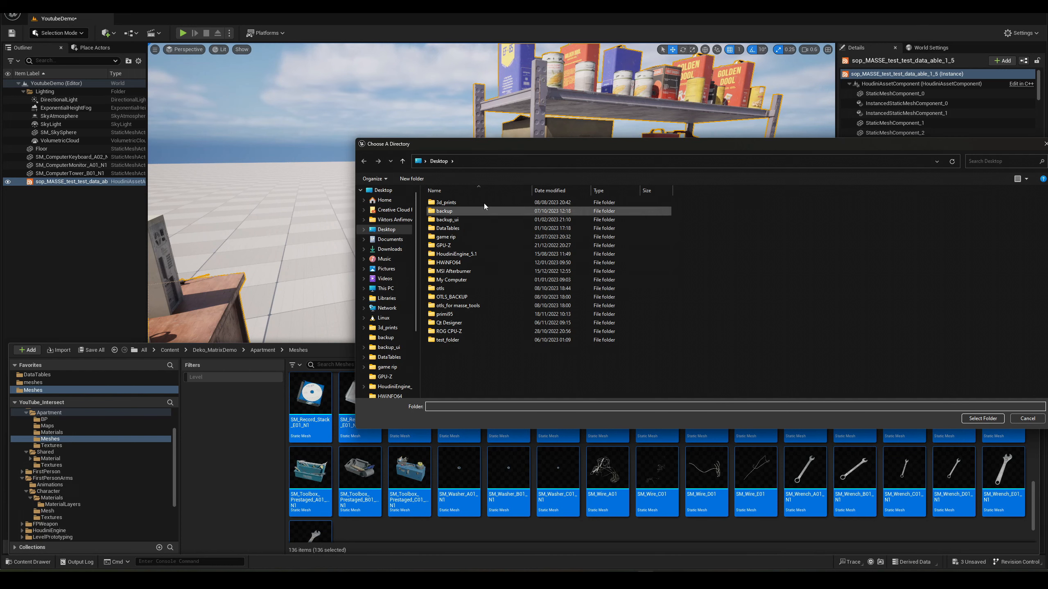
left_click(403, 291)
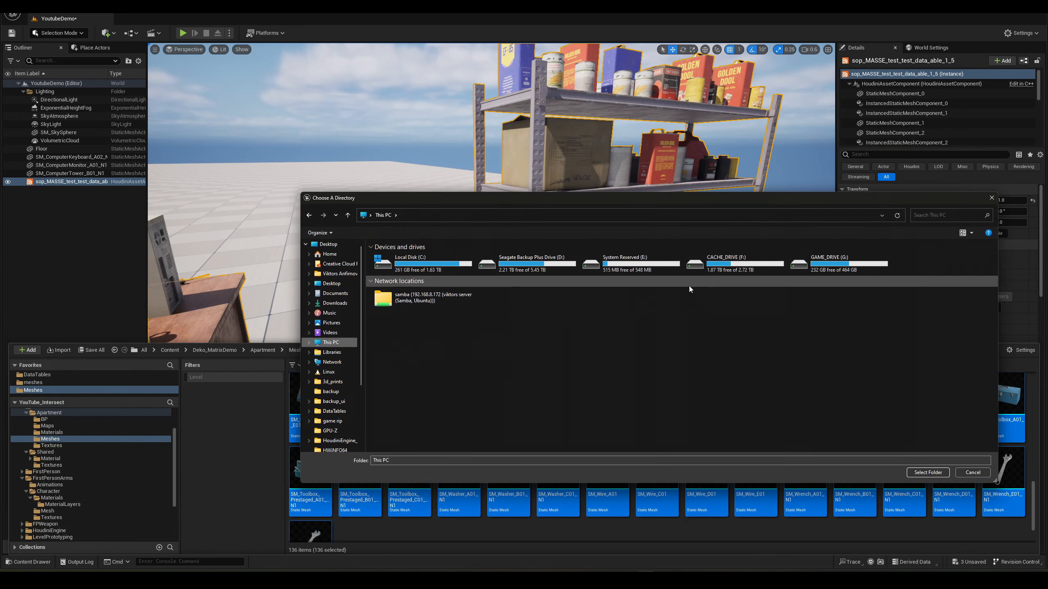
double_click(697, 266)
left_click(443, 265)
double_click(443, 264)
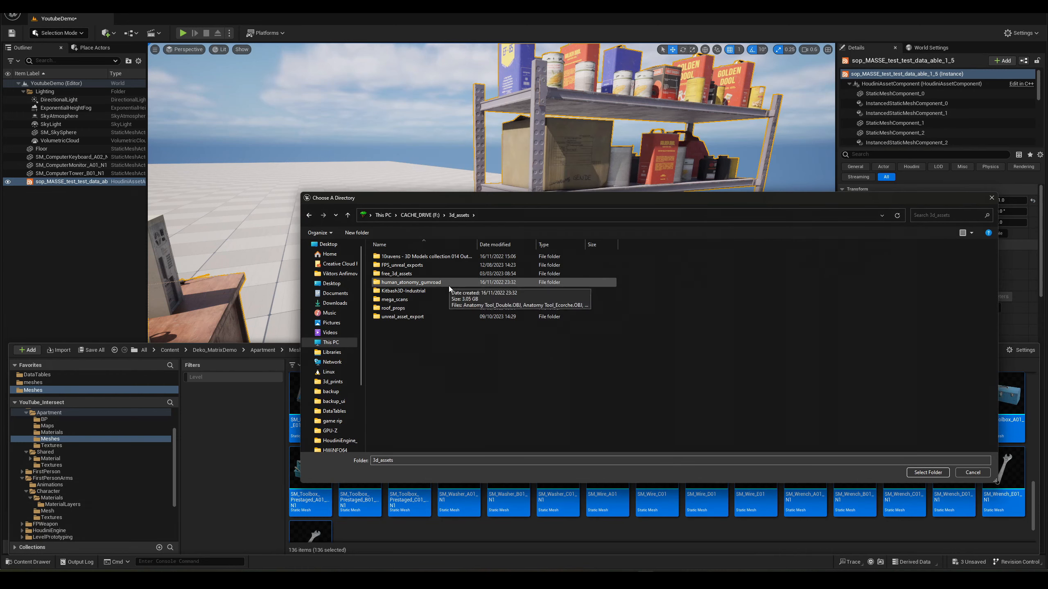
double_click(444, 316)
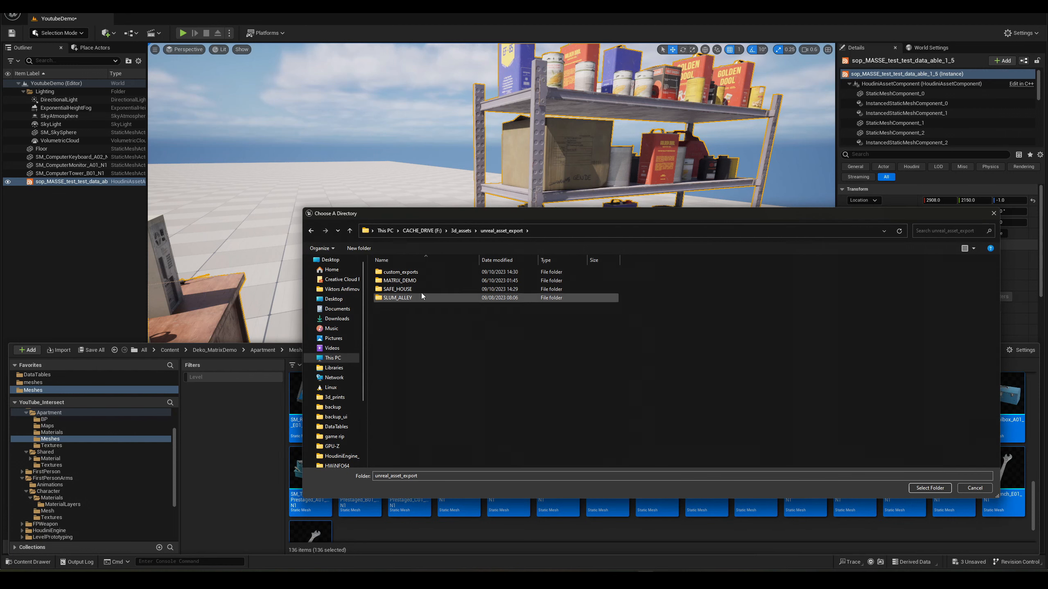
Step: Check the SAFE_HOUSE and MATRIX_DEMO export folders, look inside SAFE_HOUSE and return to unreal_asset_export
left_click(402, 289)
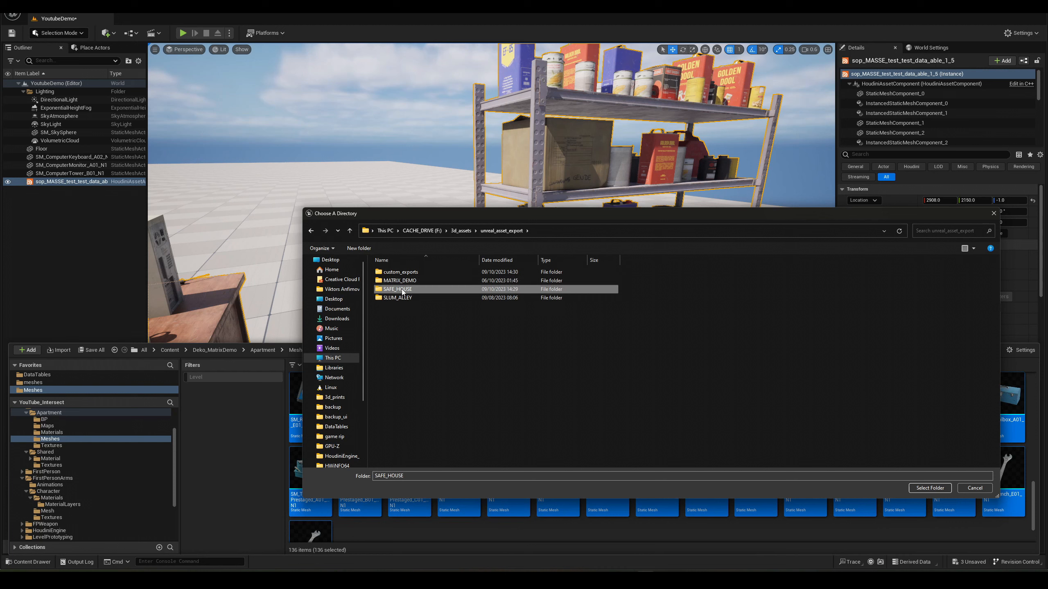
left_click(406, 281)
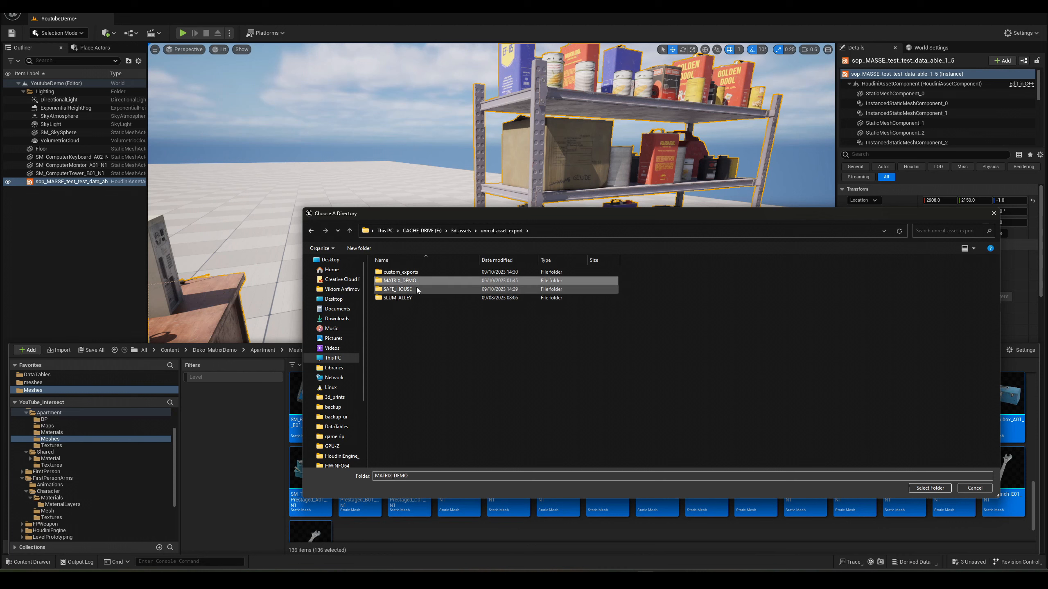
left_click(416, 289)
double_click(417, 290)
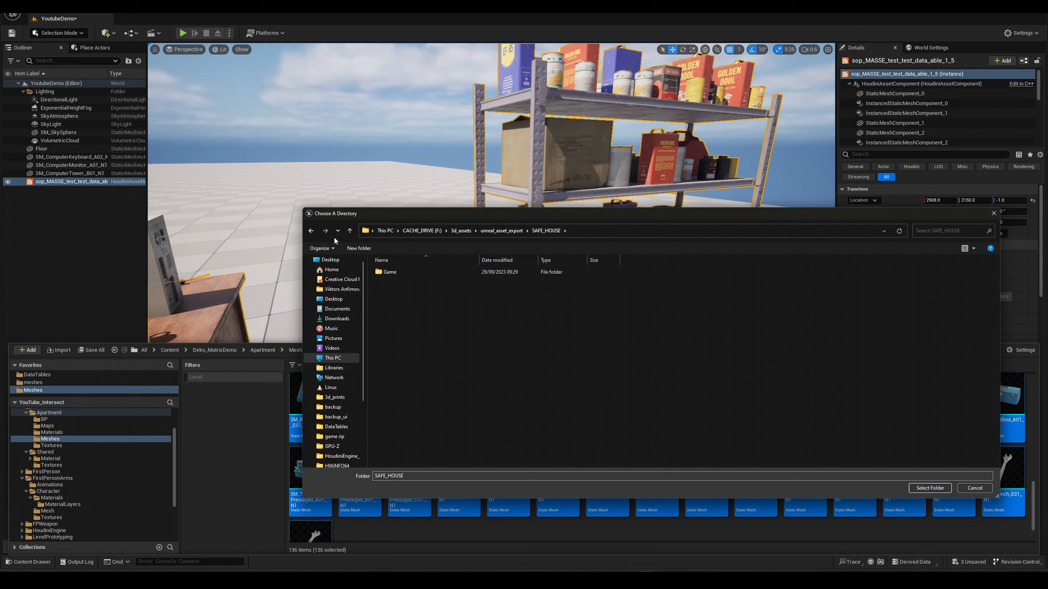
left_click(311, 231)
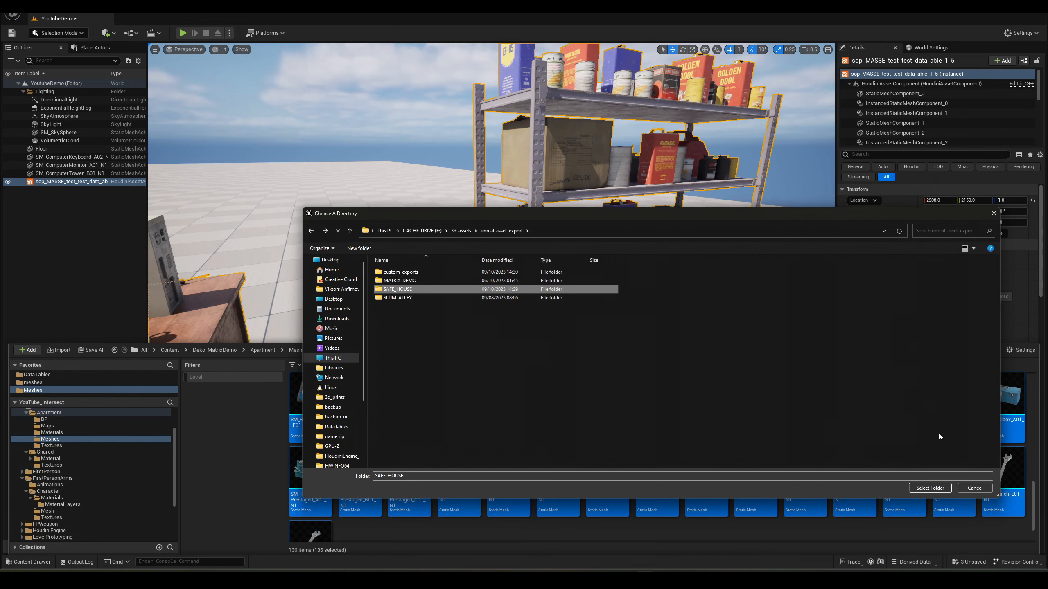
Step: Leave the directory chooser, review the FBX export options including Export Local Time, and close them without exporting
left_click(981, 490)
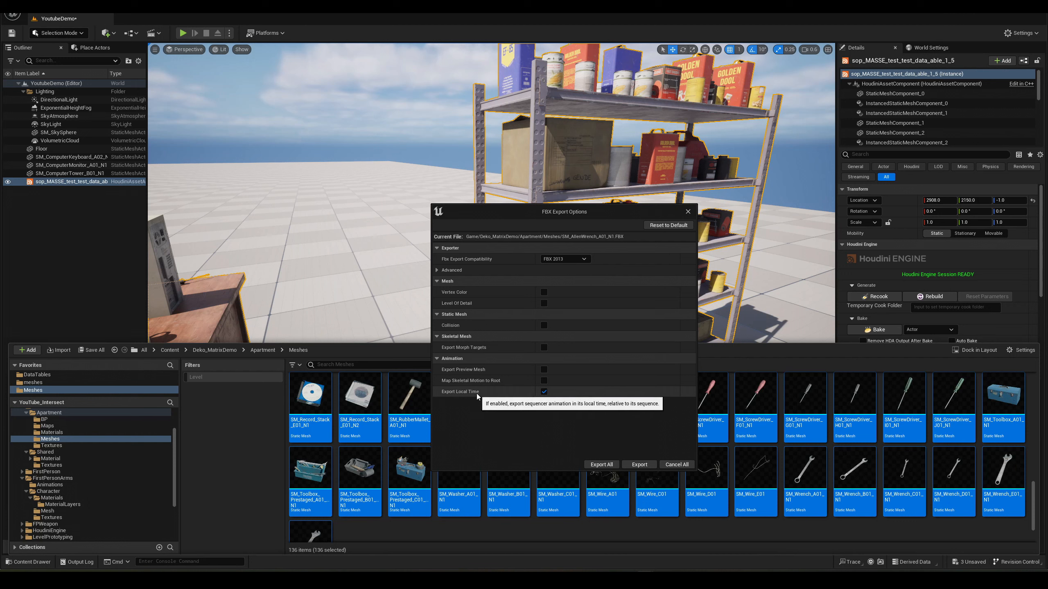
left_click(544, 391)
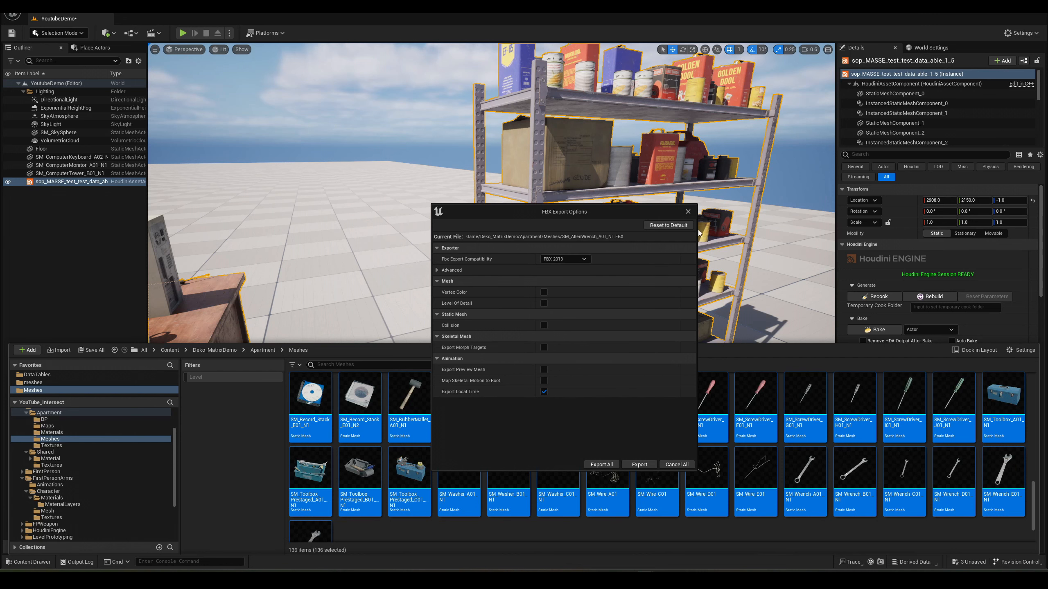
left_click(688, 211)
left_click(604, 397)
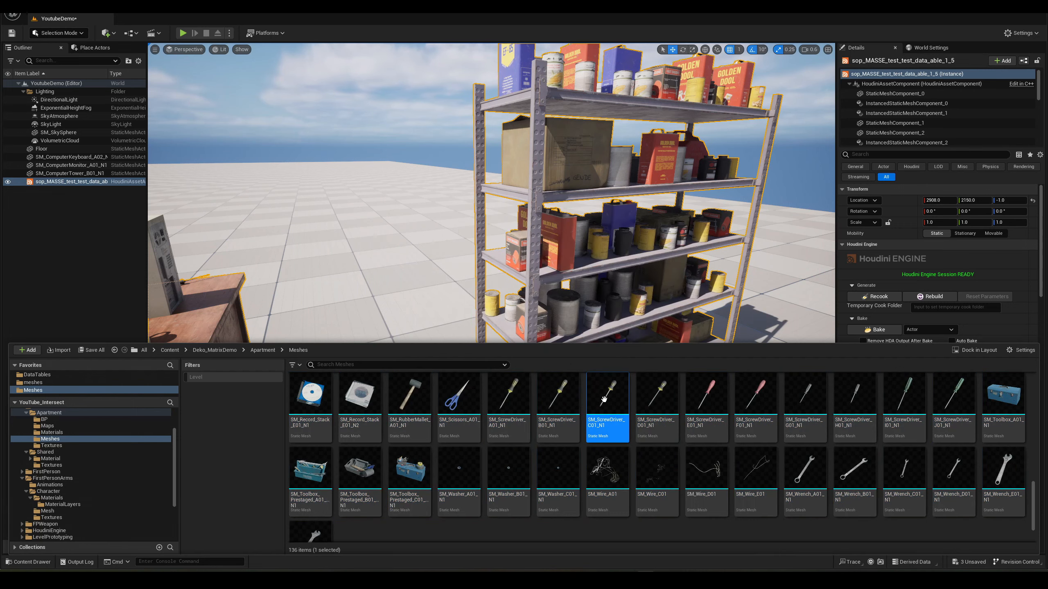
right_click(604, 398)
left_click(617, 436)
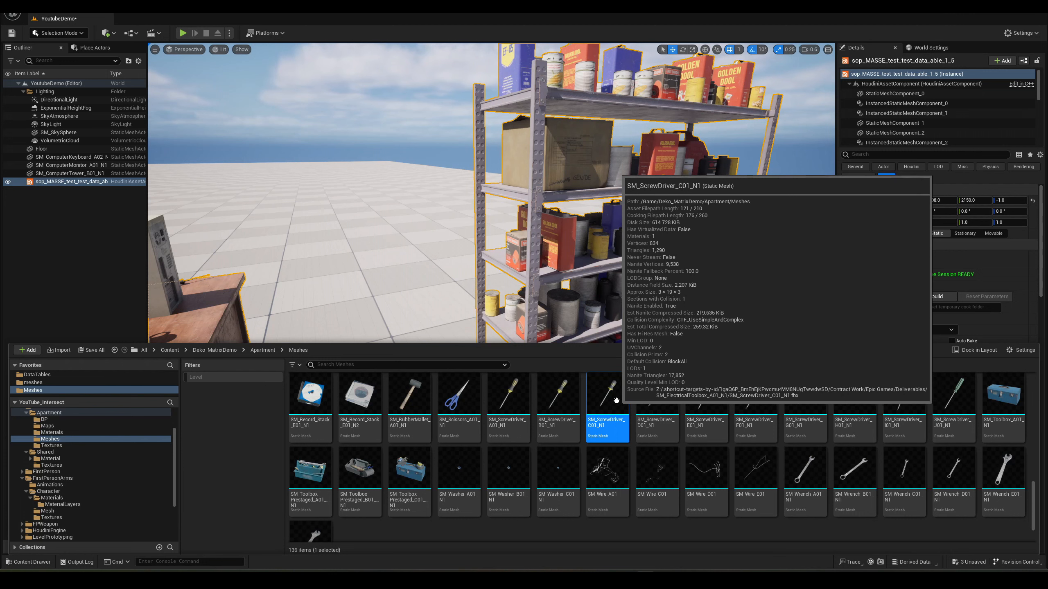
left_click(653, 408)
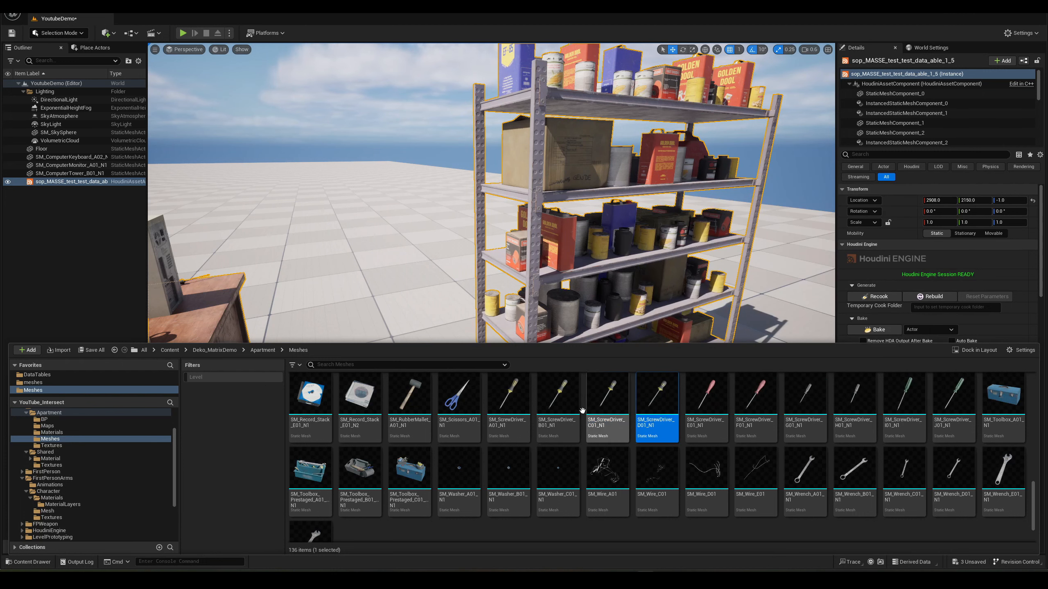
left_click(528, 404)
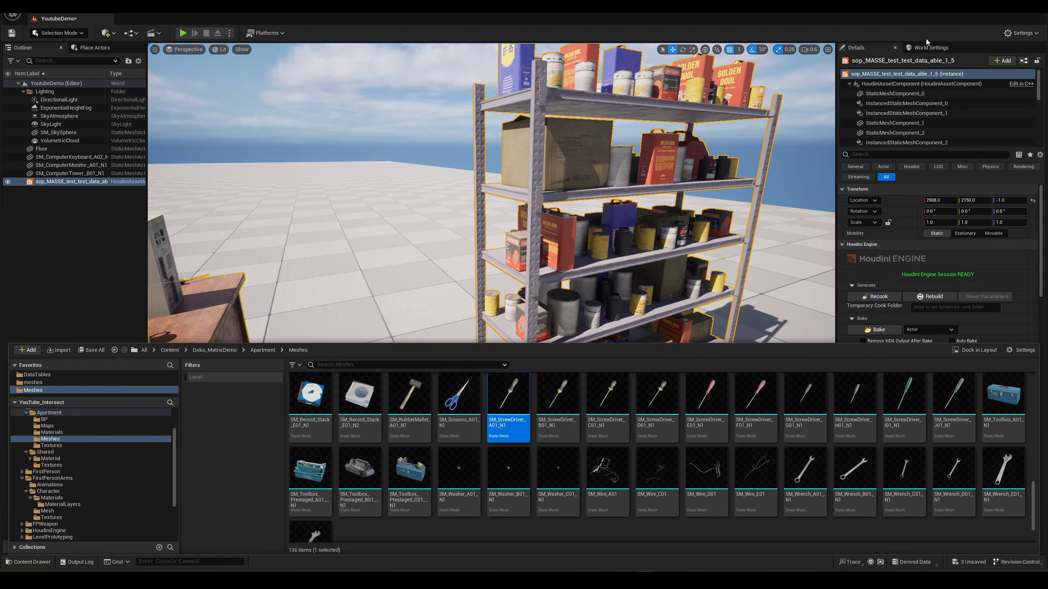
Step: Select the screwdriver meshes from SM_ScrewDriver_A01_N1 to SM_ScrewDriver_J01_N1, look through the Apartment Meshes folder, and reduce the selection to SM_ScrewDriver_F01_N1
scroll(791, 430, "up", 1)
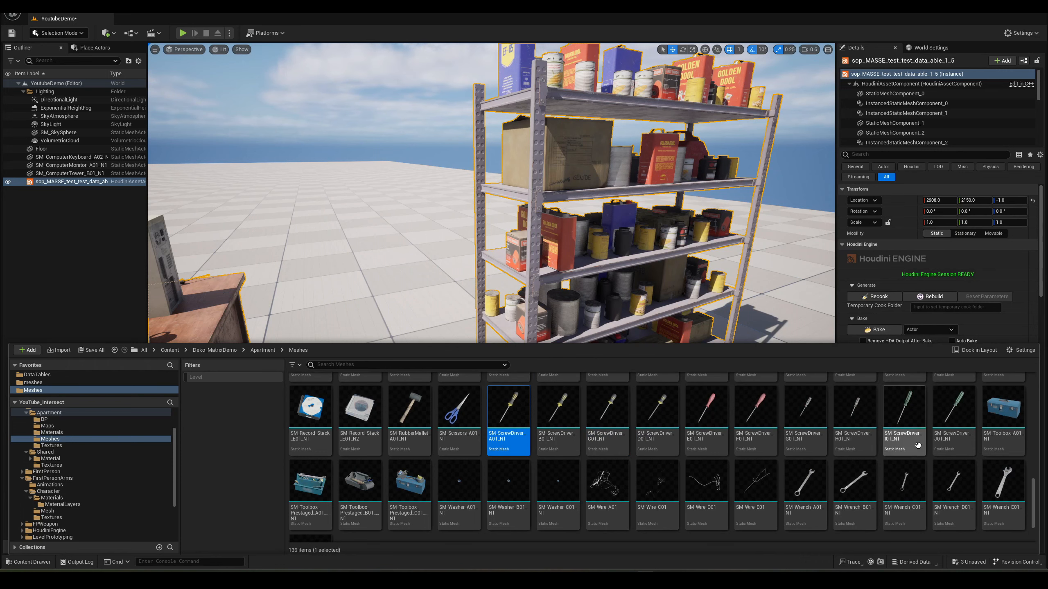
left_click(954, 409)
left_click(519, 420, "shift")
scroll(519, 430, "up", 1)
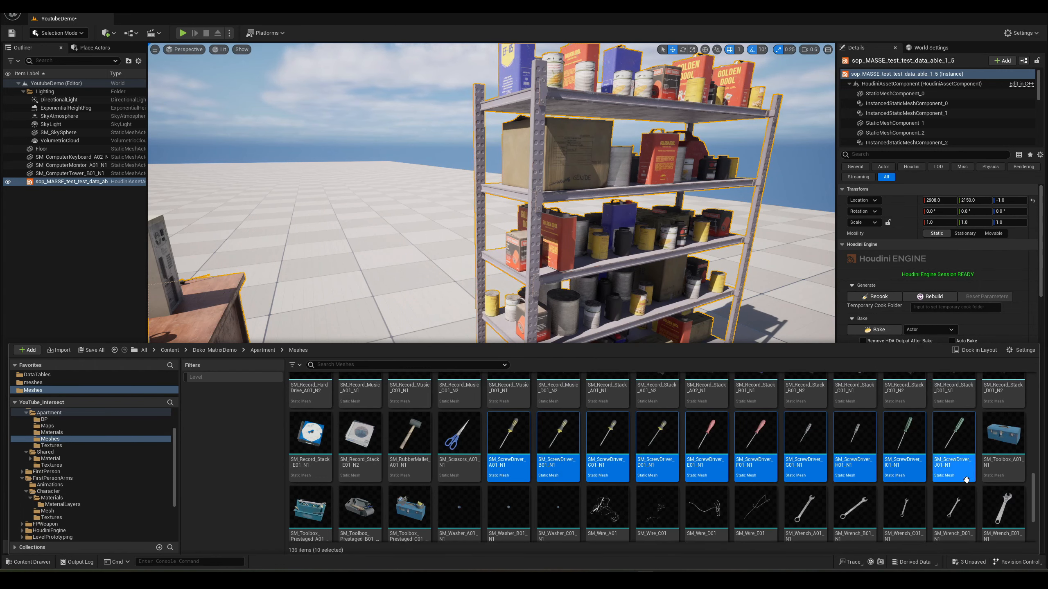
scroll(907, 434, "up", 6)
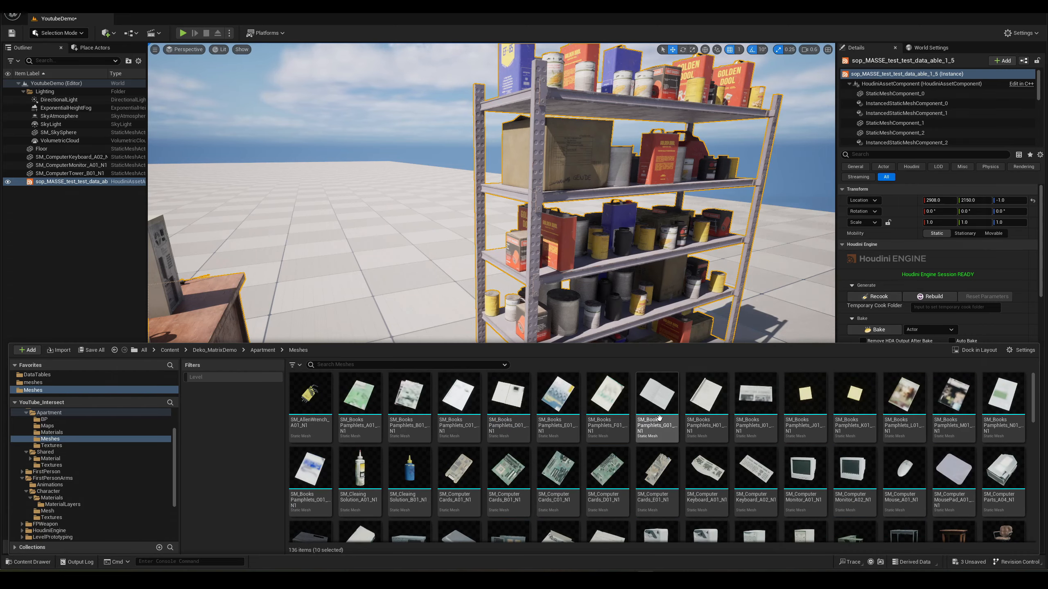
left_click_drag(1034, 404, 1034, 502)
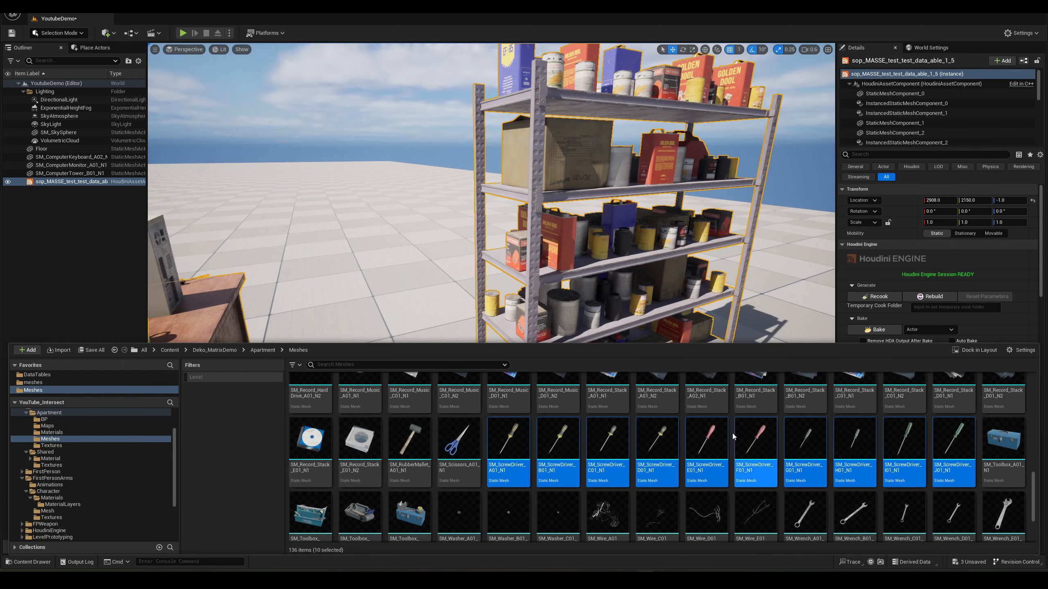
left_click(766, 442)
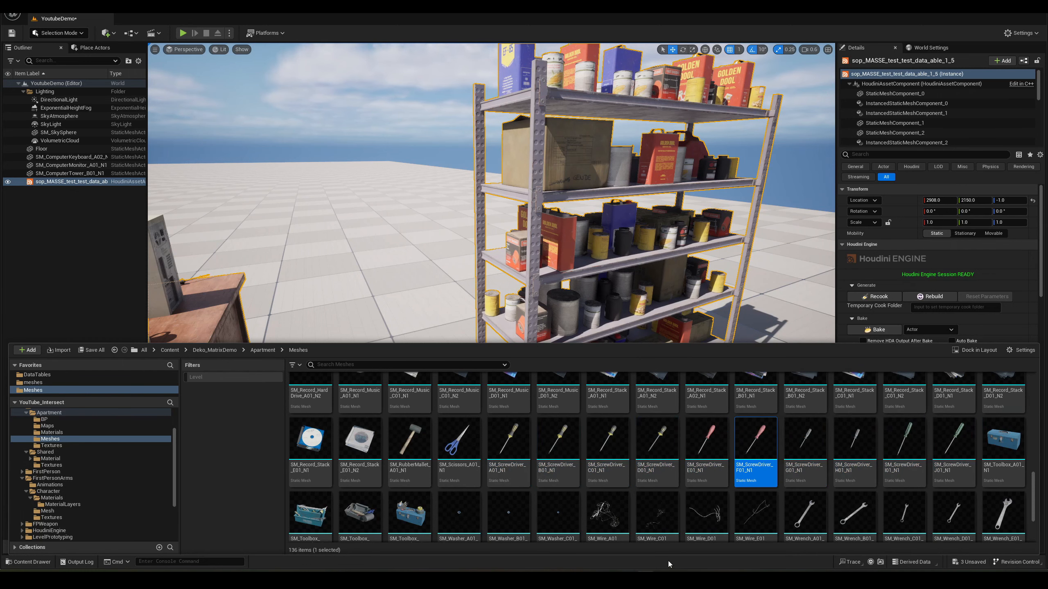
Step: Switch to Houdini and go up from the test_data_able1 asset to the grid1 network
mouse_move(665, 571)
left_click(670, 540)
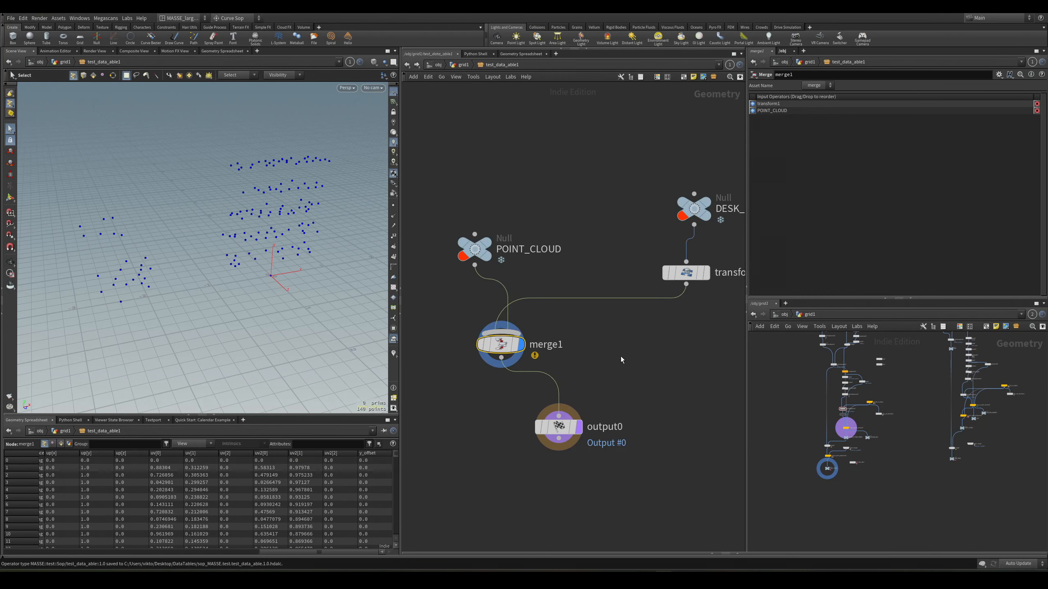
scroll(622, 360, "down", 5)
left_click(463, 65)
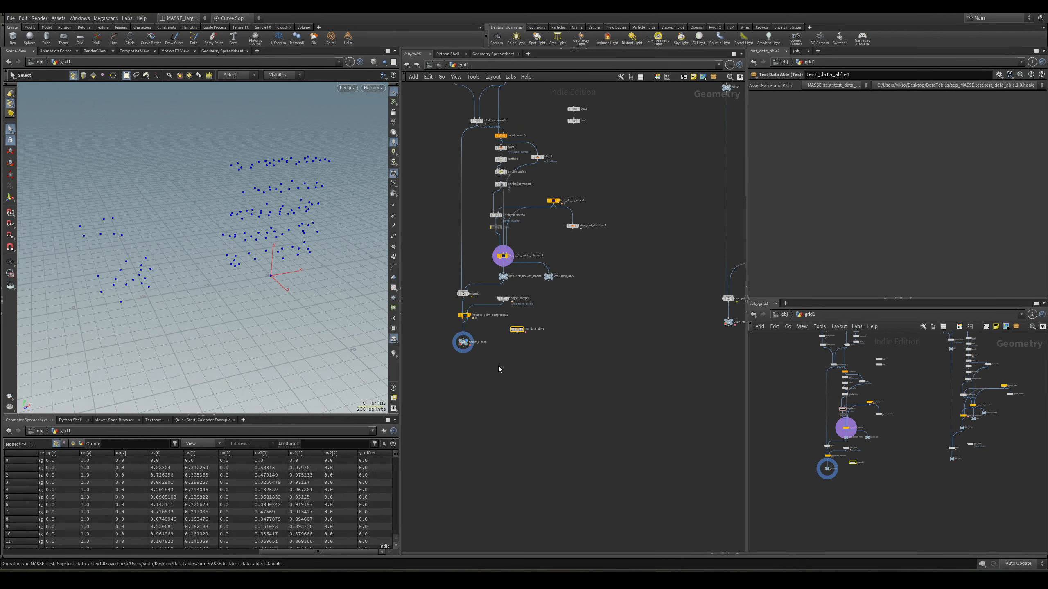
Step: Find the find_file_in_folder3 node at the start of the shelf branch and display its geometry and parameters
scroll(560, 243, "up", 5)
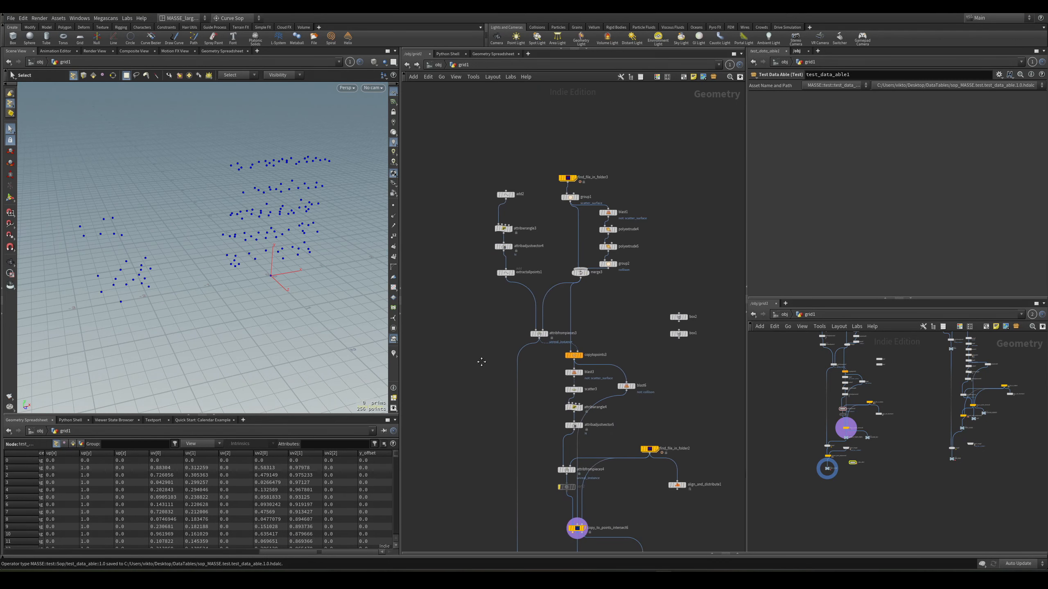
scroll(546, 309, "down", 3)
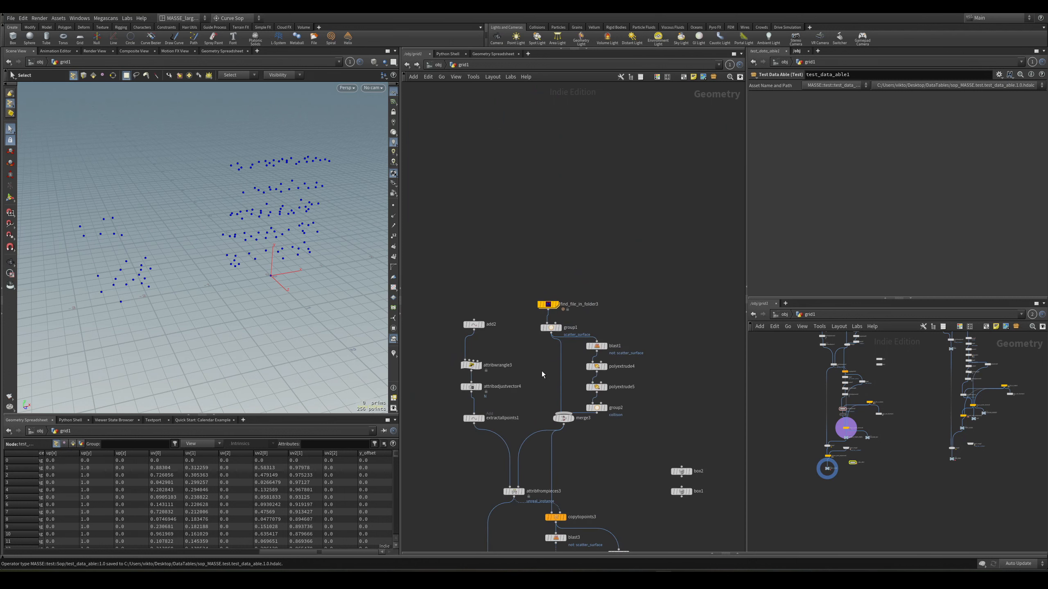
mouse_move(542, 372)
middle_mouse_down()
mouse_move(475, 390)
mouse_move(532, 361)
middle_mouse_up()
scroll(475, 390, "down", 2)
scroll(529, 363, "up", 2)
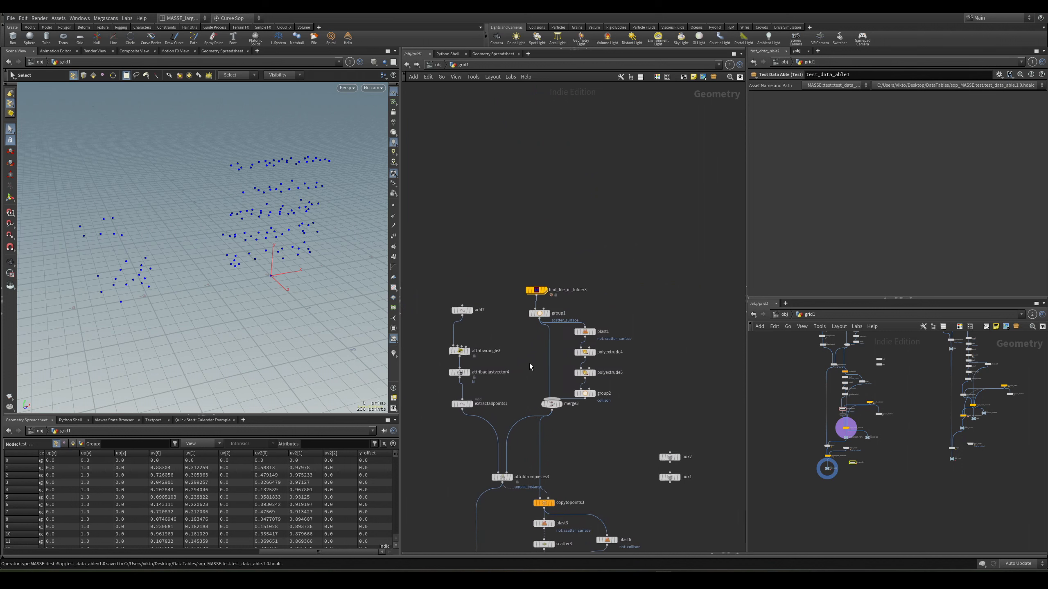
scroll(529, 364, "up", 1)
scroll(530, 357, "up", 2)
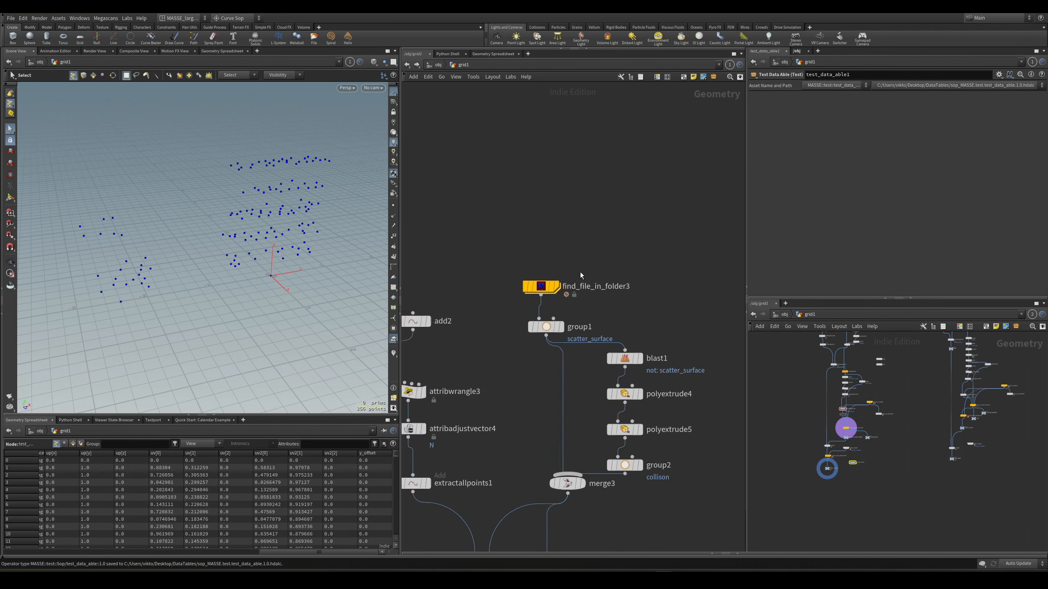
scroll(580, 276, "up", 1)
left_click(557, 286)
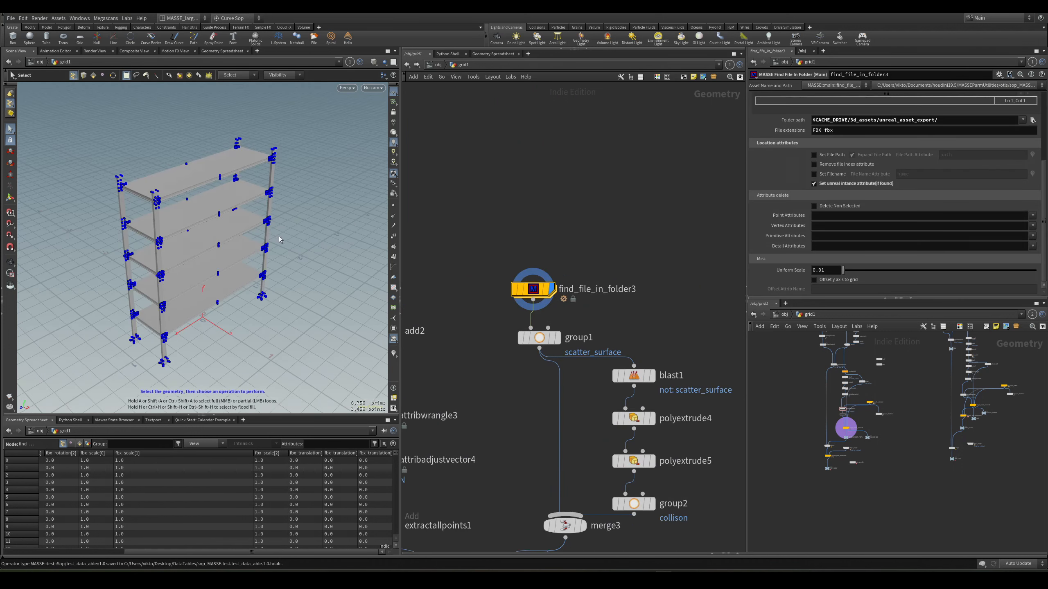
Step: Examine the imported shelving unit from several angles and highlight the Unreal reference path in find_file_in_folder3
key("4")
left_click_drag(243, 234, 214, 219, "alt")
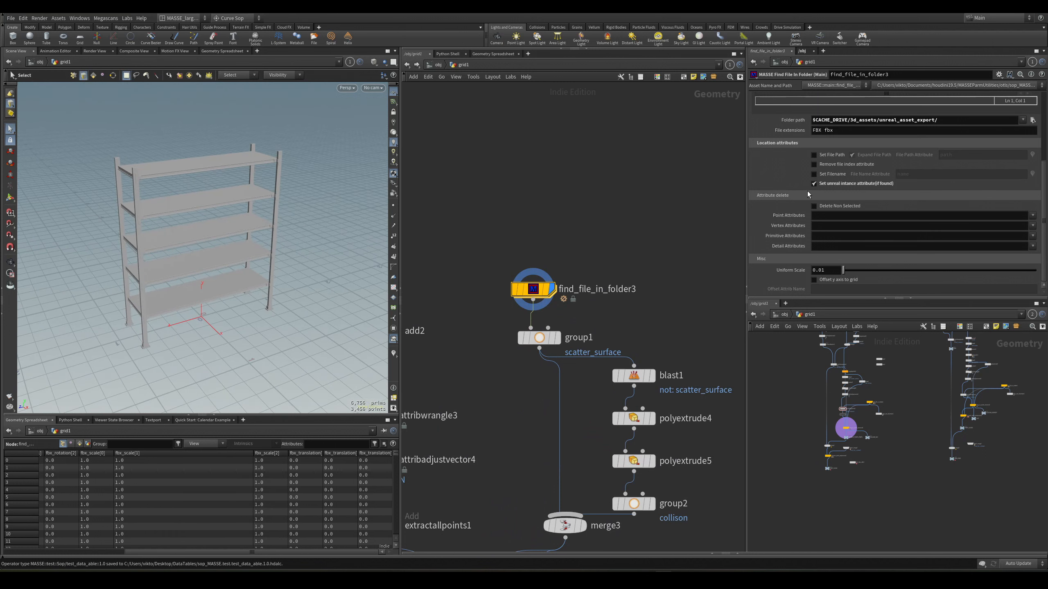
left_click_drag(362, 244, 287, 259, "alt")
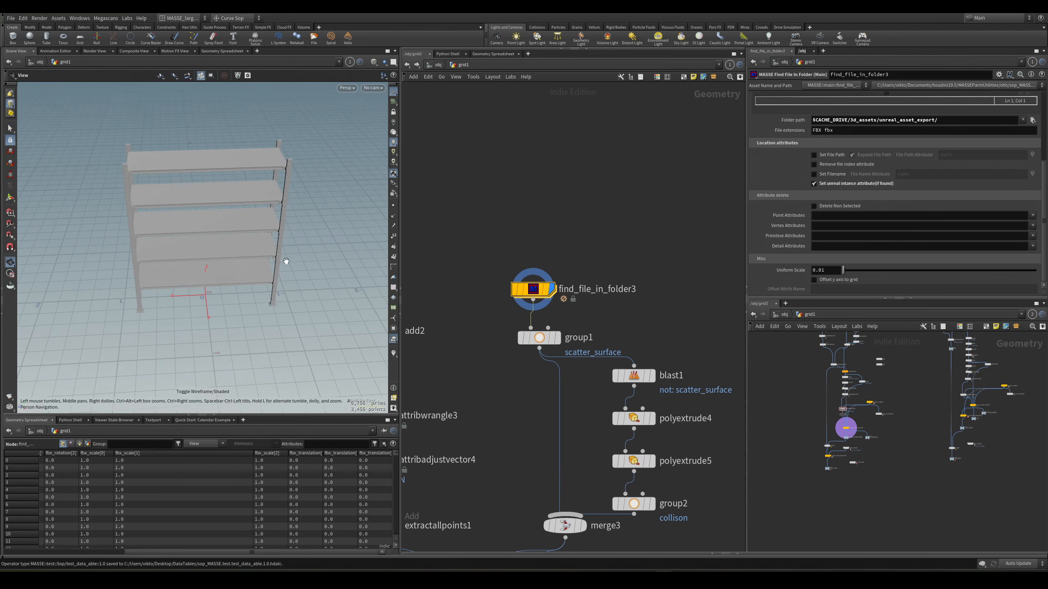
scroll(831, 214, "up", 1)
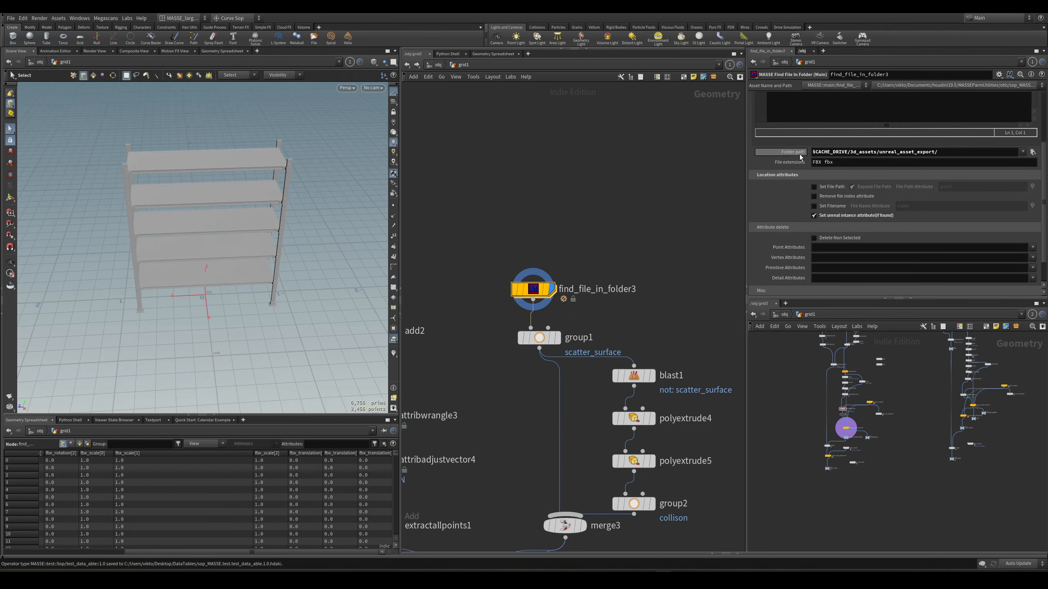
scroll(1002, 147, "up", 2)
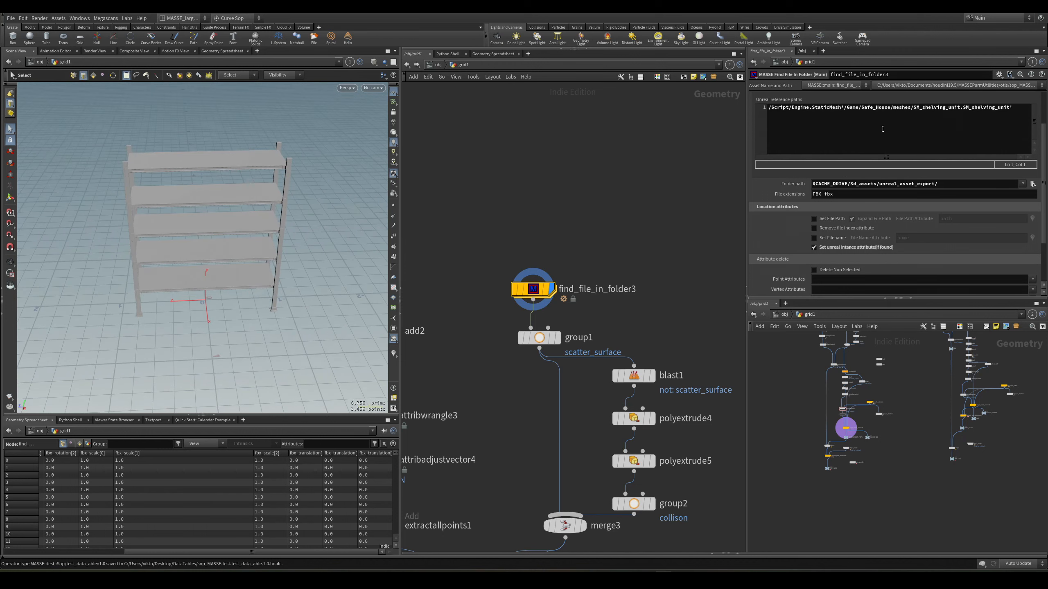
key("Escape")
left_click_drag(262, 202, 283, 190)
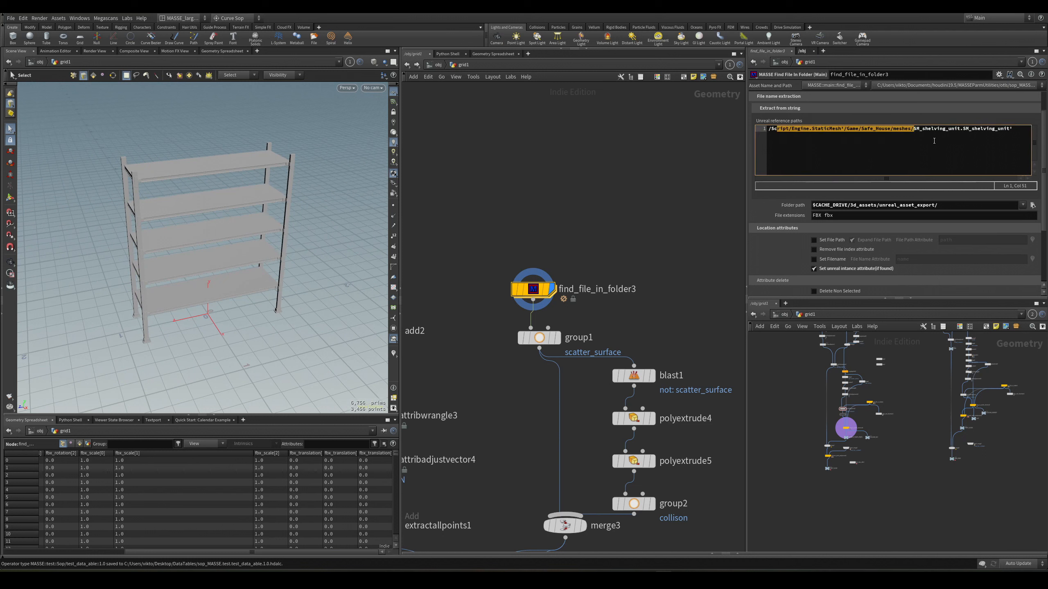
left_click_drag(1018, 133, 734, 142)
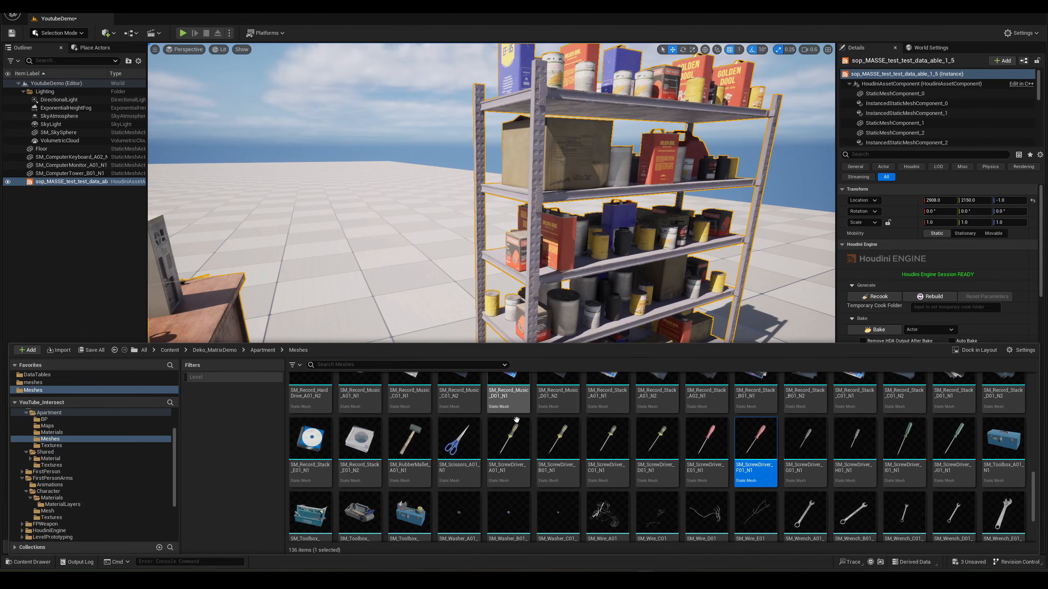
Step: Review the asset actions for SM_Record_Stack_A01_N1 and SM_Record_FloppyDisk_B01_N1, including the reference commands
scroll(589, 472, "up", 1)
right_click(616, 452)
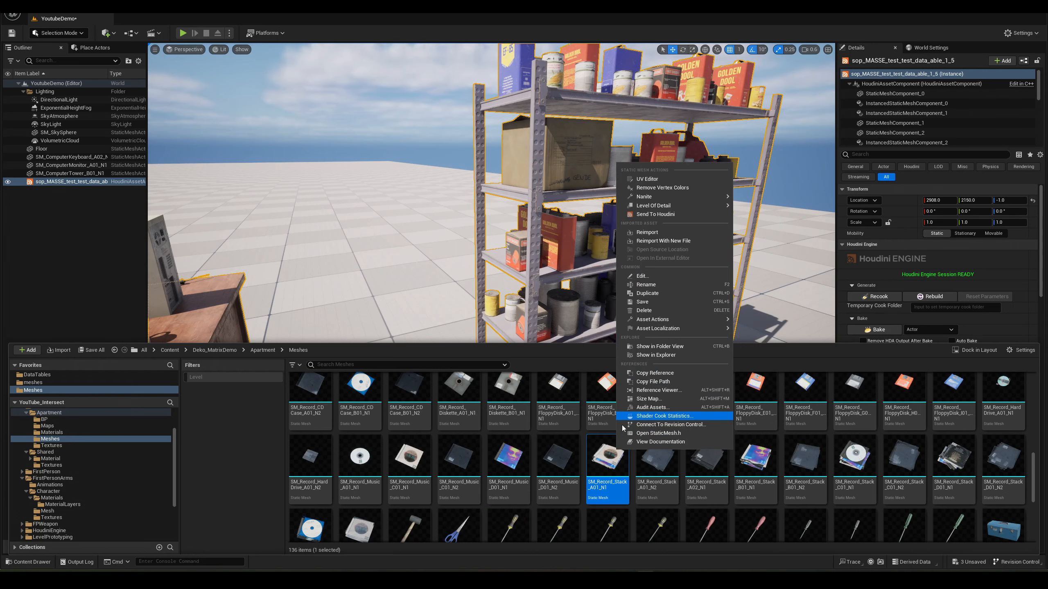
key("Escape")
scroll(611, 437, "up", 1)
right_click(610, 438)
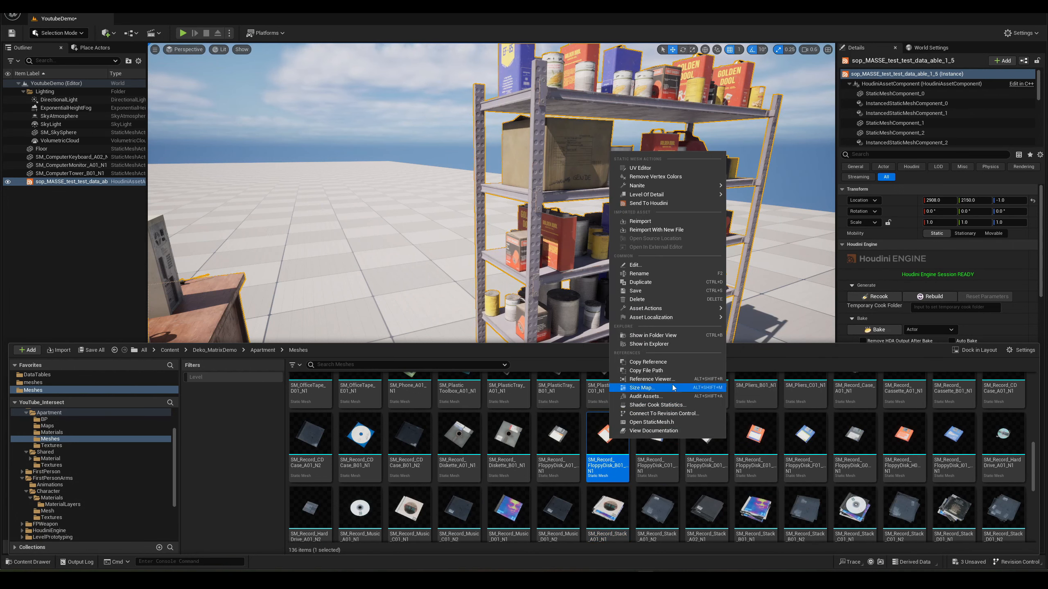
left_click(675, 346)
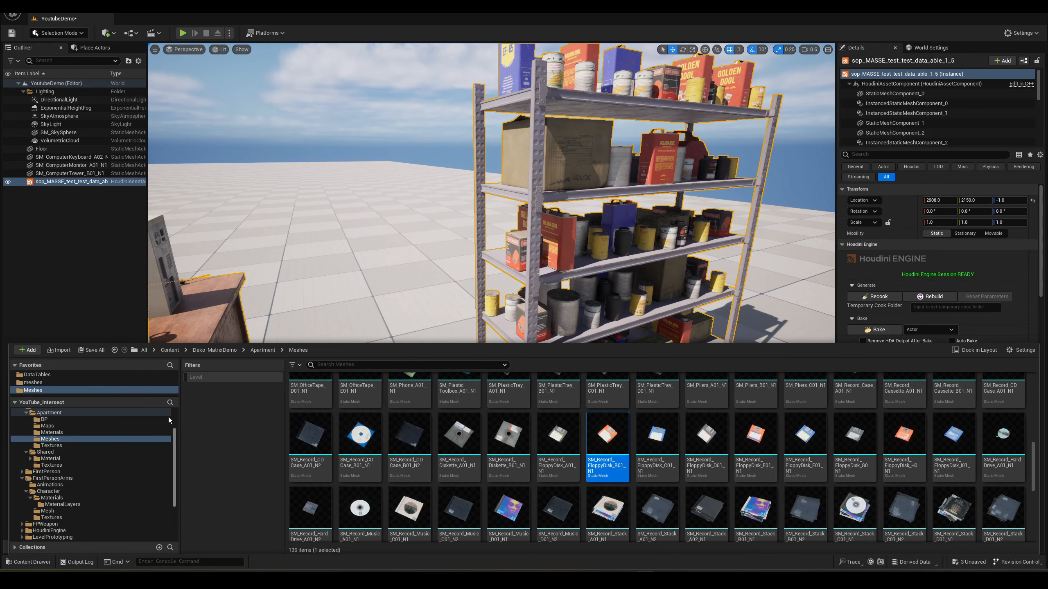
right_click(610, 446)
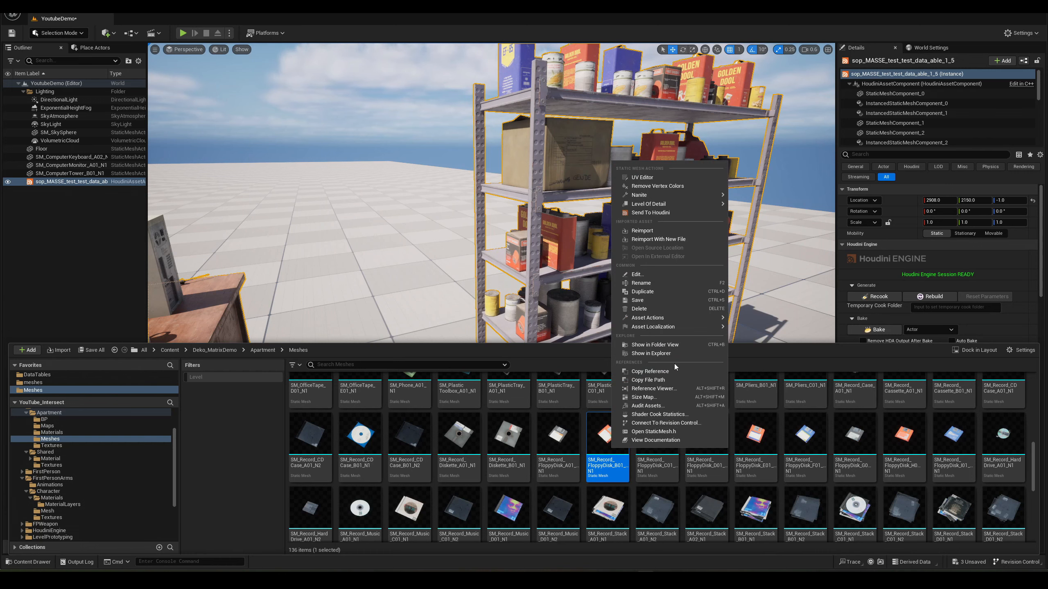
left_click(563, 438)
Step: Open SM_Record_FloppyDisk_B01_N1 in the static mesh editor, close it, and return to the Meshes folder
right_click_drag(602, 424, 602, 450)
double_click(608, 463)
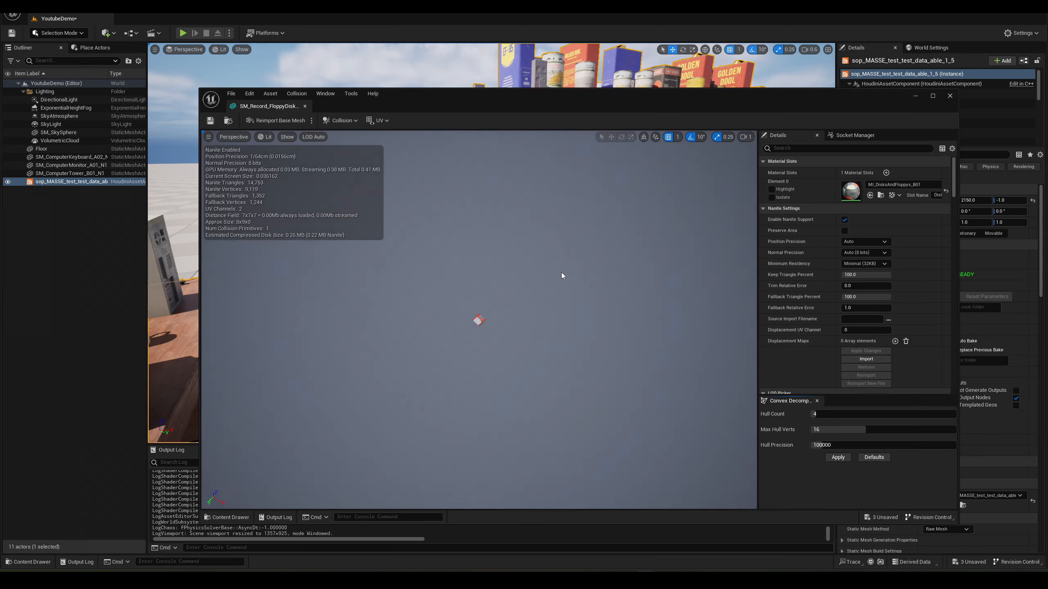
left_click(949, 98)
key("ctrl+space")
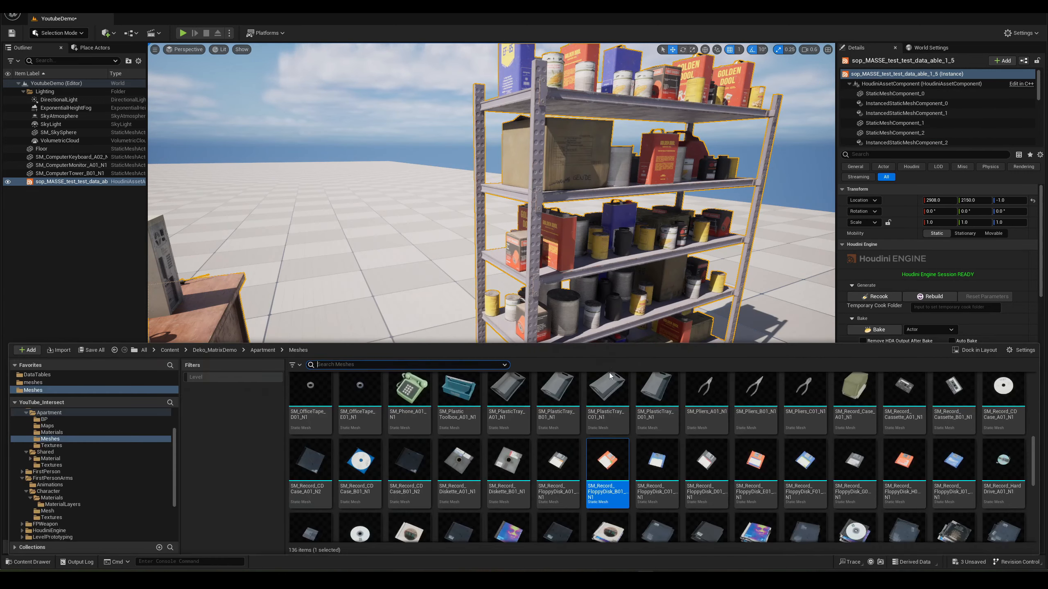
Step: Locate SM_Phone_A01_N1 in the Apartment Meshes folder and copy its asset reference
scroll(558, 475, "up", 7)
left_click(431, 489)
scroll(431, 489, "down", 2)
right_click(425, 454)
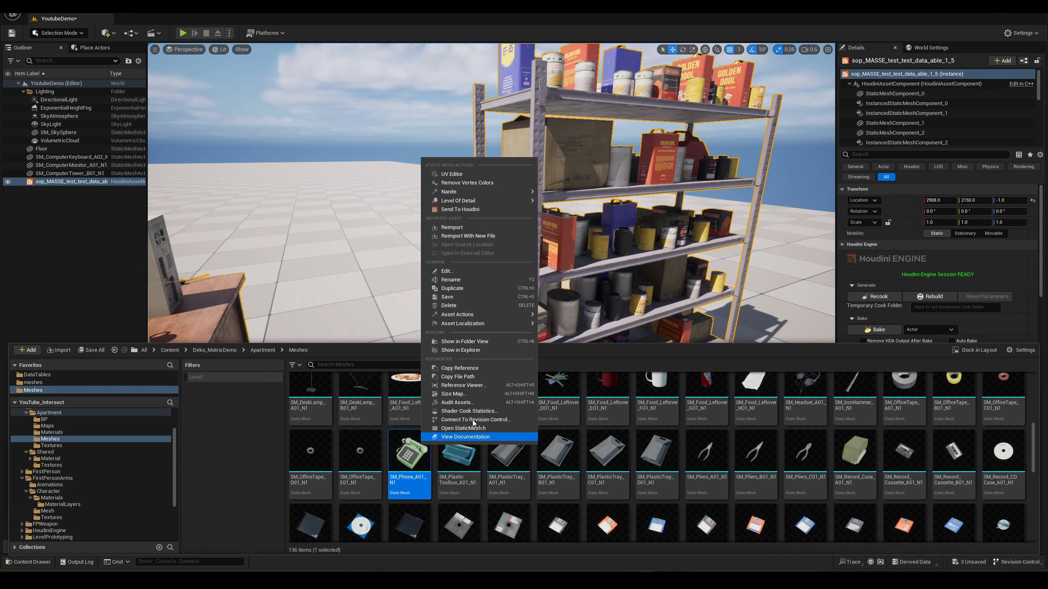
left_click(520, 367)
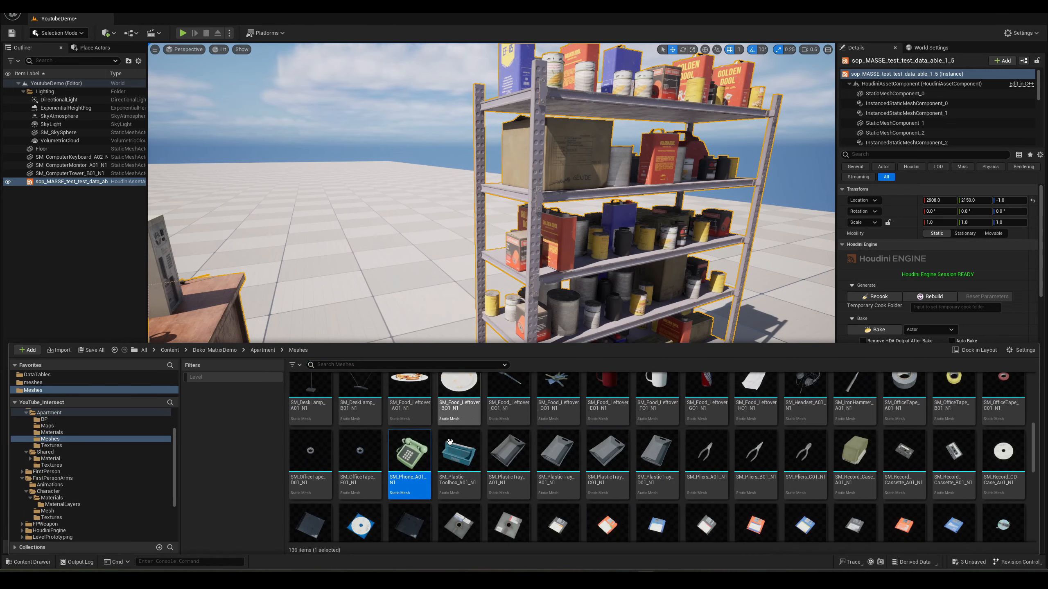
Step: Open SM_Phone_A01_N1 in the static mesh editor, examine the phone from several angles, and close the editor
double_click(409, 475)
scroll(555, 301, "up", 8)
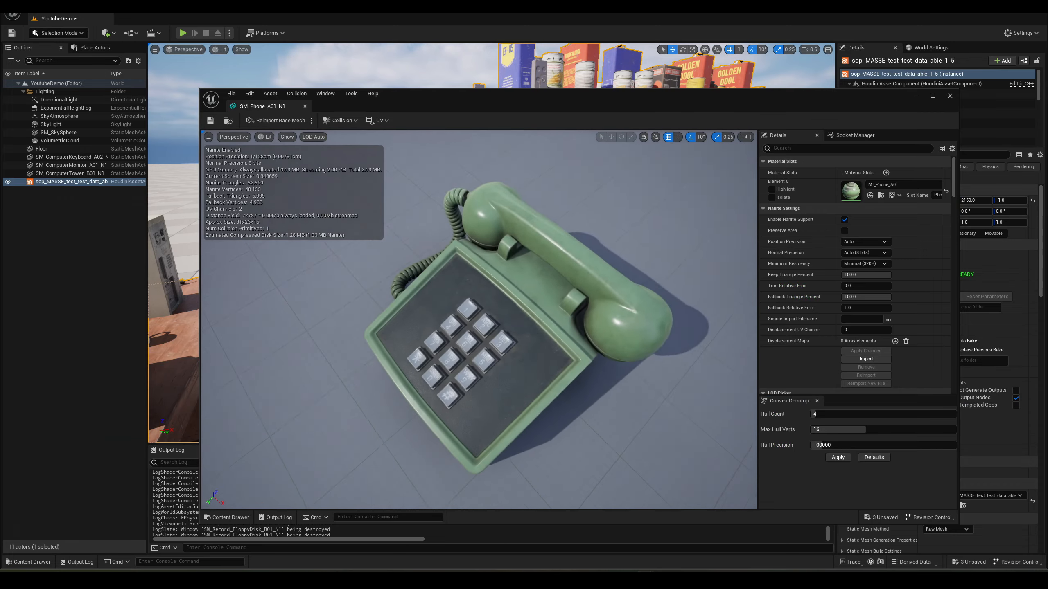
scroll(555, 291, "down", 3)
right_click_drag(554, 300, 580, 301)
scroll(574, 297, "down", 3)
key("f")
left_click_drag(579, 301, 533, 350, "alt")
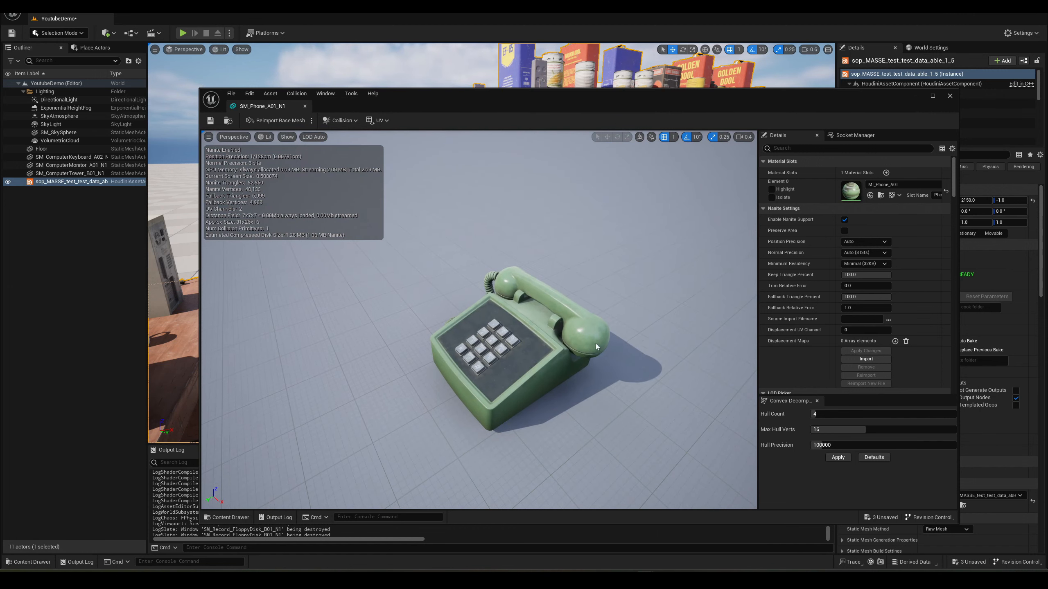
right_click_drag(596, 347, 610, 336, "alt")
left_click_drag(612, 320, 640, 274, "alt")
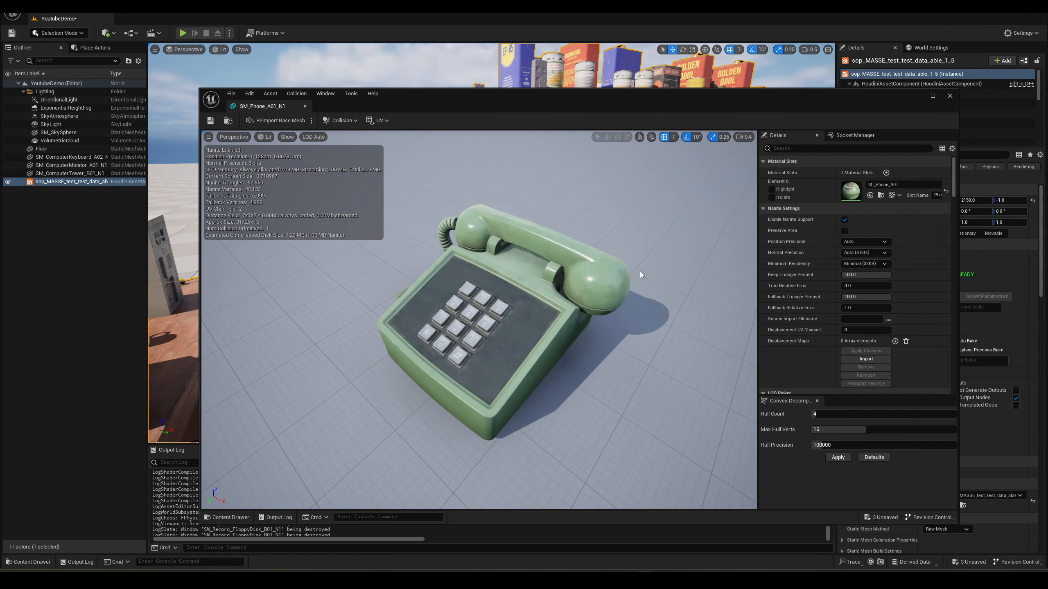
left_click_drag(457, 370, 648, 309, "alt")
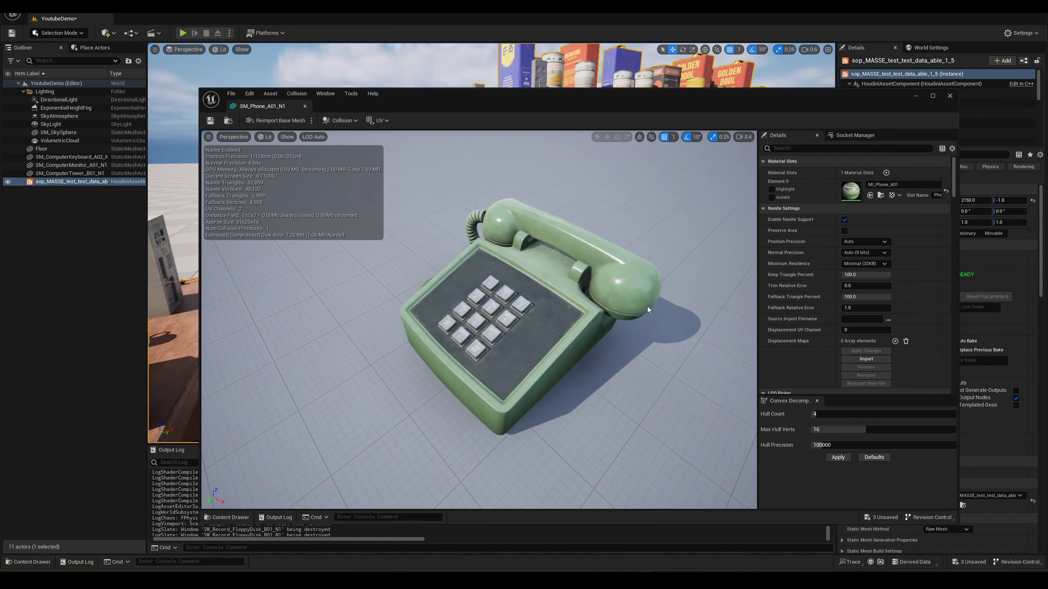
left_click(950, 96)
Step: Switch to Houdini and highlight the full SM_shelving_unit reference path in find_file_in_folder3
mouse_move(665, 571)
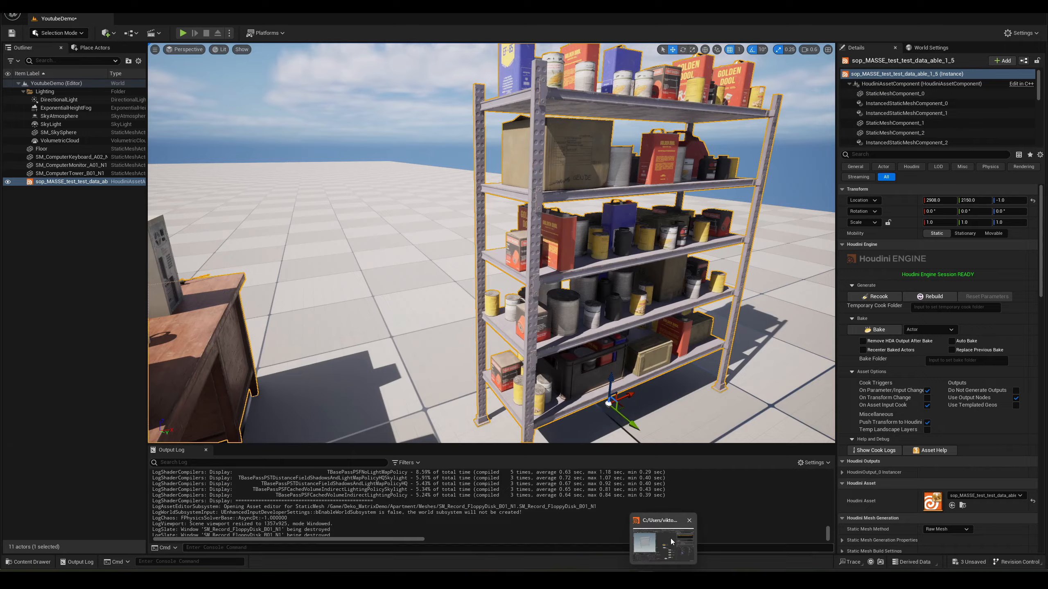
left_click(662, 536)
left_click(936, 139)
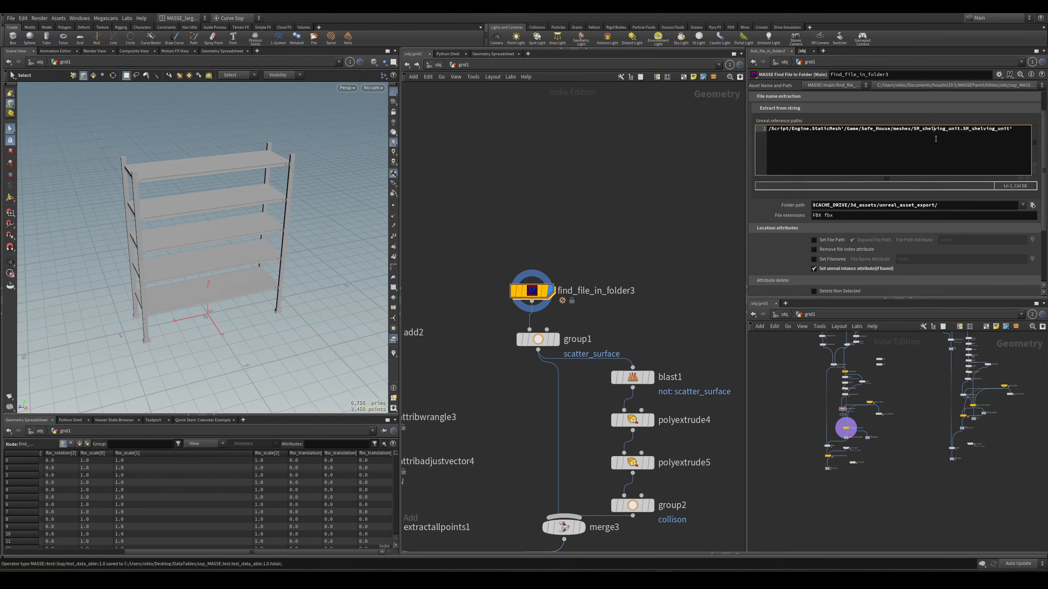
left_click_drag(1013, 134, 687, 142)
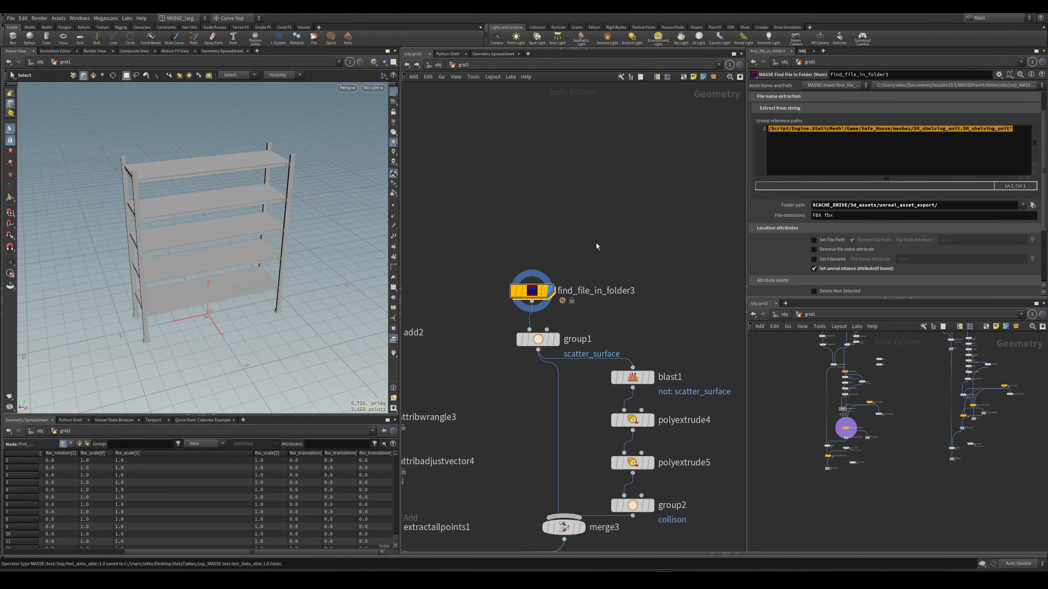
Step: Add a new MASSE Find File in Folder node in the empty area above find_file_in_folder3
key("Tab")
type("find")
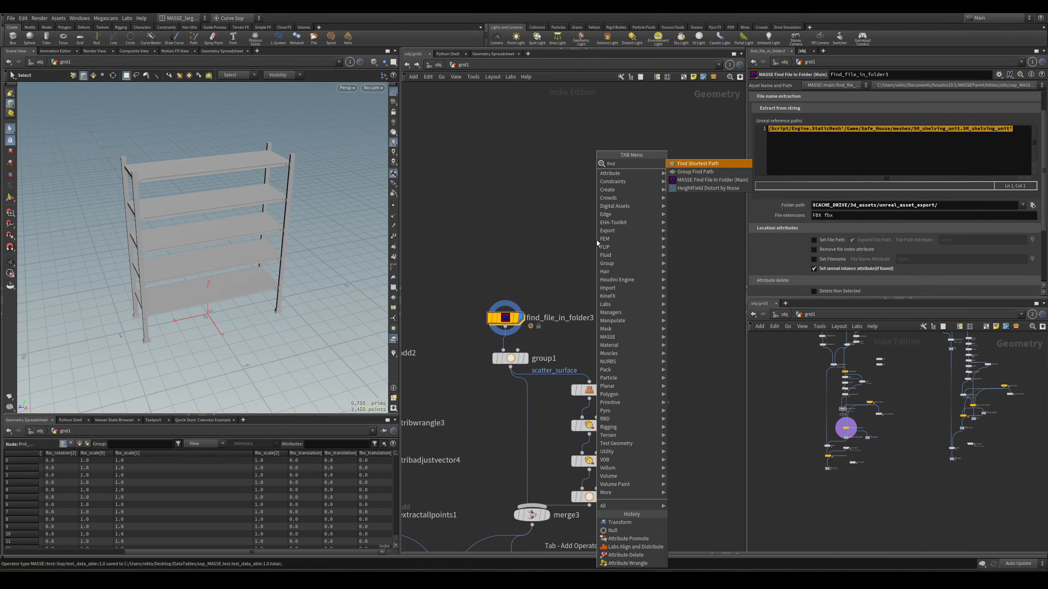
key("Down")
key("Down")
key("Return")
left_click(596, 240)
scroll(596, 240, "up", 2)
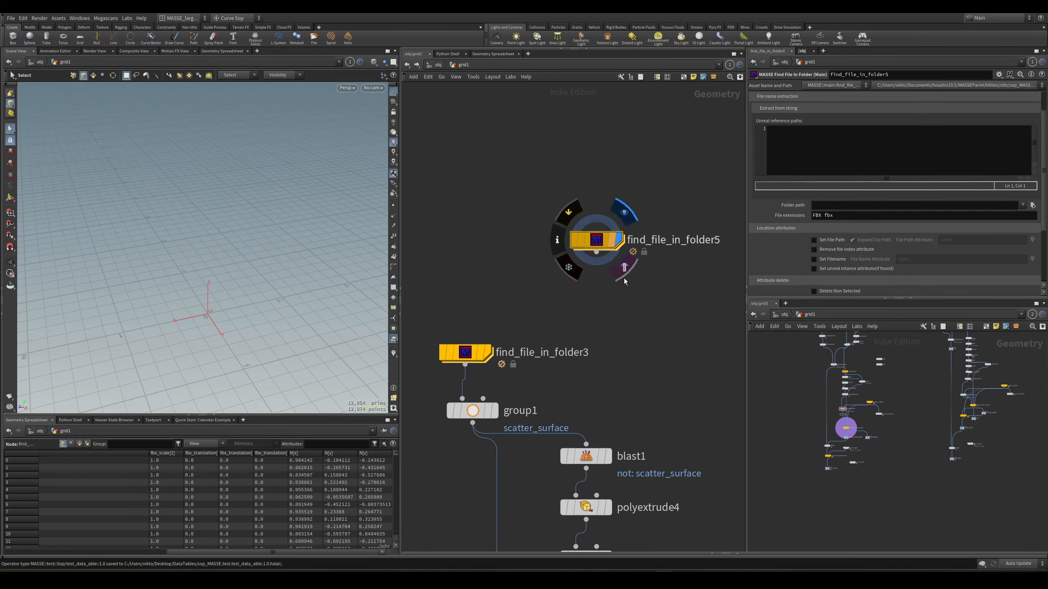
Step: Move find_file_in_folder5 higher in the network and paste the SM_Phone_A01_N1 asset reference into its Unreal reference paths
scroll(563, 221, "down", 1)
middle_click_drag(553, 209, 542, 238)
left_click_drag(581, 268, 563, 177)
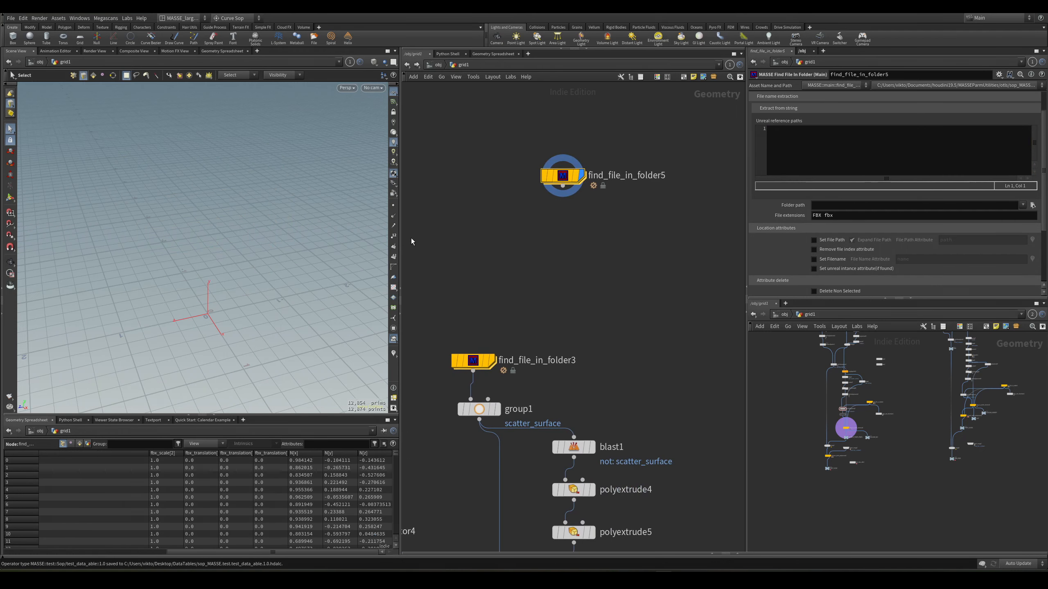
middle_click_drag(591, 195, 648, 260)
scroll(602, 194, "up", 1)
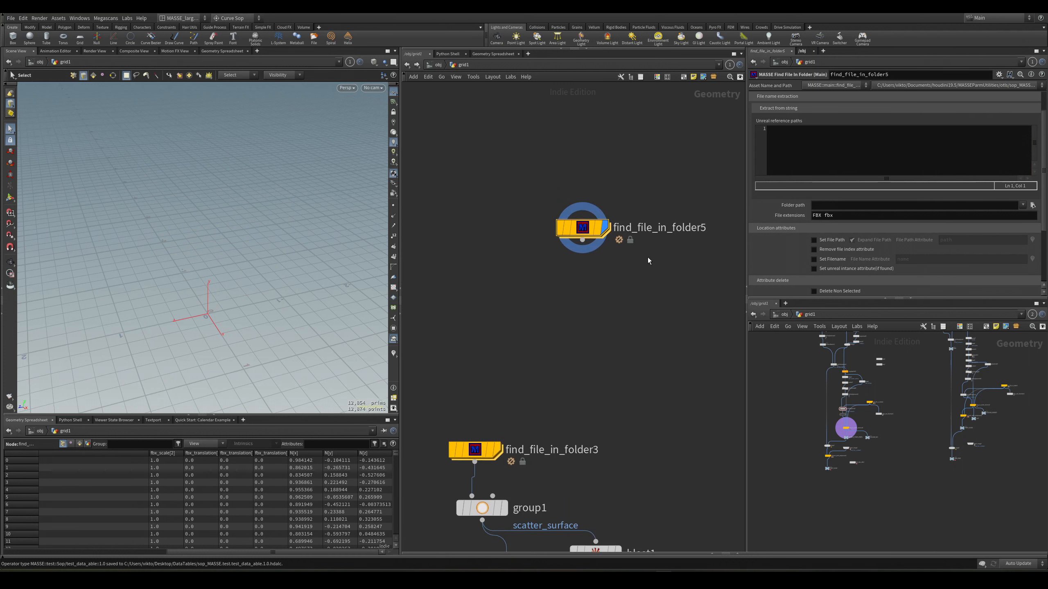
scroll(816, 176, "up", 2)
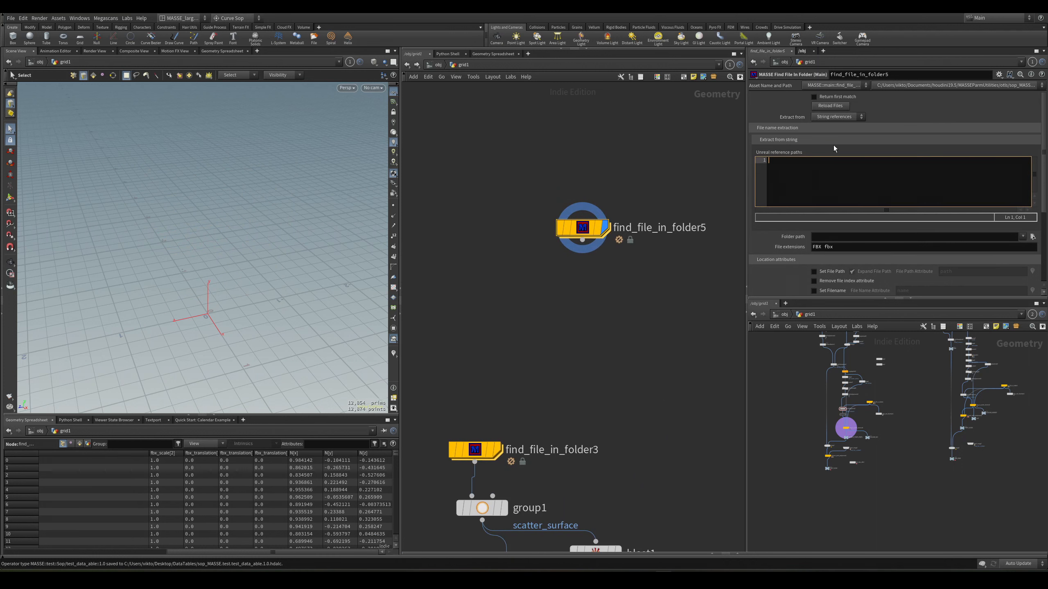
left_click(847, 117)
type("/Script/Engine.StaticMesh'/Game/Deko_MatrixDemo/Apartment/Meshes/SM_Phone_A01_N1.SM_Phone_A01_N1'")
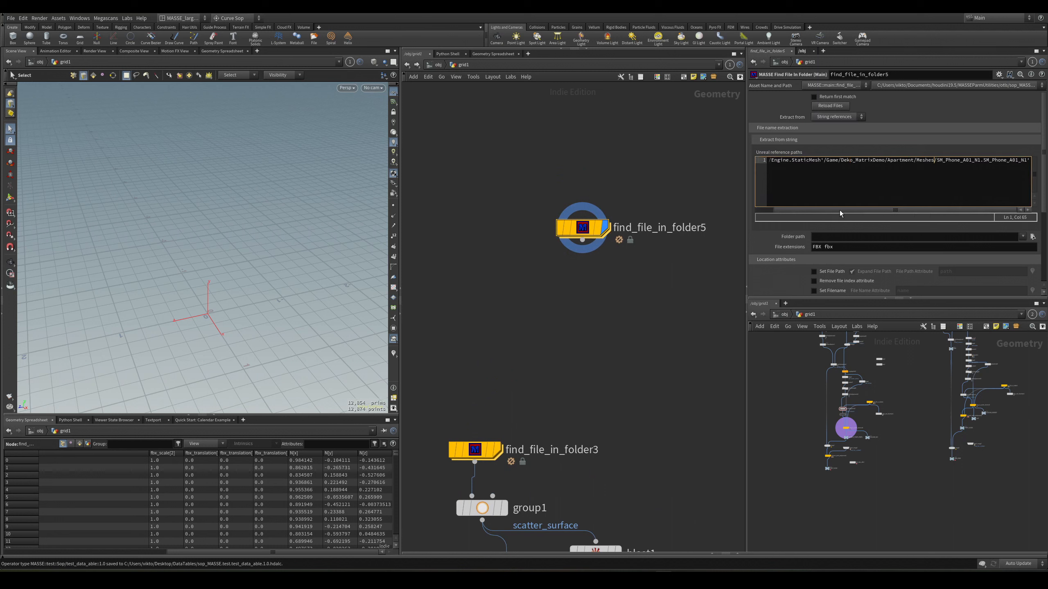
left_click_drag(840, 211, 819, 211)
left_click(771, 162)
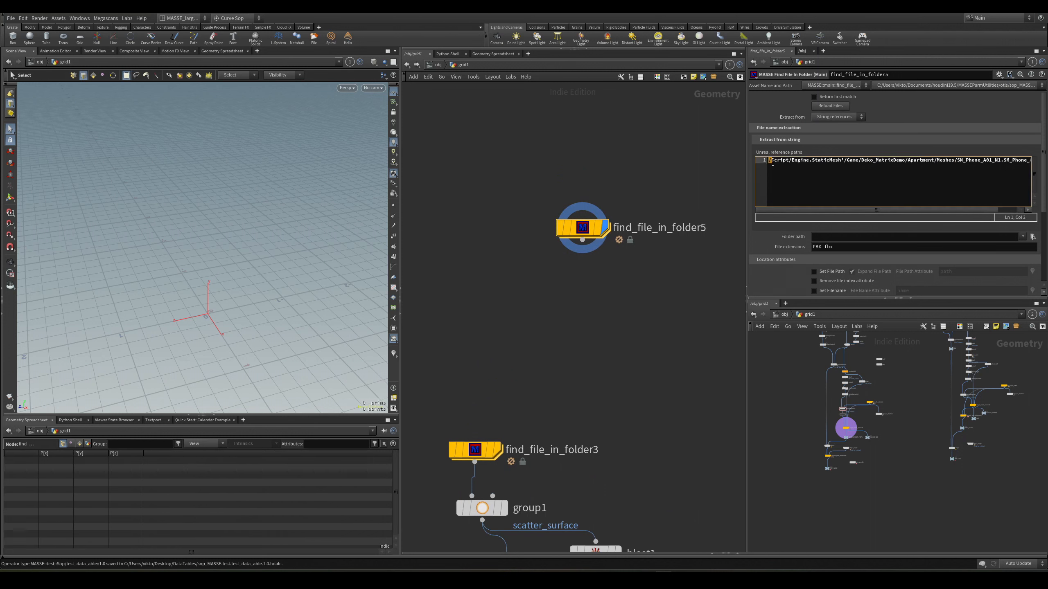
left_click_drag(784, 161, 1029, 162)
left_click(1008, 169)
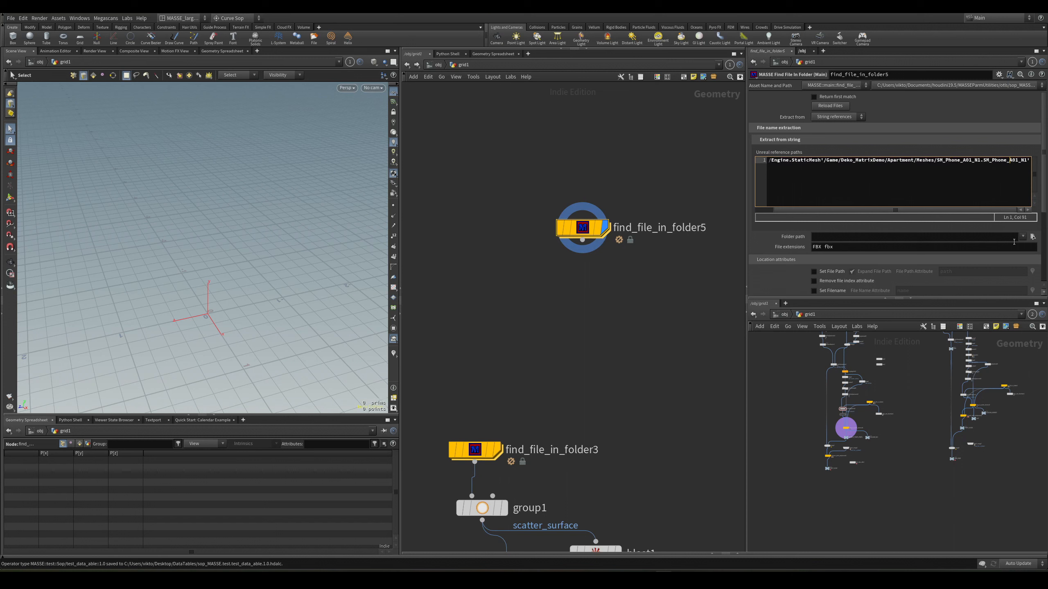
Step: Set the node's folder path to $CACHE_DRIVE/3d_assets/unreal_asset_export/ by browsing to the unreal_asset_export folder
left_click(1033, 236)
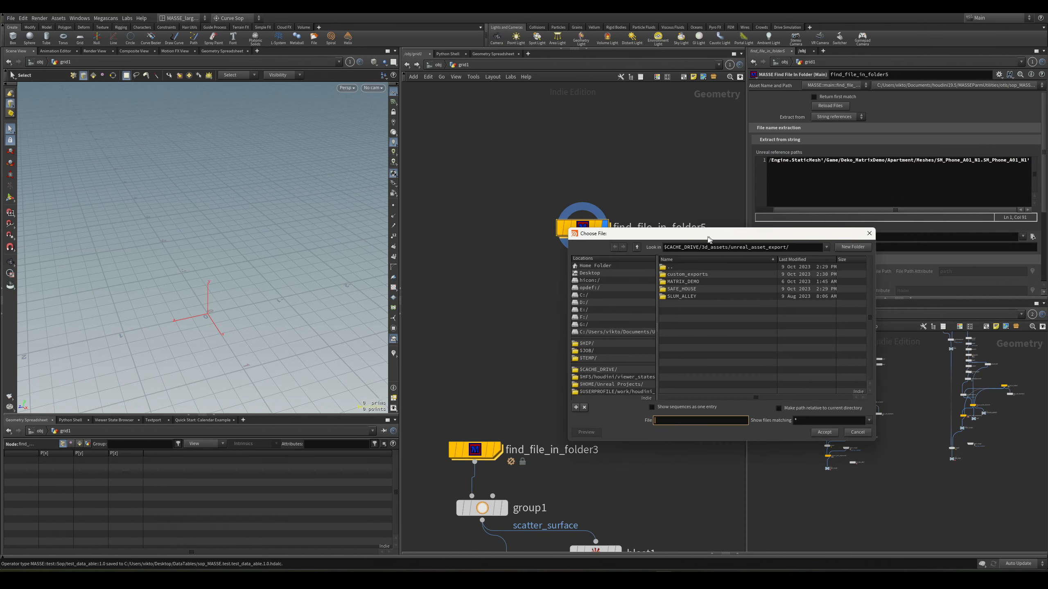
left_click_drag(708, 237, 690, 239)
left_click(621, 251)
left_click(709, 329)
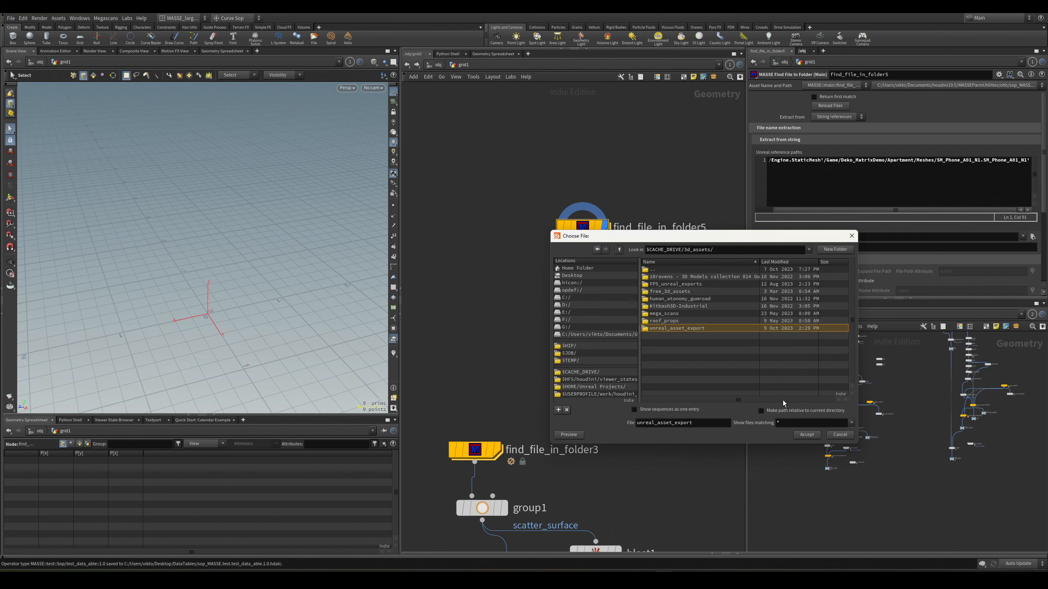
left_click(805, 435)
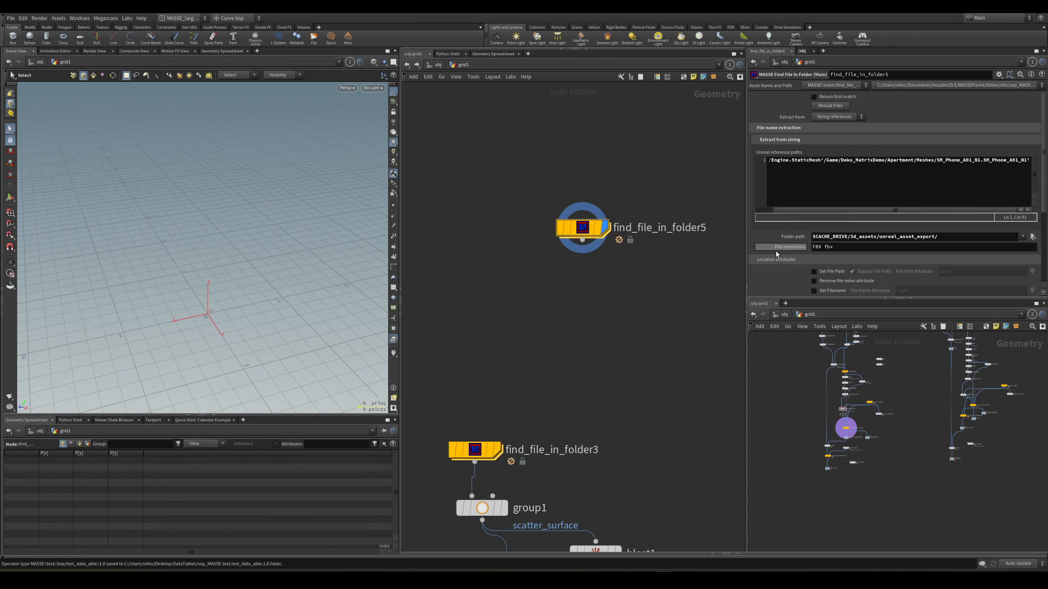
Step: Reload the files of find_file_in_folder5 with the FBX fbx extensions and frame the phone in the viewport
left_click(822, 249)
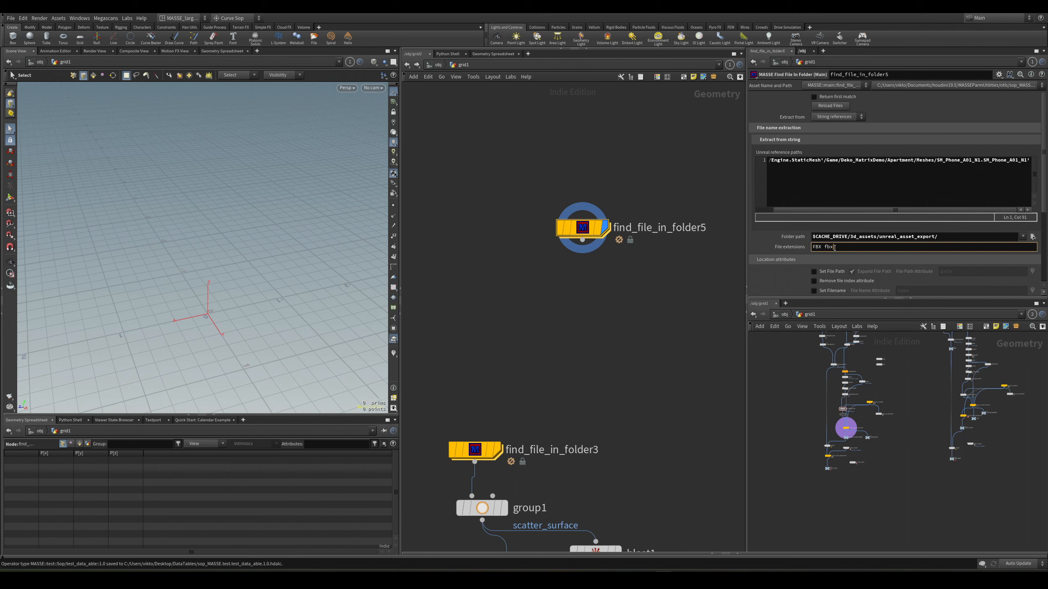
left_click(847, 178)
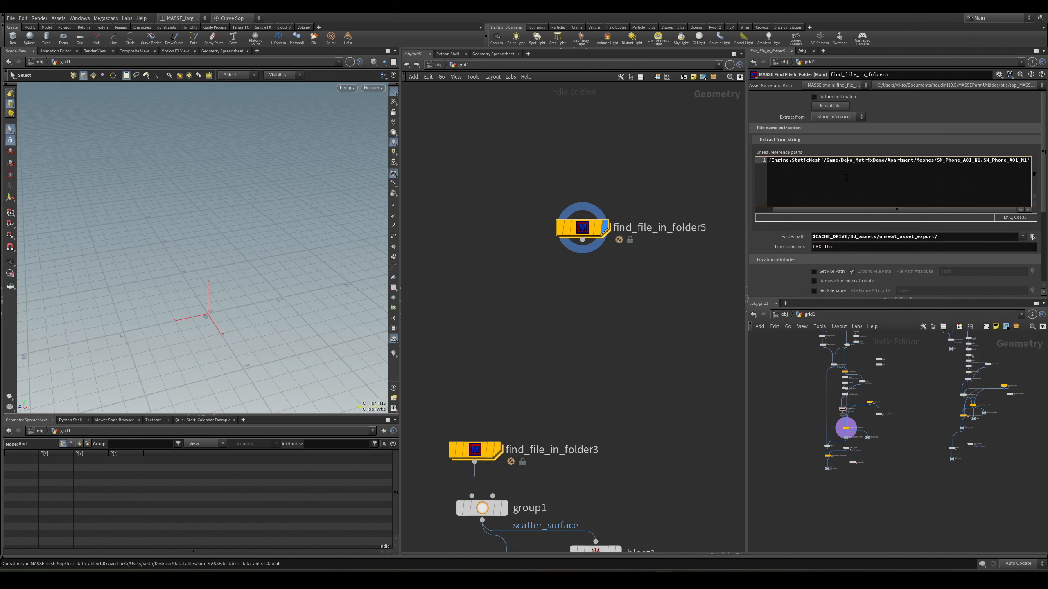
left_click(991, 171)
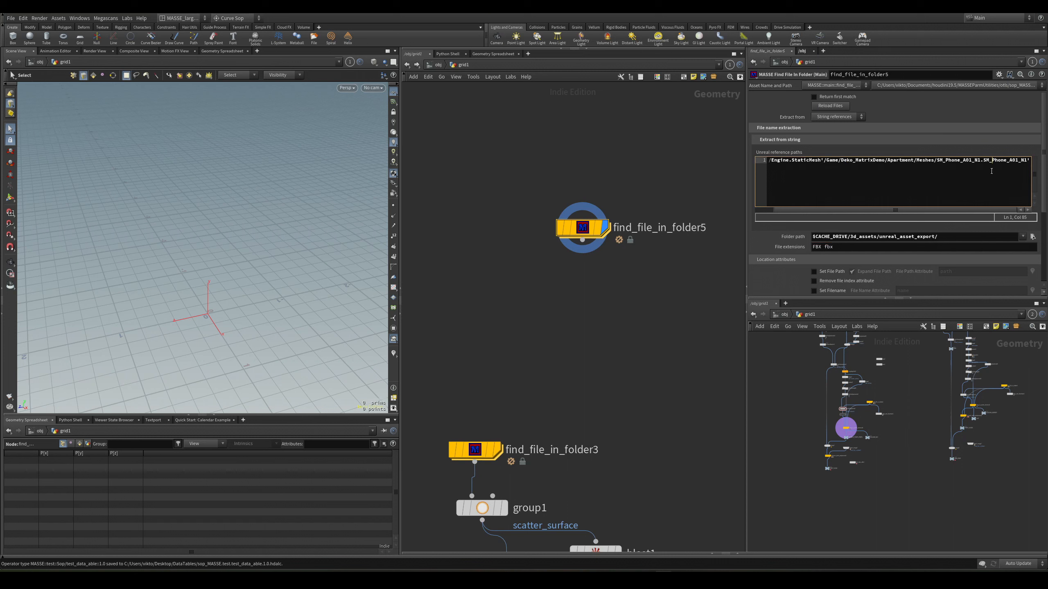
left_click(847, 251)
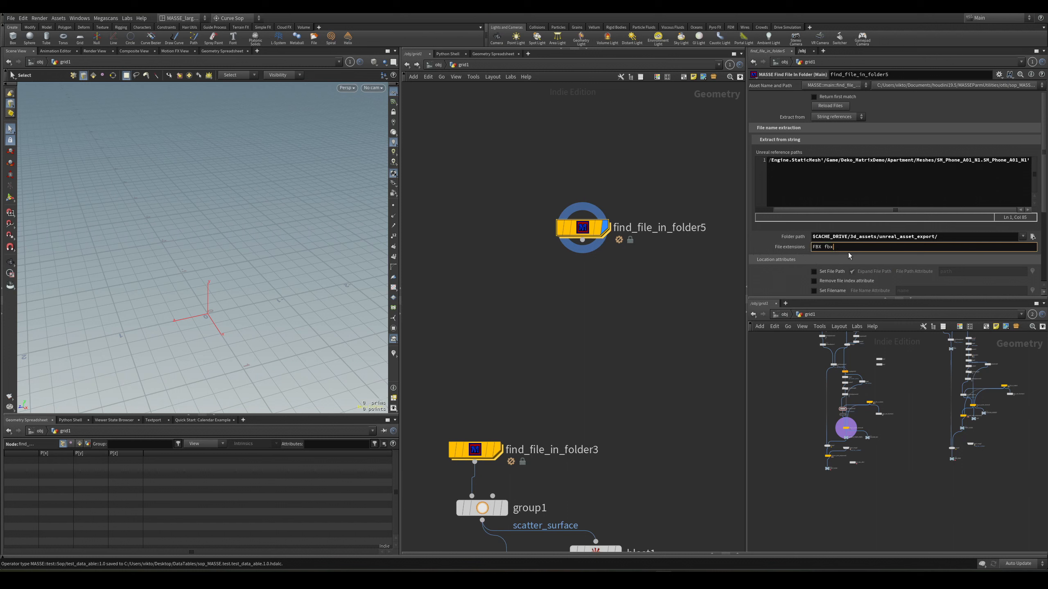
scroll(879, 252, "down", 2)
scroll(880, 252, "up", 2)
left_click(841, 107)
key("space+g")
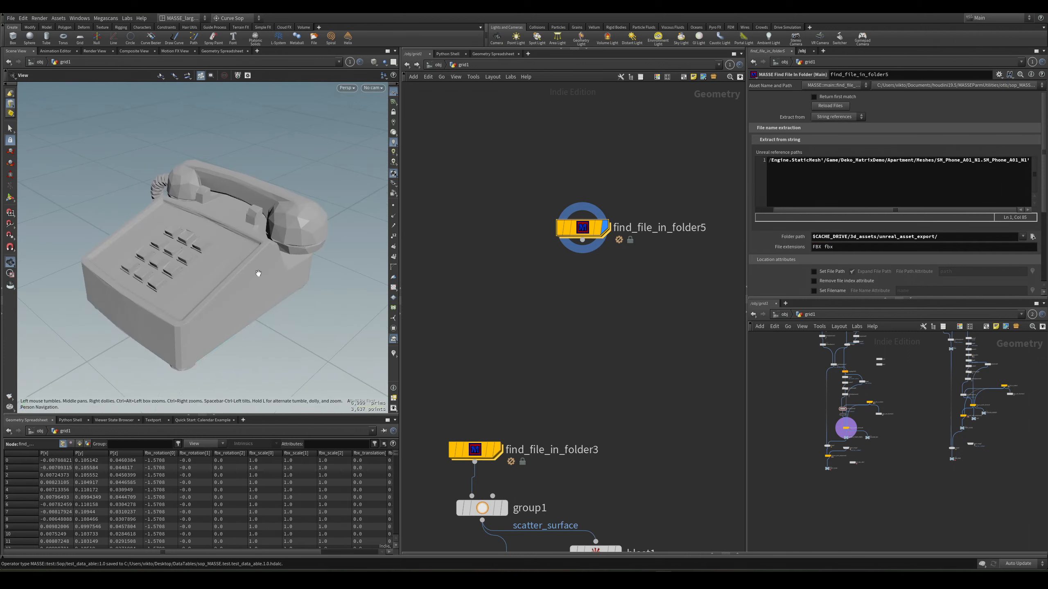
Step: Show the phone with wireframe over shading and review the node's location, attribute delete and Misc parameters
key("shift+w")
mouse_move(259, 273)
left_mouse_down()
mouse_move(334, 301)
mouse_move(306, 320)
left_mouse_up()
key("s")
scroll(780, 247, "down", 3)
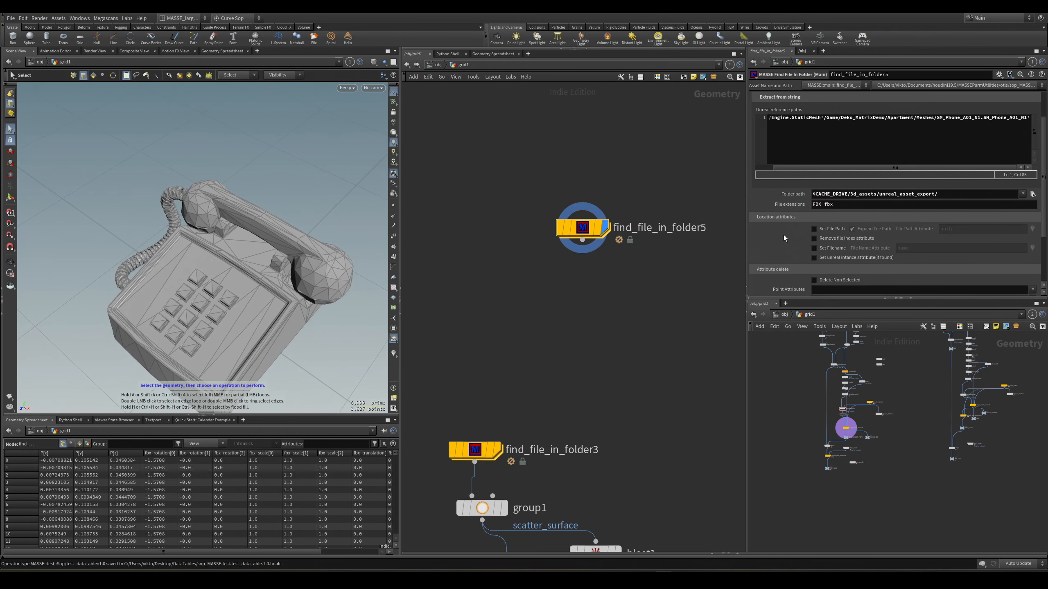
scroll(783, 233, "down", 4)
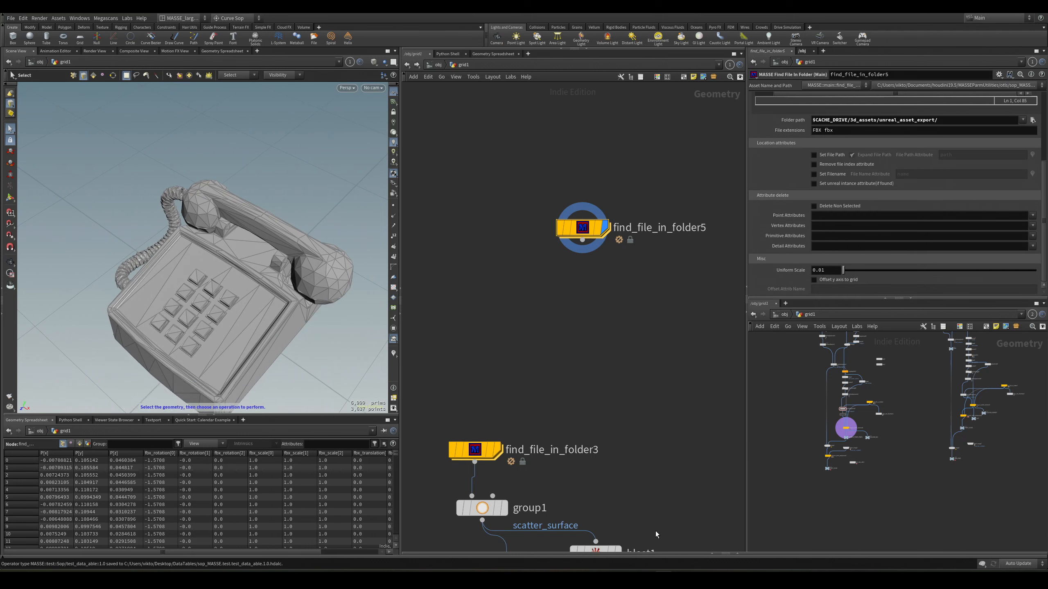
Step: Switch to Unreal Engine and look over the shelving unit filled with props
mouse_move(645, 577)
left_click(643, 542)
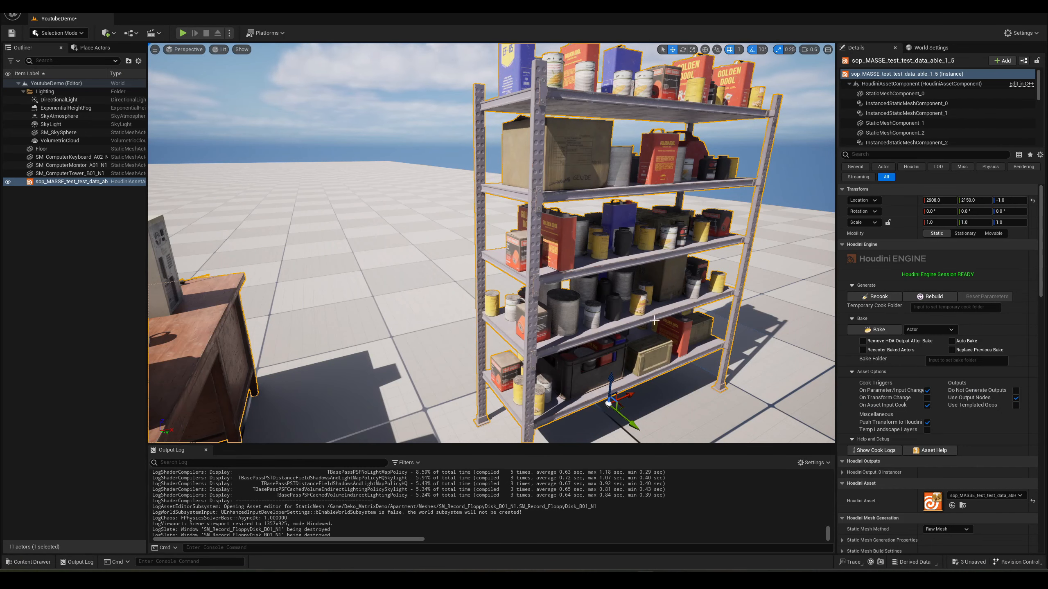
right_click_drag(654, 320, 607, 352)
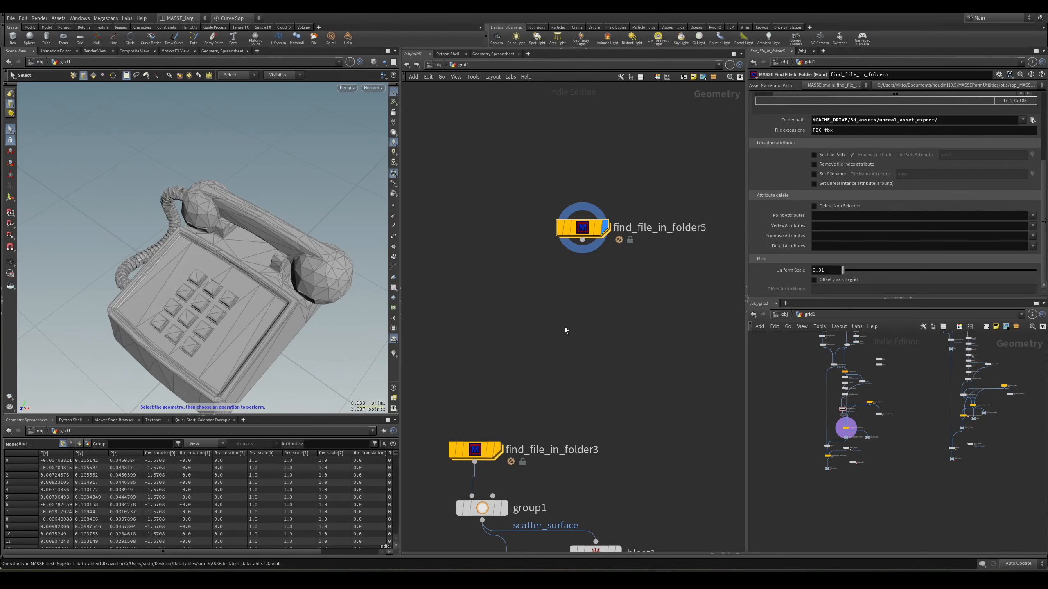
Step: Return to Houdini and examine the phone's size against the grid from several angles and distances
left_click_drag(240, 309, 264, 336, "alt")
right_click_drag(264, 336, 252, 367, "alt")
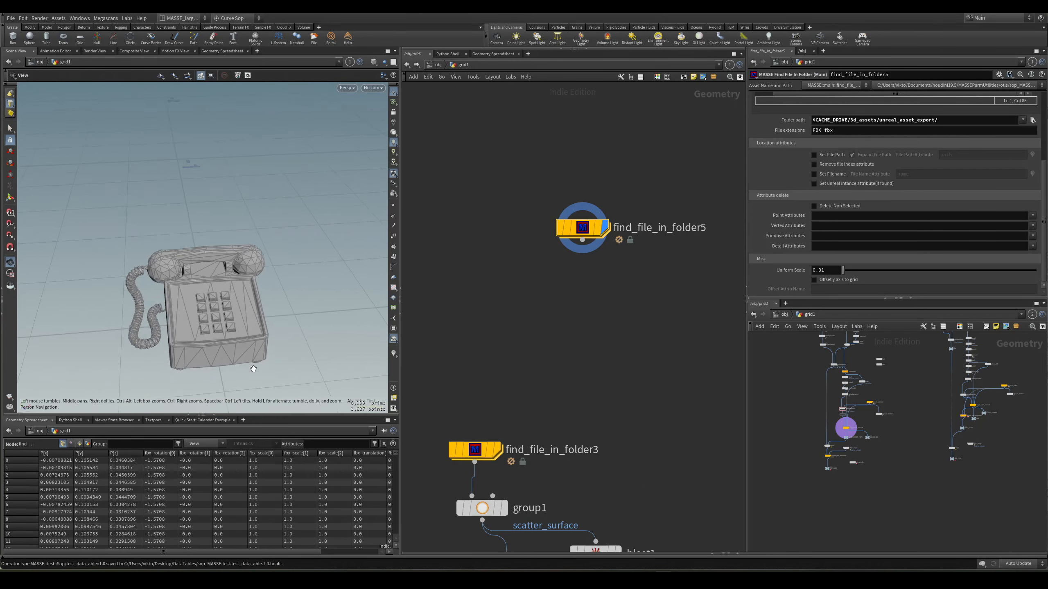
key("w")
middle_click_drag(252, 368, 257, 333, "alt")
key("w")
left_click_drag(256, 333, 260, 295, "alt")
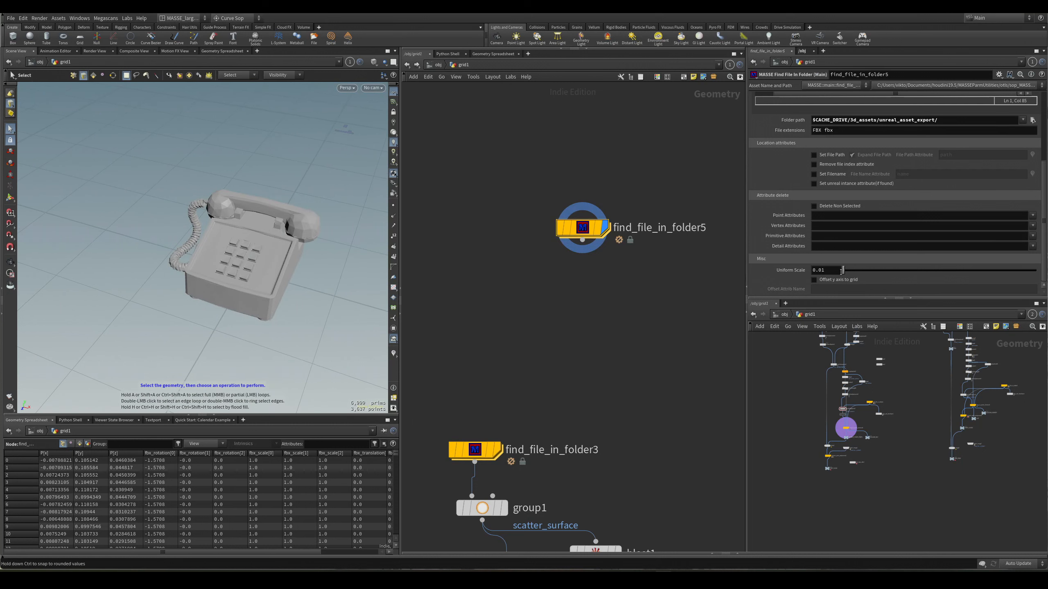
mouse_move(292, 276)
left_mouse_down("alt")
mouse_move(293, 285)
mouse_move(289, 260)
left_mouse_up("alt")
right_click_drag(289, 259, 268, 281, "alt")
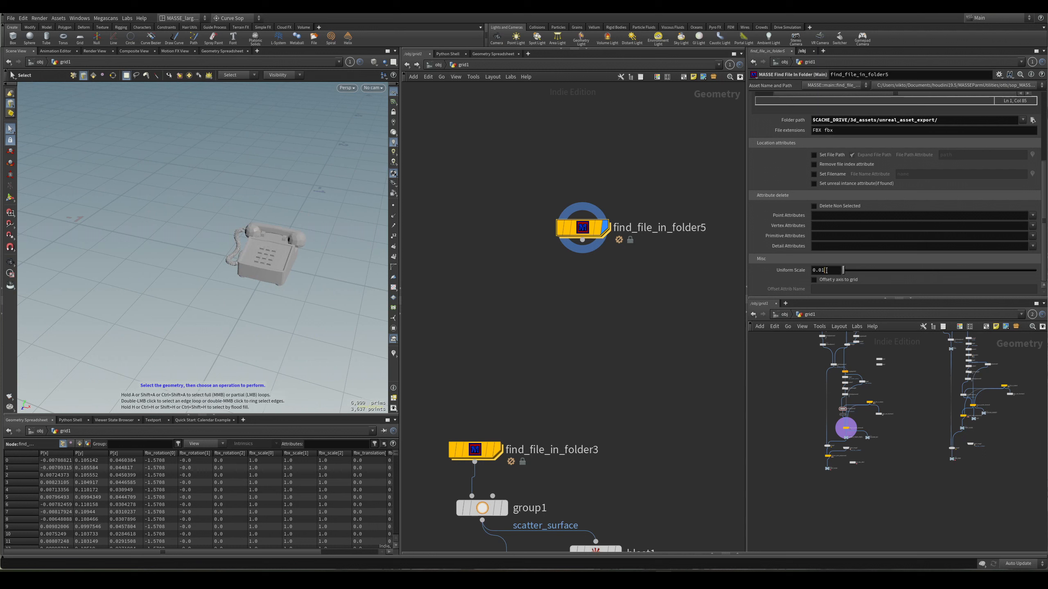
Step: Set find_file_in_folder5's uniform scale to 1 and inspect the phone against the grid in top and perspective views
left_click(862, 269)
key("space+g")
key("w")
mouse_move(292, 261)
left_mouse_down("alt")
mouse_move(294, 303)
mouse_move(288, 276)
mouse_move(280, 324)
left_mouse_up("alt")
key("w")
key("v")
left_click(295, 254)
mouse_move(281, 235)
right_mouse_down("alt")
mouse_move(115, 286)
mouse_move(175, 264)
right_mouse_up("alt")
key("w")
mouse_move(185, 227)
right_mouse_down("alt")
mouse_move(234, 231)
mouse_move(221, 231)
mouse_move(223, 254)
right_mouse_up("alt")
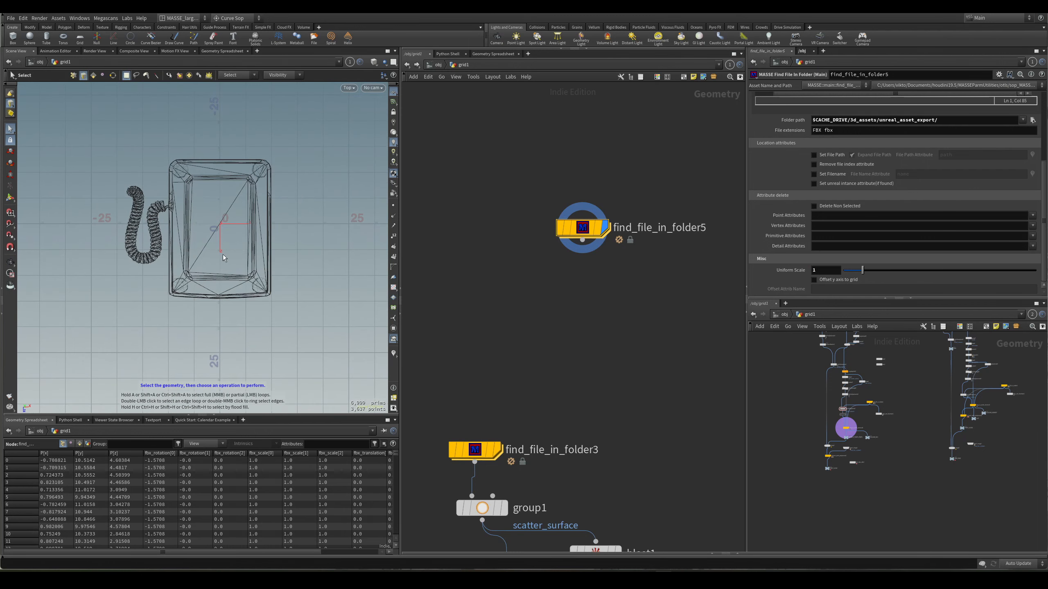
key("v")
mouse_move(253, 227)
left_click(279, 209)
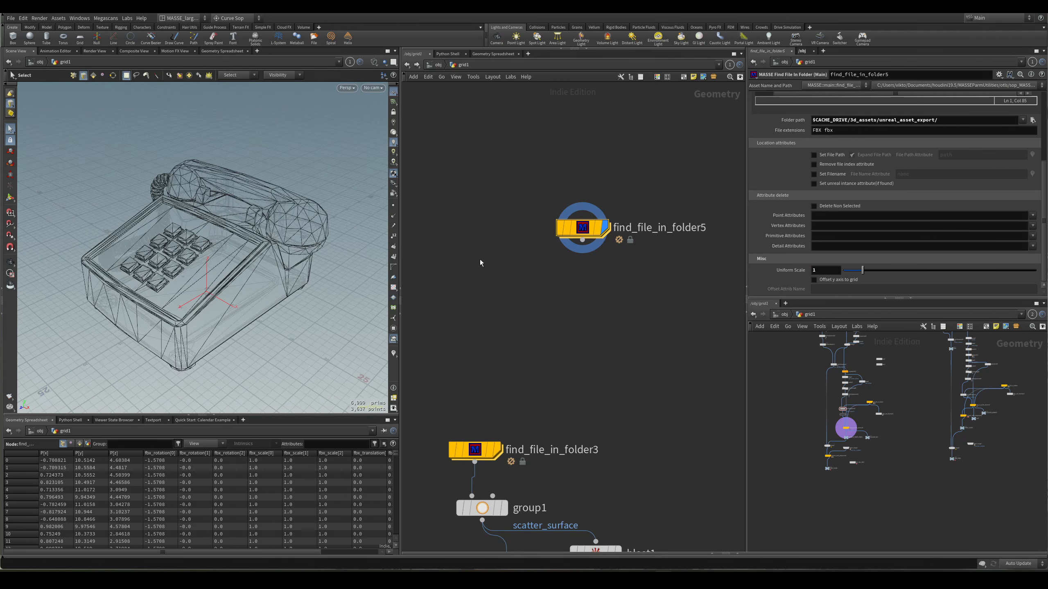
Step: Set the node's uniform scale to 0.01, frame the phone and display it smooth shaded without wires
left_click(816, 272)
type("0.01")
key("Return")
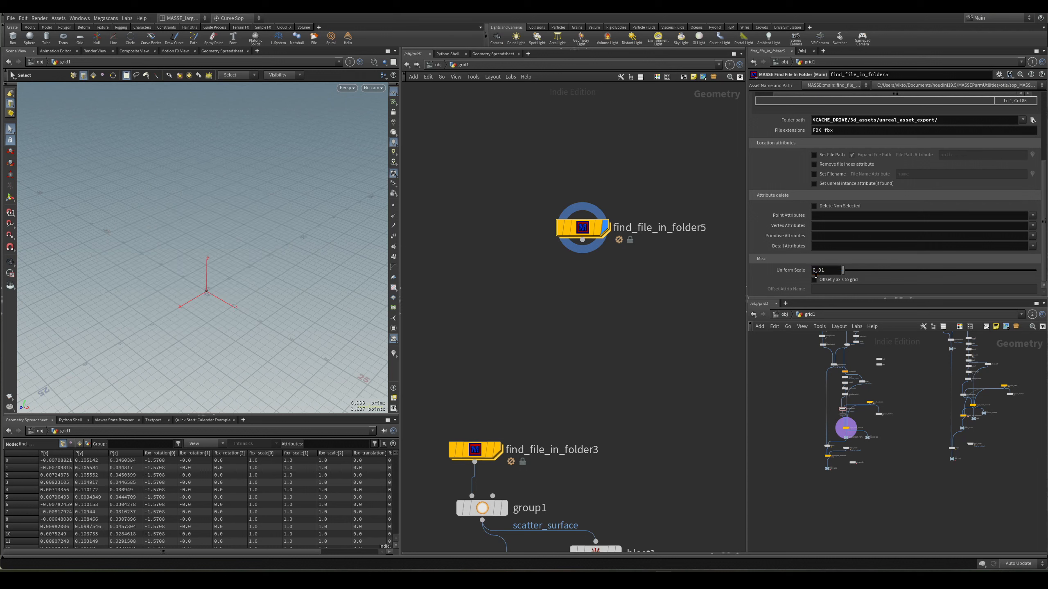
key("space+g")
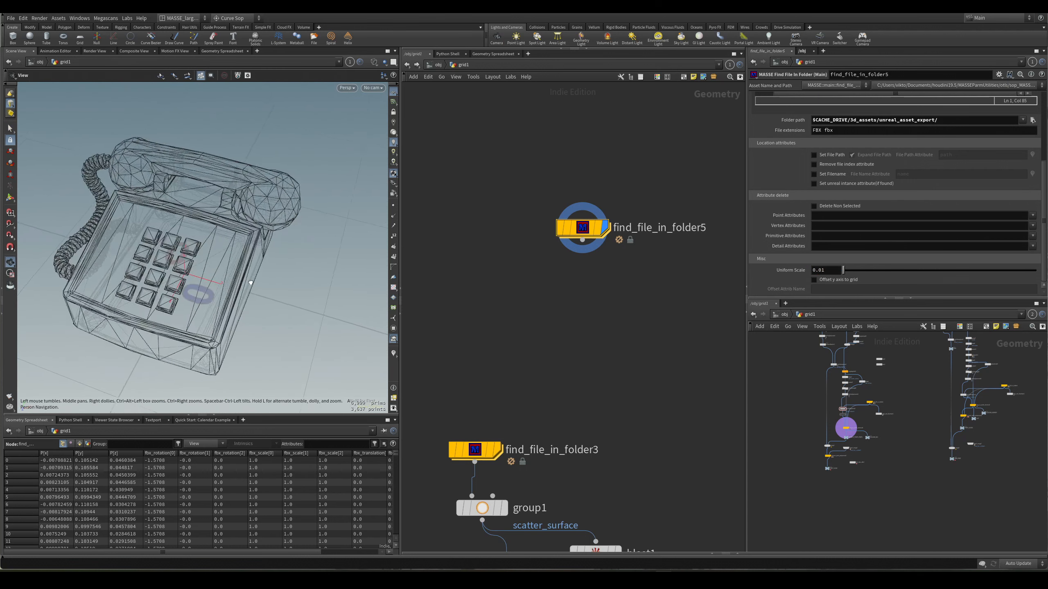
key("w")
key("shift+w")
scroll(884, 167, "up", 5)
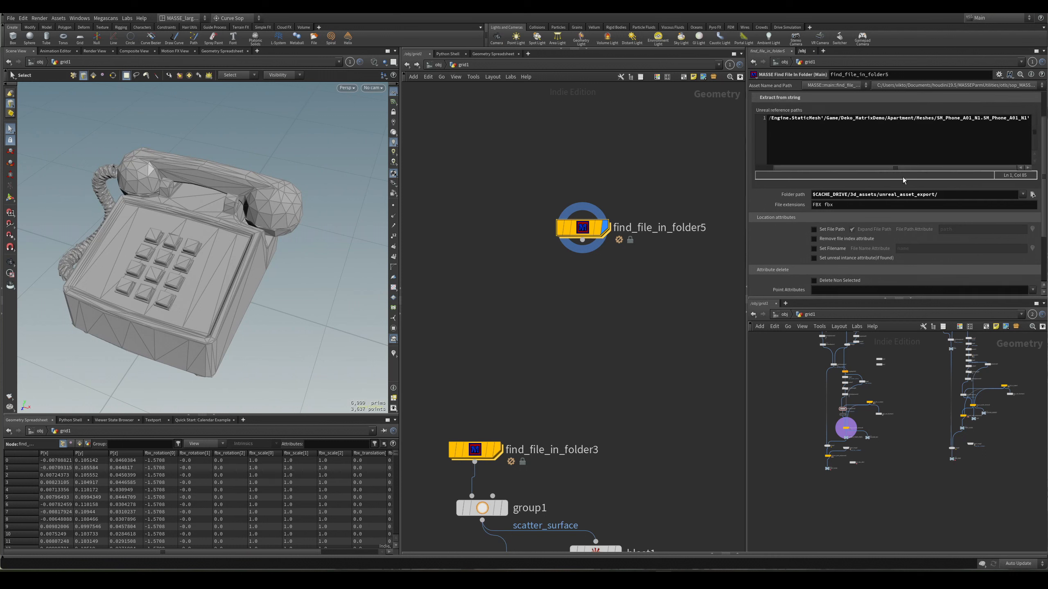
left_click_drag(279, 249, 280, 269, "alt")
key("shift+w")
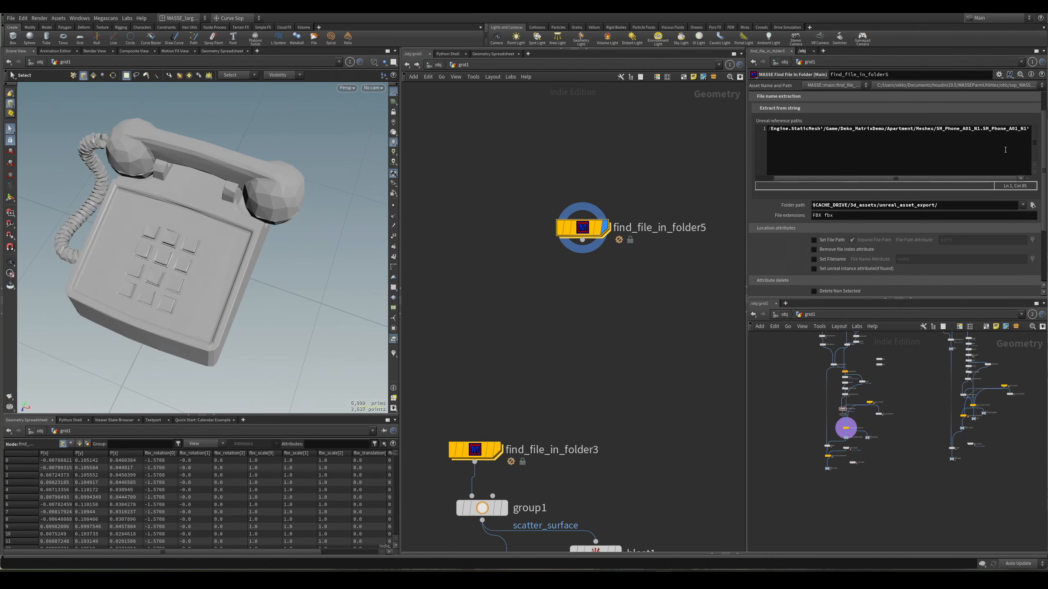
Step: Highlight the phone's reference path in the Unreal reference paths of find_file_in_folder5
left_click(1007, 150)
left_click_drag(1021, 139, 769, 143)
left_click(841, 144)
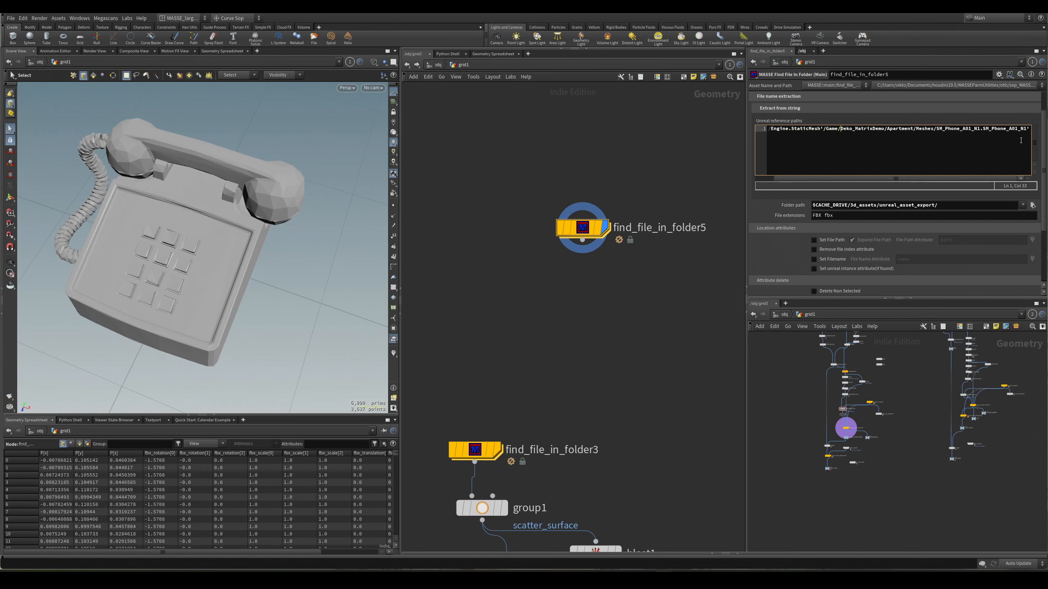
Step: Switch to File Explorer, open the custom_exports folder, select rubber_toy.fbx and return to Houdini
key("alt+Tab")
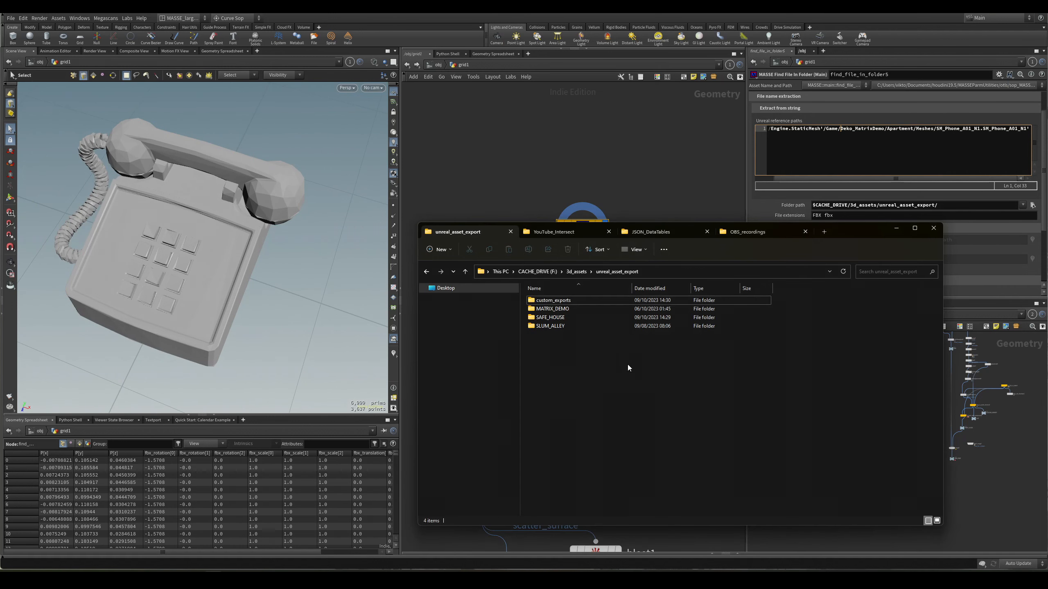
double_click(579, 301)
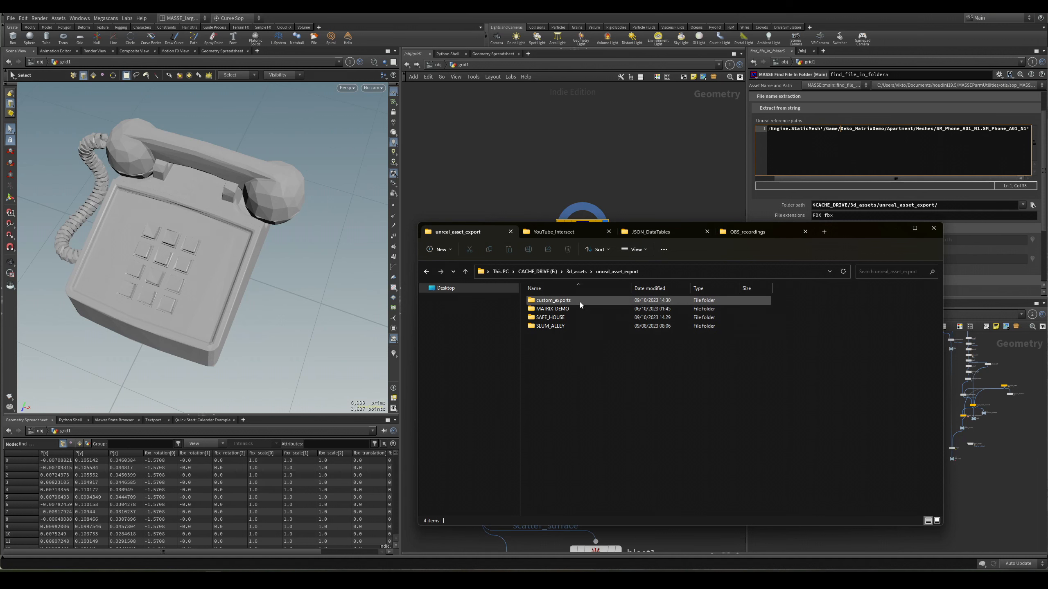
left_click(586, 303)
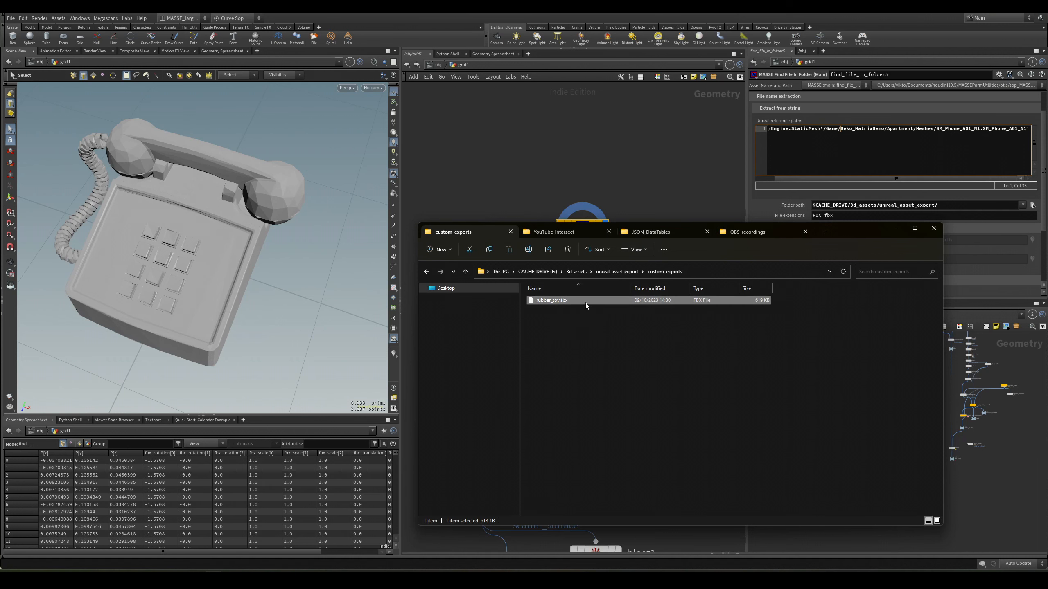
left_click(639, 182)
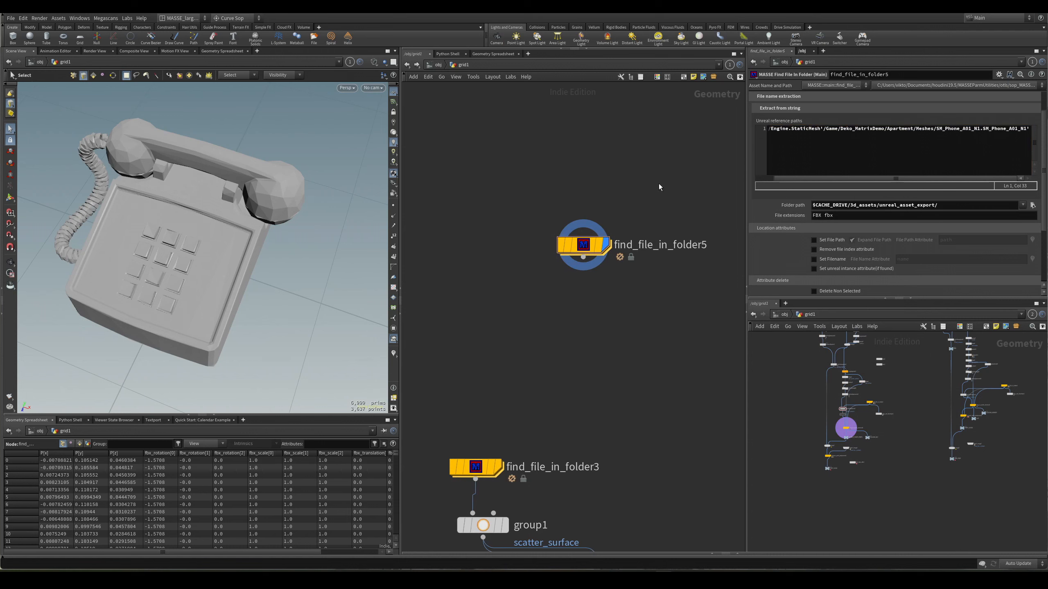
Step: Add a Test Geometry: Rubber Toy node above find_file_in_folder5, display it and frame the toy in the viewport
key("Tab")
type("rub")
key("Return")
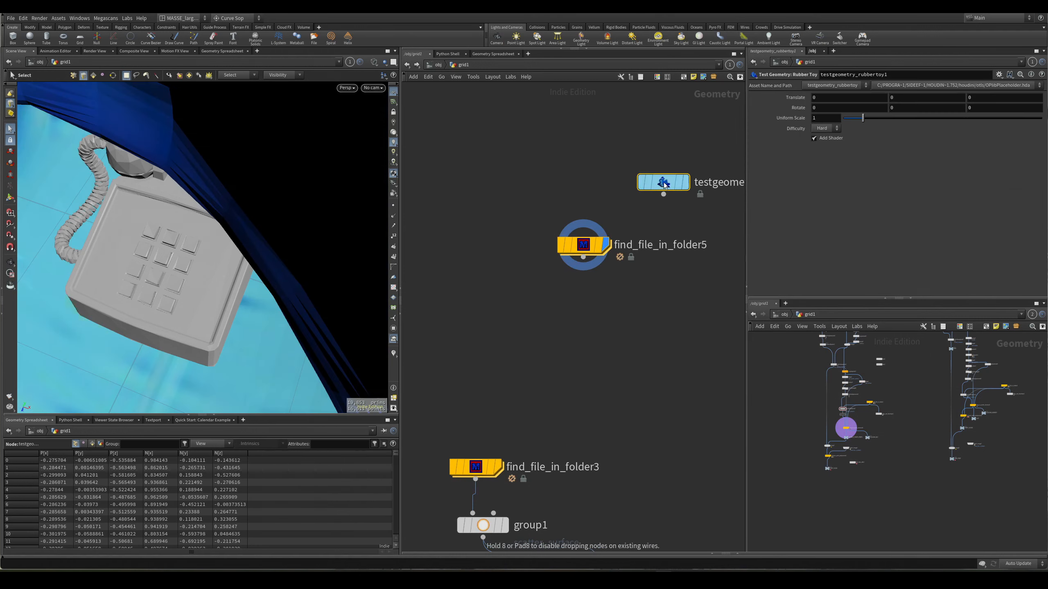
scroll(664, 182, "down", 3)
key("space+g")
key("w")
left_click_drag(252, 188, 305, 248, "alt")
key("w")
Step: Move the testgeometry_rubbertoy1 node into the empty network area beside find_file_in_folder5
left_click_drag(661, 185, 522, 158)
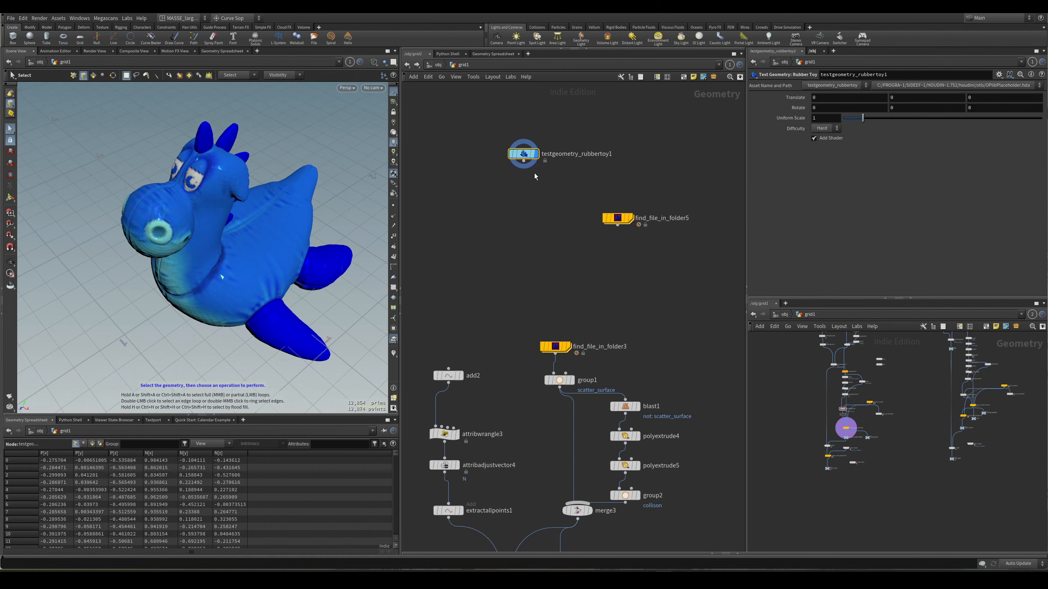
middle_click_drag(534, 173, 556, 198)
middle_click_drag(605, 174, 588, 223)
left_click_drag(552, 201, 536, 226)
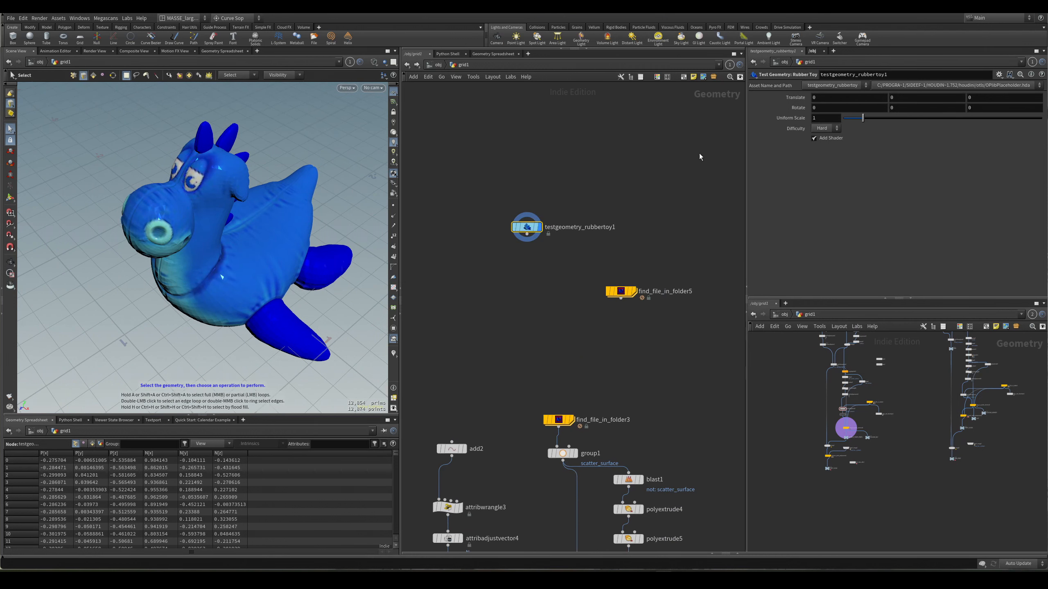
Step: Delete the testgeometry_rubbertoy1 node, then switch to File Explorer and open the custom_exports folder from unreal_asset_export
key("Delete")
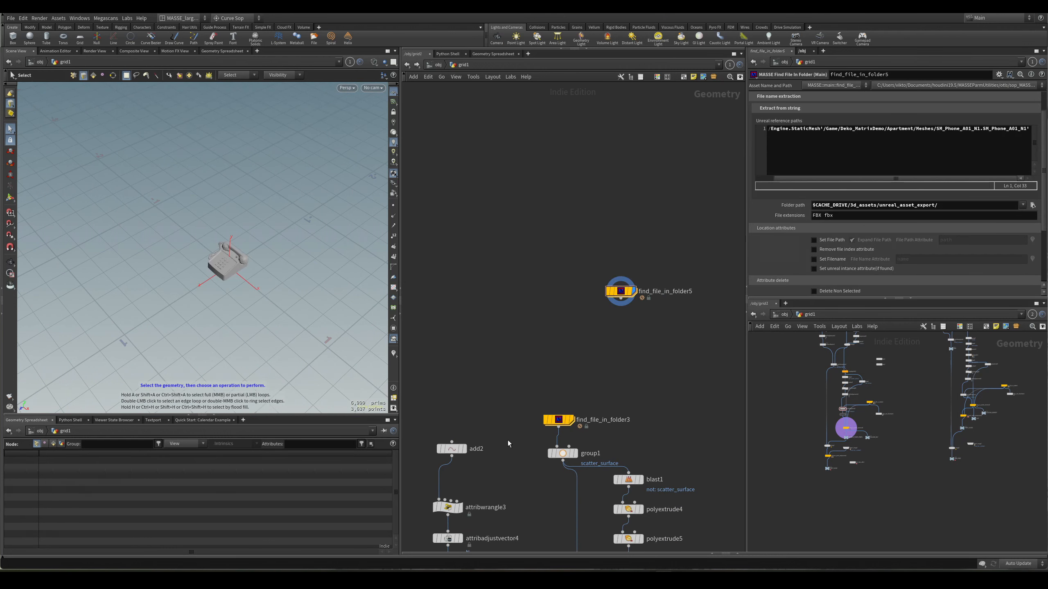
left_click(231, 544)
left_click(576, 367)
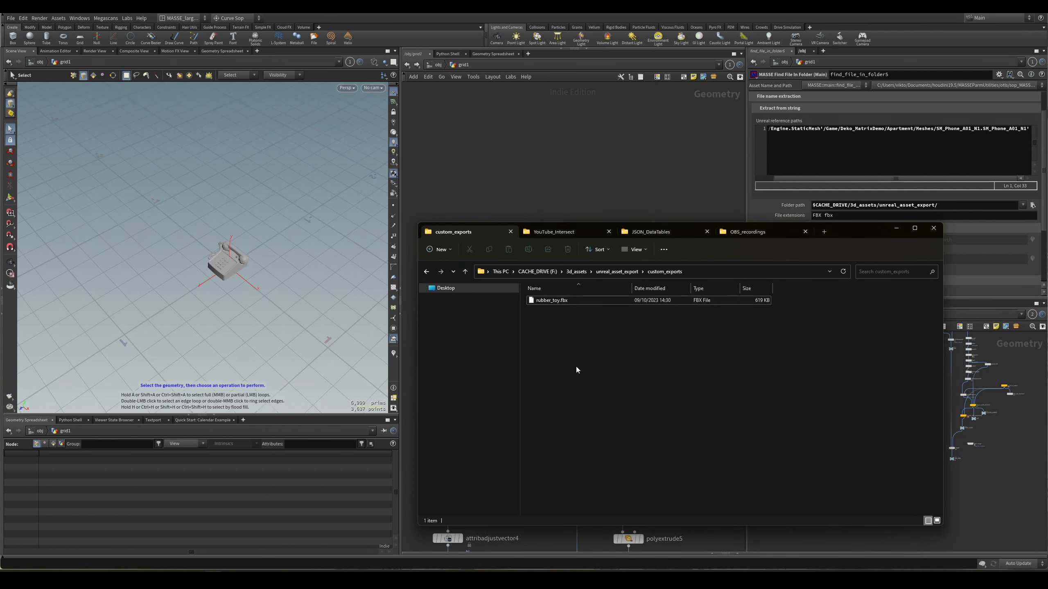
left_click(636, 272)
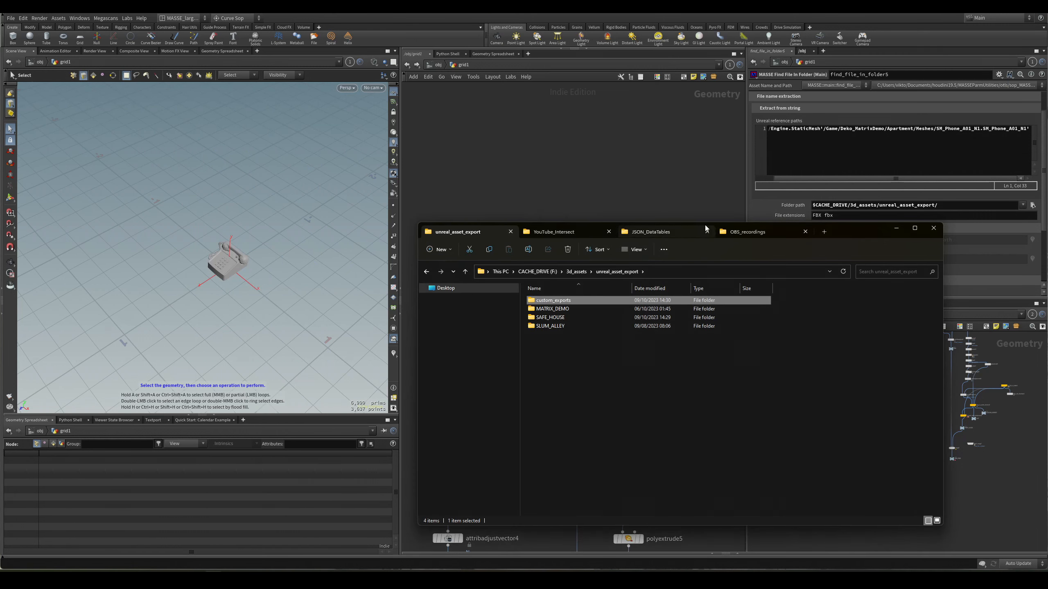
left_click_drag(840, 233, 726, 289)
double_click(465, 354)
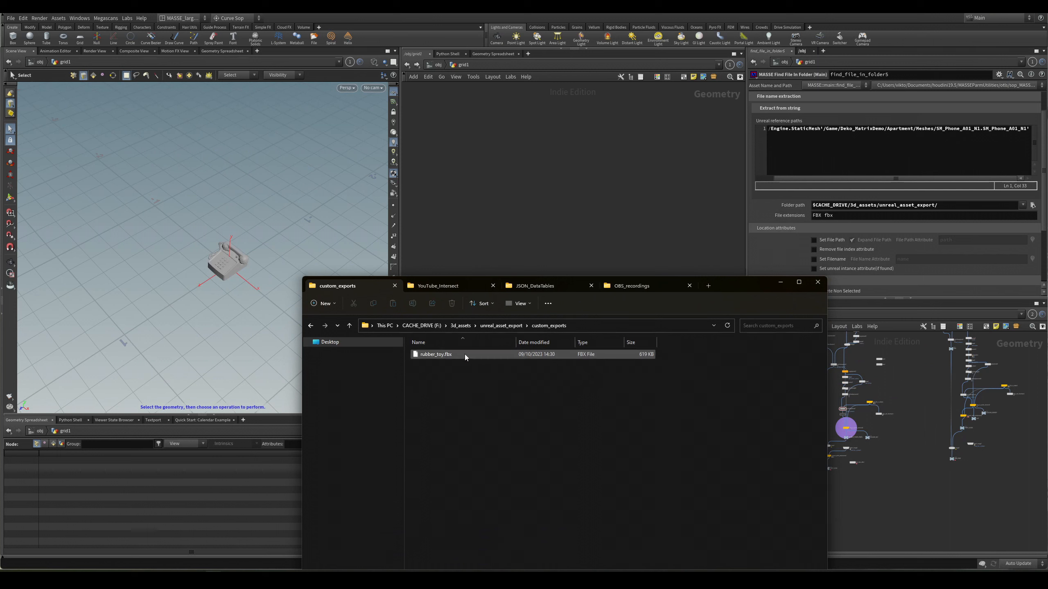
Step: Copy the base name of rubber_toy.fbx and add rubber_toy as the second Unreal reference path of find_file_in_folder5 in Houdini
left_click(461, 355)
right_click(447, 354)
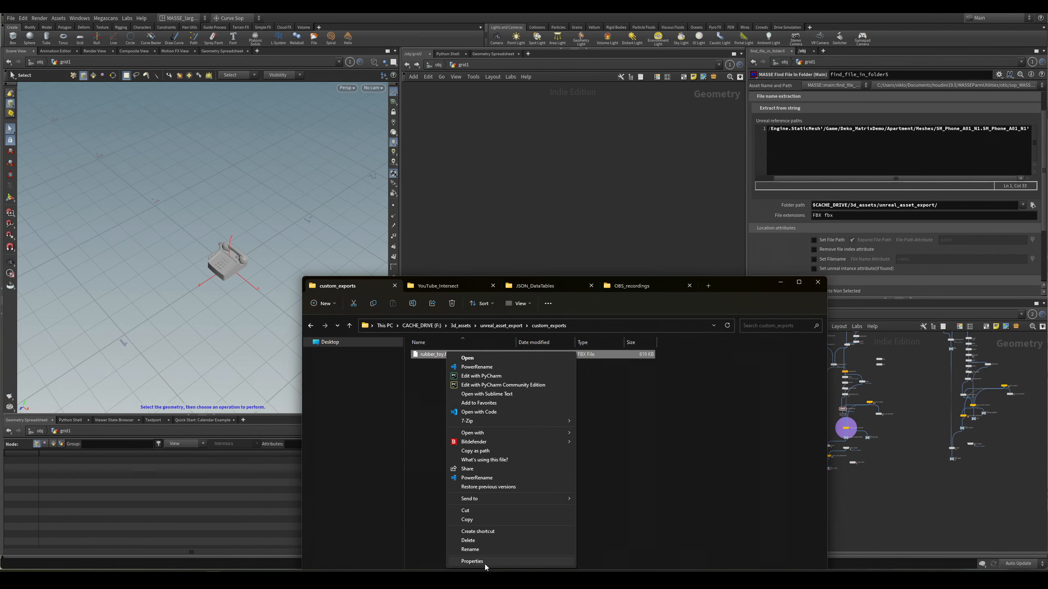
left_click(486, 551)
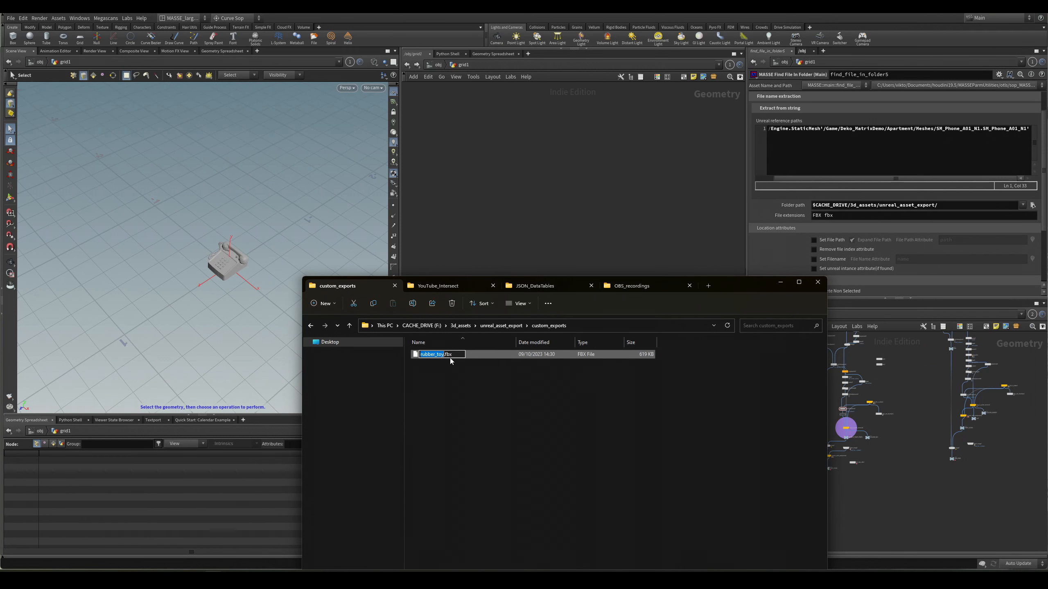
left_click(460, 378)
left_click(907, 155)
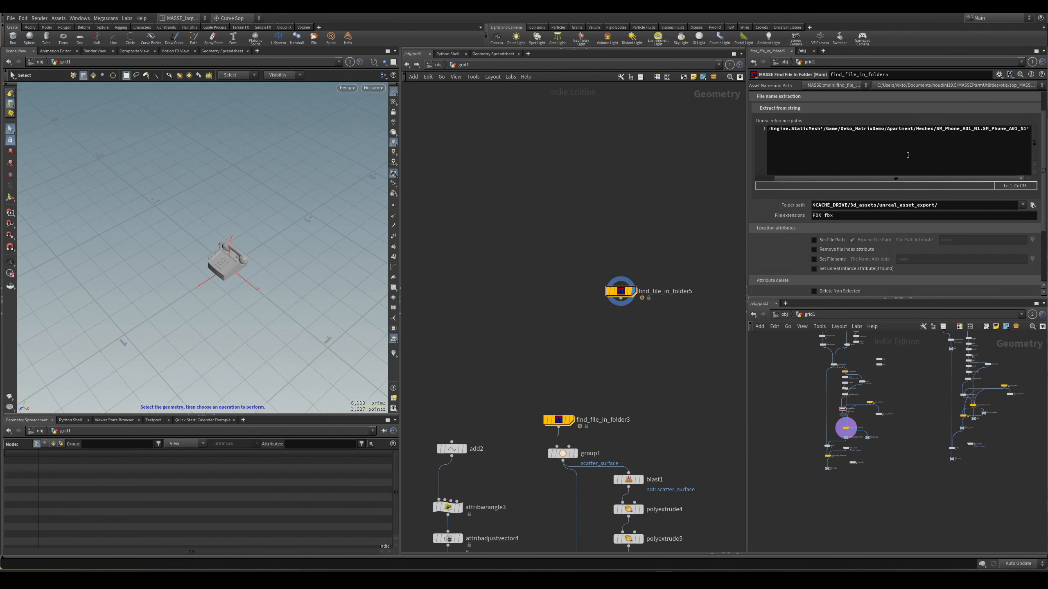
left_click(1010, 137)
key("Return")
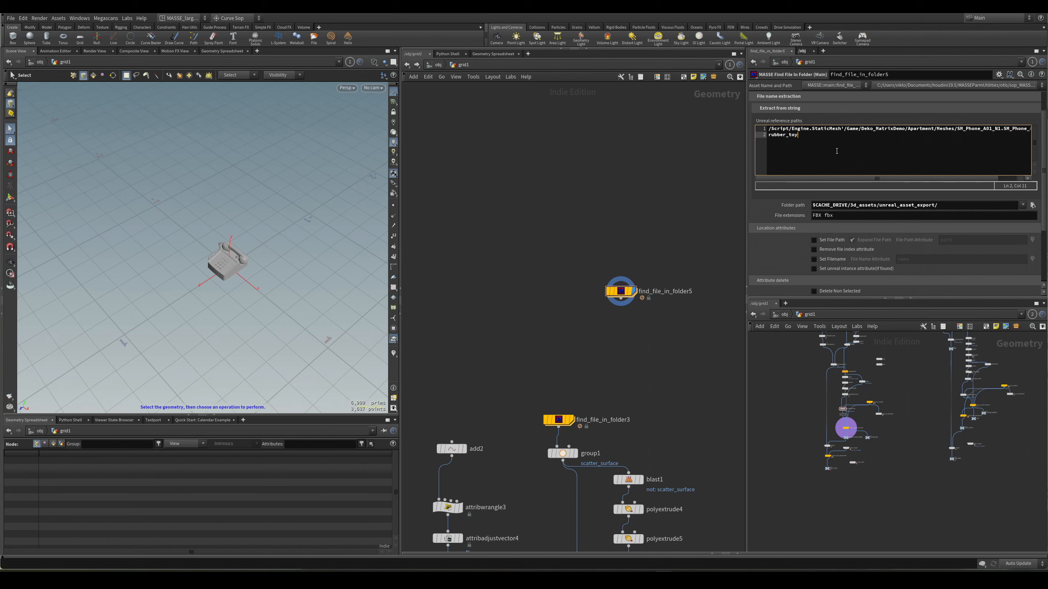
scroll(837, 150, "up", 3)
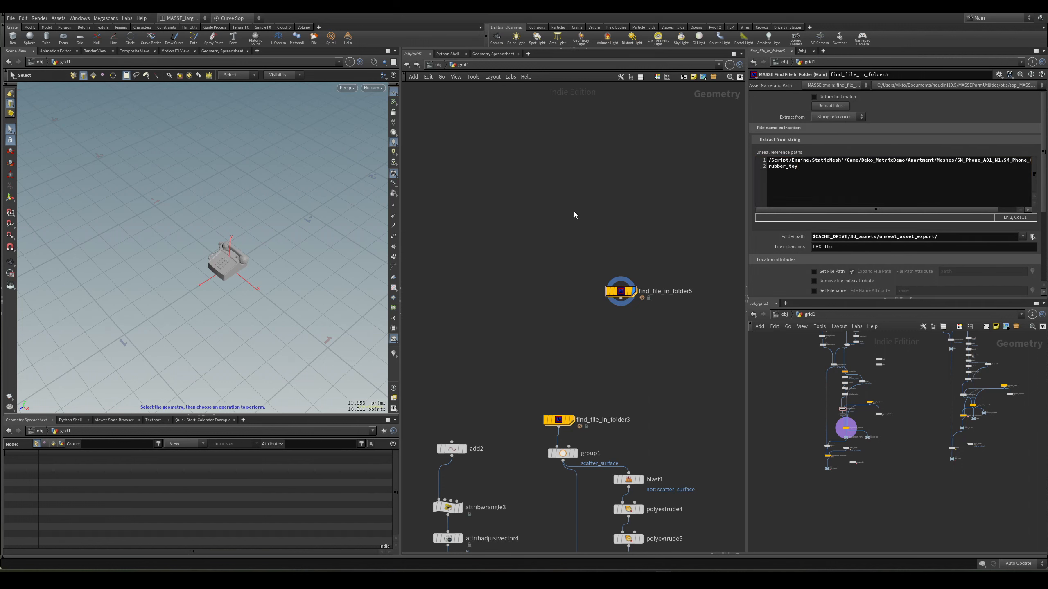
Step: Examine the loaded phone and the small rubber toy inside it in wireframe display
scroll(229, 268, "up", 6)
left_click_drag(230, 268, 196, 315, "alt")
key("w")
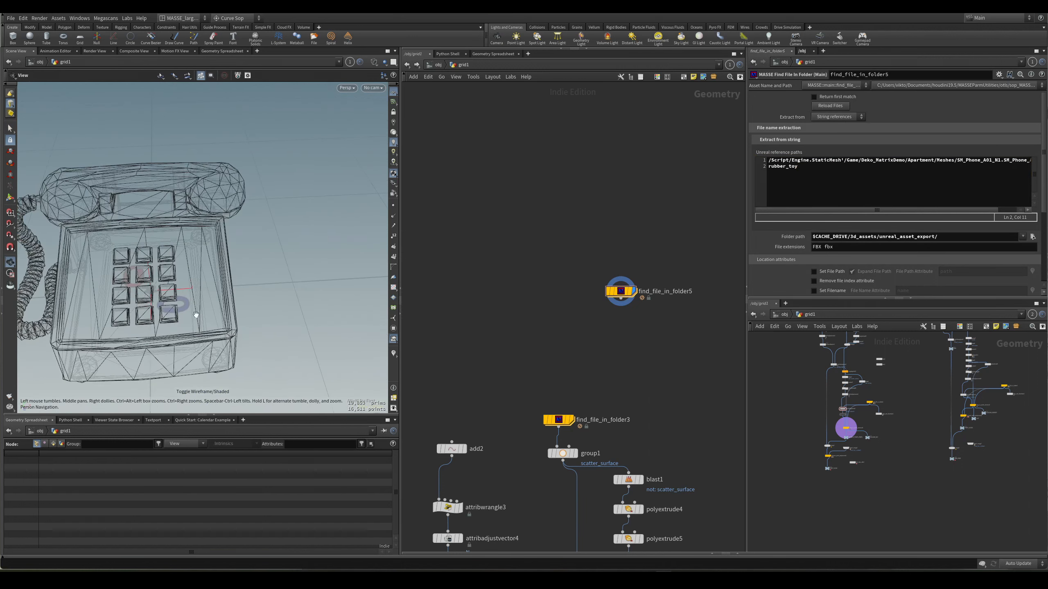
scroll(196, 314, "up", 10)
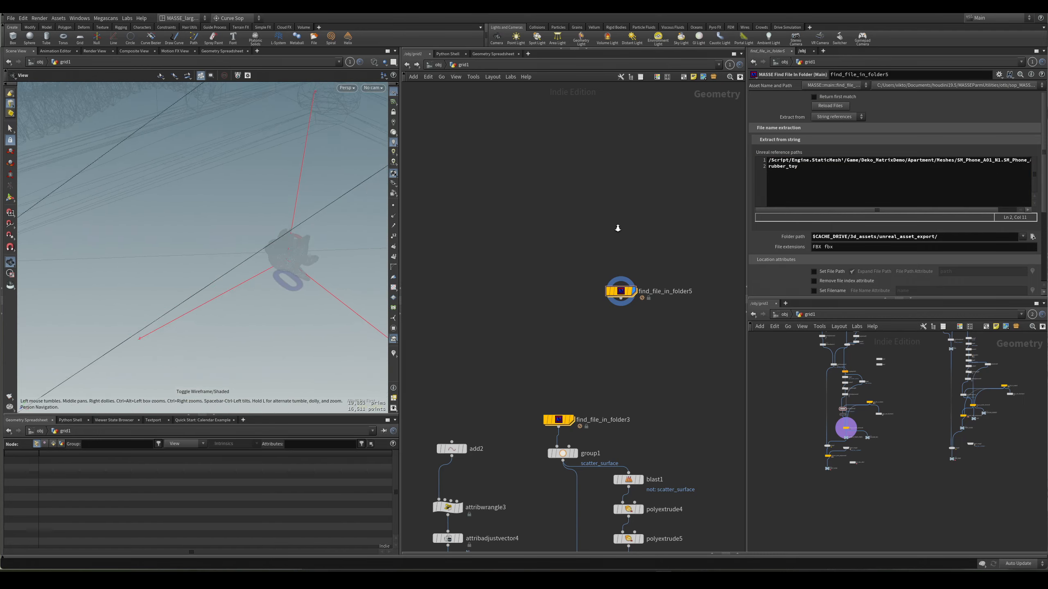
scroll(294, 256, "down", 8)
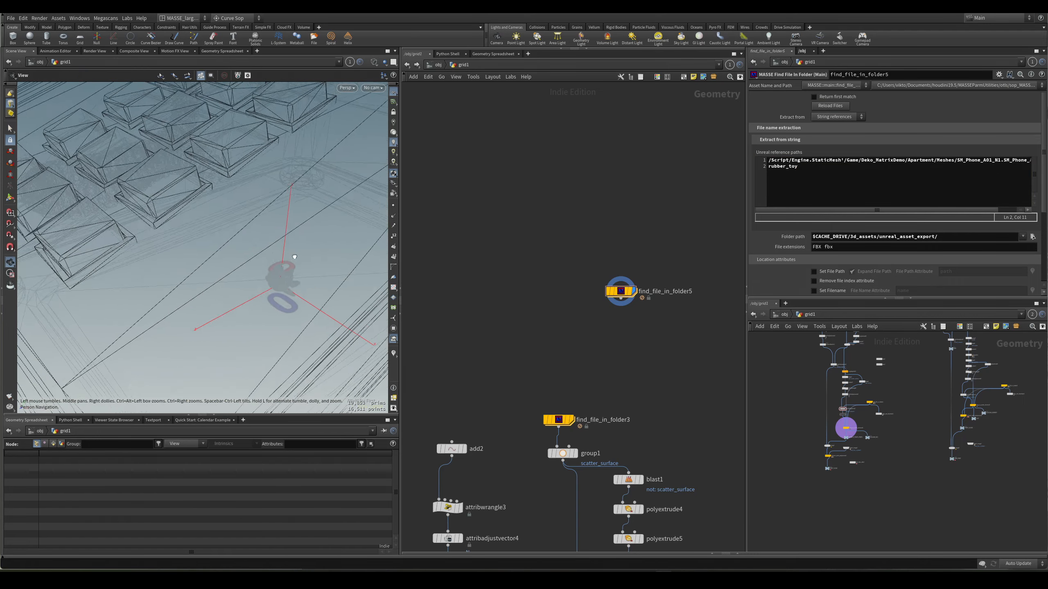
scroll(294, 256, "down", 5)
key("s")
Step: Add a Labs Align and Distribute node below find_file_in_folder5, connect the two and display the new node
key("Tab")
type("a")
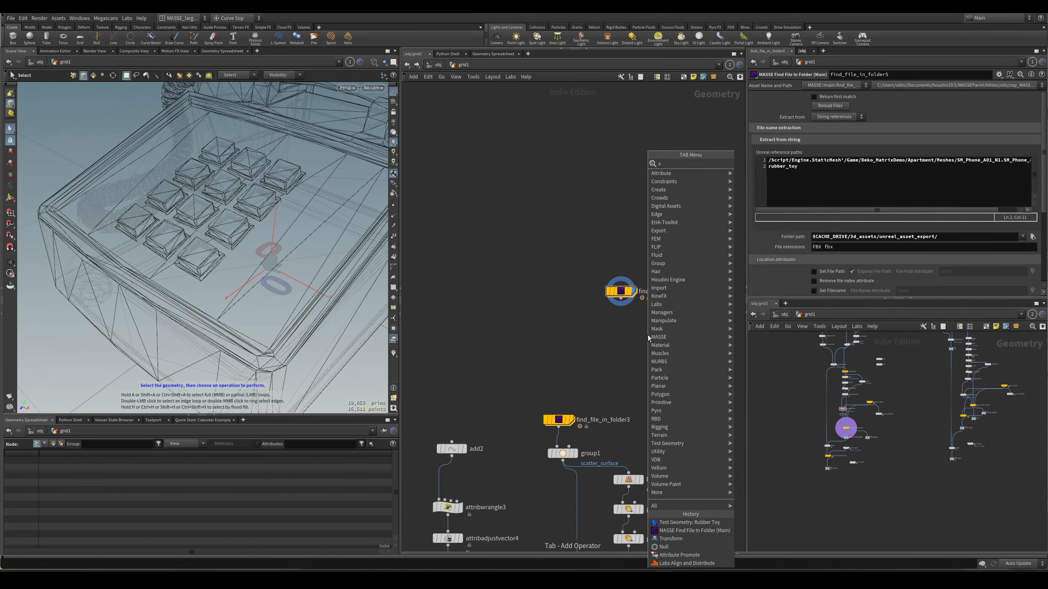
type("li")
key("Down")
key("Down")
key("Return")
left_click(648, 335)
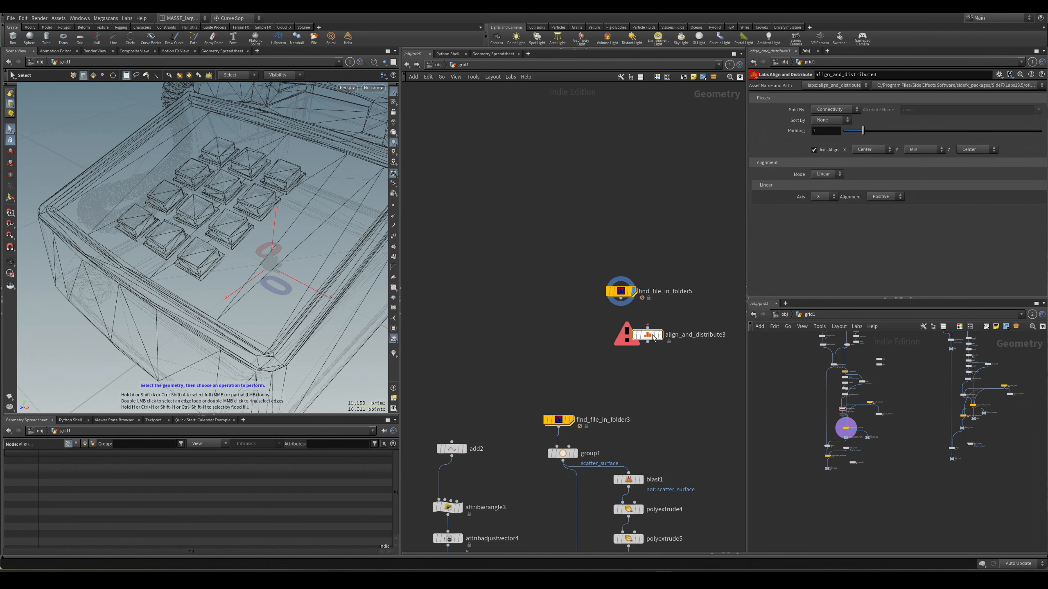
left_click_drag(621, 298, 647, 328)
left_click(659, 335)
key("space+g")
Step: Split the Align and Distribute pieces by the piece attribute name and set the padding to 0.17
left_click_drag(190, 289, 264, 289, "alt")
left_click(835, 109)
left_click(842, 127)
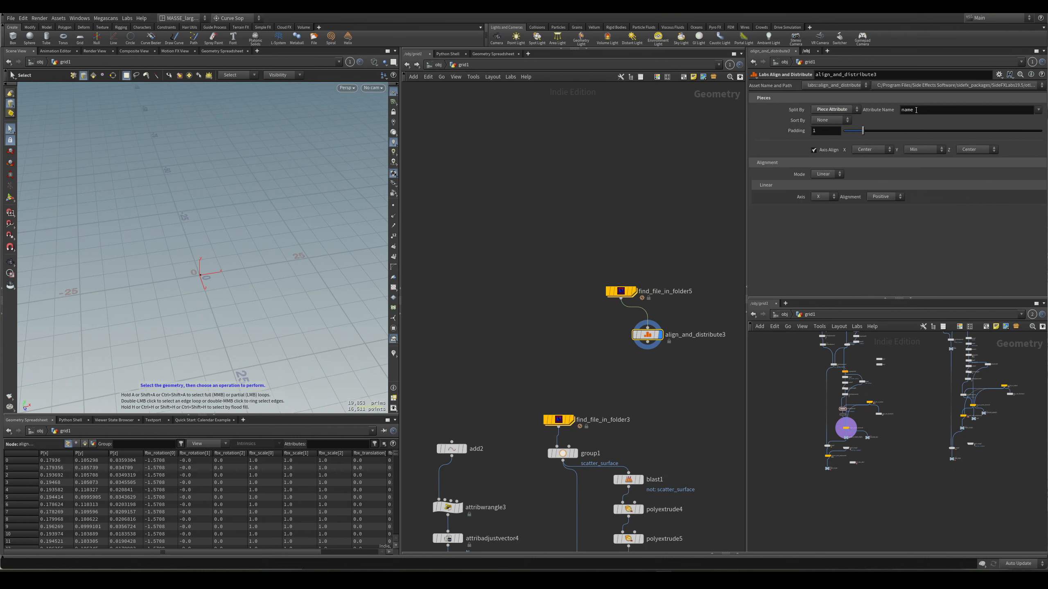
key("space+g")
left_click_drag(222, 276, 264, 270, "alt")
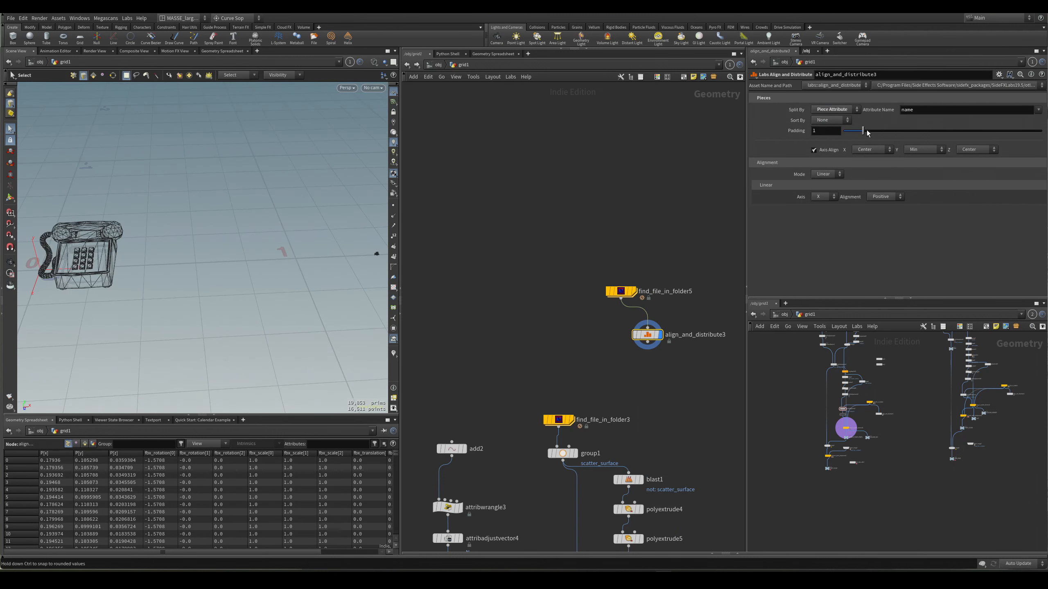
left_click_drag(849, 134, 845, 133)
Step: Compare the distributed phone and rubber toy up close in shaded and wireframe display
key("w")
left_click_drag(124, 260, 175, 257, "alt")
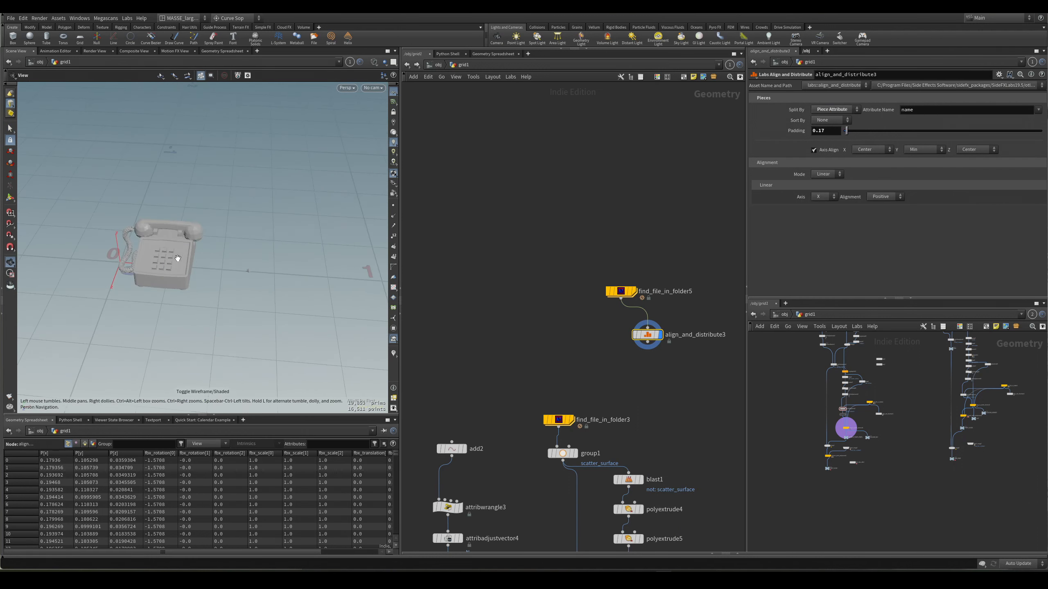
right_click_drag(175, 257, 329, 262, "alt")
left_click_drag(330, 263, 365, 293, "alt")
mouse_move(306, 296)
right_mouse_down("alt")
mouse_move(363, 289)
mouse_move(197, 283)
right_mouse_up("alt")
key("w")
key("w")
left_click_drag(197, 283, 218, 285, "alt")
key("w")
Step: Remove the rubber_toy line from the Unreal reference paths of find_file_in_folder5 and reload the files
left_click(619, 292)
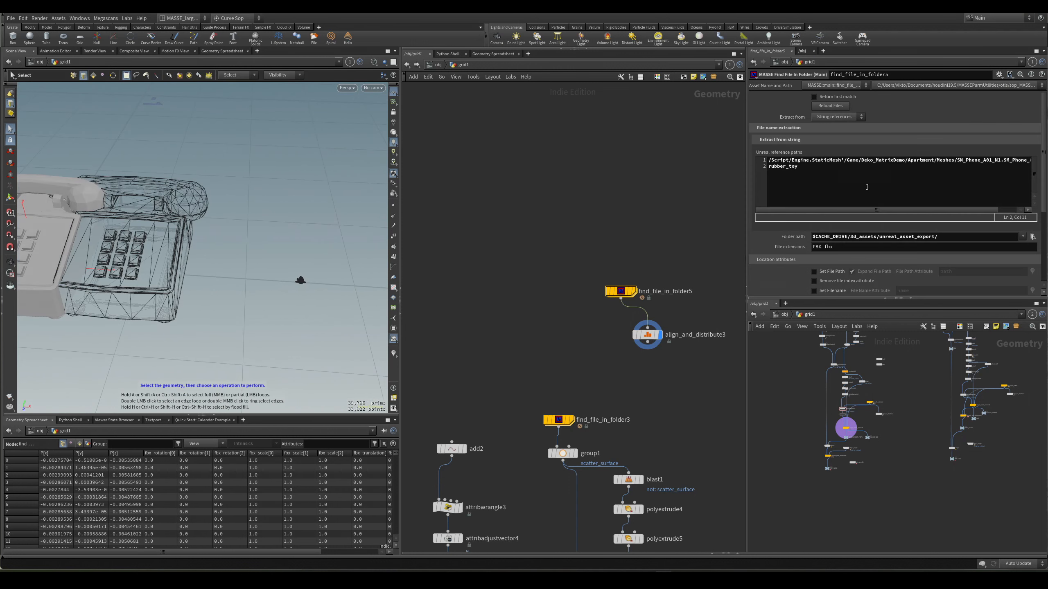
left_click(872, 181)
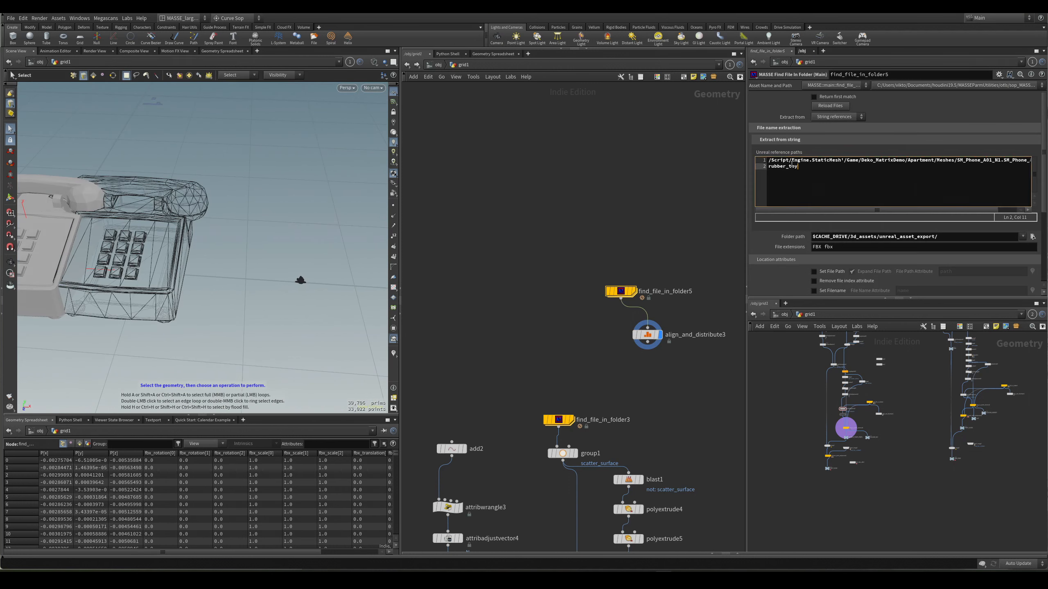
left_click_drag(945, 211, 988, 209)
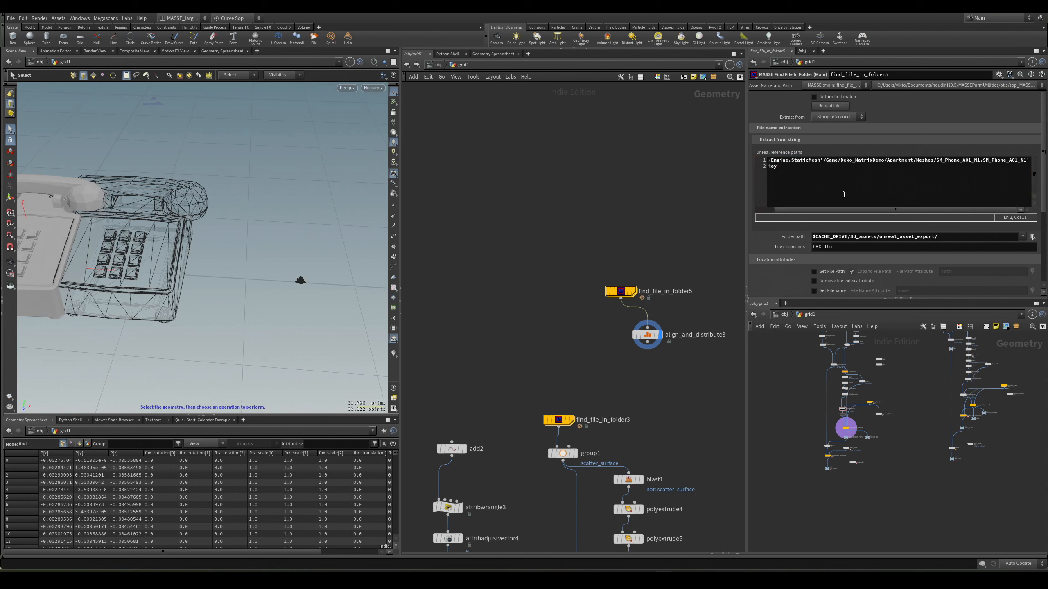
left_click(1004, 166)
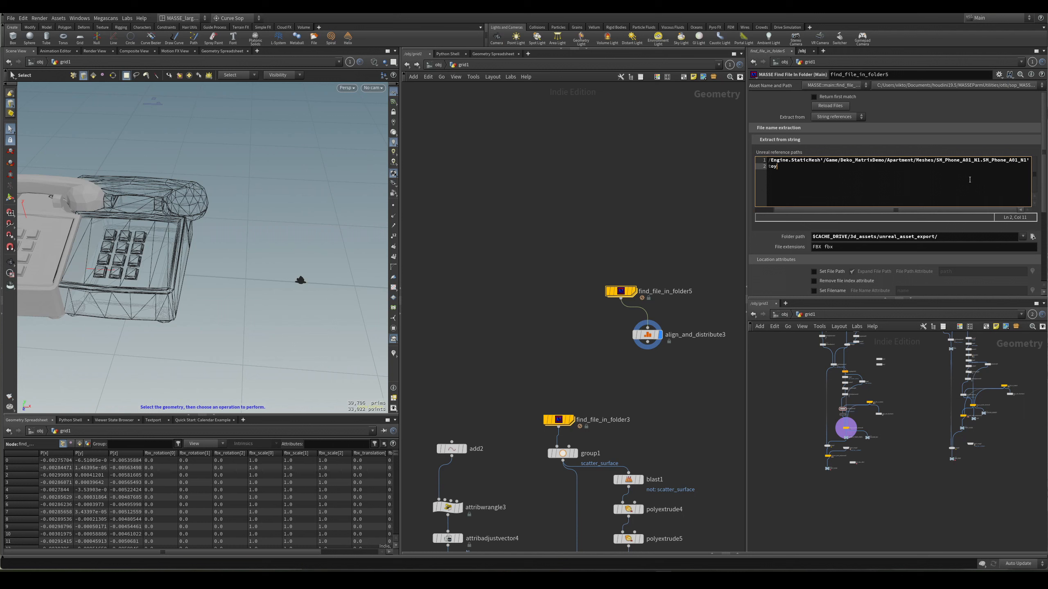
left_click_drag(894, 212, 853, 217)
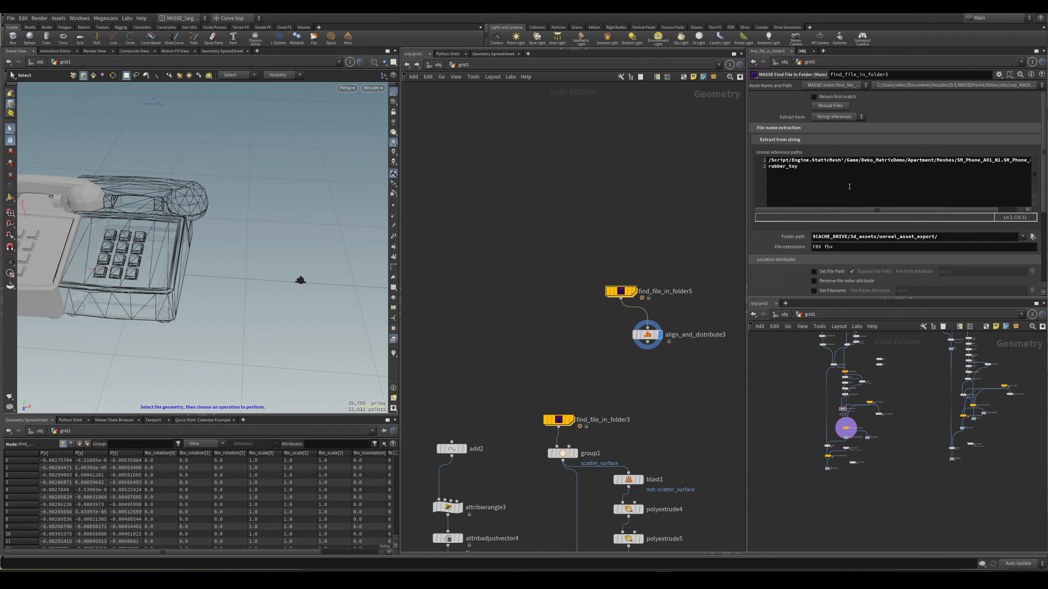
double_click(849, 186)
key("BackSpace")
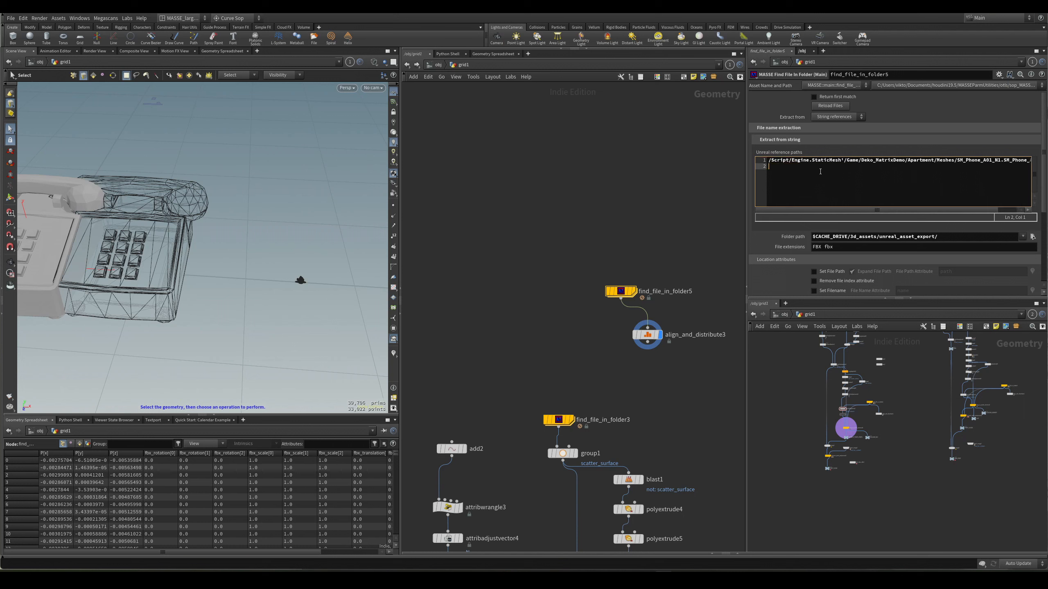
left_click(836, 108)
middle_click_drag(137, 244, 264, 252, "alt")
right_click_drag(264, 252, 255, 258, "alt")
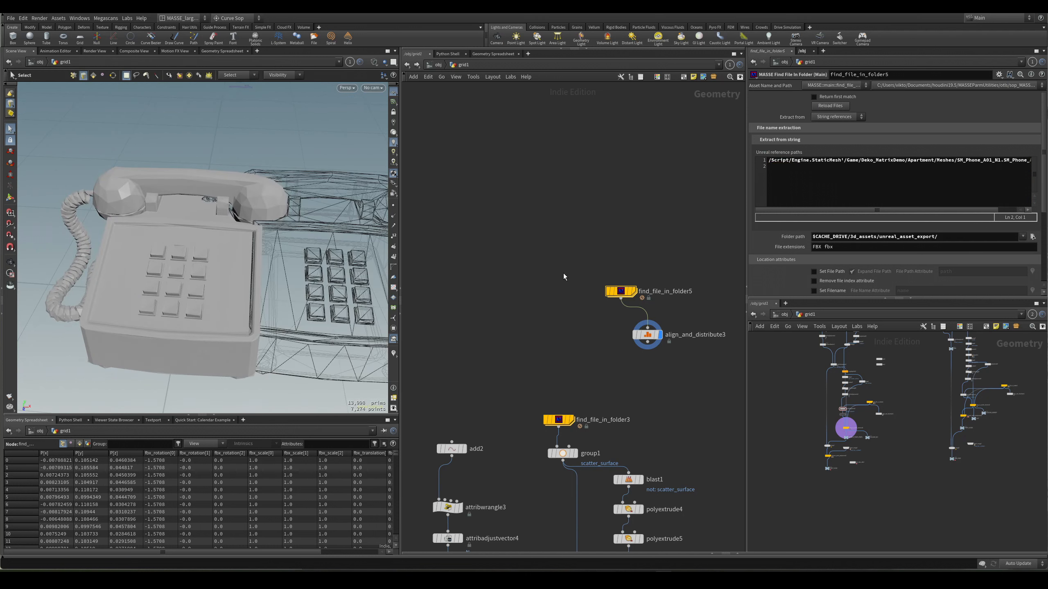
Step: Move find_file_in_folder5 and align_and_distribute3 together higher up in the network, then select align_and_distribute3
left_click_drag(564, 277, 681, 367)
left_click_drag(621, 291, 581, 191)
left_click(631, 256)
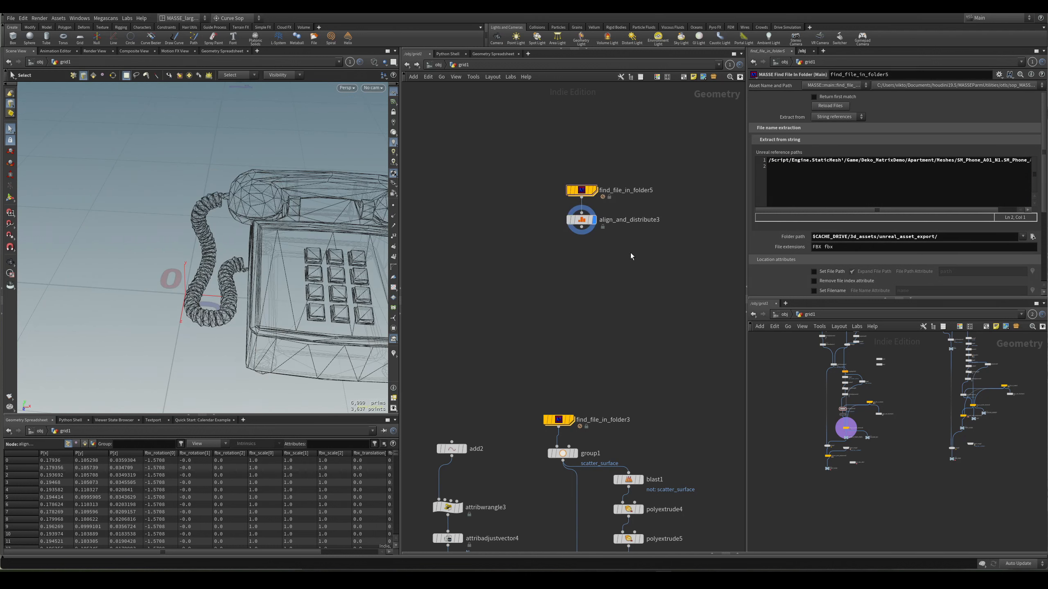
left_click(582, 220)
left_click_drag(276, 245, 316, 267, "alt")
middle_click_drag(563, 247, 545, 286)
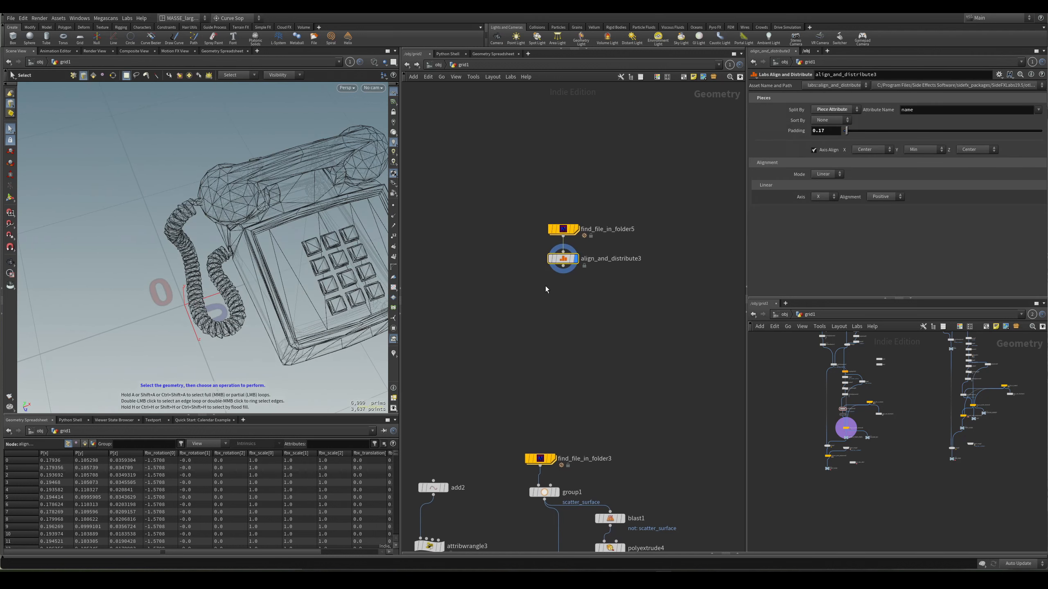
Step: Move find_file_in_folder5 further above align_and_distribute3, display it and show the phone shaded with its wireframe
key("w")
left_click_drag(330, 203, 260, 228, "alt")
mouse_move(586, 201)
left_mouse_down()
mouse_move(538, 232)
mouse_move(548, 186)
left_mouse_up()
key("r")
key("w")
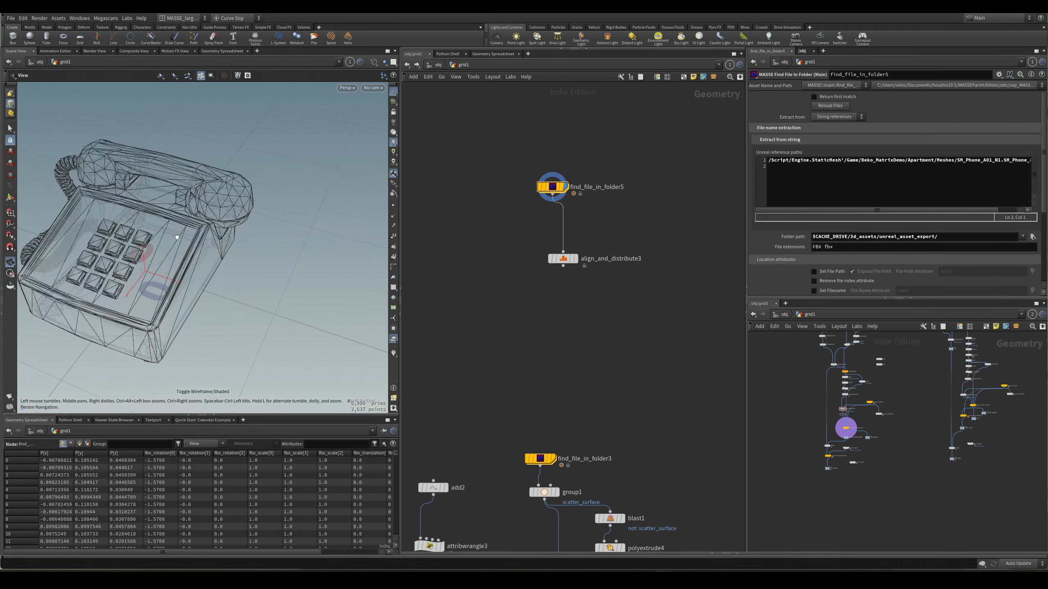
key("w")
left_click_drag(177, 237, 161, 231, "alt")
key("shift+w")
middle_click_drag(161, 231, 238, 237, "alt")
Step: Show the primitive attributes of find_file_in_folder5 in the Geometry Spreadsheet and widen the name column
left_click(869, 168)
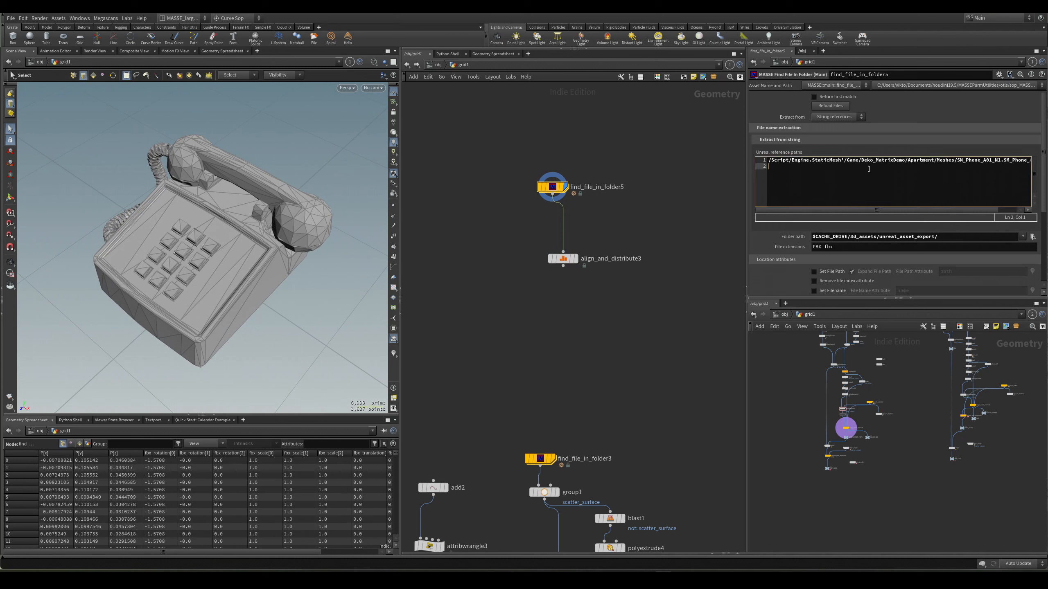
scroll(794, 290, "down", 2)
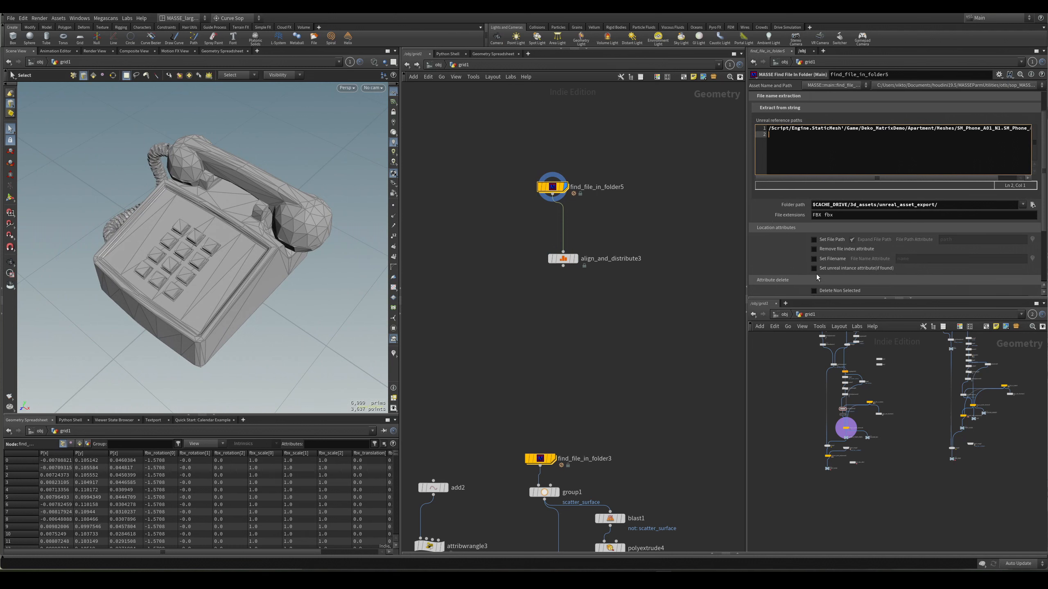
left_click(81, 444)
left_click_drag(246, 311, 272, 263, "alt")
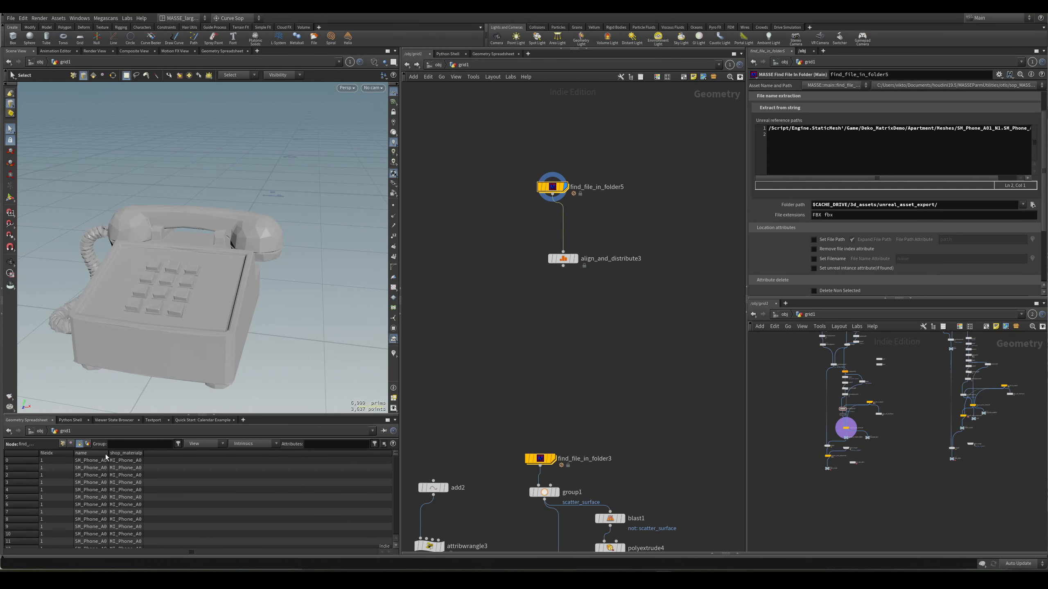
left_click_drag(106, 456, 218, 454)
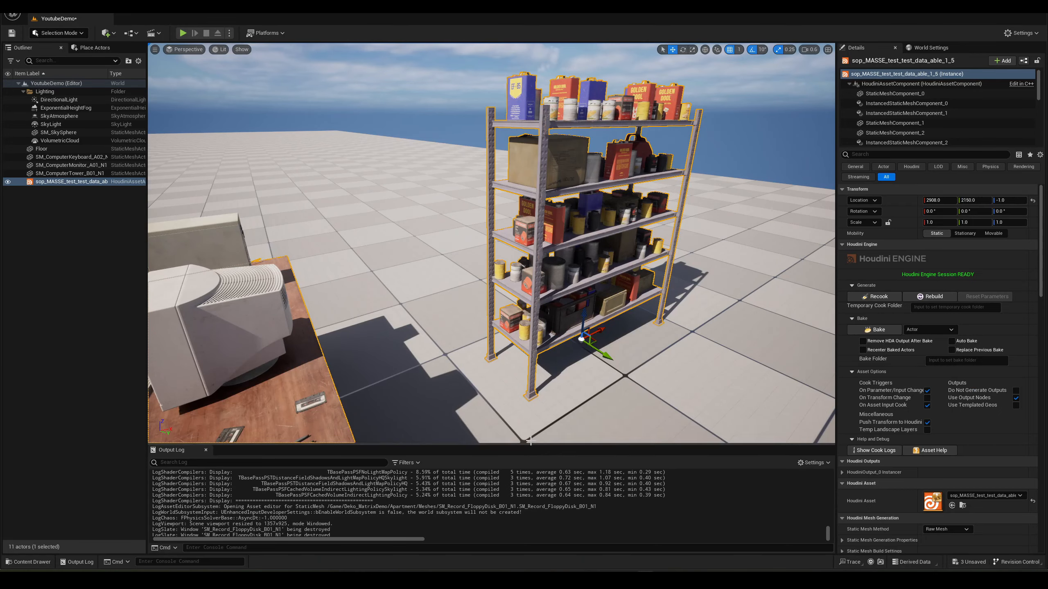
Step: Compare the SM_Phone_A01_N1 mesh name in Unreal's Meshes folder with the name attribute of primitive 0 in Houdini
key("ctrl+space")
left_click(460, 456)
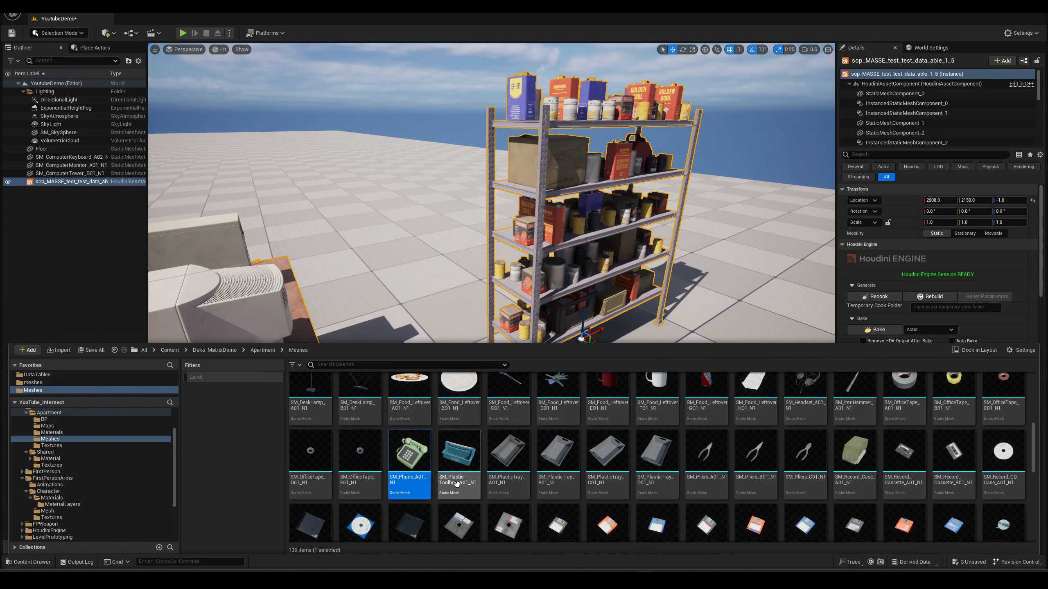
left_click(429, 493)
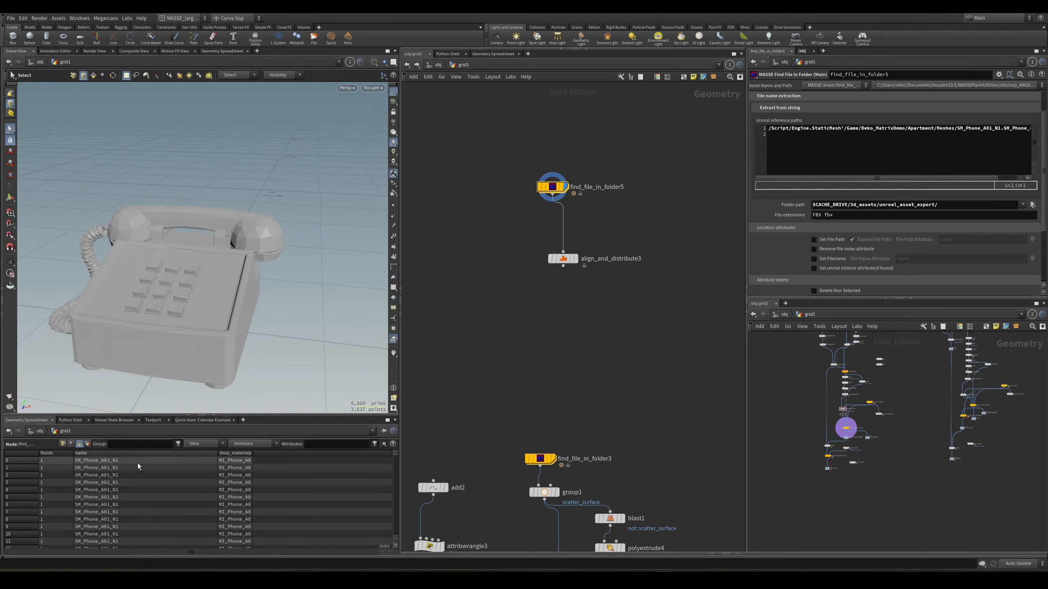
left_click(119, 461)
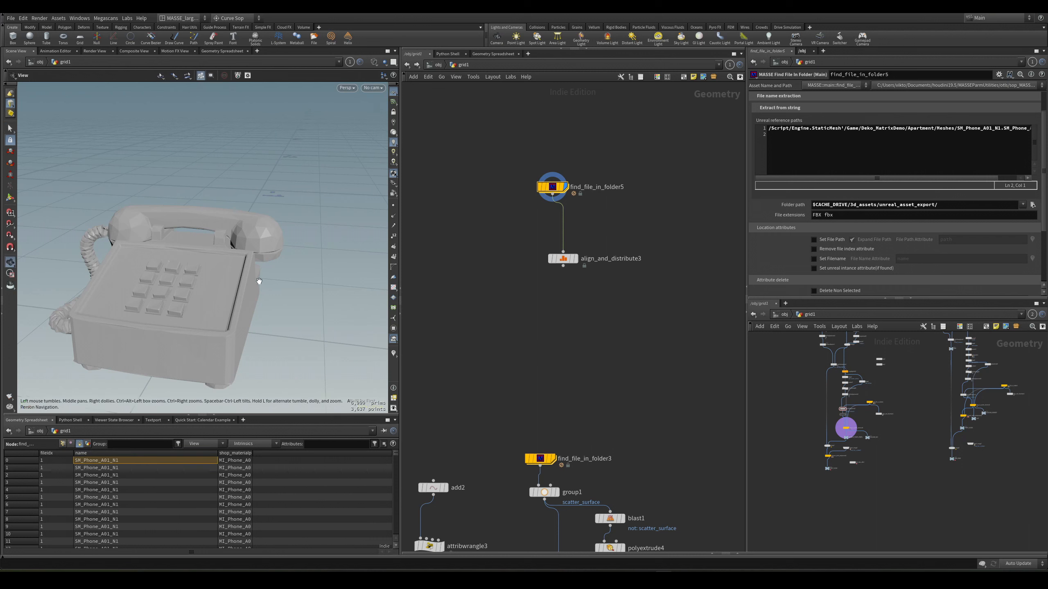
left_click_drag(259, 277, 223, 307, "alt")
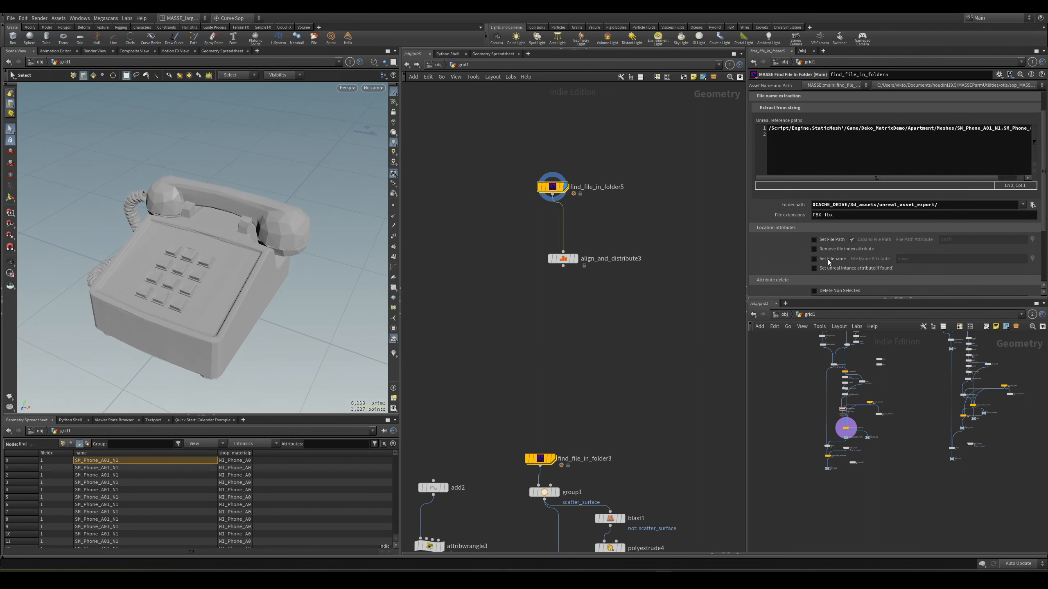
Step: Enable Set Filename on find_file_in_folder5 with name_two as the file name attribute, and narrow the name column in the spreadsheet
left_click(827, 259)
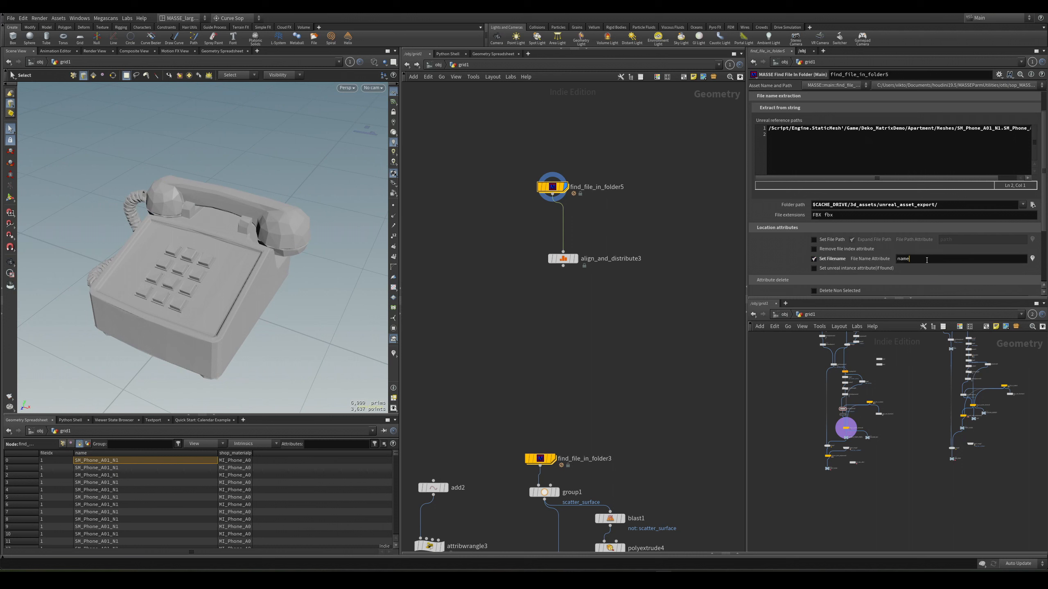
left_click(898, 259)
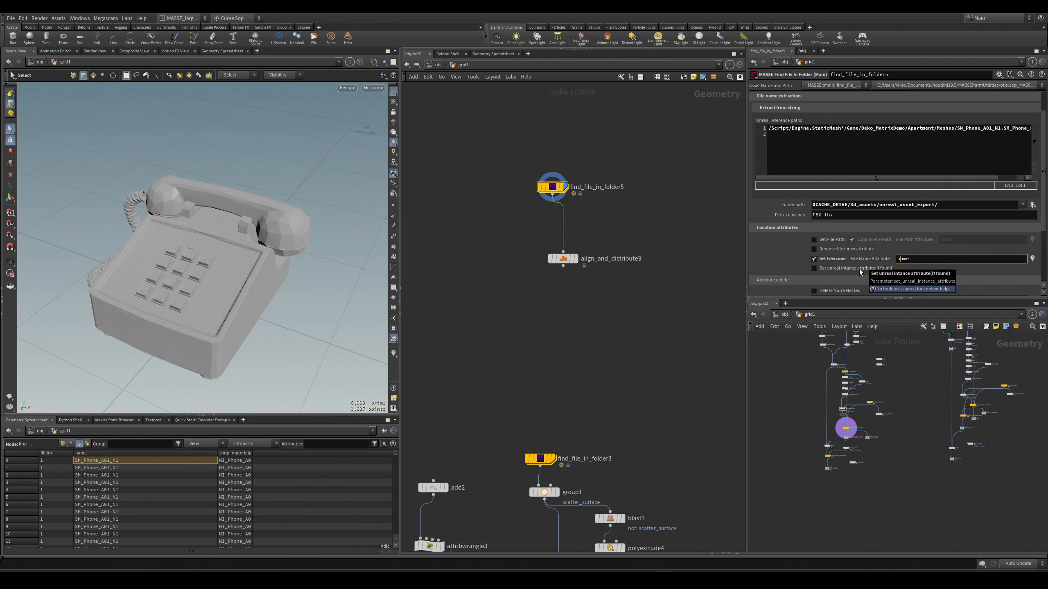
key("End")
type("_two")
key("Return")
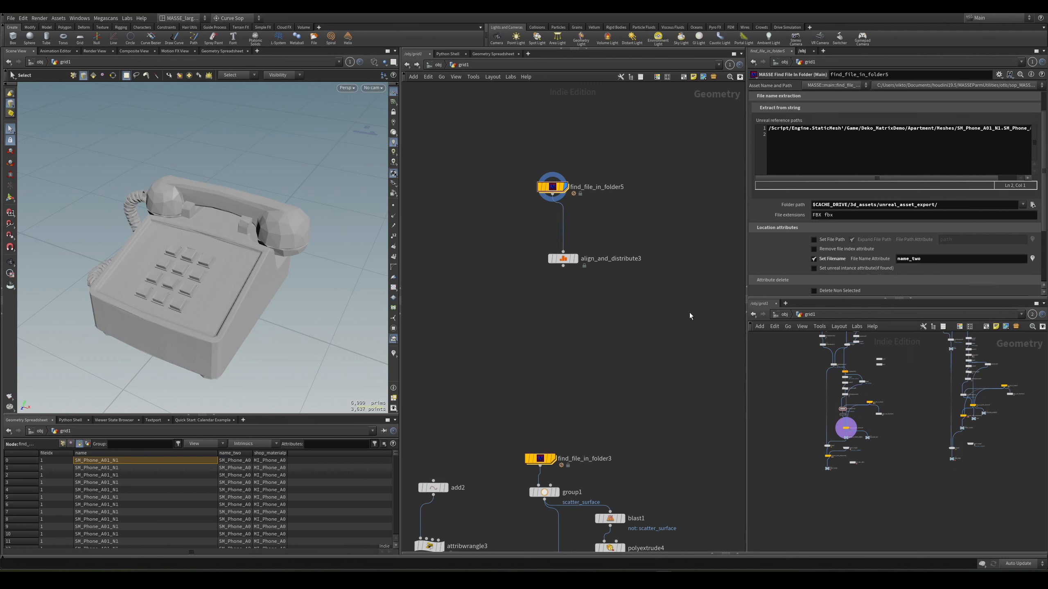
left_click_drag(218, 453, 123, 454)
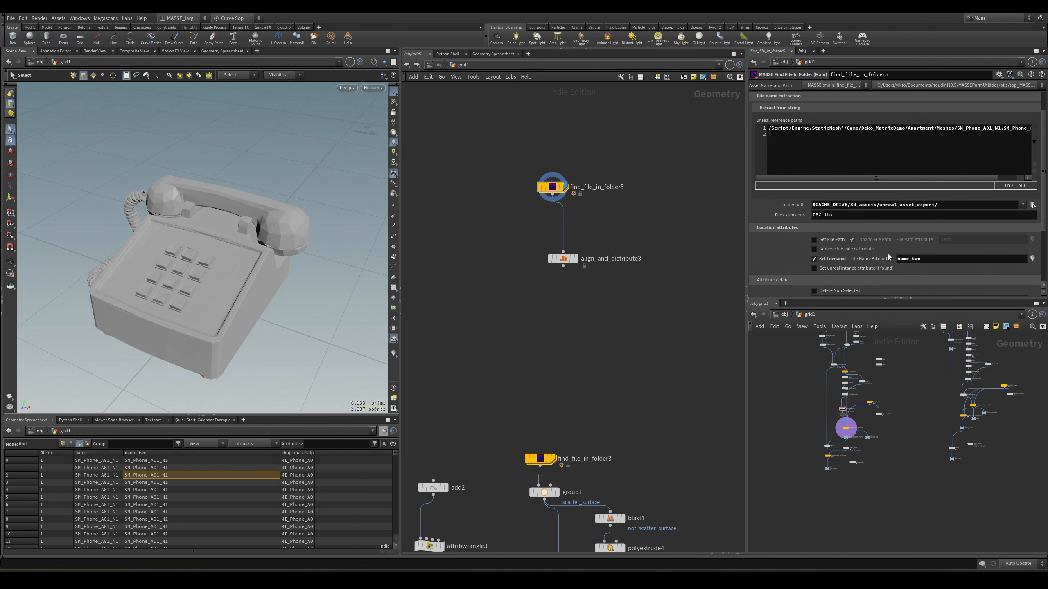
Step: Turn off Set Filename and enable the option that sets the Unreal instance attribute on find_file_in_folder5
double_click(935, 257)
left_click(833, 259)
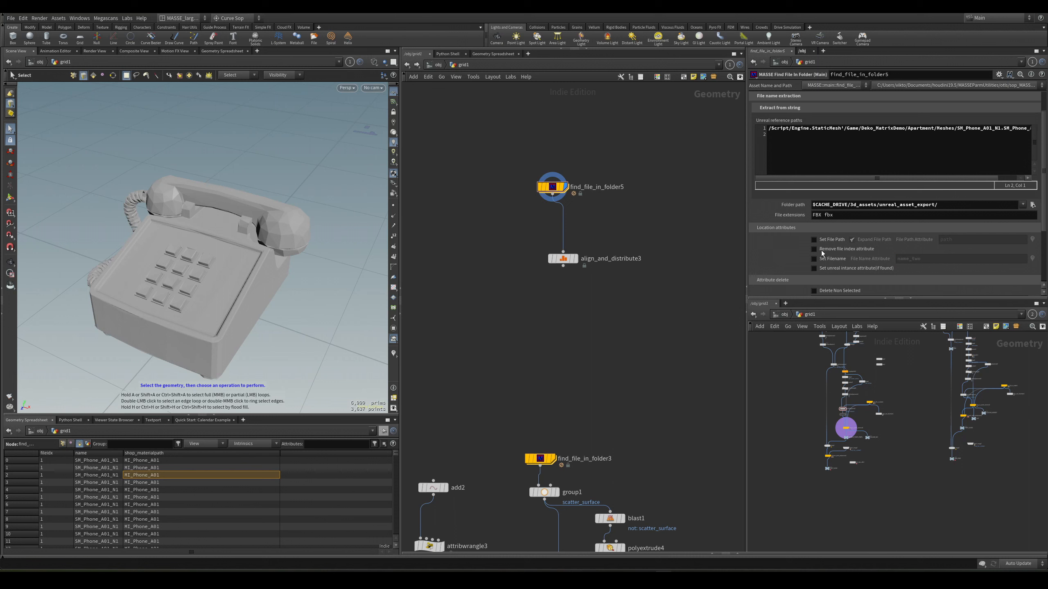
scroll(844, 281, "down", 1)
scroll(794, 254, "up", 1)
scroll(794, 254, "down", 1)
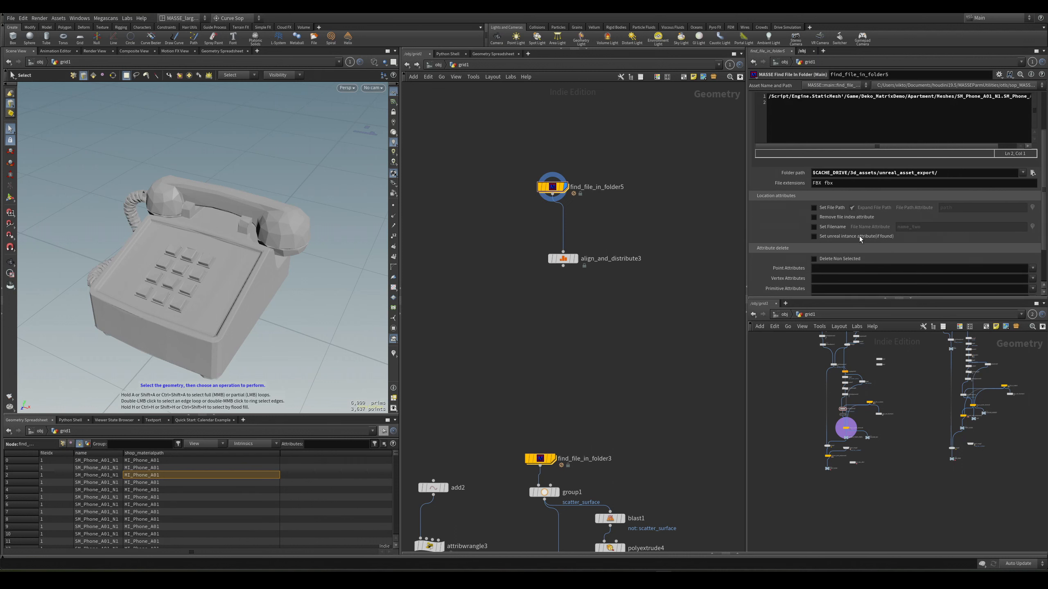
left_click(865, 237)
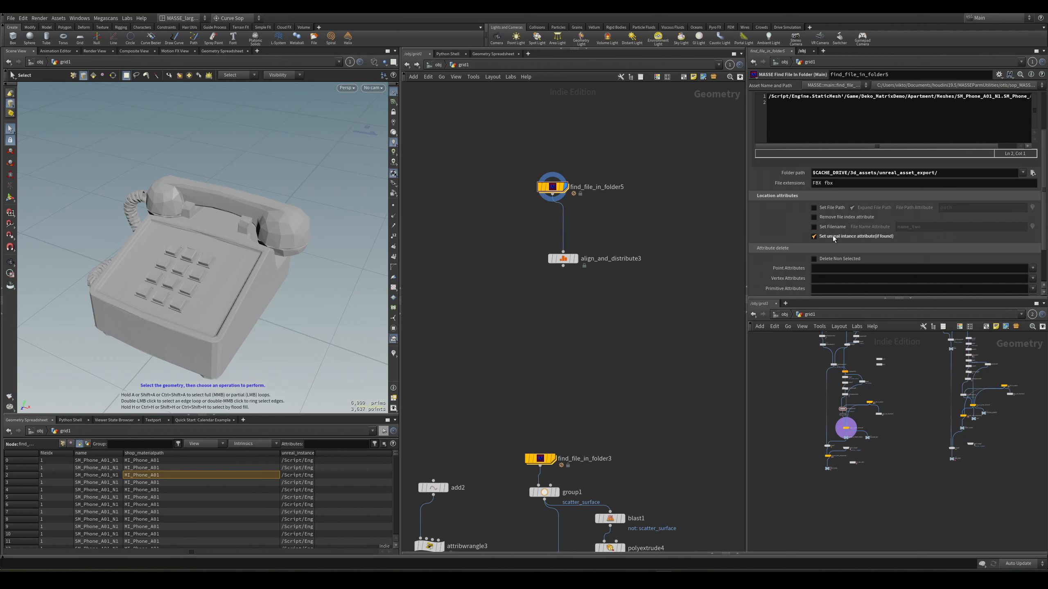
Step: Highlight the full SM_Phone_A01_N1 path in the Unreal reference paths of find_file_in_folder5 for inspection
scroll(841, 126, "up", 1)
left_click(798, 124)
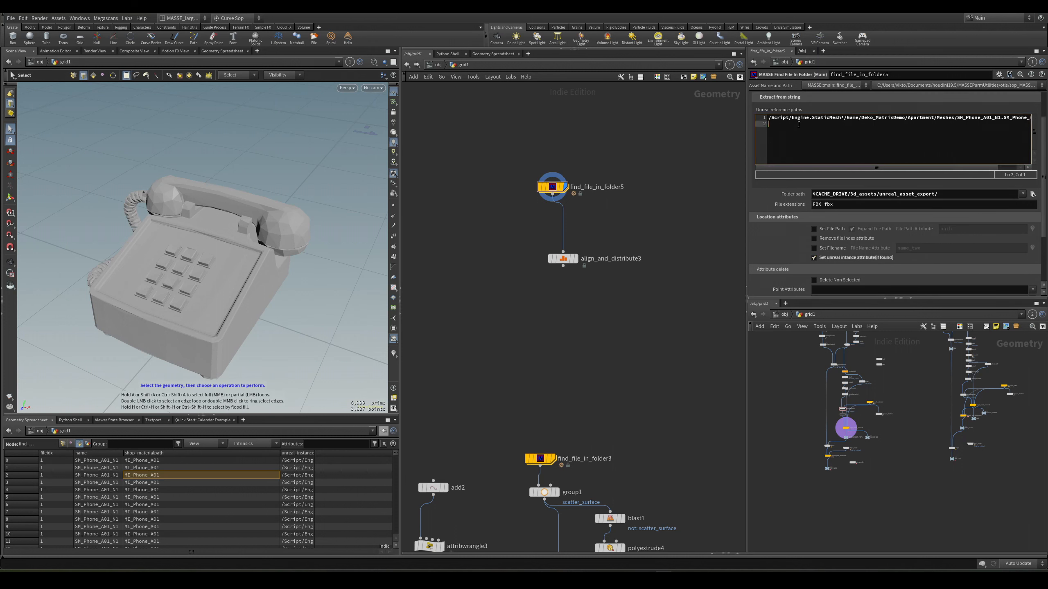
left_click_drag(769, 118, 1031, 120)
left_click(986, 140)
scroll(875, 240, "down", 1)
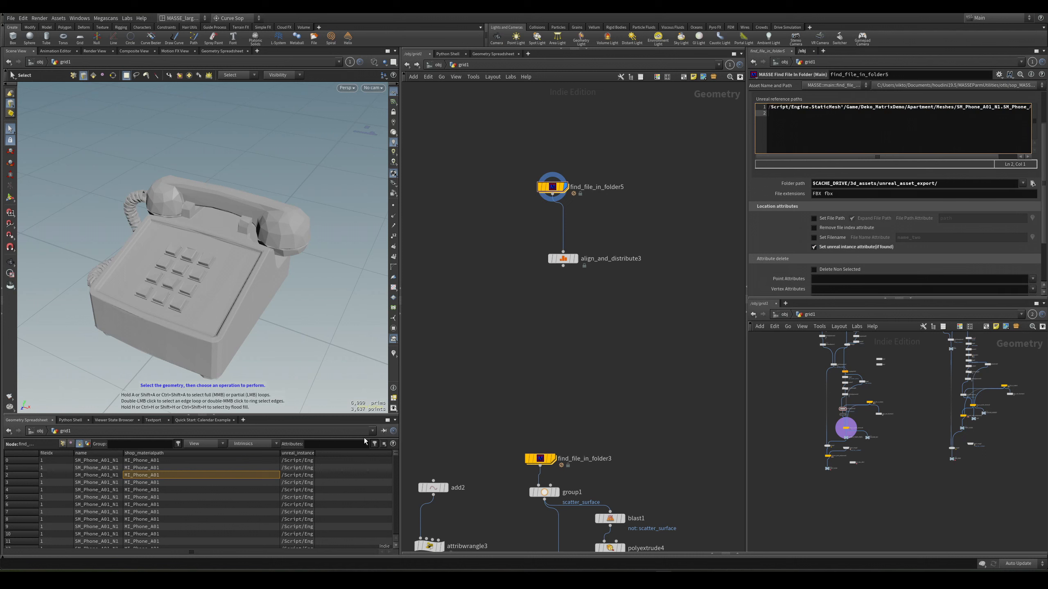
Step: Widen the unreal_instance column of the primitive attributes and check its reference path across the rows
left_click(83, 445)
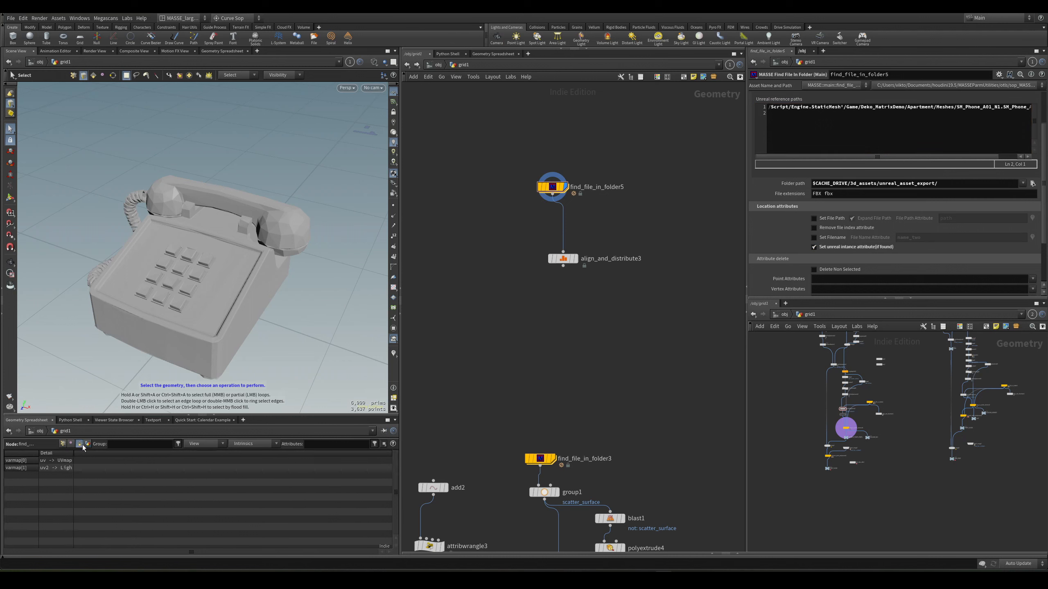
left_click_drag(178, 453, 512, 473)
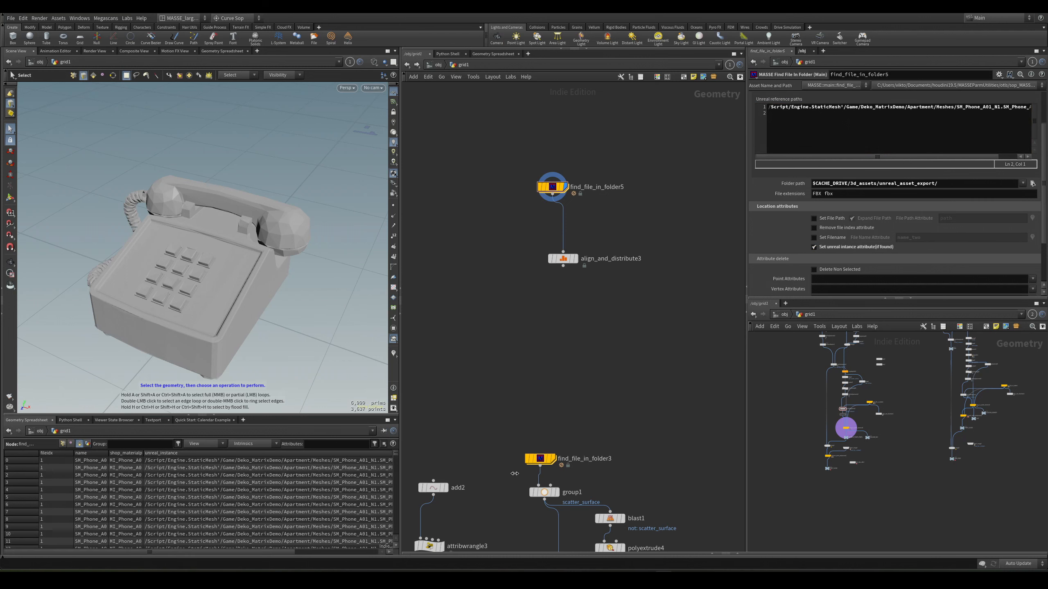
left_click_drag(221, 552, 253, 552)
left_click(268, 481)
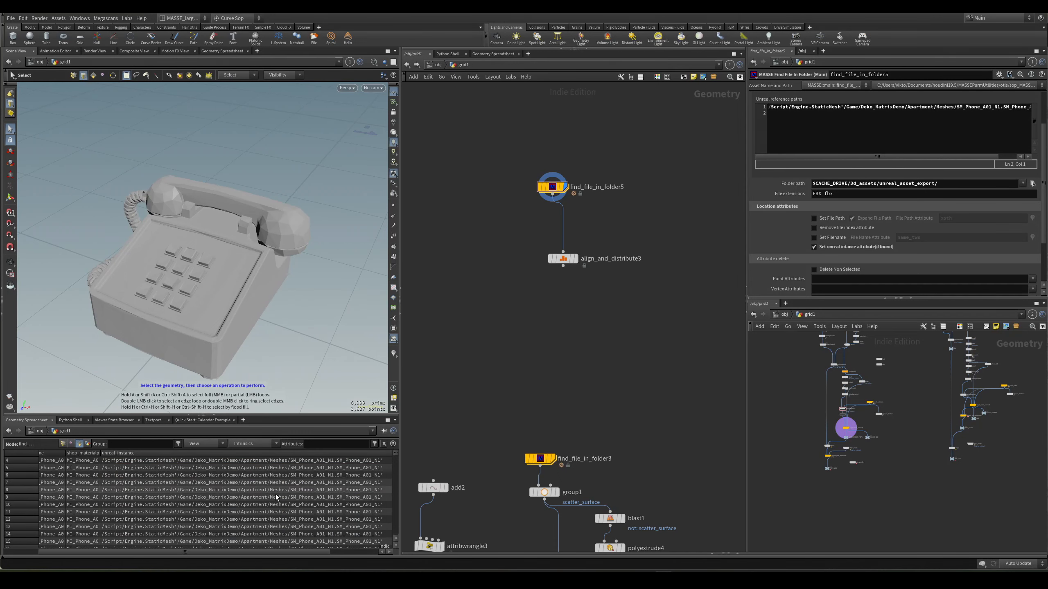
left_click_drag(395, 457, 395, 462)
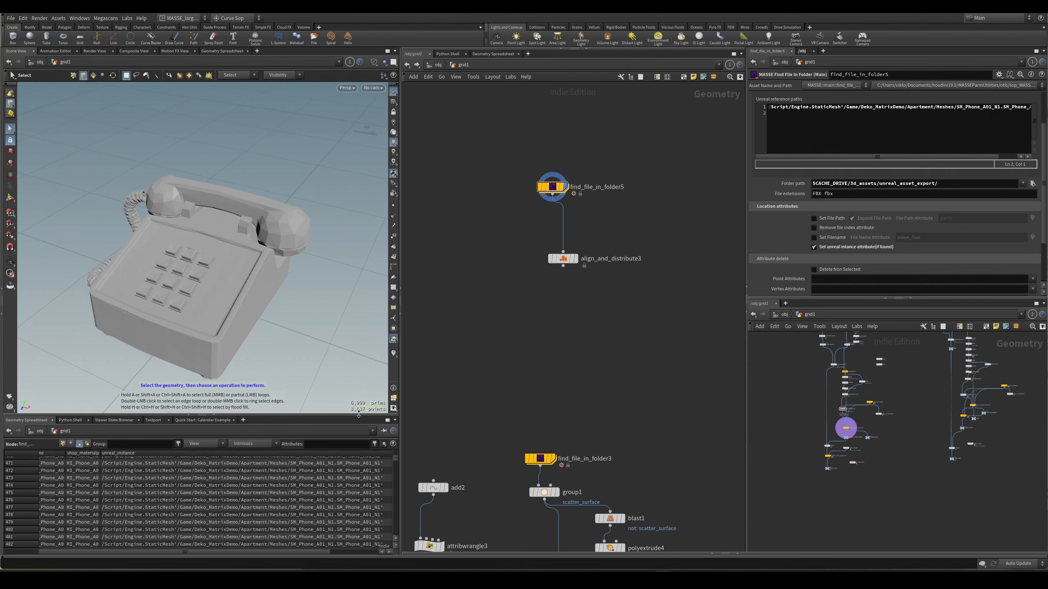
left_click_drag(247, 289, 267, 369, "alt")
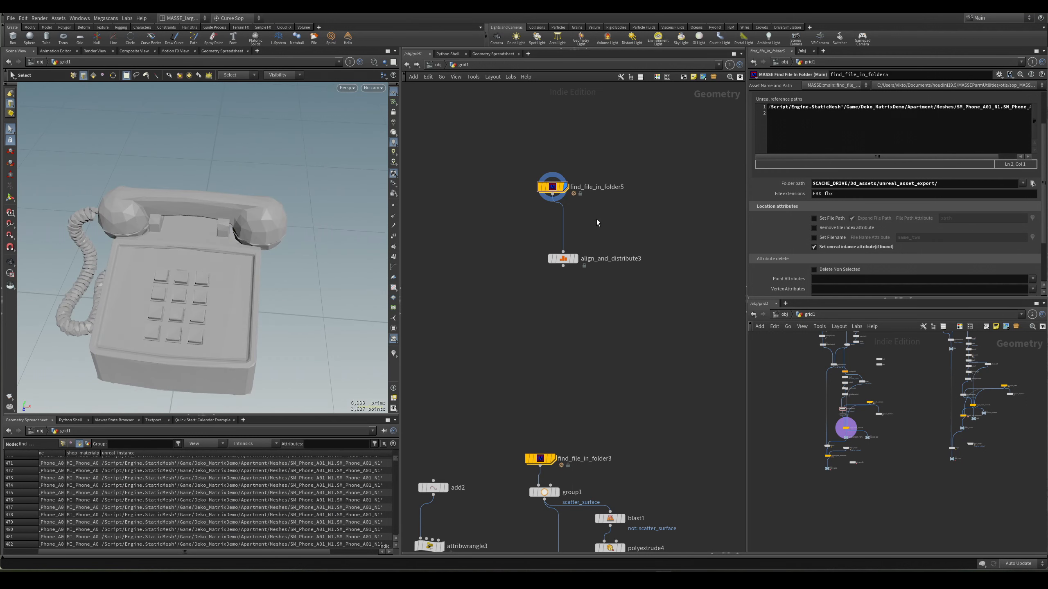
scroll(762, 164, "up", 2)
key("Escape")
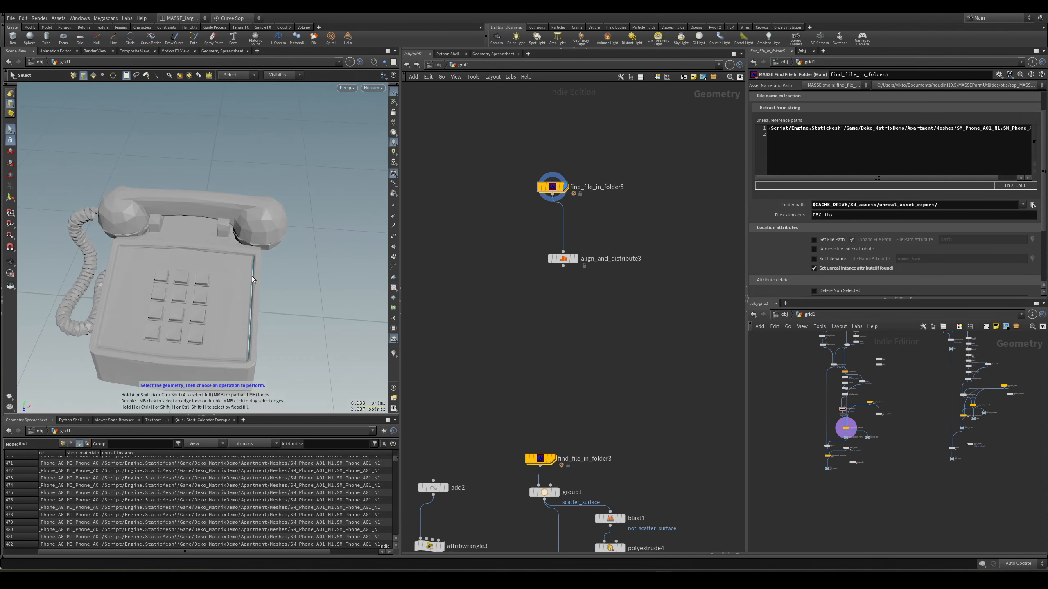
left_click_drag(253, 276, 196, 262)
scroll(612, 197, "down", 3)
scroll(553, 325, "up", 3)
Step: Display the instance_point_postprocess1 node at the end of the network and frame its geometry in the viewport
middle_click_drag(553, 326, 536, 250)
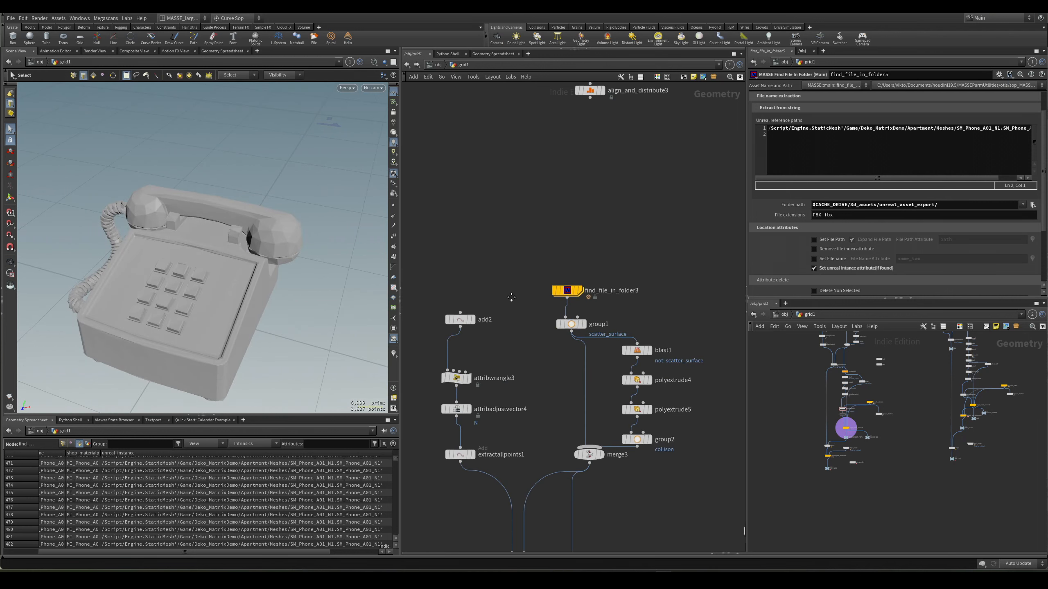
scroll(519, 347, "down", 1)
middle_click_drag(520, 347, 542, 162)
scroll(555, 446, "down", 3)
middle_click_drag(555, 446, 545, 244)
scroll(542, 395, "up", 3)
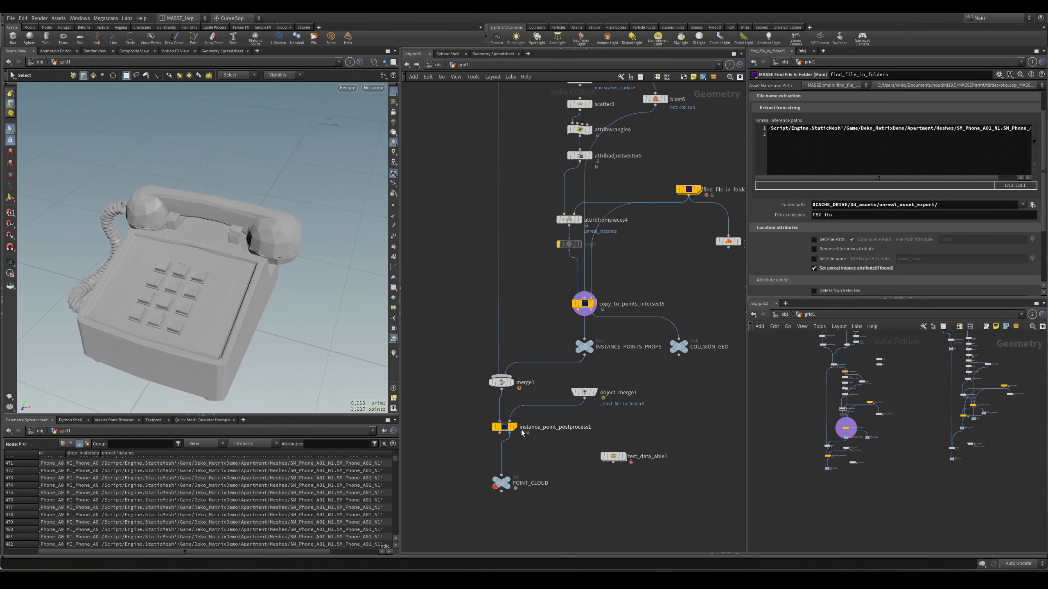
left_click(519, 418)
key("space+g")
Step: Examine the instanced props on the shelves up close, toggling between wireframe and shaded display
left_click_drag(279, 232, 314, 264)
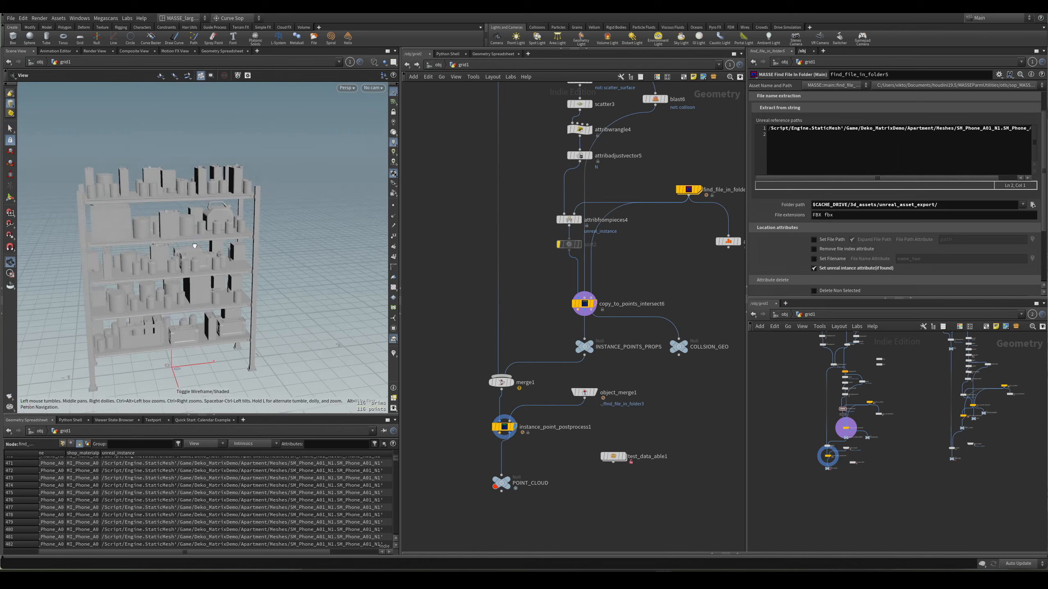
middle_click_drag(188, 246, 250, 234)
key("w")
right_click_drag(230, 220, 249, 219)
key("w")
mouse_move(249, 219)
left_mouse_down()
mouse_move(252, 247)
mouse_move(249, 207)
mouse_move(231, 214)
left_mouse_up()
key("w")
key("w")
right_click_drag(230, 214, 311, 231)
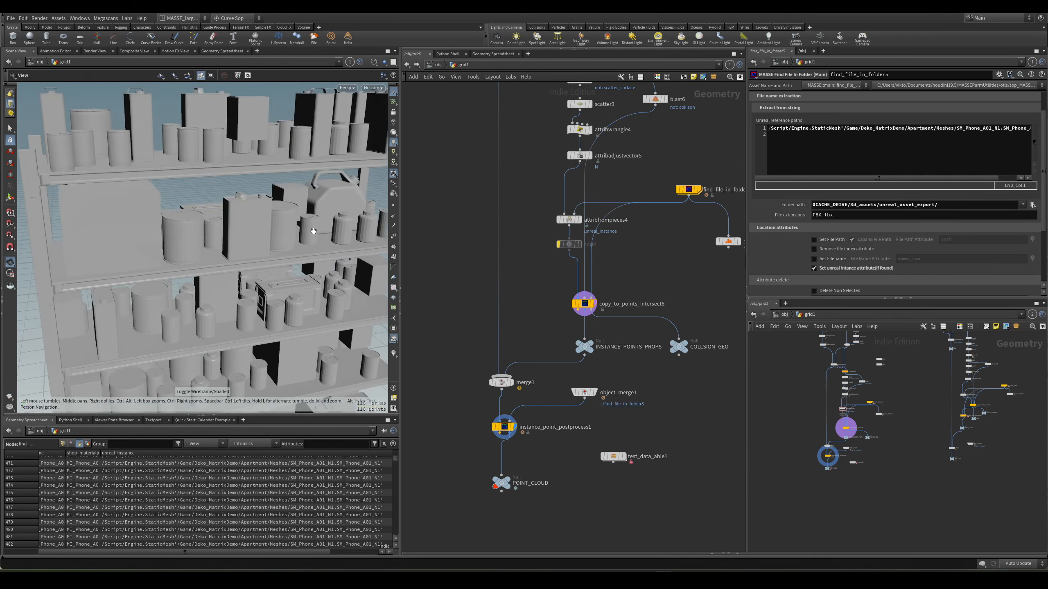
middle_click_drag(311, 232, 317, 242)
Step: Display the add2 node at the start of the network and frame its single point
scroll(471, 246, "down", 2)
middle_click_drag(503, 147, 480, 288)
scroll(508, 160, "up", 2)
middle_click_drag(472, 99, 562, 277)
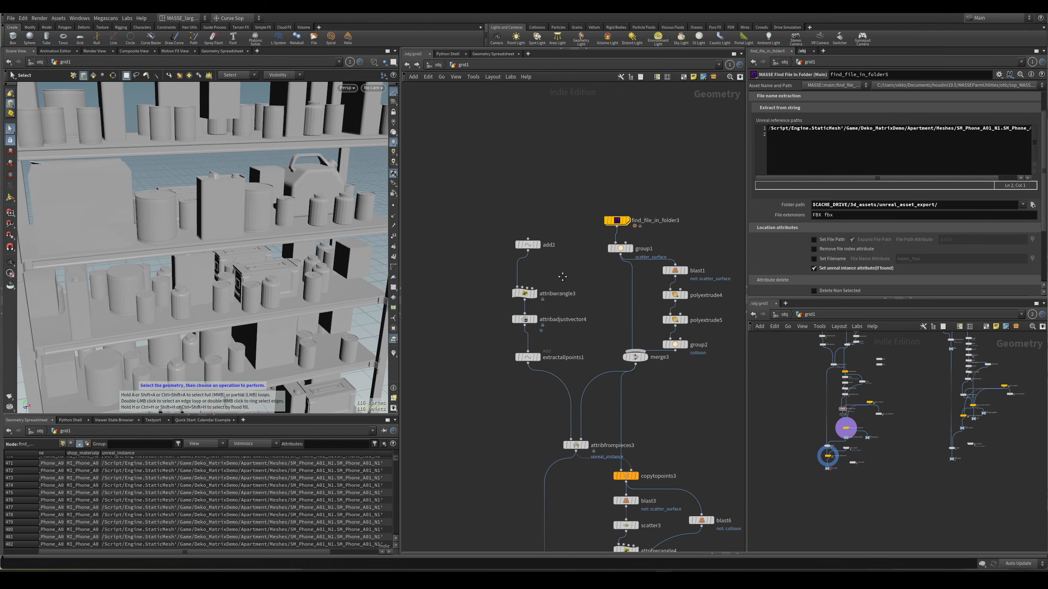
scroll(562, 274, "up", 1)
left_click(535, 243)
key("space+g")
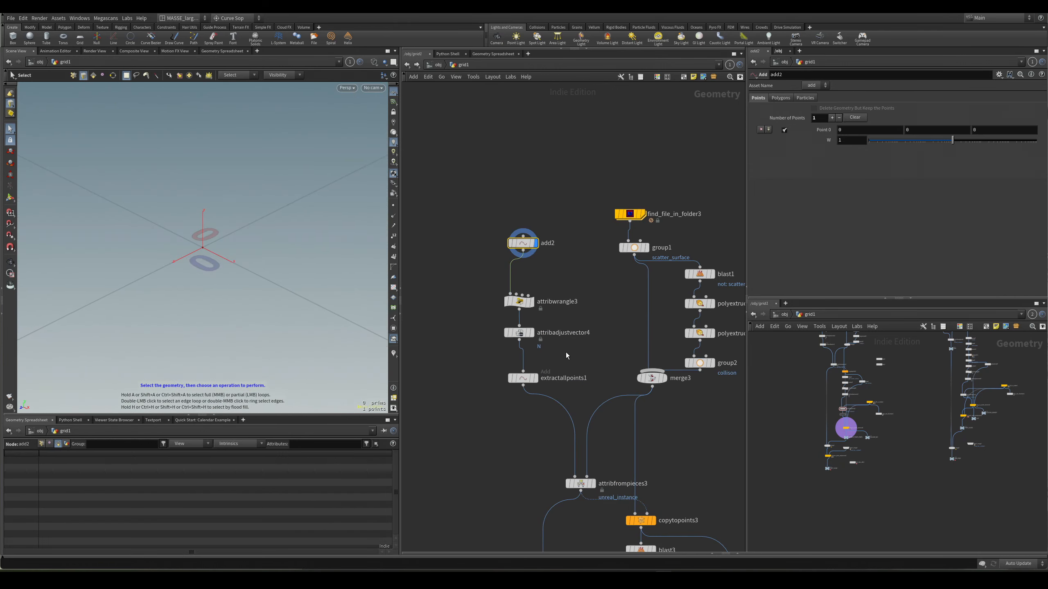
Step: Display extractallpoints1 and show the parameters of attribfrompieces3
left_click(535, 379)
left_click(576, 484)
middle_click_drag(673, 341, 609, 361)
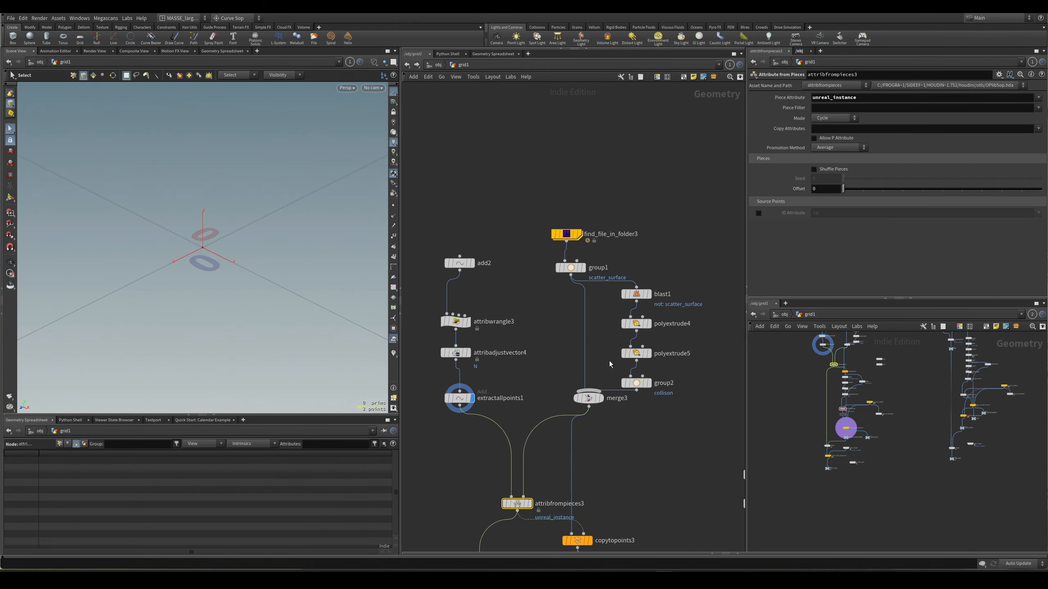
Step: Display find_file_in_folder3 and frame the SM_shelving_unit mesh in the viewport
left_click(558, 238)
left_click(579, 234)
key("space+g")
left_click_drag(246, 225, 225, 243, "alt")
key("w")
key("w")
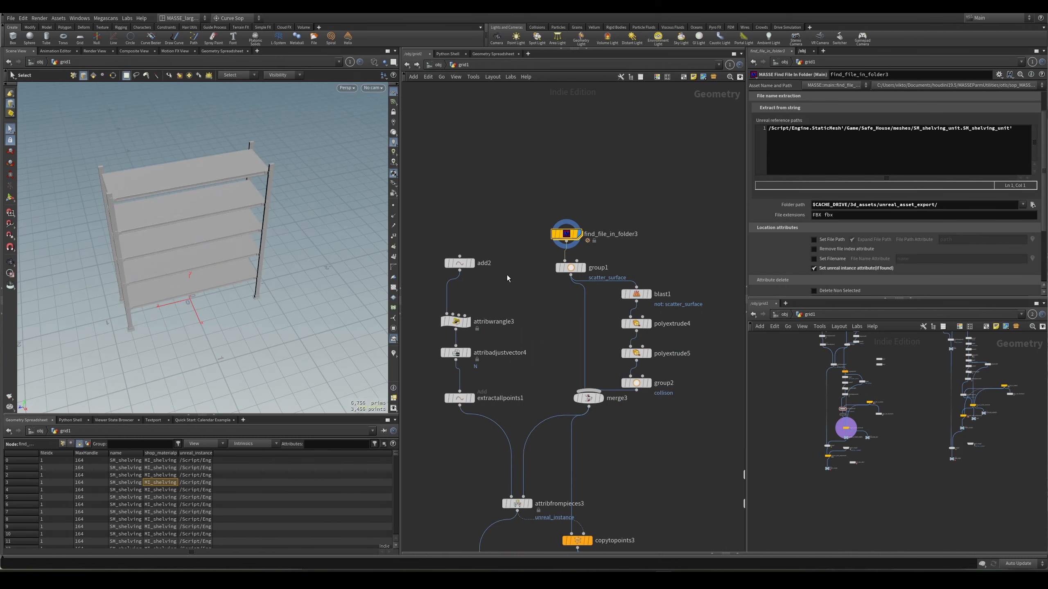
Step: Display the group1 node and show its scatter_surface group settings
scroll(550, 285, "up", 1)
left_click(585, 263)
left_click(589, 264)
Step: Select find_file_in_folder5 and align_and_distribute3 together and review the file node's parameters down to Uniform Scale
scroll(653, 241, "down", 3)
middle_click_drag(653, 241, 497, 348)
middle_click_drag(479, 136, 542, 173)
scroll(542, 173, "up", 2)
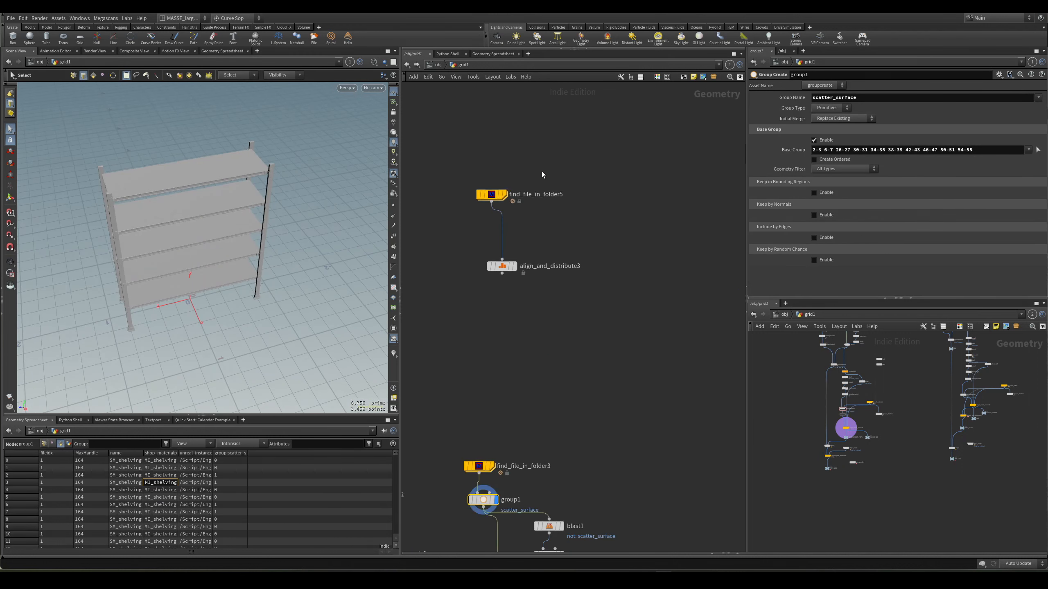
left_click_drag(542, 173, 474, 285)
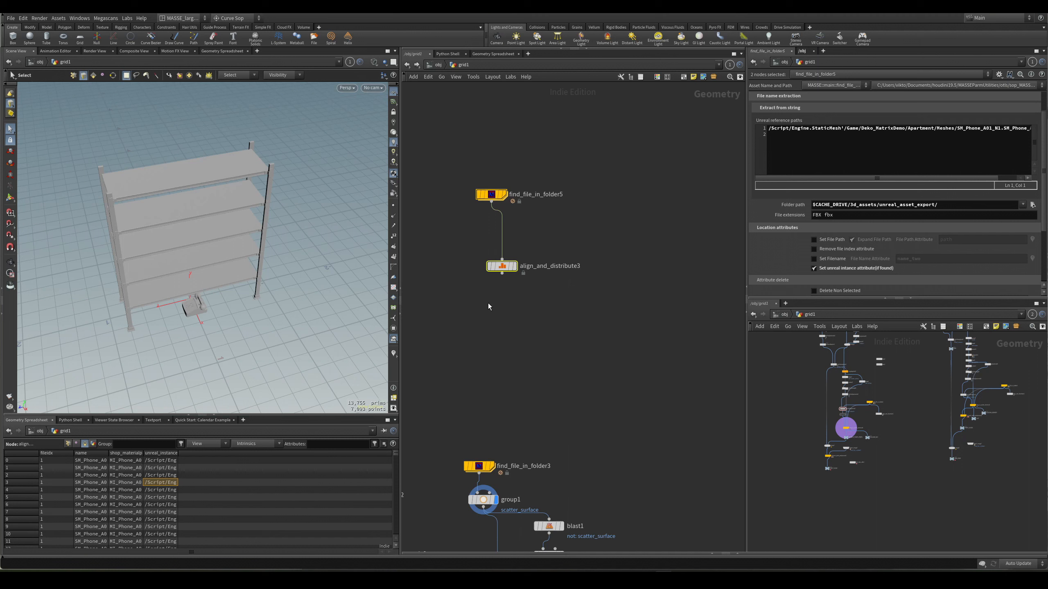
left_click(941, 151)
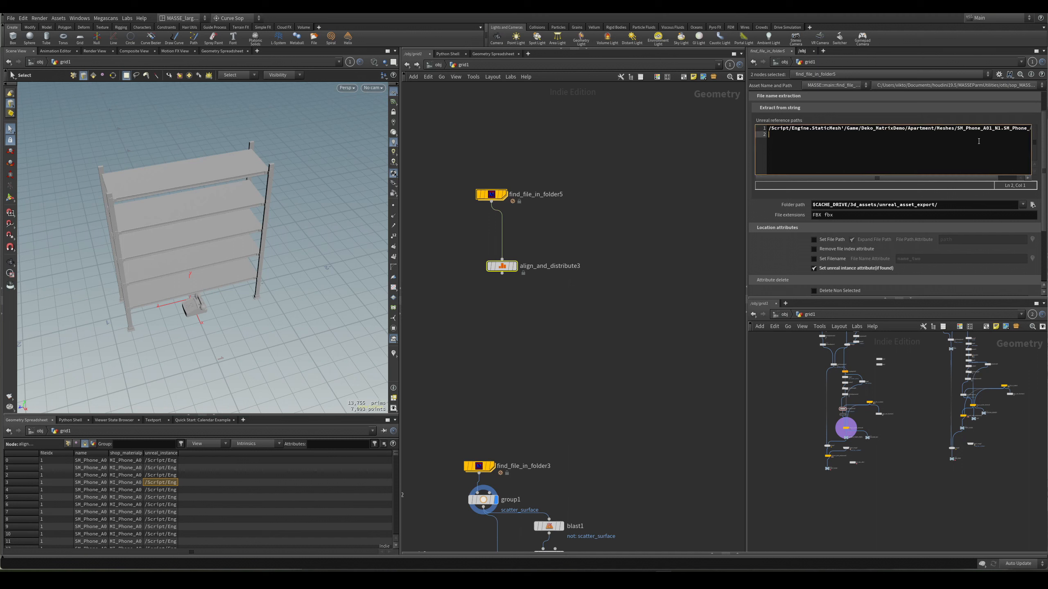
scroll(894, 244, "down", 5)
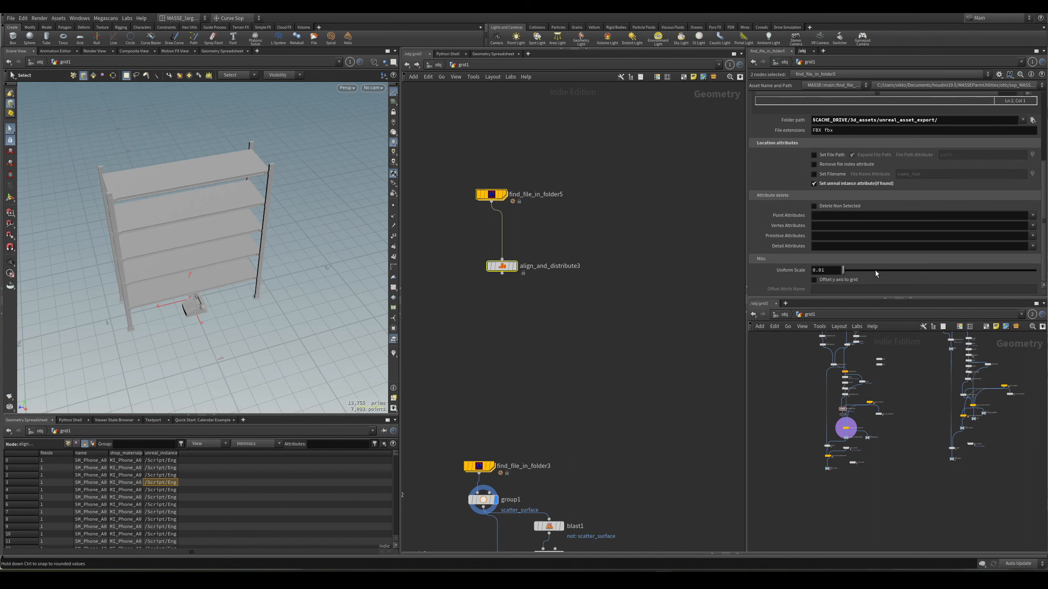
Step: Move find_file_in_folder5 and align_and_distribute3 aside together and review the available Extract from options, keeping String references
left_click_drag(491, 194, 641, 255)
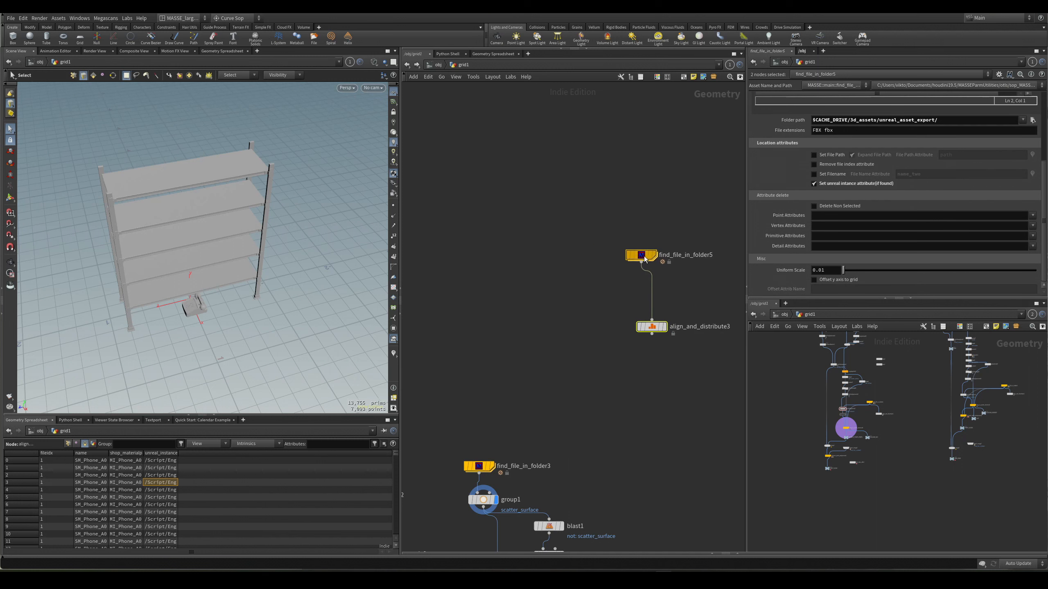
scroll(843, 258, "up", 6)
scroll(842, 257, "up", 3)
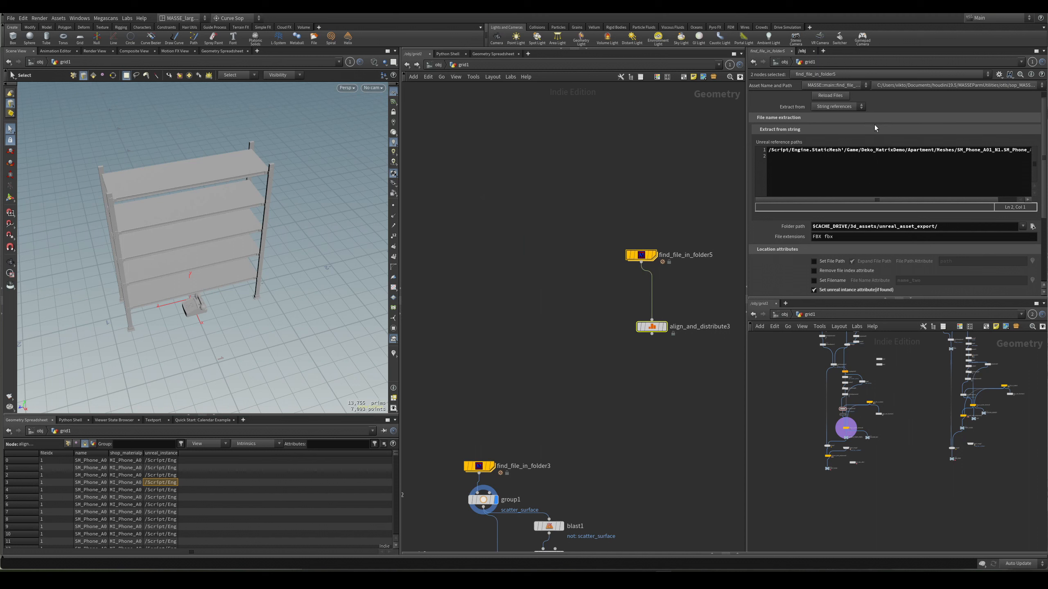
left_click(847, 107)
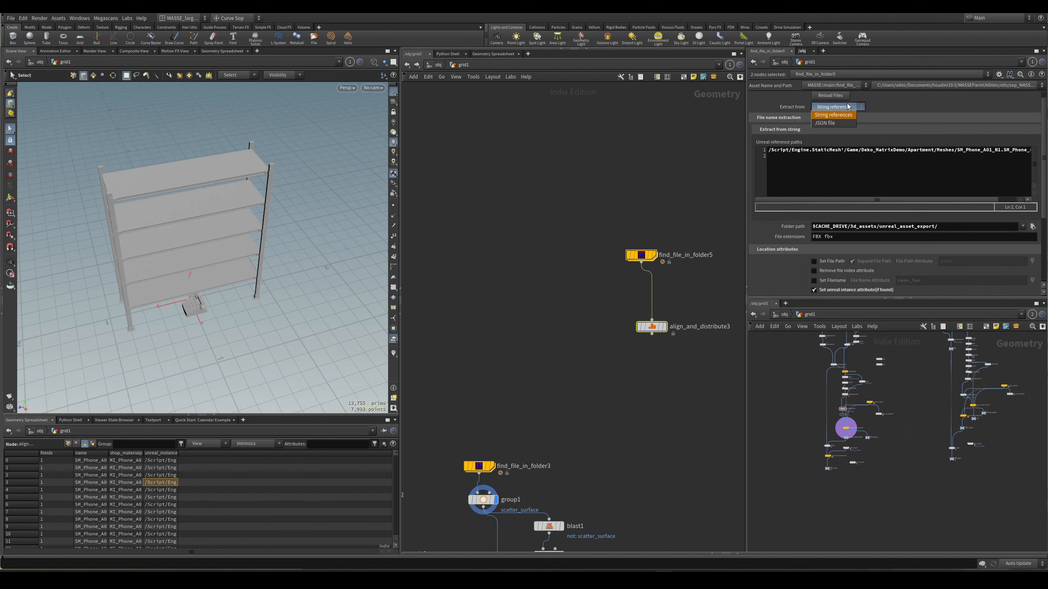
left_click(852, 109)
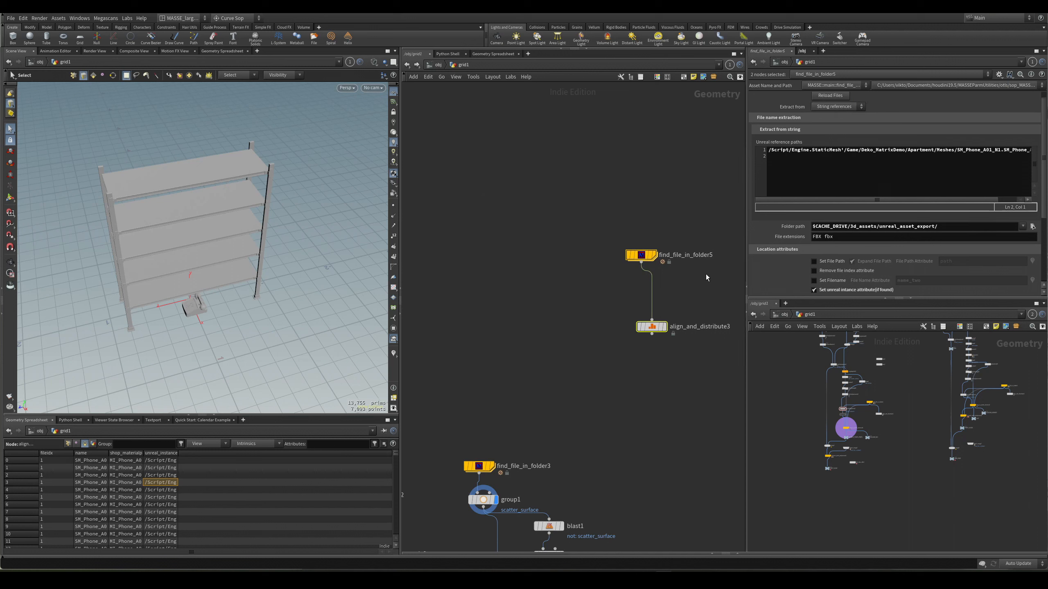
Step: Delete find_file_in_folder5 and align_and_distribute3 from the network
left_click_drag(678, 227, 609, 389)
key("Delete")
key("f")
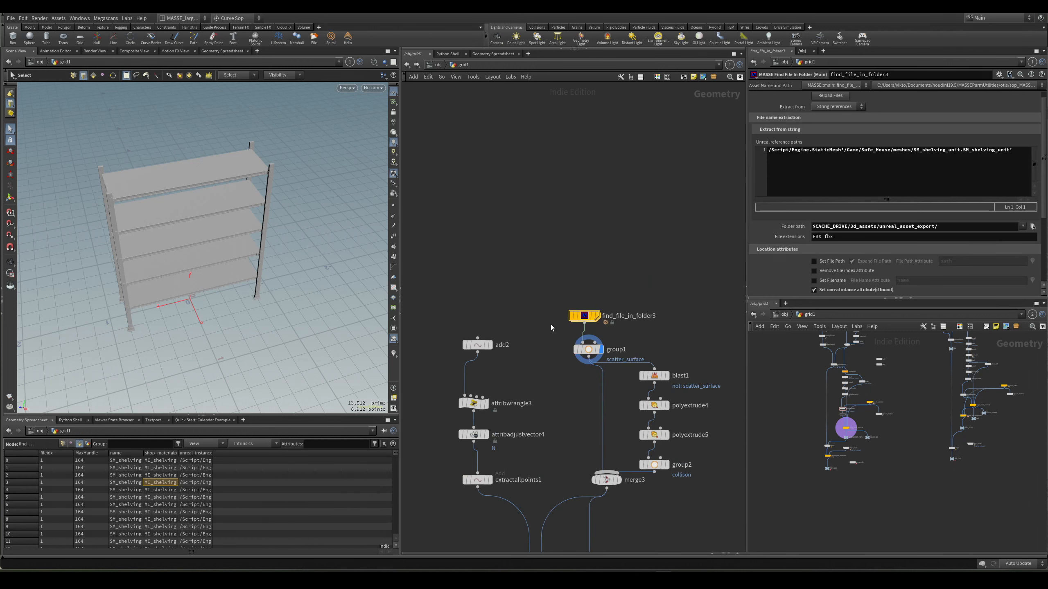
Step: Display find_file_in_folder3 and examine the shelving unit up close in shaded and wireframe display
left_click(596, 316)
mouse_move(236, 282)
left_mouse_down("alt")
mouse_move(175, 266)
mouse_move(227, 270)
mouse_move(188, 297)
mouse_move(175, 248)
left_mouse_up("alt")
key("w")
key("w")
key("w")
right_click_drag(175, 248, 234, 231)
left_click_drag(234, 232, 253, 265)
key("w")
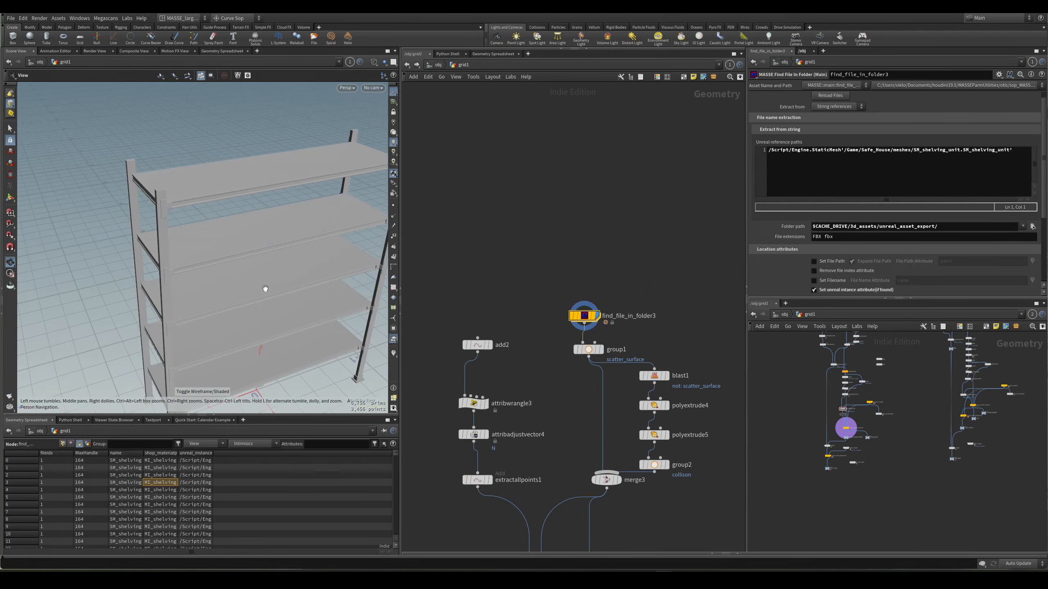
key("w")
middle_click_drag(265, 288, 252, 274)
middle_click_drag(560, 373, 543, 352)
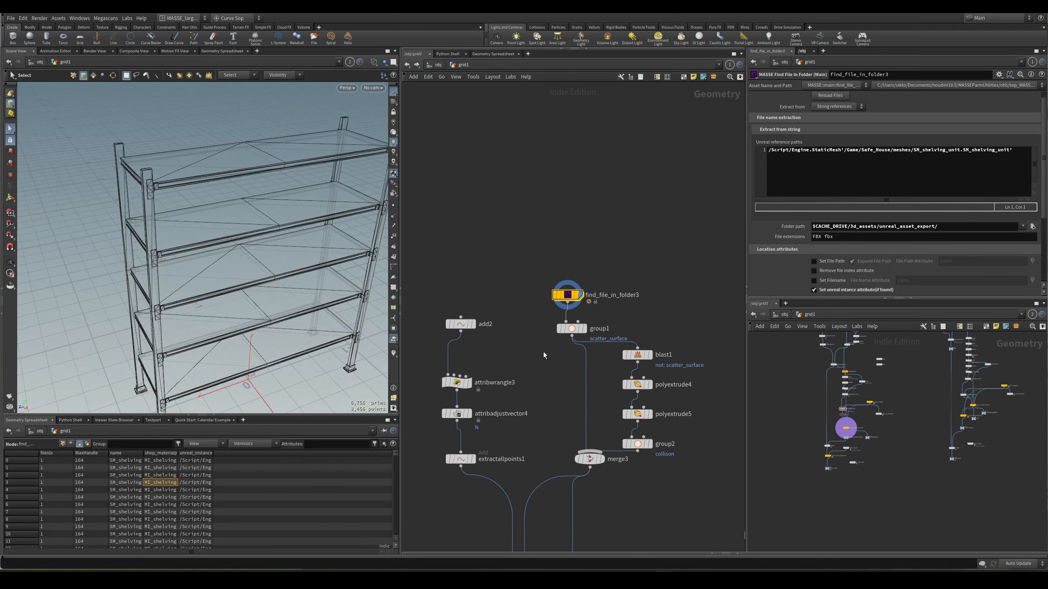
Step: Display group1 below find_file_in_folder3 to show the base group that defines scatter_surface
scroll(627, 396, "up", 3)
left_click_drag(515, 347, 543, 297)
left_click(552, 308)
key("space")
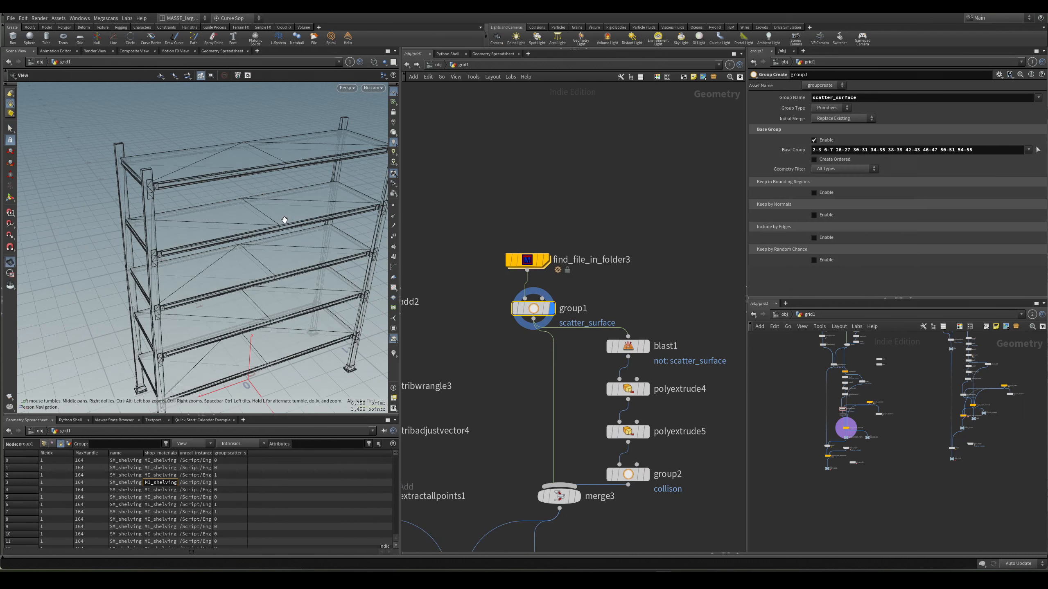
Step: Switch the viewport back to shaded display and examine group1's scatter_surface faces on the shelves
key("w")
left_click_drag(284, 220, 284, 233)
key("Return")
key("space")
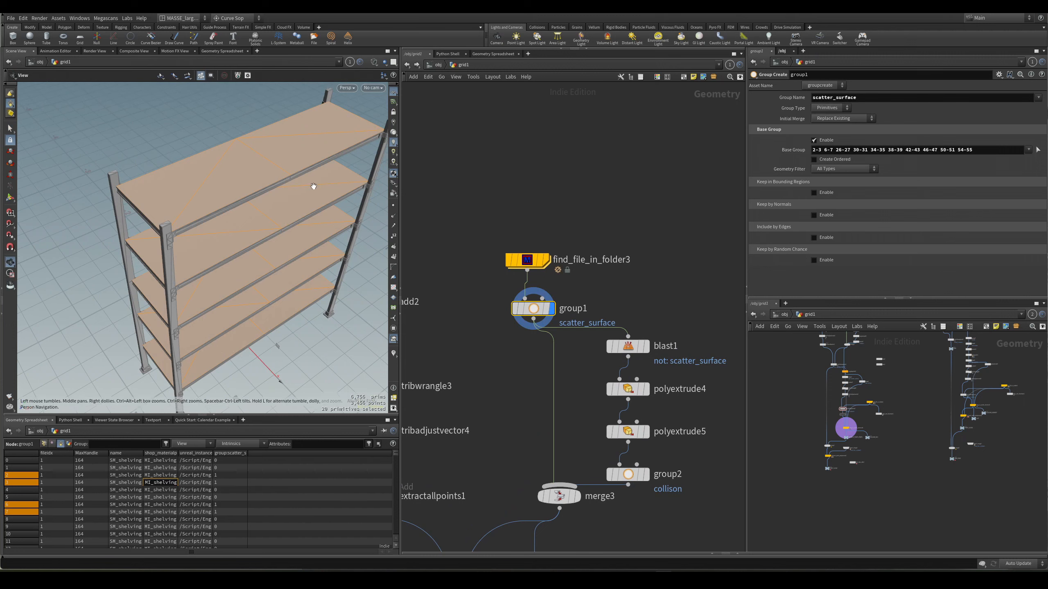
left_click_drag(314, 187, 309, 140)
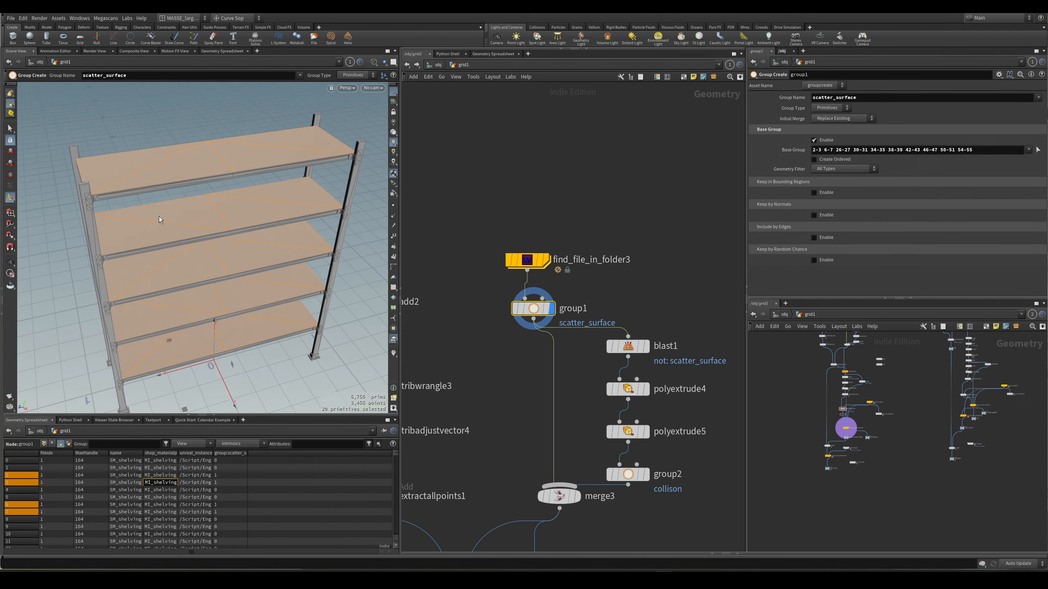
key("space")
left_click_drag(159, 219, 293, 292)
Step: Display blast1, polyextrude4, polyextrude5 and group2 in turn to follow how the collison group is built from scatter_surface
middle_click_drag(501, 389, 482, 347)
left_click(626, 305)
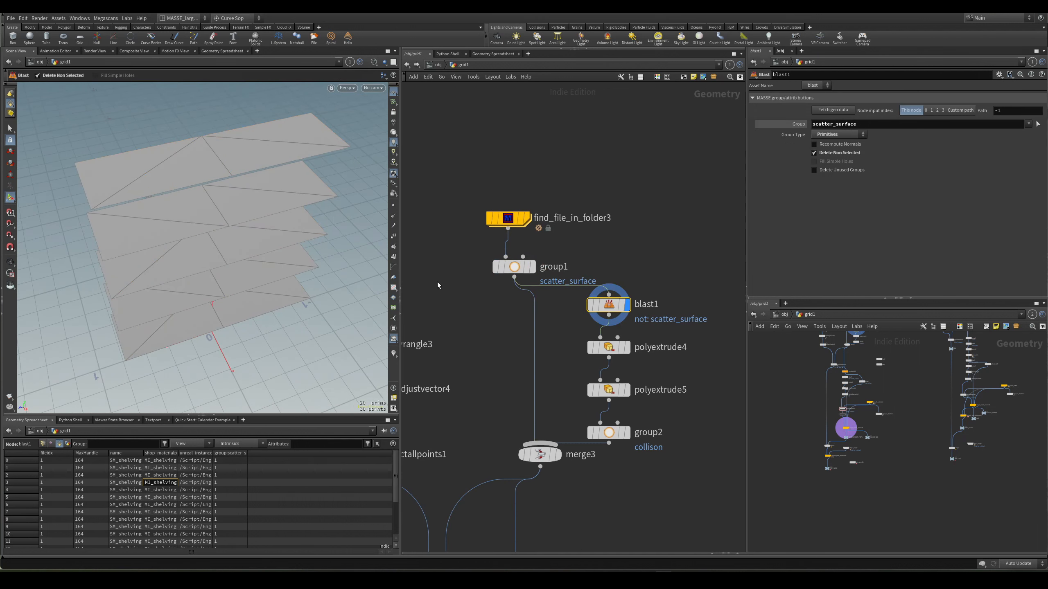
left_click(609, 347)
left_click(626, 348)
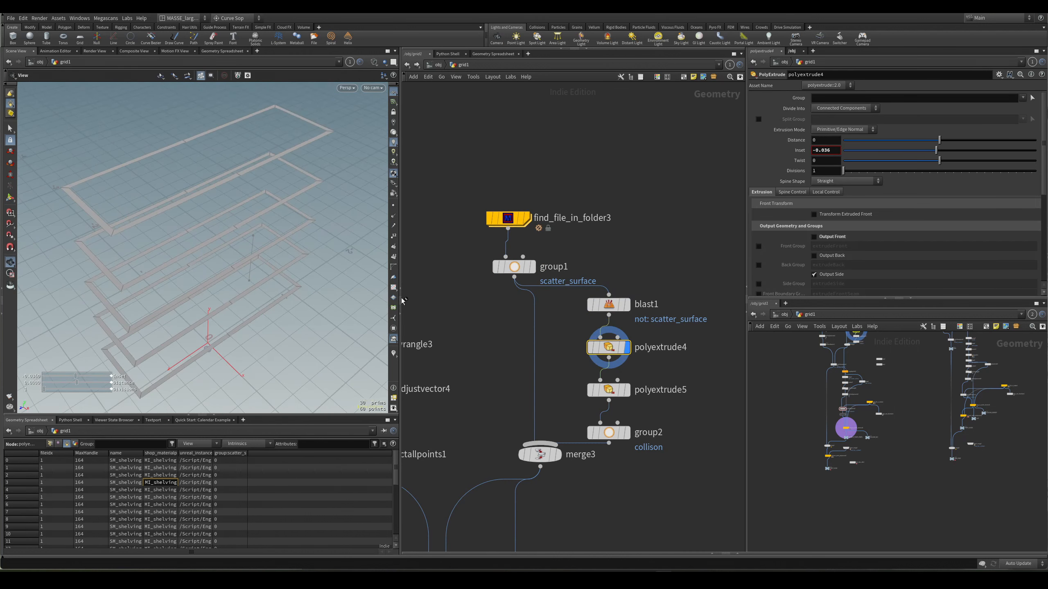
left_click(626, 389)
left_click(627, 432)
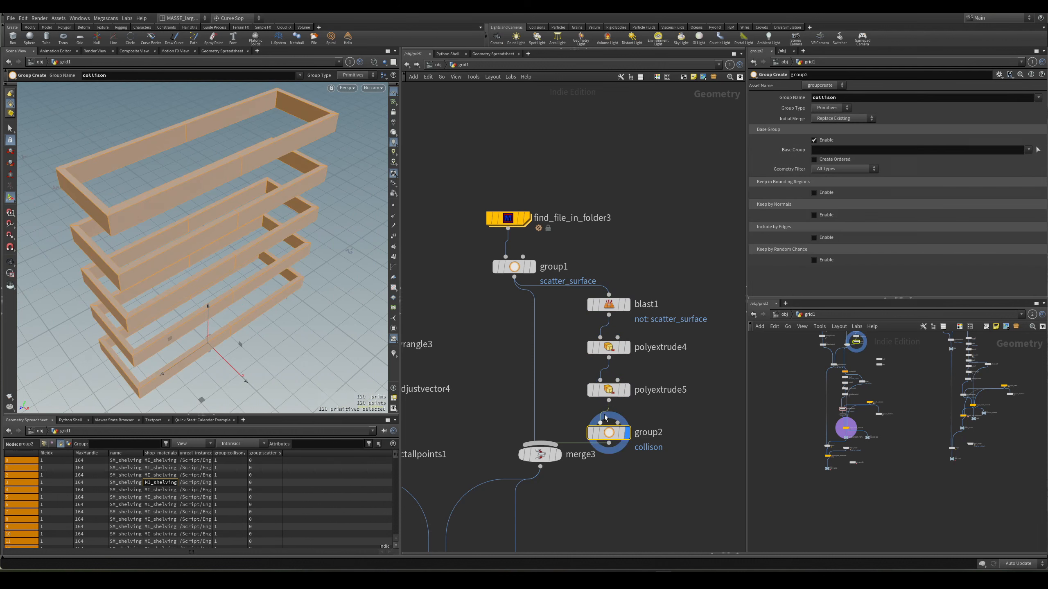
key("space")
left_click_drag(244, 192, 314, 159)
mouse_move(291, 289)
left_mouse_down()
mouse_move(271, 284)
mouse_move(289, 273)
left_mouse_up()
Step: Select find_file_in_folder3 and inspect the extruded collision walls around the shelves up close
left_click(509, 225)
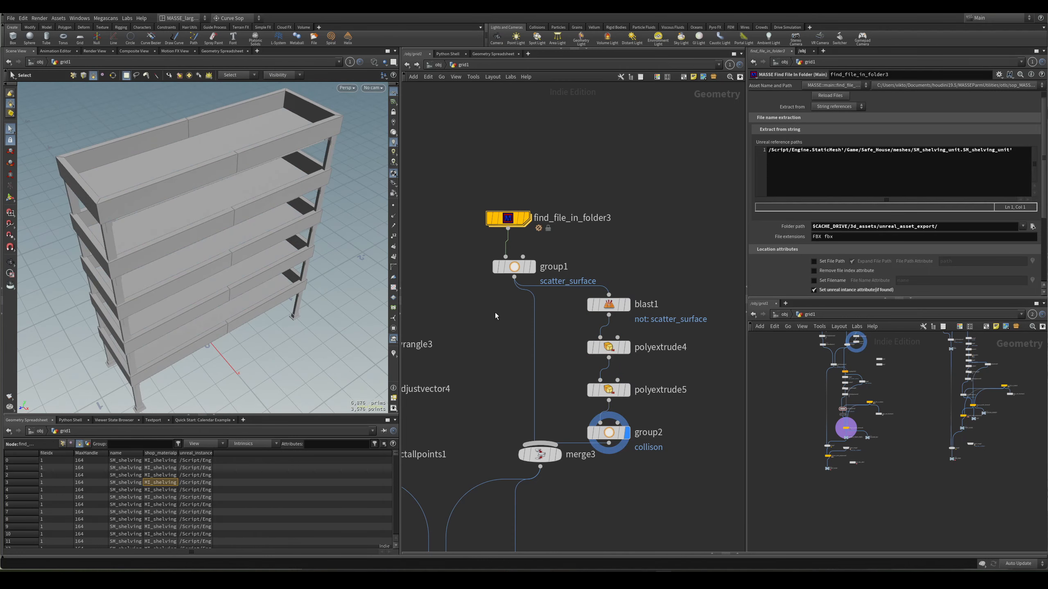
right_click_drag(287, 180, 323, 183, "alt")
left_click_drag(323, 183, 300, 121, "alt")
middle_click_drag(300, 122, 300, 193, "alt")
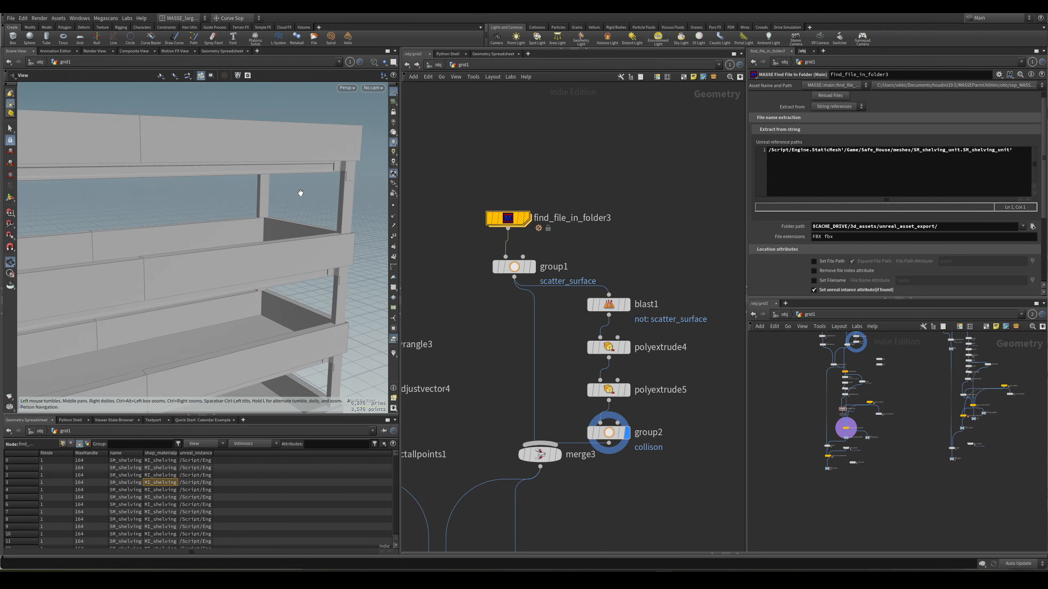
right_click_drag(306, 173, 370, 145, "alt")
left_click_drag(370, 145, 238, 185, "alt")
right_click_drag(239, 185, 307, 182, "alt")
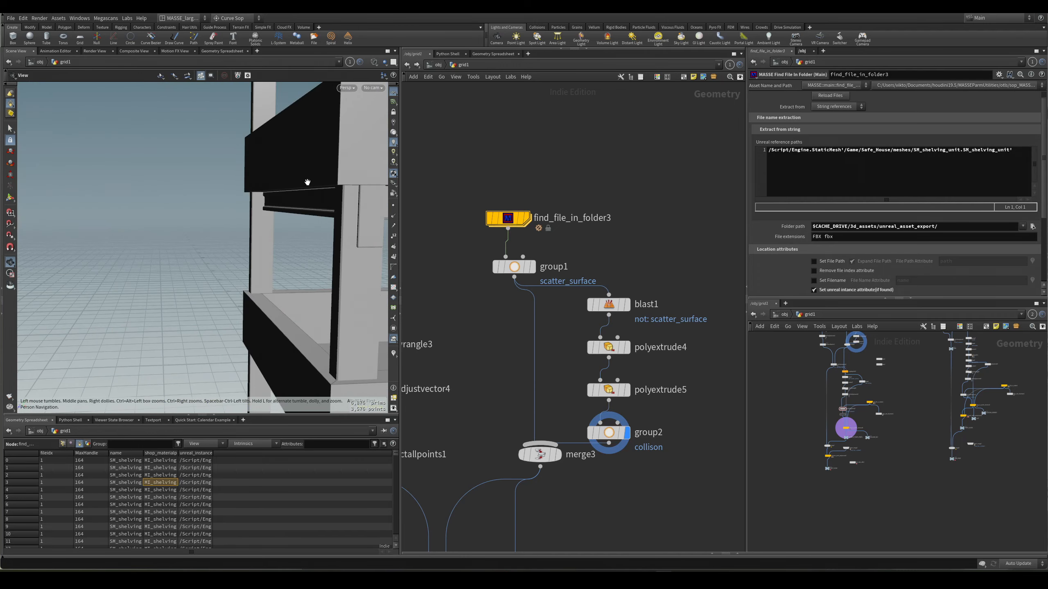
left_click_drag(307, 182, 180, 238, "alt")
scroll(484, 404, "down", 1)
Step: Display merge3 and examine the shelving unit combined with its collision walls in shaded and wireframe display
middle_click_drag(483, 404, 519, 372)
left_click(581, 412)
key("space+h")
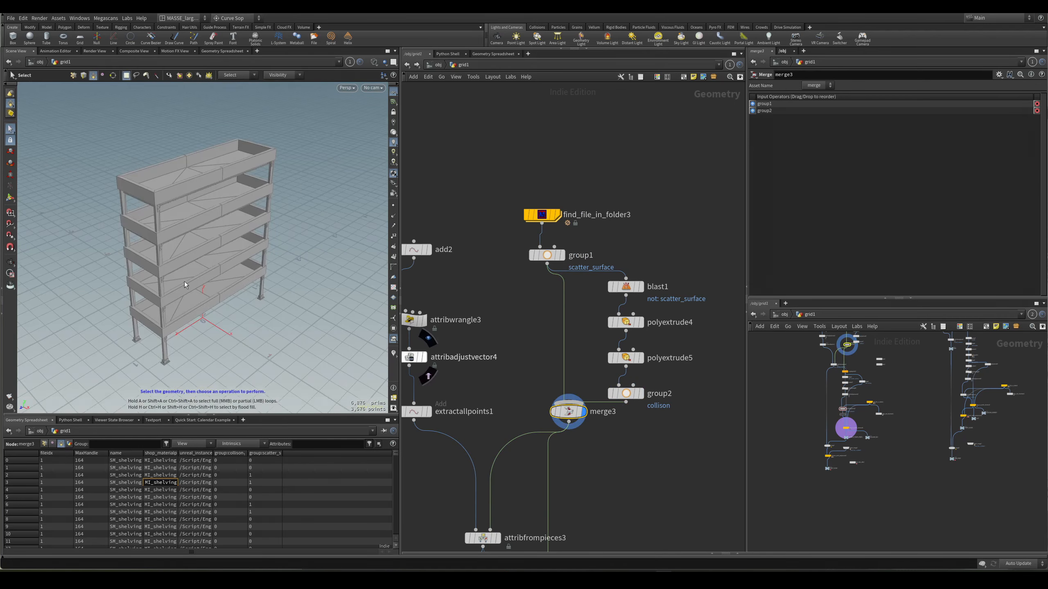
key("w")
left_click_drag(184, 285, 171, 230, "alt")
key("w")
scroll(171, 230, "up", 3)
Step: Display attribfrompieces3, the node fed by extractallpoints1 and merge3
scroll(516, 397, "down", 1)
middle_click_drag(516, 397, 558, 309)
scroll(566, 380, "up", 3)
middle_click_drag(566, 380, 626, 346)
left_click_drag(624, 347, 534, 454)
key("r")
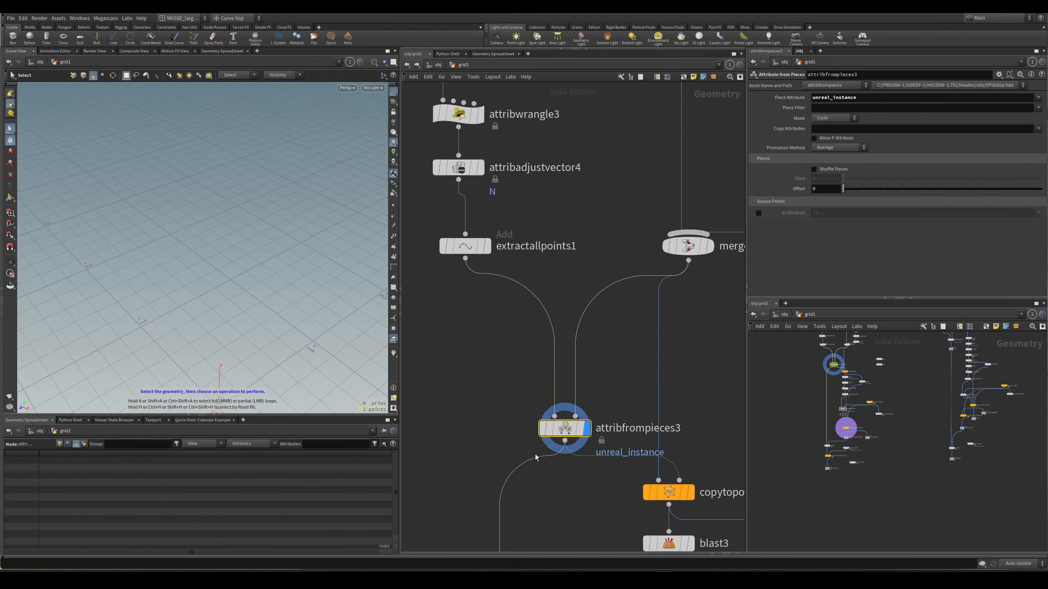
Step: Frame attribfrompieces3's point in the viewport and nudge the node slightly up in the network
key("space+h")
left_click(205, 249)
middle_click_drag(212, 239, 243, 232, "alt")
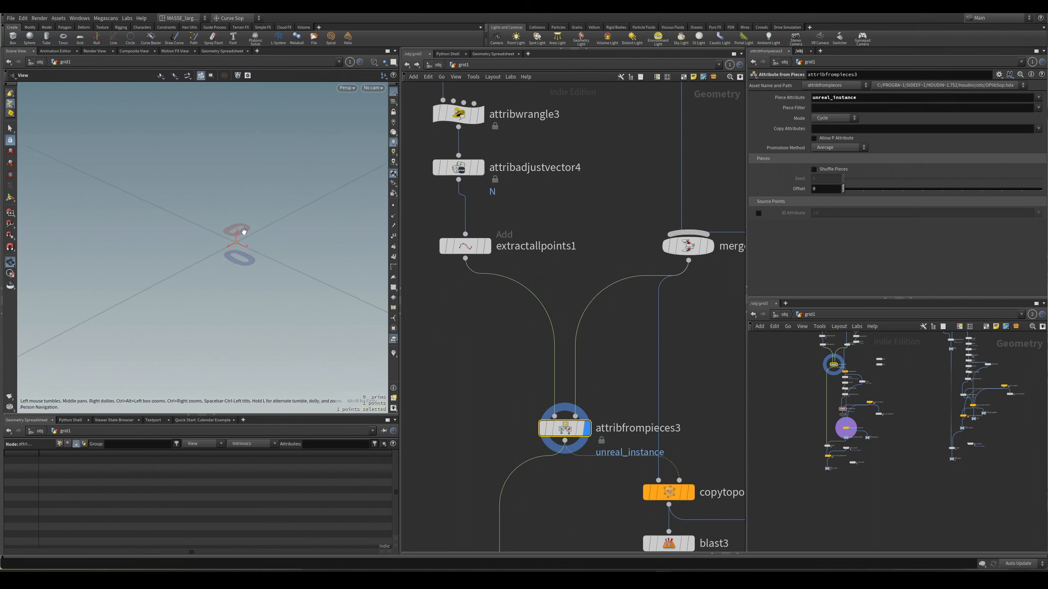
left_click_drag(244, 231, 222, 285, "alt")
scroll(161, 227, "down", 5)
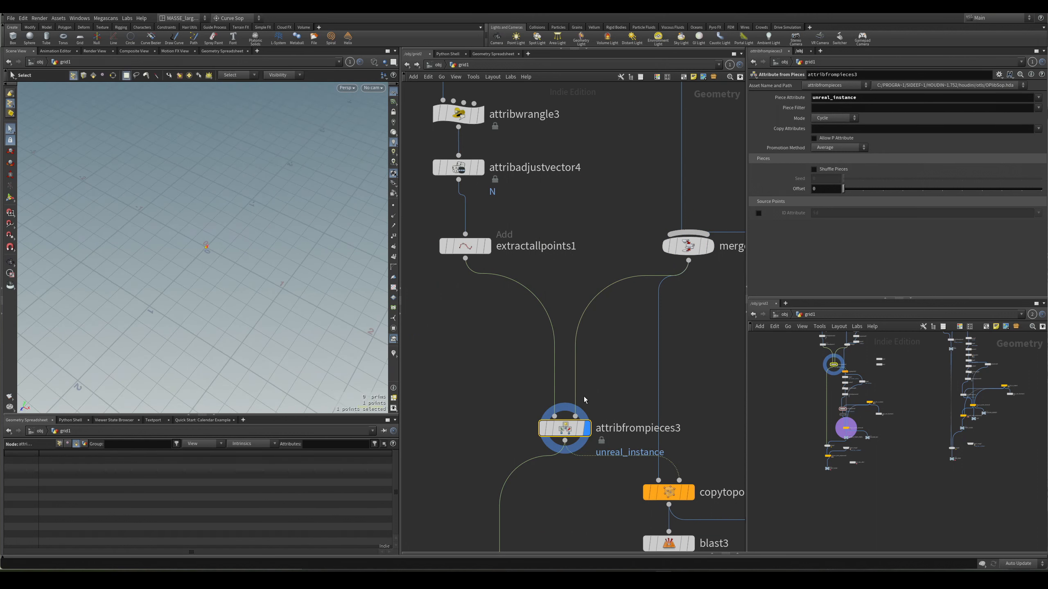
mouse_move(568, 429)
left_mouse_down()
mouse_move(495, 406)
mouse_move(573, 418)
left_mouse_up()
left_click(620, 391)
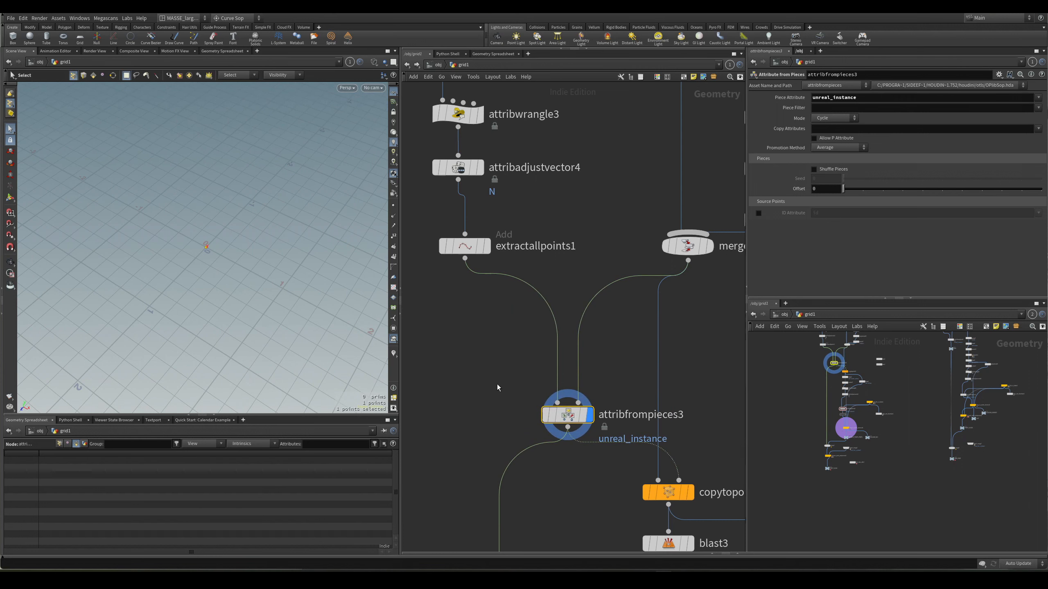
Step: Display add2 at the head of the point branch to show the source point
middle_click_drag(497, 385, 497, 382)
middle_click_drag(495, 317, 519, 378)
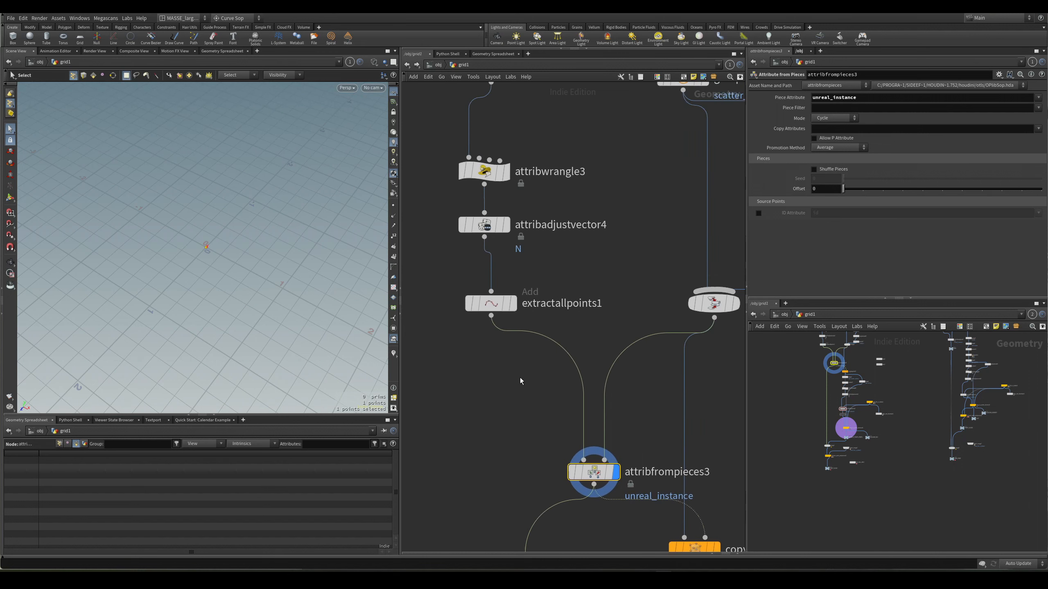
middle_click_drag(521, 330, 521, 393)
scroll(521, 393, "down", 3)
left_click_drag(552, 175, 510, 216)
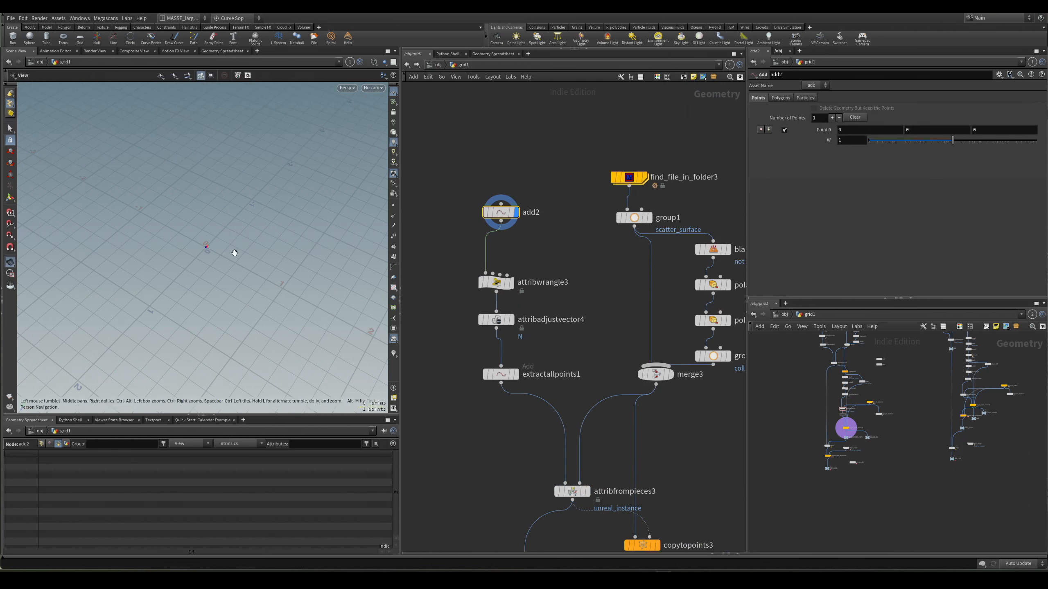
Step: Display attribwrangle3 and review its VEX lines that set the up, N and piece attributes
left_click_drag(457, 259, 533, 293)
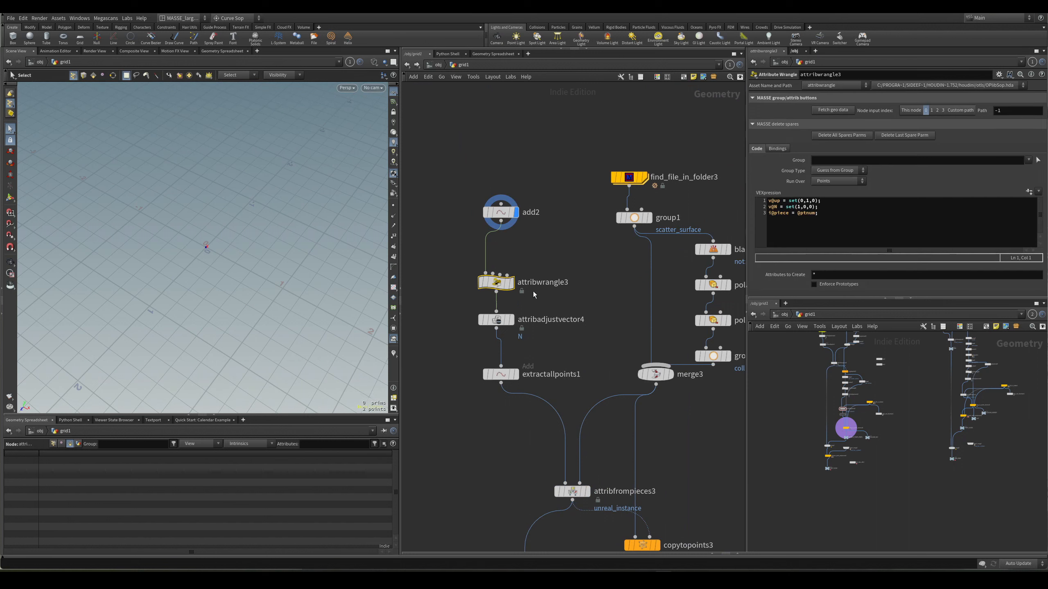
key("r")
left_click(818, 232)
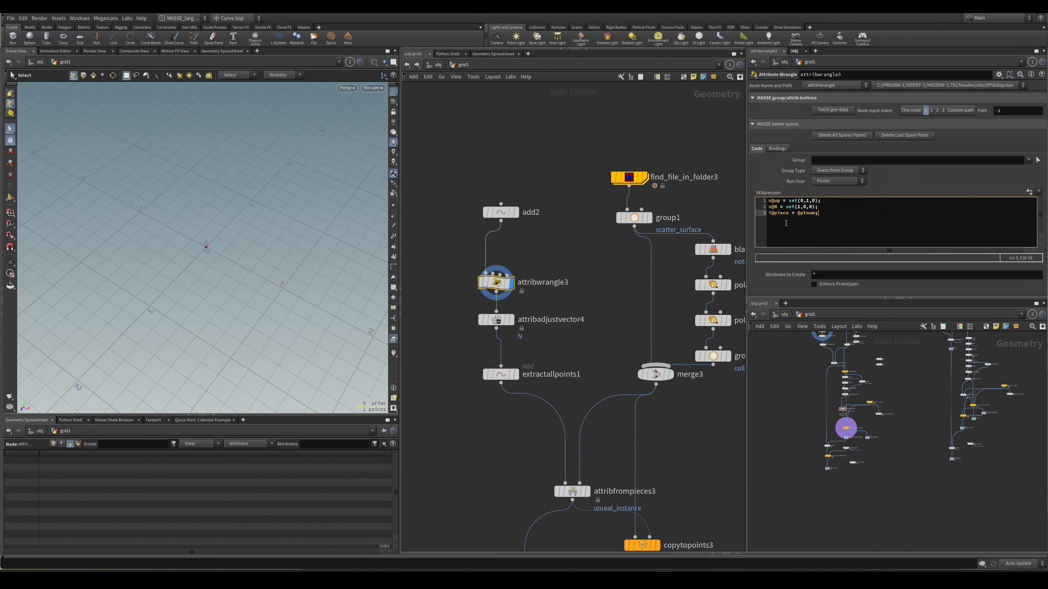
left_click_drag(822, 210, 769, 201)
left_click(812, 216)
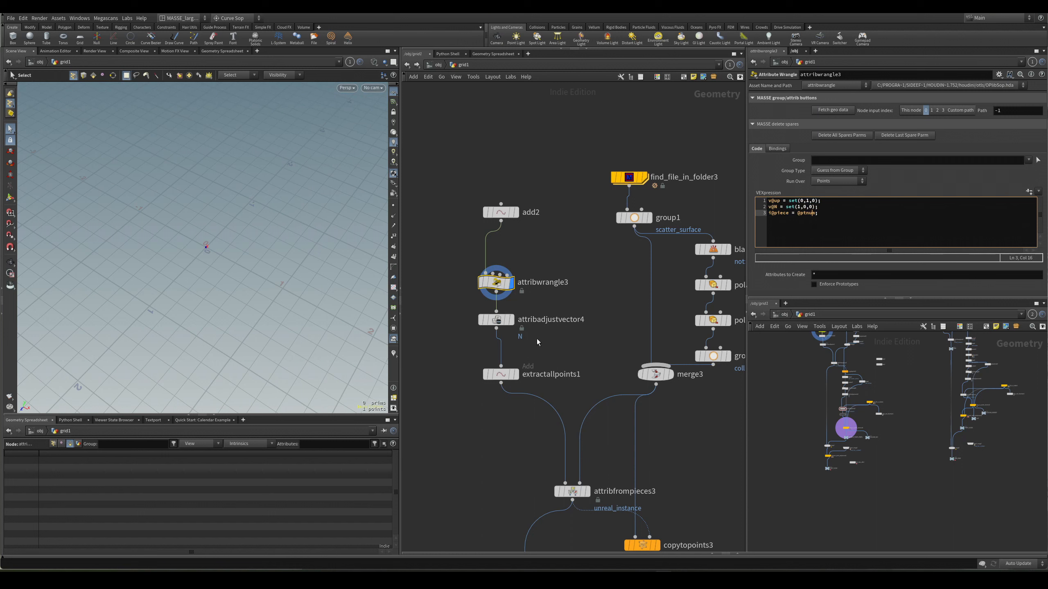
Step: Display attribadjustvector4, review its rotation settings, and bypass the node
left_click(499, 321)
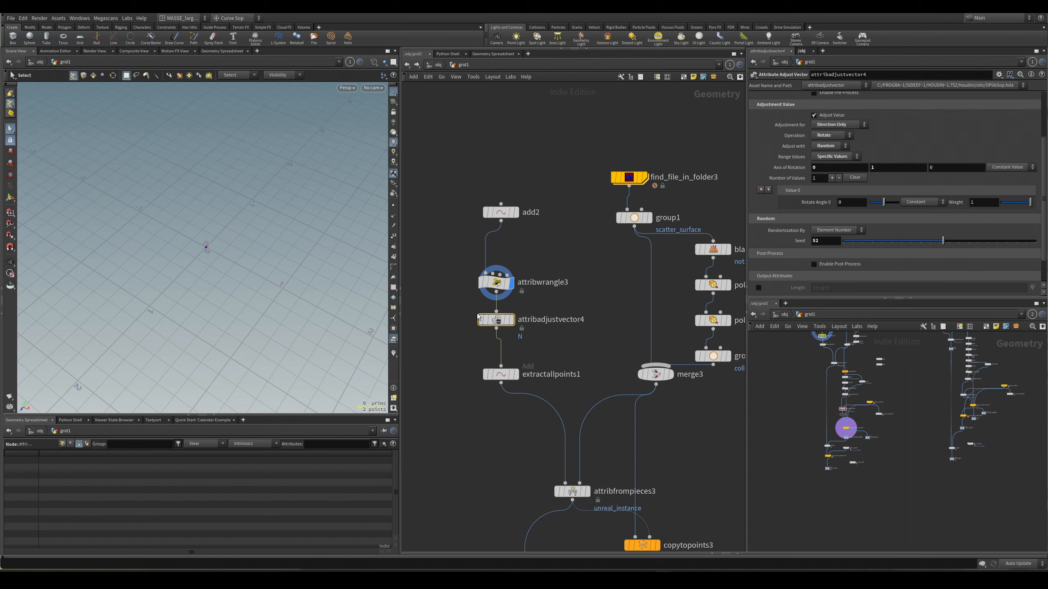
key("r")
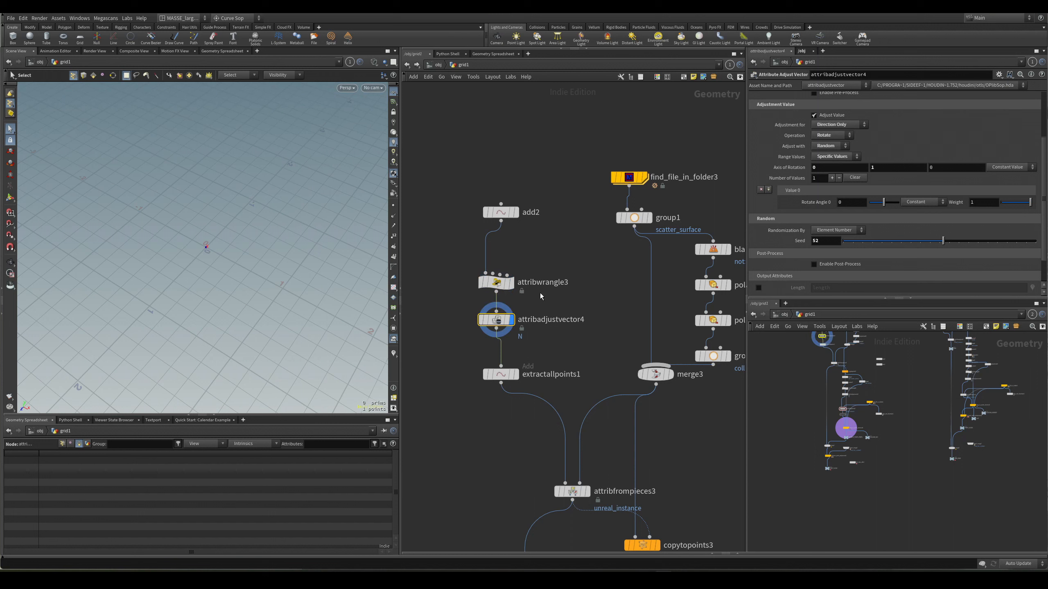
scroll(526, 328, "up", 3)
left_click(472, 305)
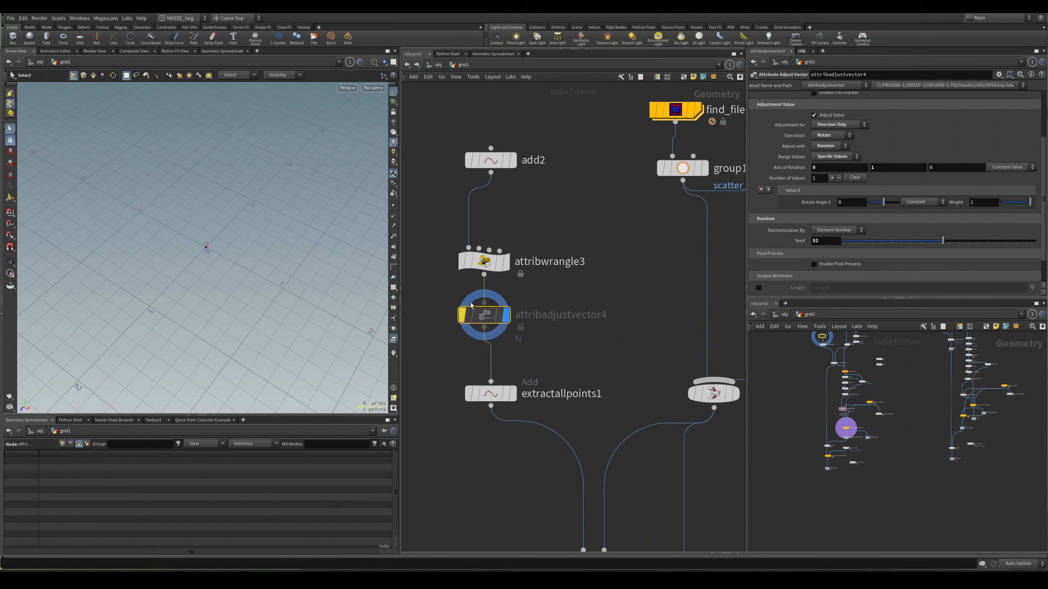
Step: Follow the point branch by displaying extractallpoints1 and the attribfrompieces3 node below it
left_click(475, 260)
left_click(481, 396)
key("r")
middle_click_drag(497, 449, 493, 265)
left_click_drag(513, 335, 594, 394)
key("r")
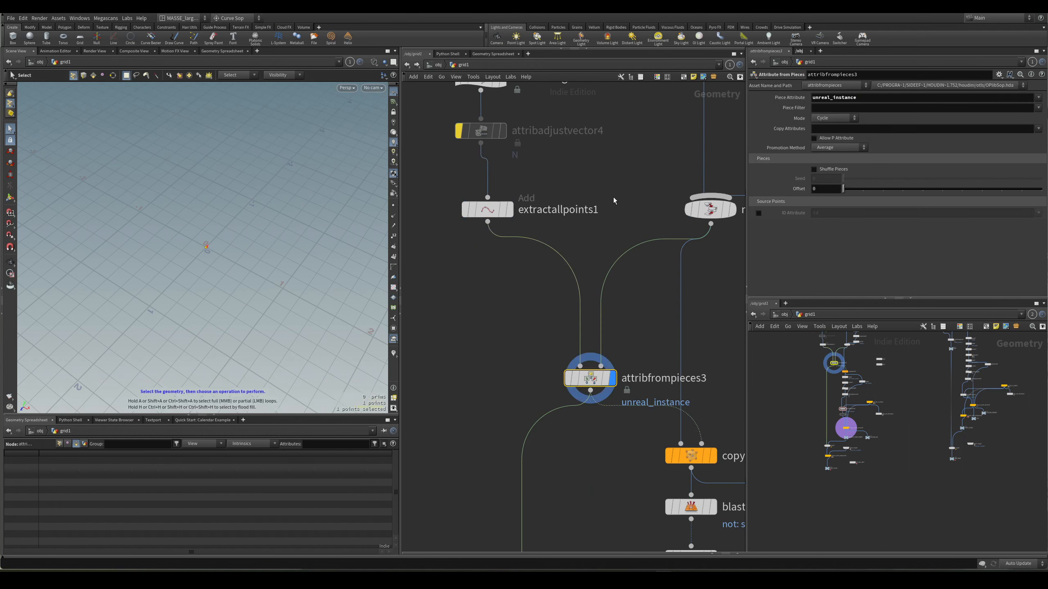
Step: Review the unreal_instance piece attribute of attribfrompieces3 and display merge3 as the source of the pieces
middle_click_drag(613, 197, 489, 299)
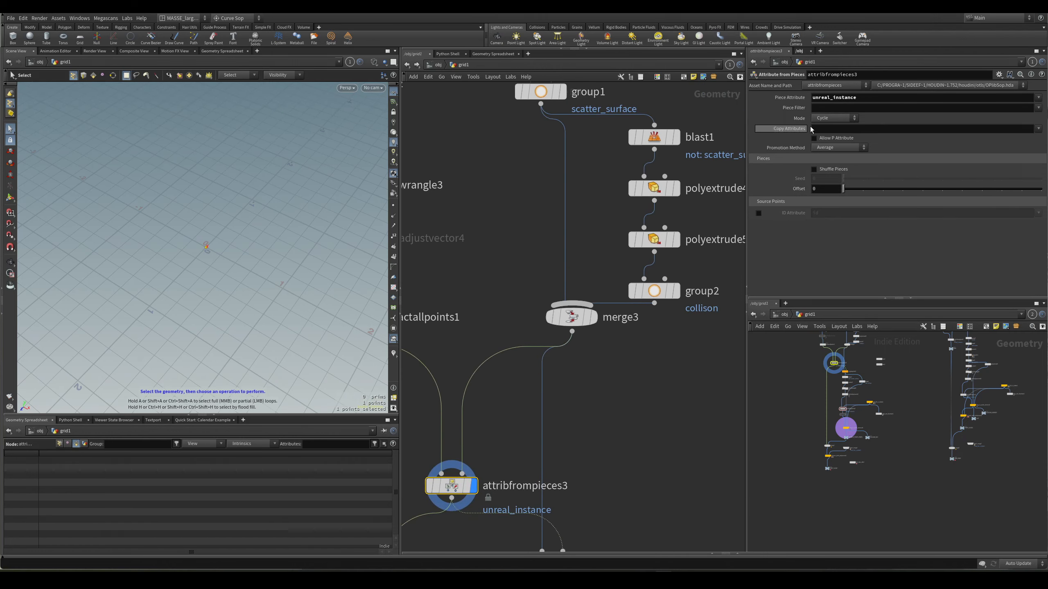
left_click_drag(863, 98, 805, 103)
left_click(542, 284)
left_click(572, 317)
key("r")
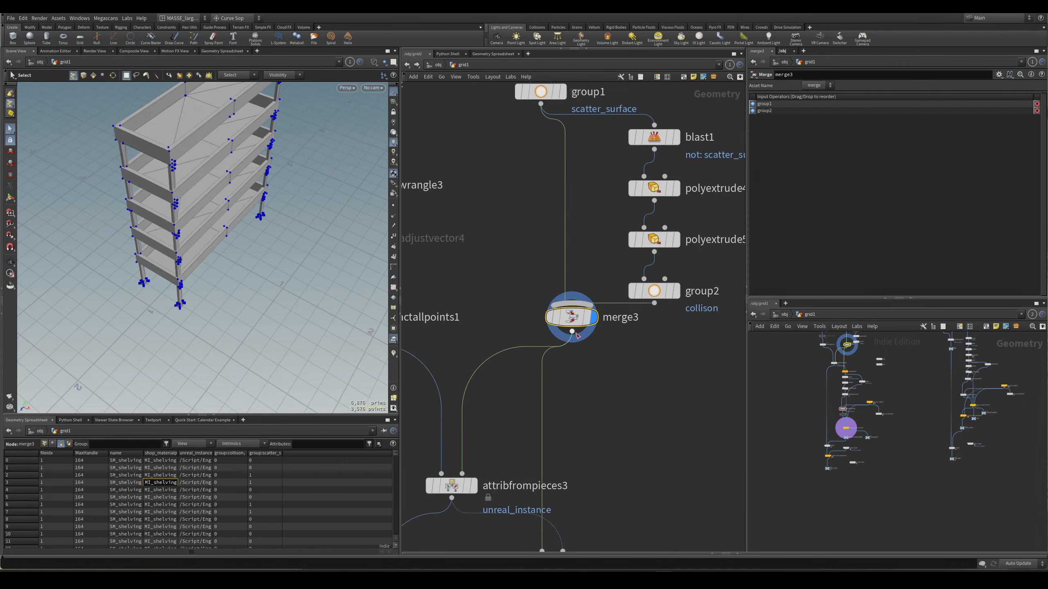
Step: Display attribfrompieces3 and review its available Mode options, keeping Cycle
middle_click_drag(473, 456, 527, 364)
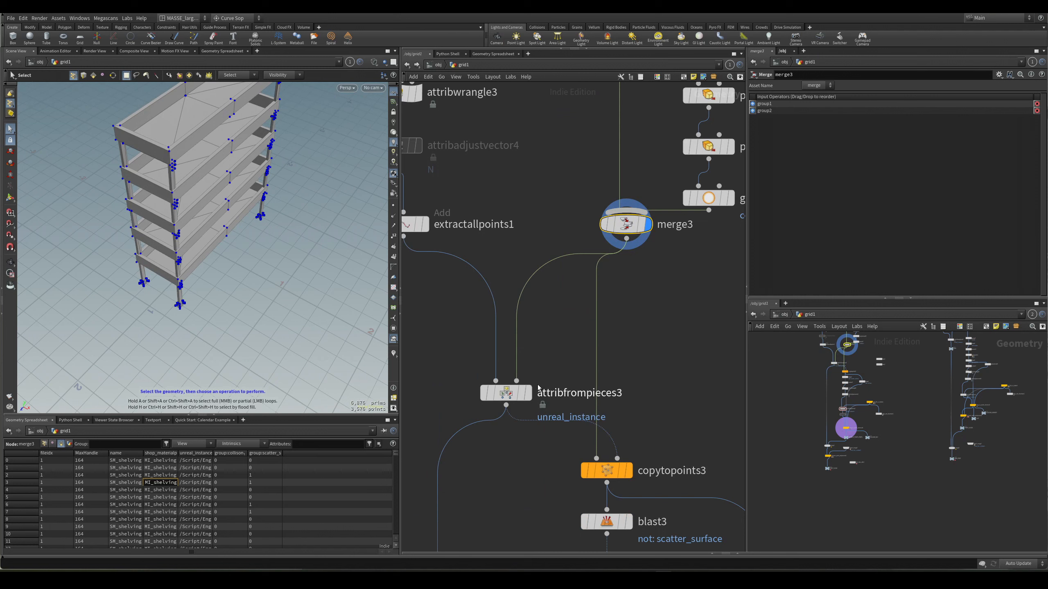
left_click(528, 392)
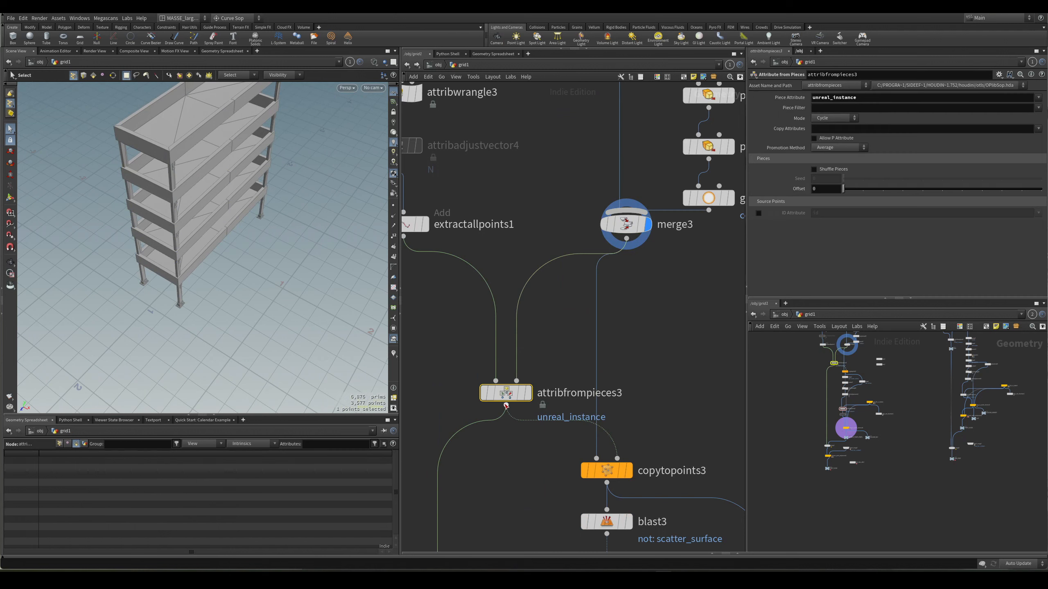
left_click(851, 119)
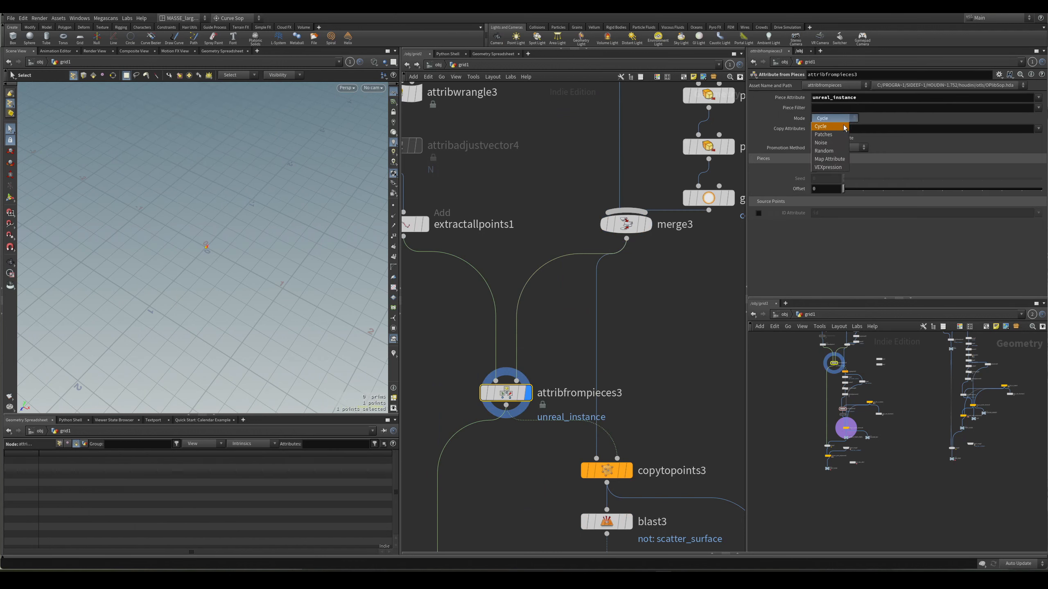
left_click(844, 128)
Step: Compare the points of extractallpoints1 and attribfrompieces3, widening the unreal_instance column in the spreadsheet to read the full mesh path
middle_click_drag(558, 174, 644, 259)
left_click(510, 310)
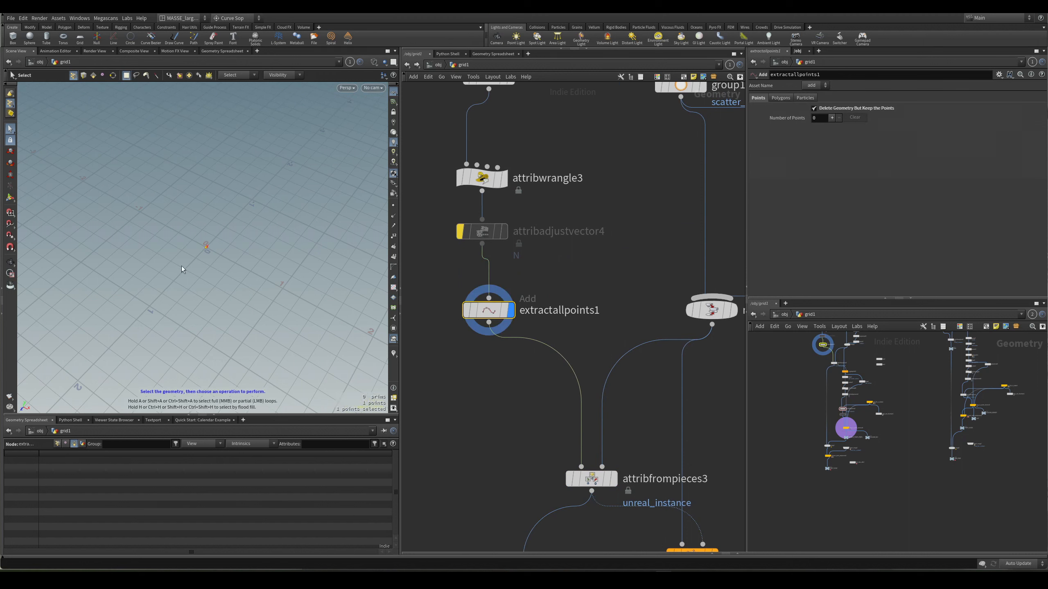
left_click(614, 479)
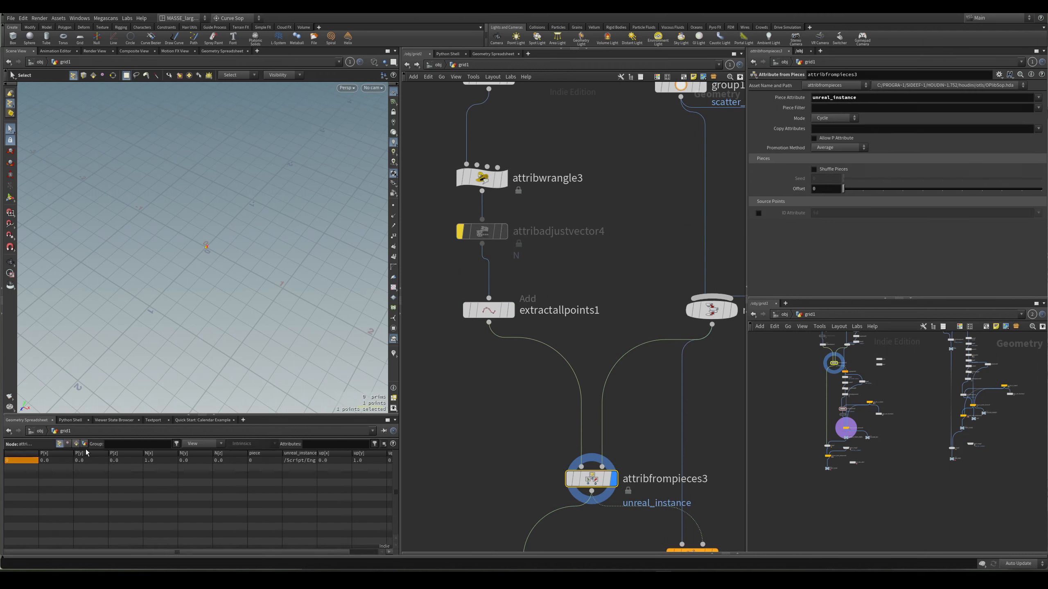
left_click_drag(324, 553, 354, 552)
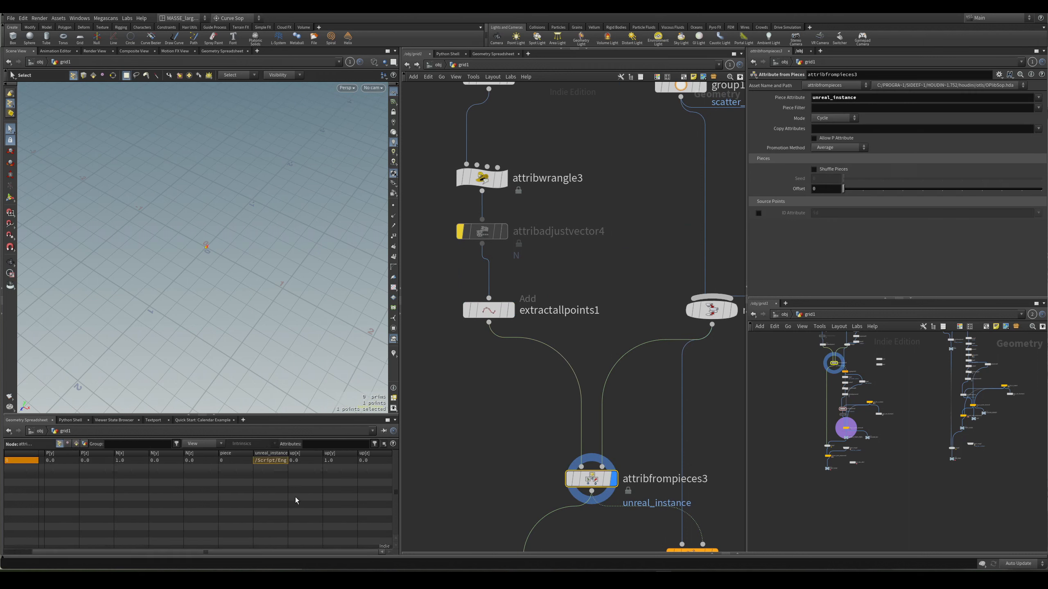
left_click_drag(288, 453, 524, 455)
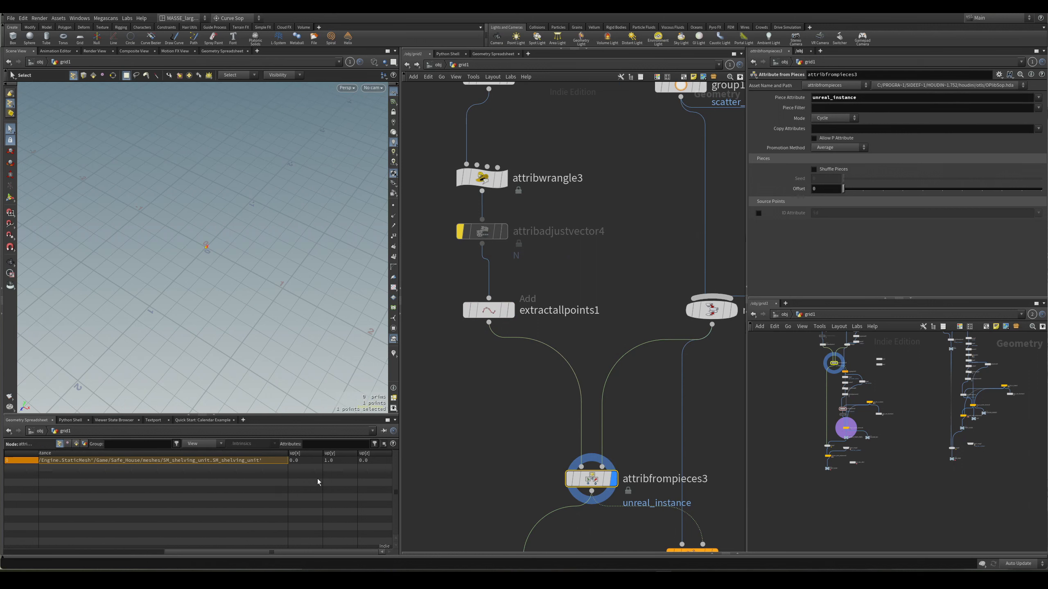
middle_click_drag(539, 472, 541, 463)
middle_click_drag(690, 358, 673, 268)
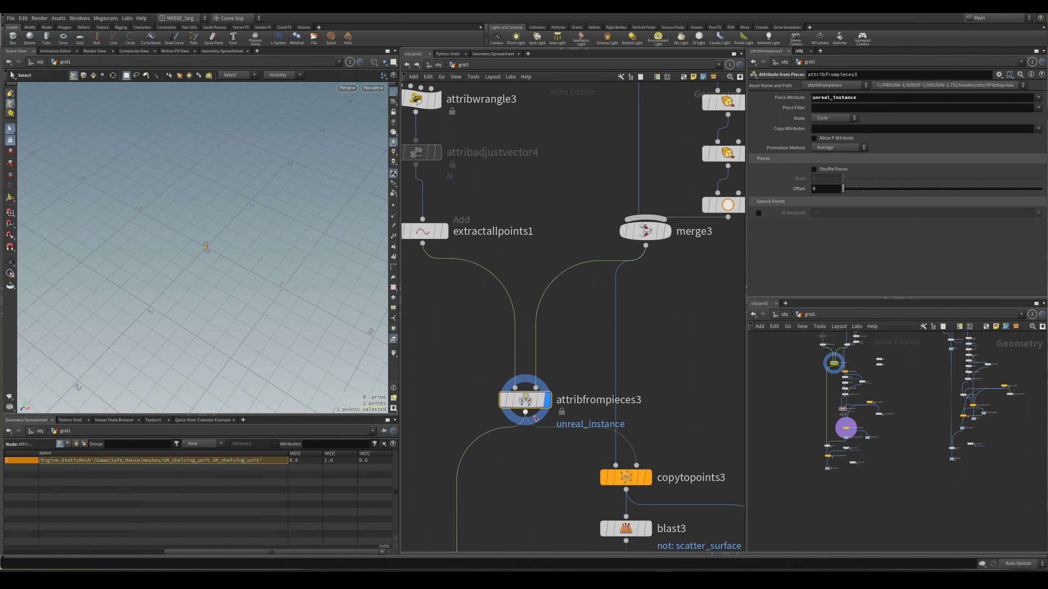
left_click(255, 460)
Step: Display copytopoints3, examine the copied shelving unit, and look back over the nodes feeding it
middle_click_drag(449, 348, 489, 276)
scroll(490, 289, "down", 2)
left_click(629, 371)
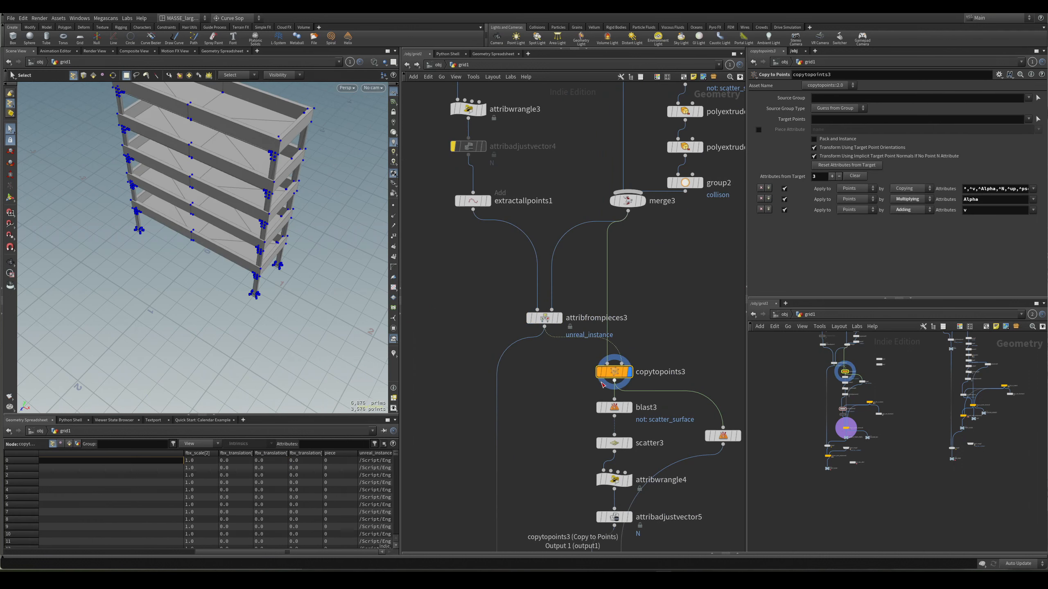
left_click_drag(244, 228, 162, 240, "alt")
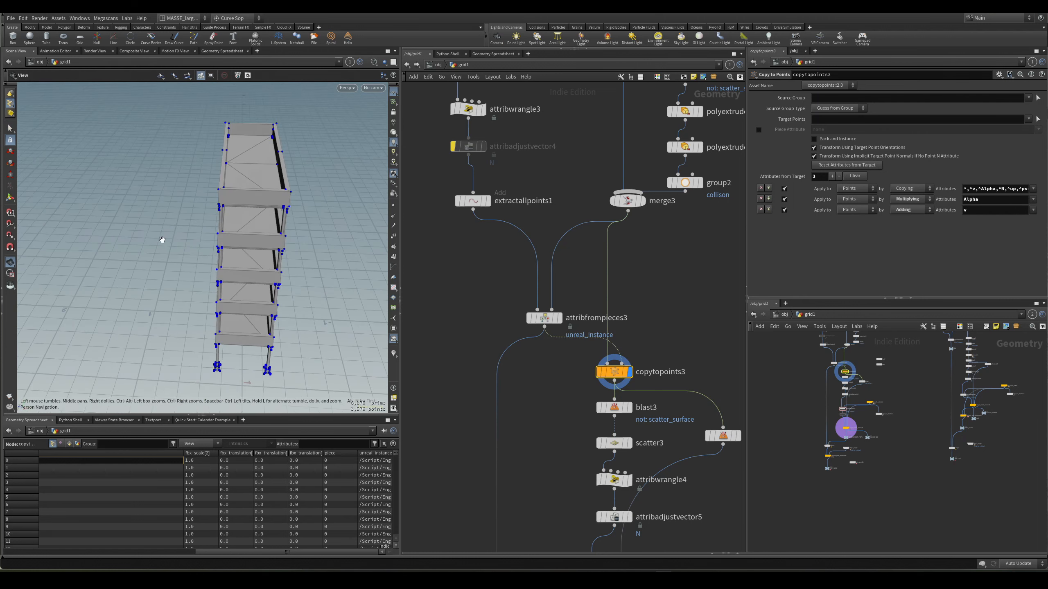
scroll(671, 346, "up", 1)
middle_click_drag(671, 346, 719, 433)
scroll(719, 433, "down", 2)
left_click(591, 208)
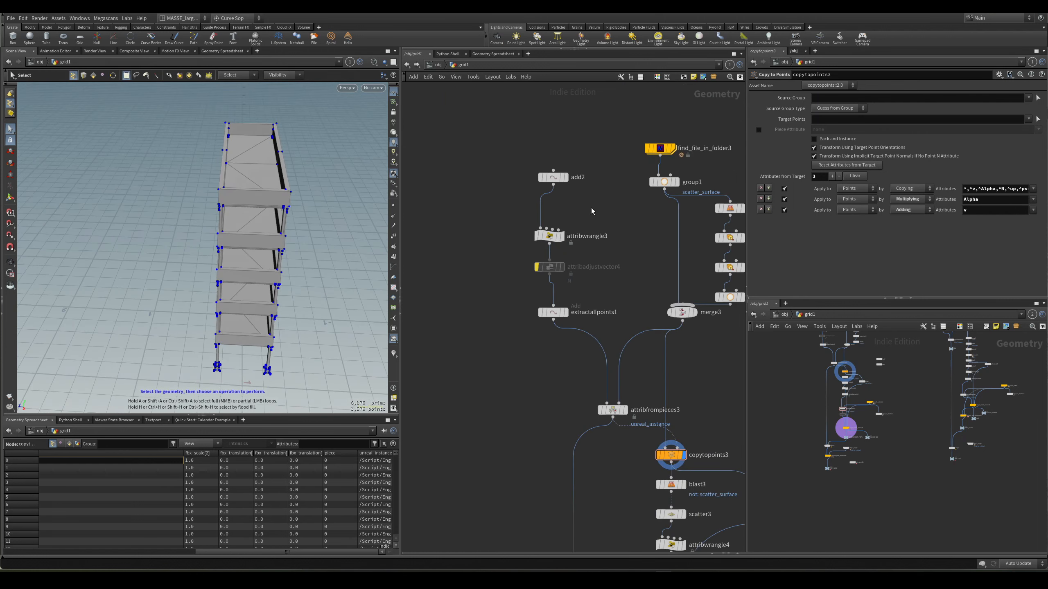
Step: Add a Grid node beside add2 and set it to 4 rows and 4 columns
key("Tab")
type("gr")
key("Return")
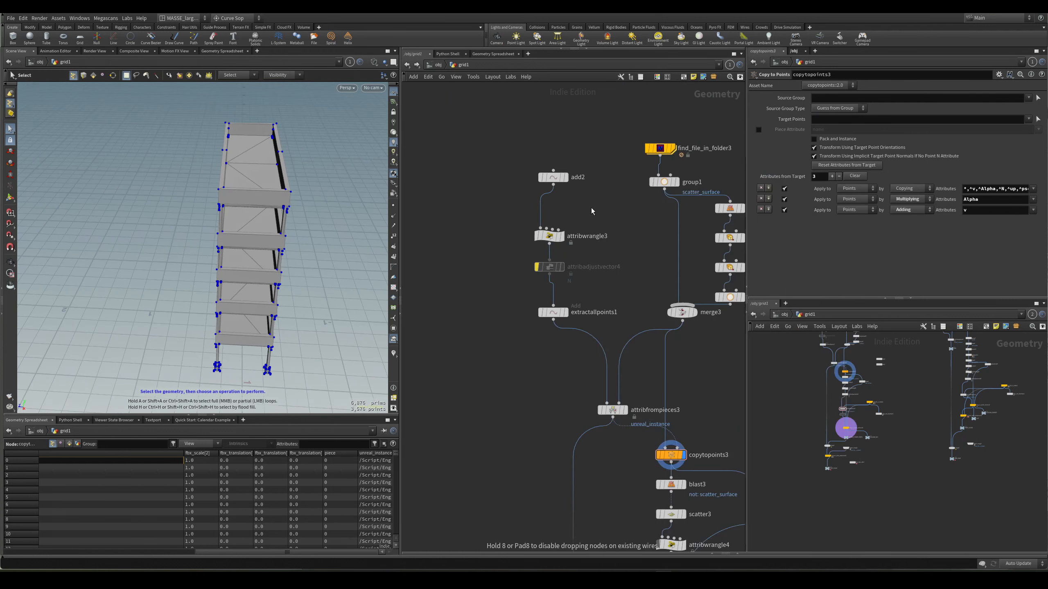
left_click(592, 208)
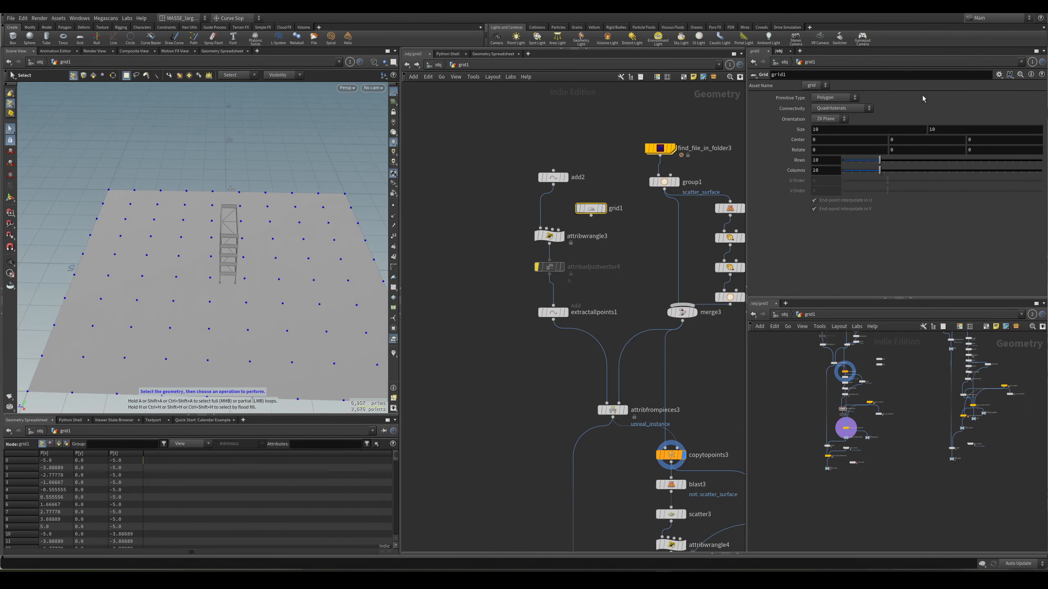
left_click_drag(880, 160, 856, 160)
left_click_drag(880, 170, 855, 169)
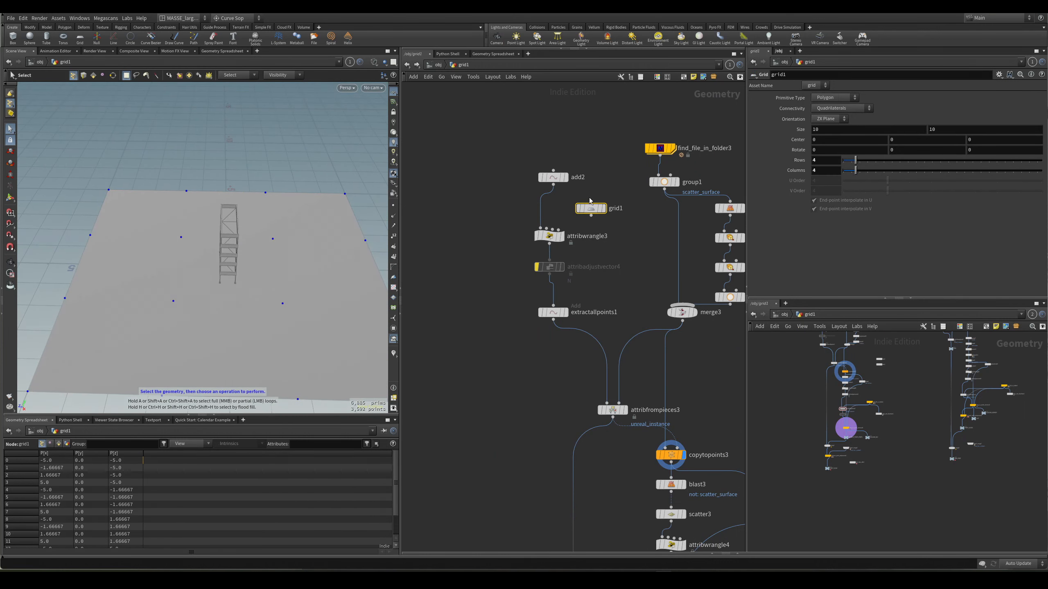
Step: Connect grid1 to attribwrangle3 in place of add2
scroll(591, 207, "up", 1)
left_click_drag(591, 216, 530, 233)
scroll(504, 221, "down", 1)
key("space")
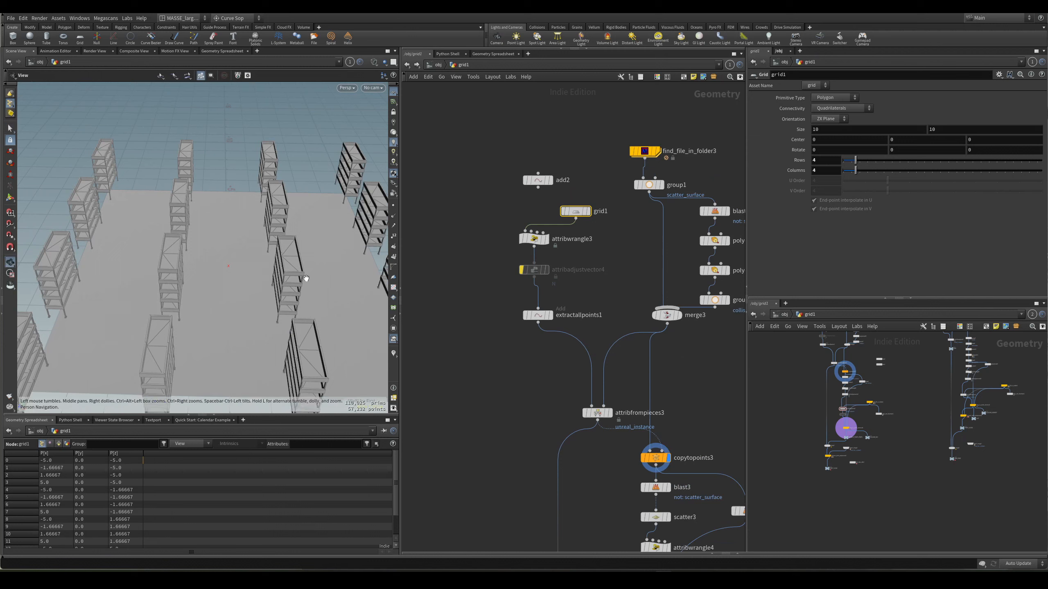
Step: Select copytopoints3 and examine the shelving units copied onto the grid points
middle_click_drag(692, 434, 685, 354)
left_click(651, 378)
left_click_drag(355, 278, 275, 268, "alt")
key("3")
scroll(598, 387, "up", 2)
middle_click_drag(598, 387, 506, 381)
scroll(532, 391, "down", 1)
scroll(573, 383, "up", 1)
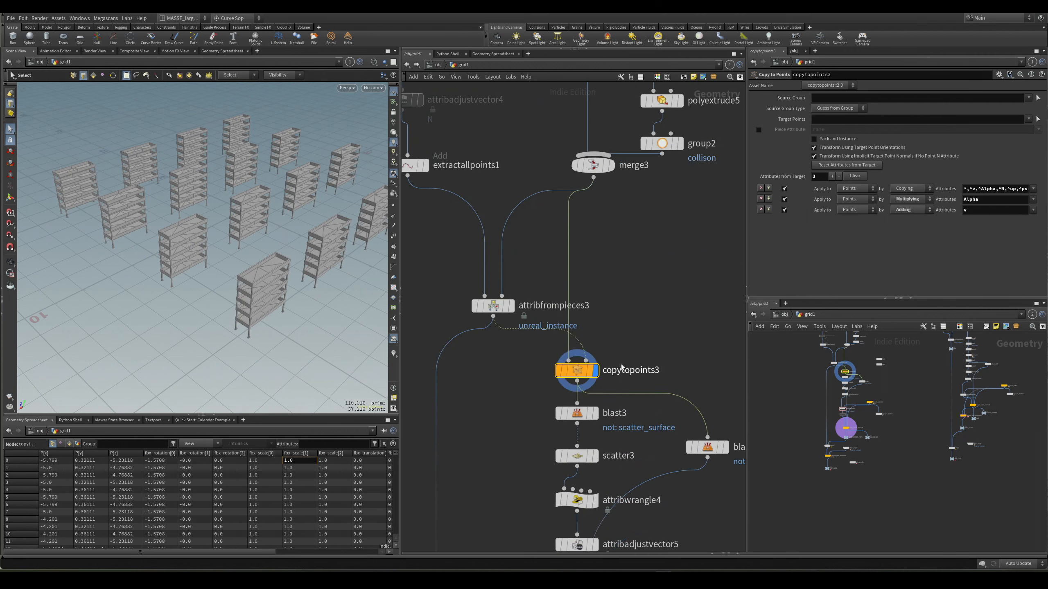
Step: Display attribfrompieces3 and review the grid points in the viewport and spreadsheet
middle_click_drag(511, 365, 568, 367)
left_click(569, 308)
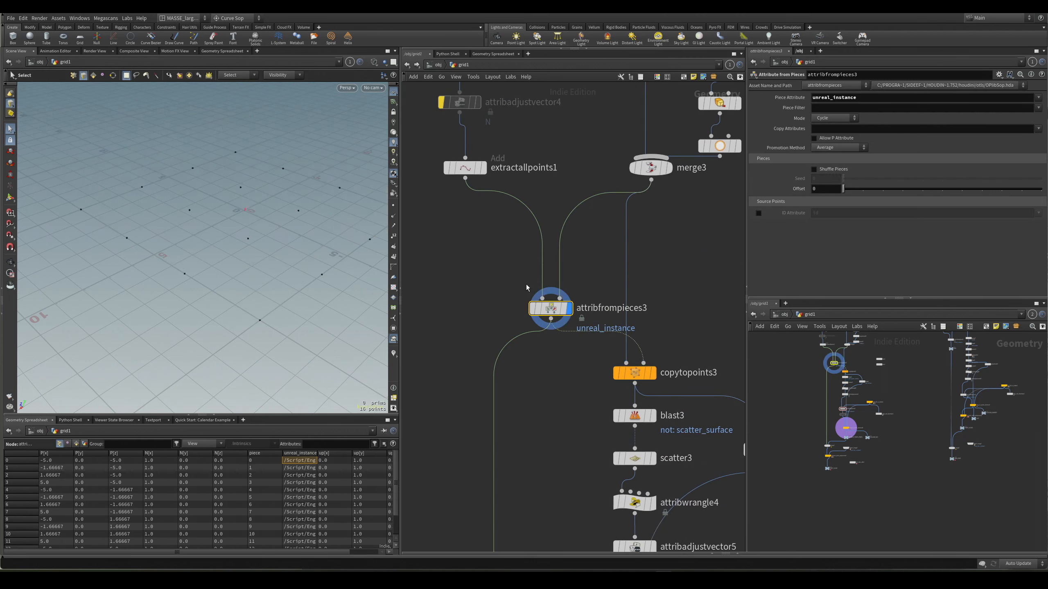
scroll(564, 387, "down", 2)
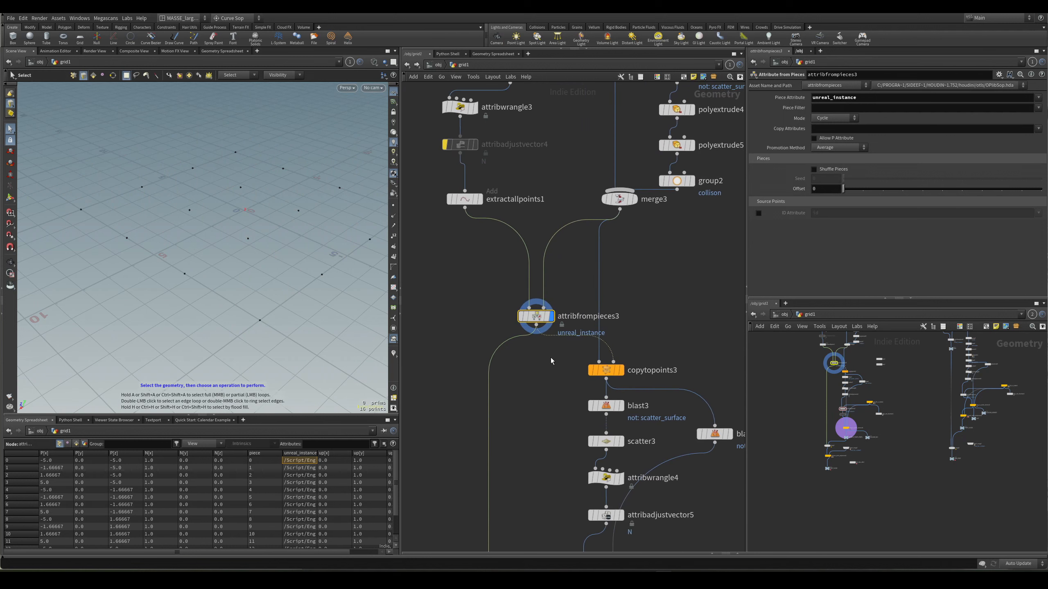
Step: Reconnect add2 to attribwrangle3 in place of grid1 and display copytopoints3
middle_click_drag(459, 229, 492, 338)
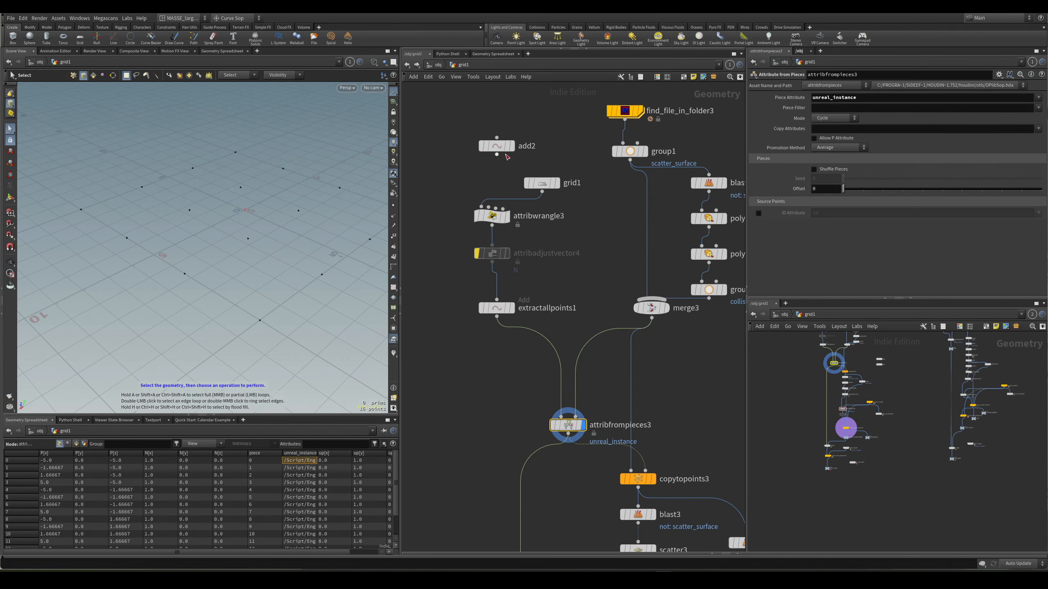
left_click_drag(497, 155, 489, 229)
left_click(496, 146)
key("r")
middle_click_drag(500, 394, 488, 291)
left_click_drag(512, 301, 557, 347)
key("r")
left_click_drag(568, 389, 658, 344)
key("r")
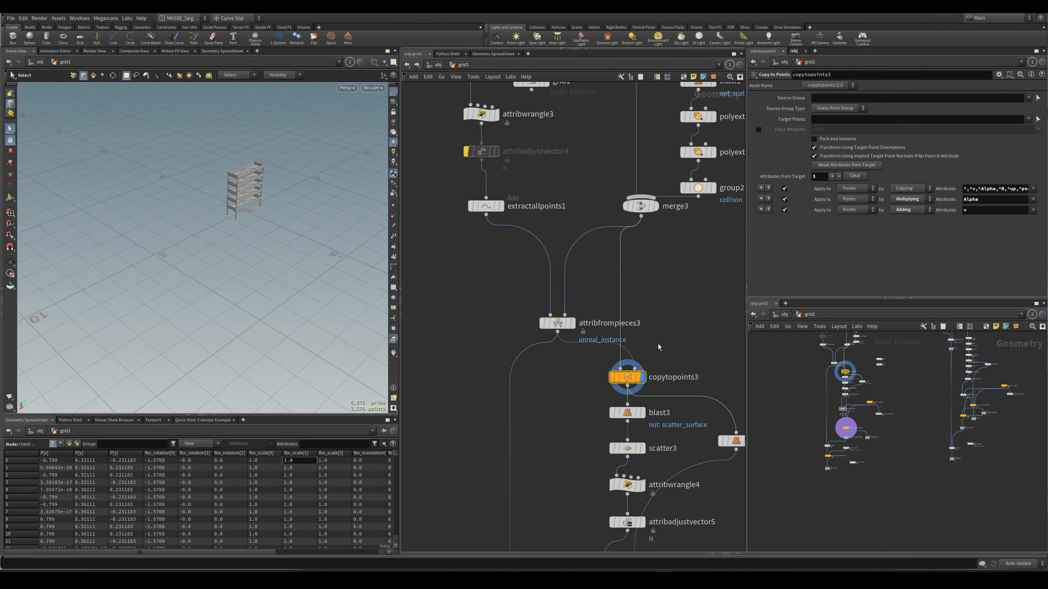
Step: Frame the single shelving unit and examine its structure in wireframe and shaded display
key("space+g")
key("w")
key("s")
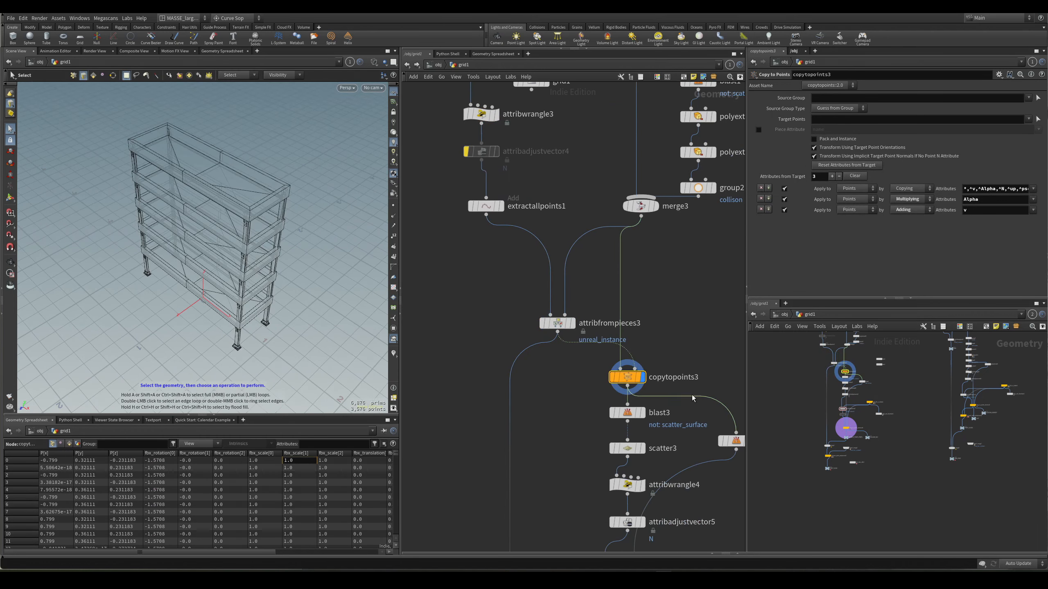
scroll(691, 396, "up", 2)
left_click_drag(306, 272, 300, 241, "alt")
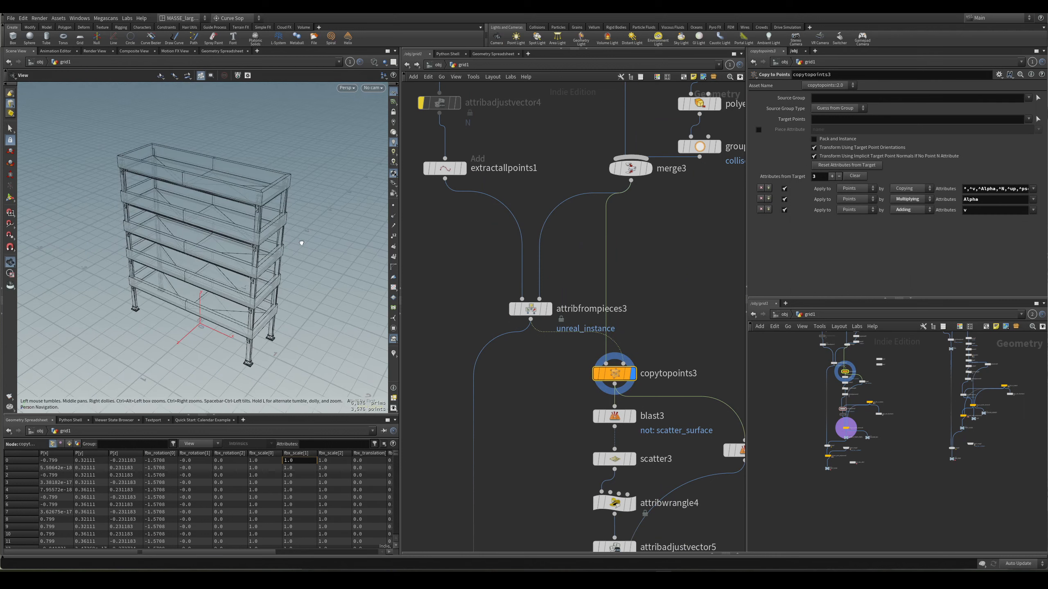
key("w")
Step: Select attribadjustvector4 above extractallpoints1 and take it off bypass
mouse_move(471, 263)
middle_mouse_down()
mouse_move(516, 350)
mouse_move(507, 397)
mouse_move(488, 355)
middle_mouse_up()
scroll(472, 359, "down", 2)
left_click(478, 226)
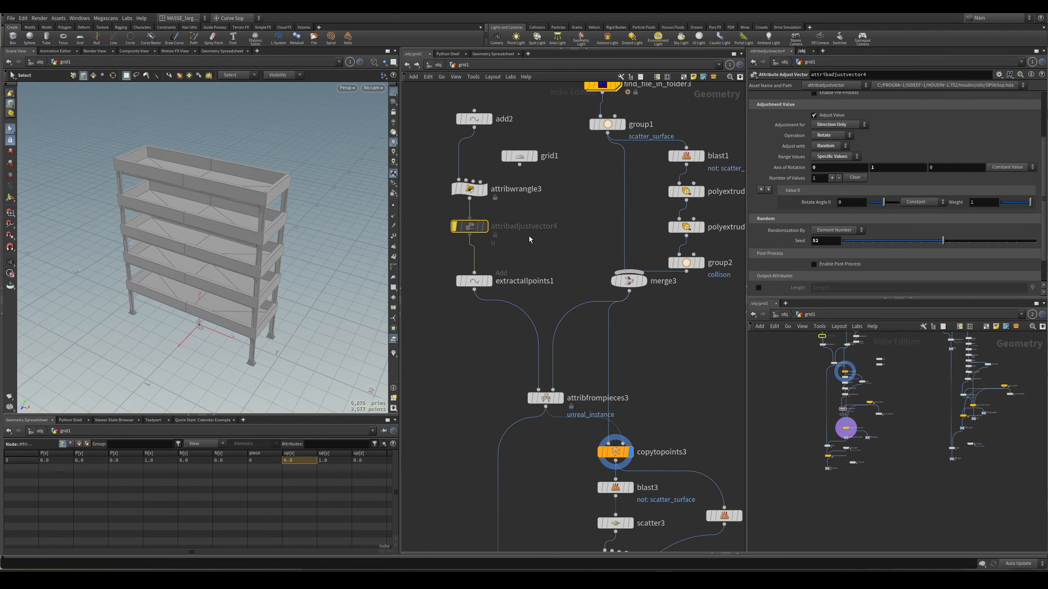
middle_click_drag(655, 421, 608, 435)
middle_click_drag(636, 367, 620, 335)
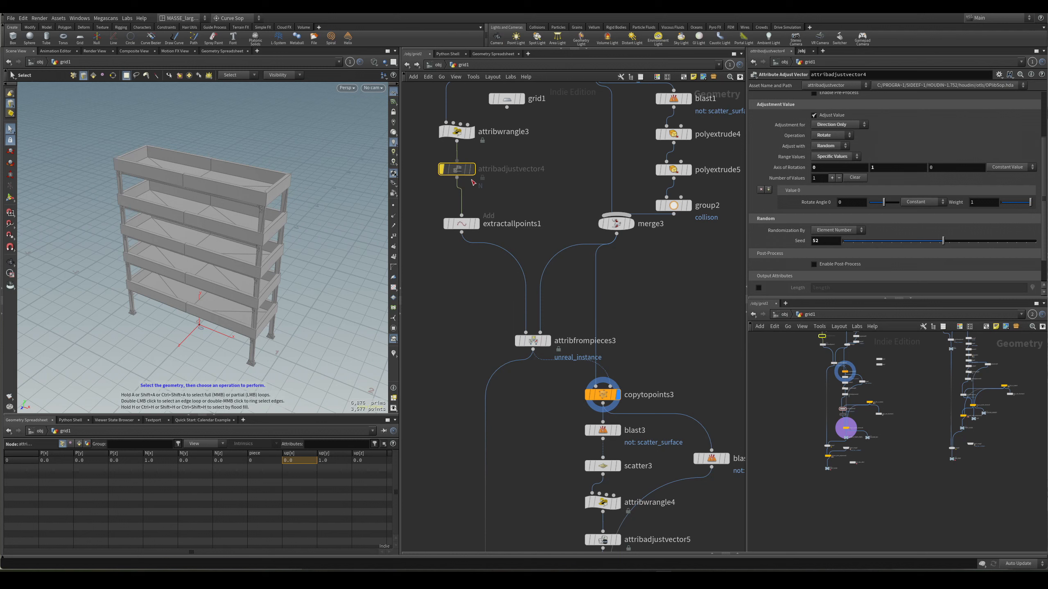
key("q")
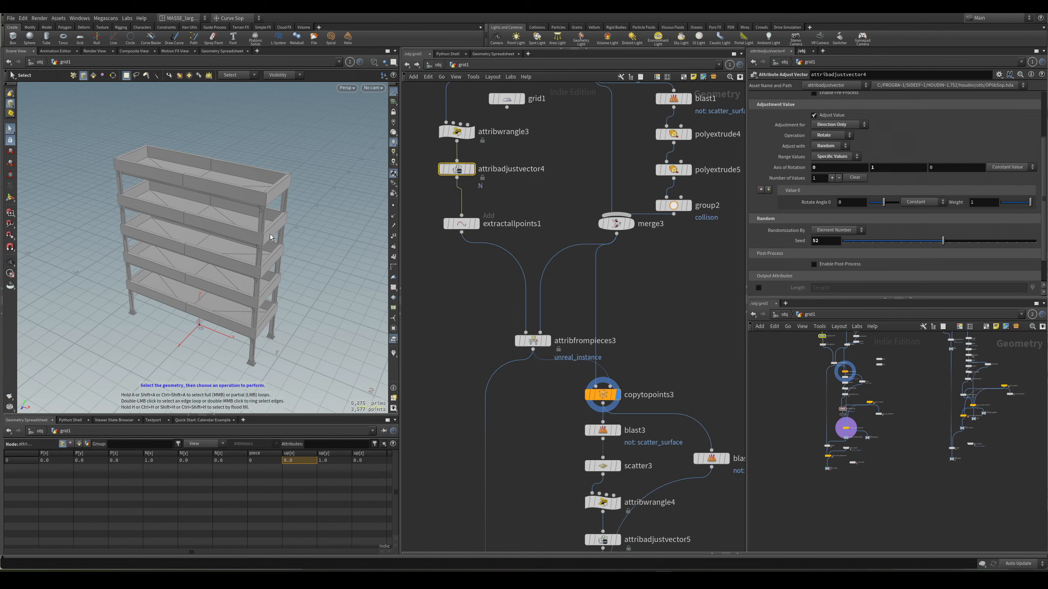
Step: Try rotating the shelving unit with attribadjustvector4, then set its Rotate Angle 0 to 90
left_click_drag(884, 202, 883, 202)
middle_click(859, 204, "ctrl")
middle_click_drag(518, 155, 532, 175)
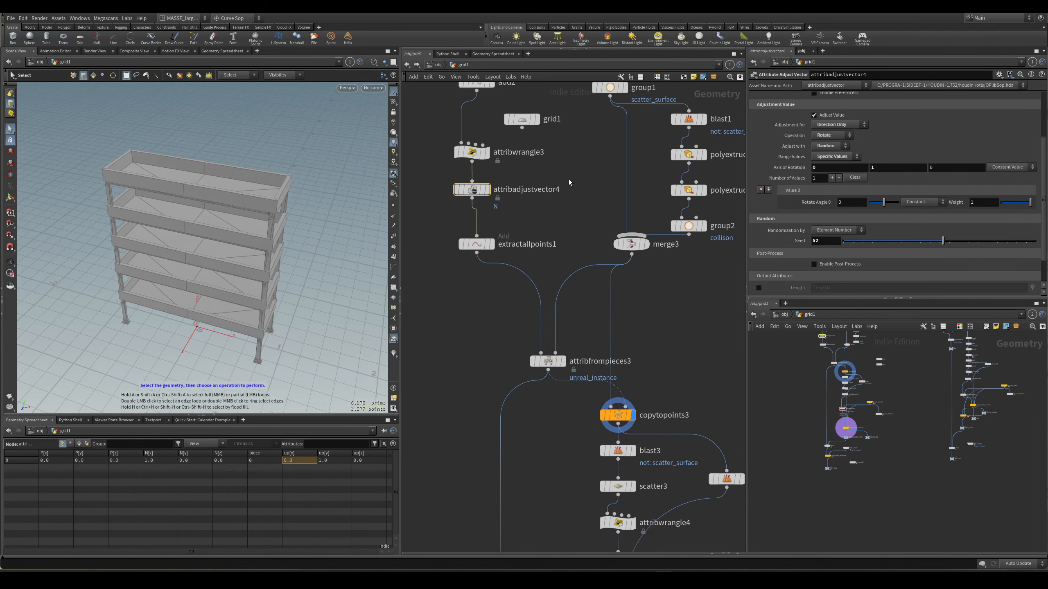
mouse_move(884, 202)
left_mouse_down()
mouse_move(899, 212)
mouse_move(847, 208)
mouse_move(891, 207)
left_mouse_up()
middle_click(848, 207, "ctrl")
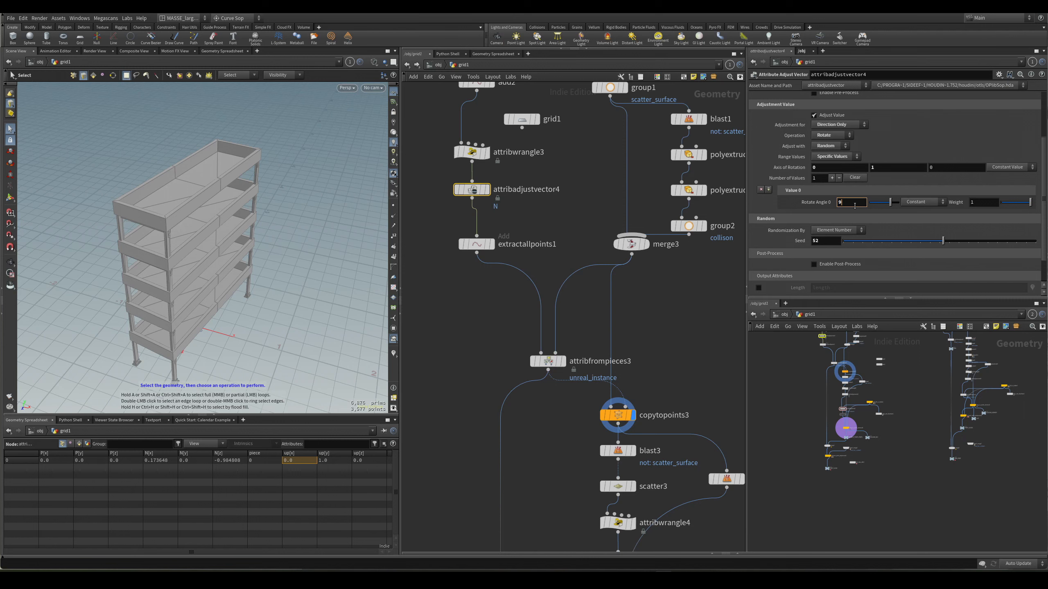
key("Return")
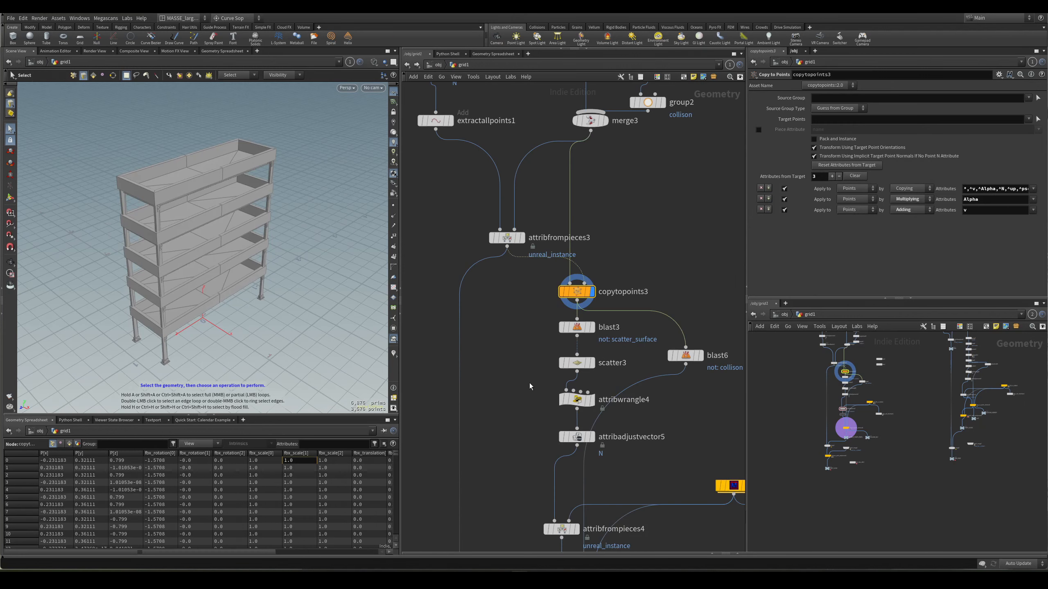
Step: Examine the rotated shelving unit of copytopoints3 up close in shaded and wireframe display
middle_click_drag(504, 332, 503, 363)
left_click_drag(297, 256, 217, 225, "alt")
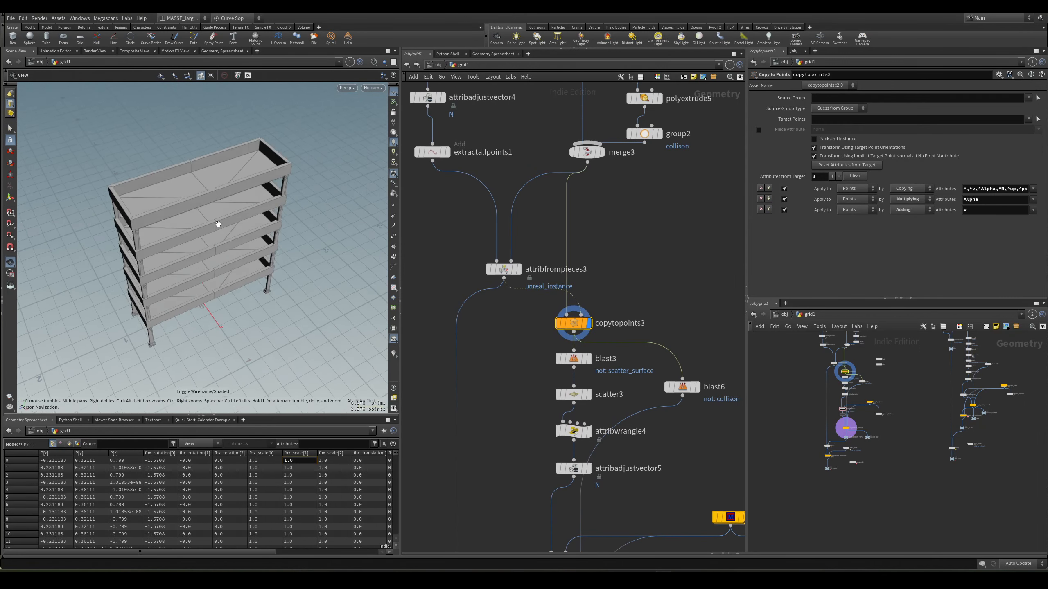
scroll(216, 213, "up", 5)
key("w")
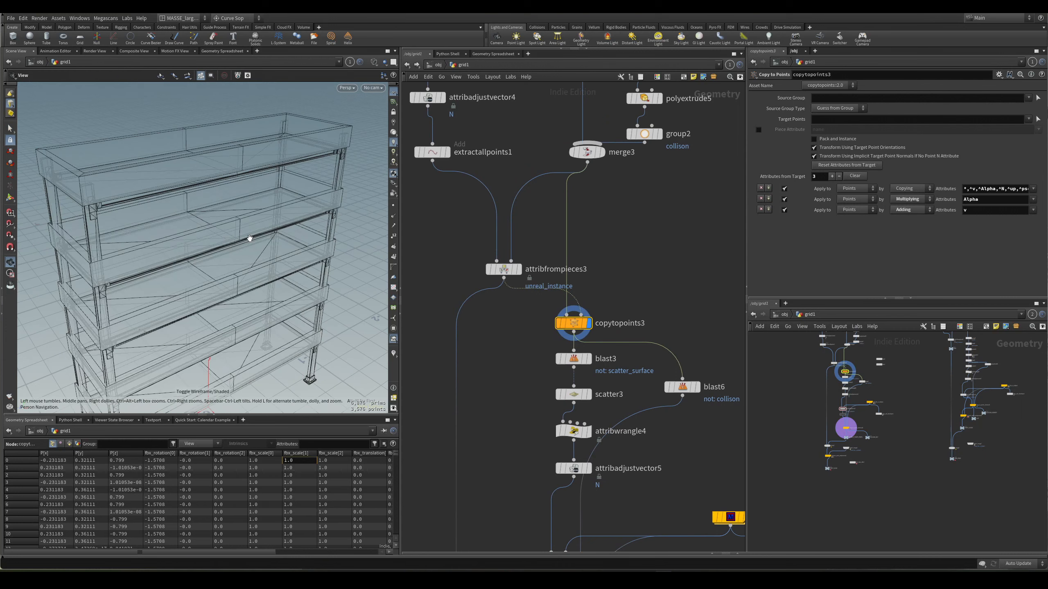
key("w")
left_click_drag(244, 191, 275, 199, "alt")
left_click_drag(272, 128, 264, 192, "alt")
left_click_drag(164, 313, 165, 248, "alt")
scroll(545, 370, "up", 5)
Step: Display blast3 and examine the isolated scatter_surface planes of the shelves
middle_click_drag(546, 368, 512, 349)
left_click_drag(483, 313, 563, 343)
key("r")
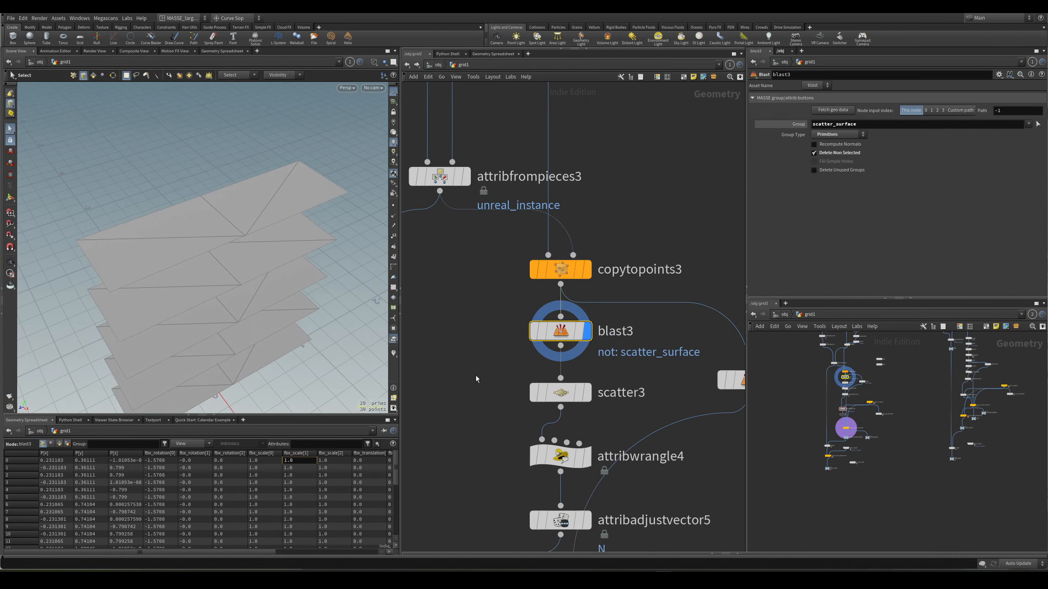
middle_click_drag(478, 379, 477, 351)
left_click_drag(271, 285, 271, 244, "alt")
middle_click_drag(484, 341, 472, 315)
left_click_drag(238, 289, 274, 291, "alt")
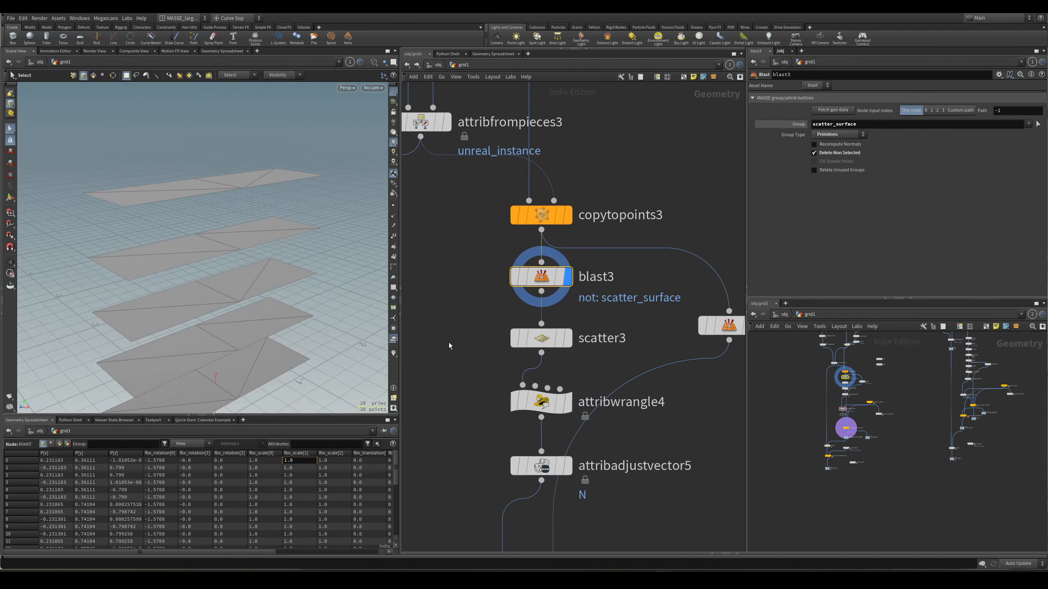
Step: Display scatter3, review its Force Total Count, and examine the points scattered on the shelf surfaces
left_click(567, 338)
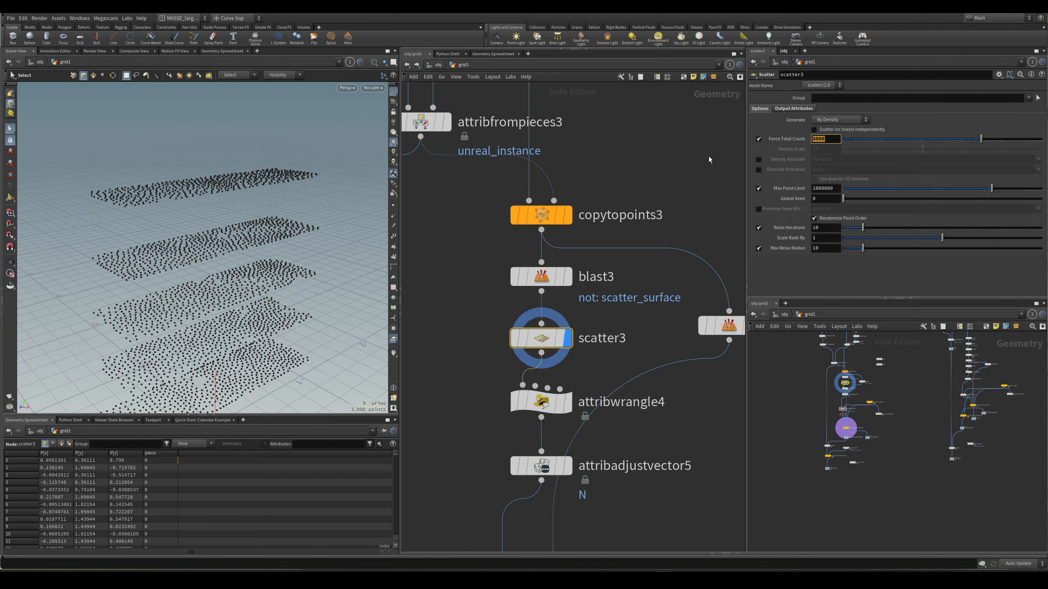
left_click(709, 156)
left_click_drag(264, 202, 215, 243, "alt")
right_click_drag(215, 244, 369, 313, "alt")
middle_click_drag(472, 367, 465, 326)
Step: Display attribwrangle4 and review the VEX code that sets the up and N vectors
left_click(516, 363)
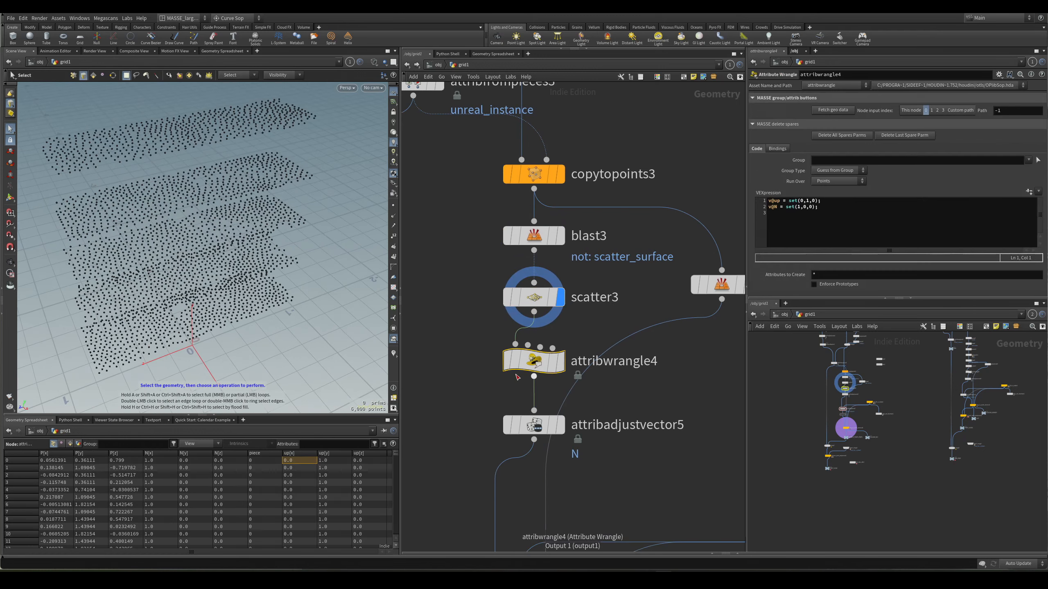
key("r")
left_click(780, 200)
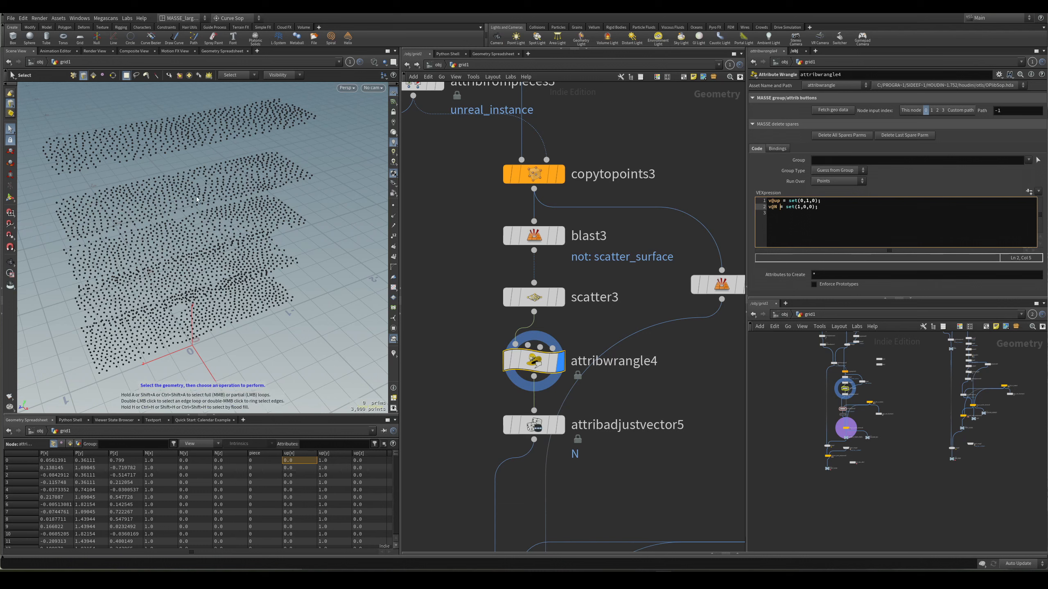
left_click_drag(199, 201, 273, 232, "alt")
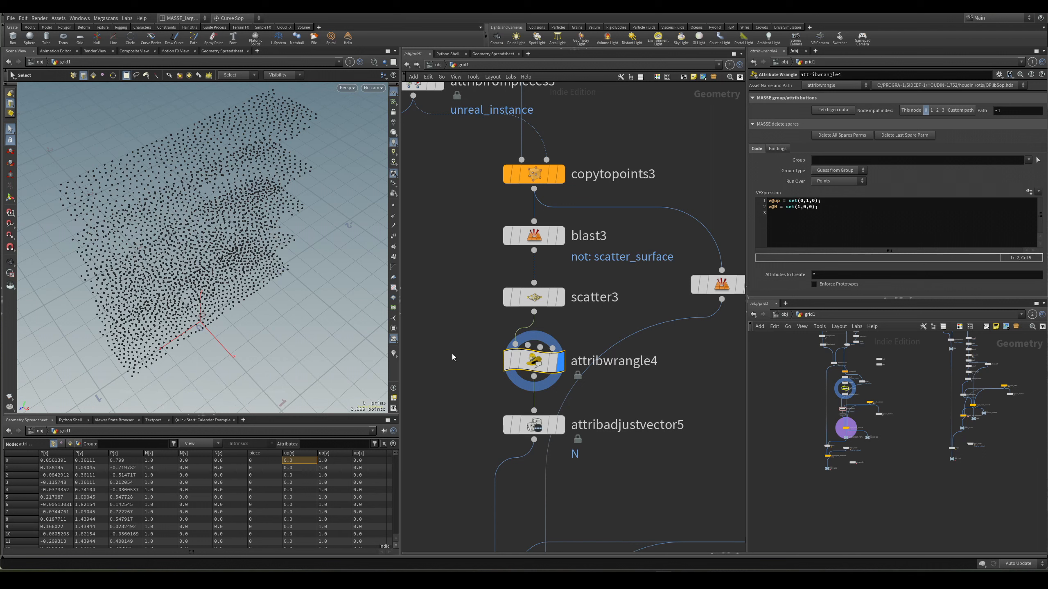
Step: Display attribadjustvector5 and review its four Rotate Angle values
middle_click_drag(465, 399, 464, 307)
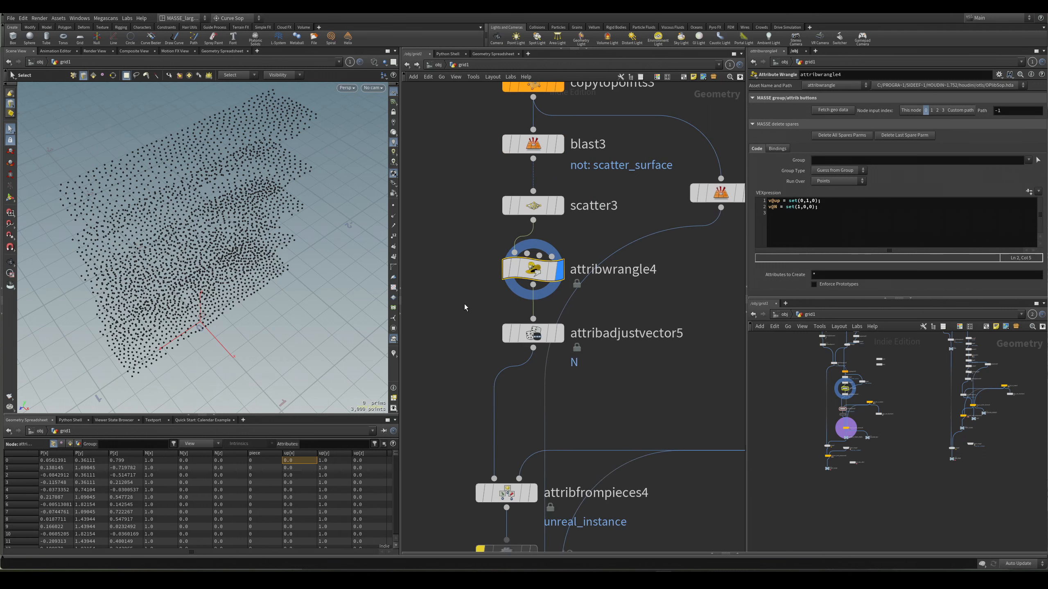
left_click_drag(450, 303, 507, 332)
left_click(559, 334)
scroll(903, 137, "up", 3)
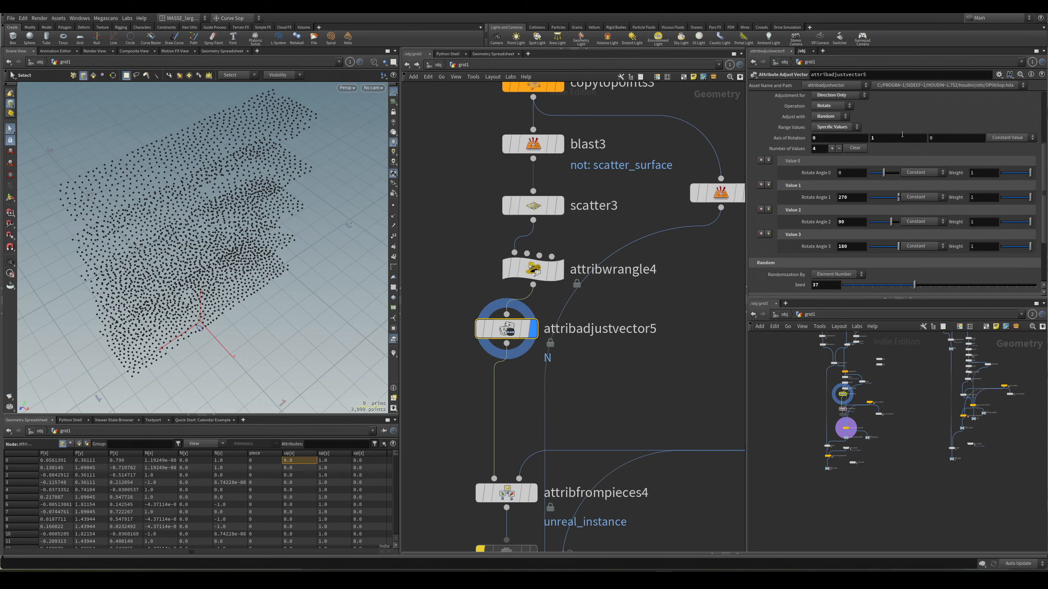
Step: Display attribwrangle4 again and inspect its scattered points close up from the top view
left_click(533, 269)
left_click(559, 269)
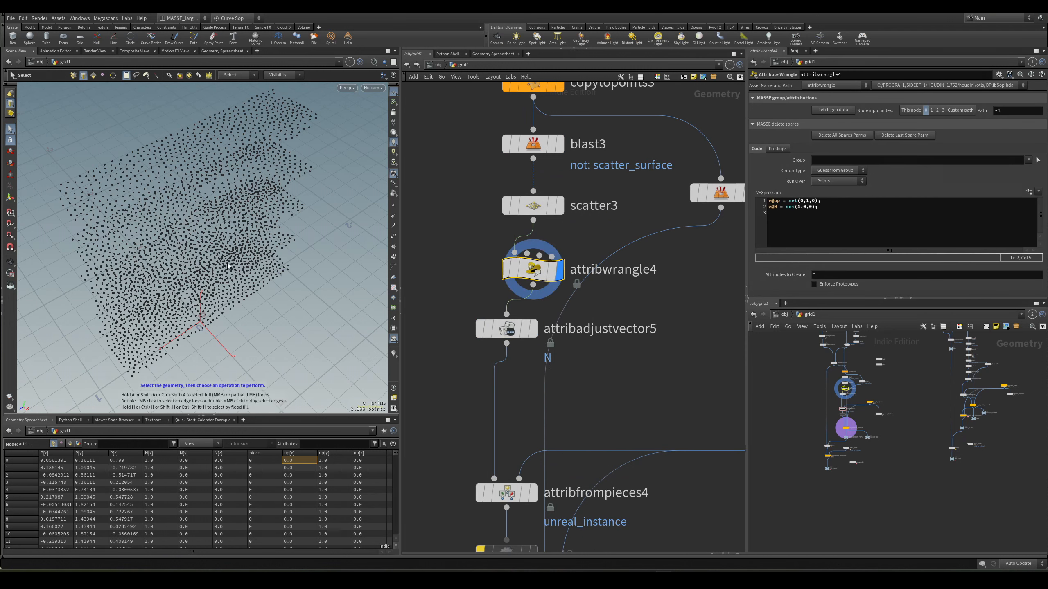
key("c")
left_click(272, 204)
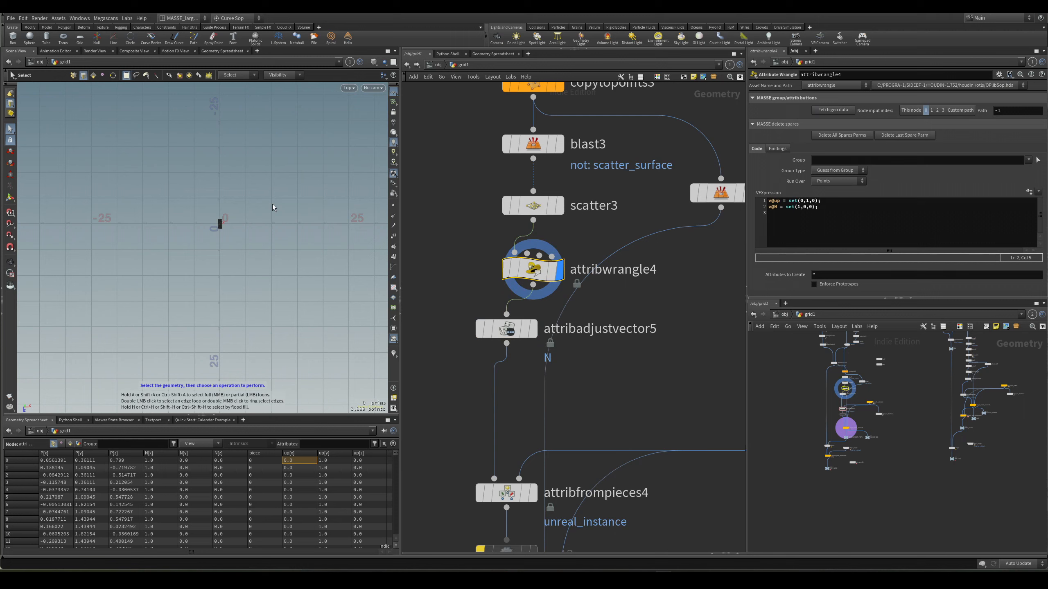
key("space")
right_click_drag(268, 206, 329, 264)
middle_click_drag(330, 264, 307, 243)
right_click_drag(306, 243, 345, 235)
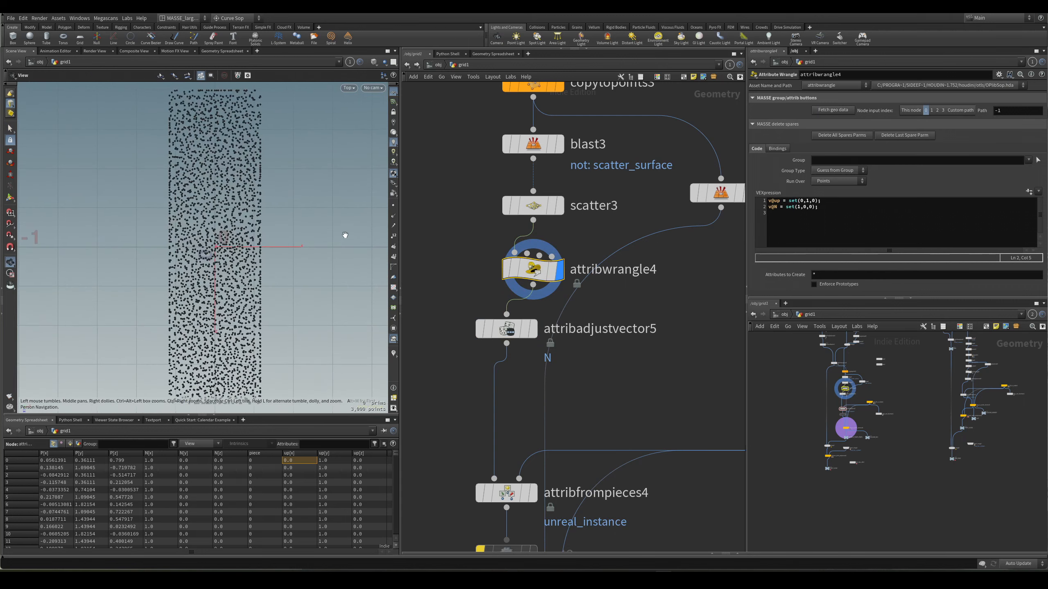
Step: Turn on the attribute visualizers, check that N is enabled, and examine the point normals from above
left_click(393, 354)
right_click_drag(249, 178, 457, 178)
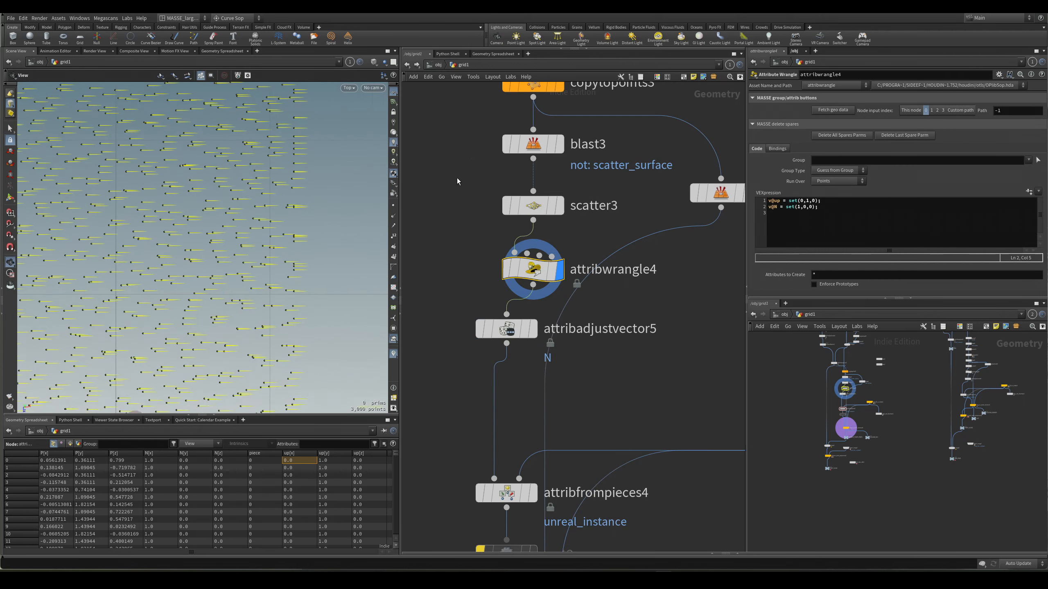
right_click(395, 356)
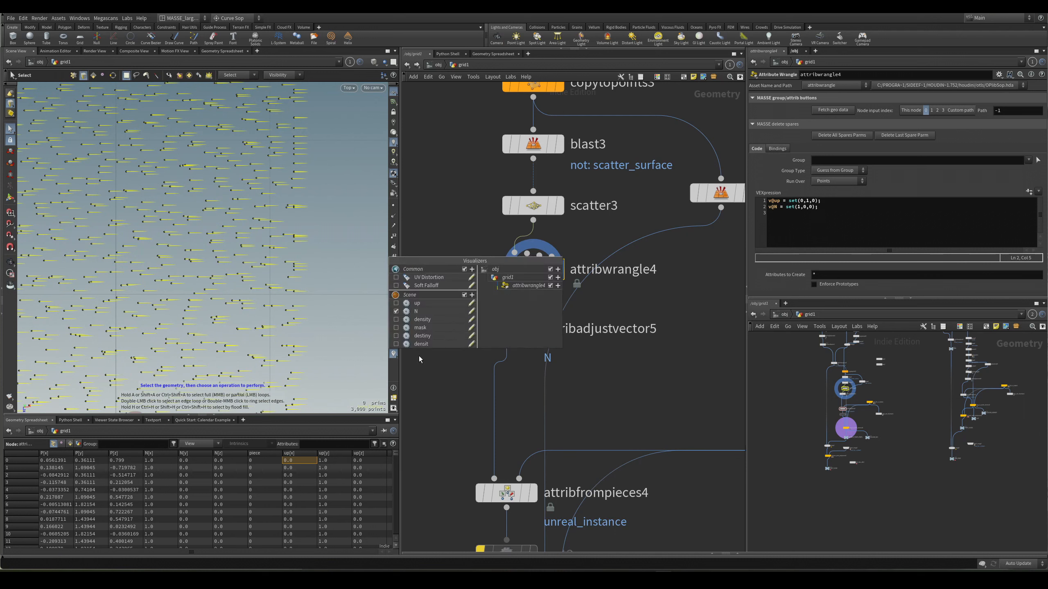
key("space")
right_click_drag(316, 250, 281, 278)
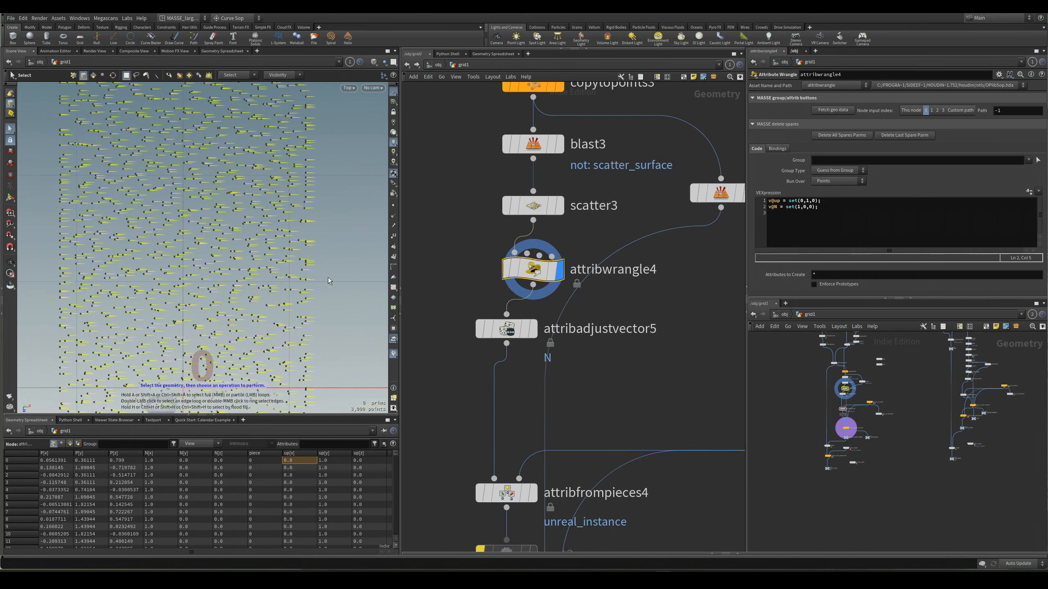
key("space")
key("space")
middle_click_drag(309, 269, 304, 367)
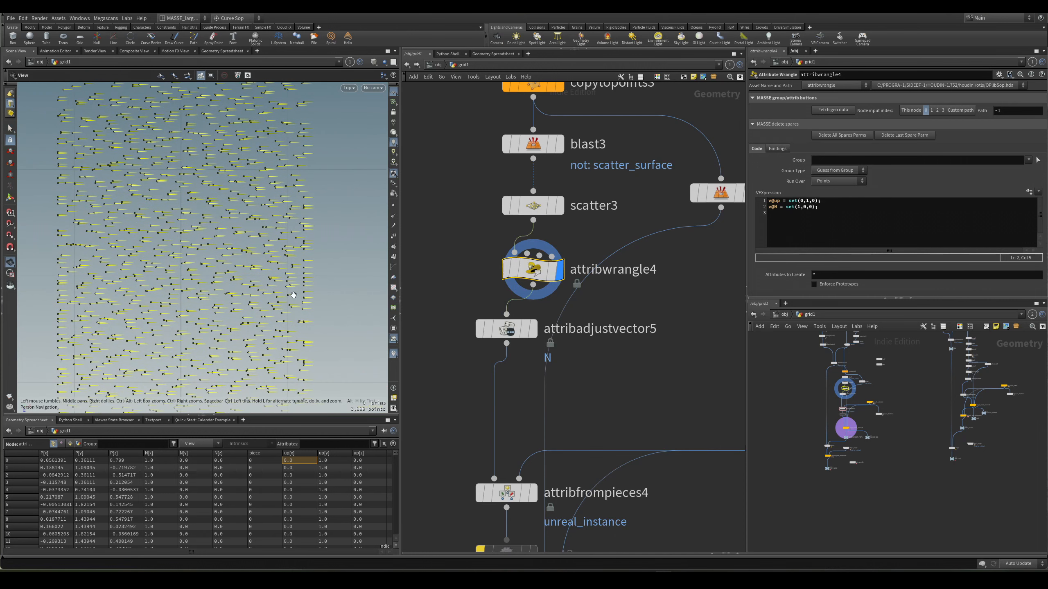
Step: Display the attribadjustvector5 node and review its random rotation angles for the N attribute
left_click(532, 330)
left_click(497, 331)
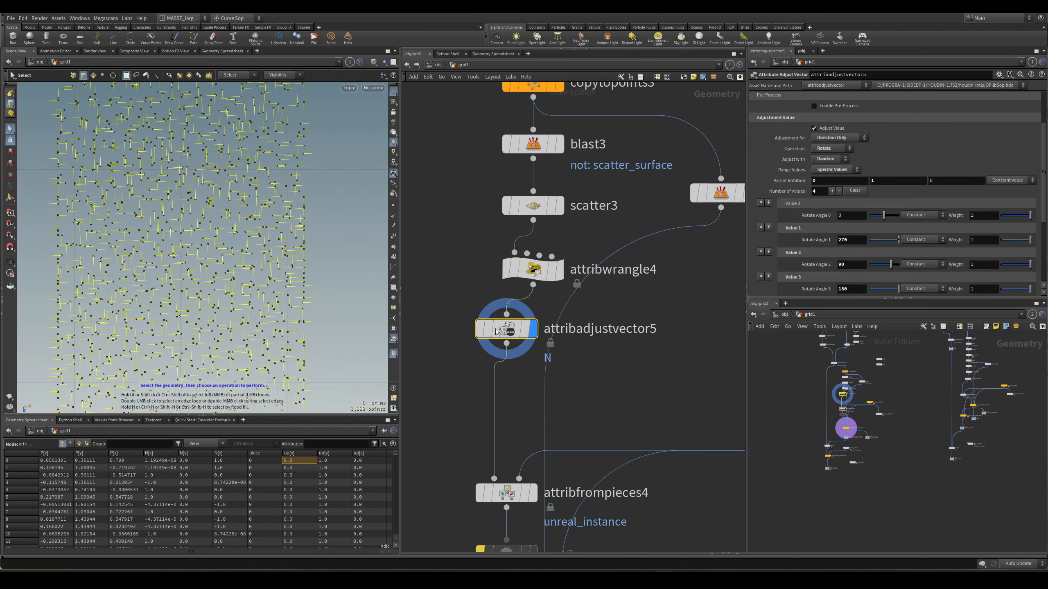
scroll(877, 164, "up", 1)
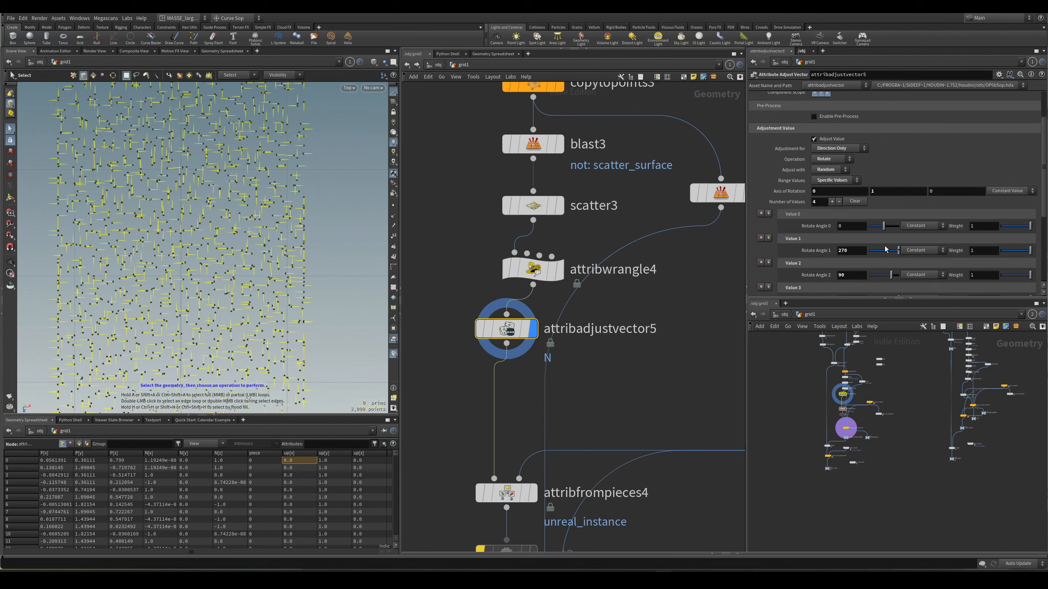
scroll(886, 249, "down", 2)
scroll(888, 282, "down", 1)
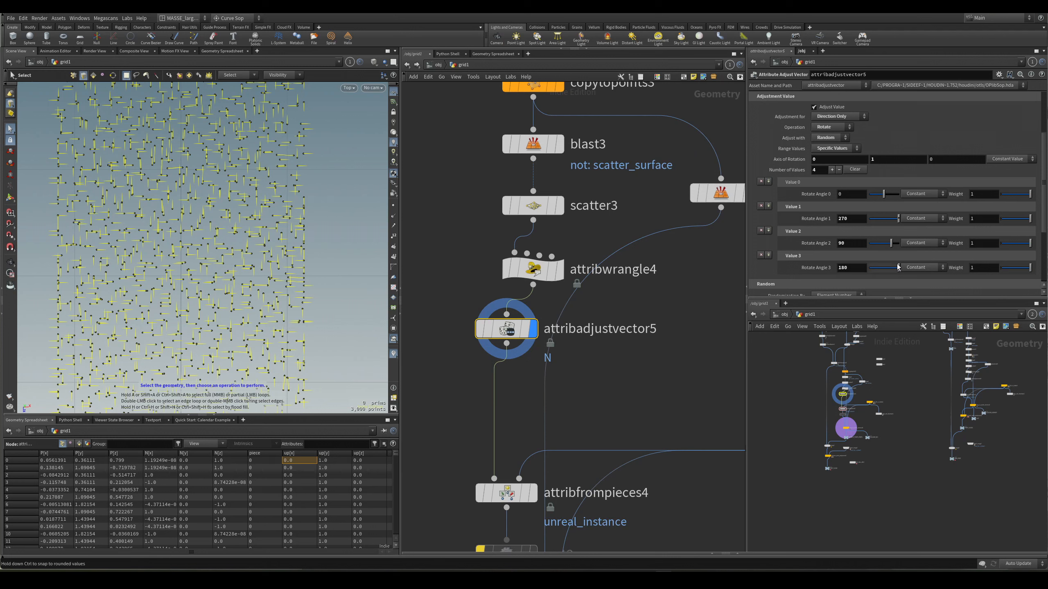
scroll(898, 266, "down", 3)
Step: Examine the rotated normals on the scattered points in the top view, both close up and as a whole
right_click(212, 149)
left_click(301, 140)
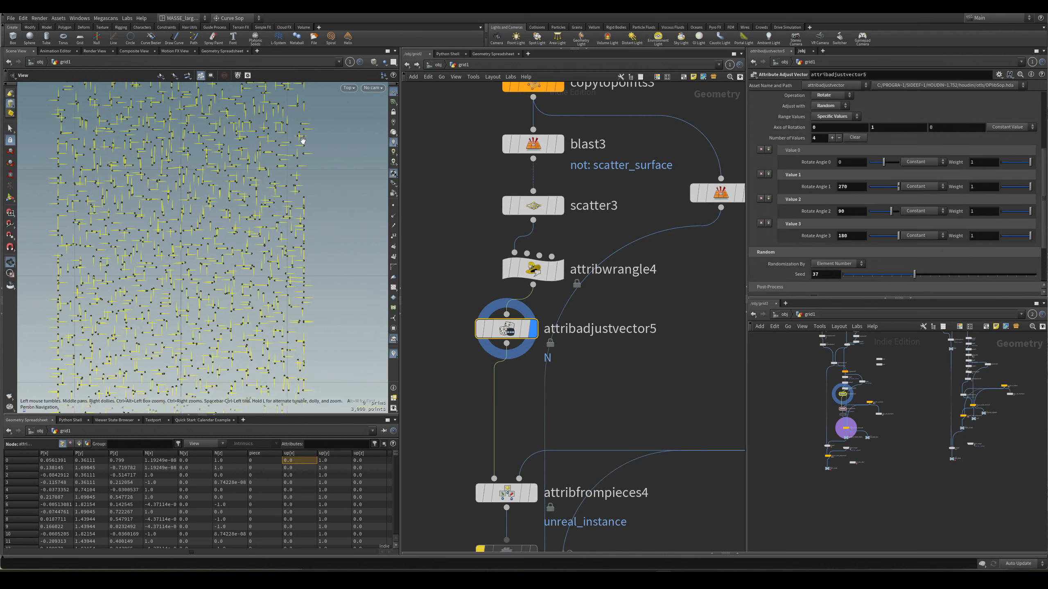
key("Escape")
middle_click_drag(309, 155, 318, 234)
scroll(305, 225, "up", 5)
key("s")
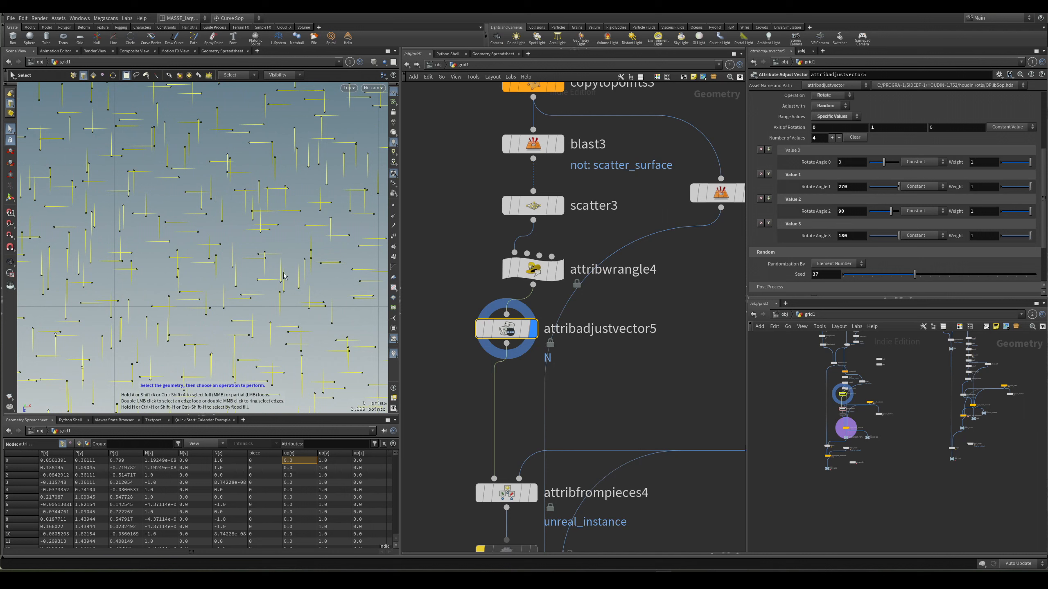
key("Escape")
scroll(254, 205, "down", 5)
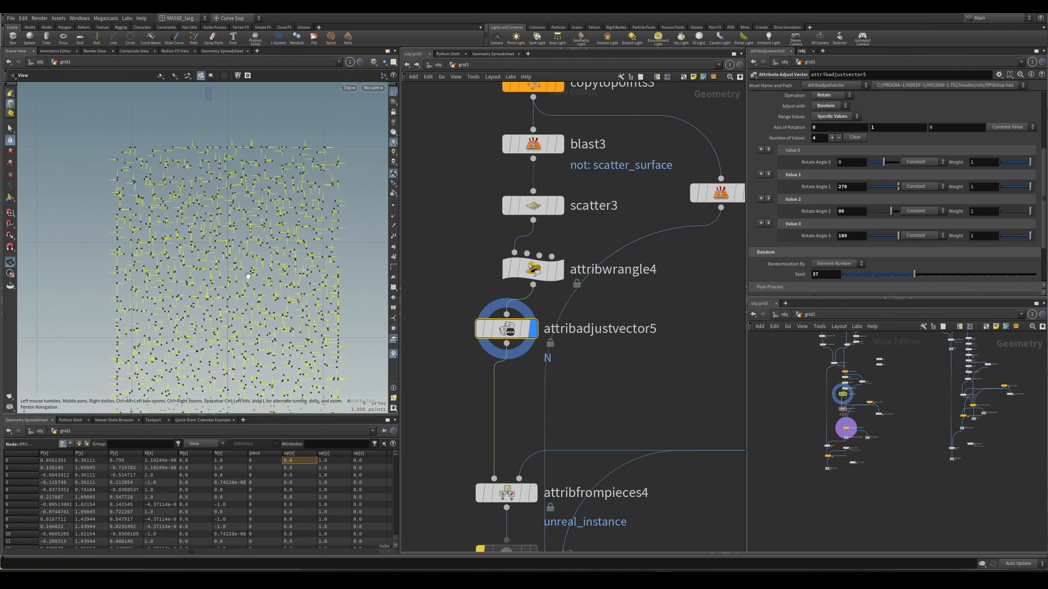
scroll(254, 205, "down", 4)
middle_click_drag(254, 205, 256, 134)
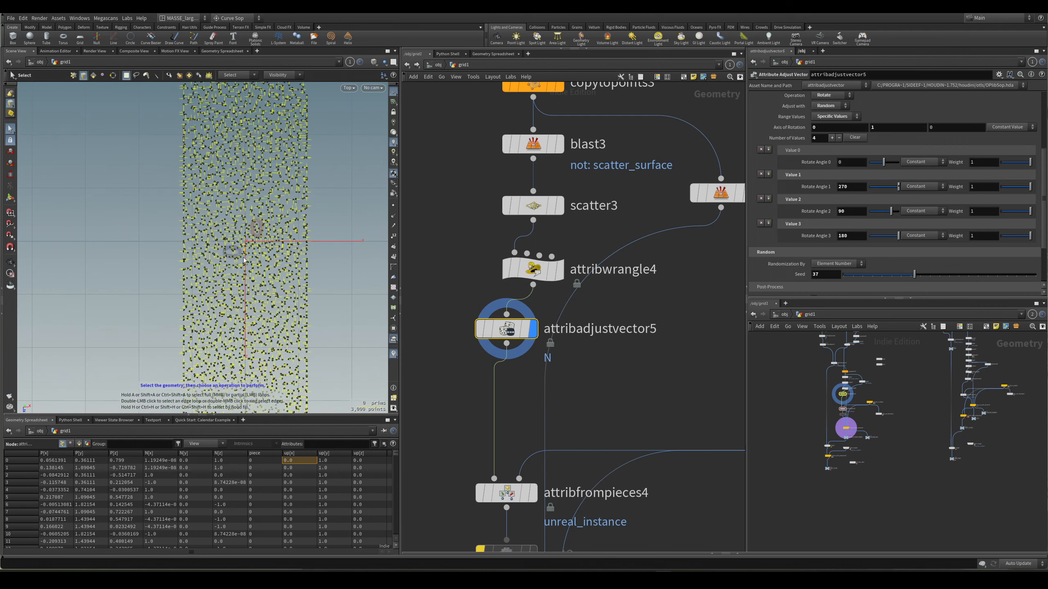
Step: Switch the viewport to perspective and examine the normals across the stacked point layers from several angles
key("v")
left_click(296, 217)
left_click_drag(202, 229, 196, 234)
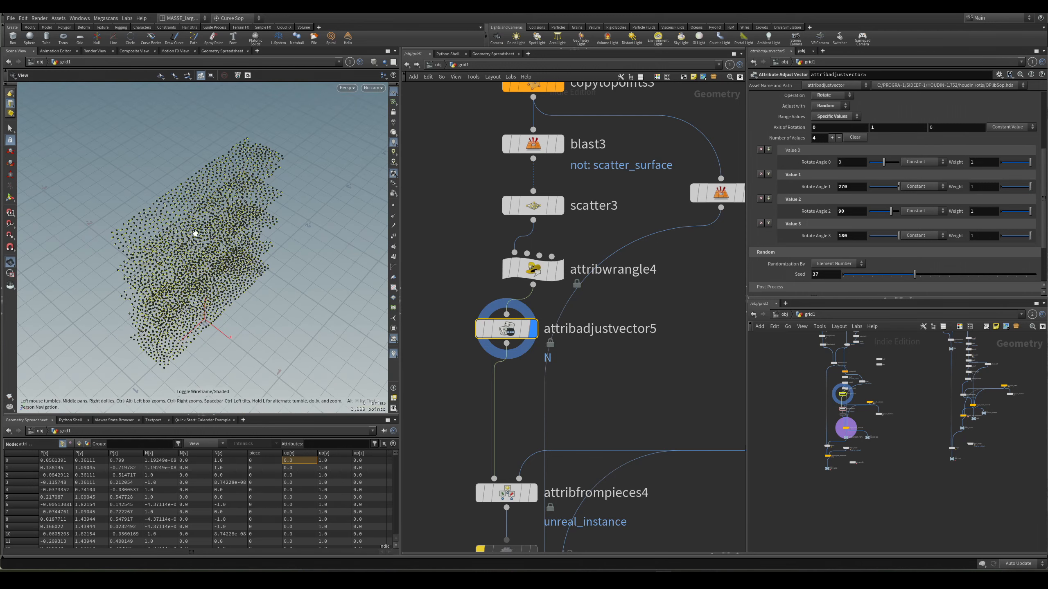
right_click_drag(196, 234, 232, 205)
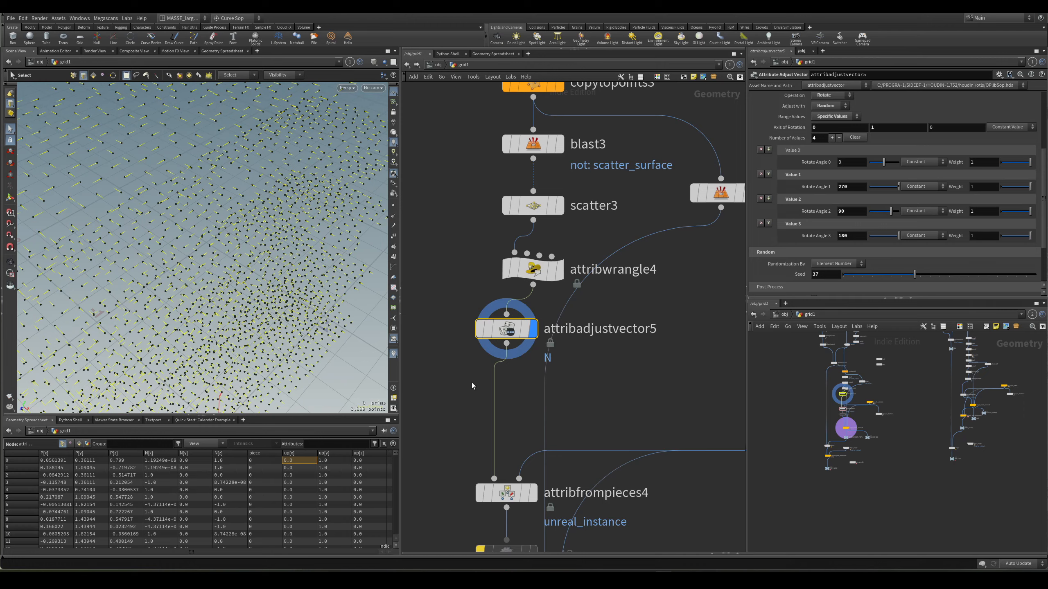
middle_click_drag(472, 383, 486, 278)
scroll(486, 277, "down", 1)
left_click_drag(289, 182, 225, 205, "alt")
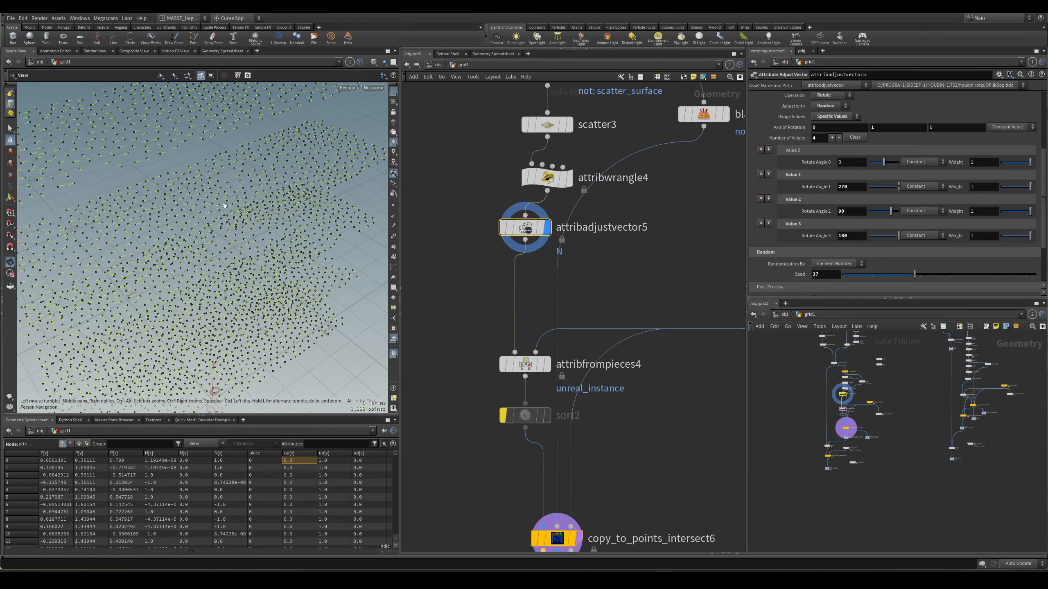
left_click_drag(270, 242, 222, 257)
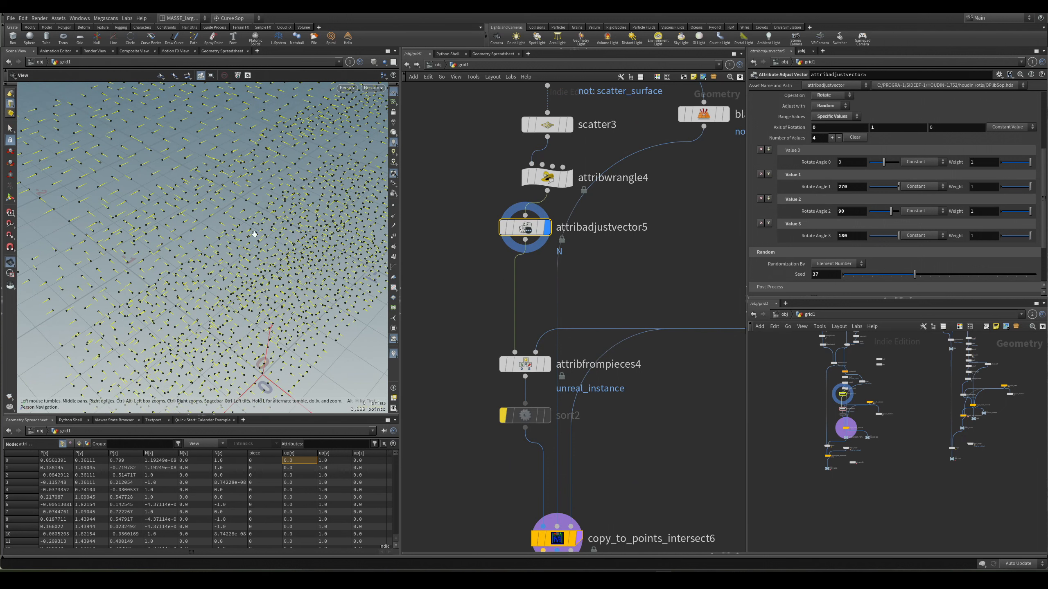
right_click_drag(255, 234, 257, 247)
Step: Display the find_file_in_folder2 node and turn off the point normals in the viewport
middle_click_drag(470, 376, 444, 265)
middle_click_drag(724, 268, 601, 365)
scroll(600, 365, "down", 1)
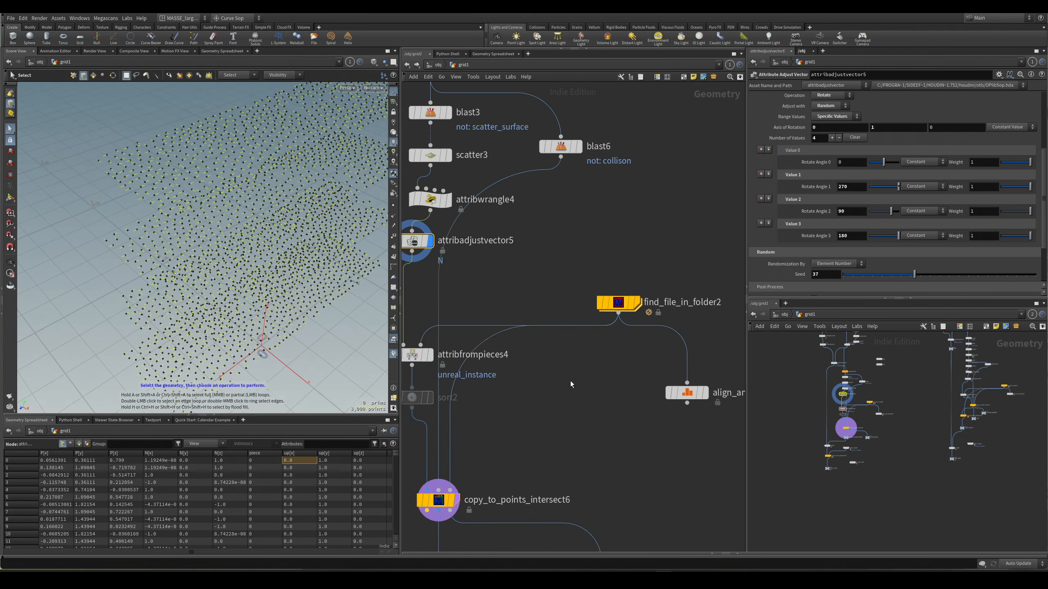
left_click(636, 303)
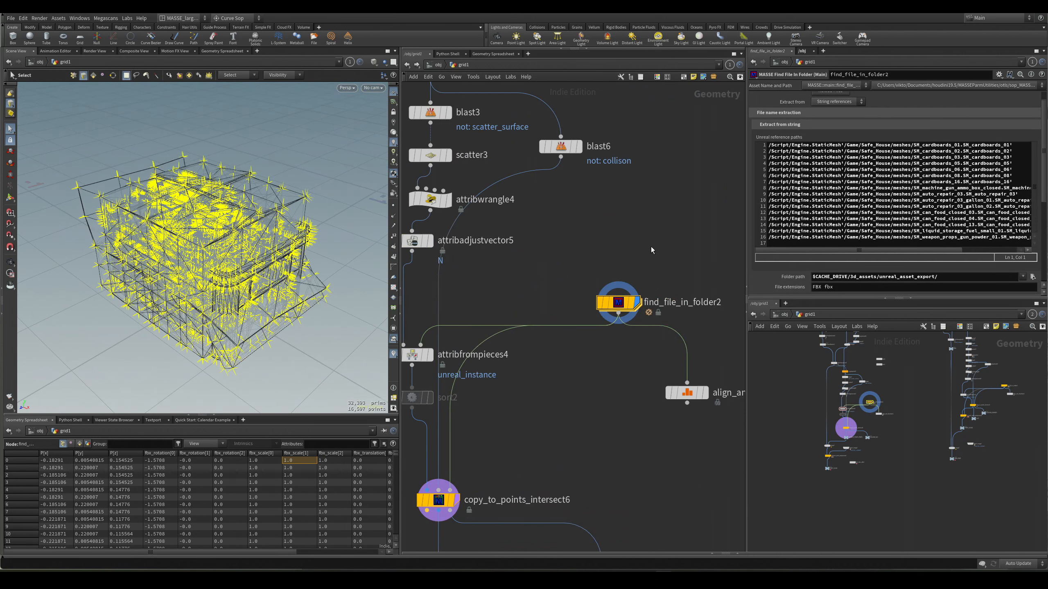
left_click(393, 354)
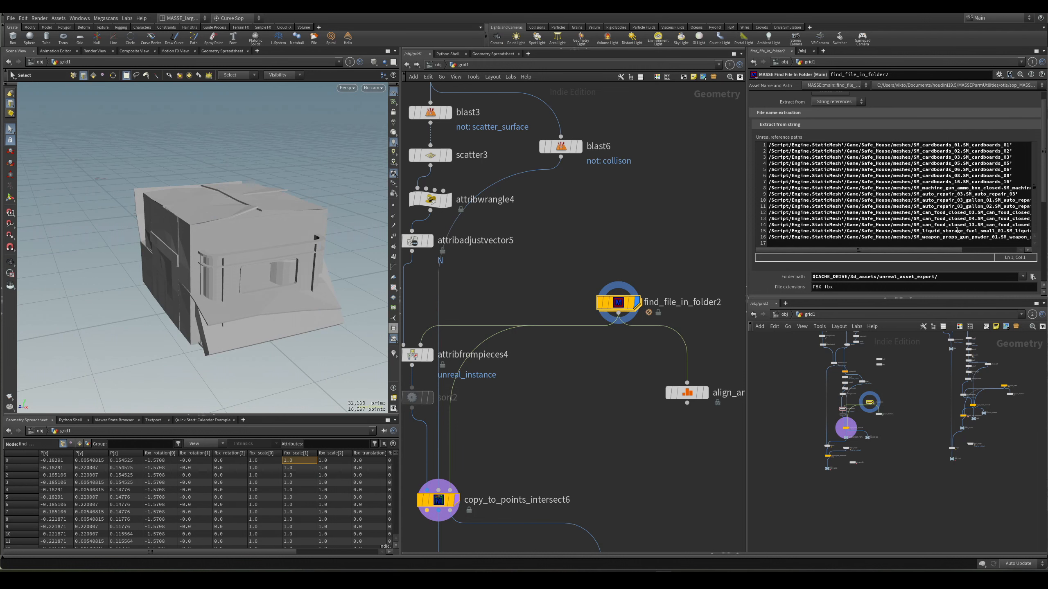
Step: Review the Unreal reference paths and extraction settings of the find_file_in_folder2 node
left_click(957, 194)
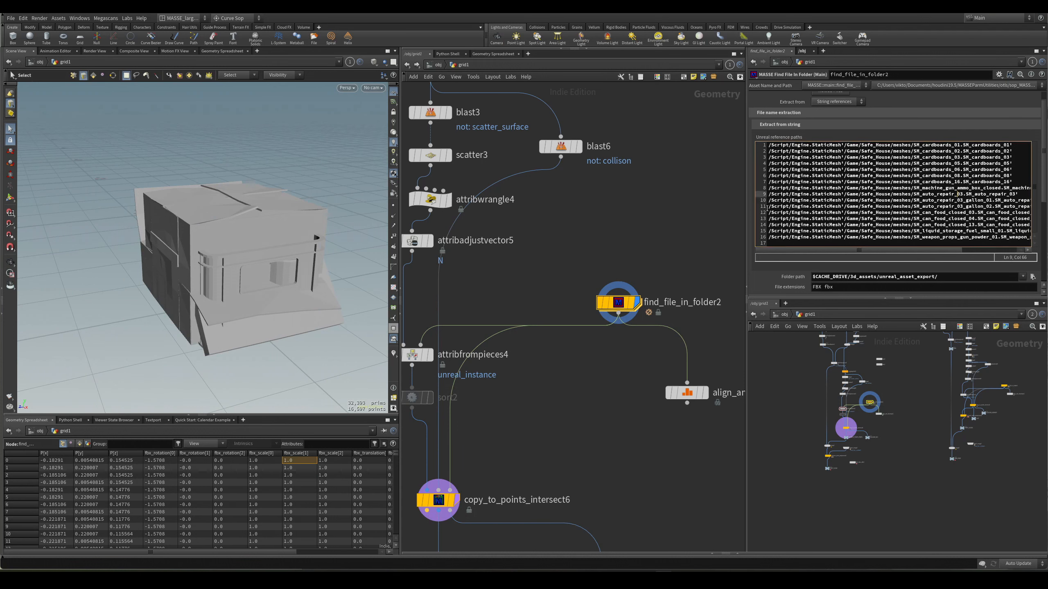
left_click(653, 572)
mouse_move(1042, 169)
left_mouse_down()
mouse_move(1042, 234)
mouse_move(1043, 160)
left_mouse_up()
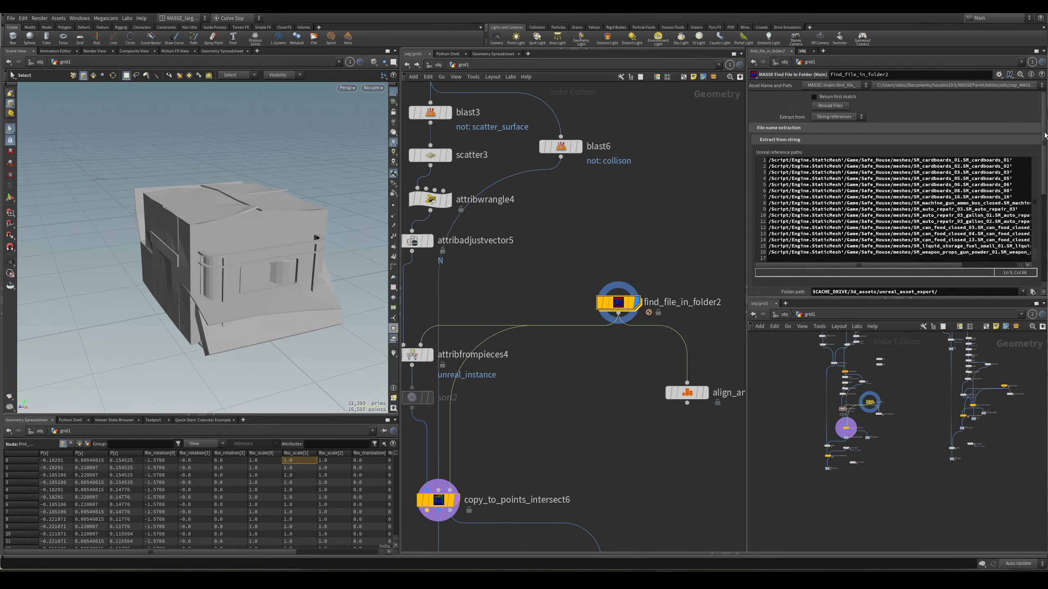
scroll(733, 299, "down", 2)
scroll(530, 429, "up", 4)
Step: Display the copy_to_points_intersect6 result, frame it, and examine the prop proxies in wireframe and shaded mode
middle_click_drag(530, 429, 626, 361)
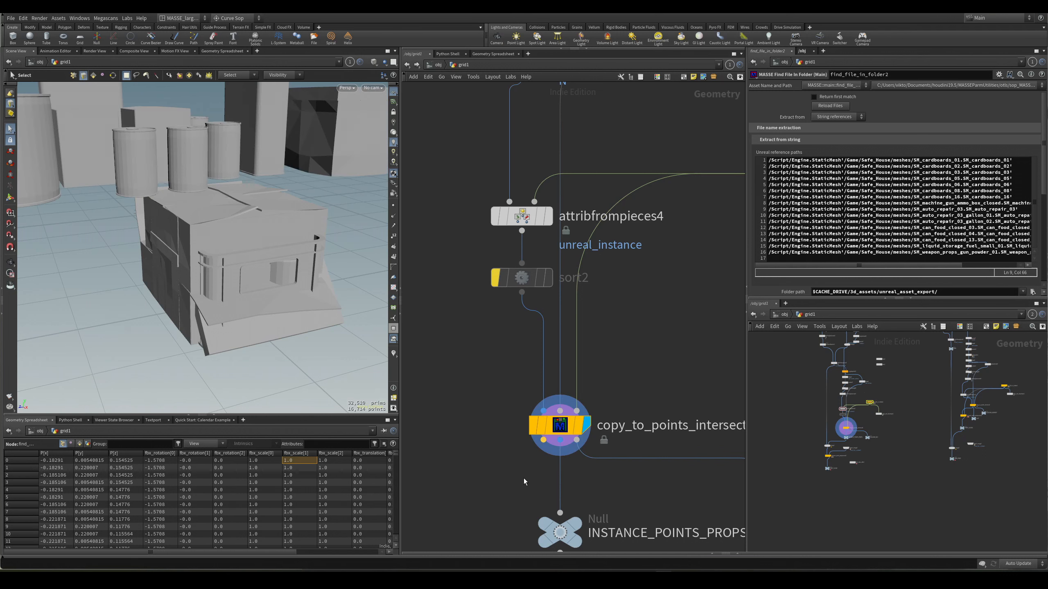
left_click(576, 432)
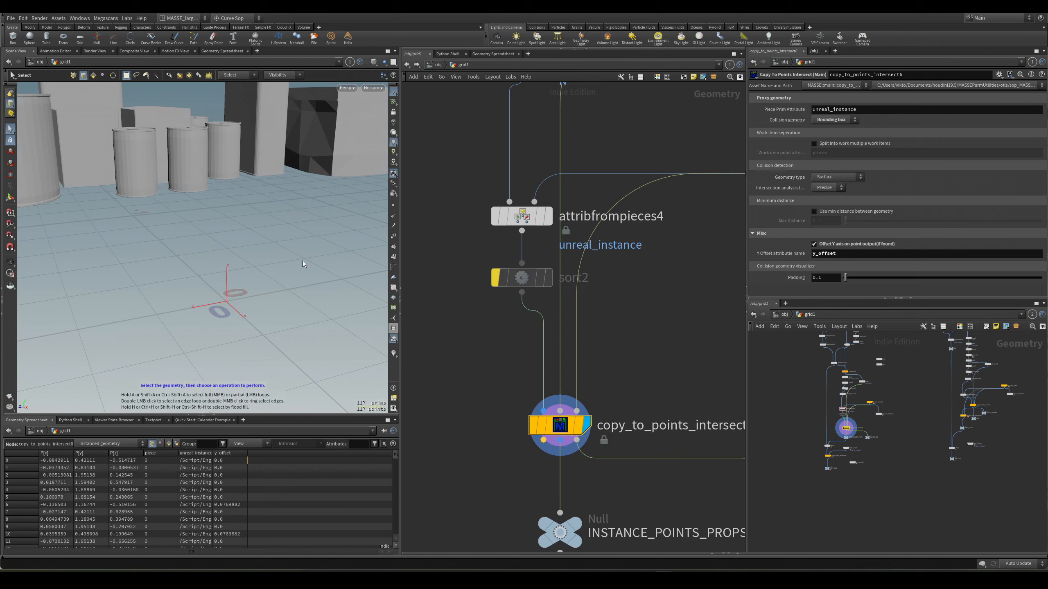
key("space+g")
key("w")
mouse_move(251, 267)
left_mouse_down("alt")
mouse_move(287, 159)
mouse_move(244, 214)
left_mouse_up("alt")
key("w")
scroll(288, 159, "up", 5)
key("w")
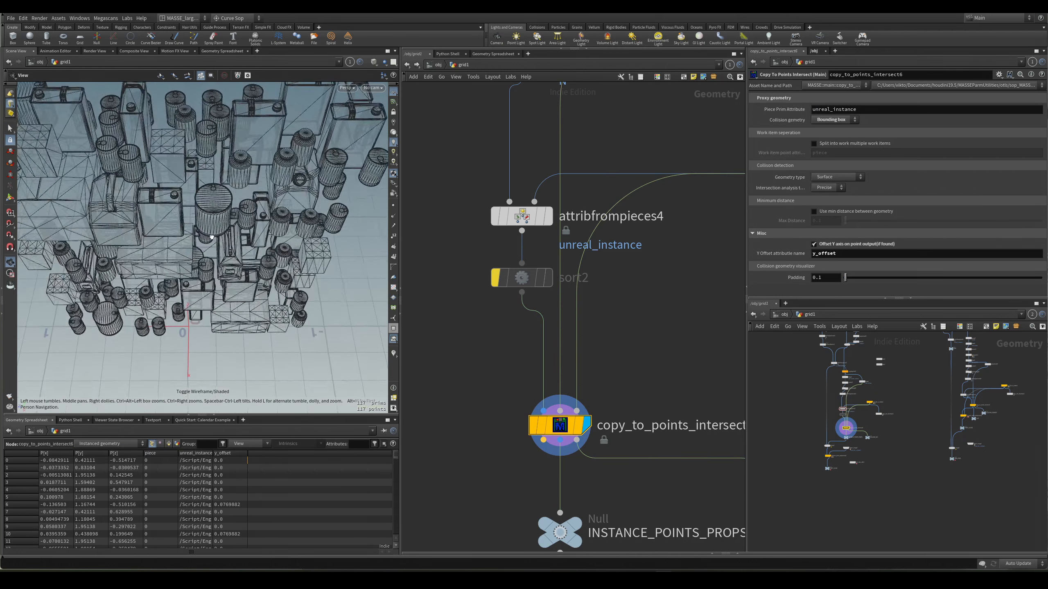
key("w")
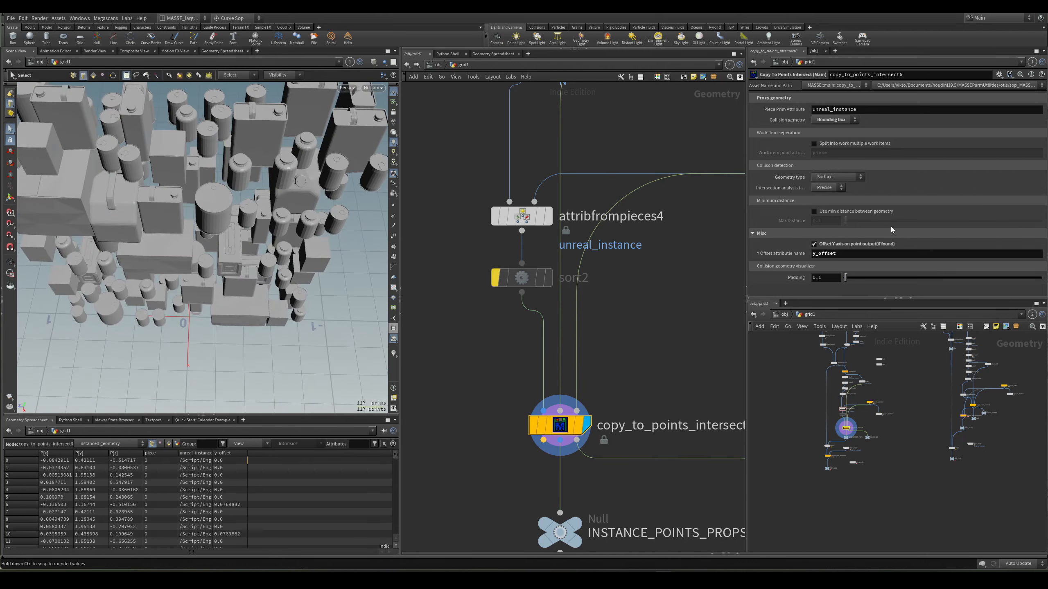
left_click_drag(244, 234, 287, 289, "alt")
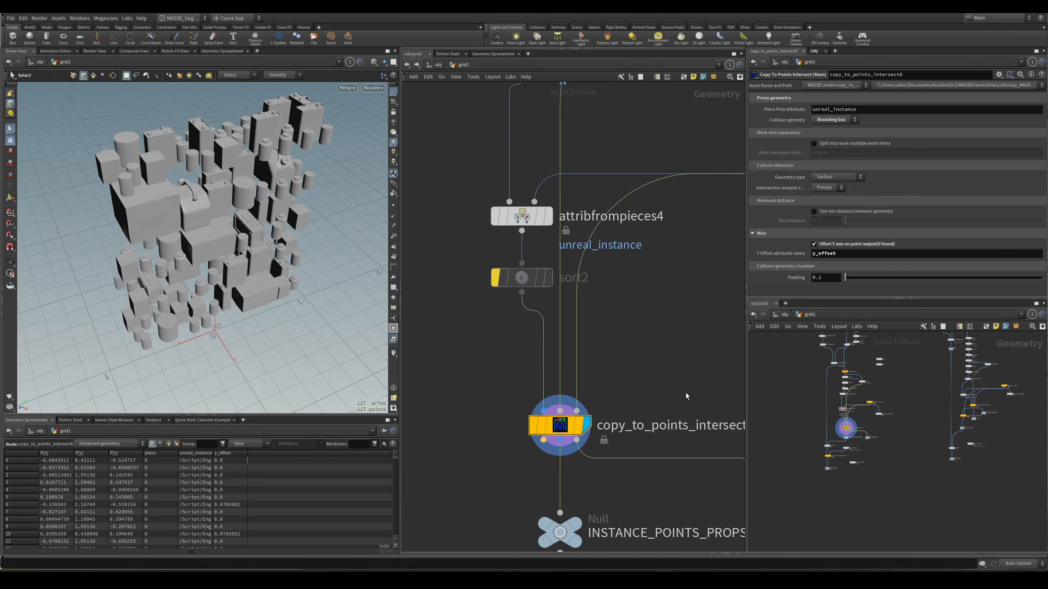
Step: Look inside the copy_to_points_intersect6 node's internal network and return to the grid1 network
middle_click_drag(686, 393, 675, 358)
right_click(554, 383)
left_click(474, 392)
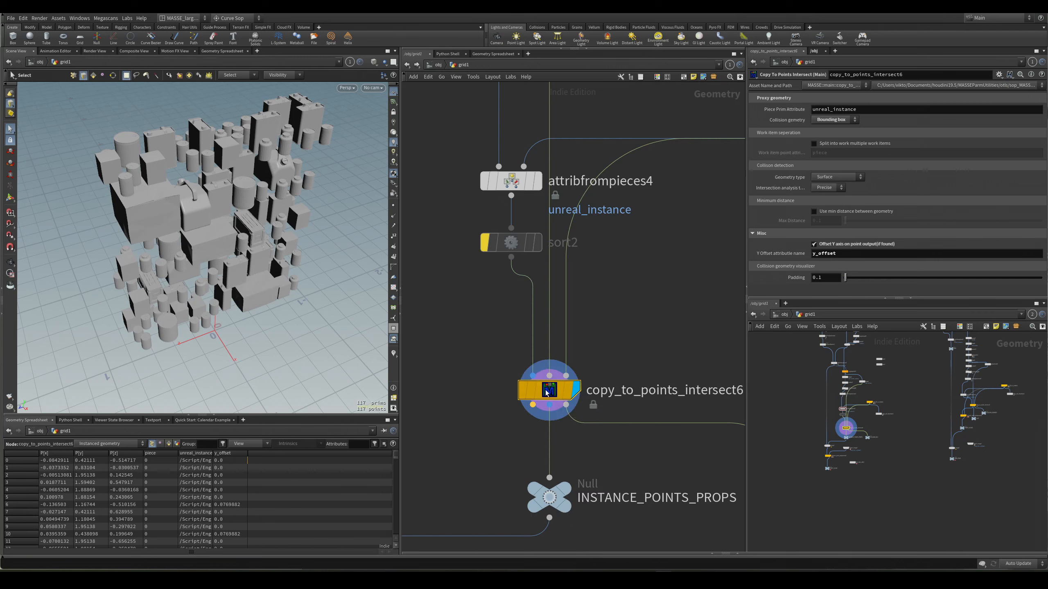
double_click(546, 393)
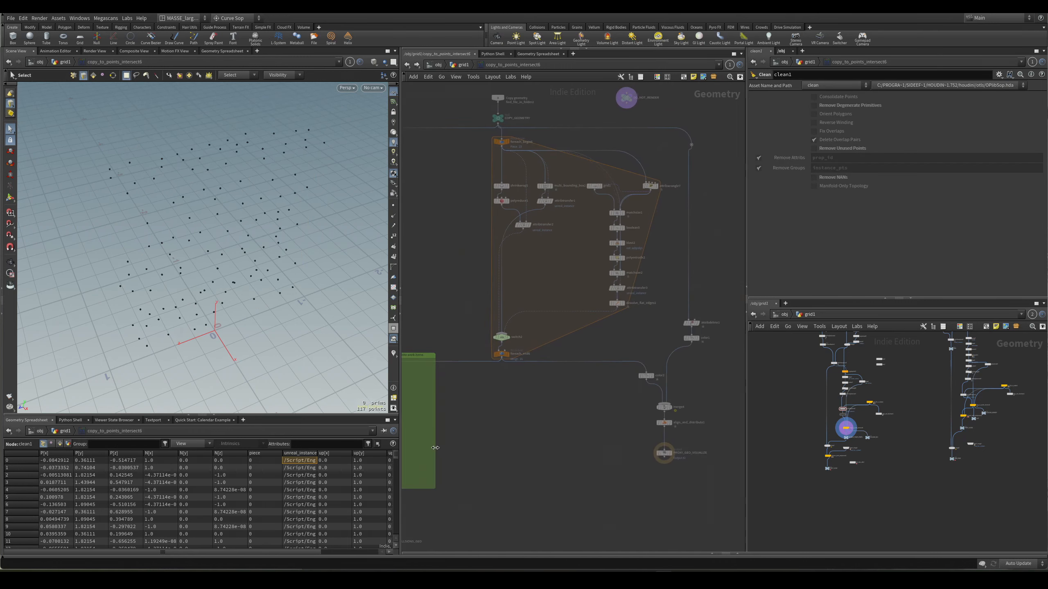
scroll(518, 266, "up", 5)
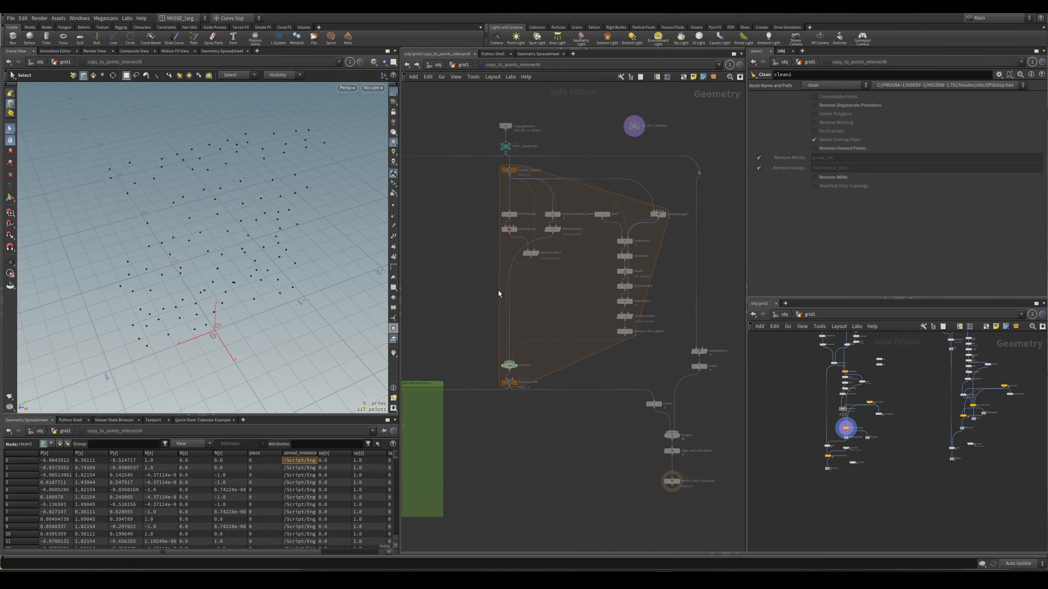
left_click(470, 66)
scroll(596, 363, "up", 2)
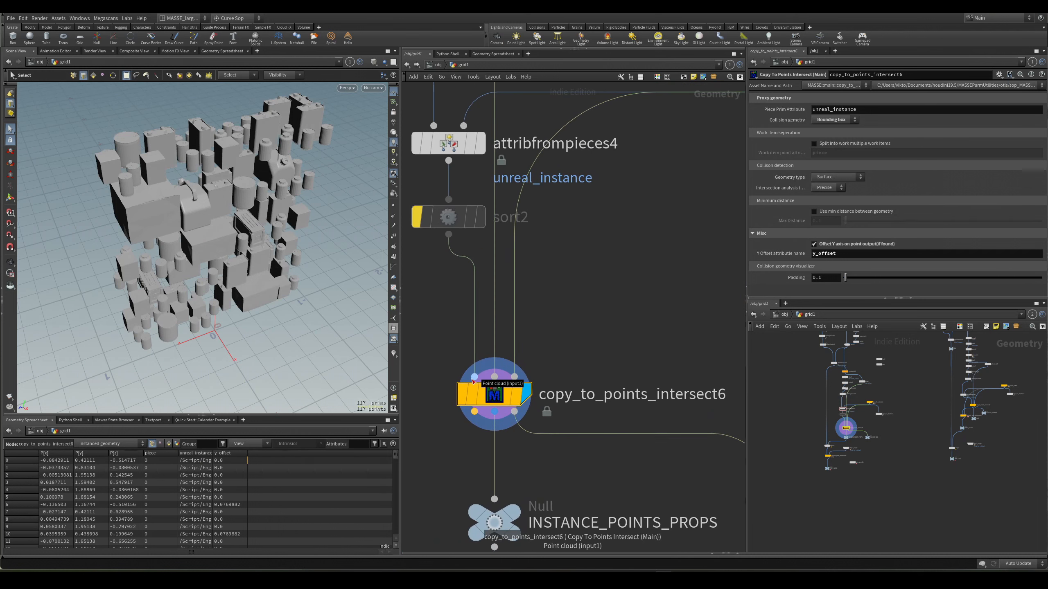
Step: Display the sort2 node to inspect the point cloud feeding copy_to_points_intersect6
middle_click_drag(425, 328, 500, 373)
left_click(512, 261)
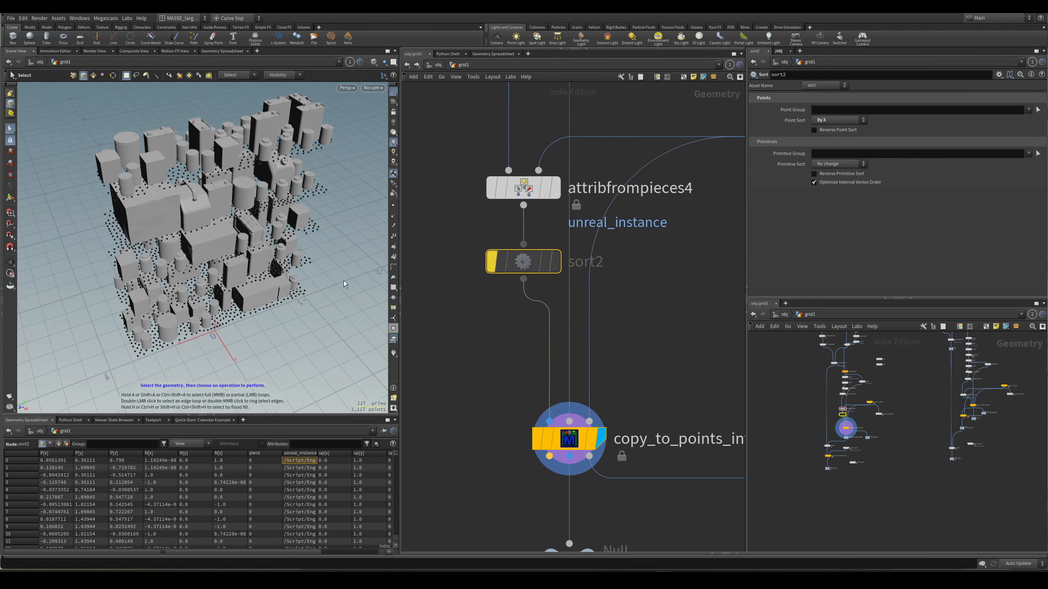
left_click(555, 261)
middle_click_drag(507, 411, 470, 374)
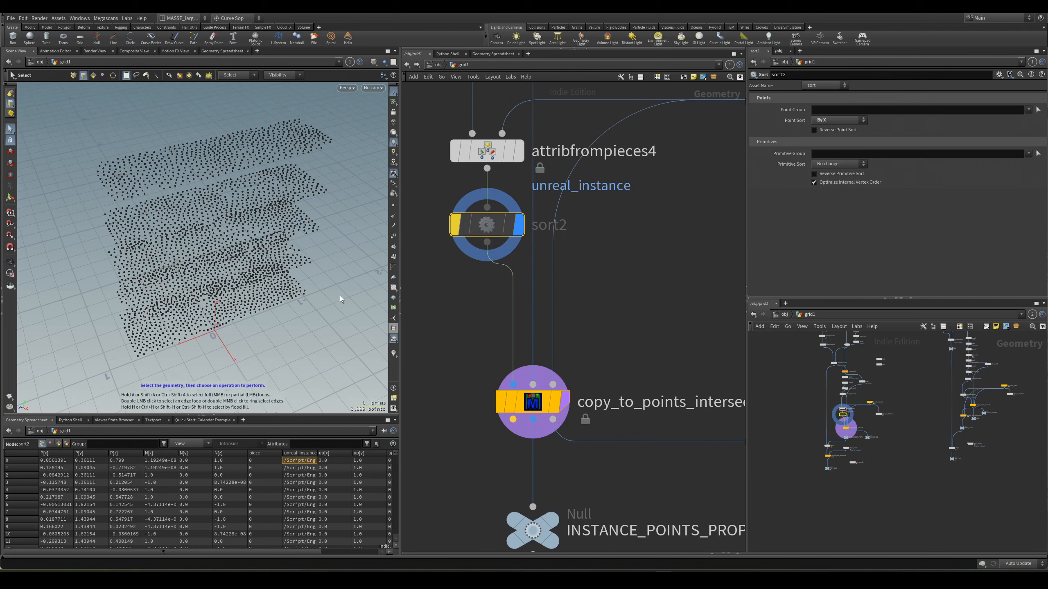
Step: Trace the collision input up to the blast6 node and display its shelf collision geometry
middle_click_drag(463, 331, 491, 409)
scroll(491, 410, "down", 4)
middle_click_drag(598, 220, 566, 344)
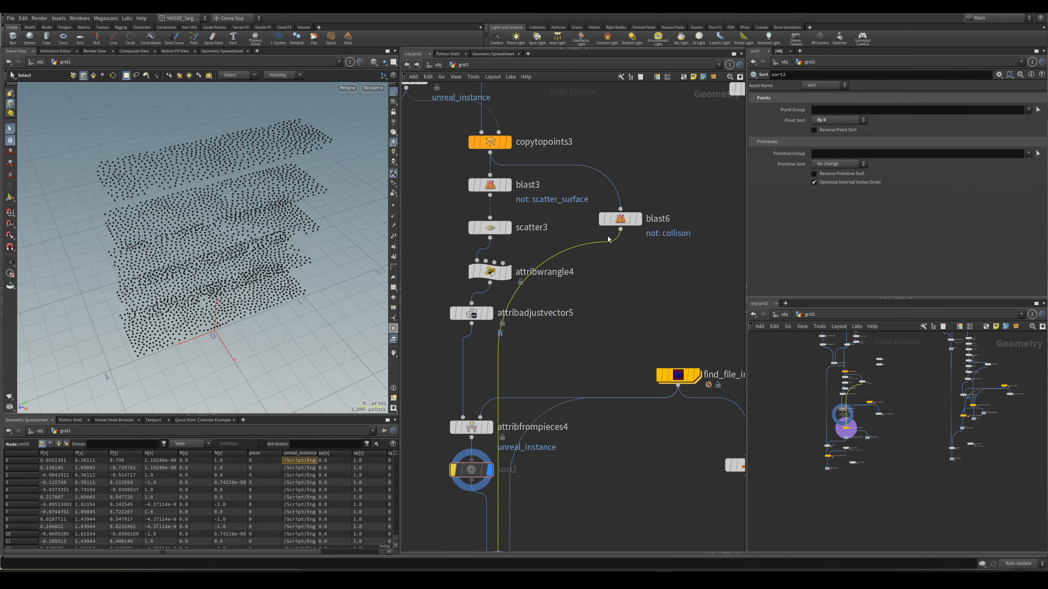
left_click(638, 219)
key("space")
middle_click_drag(526, 97, 585, 220)
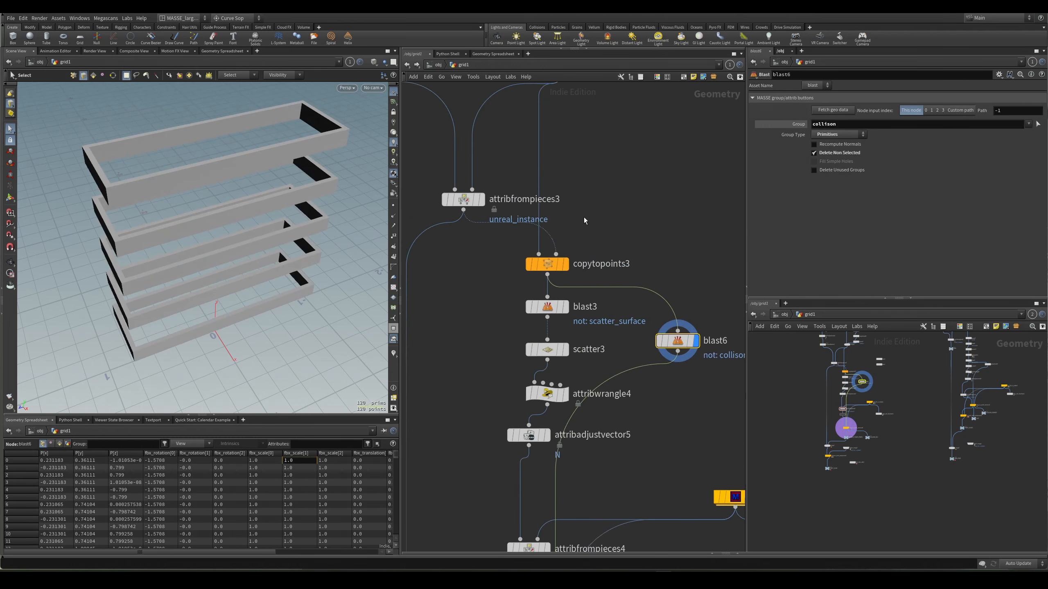
Step: Display the find_file_in_folder2 assets framed in wireframe and shift the node slightly in the network
middle_click_drag(503, 507, 486, 315)
scroll(530, 347, "up", 4)
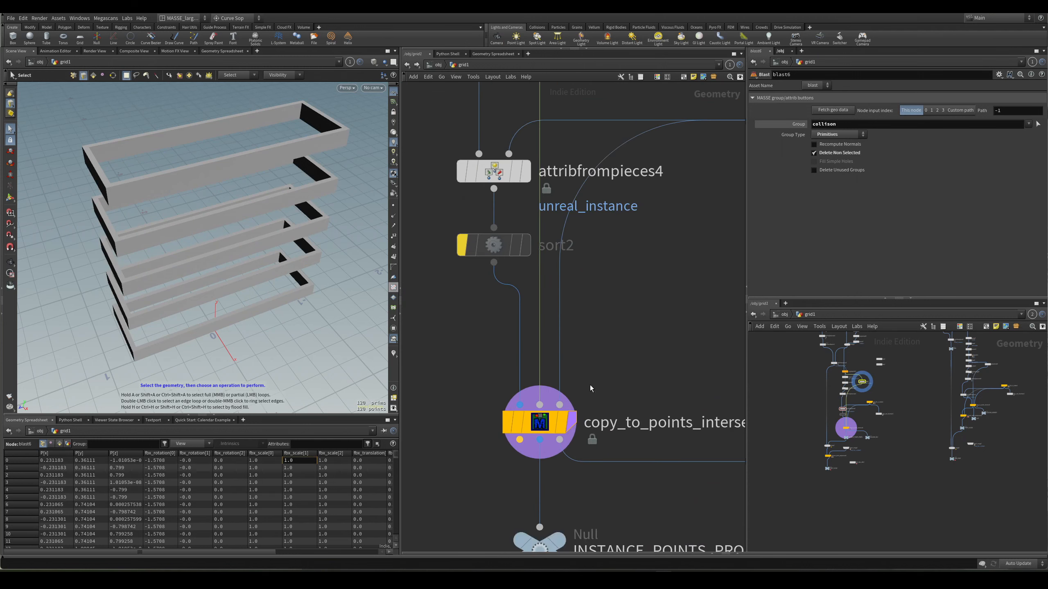
scroll(592, 388, "down", 3)
middle_click_drag(734, 265, 601, 351)
left_click(654, 261)
key("space+g")
key("w")
key("w")
key("w")
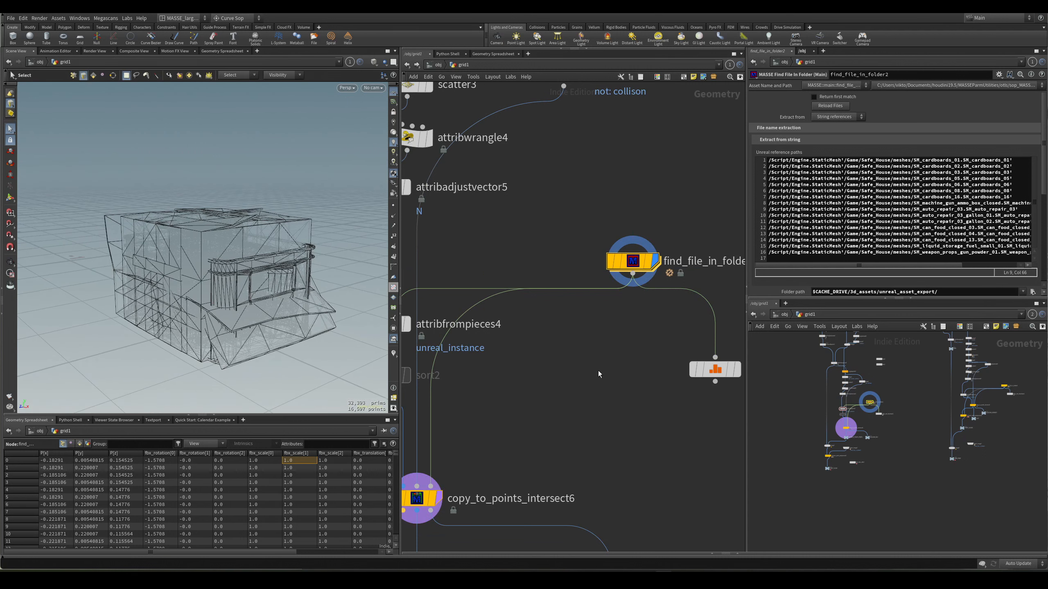
middle_click_drag(611, 355, 625, 338)
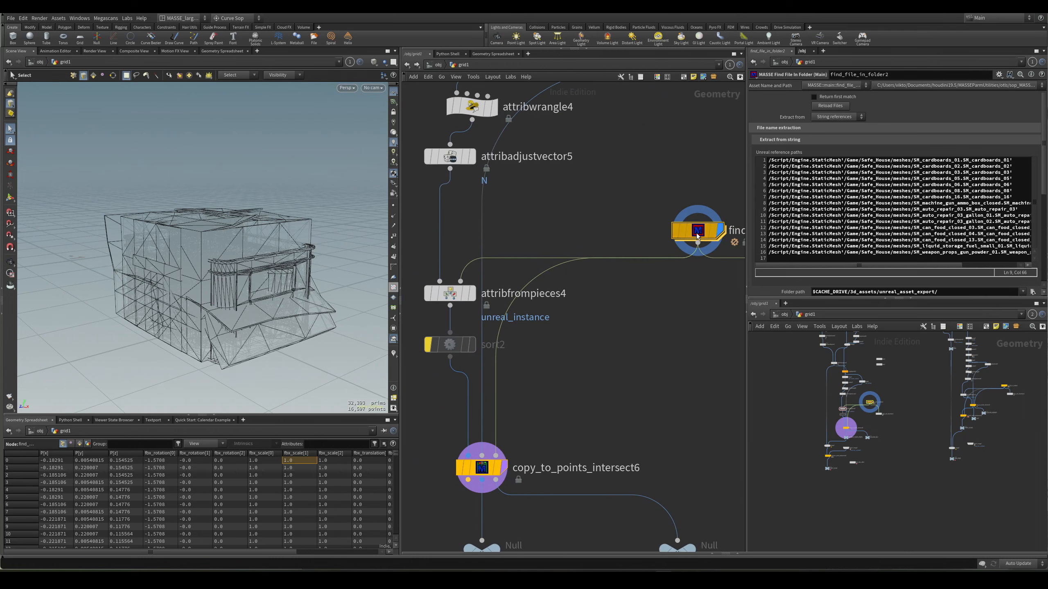
left_click_drag(696, 233, 703, 218)
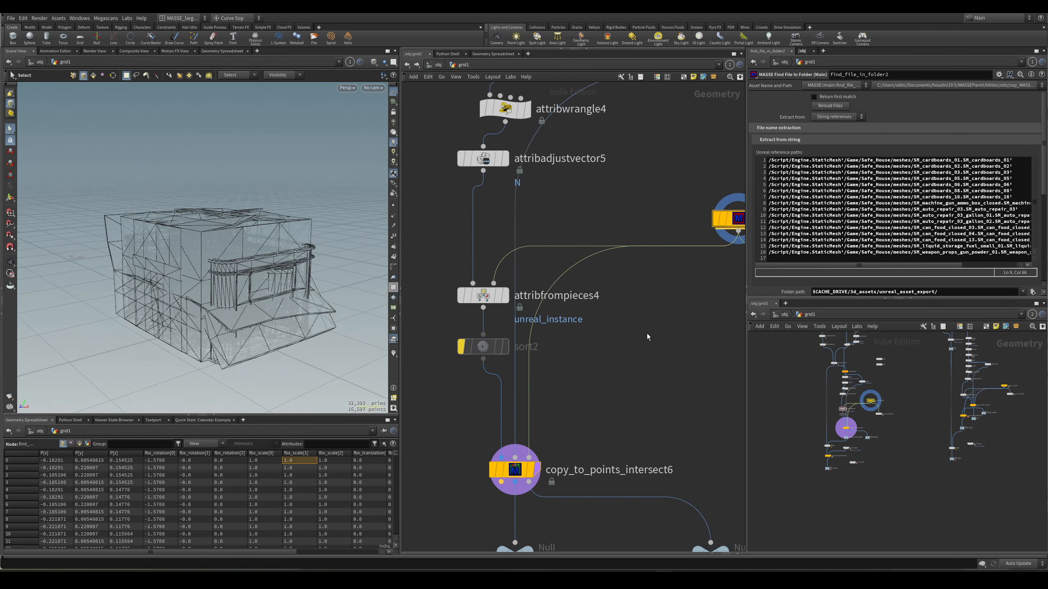
Step: Display the attribadjustvector5 points and show the parameters of the attribfrompieces4 node
left_click(471, 156)
left_click(474, 306)
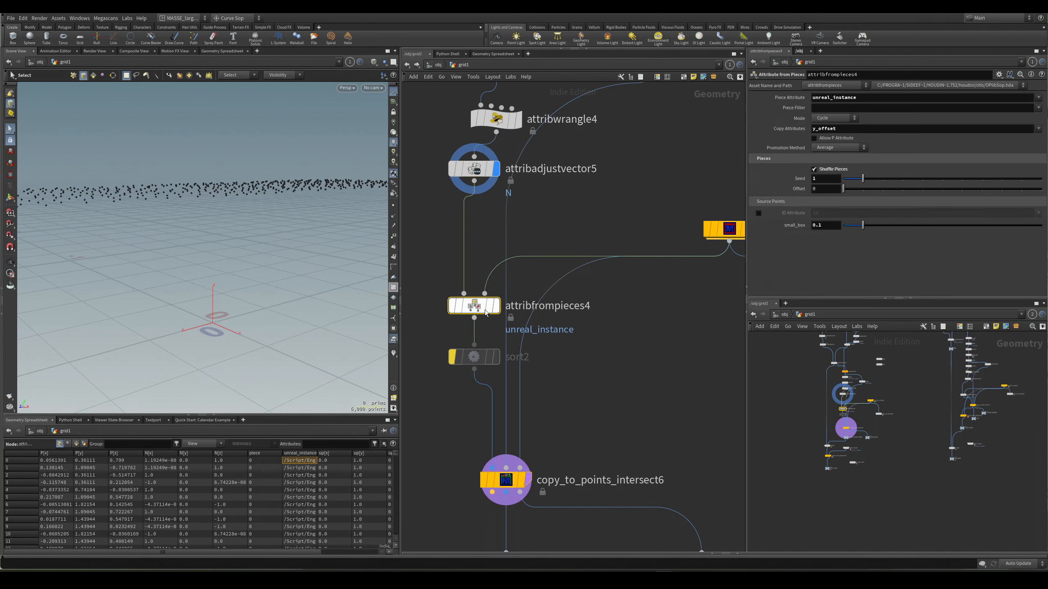
left_click_drag(442, 284, 483, 313)
key("r")
Step: Set the display back to the find_file_in_folder2 node to inspect the attributes of its assets
middle_click_drag(654, 344, 561, 383)
left_click_drag(659, 314, 648, 274)
key("r")
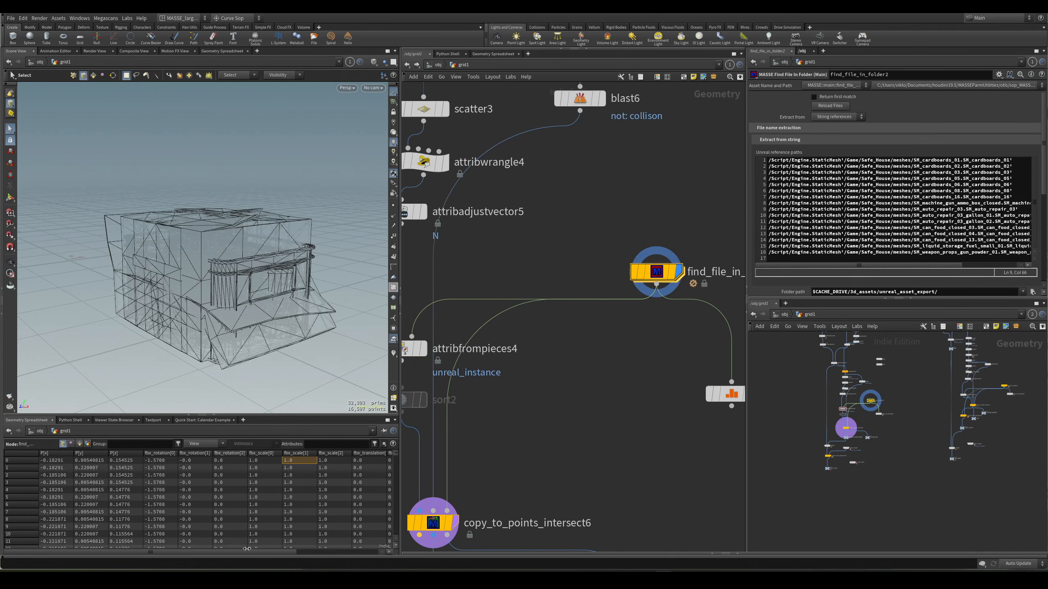
Step: Inspect the primitive attributes of find_file_in_folder2, widening the unreal_instance column to read the full asset paths
left_click_drag(244, 552, 225, 541)
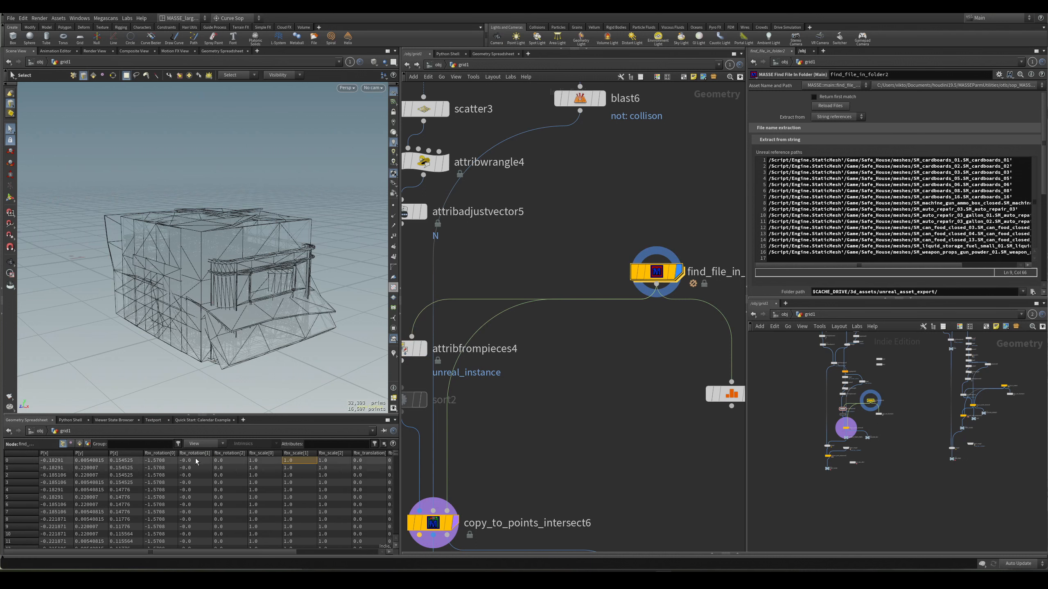
left_click(79, 443)
left_click_drag(246, 453, 518, 457)
left_click_drag(282, 547, 320, 554)
left_click(285, 520)
left_click(202, 461)
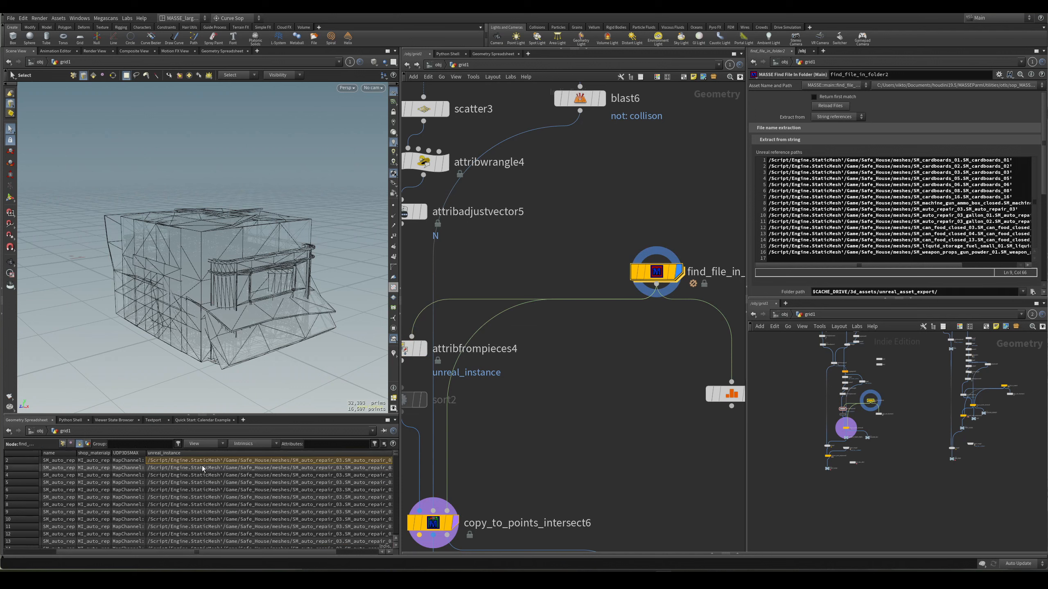
Step: Display the attribfrompieces4 points and frame them in the viewport
middle_click_drag(542, 418, 637, 426)
left_click(495, 357)
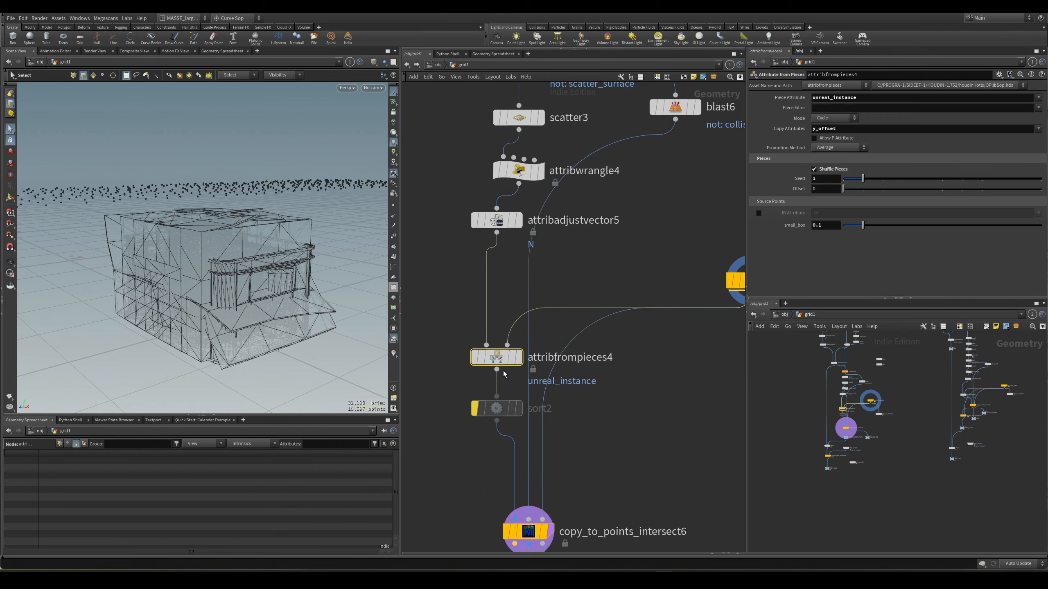
left_click(518, 357)
key("space+g")
left_click_drag(221, 275, 233, 310, "alt")
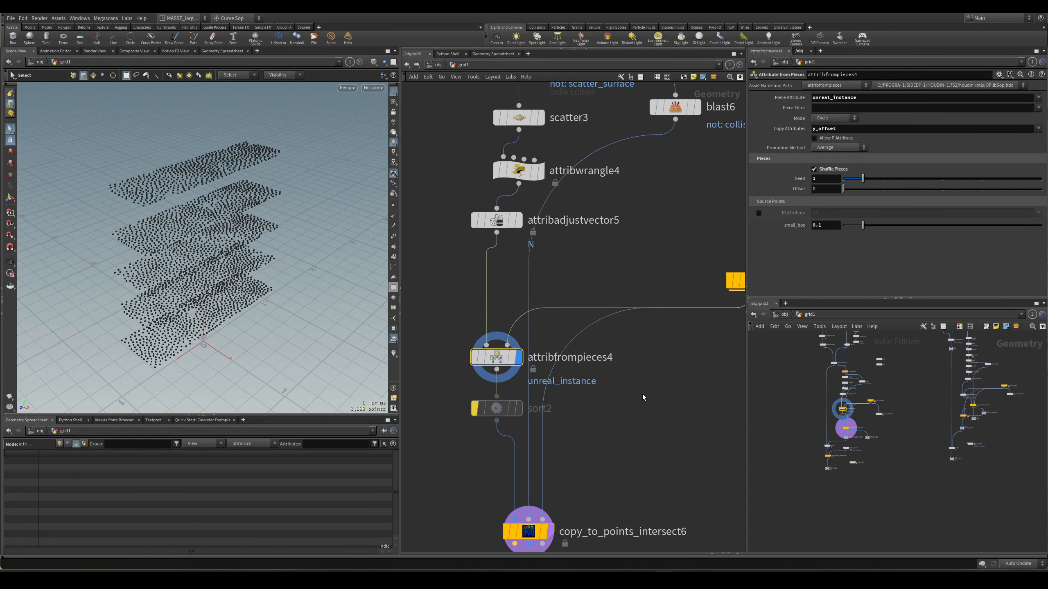
Step: List the point attributes of attribfrompieces4 and examine which unreal_instance path each point carries
left_click(60, 443)
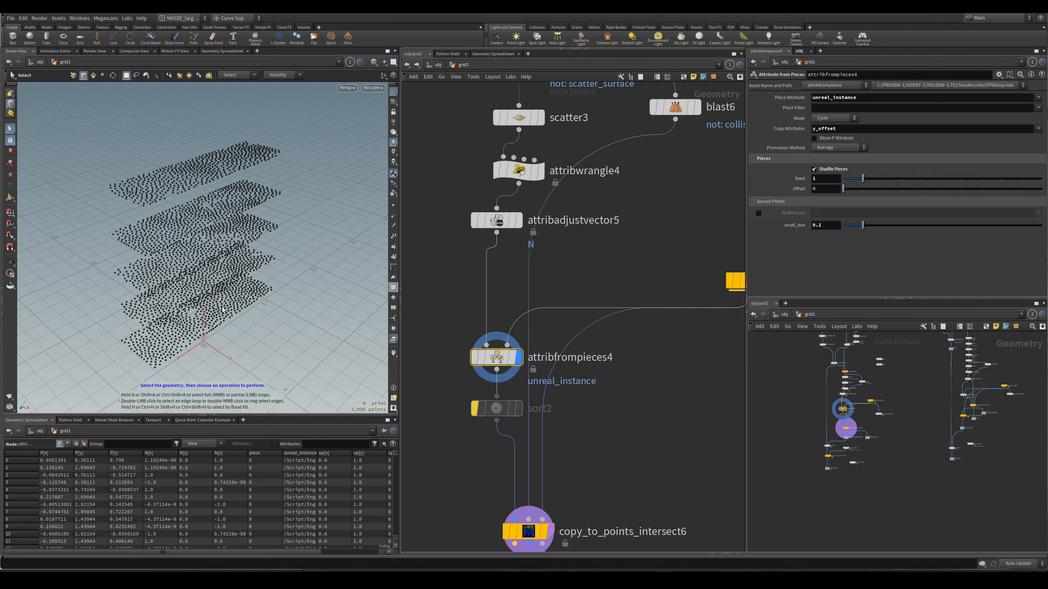
left_click_drag(316, 454, 679, 442)
left_click_drag(178, 553, 317, 554)
left_click_drag(395, 459, 381, 493)
Step: Display the copy_to_points_intersect6 result with its parameters and switch the viewport to shaded mode
middle_click_drag(451, 507, 458, 438)
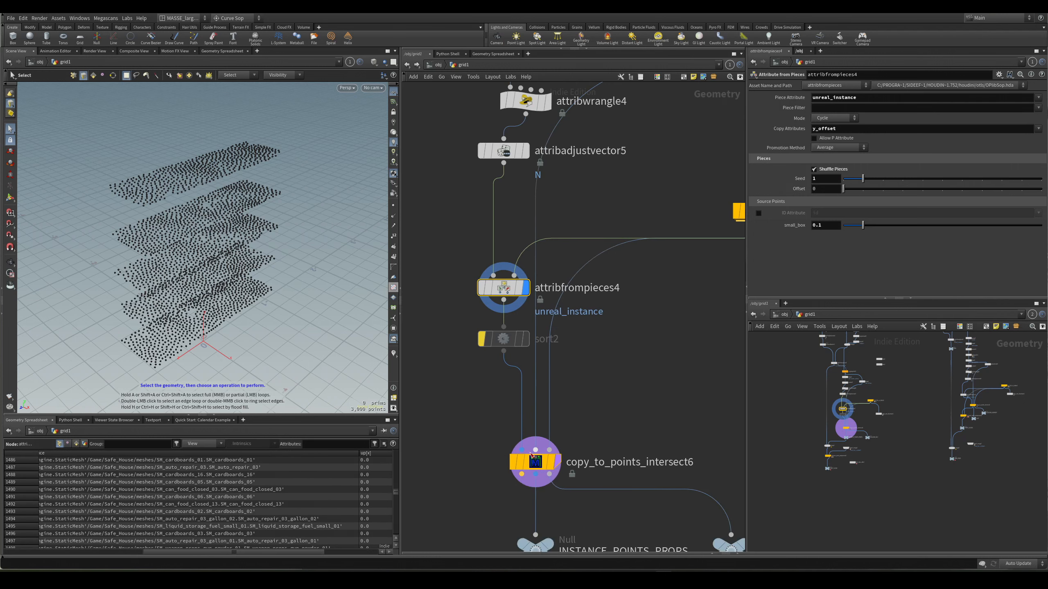
left_click(557, 462)
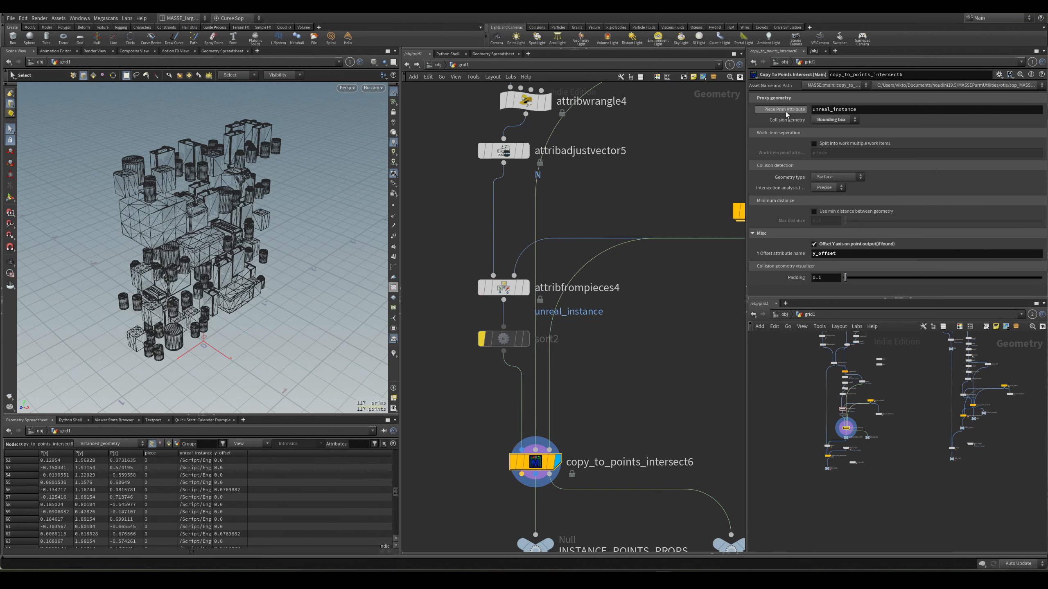
middle_click_drag(592, 366, 576, 355)
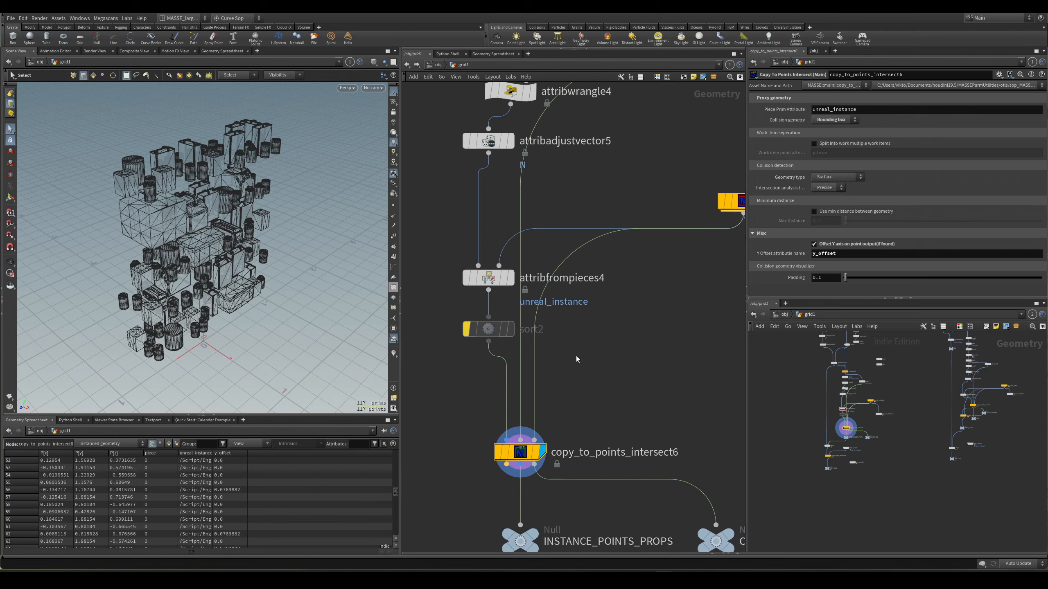
middle_click_drag(651, 317, 601, 328)
middle_click_drag(527, 280, 554, 243)
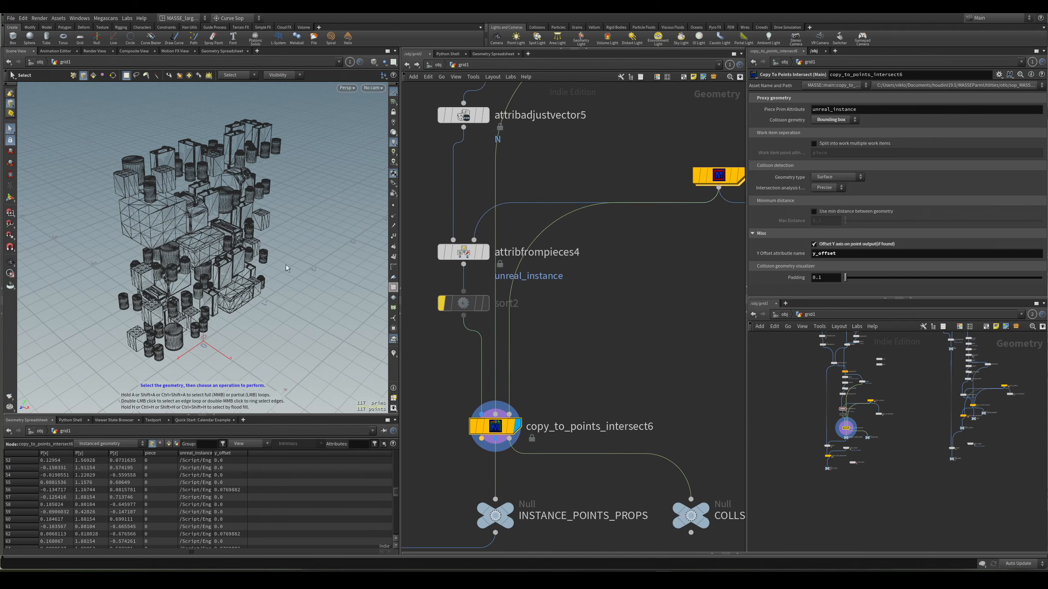
left_click_drag(206, 245, 168, 224, "alt")
key("w")
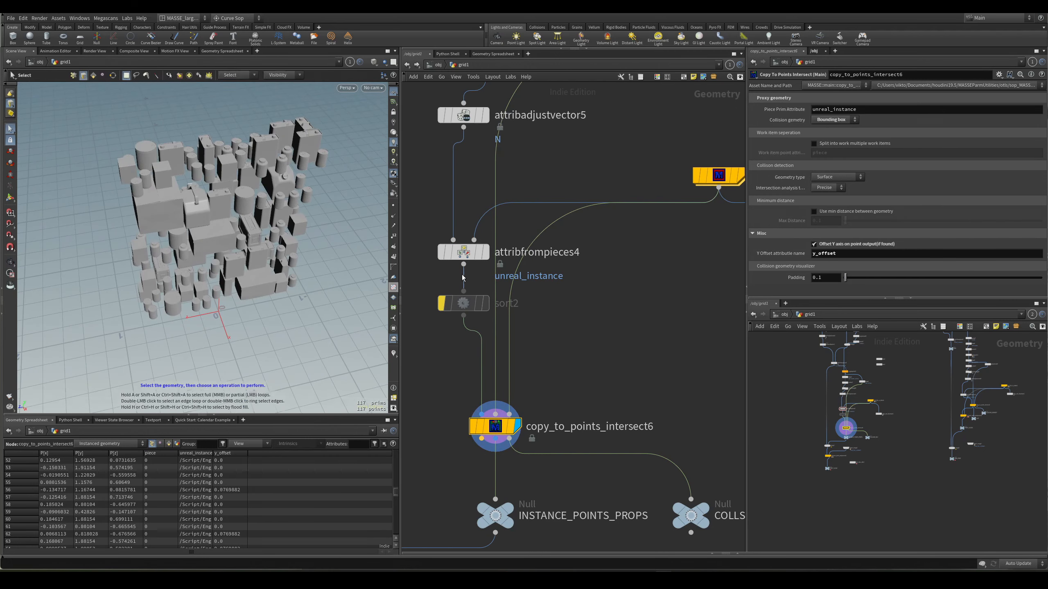
Step: Display the scattered points of attribfrompieces4 again and view them from above
left_click(474, 253)
left_click(486, 253)
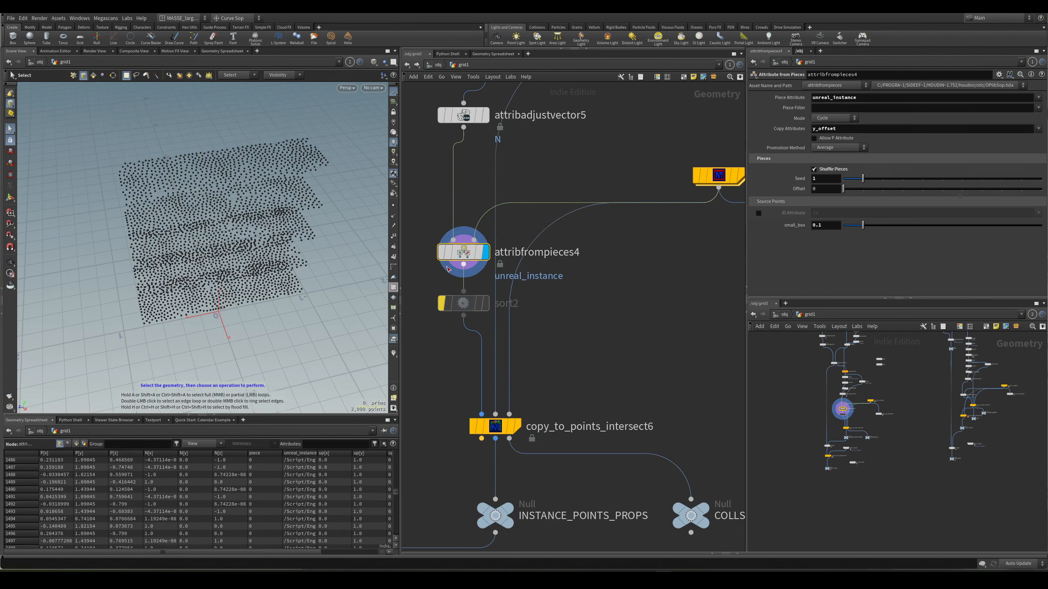
left_click_drag(300, 246, 286, 225, "alt")
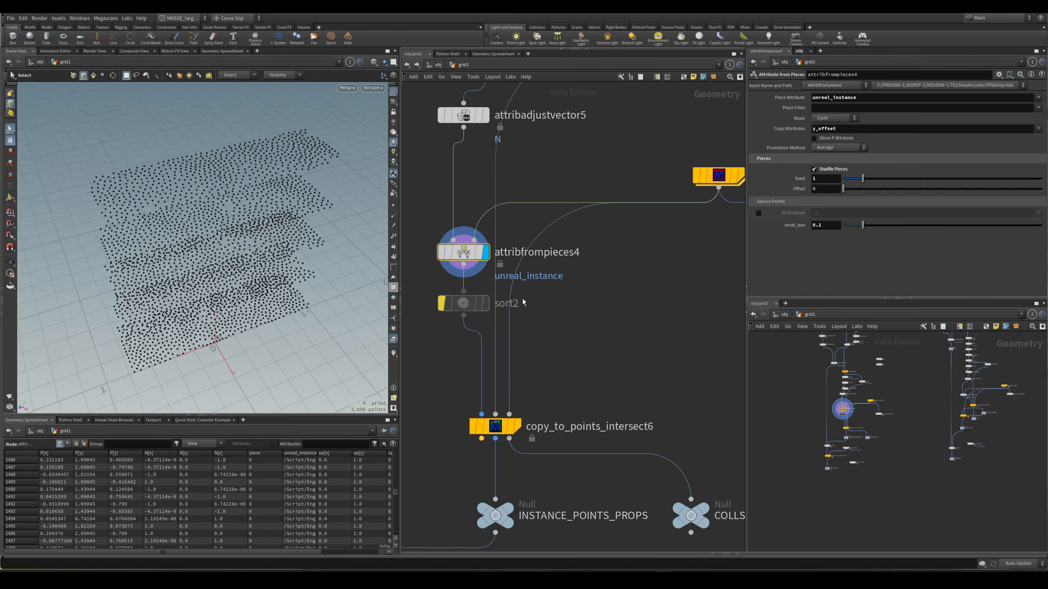
Step: Display the copy_to_points_intersect6 props again and inspect them up close in wireframe and shaded modes
middle_click_drag(523, 301, 457, 313)
middle_click_drag(555, 371, 668, 310)
left_click(565, 378)
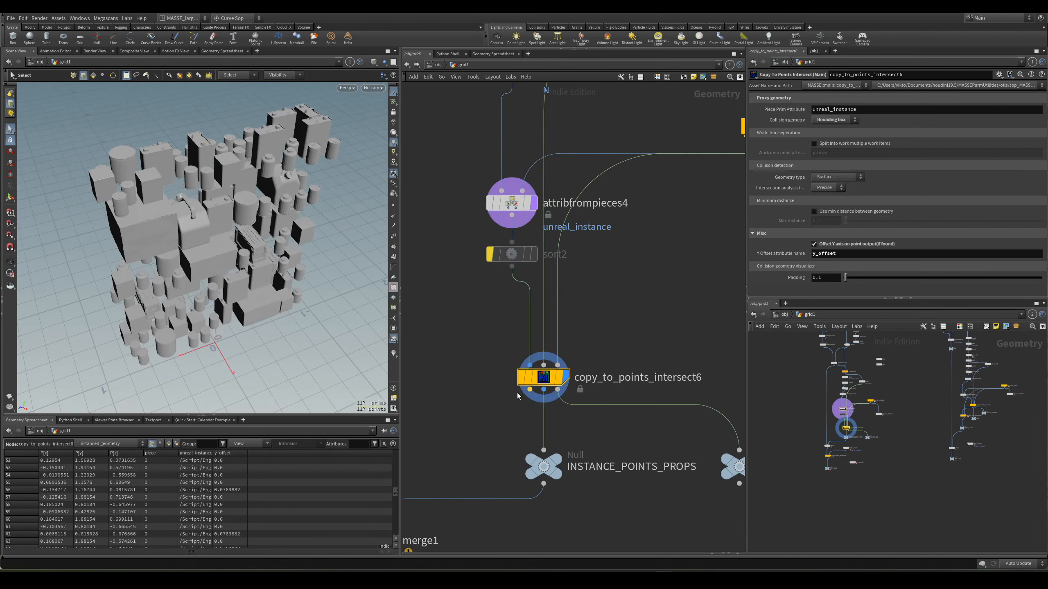
left_click_drag(225, 198, 235, 228, "alt")
right_click_drag(207, 202, 231, 201, "alt")
key("w")
left_click_drag(231, 201, 248, 200, "alt")
key("w")
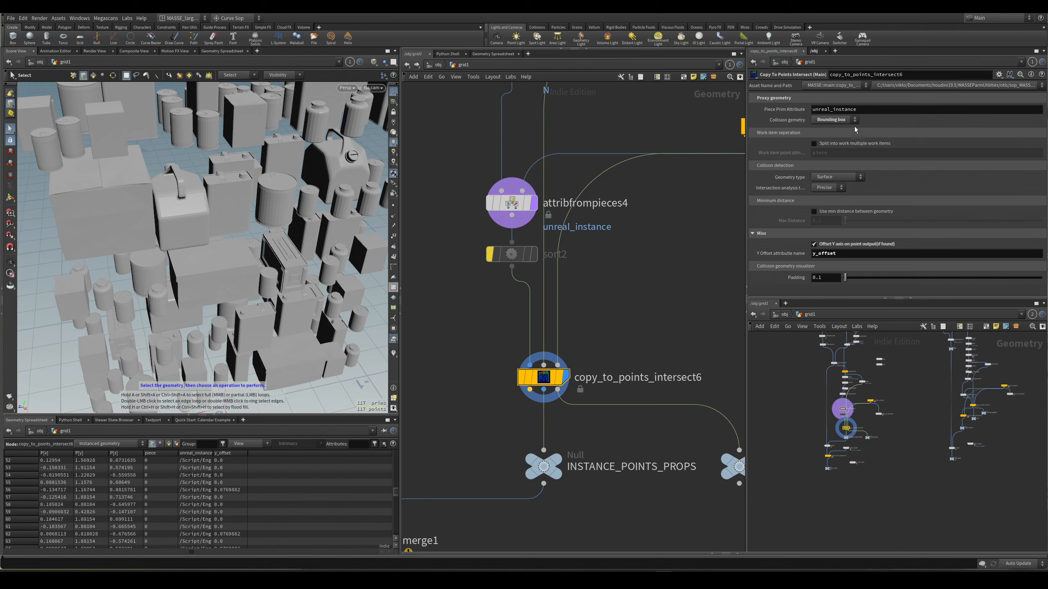
Step: Set the Global Seed of the scatter3 node to 1.32
middle_click_drag(535, 298, 553, 357)
scroll(483, 333, "down", 2)
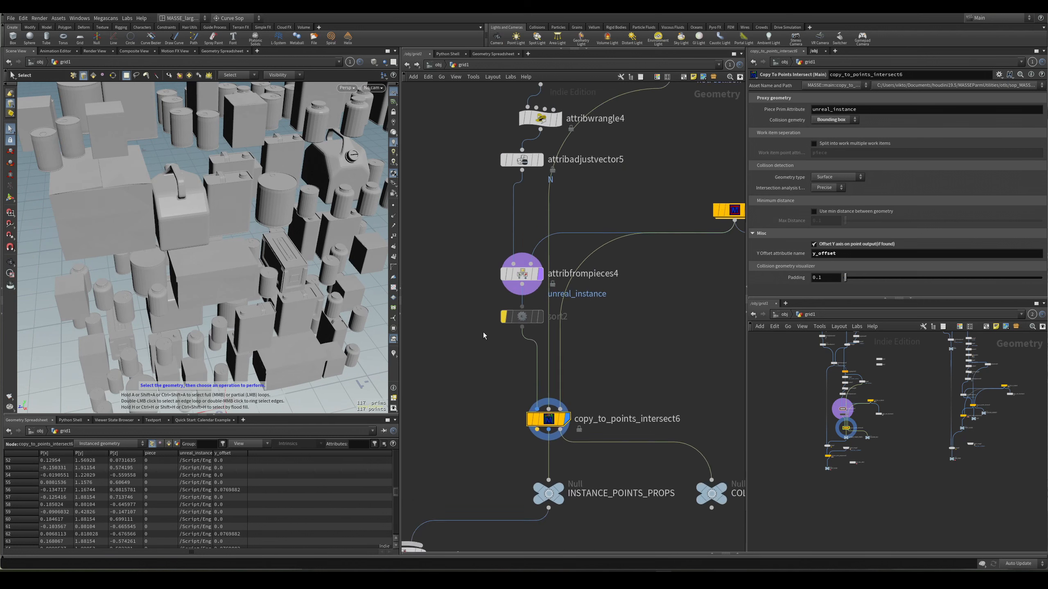
left_click_drag(478, 210, 530, 147)
left_click(520, 112)
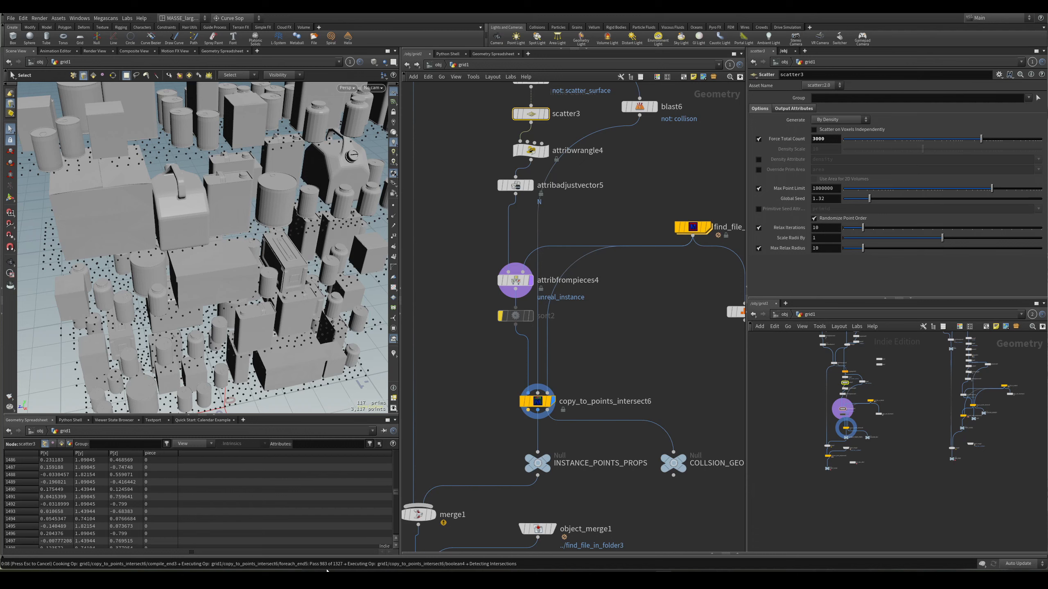
Step: Select copy_to_points_intersect6 and check the regenerated props on the shelves in wireframe and shaded modes
left_click(537, 402)
mouse_move(297, 259)
left_mouse_down()
mouse_move(300, 240)
mouse_move(257, 283)
mouse_move(280, 264)
mouse_move(268, 289)
left_mouse_up()
key("w")
key("w")
key("w")
key("w")
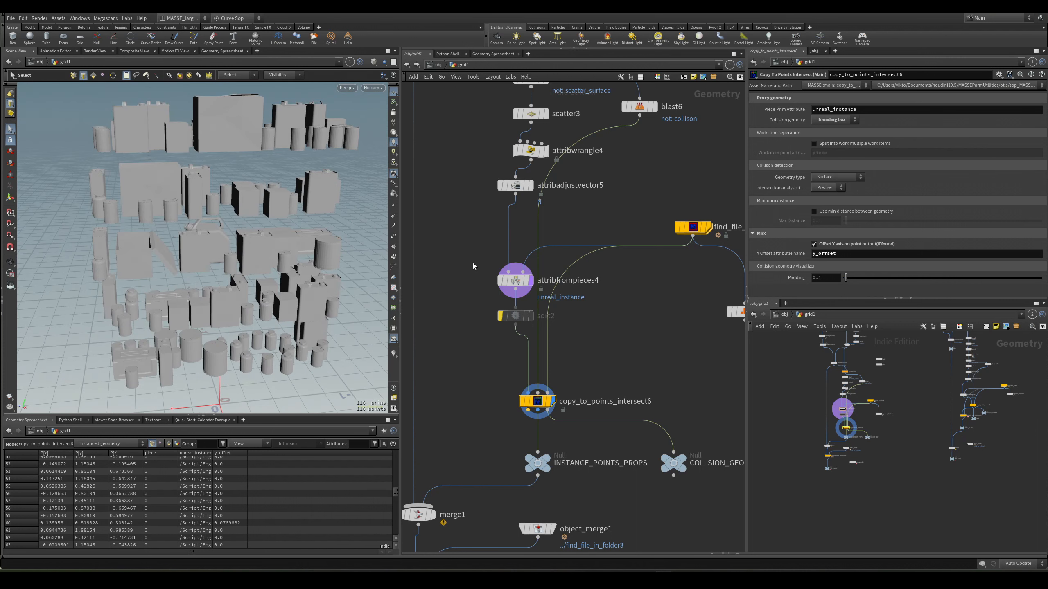
Step: Set the Mode of attribfrompieces4 to Patches
left_click(515, 281)
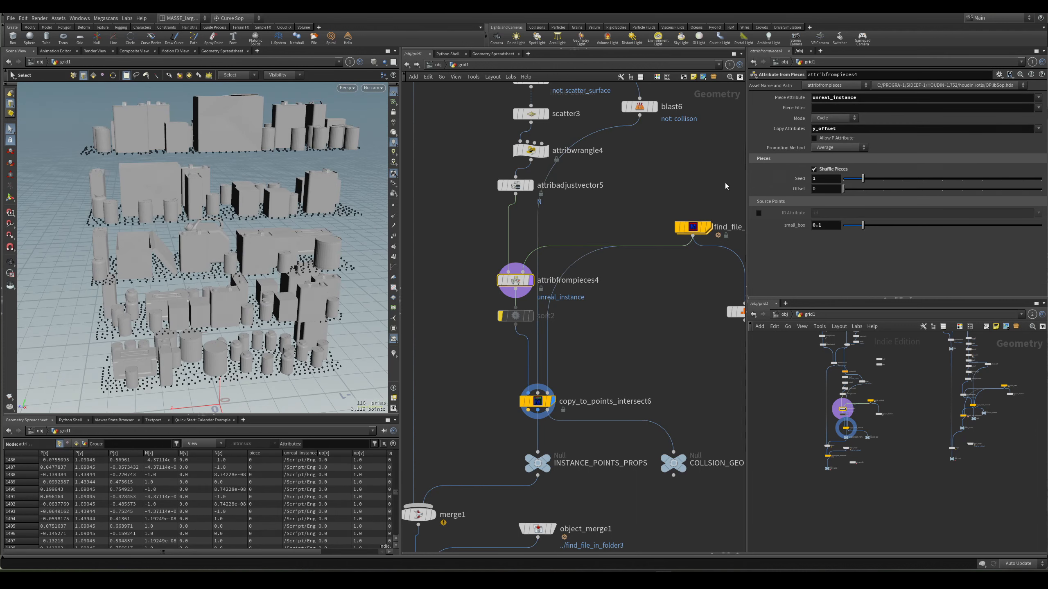
left_click(841, 119)
left_click(832, 118)
left_click(832, 119)
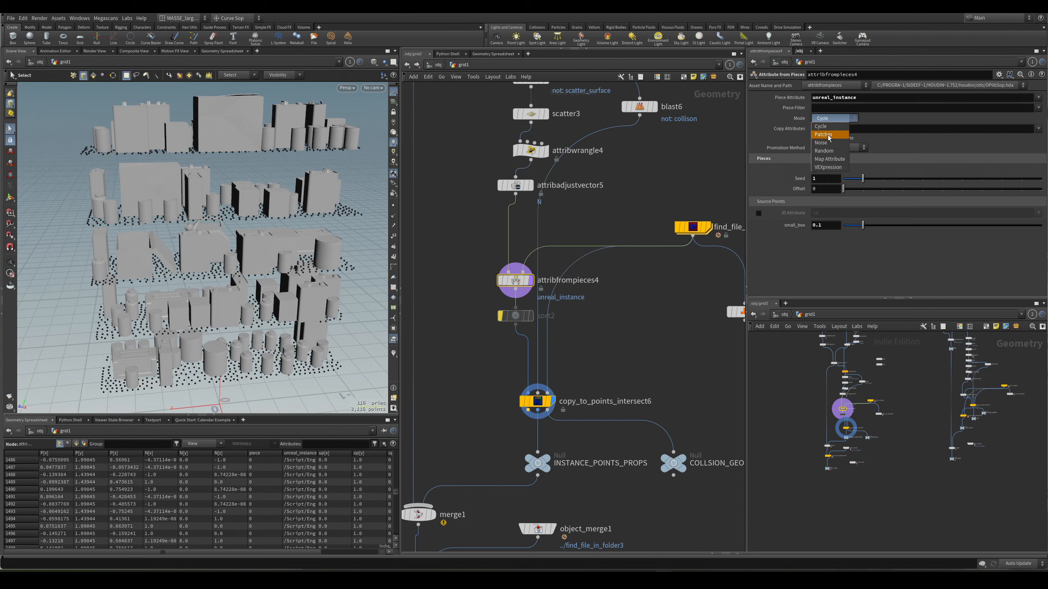
left_click(828, 135)
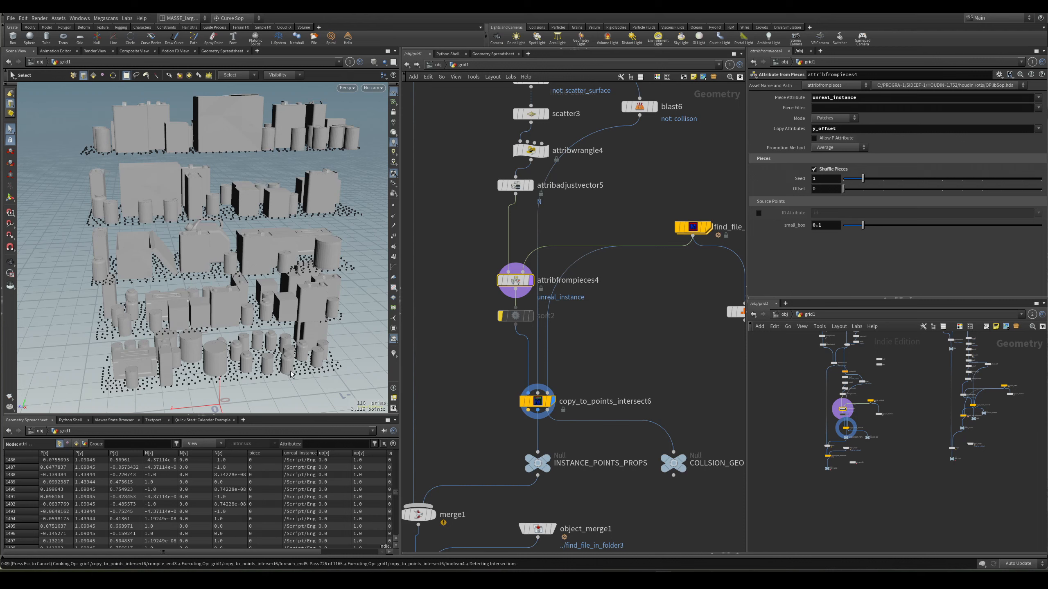
Step: Examine how the Patches mode groups the props on the shelves from several angles, in wireframe and shaded modes
left_click_drag(256, 298, 281, 301, "alt")
key("w")
key("w")
scroll(278, 193, "up", 3)
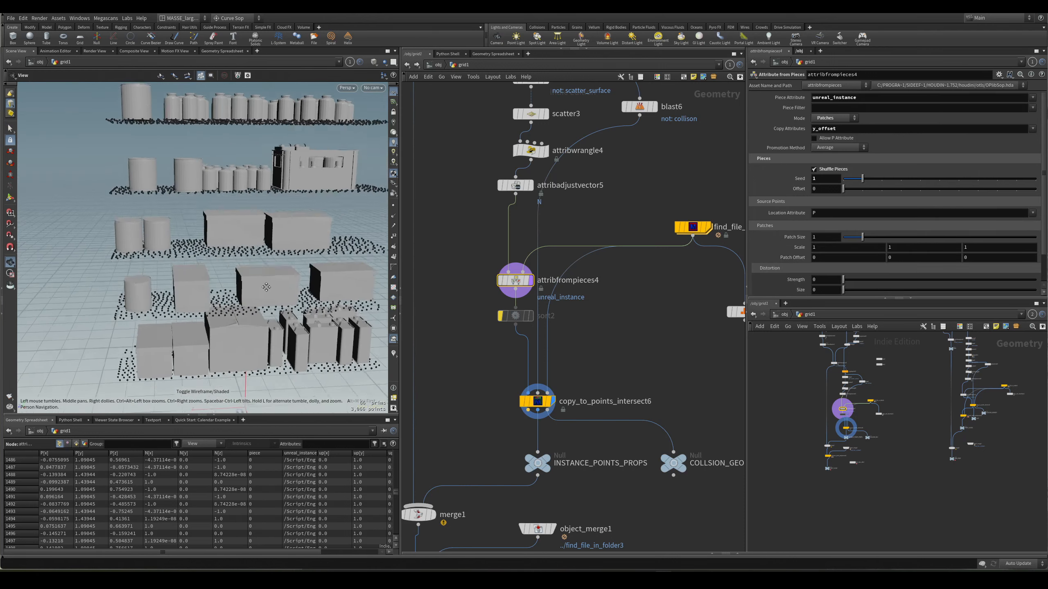
key("w")
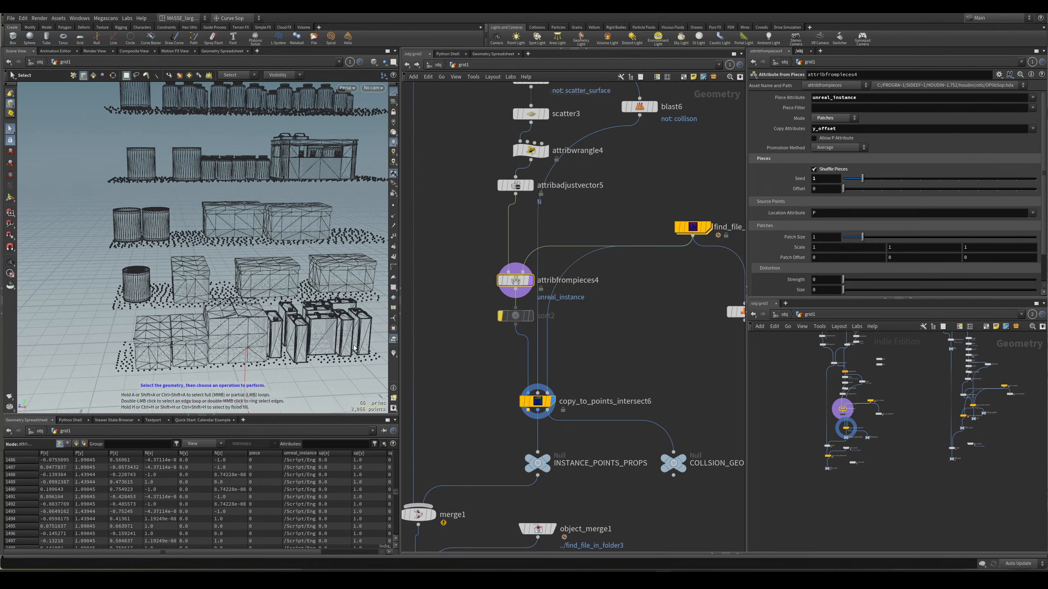
key("w")
scroll(304, 279, "up", 5)
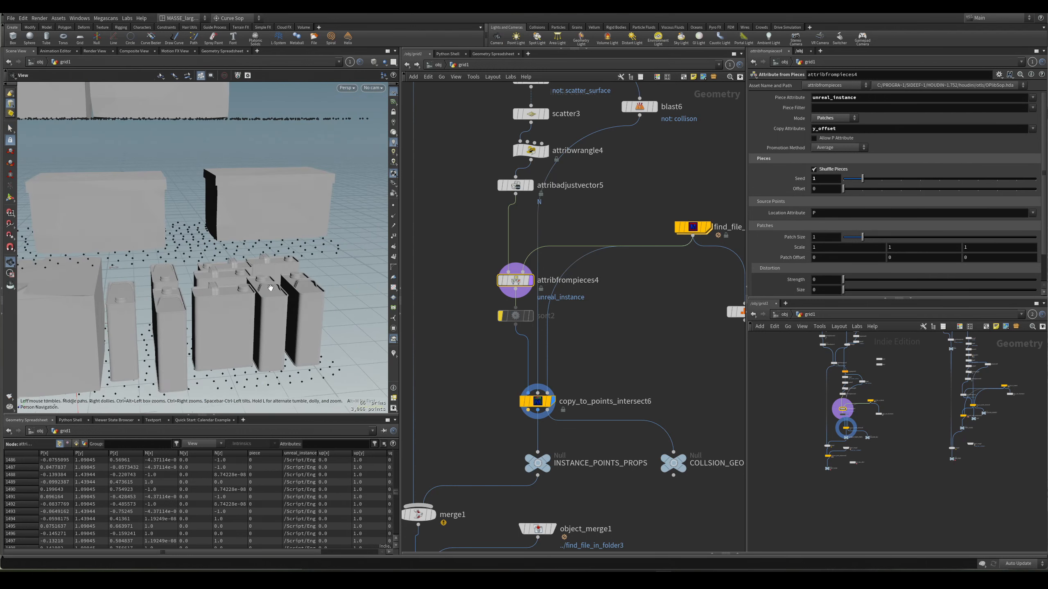
right_click_drag(305, 280, 244, 279, "alt")
left_click_drag(271, 272, 269, 261, "alt")
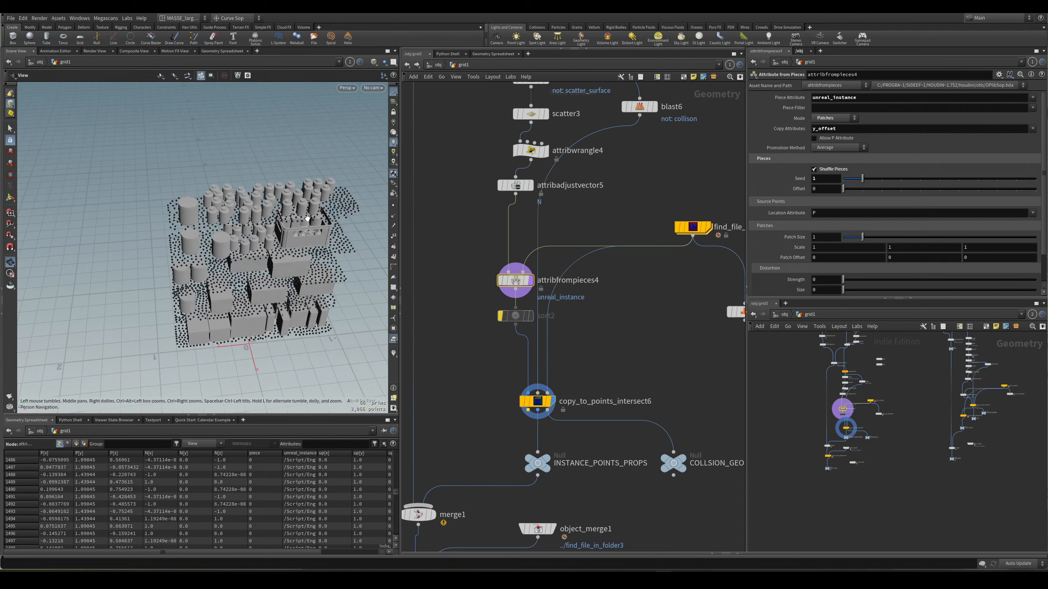
left_click_drag(307, 217, 284, 200, "alt")
right_click_drag(285, 200, 318, 200, "alt")
Step: Set the Mode of attribfrompieces4 to Random and check the resulting props on the shelves
left_click(851, 120)
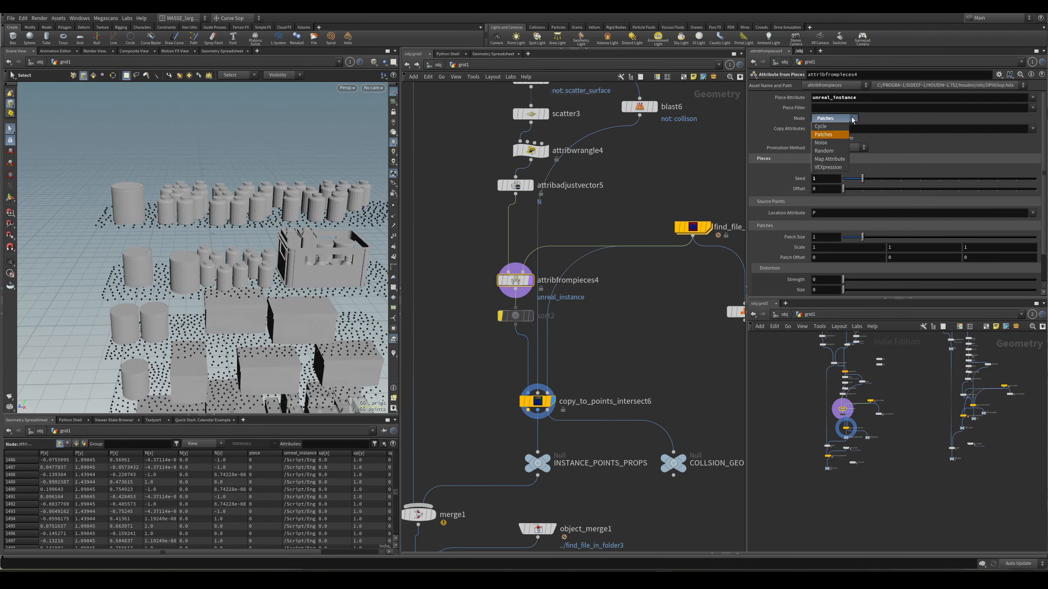
left_click(839, 152)
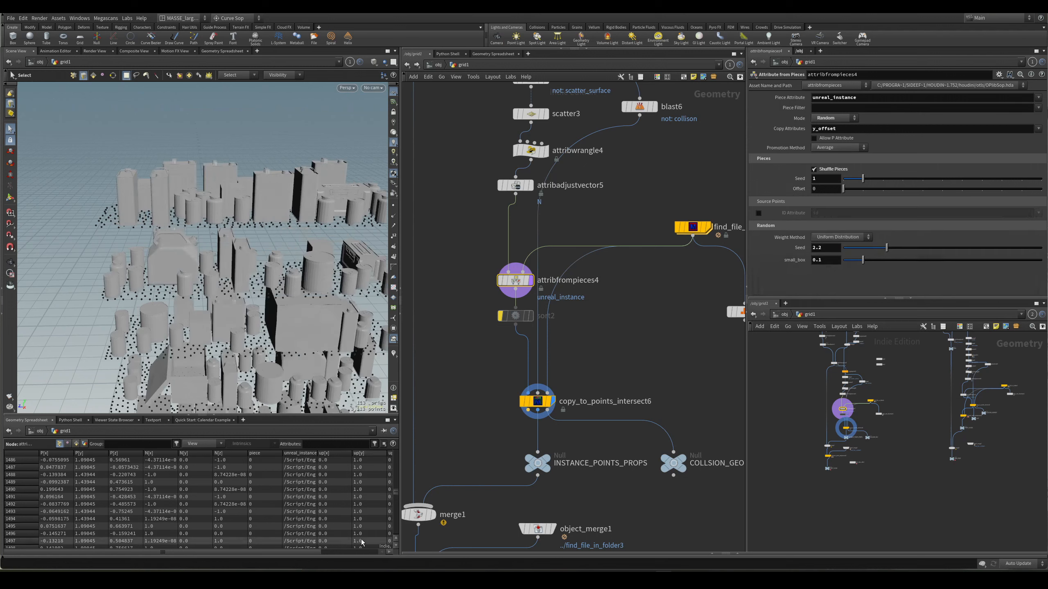
left_click_drag(351, 382, 307, 203, "alt")
key("w")
key("w")
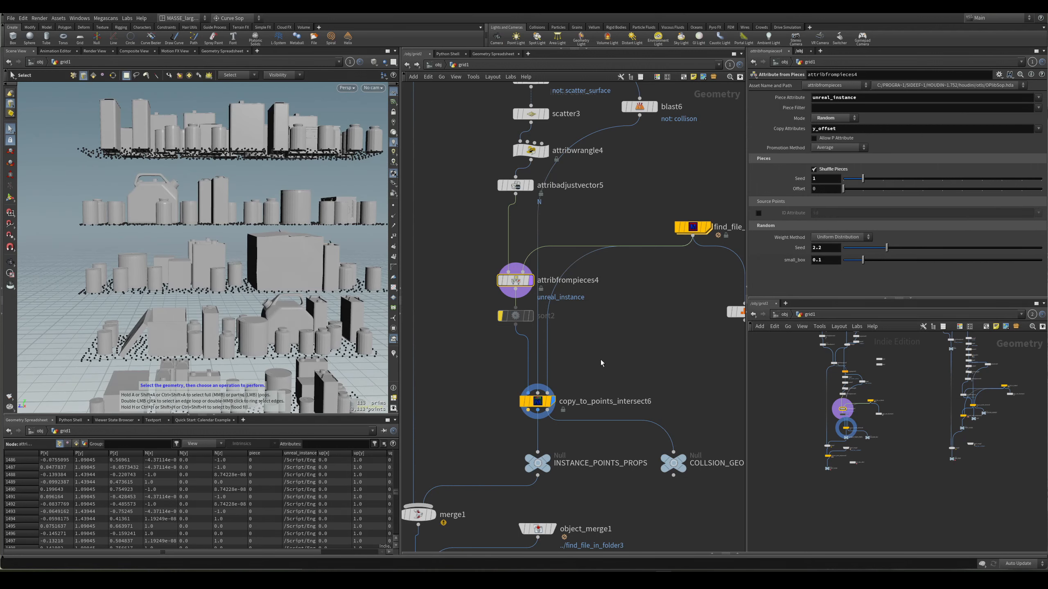
Step: Select copy_to_points_intersect6 and inspect its randomly distributed props up close in wireframe for intersections
scroll(578, 412, "up", 1)
middle_click_drag(578, 412, 614, 336)
left_click(564, 323)
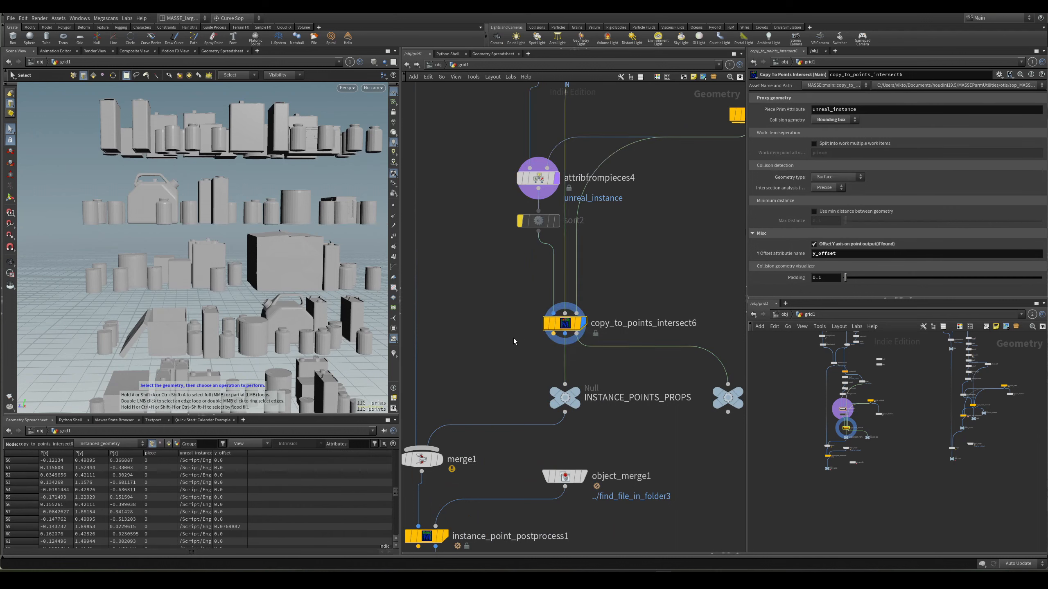
scroll(514, 331, "up", 1)
left_click_drag(313, 232, 201, 291, "alt")
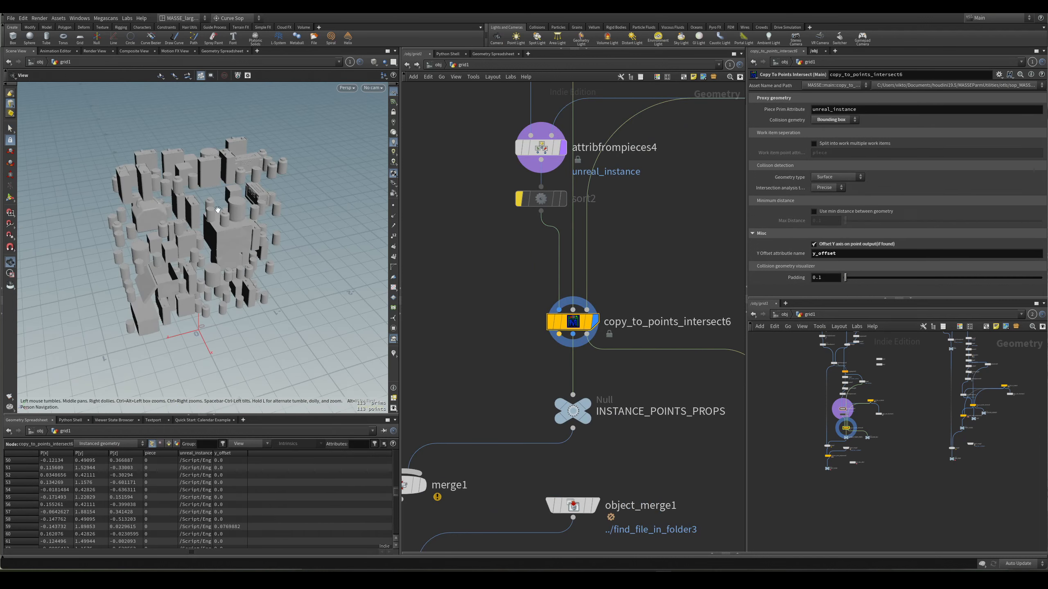
right_click(210, 213)
right_click(184, 212)
right_click_drag(178, 239, 258, 229, "alt")
key("w")
key("alt+Left")
key("alt+Right")
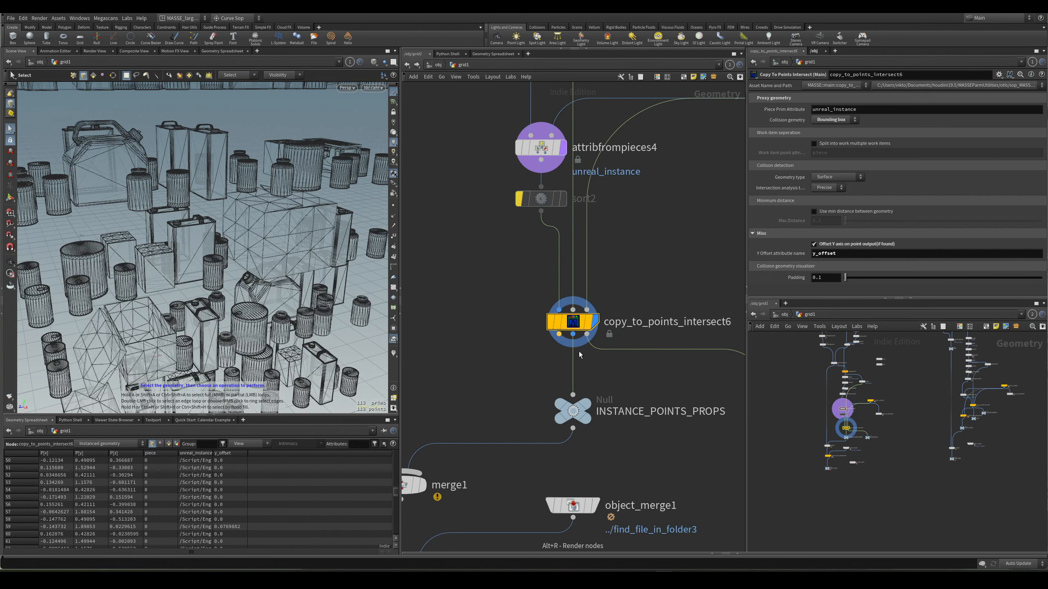
Step: Open the network inside copy_to_points_intersect6 and select its OUT_INSTANCED_GEO output to view the instanced props
middle_click_drag(609, 366, 574, 366)
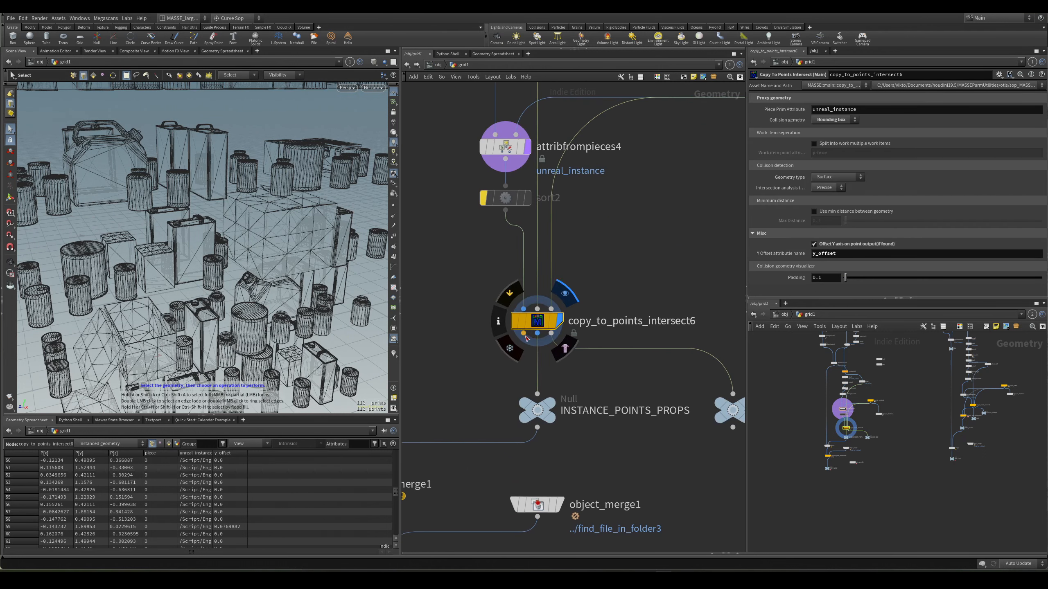
double_click(537, 321)
scroll(582, 506, "down", 6)
middle_click_drag(584, 522, 578, 409)
scroll(545, 461, "up", 6)
middle_click_drag(535, 472, 447, 393)
scroll(480, 398, "up", 3)
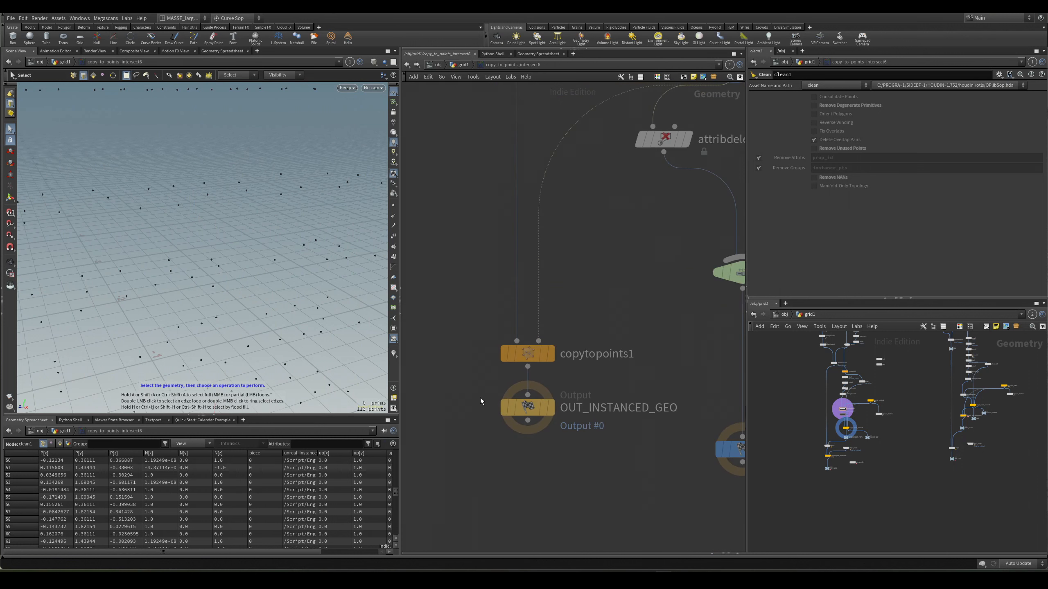
left_click(528, 407)
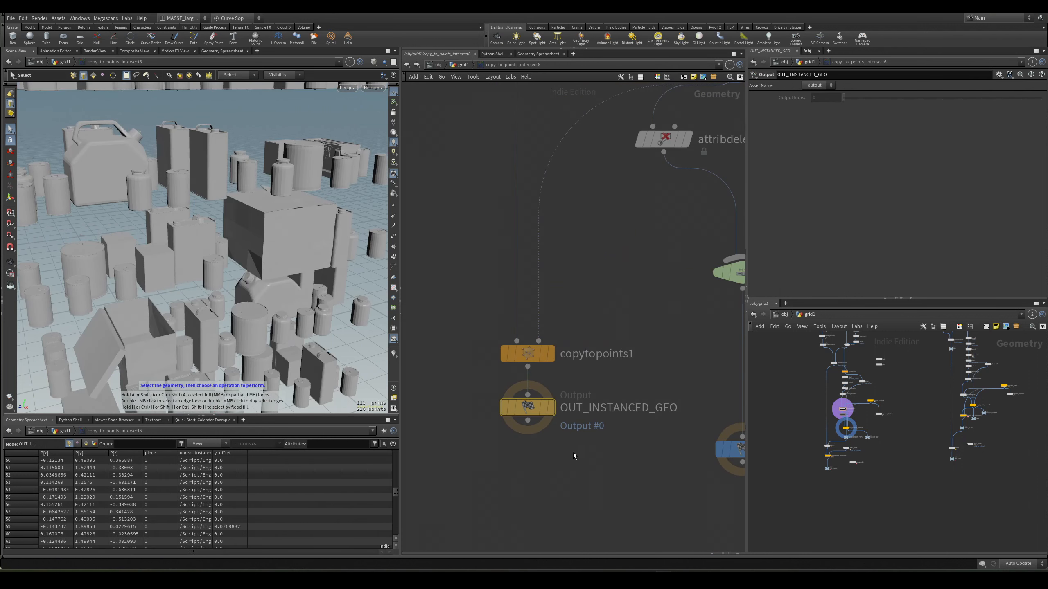
middle_click_drag(563, 425, 518, 390)
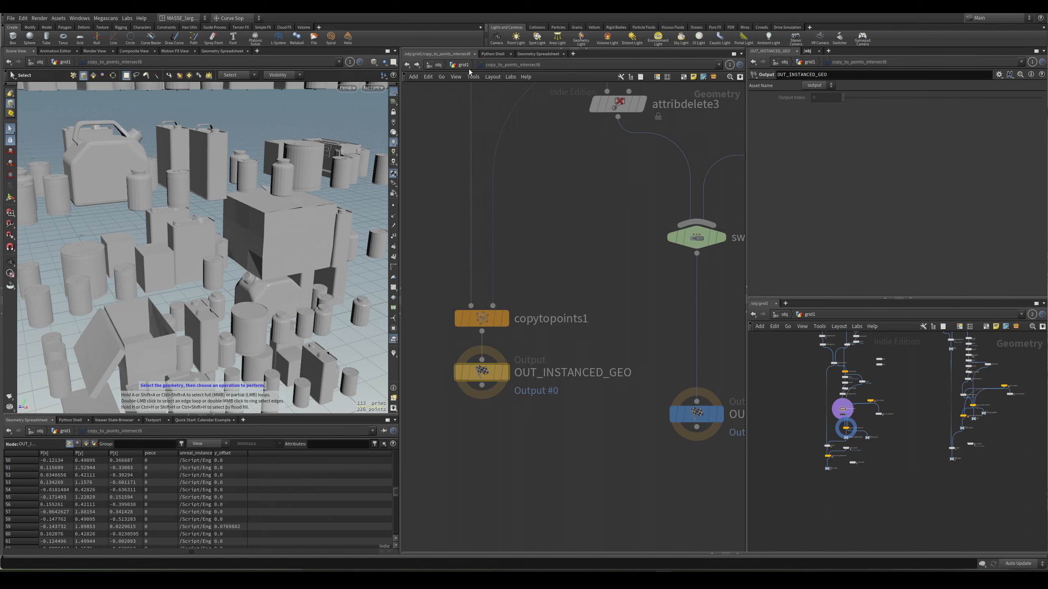
middle_click_drag(587, 327, 579, 328)
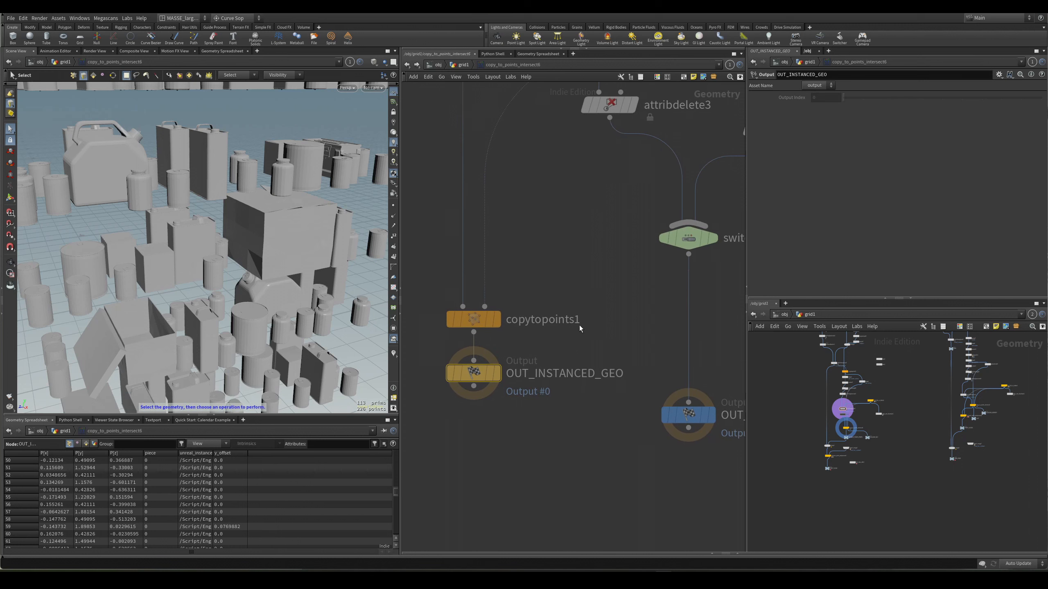
Step: Return to the grid1 network and view the copy_to_points_intersect6 props in shaded mode
left_click(463, 65)
scroll(544, 349, "up", 3)
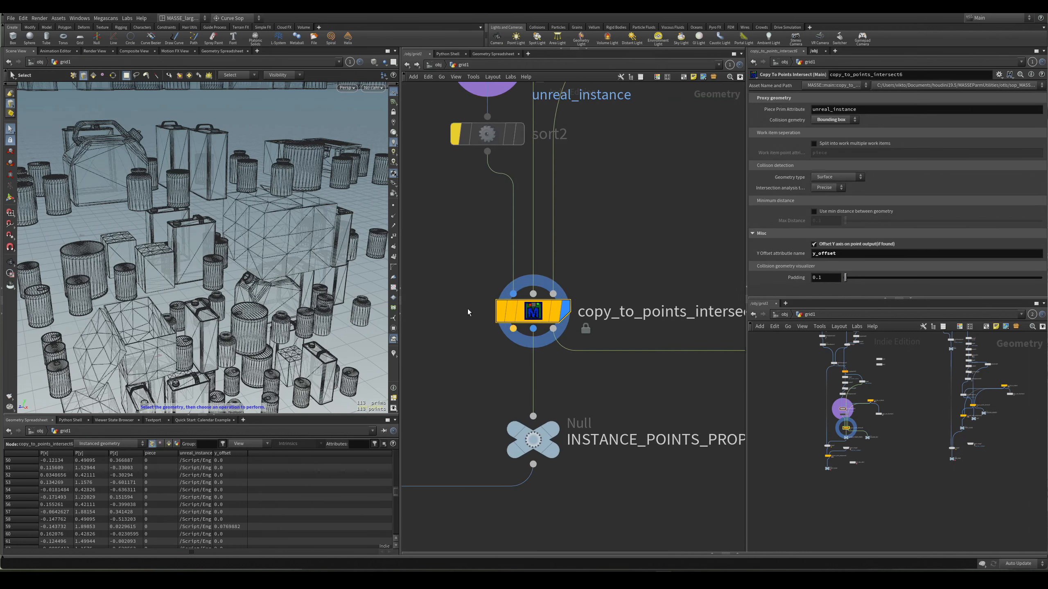
key("w")
mouse_move(259, 262)
left_mouse_down("alt")
mouse_move(251, 245)
mouse_move(301, 244)
left_mouse_up("alt")
middle_click_drag(482, 378, 488, 357)
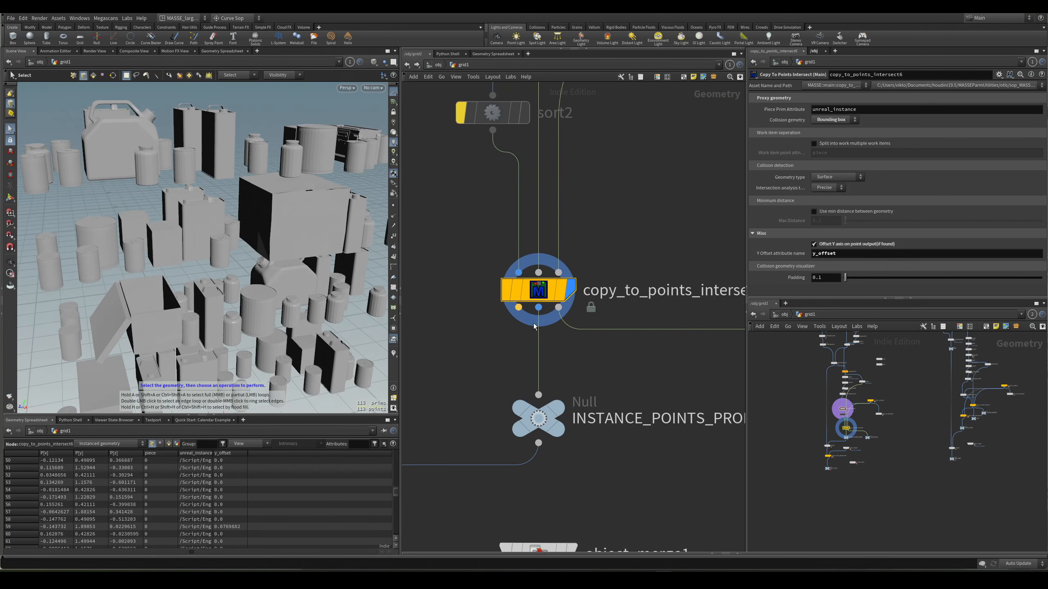
Step: Display the INSTANCE_POINTS_PROPS null and examine its point cloud from several angles
left_click_drag(497, 355, 578, 450)
key("r")
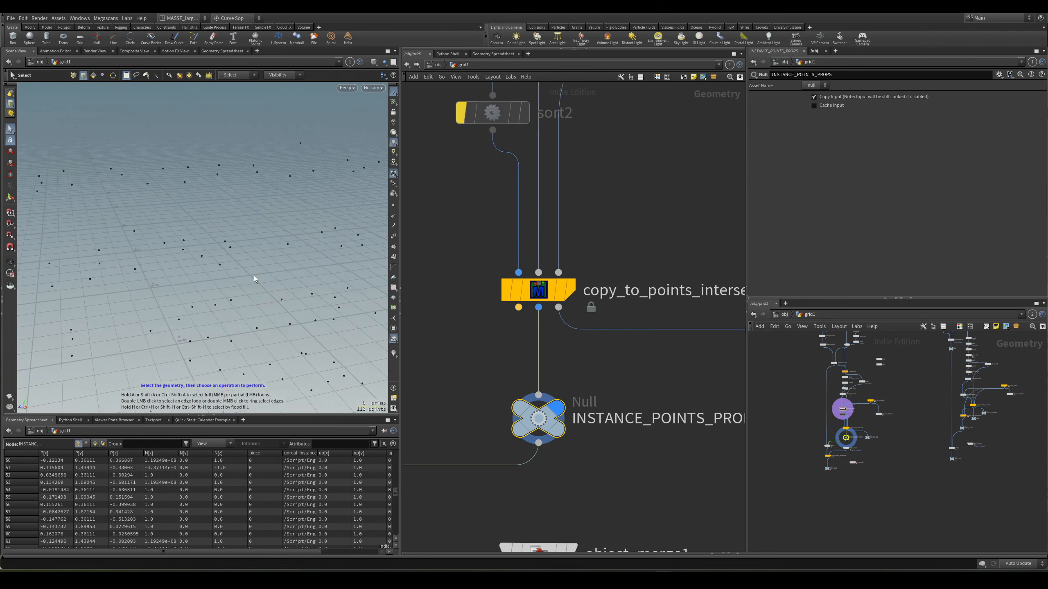
right_click_drag(300, 241, 301, 271, "alt")
key("2")
left_click_drag(171, 175, 306, 264)
right_click_drag(306, 264, 290, 275, "alt")
middle_click_drag(289, 274, 282, 292, "alt")
mouse_move(283, 293)
left_mouse_down("alt")
mouse_move(273, 291)
mouse_move(283, 257)
mouse_move(307, 306)
mouse_move(283, 279)
left_mouse_up("alt")
left_click(307, 269)
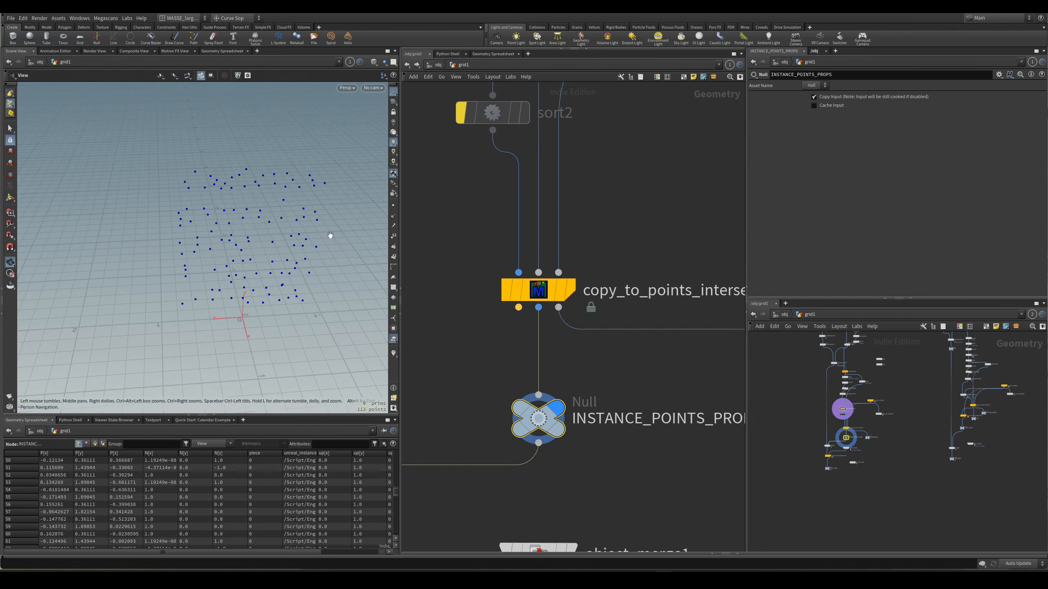
left_click_drag(330, 235, 341, 263, "alt")
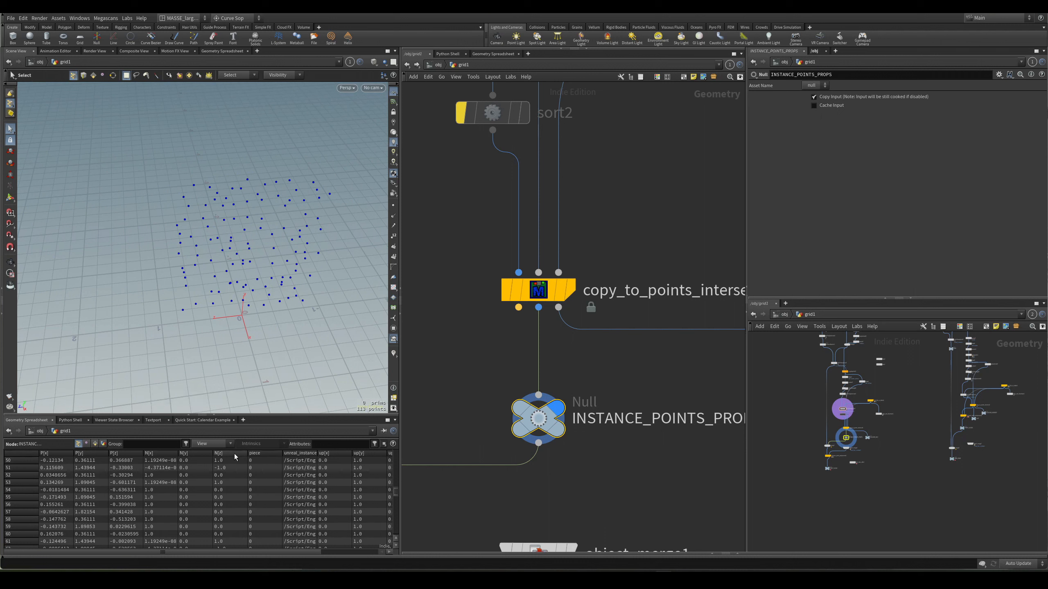
Step: Sort the point spreadsheet by unreal_instance, widen that column, and read through the mesh reference paths
left_click_drag(253, 551, 308, 552)
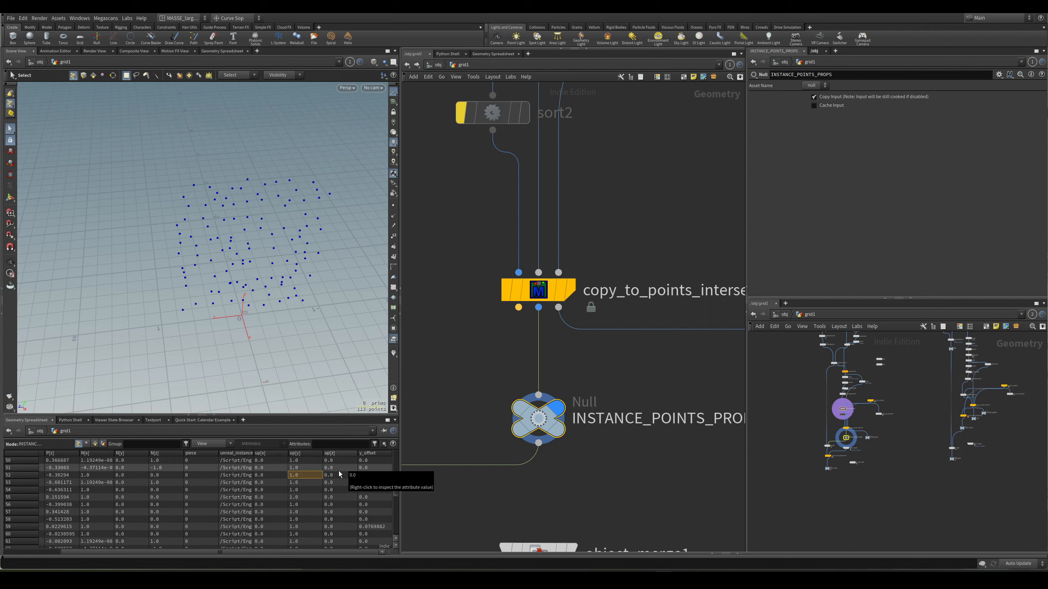
left_click(255, 454)
left_click_drag(253, 454, 521, 458)
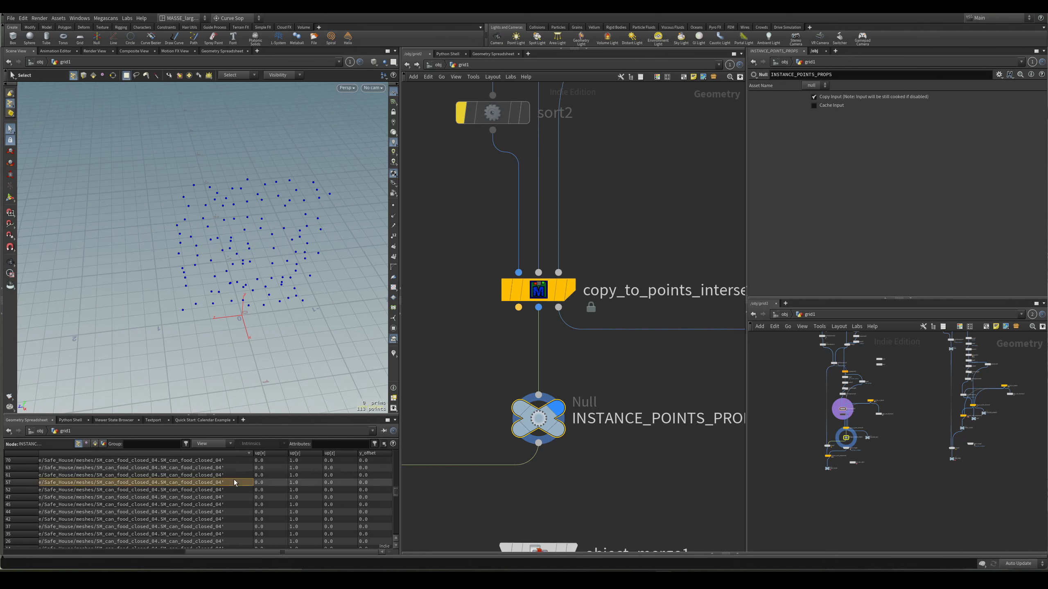
left_click_drag(254, 552, 171, 552)
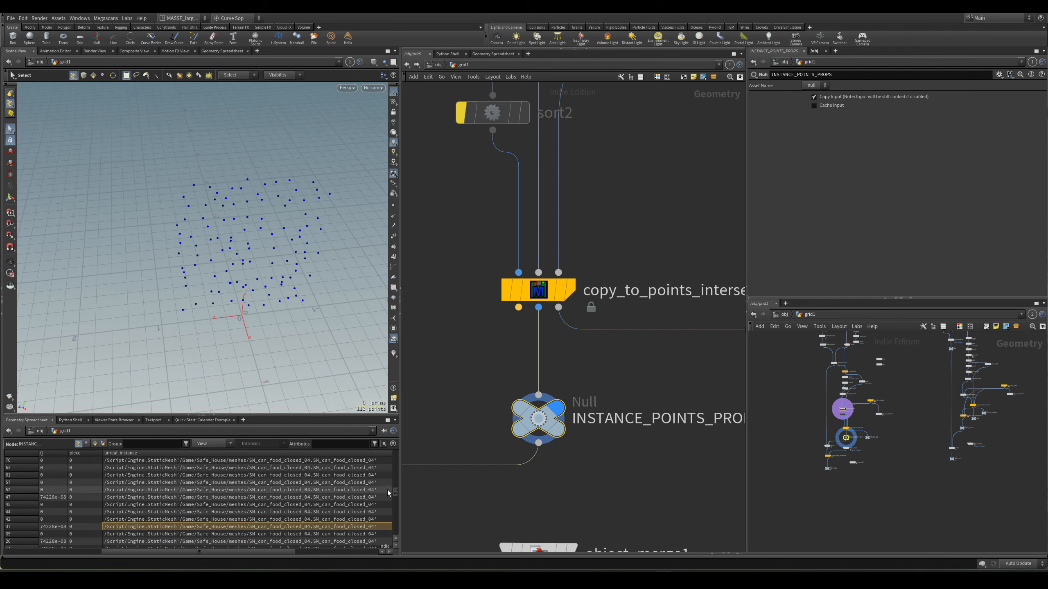
scroll(387, 506, "up", 10)
scroll(387, 507, "down", 5)
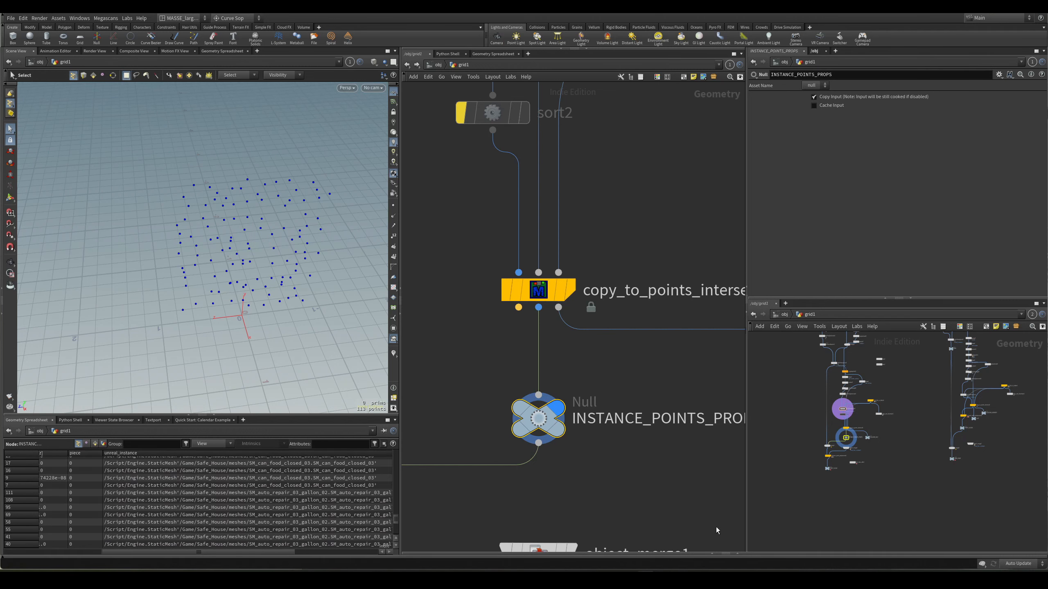
Step: Switch to Unreal Engine and open the Content Drawer to view the Meshes assets beside the populated shelf
key("alt+Tab")
left_click(421, 423)
key("ctrl+space")
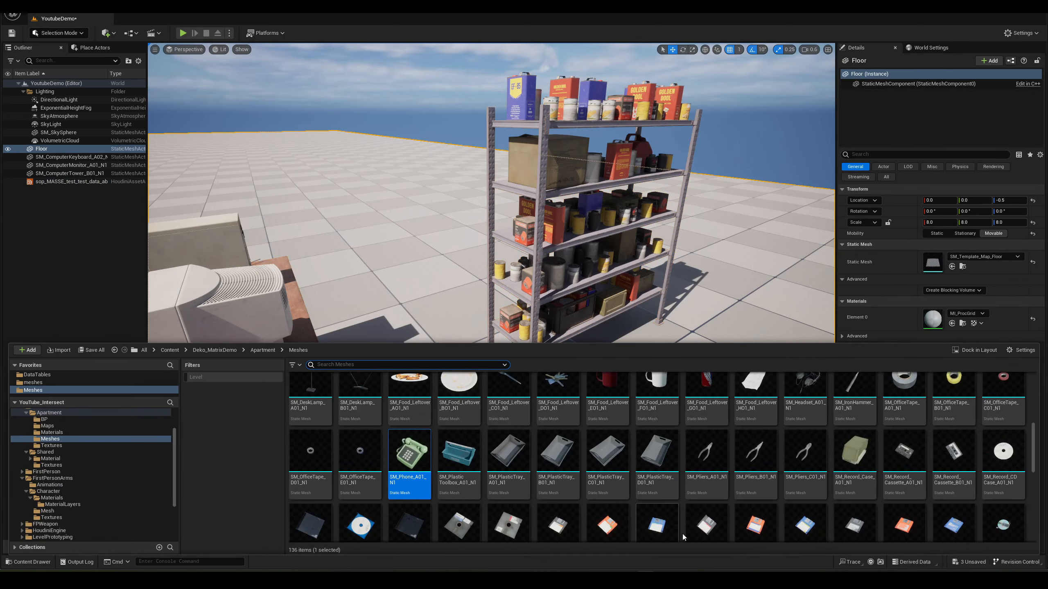
Step: Switch back to Houdini and display the merge1 node below INSTANCE_POINTS_PROPS
key("alt+Tab")
scroll(590, 338, "down", 2)
middle_click_drag(520, 334, 618, 261)
scroll(487, 295, "down", 2)
scroll(585, 321, "up", 2)
left_click(551, 356)
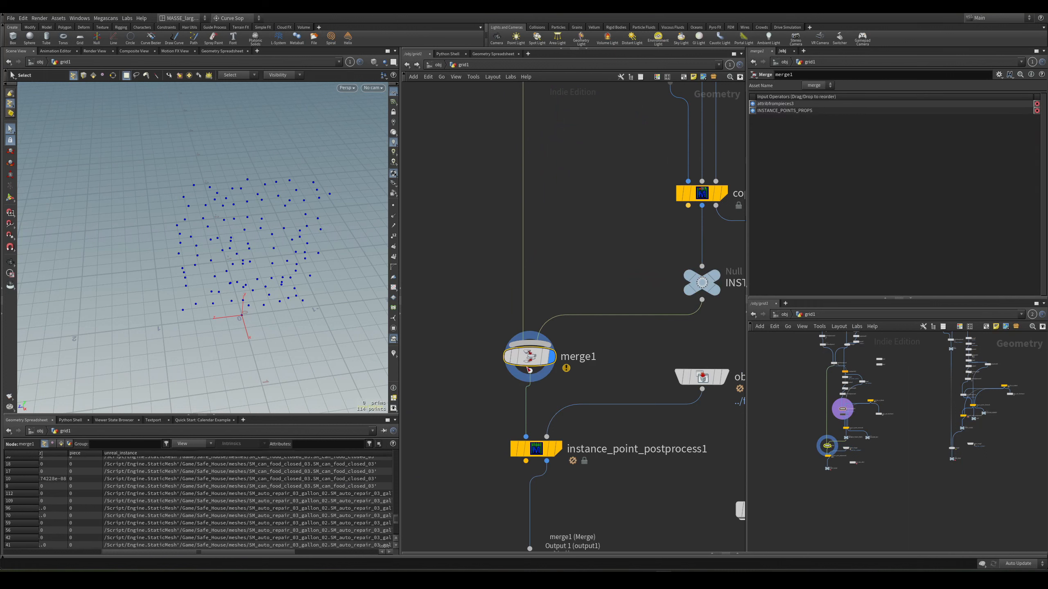
Step: Display attribfrompieces3 upstream of merge1 to inspect the shelving unit's instance point
scroll(578, 196, "down", 6)
middle_click_drag(584, 176, 567, 361)
scroll(565, 357, "down", 3)
scroll(555, 223, "up", 3)
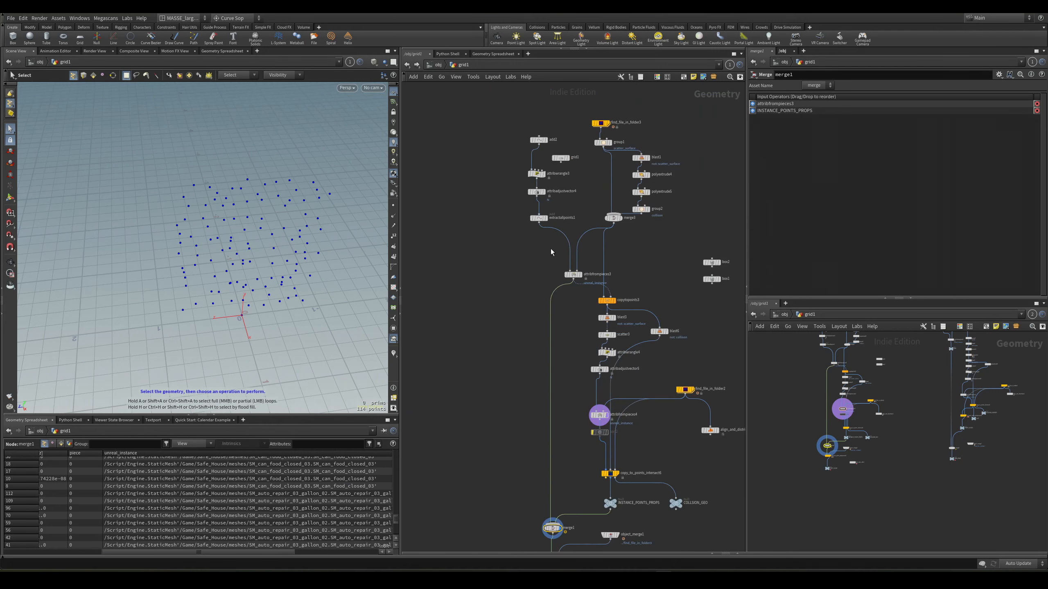
scroll(564, 266, "up", 3)
left_click(573, 275)
left_click(580, 274)
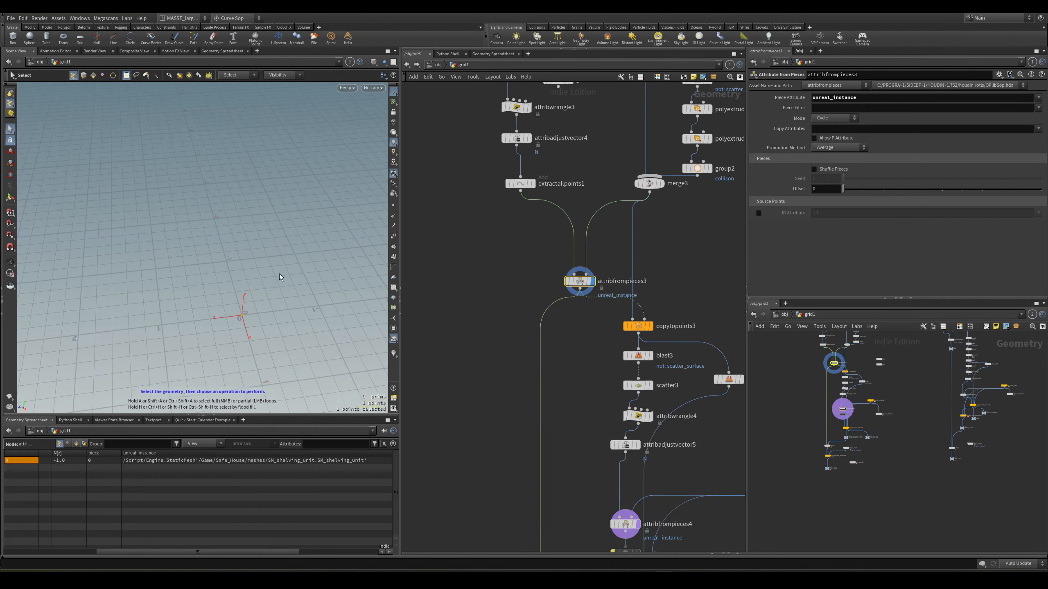
Step: Display INSTANCE_POINTS_PROPS again to inspect the prop points that feed merge1
middle_click_drag(499, 419, 475, 225)
scroll(475, 225, "down", 4)
scroll(516, 324, "up", 3)
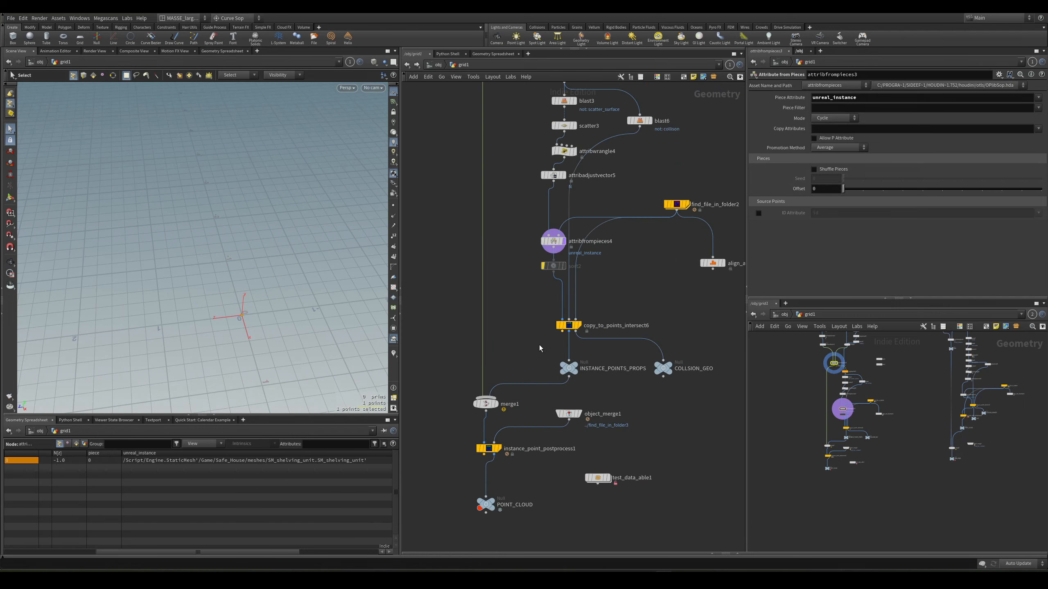
left_click(575, 364)
left_click_drag(286, 227, 276, 237, "alt")
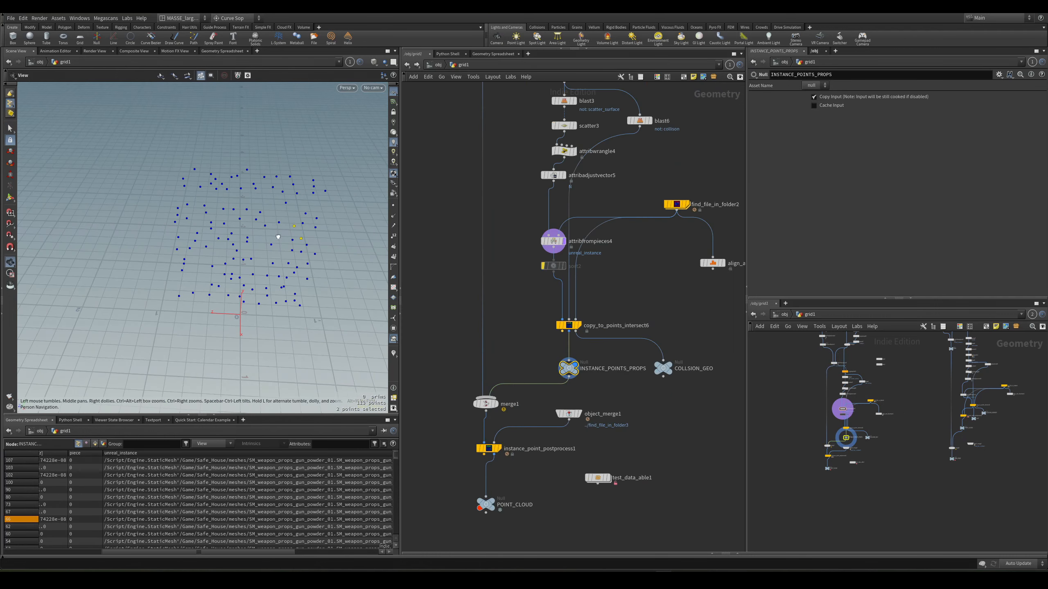
Step: Display merge1 and examine the combined shelf and prop points
middle_click_drag(435, 375, 465, 309)
left_click(516, 339)
left_click(525, 338)
left_click_drag(293, 271, 291, 247, "alt")
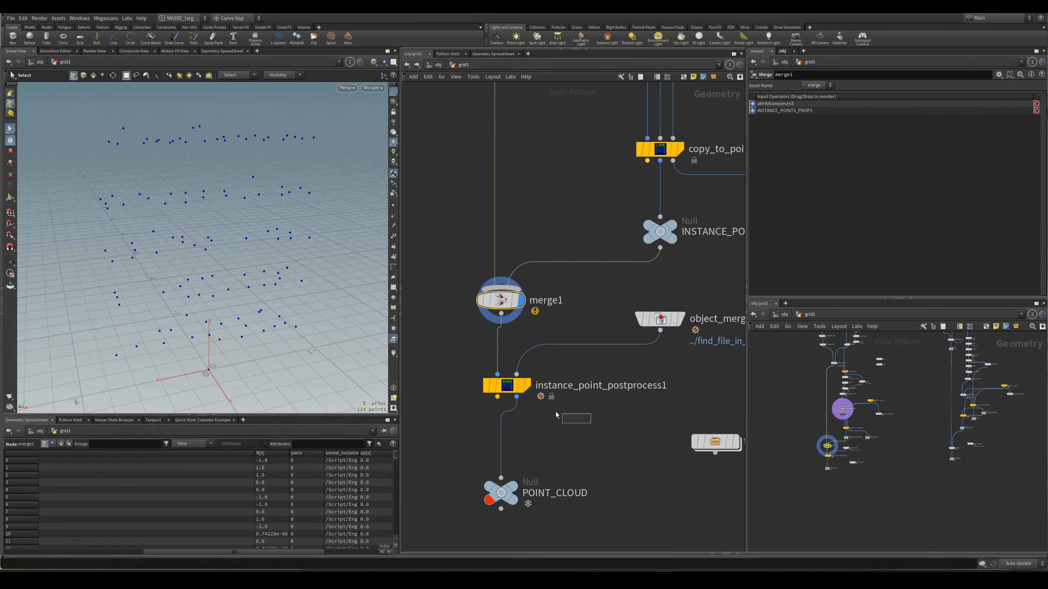
Step: Display instance_point_postprocess1 and examine the shelf filled with props in wireframe and shaded modes
left_click(506, 386)
left_click(526, 386)
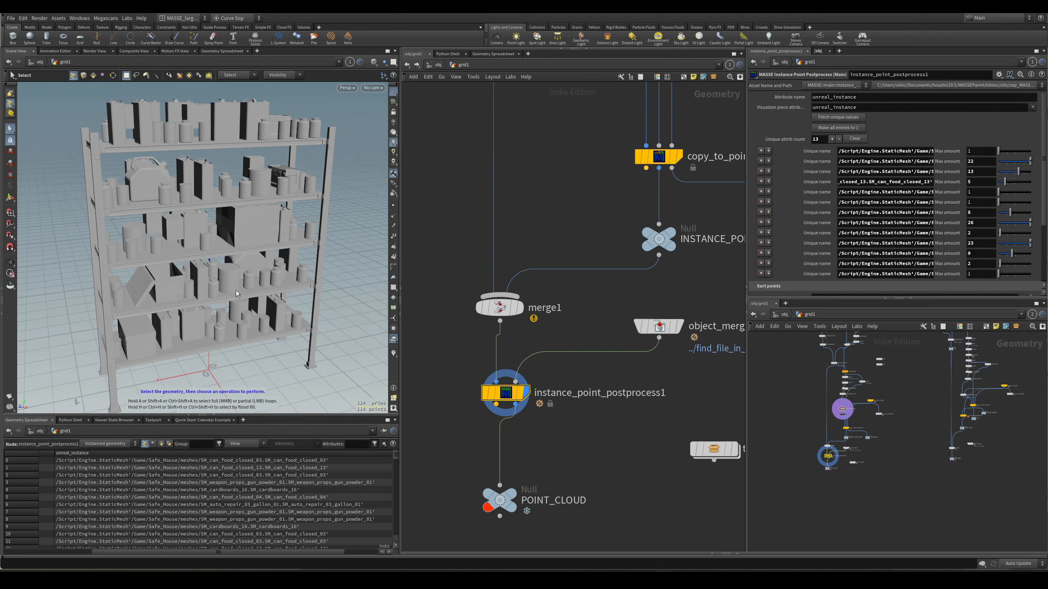
key("Escape")
mouse_move(219, 292)
left_mouse_down()
mouse_move(277, 353)
mouse_move(250, 203)
mouse_move(264, 186)
left_mouse_up()
key("w")
key("w")
key("w")
key("w")
key("w")
key("w")
key("w")
key("w")
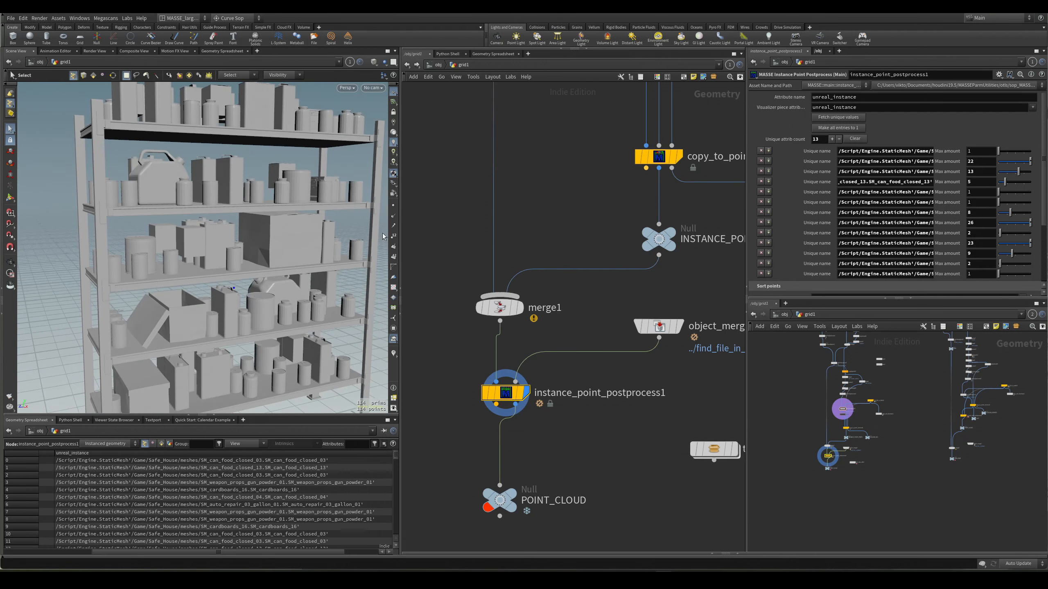
mouse_move(280, 243)
left_mouse_down()
mouse_move(267, 257)
mouse_move(255, 240)
left_mouse_up()
key("w")
key("w")
right_click_drag(256, 240, 215, 281)
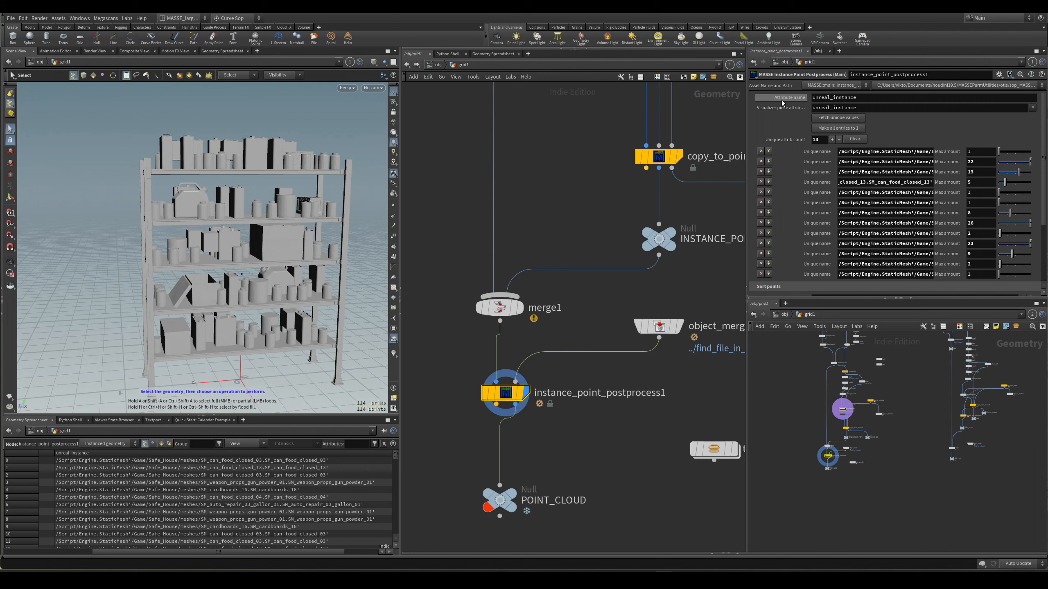
Step: Display merge1 to inspect the point cloud entering the first input of instance_point_postprocess1
scroll(577, 331, "up", 3)
left_click(520, 308)
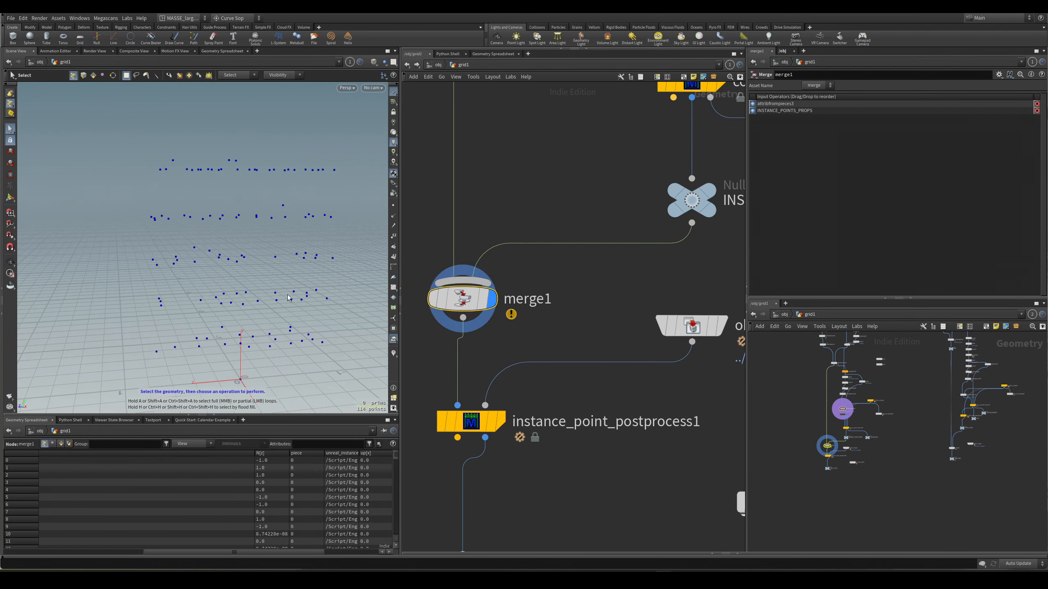
left_click_drag(302, 293, 320, 309, "alt")
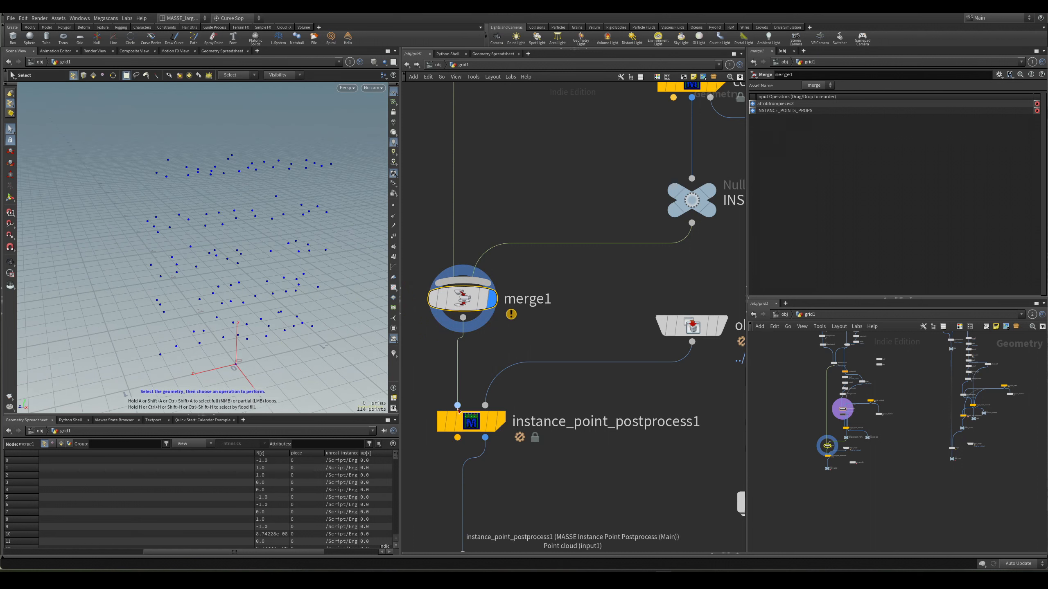
scroll(585, 399, "down", 4)
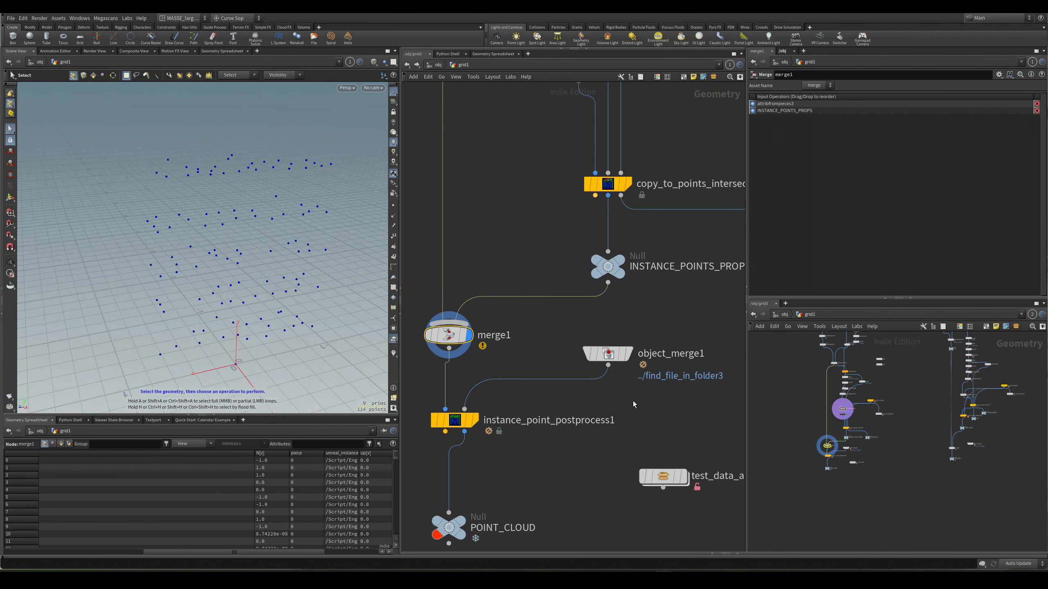
Step: Display object_merge1 to inspect the source meshes entering the second input of instance_point_postprocess1
left_click(608, 354)
middle_click_drag(522, 345, 579, 331)
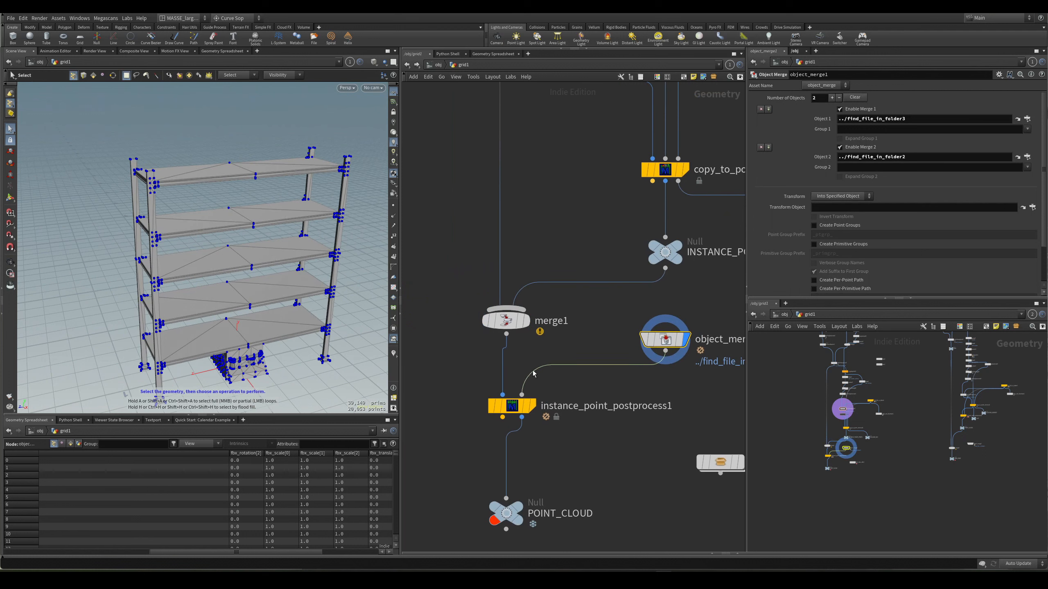
left_click_drag(568, 312, 476, 333)
key("r")
left_click(665, 340)
key("r")
middle_click_drag(691, 385, 630, 374)
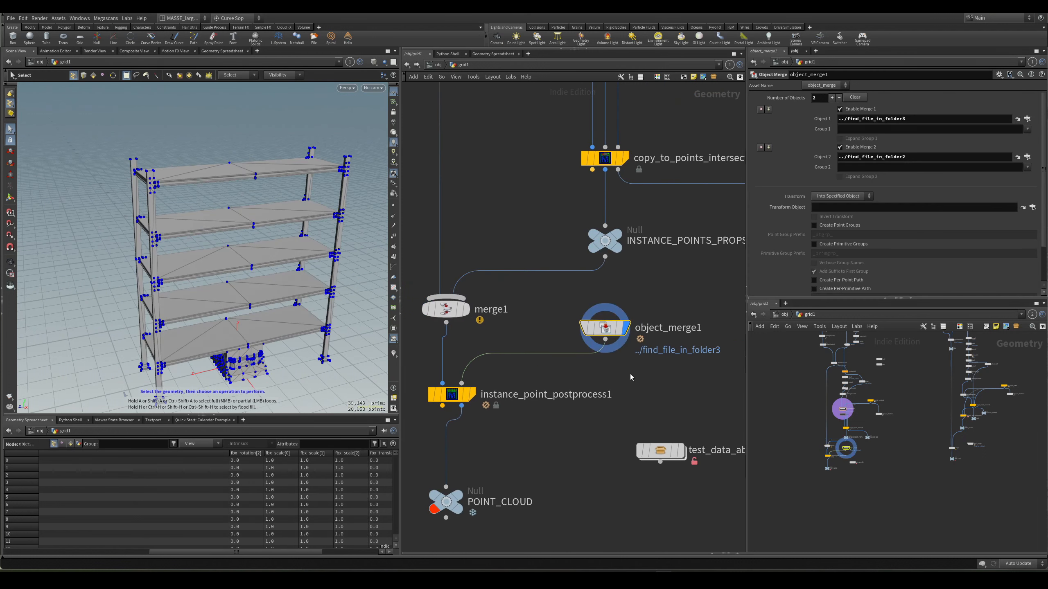
Step: Display instance_point_postprocess1 to view the props instanced on the shelf
left_click(452, 394)
key("r")
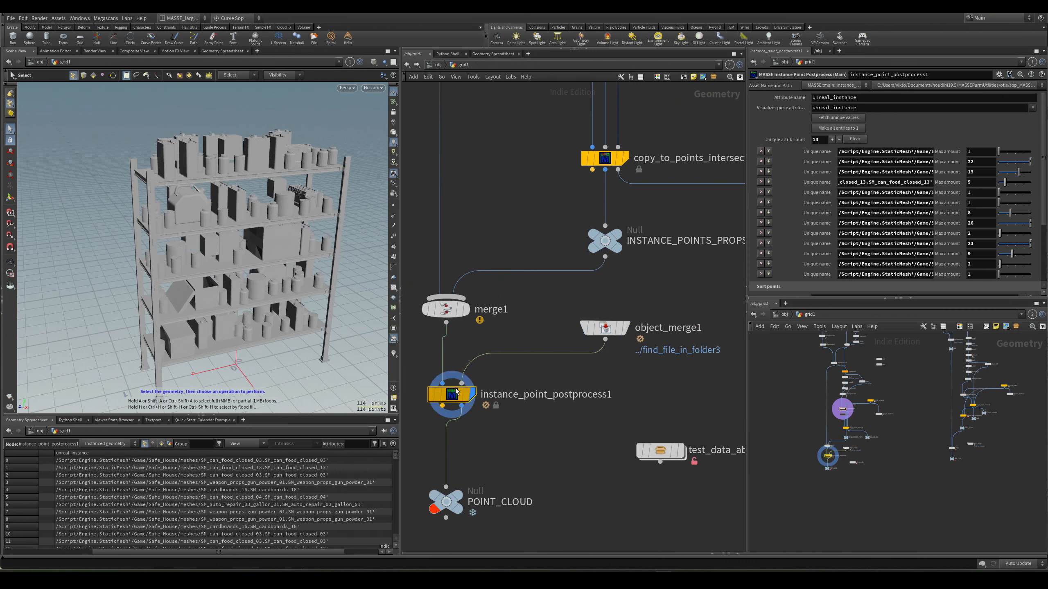
middle_click_drag(580, 321, 572, 319)
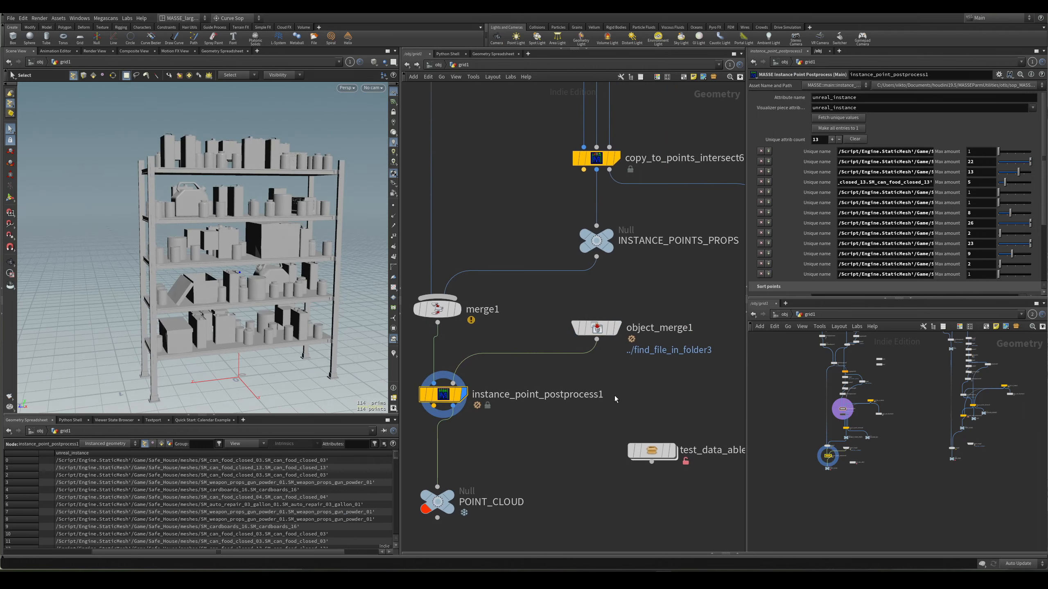
Step: Display object_merge1 again and view its references to find_file_in_folder3 and find_file_in_folder2
left_click(572, 320)
key("r")
middle_click_drag(647, 360, 636, 372)
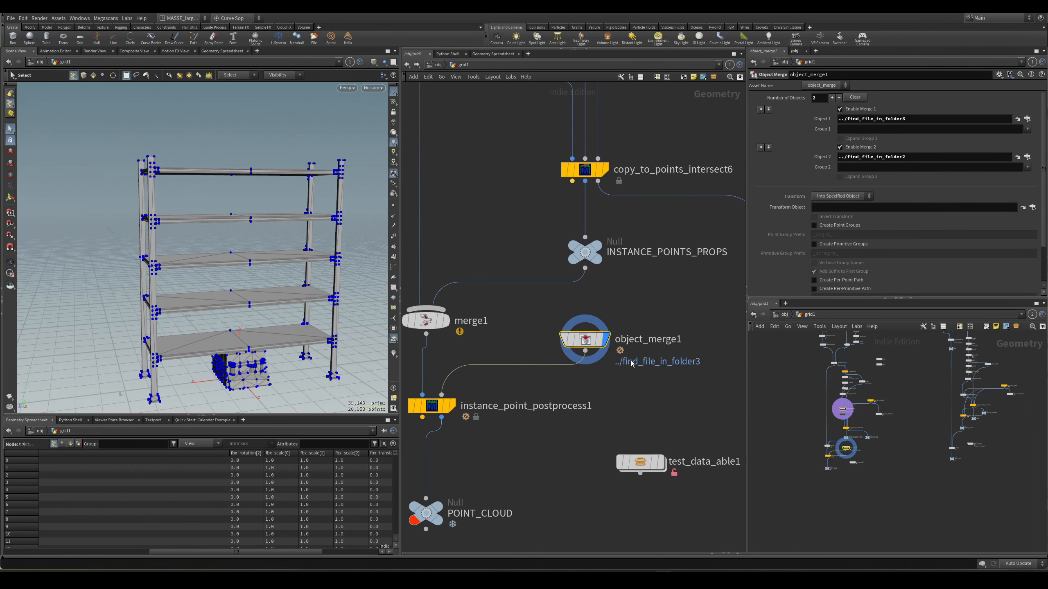
Step: Display find_file_in_folder2 to inspect the prop meshes referenced by object_merge1
scroll(656, 395, "down", 1)
scroll(640, 355, "down", 4)
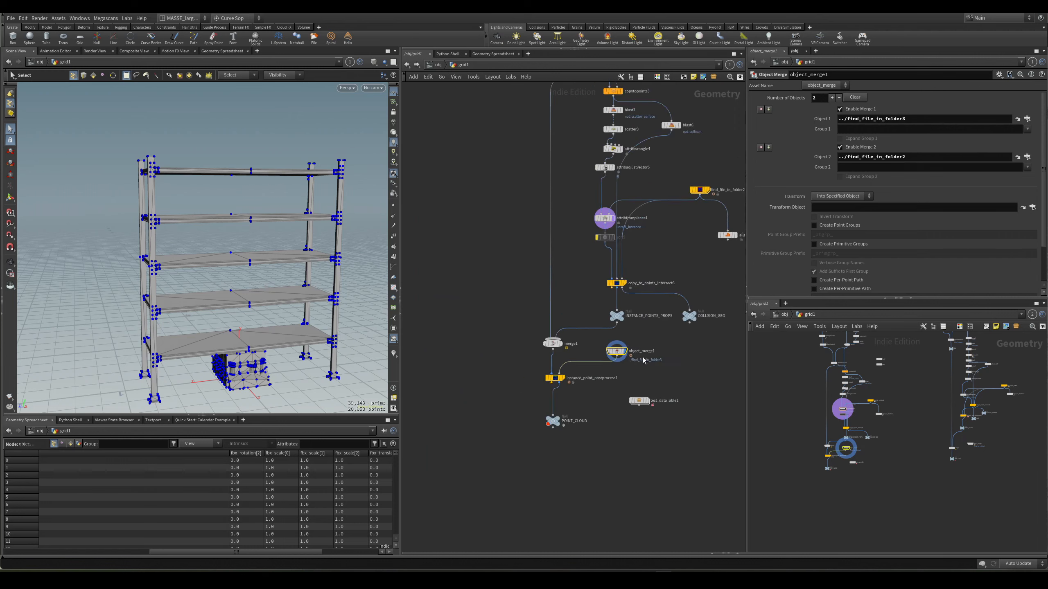
middle_click_drag(724, 187, 697, 318)
scroll(697, 317, "up", 3)
left_click_drag(634, 342, 630, 342)
key("r")
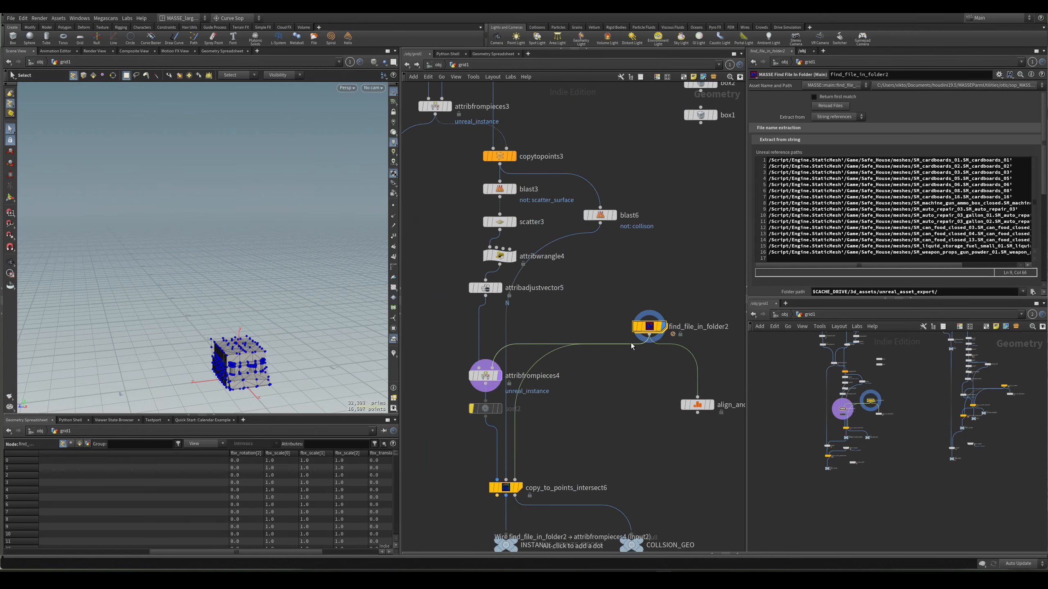
Step: Display find_file_in_folder3 at the start of the network to inspect the shelving unit mesh
scroll(630, 343, "down", 4)
middle_click_drag(554, 266, 607, 379)
scroll(601, 209, "up", 3)
left_click_drag(650, 173, 586, 207)
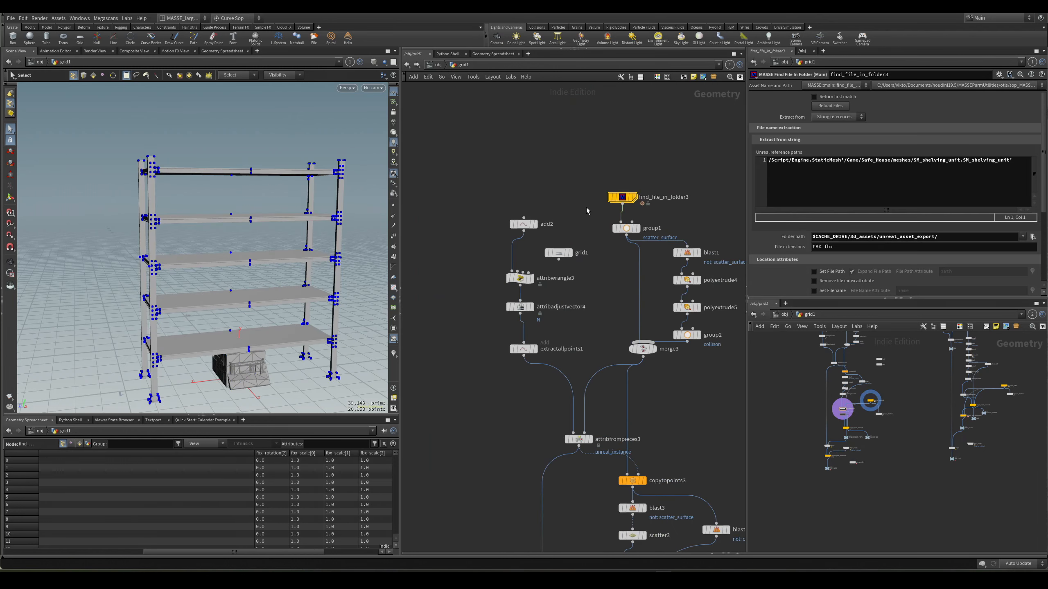
key("r")
Step: Display instance_point_postprocess1 and examine the populated shelf together with its attribute name and visualizer piece attribute fields
scroll(581, 291, "down", 5)
middle_click_drag(581, 315, 592, 121)
scroll(604, 333, "up", 4)
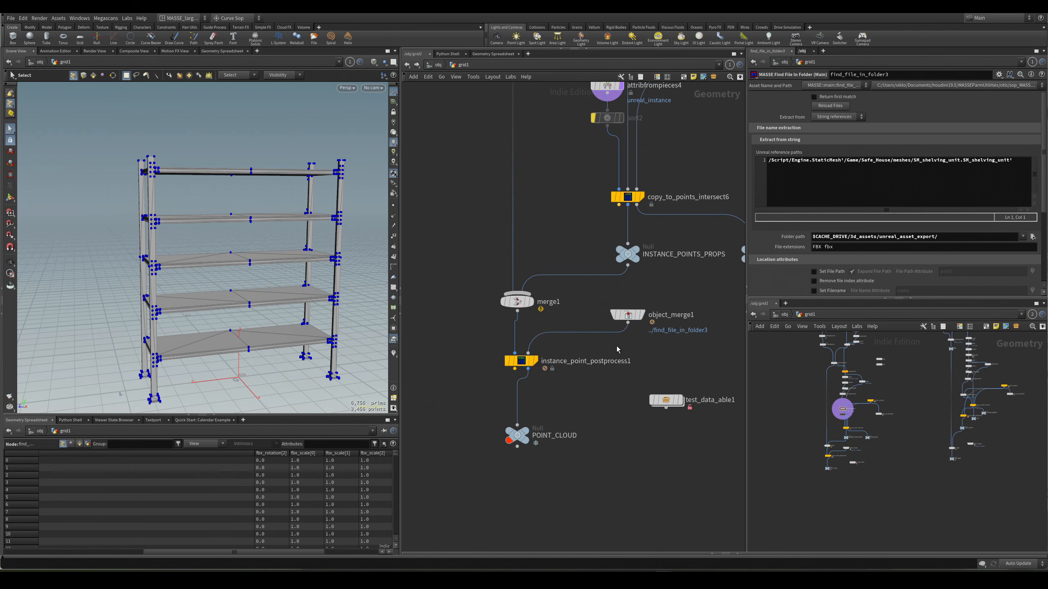
left_click_drag(591, 340, 491, 370)
key("r")
left_click_drag(226, 229, 213, 191, "alt")
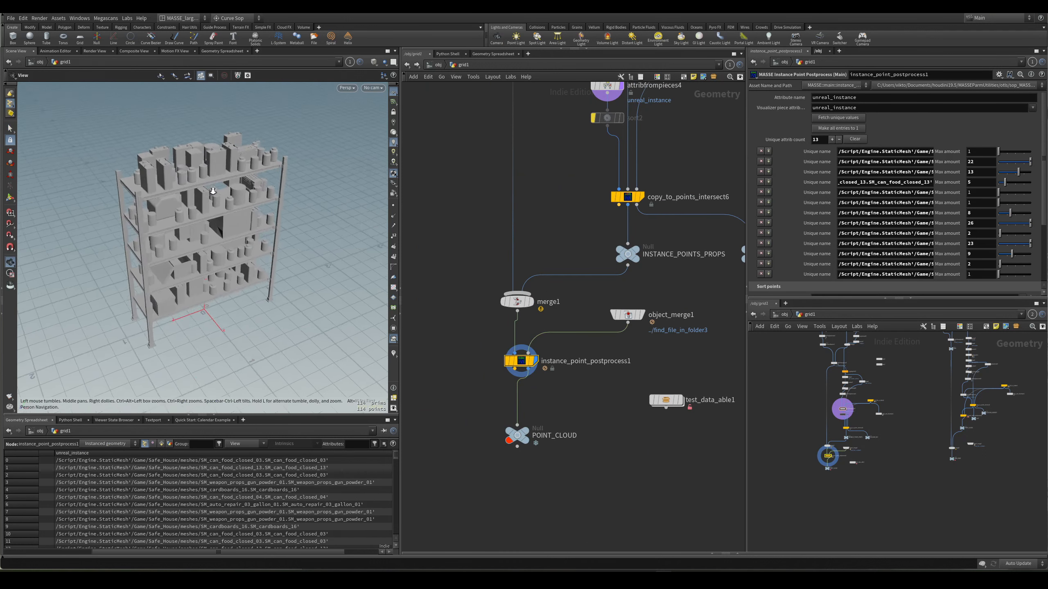
right_click_drag(213, 191, 295, 194, "alt")
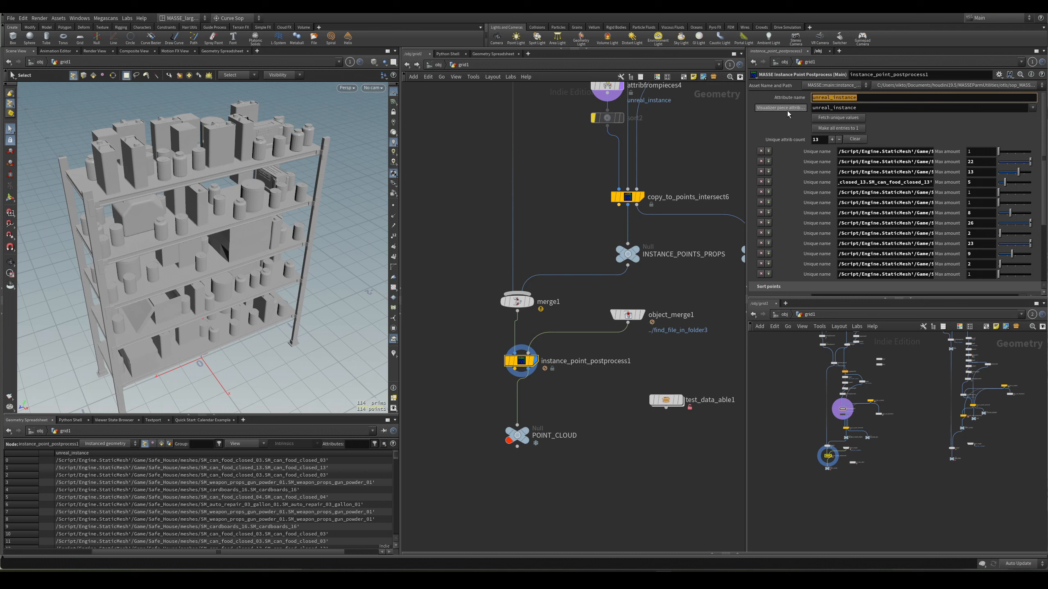
scroll(607, 331, "up", 3)
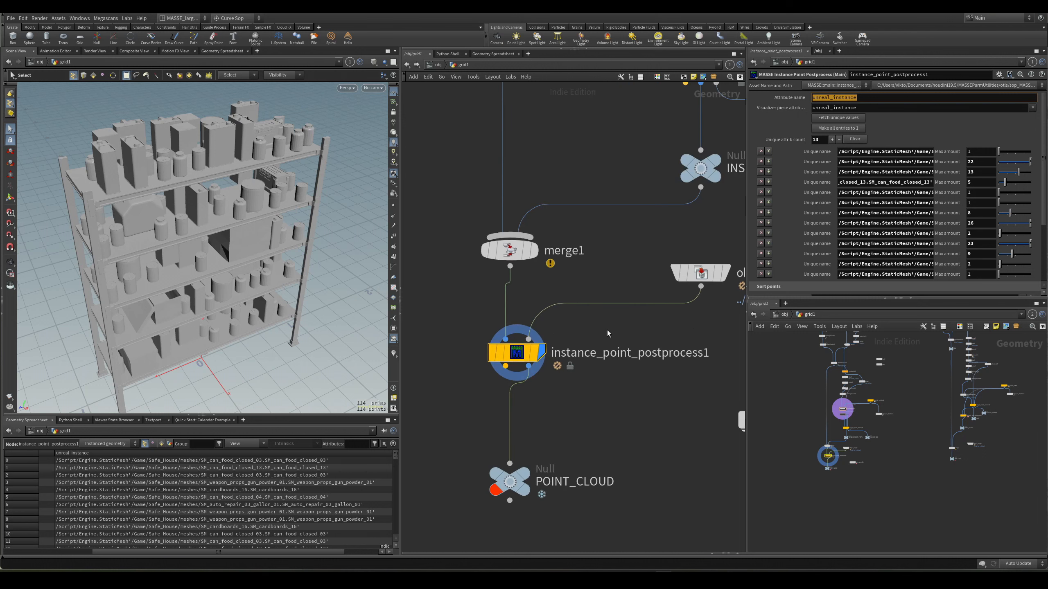
key("Tab")
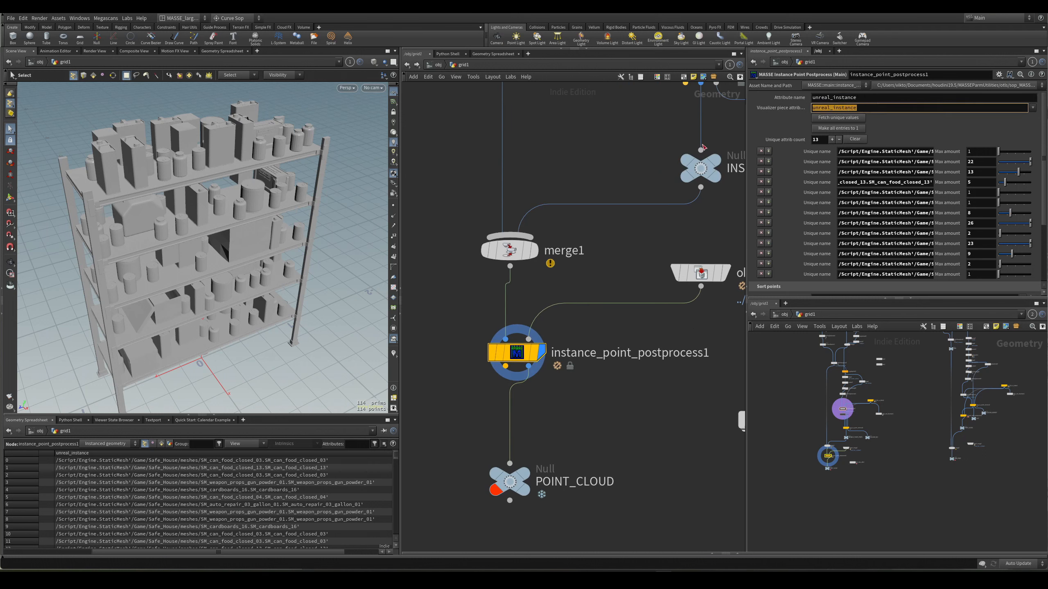
Step: Clear the unique attribute entries of instance_point_postprocess1 and fetch the unique values again
right_click_drag(208, 208, 235, 208, "alt")
mouse_move(235, 209)
left_mouse_down("alt")
mouse_move(253, 226)
mouse_move(253, 198)
left_mouse_up("alt")
right_click_drag(254, 198, 231, 206, "alt")
left_click_drag(231, 206, 264, 188, "alt")
scroll(607, 387, "down", 3)
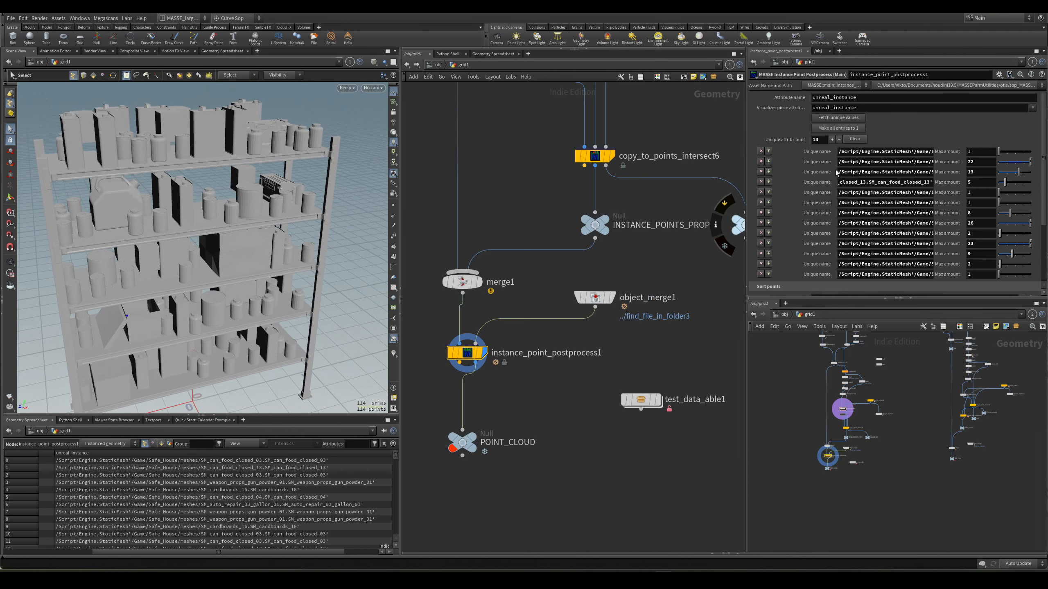
left_click_drag(1043, 140, 1030, 113)
left_click(858, 140)
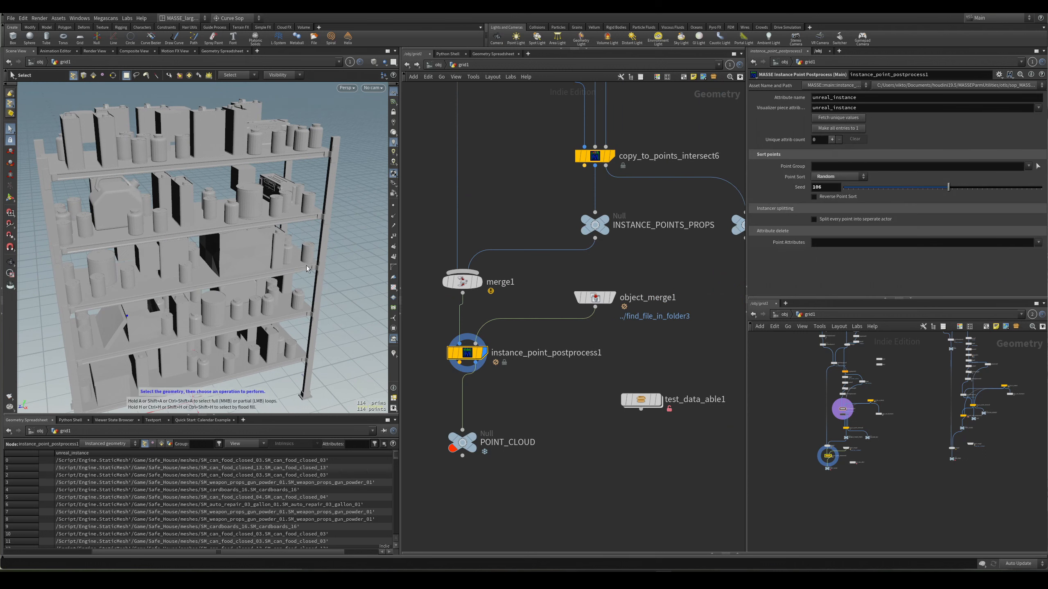
left_click(844, 119)
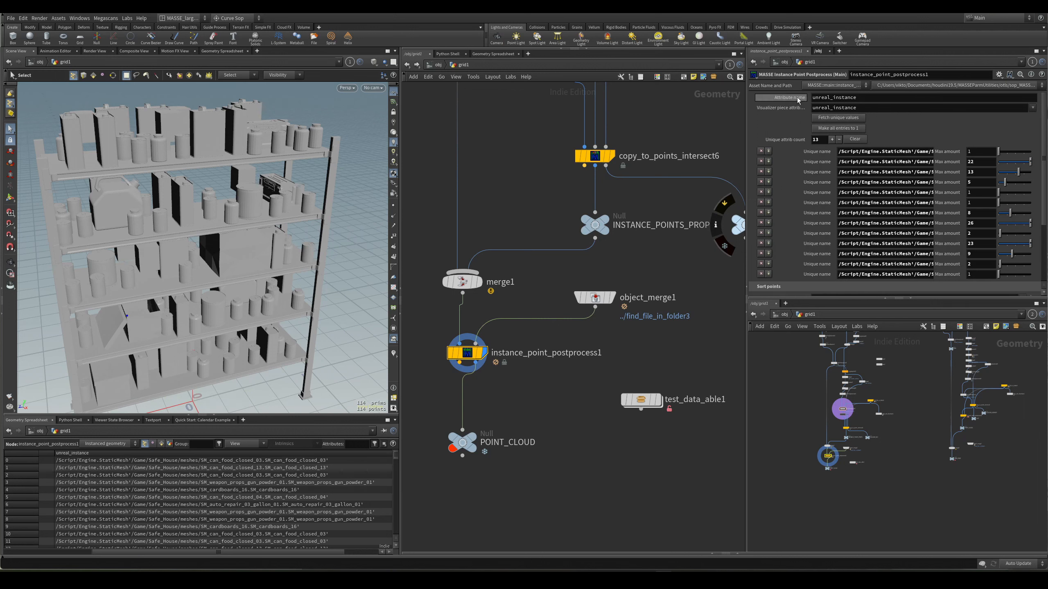
Step: Inspect the attribute name field and read through the mesh paths in the unique name entries
double_click(869, 99)
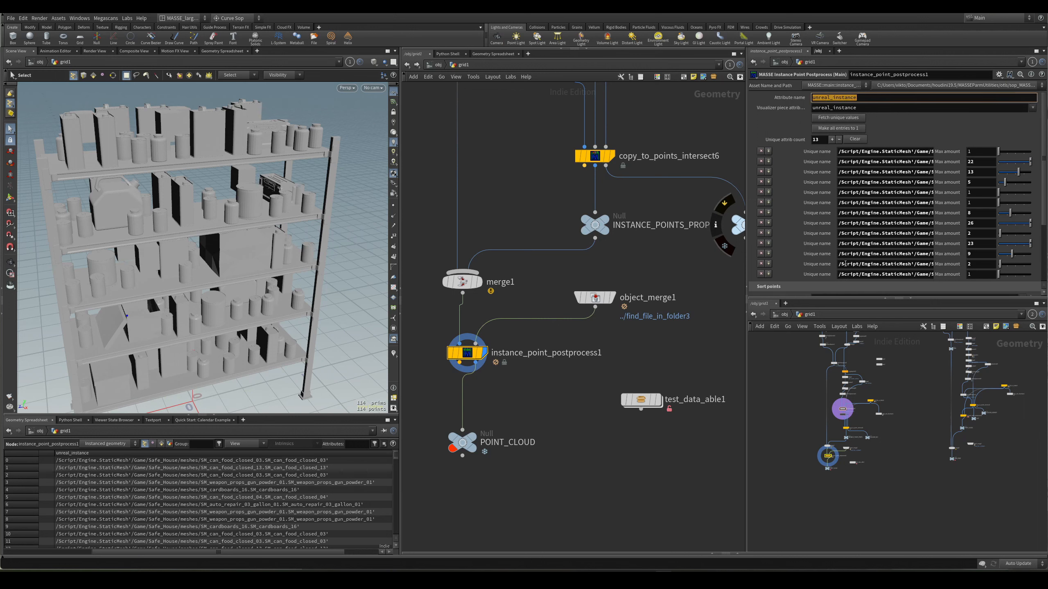
scroll(845, 264, "down", 3)
scroll(885, 229, "up", 2)
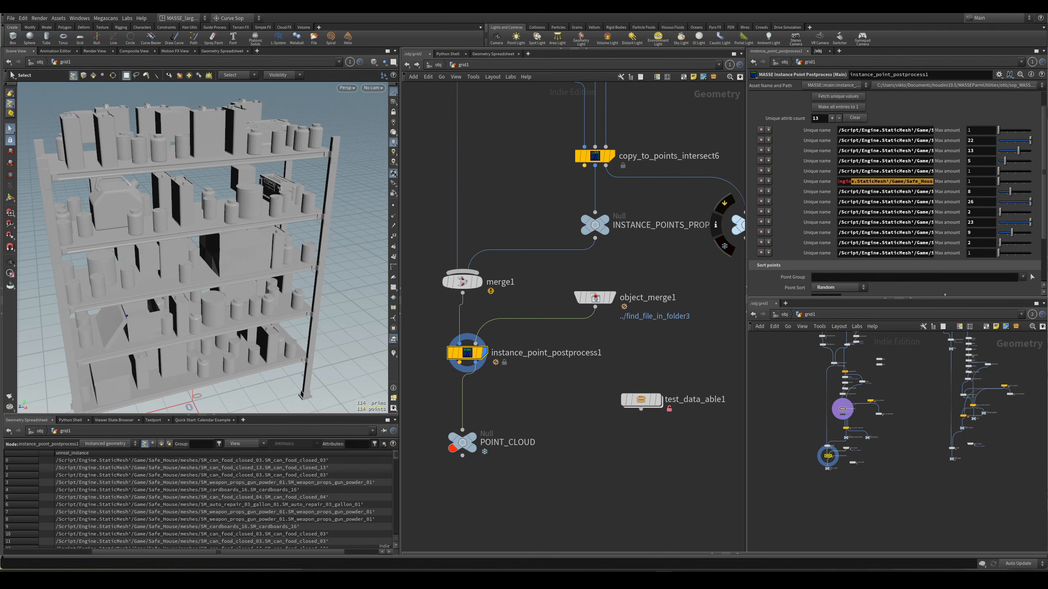
left_click_drag(911, 192, 965, 195)
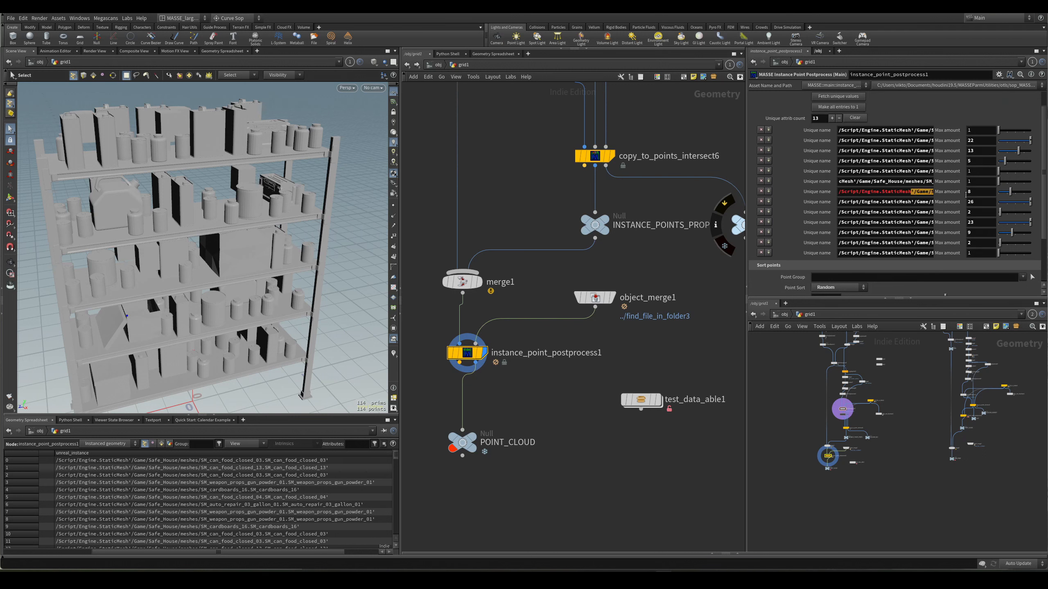
left_click(910, 203)
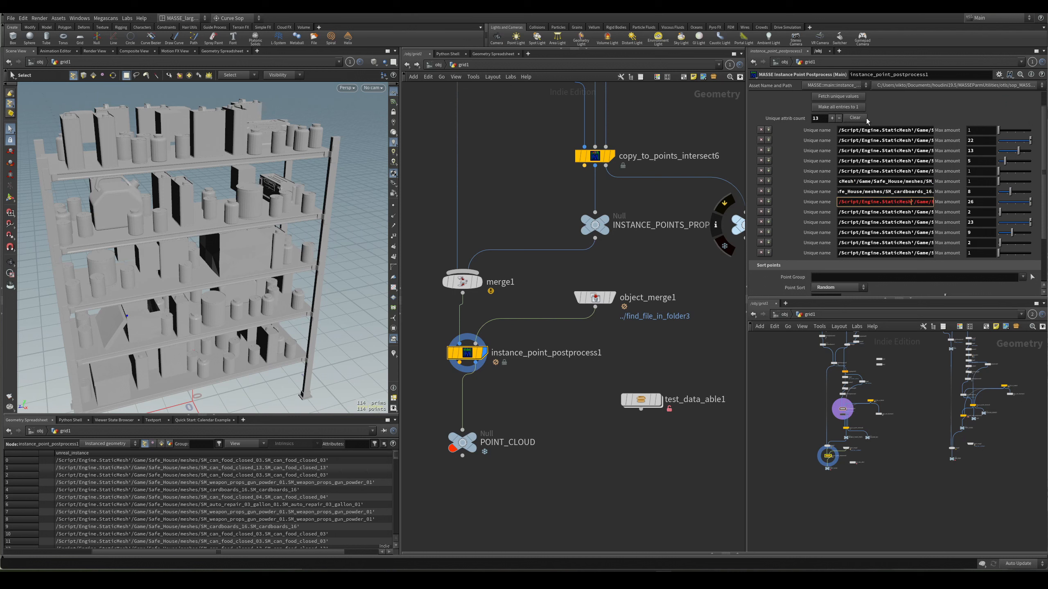
Step: Set the max amount of all unique entries to 1 at once and inspect the reduced props on the shelf
left_click(337, 230)
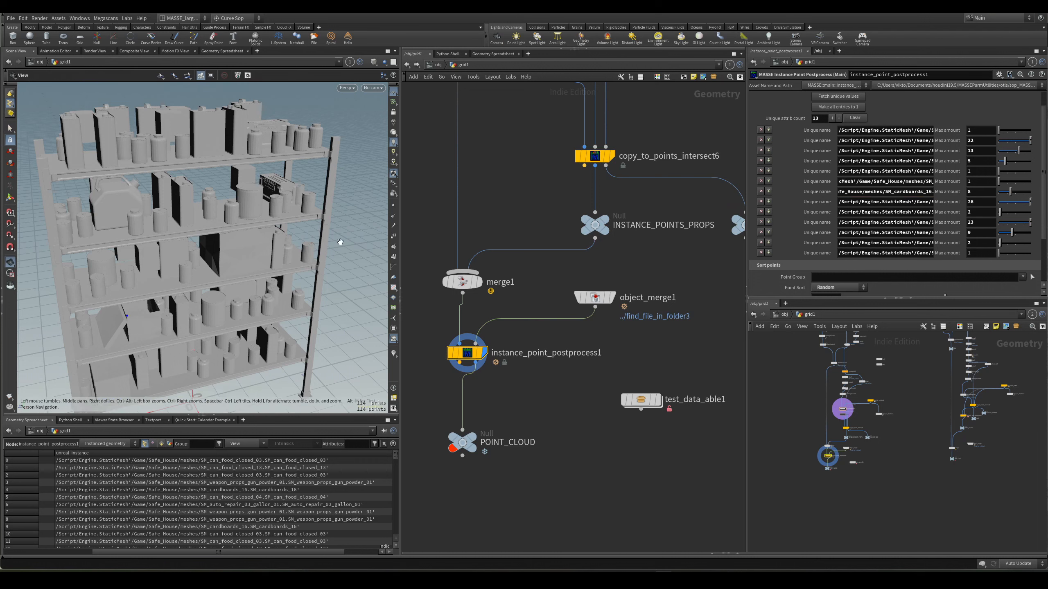
left_click_drag(339, 241, 354, 234, "alt")
key("w")
key("w")
key("s")
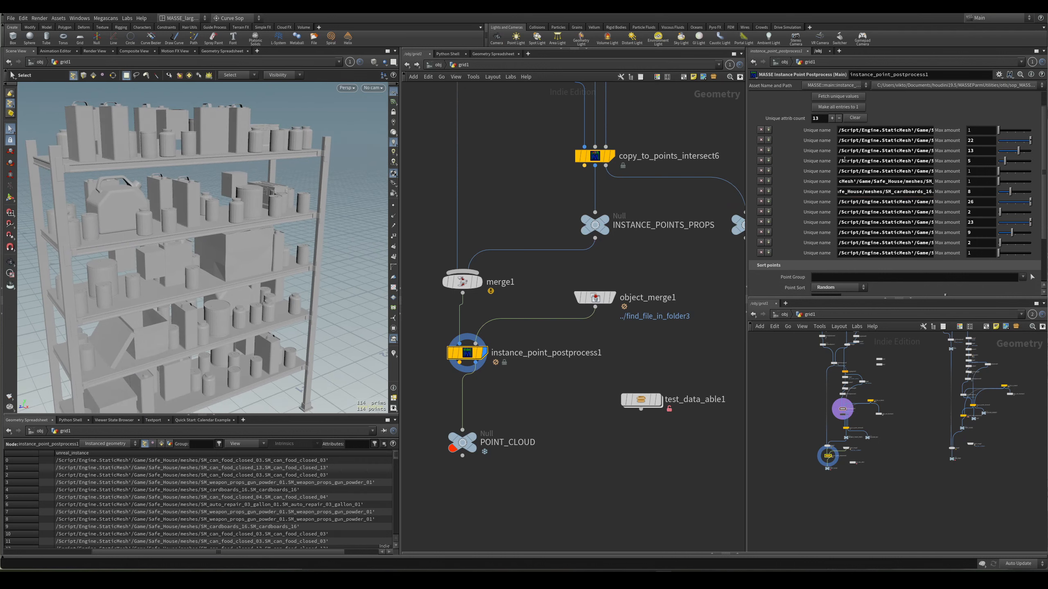
left_click(839, 109)
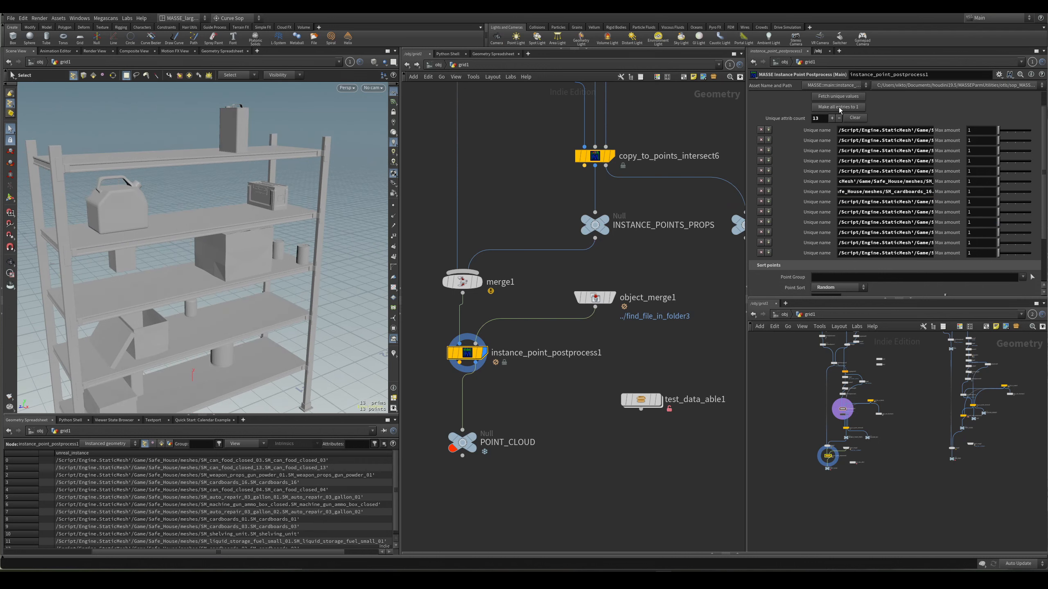
left_click_drag(223, 244, 293, 198, "alt")
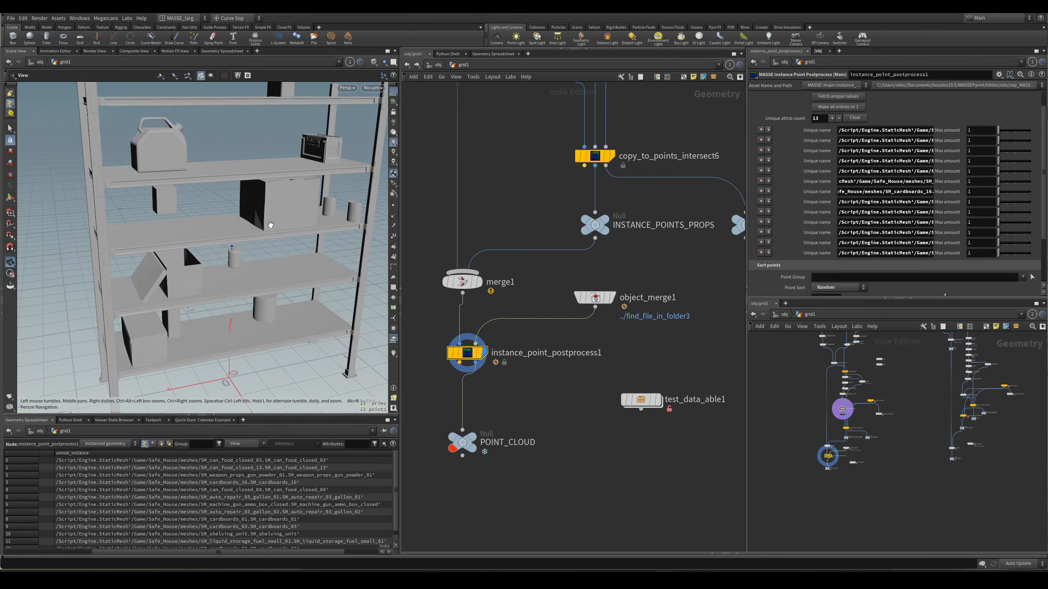
left_click_drag(376, 206, 261, 158, "alt")
right_click_drag(243, 203, 292, 272, "alt")
left_click_drag(276, 250, 288, 260, "alt")
Step: Set the seed of the random point sort to 104
scroll(876, 256, "down", 4)
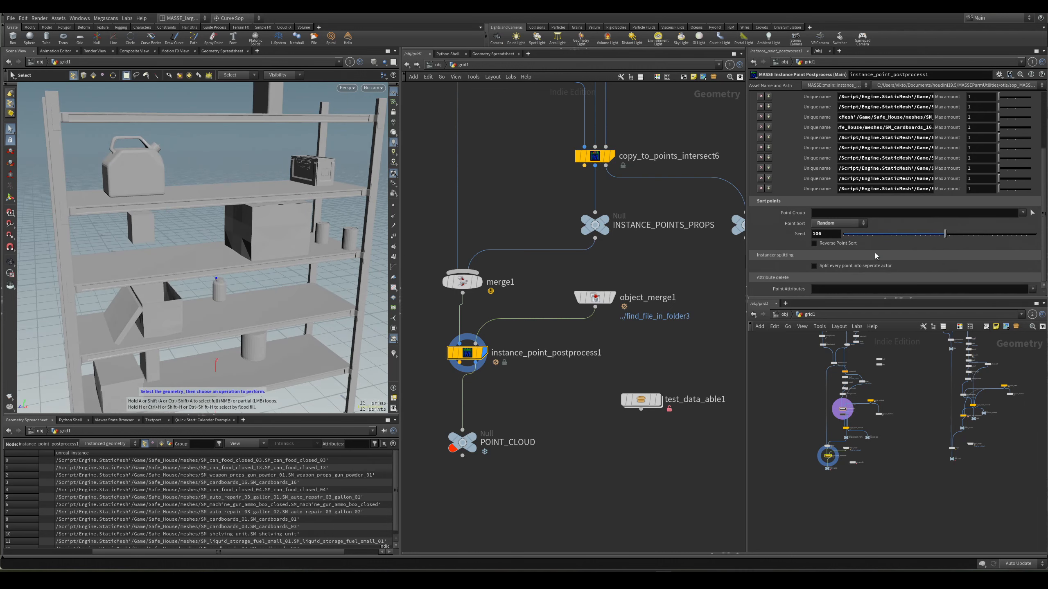
left_click_drag(915, 240, 945, 239)
scroll(273, 194, "down", 3)
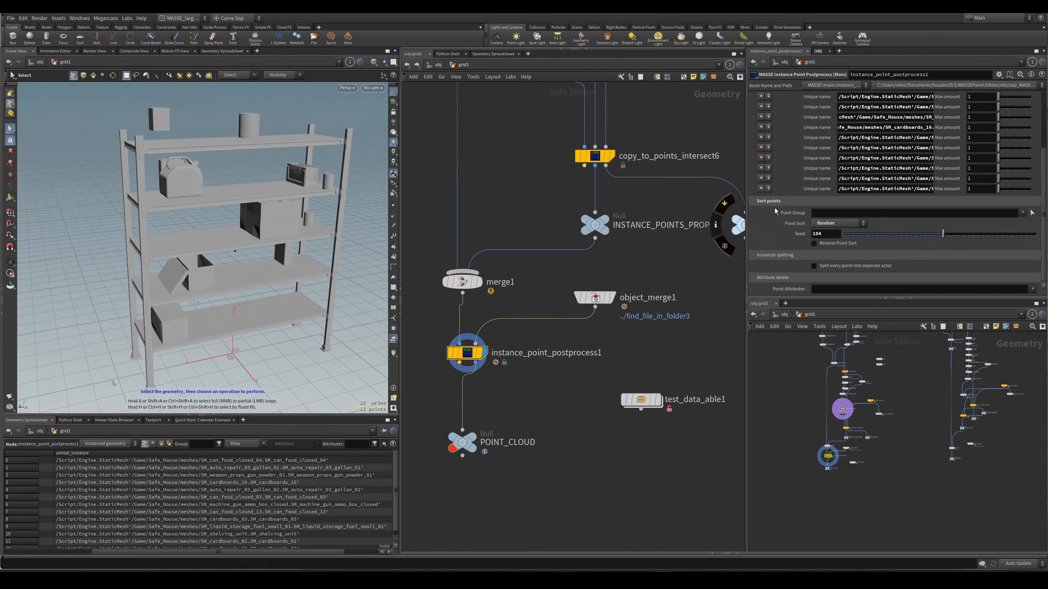
Step: Look inside instance_point_postprocess1, examine its internal network and the sort1 node, and return to grid1
double_click(468, 354)
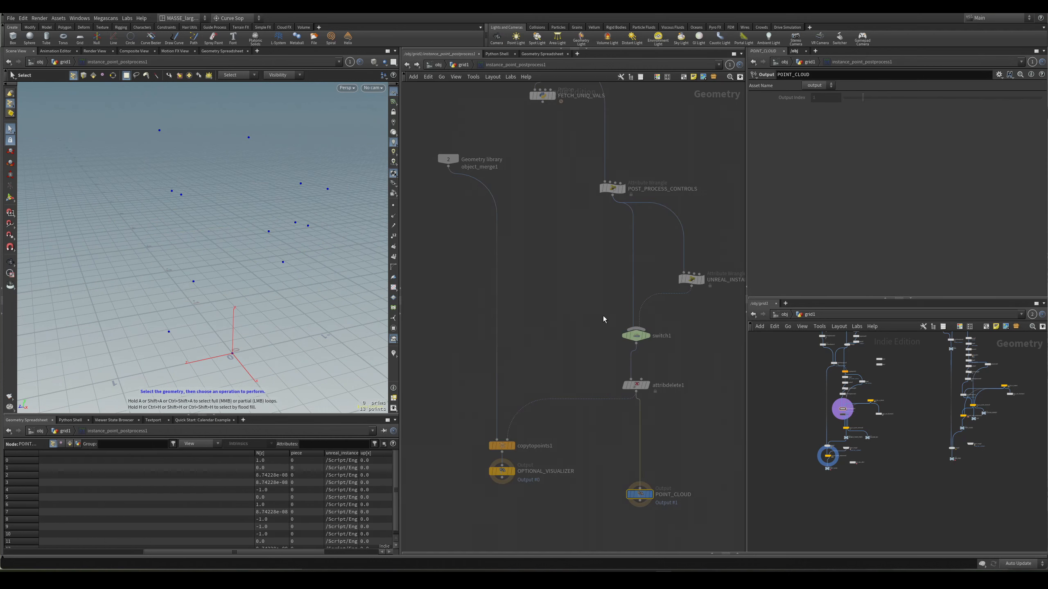
middle_click_drag(611, 382, 545, 398)
scroll(546, 397, "up", 3)
middle_click_drag(654, 447, 659, 411)
scroll(617, 444, "down", 5)
scroll(587, 152, "up", 4)
middle_click_drag(588, 152, 587, 207)
left_click(554, 228)
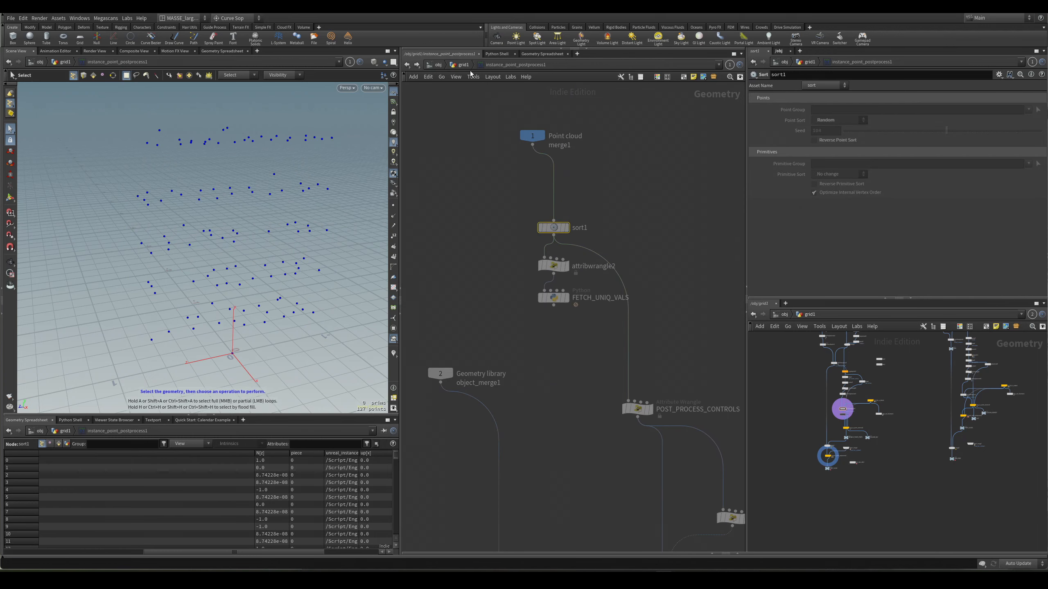
key("u")
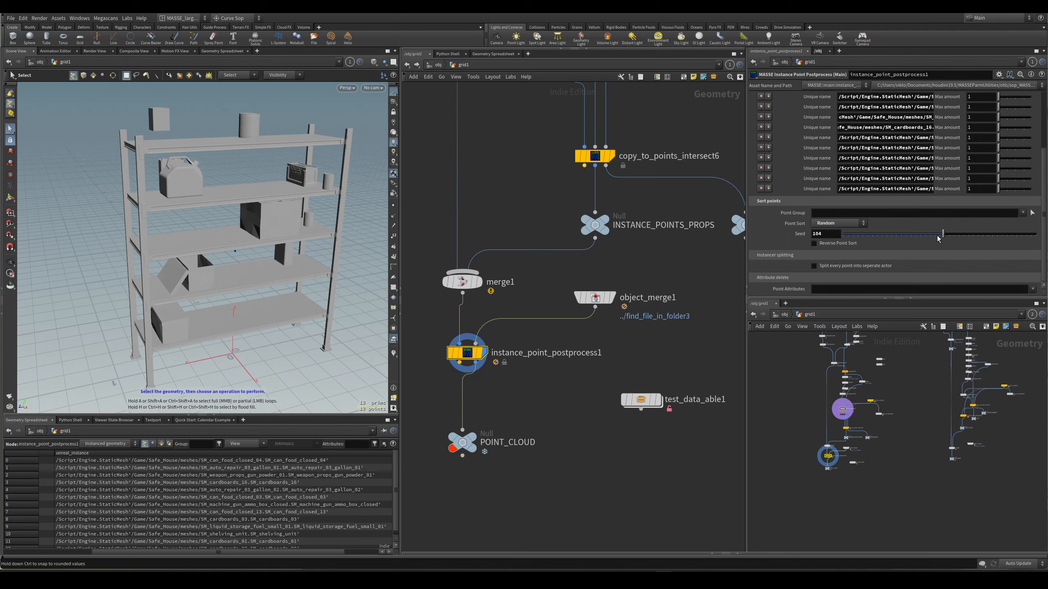
Step: Set the random point sort seed to 158, keep the Random sort mode, and inspect the new prop selection
left_click_drag(938, 238, 996, 239)
left_click(853, 221)
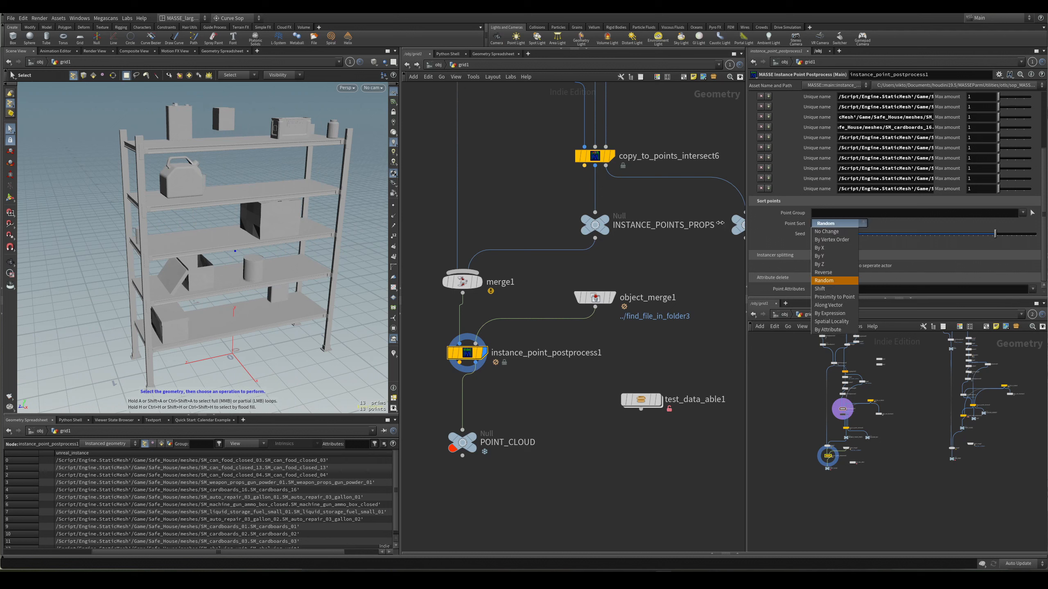
left_click(243, 217)
left_click_drag(244, 217, 176, 234, "alt")
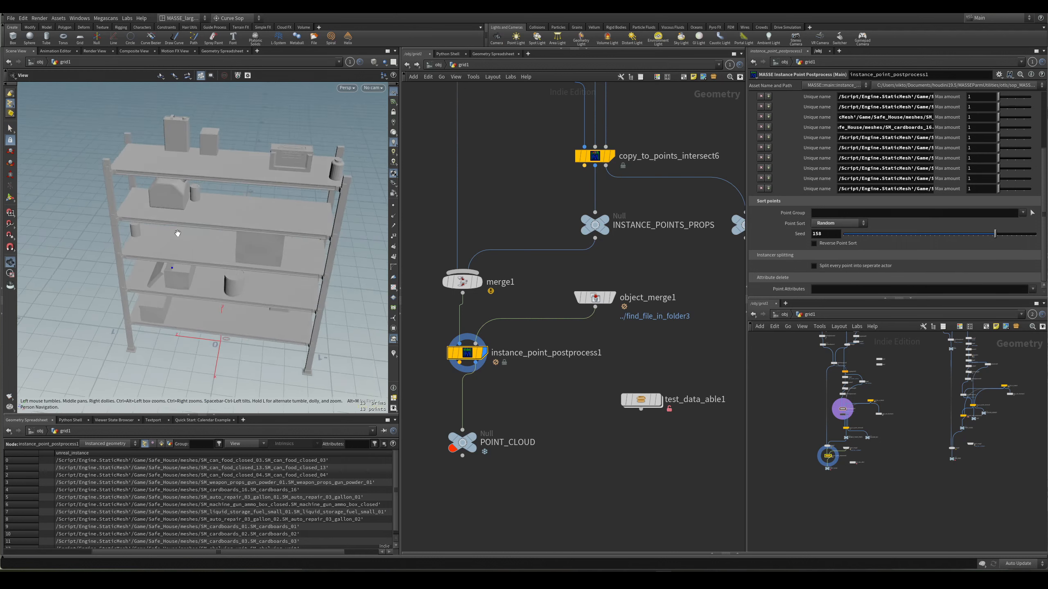
right_click_drag(175, 234, 194, 220, "alt")
scroll(939, 130, "up", 1)
scroll(940, 148, "up", 3)
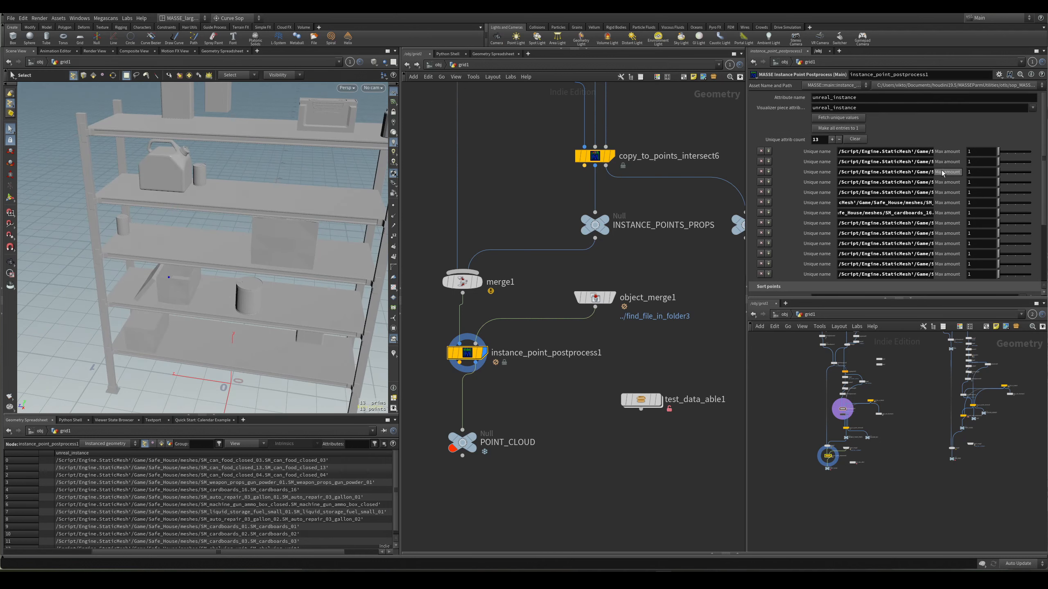
Step: Fetch the unique values again to restore the full amounts and set the point sort to By Z
left_click(861, 119)
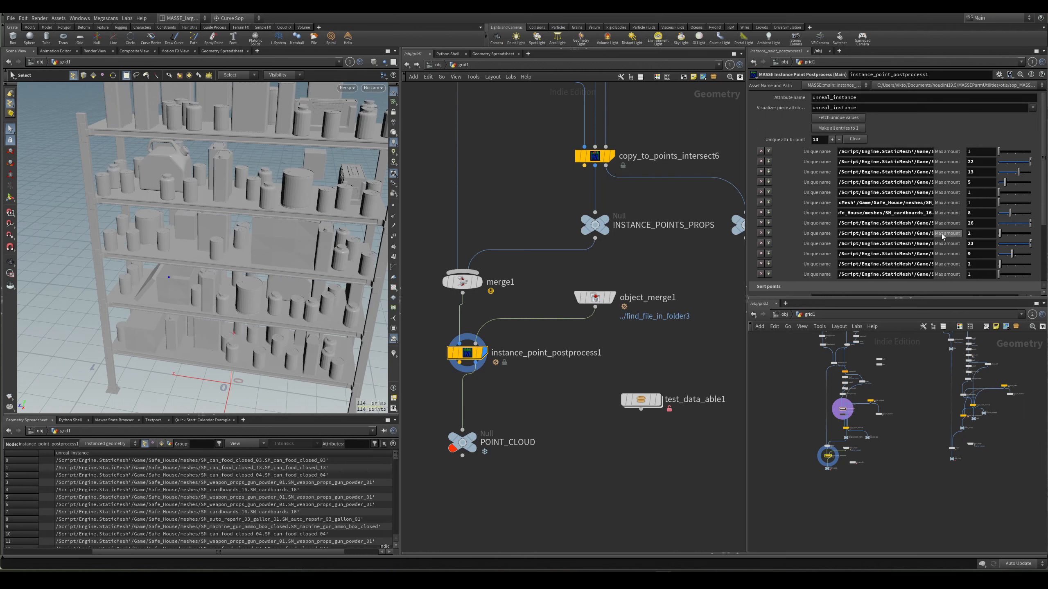
scroll(942, 237, "down", 4)
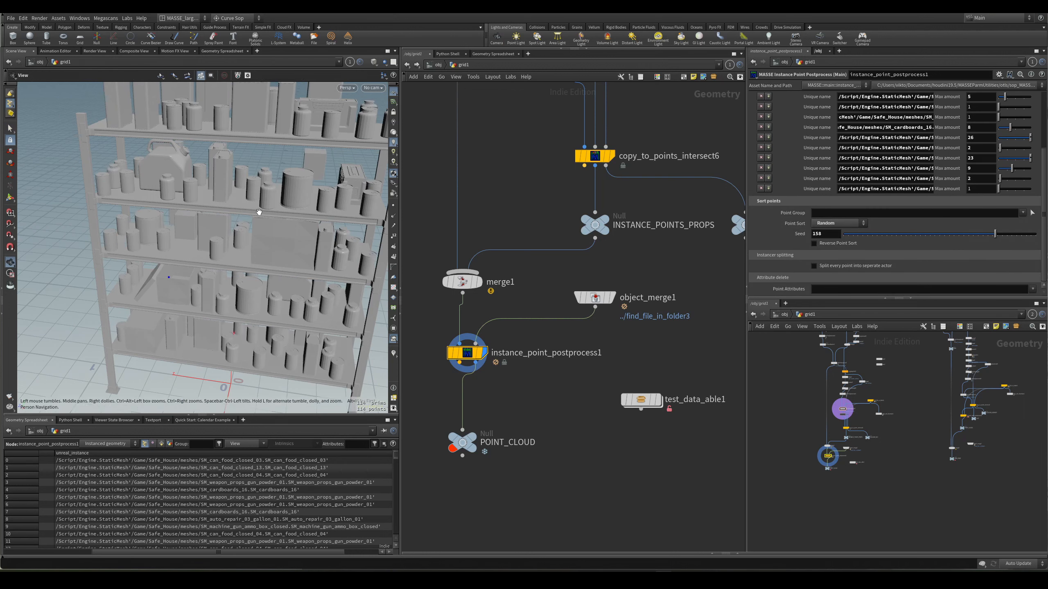
left_click_drag(259, 212, 275, 201, "alt")
left_click_drag(150, 281, 153, 301, "alt")
left_click(837, 224)
left_click(826, 267)
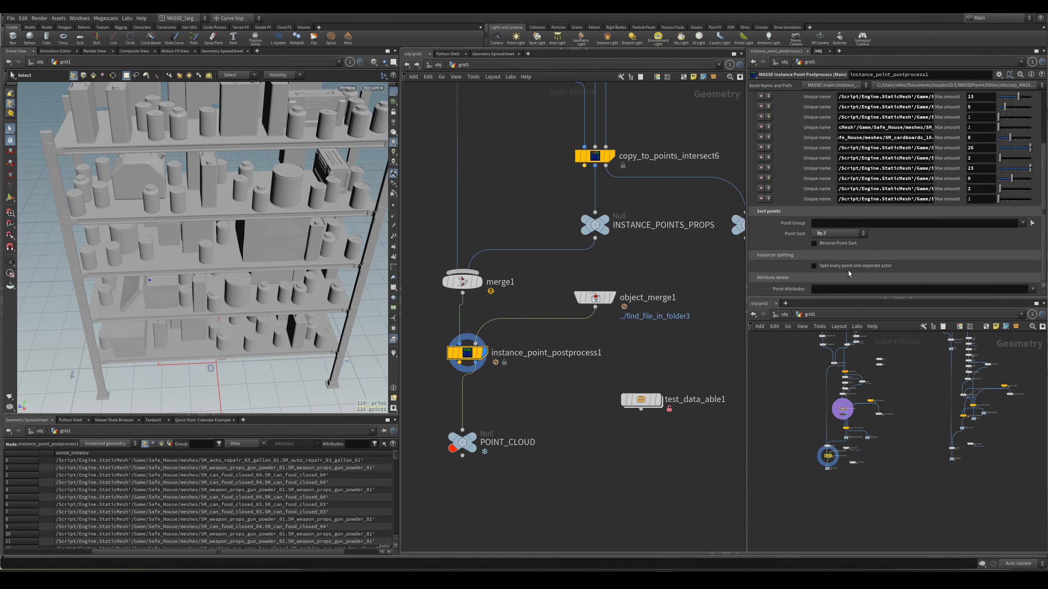
Step: Set the max amount of all unique entries to 1 and inspect which props the Z sorting keeps
scroll(941, 259, "up", 2)
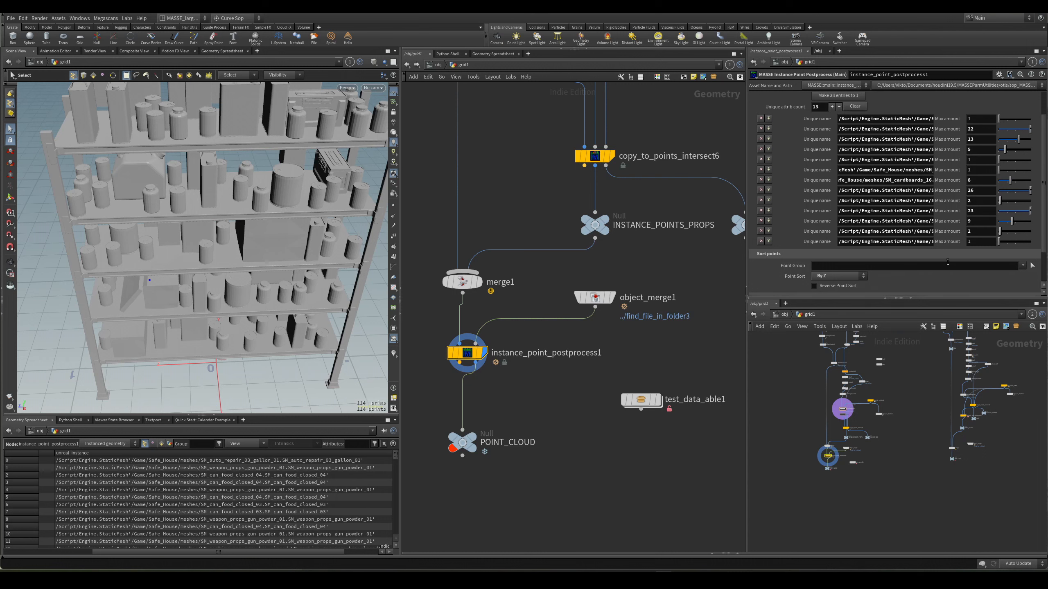
scroll(846, 116, "up", 1)
left_click(860, 107)
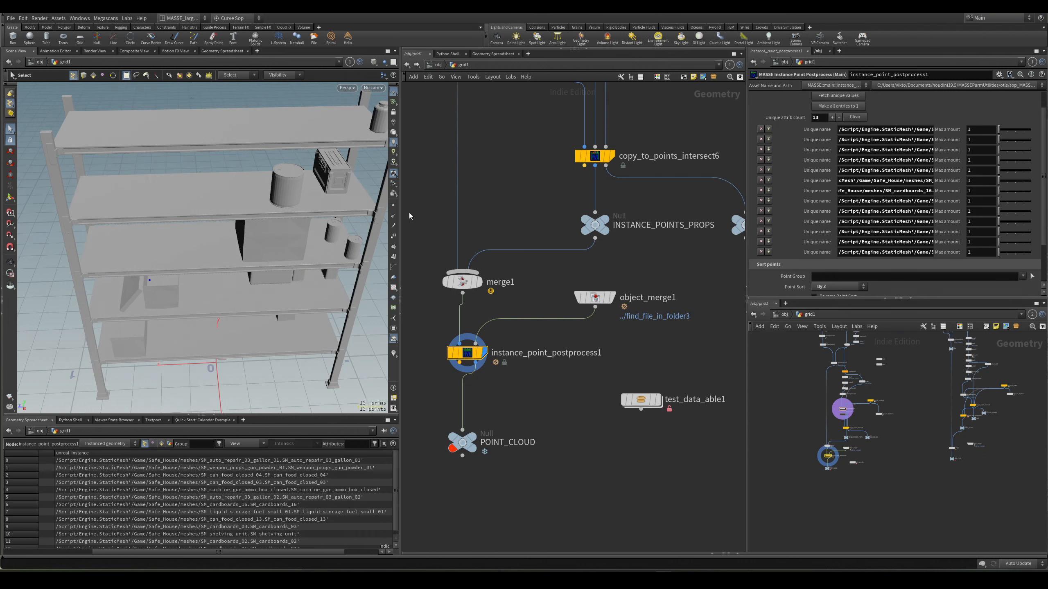
key("Escape")
left_click_drag(205, 198, 314, 262)
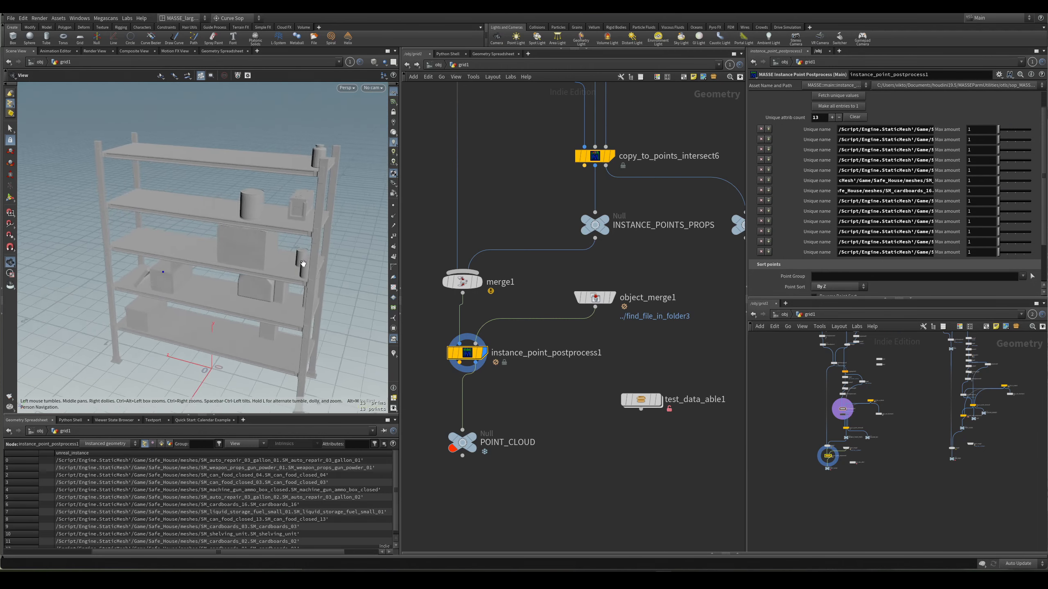
scroll(333, 209, "up", 3)
left_click_drag(333, 209, 325, 163)
key("s")
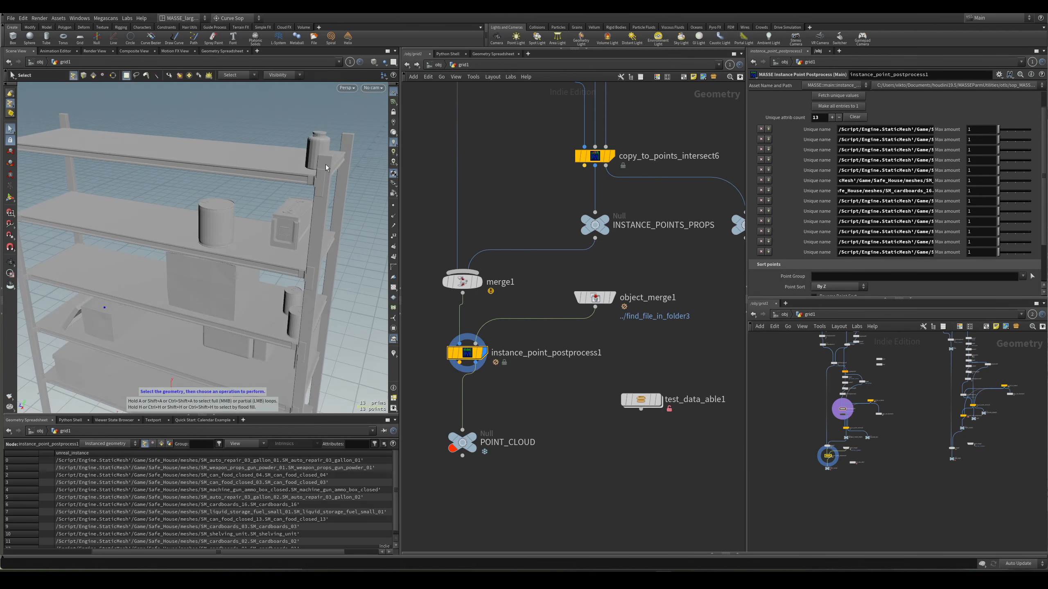
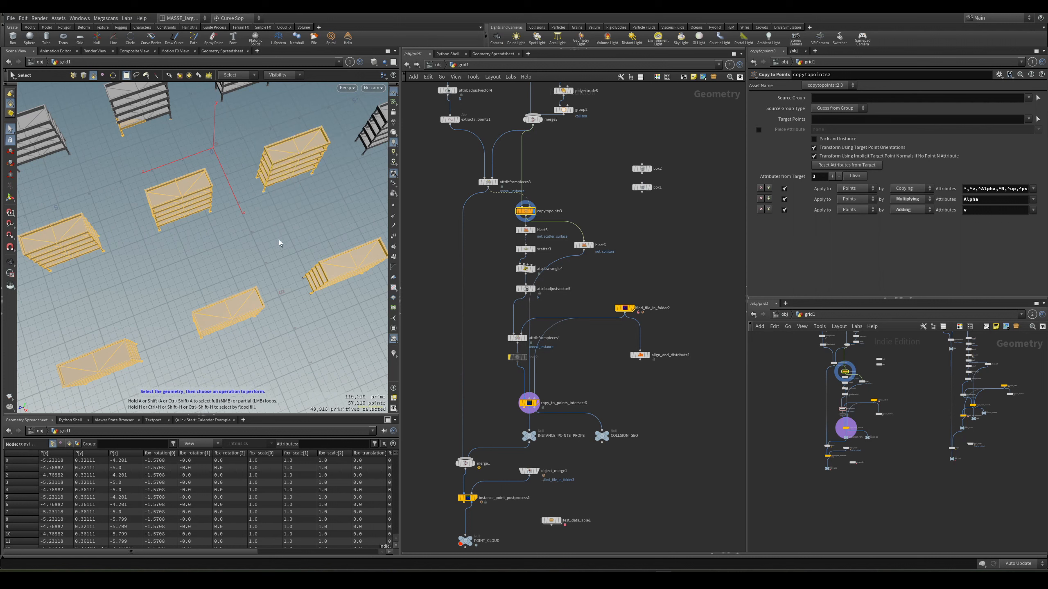
Step: Examine the grid of shelving units and select copy_to_points_intersect6 to view its scattered props
key("space+h")
left_click_drag(260, 264, 202, 306, "alt")
right_click_drag(202, 306, 244, 273, "alt")
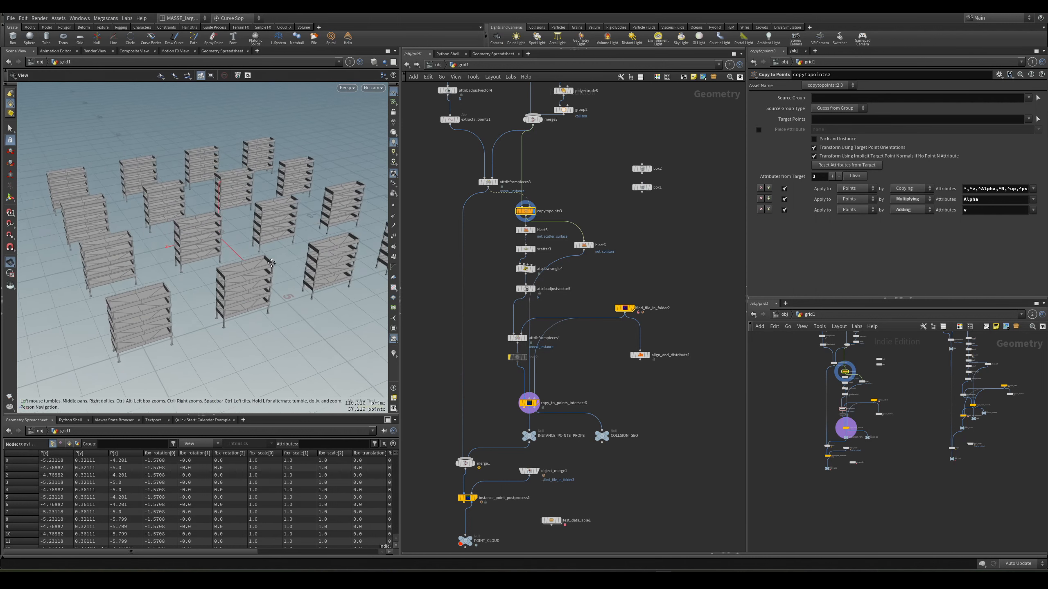
left_click_drag(243, 272, 214, 272, "alt")
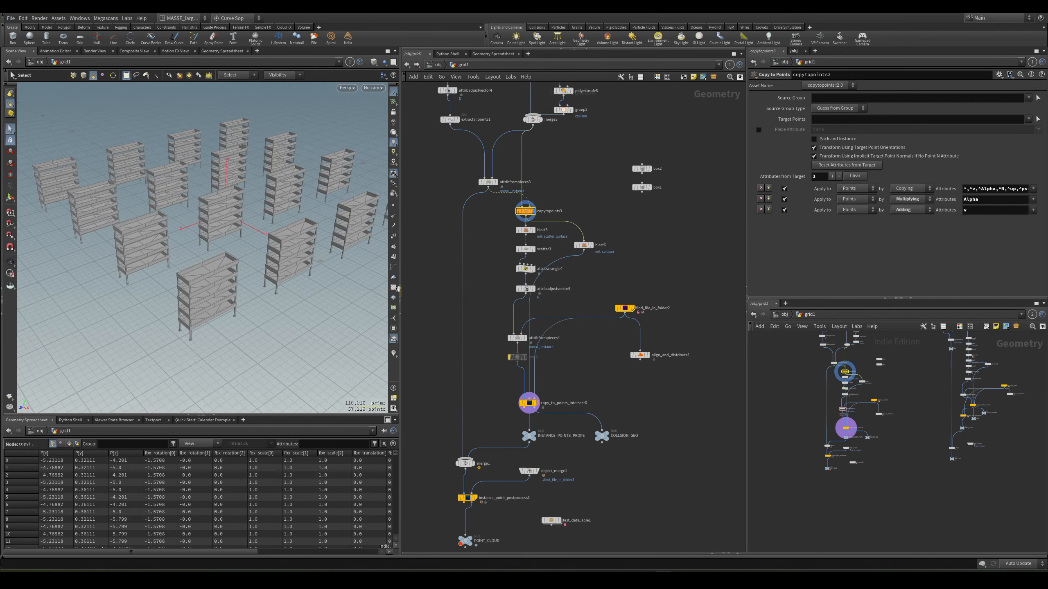
left_click_drag(275, 232, 274, 251, "alt")
left_click(529, 403)
scroll(500, 433, "up", 5)
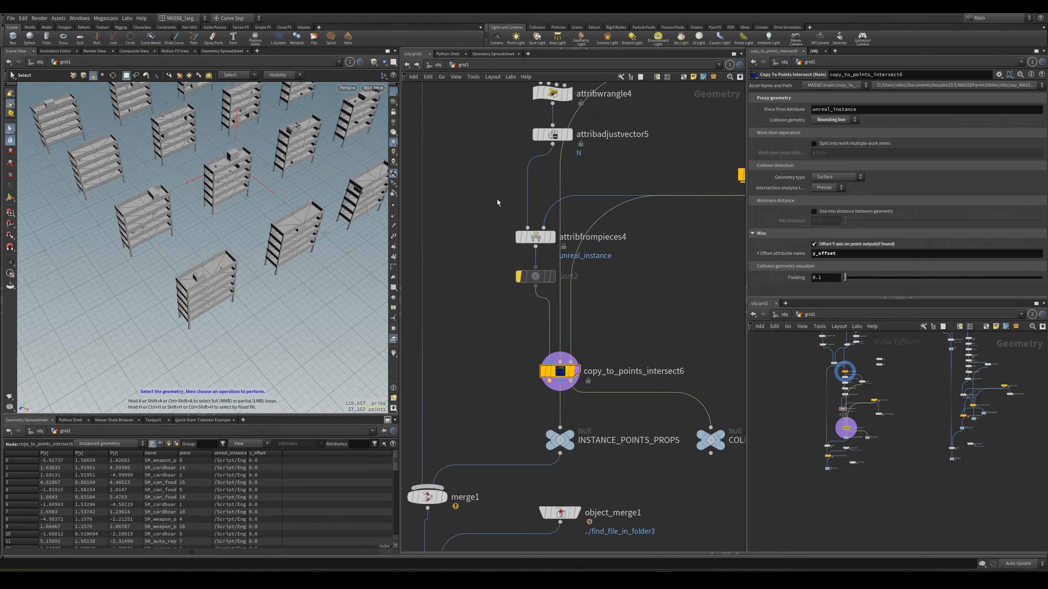
Step: Display scatter3 and set its force total count to 20000 points
middle_click_drag(497, 203, 490, 323)
left_click(562, 177)
left_click_drag(267, 202, 235, 226, "alt")
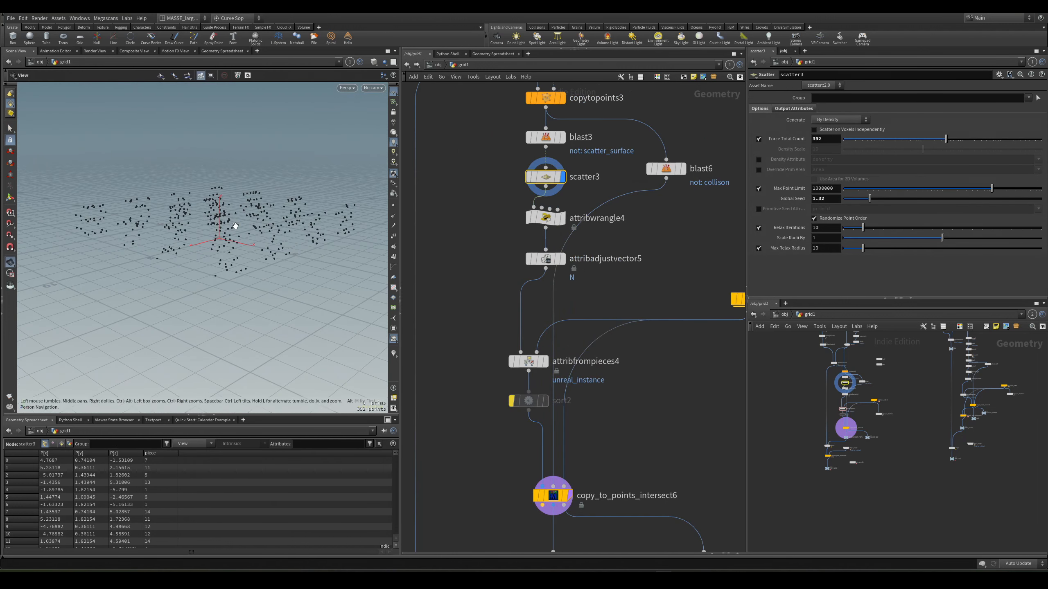
left_click_drag(826, 139, 764, 154)
type("20000")
key("Return")
left_click_drag(229, 224, 229, 247, "alt")
scroll(229, 248, "up", 4)
Step: Try to display copy_to_points_intersect6 with the denser scatter and interrupt the cooking
middle_click_drag(495, 412, 470, 299)
scroll(495, 412, "up", 1)
left_click(554, 376)
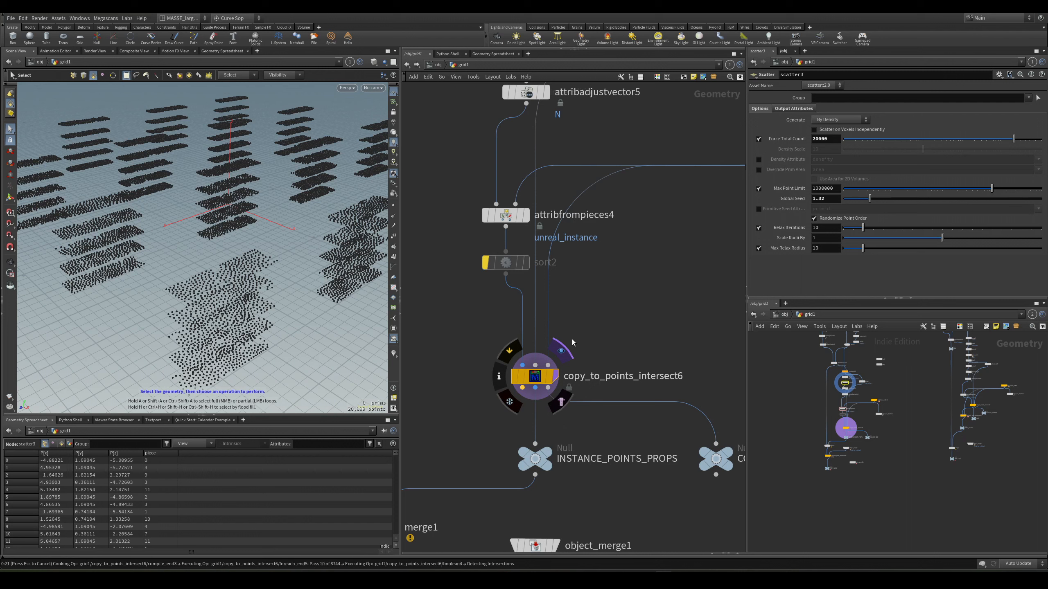
key("Escape")
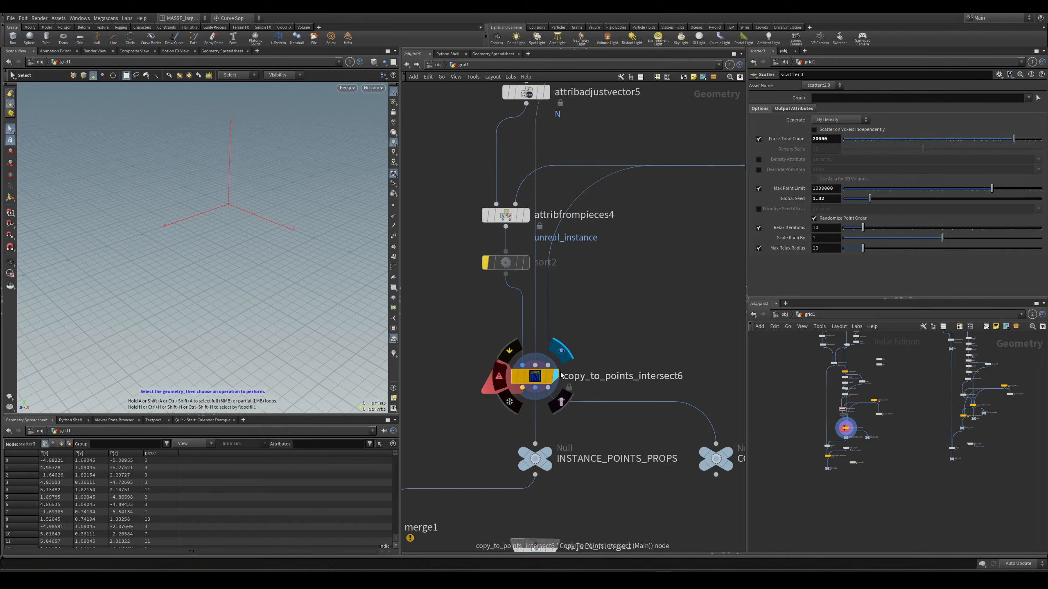
Step: Bypass copy_to_points_intersect6 and bring the upstream nodes of the network into view
left_click(526, 378)
scroll(654, 295, "down", 3)
middle_click_drag(643, 323, 621, 455)
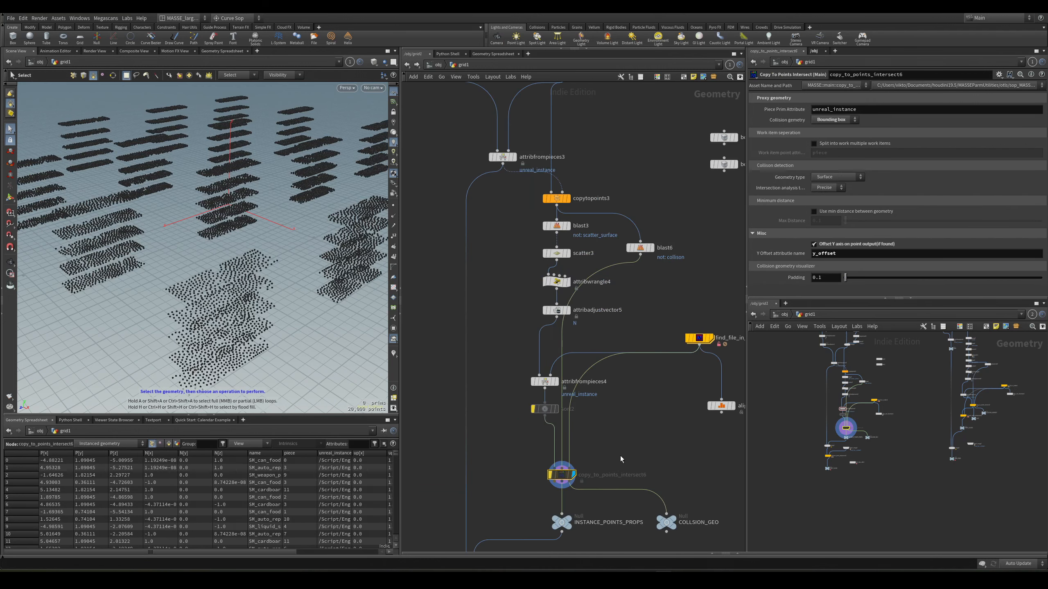
middle_click_drag(519, 262, 534, 374)
scroll(525, 377, "down", 1)
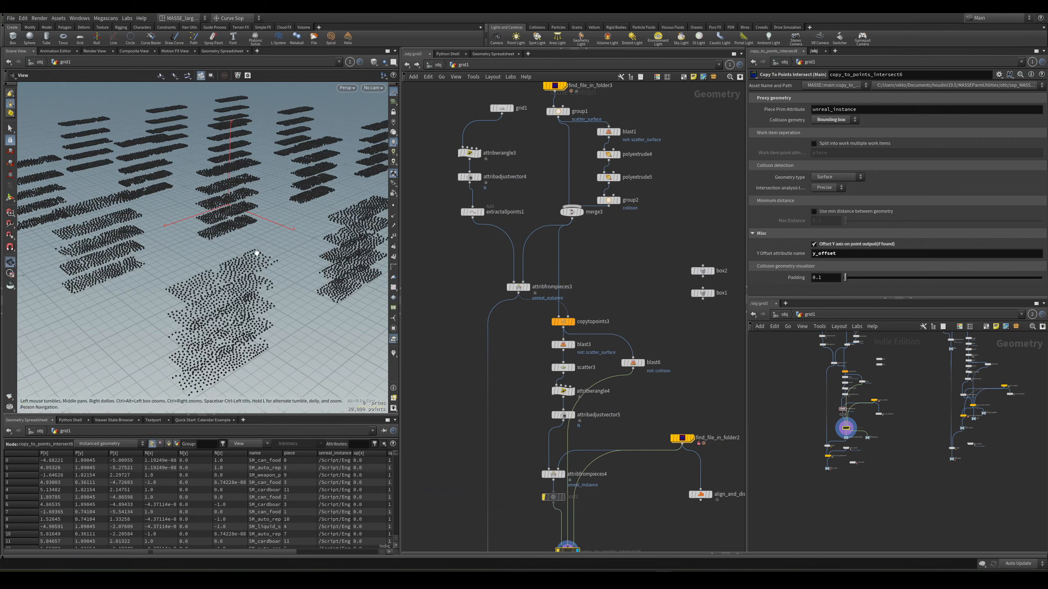
Step: Bring the grid1 branch of the network into view and display attribwrangle3
left_click_drag(255, 253, 258, 285, "alt")
scroll(448, 171, "up", 2)
middle_click_drag(443, 170, 457, 291)
scroll(524, 238, "up", 2)
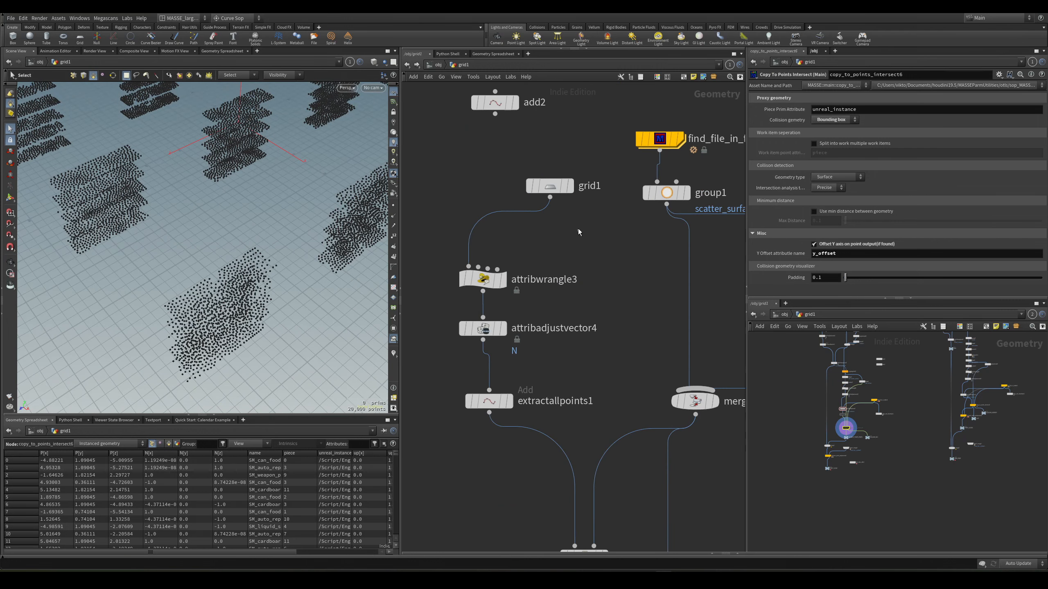
left_click(570, 186)
left_click(502, 280)
key("2")
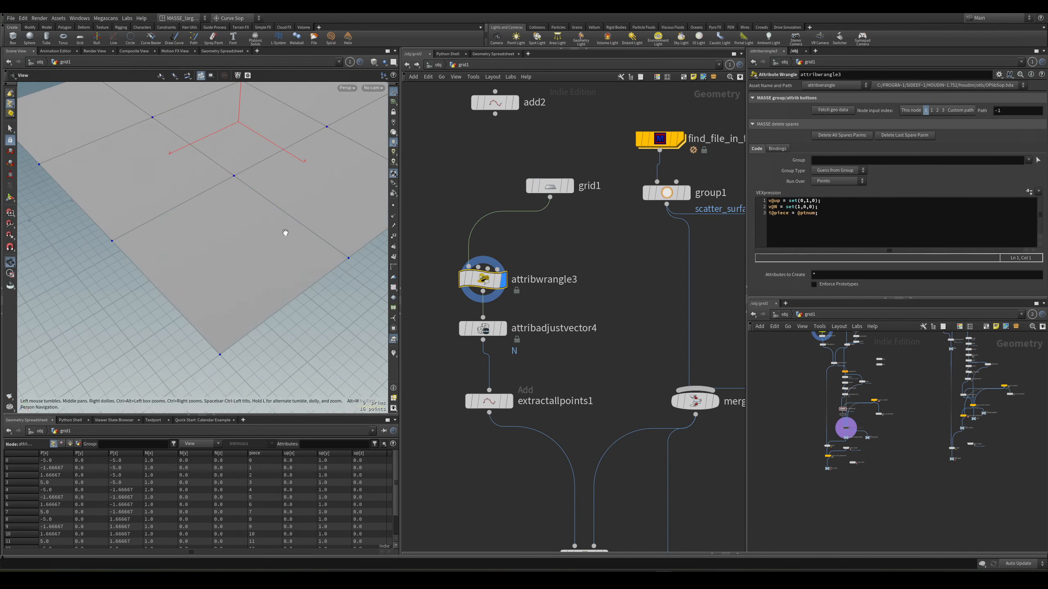
Step: Examine the VEX line in attribwrangle3 that sets the piece attribute from the point number
right_click_drag(282, 224, 219, 280, "alt")
left_click(800, 214)
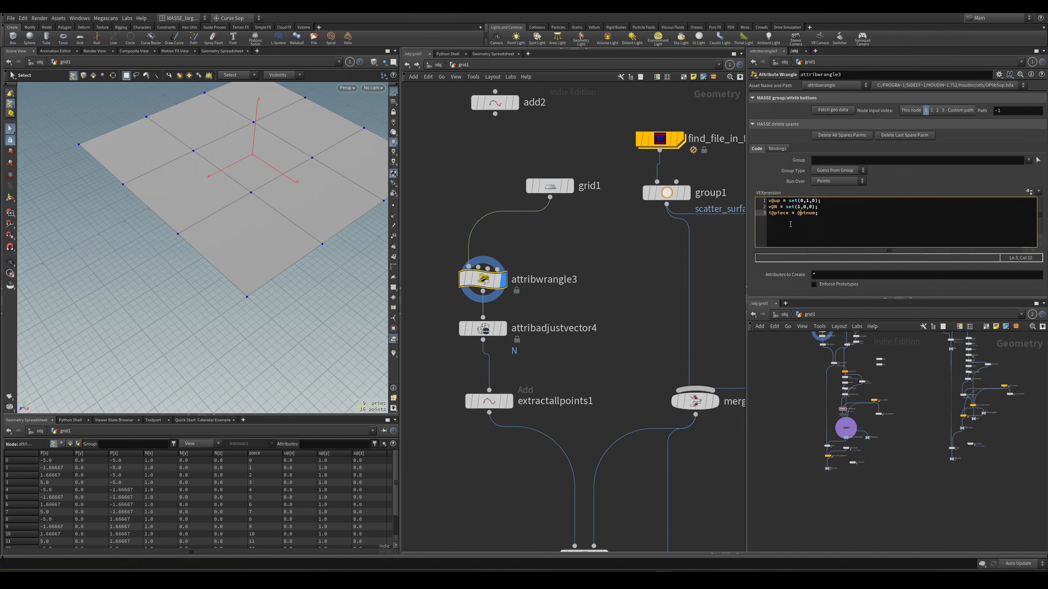
key("Left")
key("Left")
key("Left")
scroll(517, 307, "up", 2)
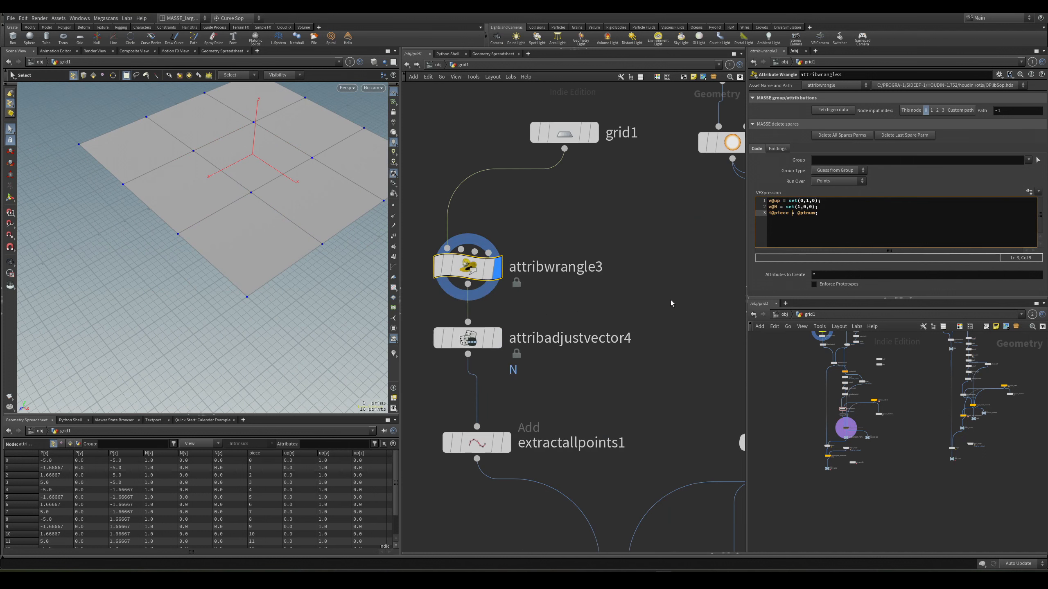
triple_click(811, 223)
left_click(807, 222)
key("Left")
key("Left")
key("Left")
key("Left")
Step: Display attribadjustvector4 and extractallpoints1 in turn to follow the grid points down the network
middle_click_drag(545, 384, 567, 345)
left_click(497, 299)
key("r")
left_click_drag(569, 347, 495, 440)
key("r")
scroll(598, 466, "down", 4)
middle_click_drag(611, 471, 564, 298)
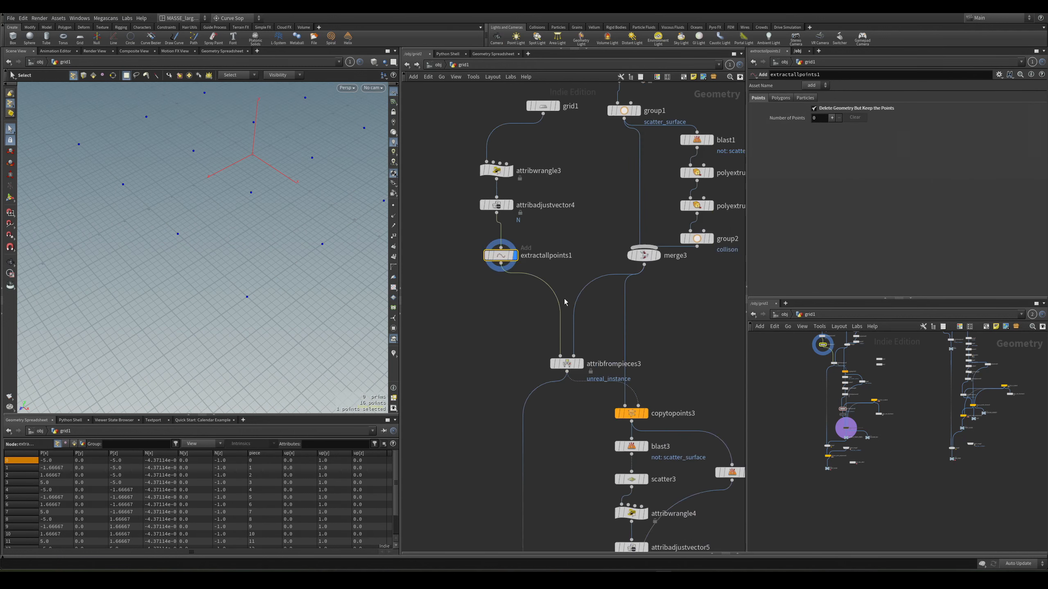
Step: Display attribfrompieces3 and check the piece values of its points in the geometry spreadsheet
scroll(559, 326, "up", 2)
left_click(571, 379)
key("r")
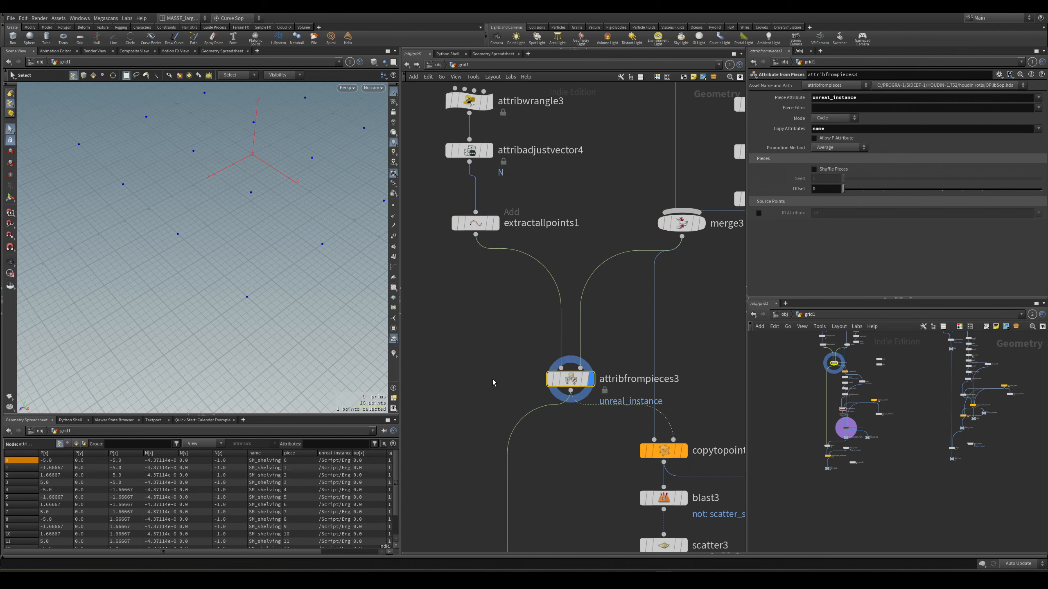
scroll(493, 380, "down", 2)
middle_click_drag(493, 379, 437, 388)
scroll(591, 329, "up", 1)
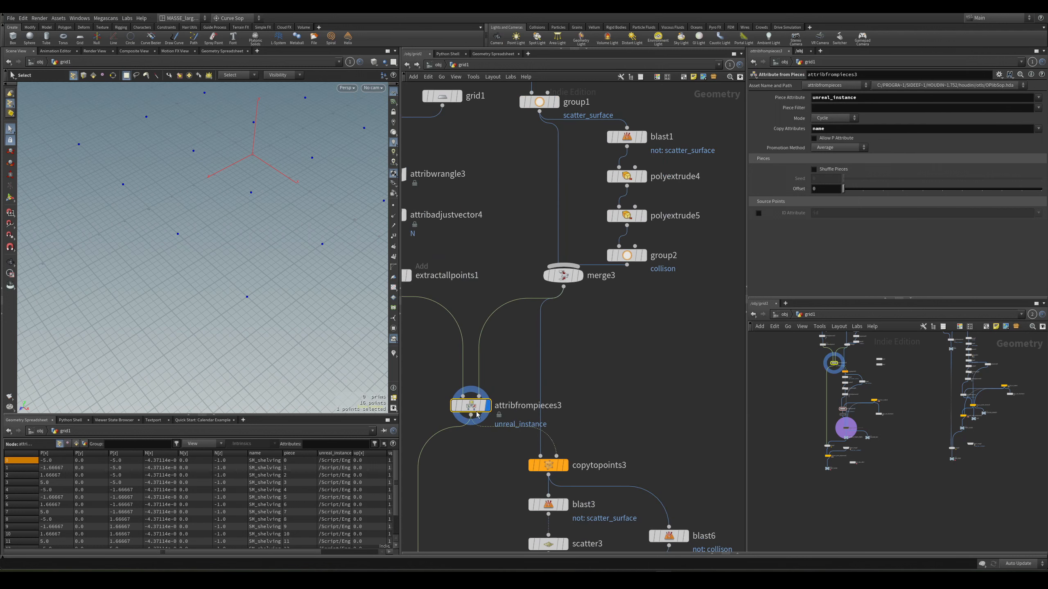
left_click(298, 453)
scroll(315, 476, "down", 2)
middle_click_drag(412, 429, 465, 374)
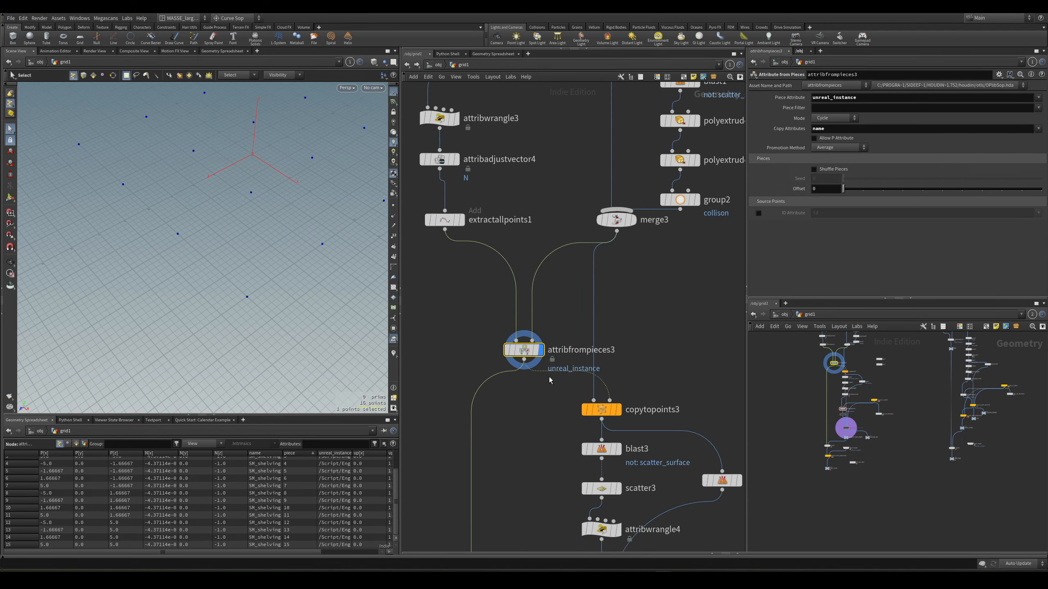
Step: Display copytopoints3 and inspect the copied shelves and their piece attribute in the geometry spreadsheet
middle_click_drag(541, 402, 531, 379)
left_click(608, 386)
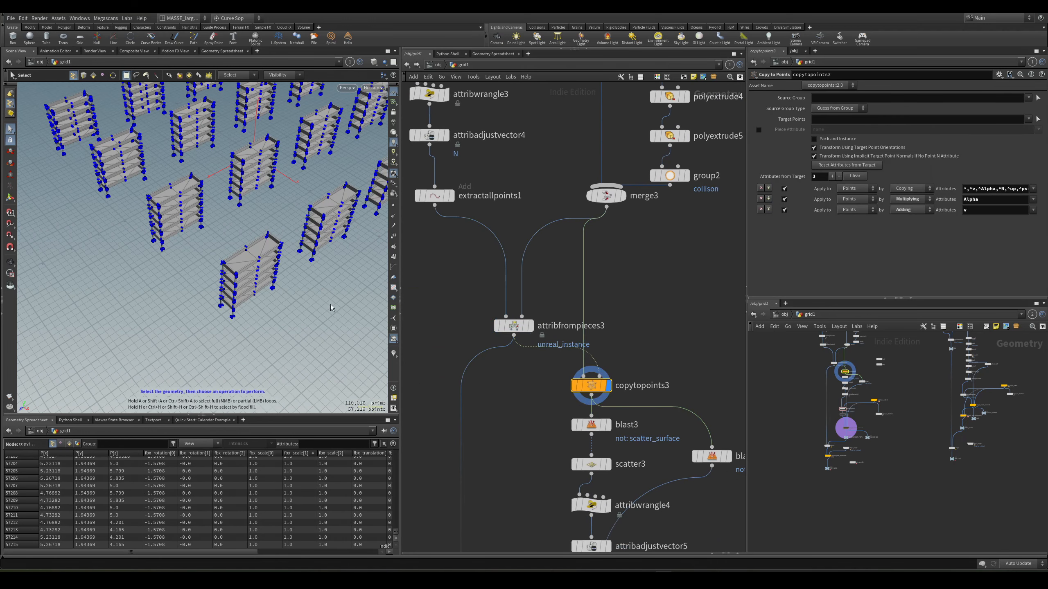
left_click_drag(231, 551, 352, 552)
left_click_drag(223, 289, 245, 264, "alt")
right_click_drag(215, 269, 246, 299, "alt")
left_click_drag(246, 299, 268, 264, "alt")
right_click_drag(268, 264, 300, 229, "alt")
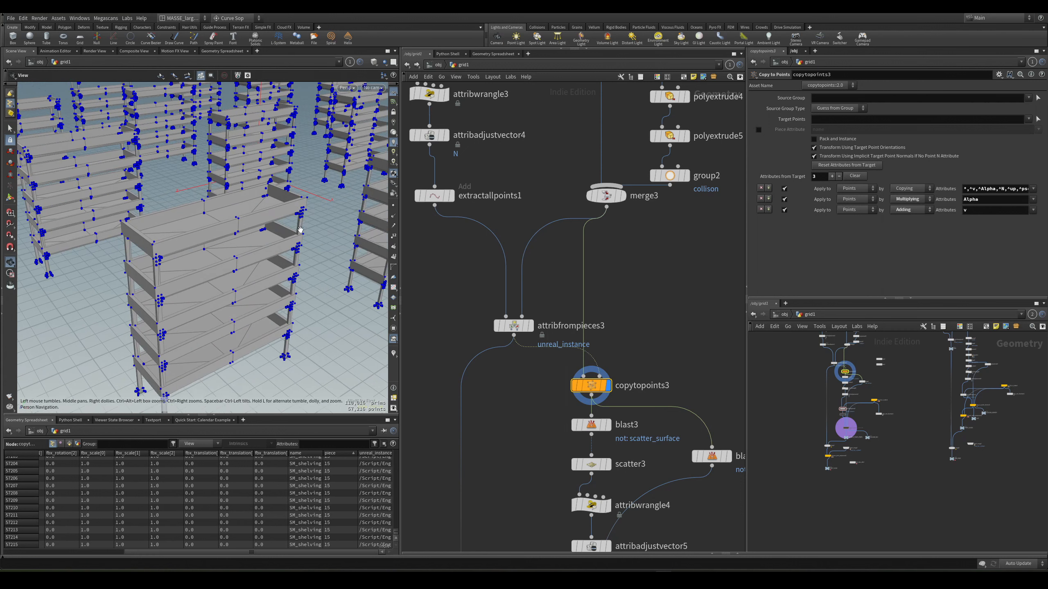
scroll(371, 479, "up", 2)
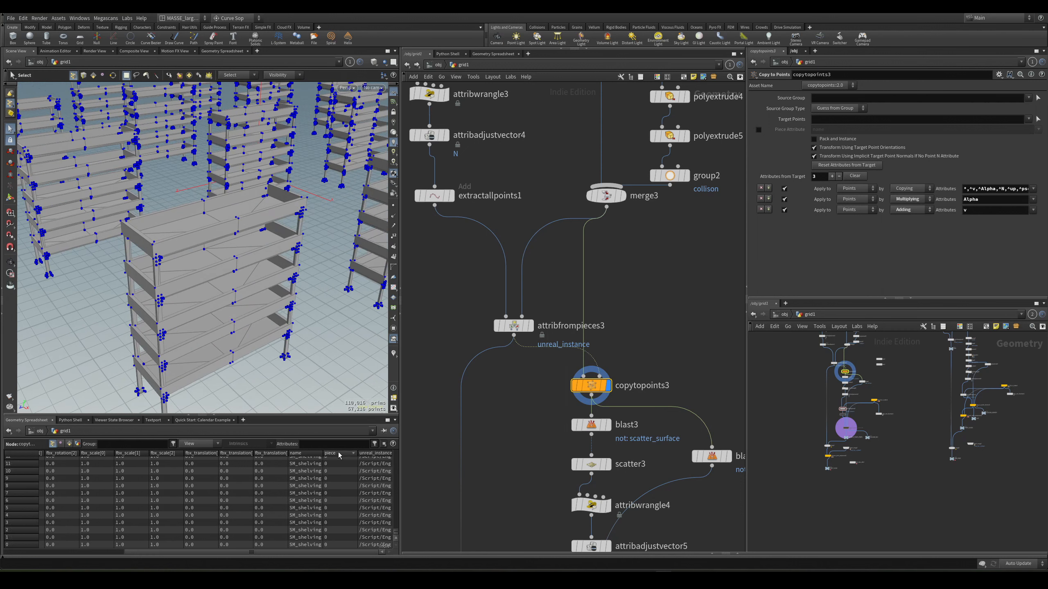
Step: Display scatter3 and examine which point attribute its output attributes carry over
middle_click_drag(523, 456, 440, 318)
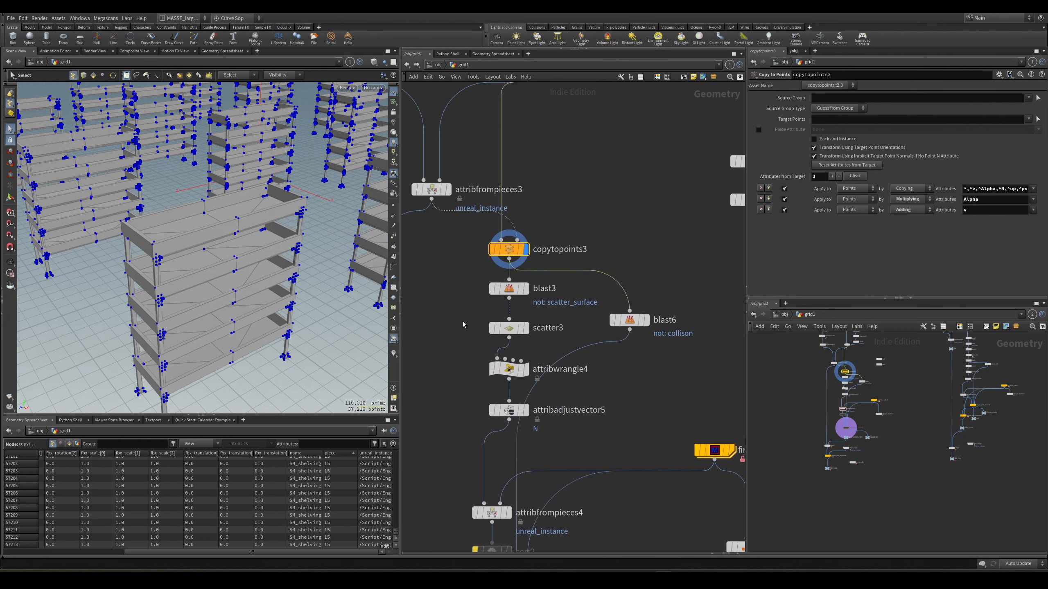
left_click(525, 328)
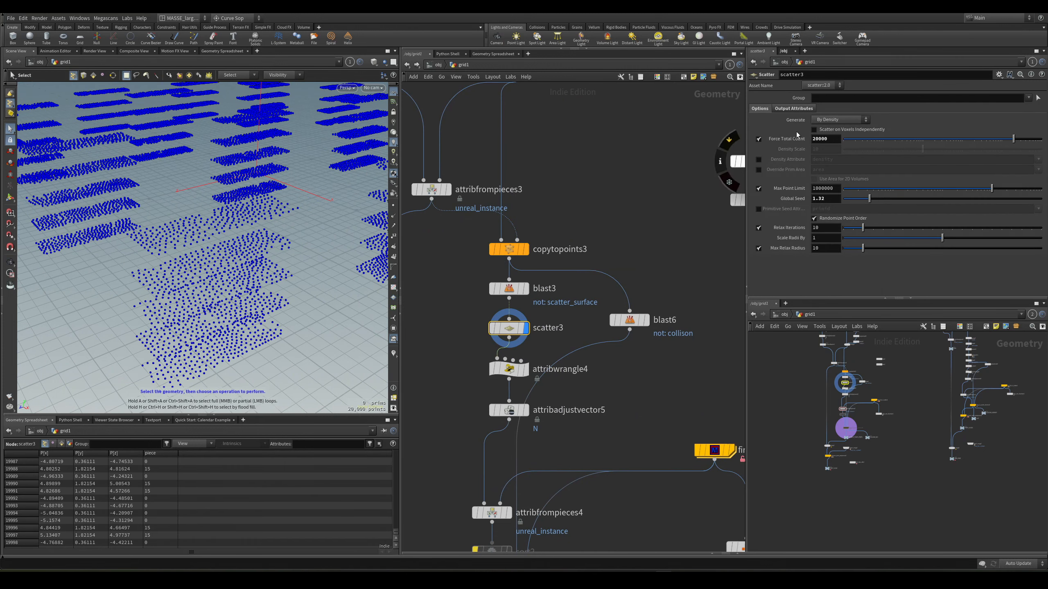
left_click(793, 108)
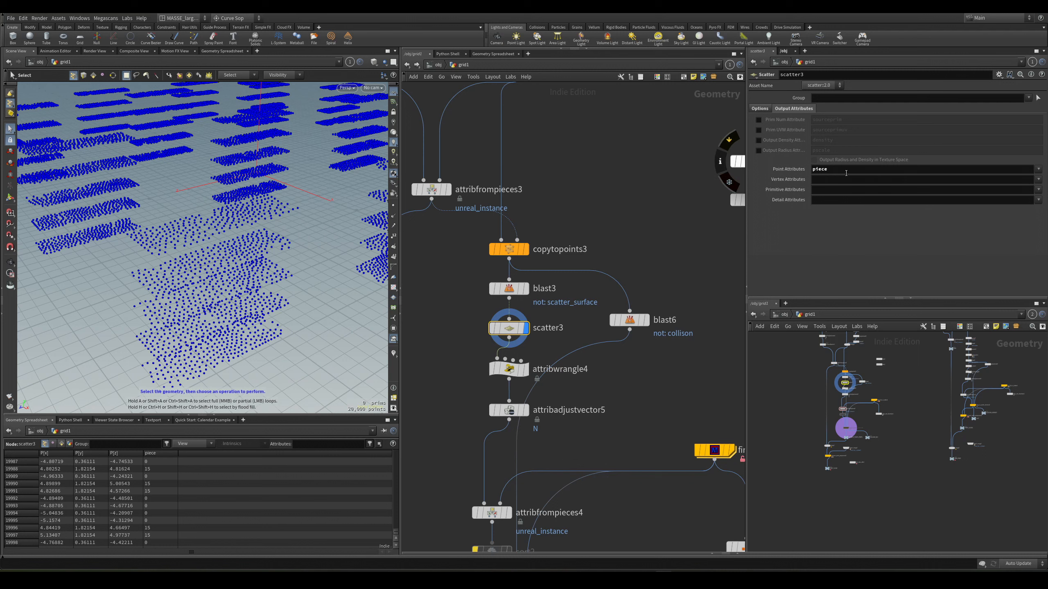
scroll(543, 347, "up", 2)
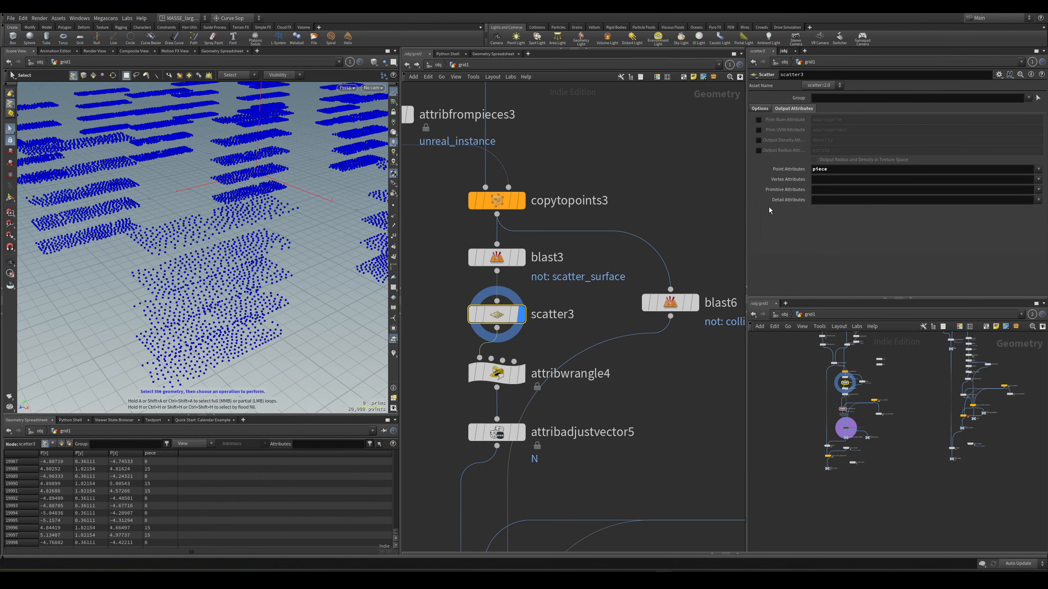
Step: Select the scattered points of the nearest shelf and check their piece values in the geometry spreadsheet
left_click_drag(206, 215, 206, 281, "alt")
scroll(206, 248, "down", 3)
left_click_drag(188, 241, 305, 333)
left_click(150, 453)
left_click_drag(396, 531, 398, 530)
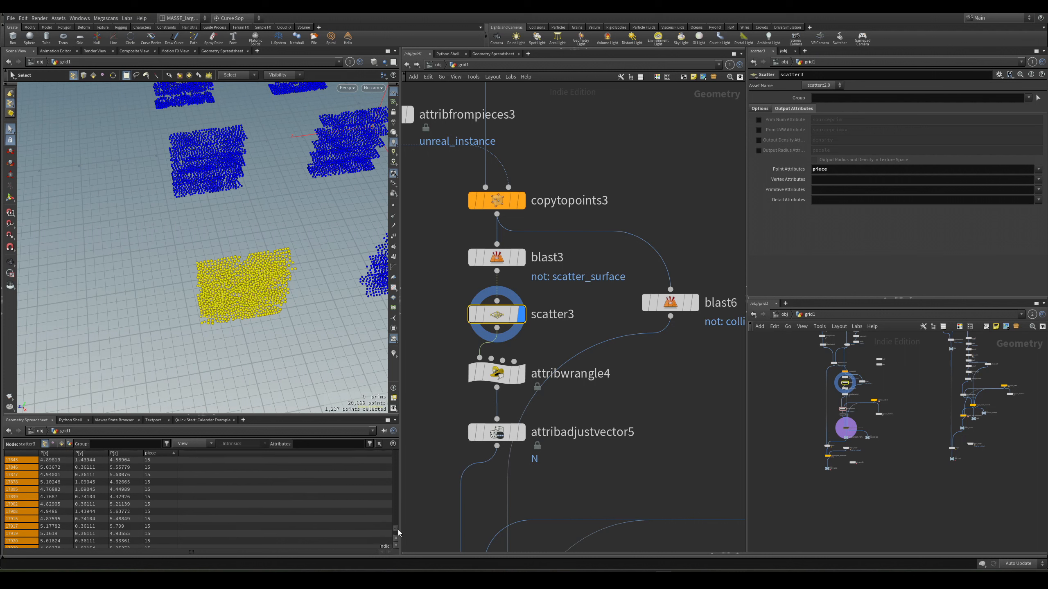
left_click_drag(312, 226, 183, 314)
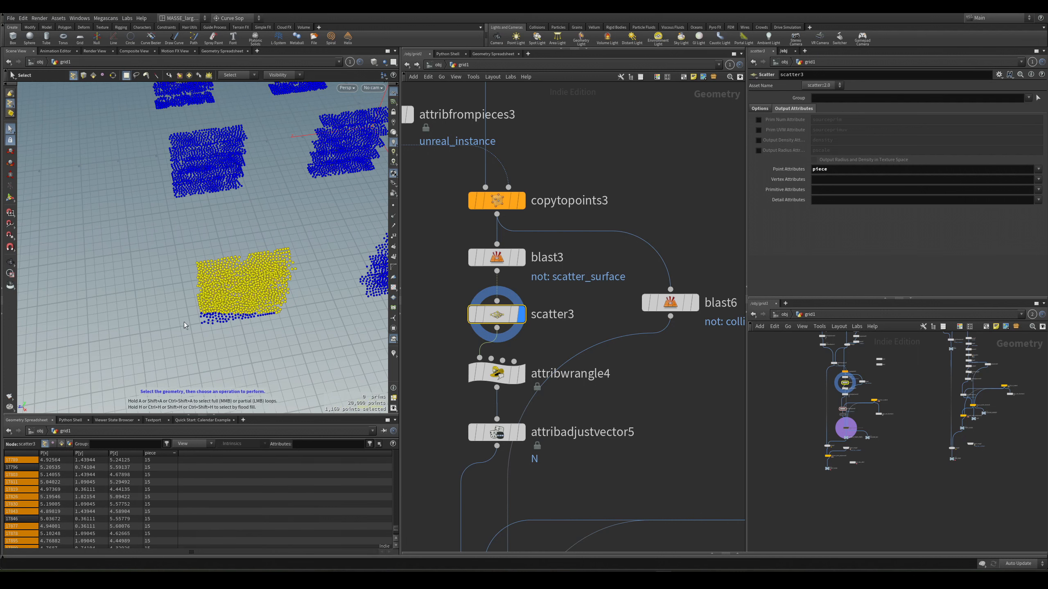
Step: Display attribwrangle4 and attribadjustvector5 in turn below scatter3
middle_click_drag(465, 387, 482, 351)
left_click_drag(454, 317, 519, 370)
key("r")
left_click_drag(449, 372, 510, 429)
key("r")
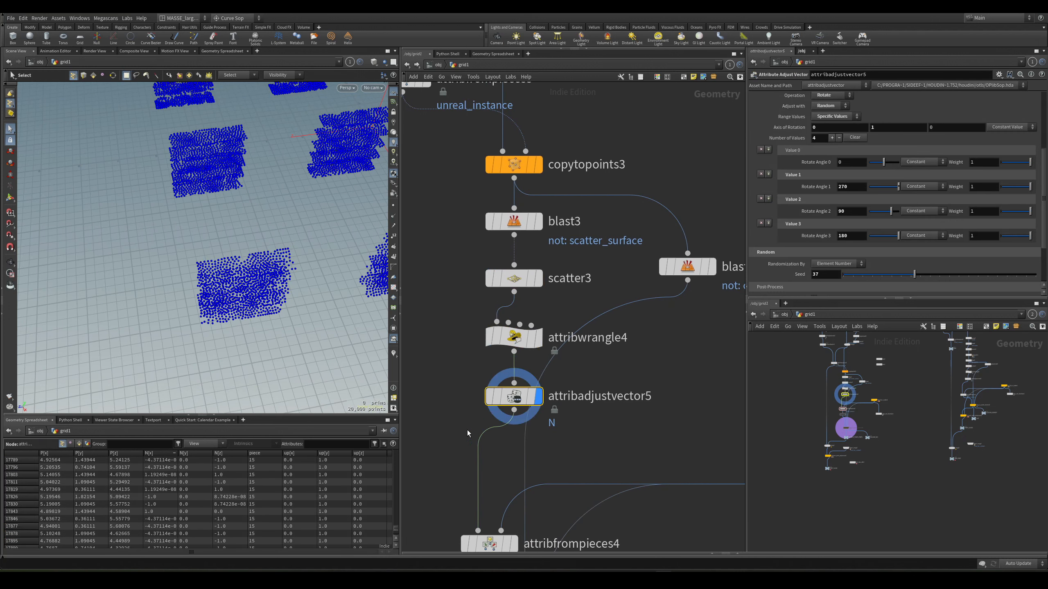
Step: Display attribfrompieces4 and compare its point attributes with those of attribadjustvector5
middle_click_drag(467, 431, 474, 292)
left_click_drag(426, 361, 495, 424)
key("r")
middle_click_drag(496, 426, 514, 390)
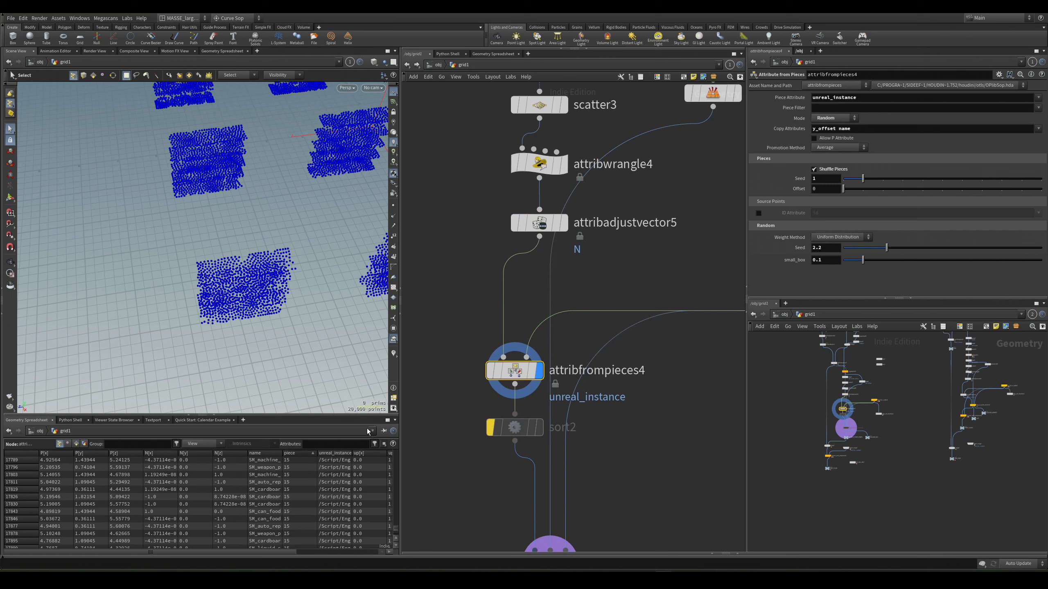
left_click(536, 225)
key("r")
left_click_drag(443, 331, 551, 385)
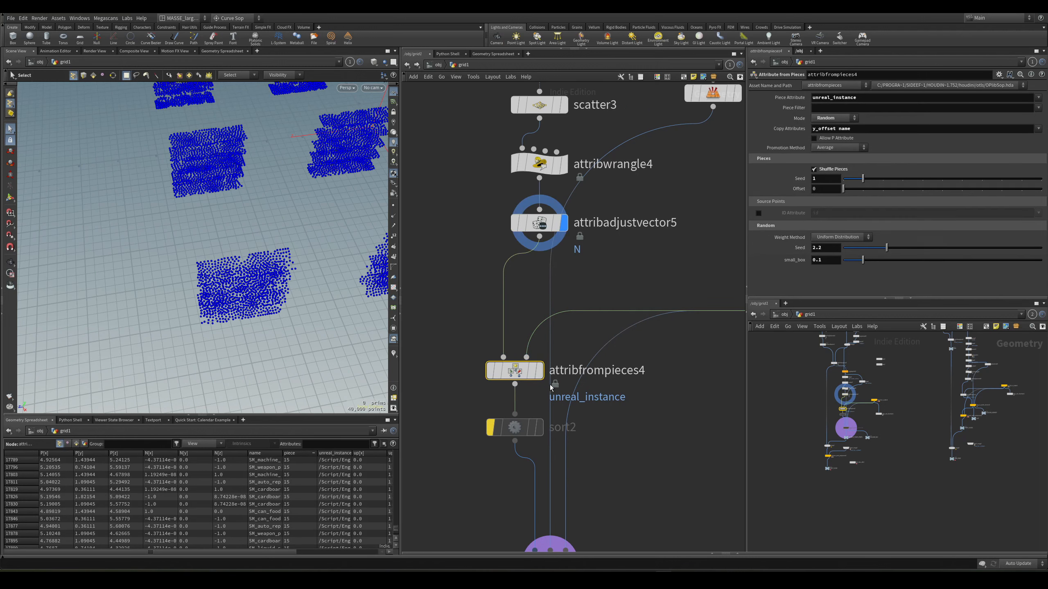
key("r")
scroll(305, 461, "down", 1)
middle_click_drag(447, 425, 451, 280)
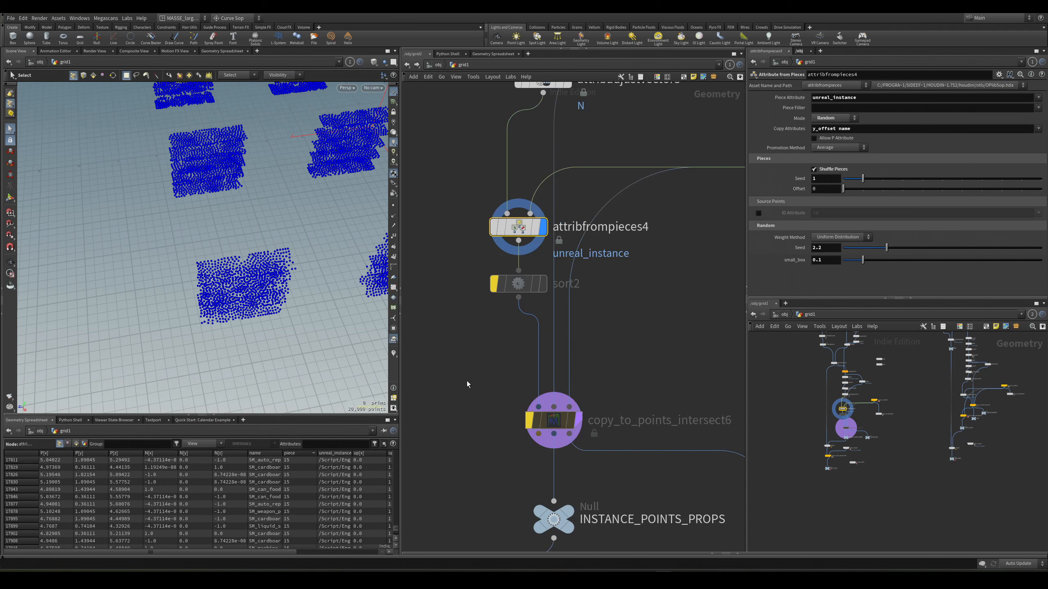
Step: Enable splitting into multiple work items by the piece attribute on copy_to_points_intersect6
left_click(545, 422)
middle_click_drag(655, 390, 636, 382)
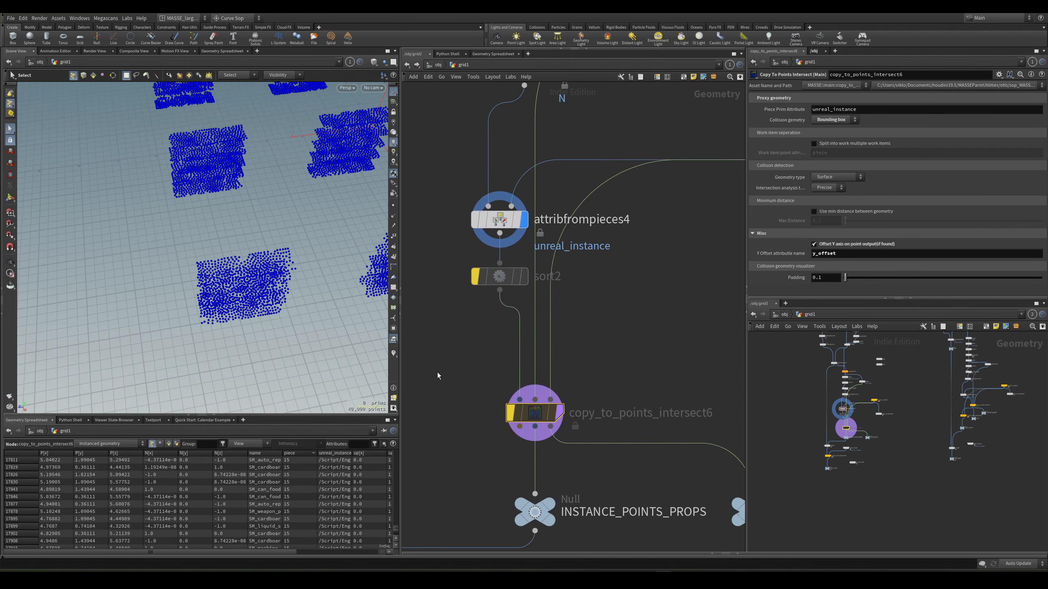
middle_click_drag(437, 372, 432, 395)
left_click(867, 143)
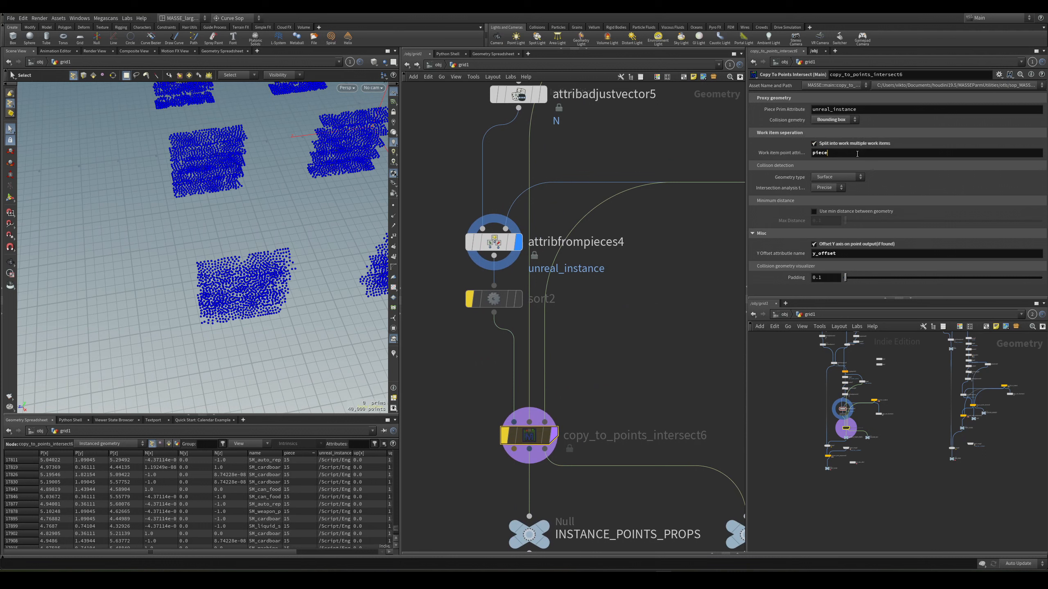
Step: Remove the bypass from copy_to_points_intersect6 and display its scattered props
mouse_move(603, 433)
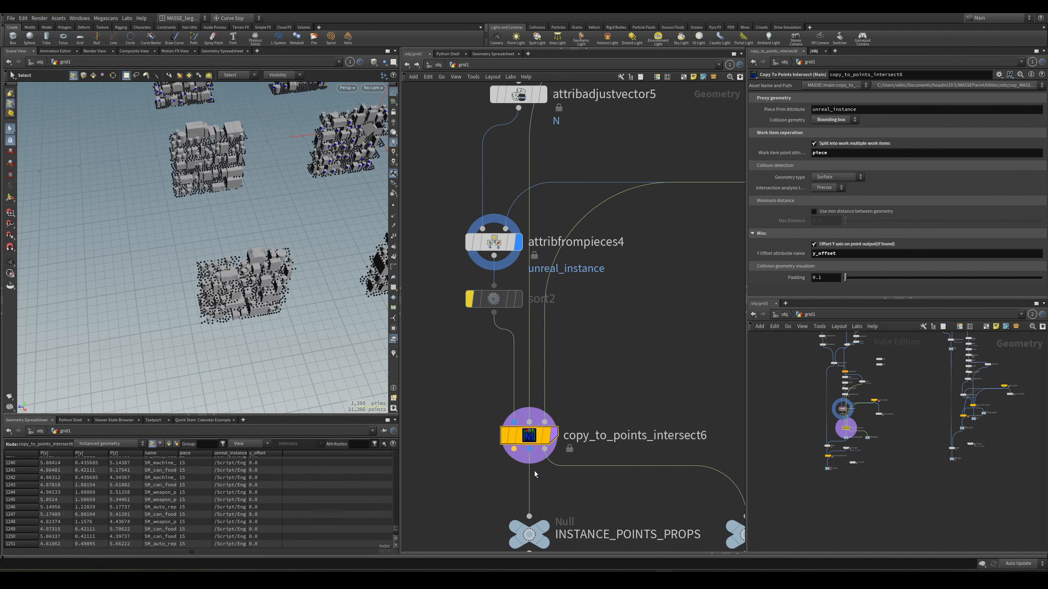
left_click(553, 436)
key("Escape")
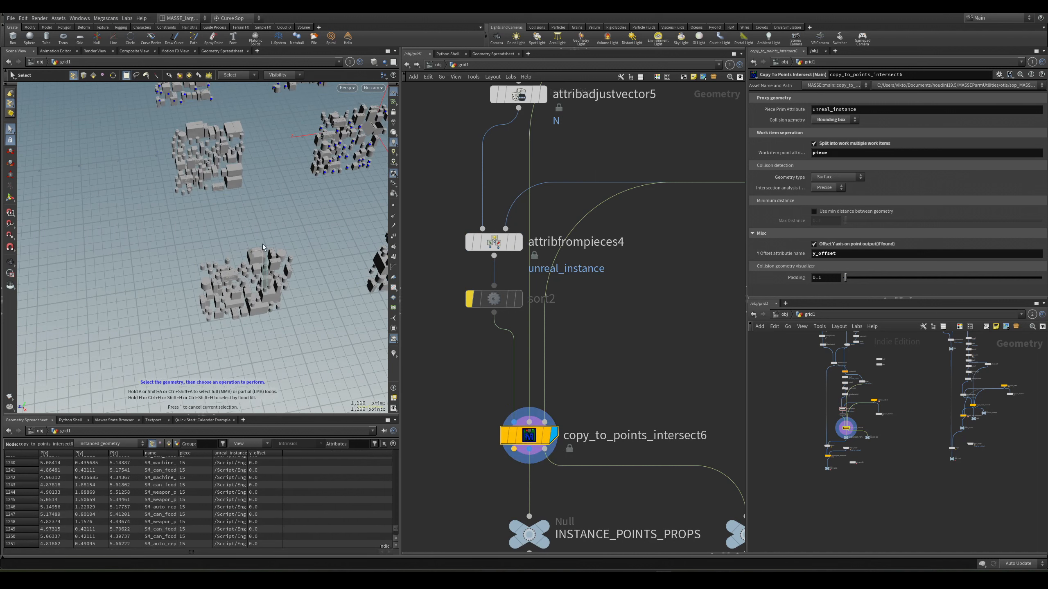
left_click_drag(308, 295, 285, 284)
scroll(423, 228, "down", 6)
Step: Show the copytopoints3 shelving as a template together with the scattered props and hide the point markers
middle_click_drag(423, 180, 465, 310)
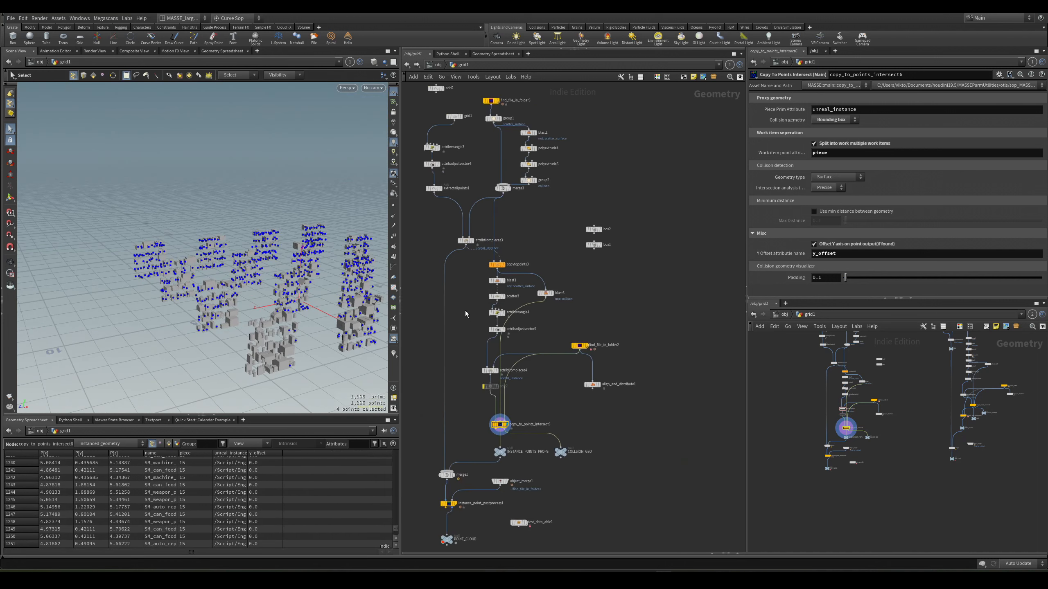
scroll(495, 235, "up", 3)
middle_click_drag(528, 241, 554, 231)
left_click(533, 308)
key("w")
mouse_move(247, 256)
left_mouse_down("alt")
mouse_move(264, 289)
mouse_move(277, 281)
mouse_move(262, 256)
left_mouse_up("alt")
key("w")
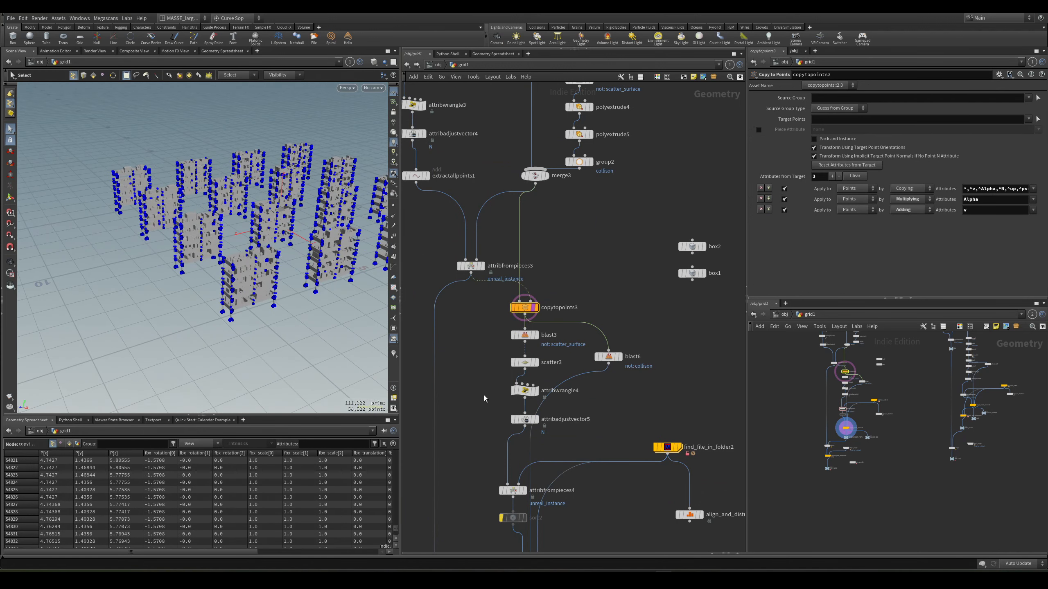
left_click(488, 396)
key("4")
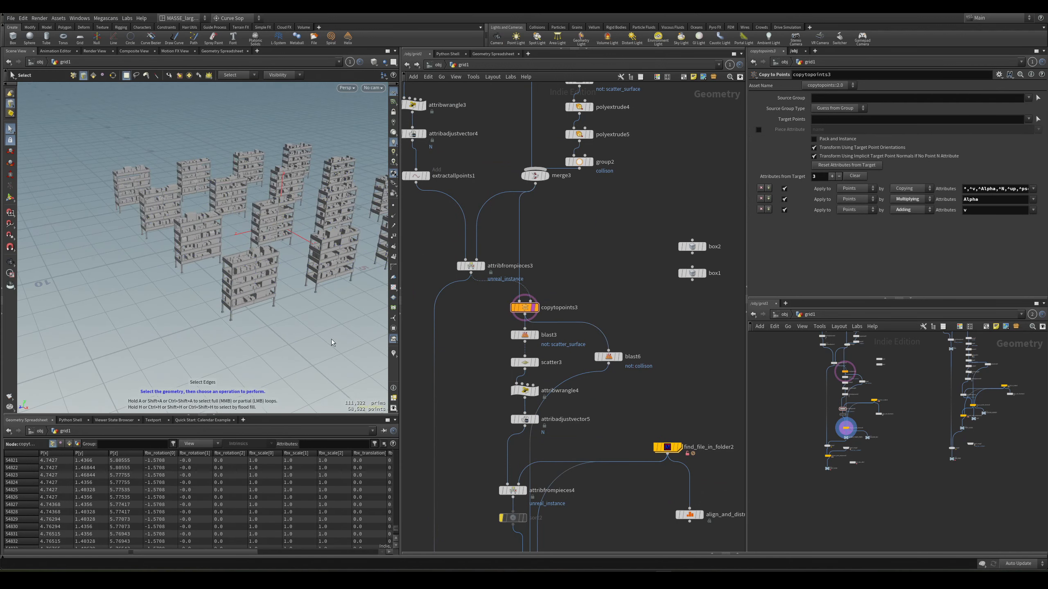
Step: Examine the props on the shelving units from several angles and distances
left_click_drag(334, 341, 265, 285, "alt")
right_click_drag(264, 285, 253, 237, "alt")
left_click_drag(254, 220, 175, 259, "alt")
mouse_move(312, 274)
left_mouse_down("alt")
mouse_move(264, 264)
mouse_move(191, 287)
mouse_move(268, 253)
mouse_move(258, 276)
left_mouse_up("alt")
key("w")
key("w")
right_click_drag(258, 276, 270, 228, "alt")
left_click_drag(270, 228, 140, 263)
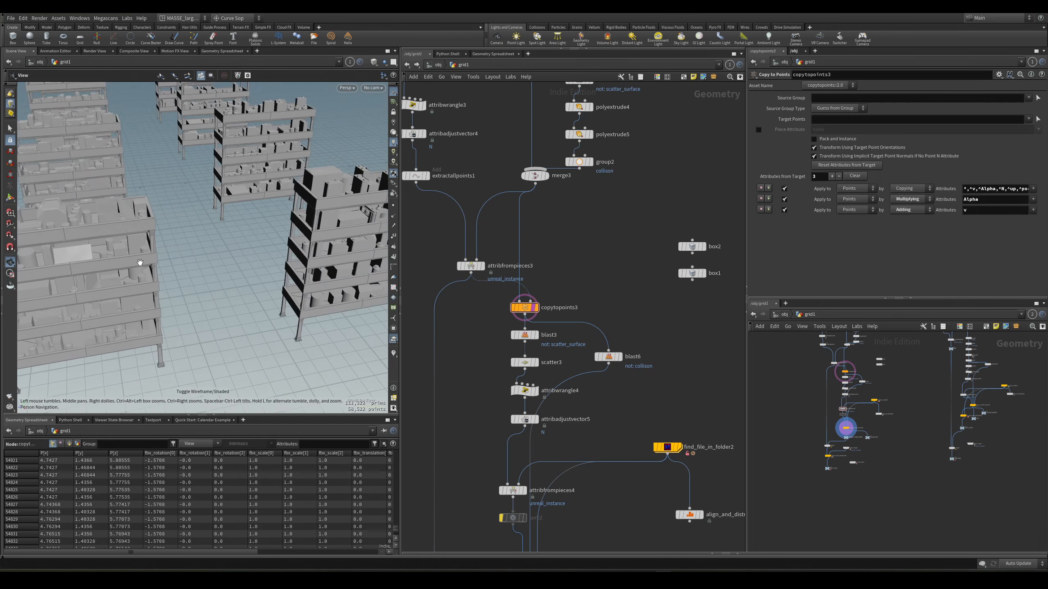
left_click_drag(321, 238, 203, 230)
right_click_drag(203, 230, 305, 199)
key("w")
mouse_move(306, 199)
left_mouse_down()
mouse_move(284, 244)
mouse_move(289, 235)
left_mouse_up()
key("w")
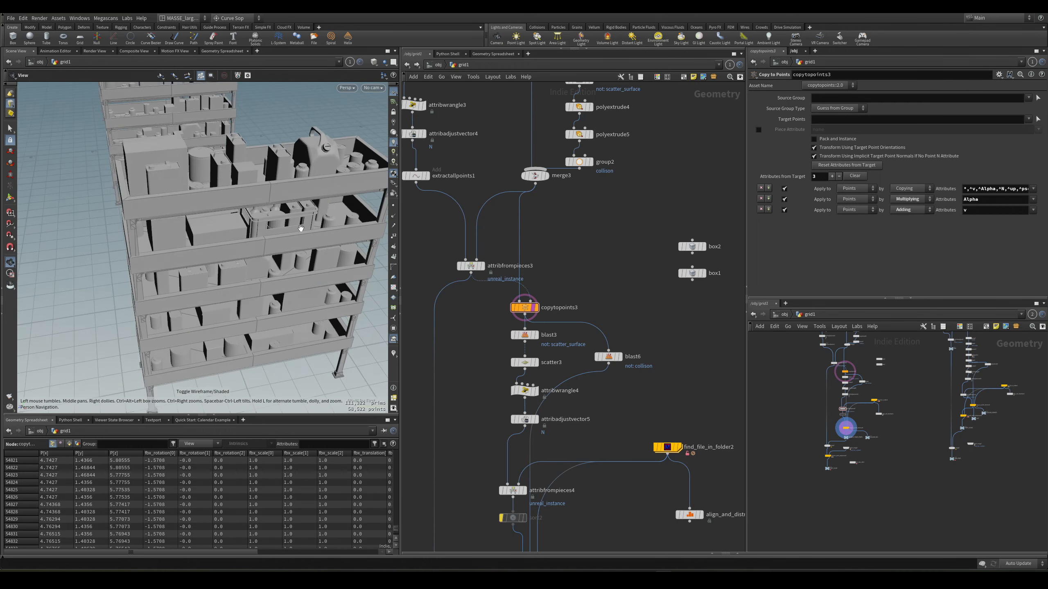
right_click_drag(289, 236, 258, 292)
left_click_drag(258, 293, 231, 248)
Step: Select copy_to_points_intersect6 and switch the viewport to edge selection
middle_click_drag(578, 433, 578, 281)
scroll(573, 431, "up", 3)
left_click(573, 432)
left_click_drag(169, 227, 255, 280)
key("s")
key("3")
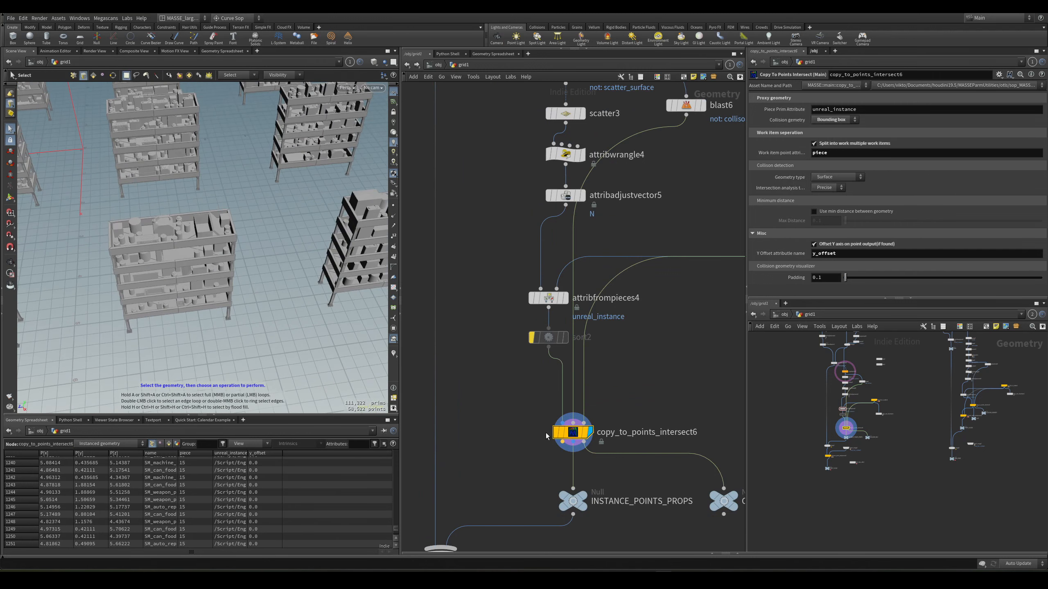
Step: Display merge1 to view the combined instance points and reopen the parameters of copy_to_points_intersect6
middle_click_drag(545, 432, 518, 365)
left_click_drag(492, 334, 553, 406)
scroll(565, 388, "up", 1)
middle_click_drag(565, 389, 643, 198)
middle_click_drag(564, 327, 542, 347)
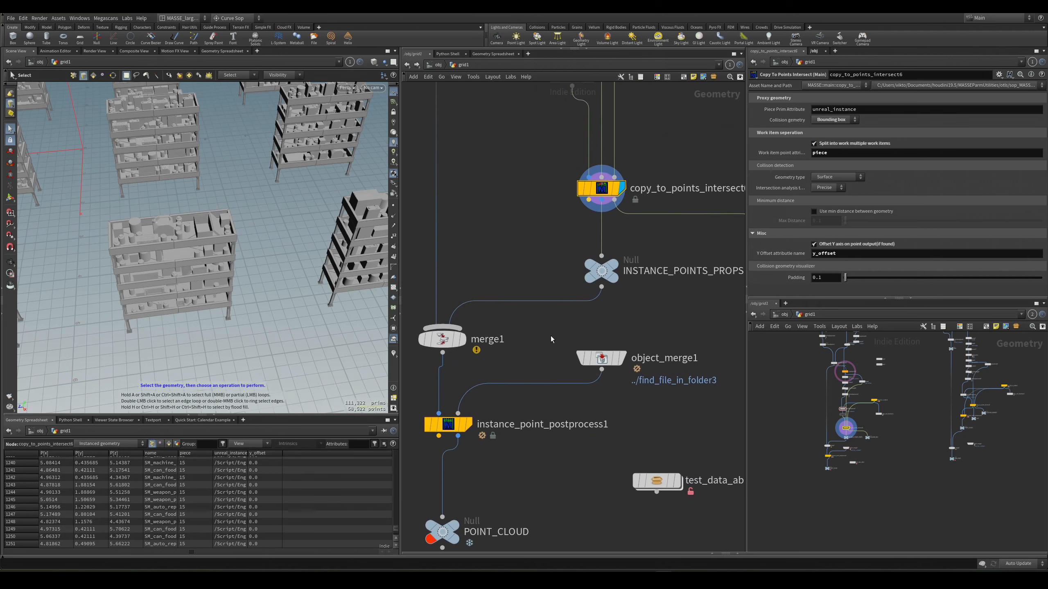
scroll(533, 251, "down", 2)
mouse_move(223, 306)
left_mouse_down("alt")
mouse_move(241, 266)
mouse_move(194, 319)
mouse_move(207, 293)
left_mouse_up("alt")
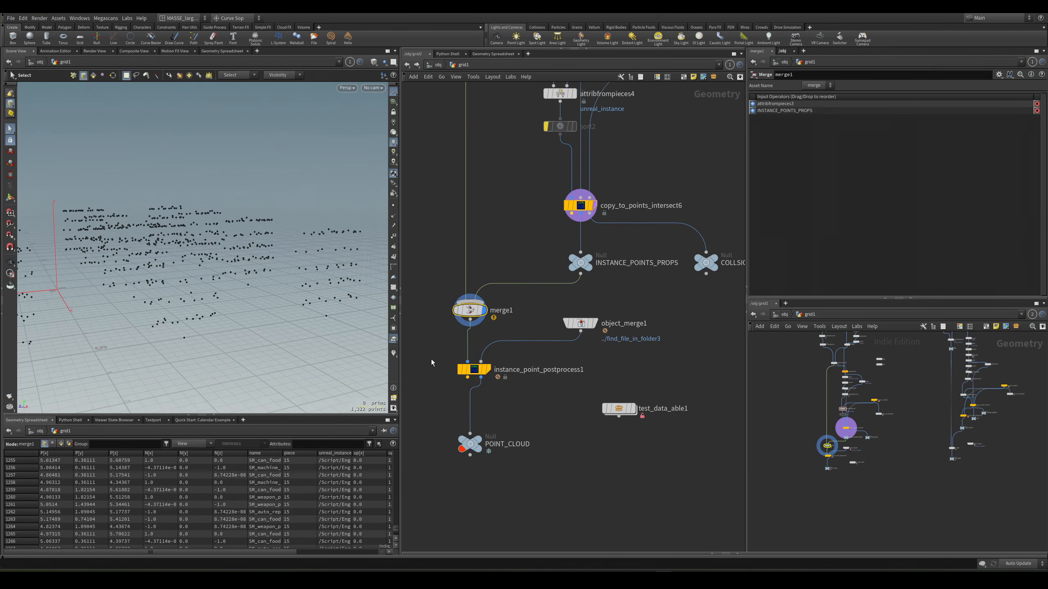
middle_click_drag(494, 256, 441, 343)
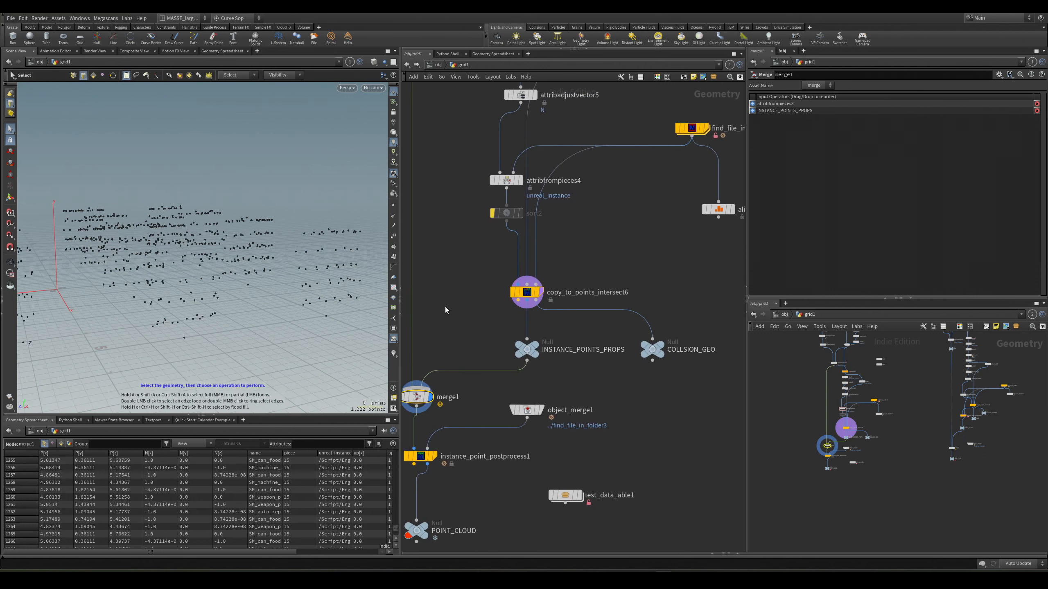
left_click(523, 294)
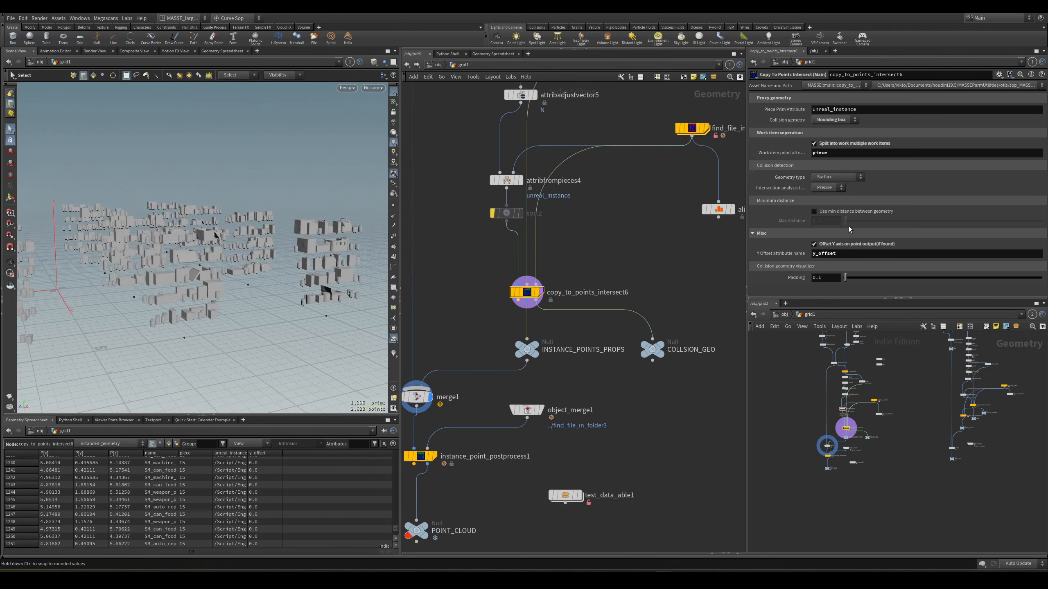
Step: Display instance_point_postprocess1 and fetch the unique values of its name attribute again
middle_click_drag(475, 376, 538, 307)
left_click_drag(538, 307, 533, 421)
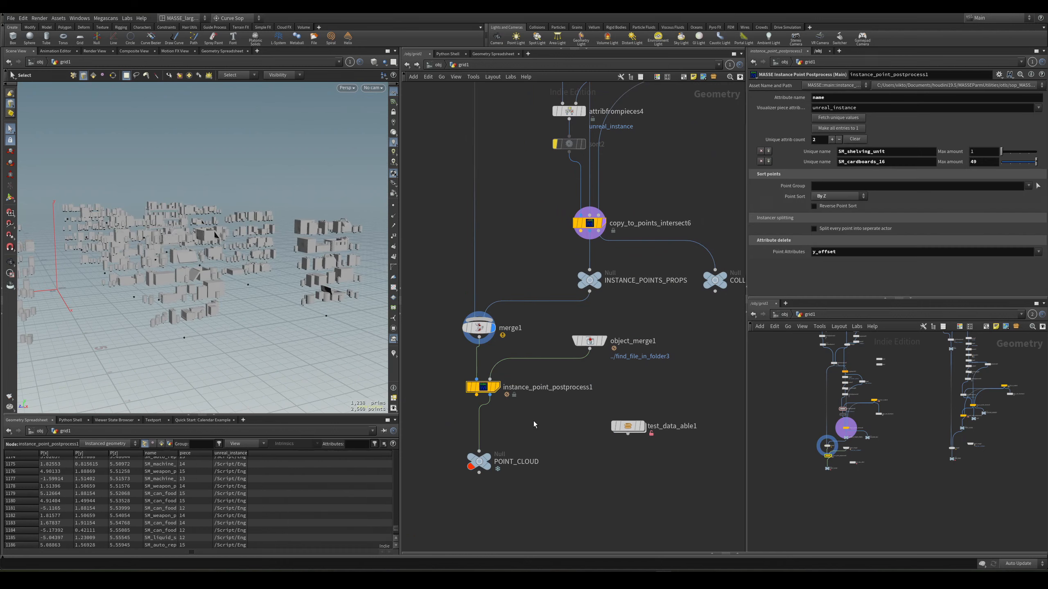
key("r")
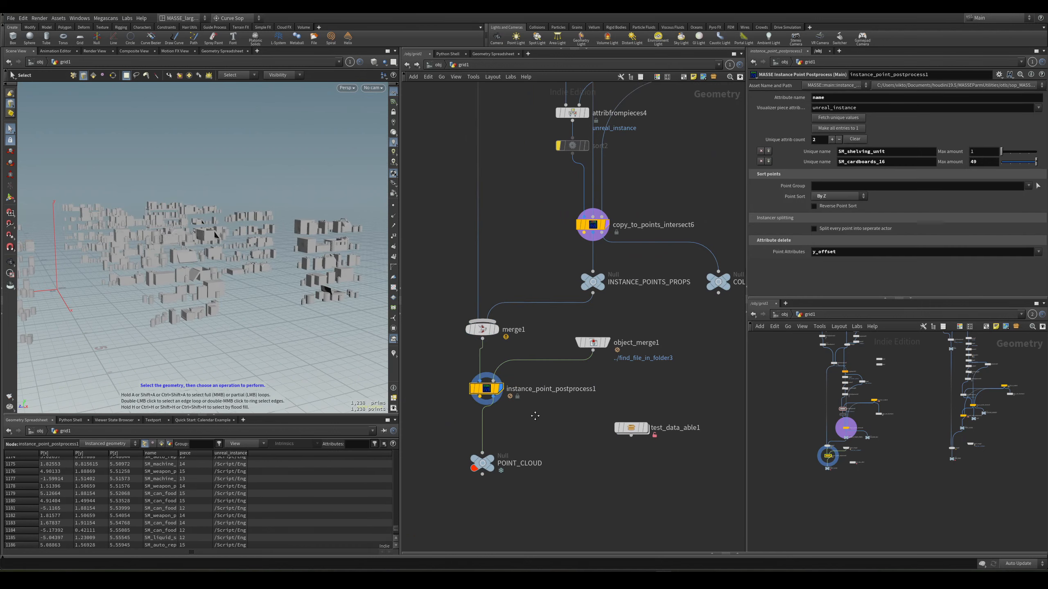
scroll(454, 450, "up", 3)
left_click_drag(214, 283, 270, 271)
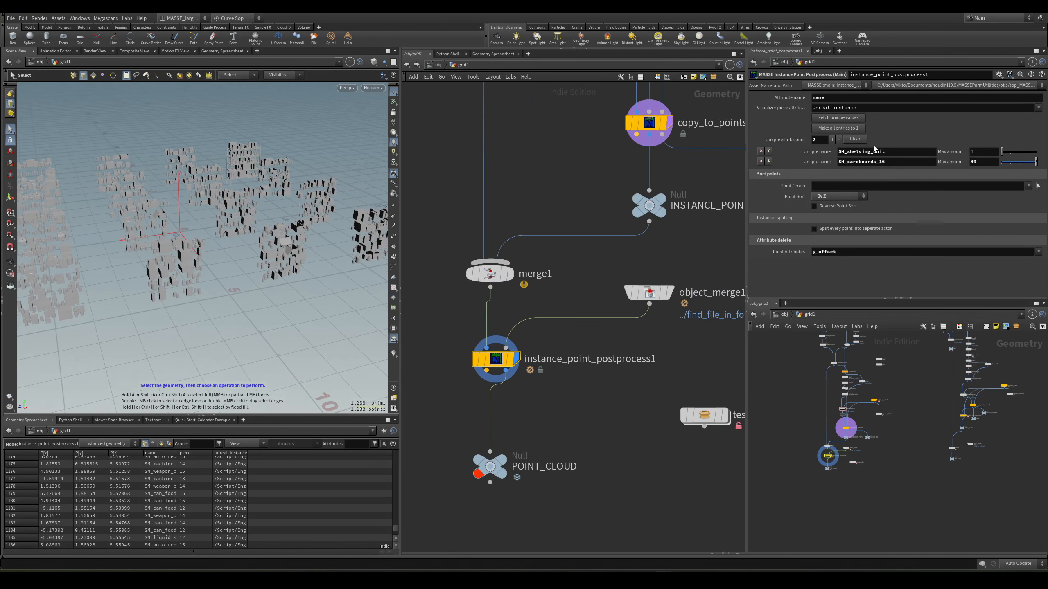
left_click(847, 118)
middle_click_drag(259, 251, 289, 229, "alt")
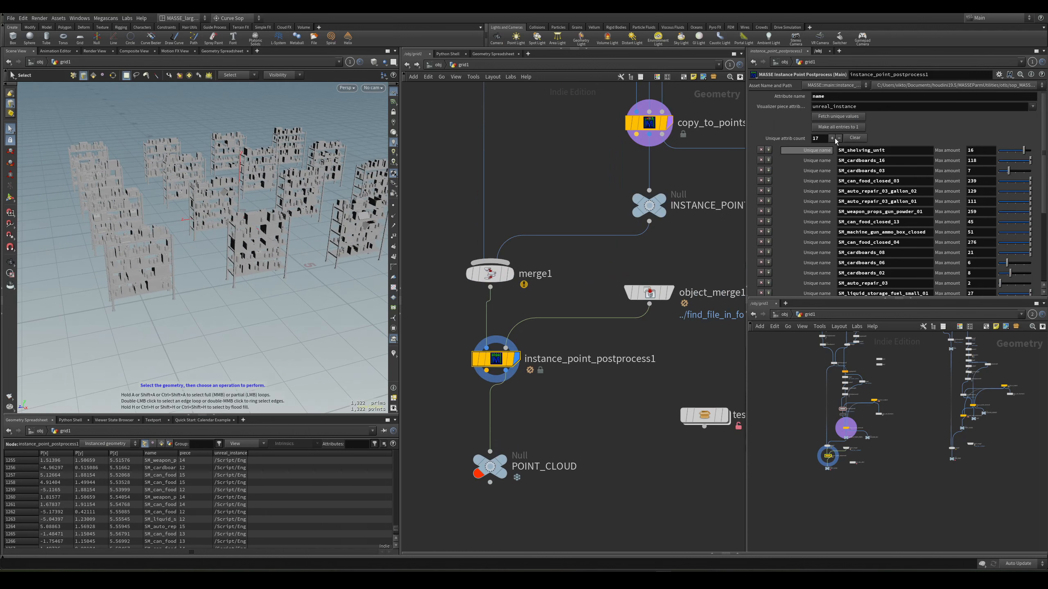
Step: Unlock and relock the POINT_CLOUD null so that it stores the current instance points
middle_click_drag(545, 436, 581, 395)
mouse_move(515, 427)
left_click(500, 451)
left_click(546, 482)
left_click(527, 435)
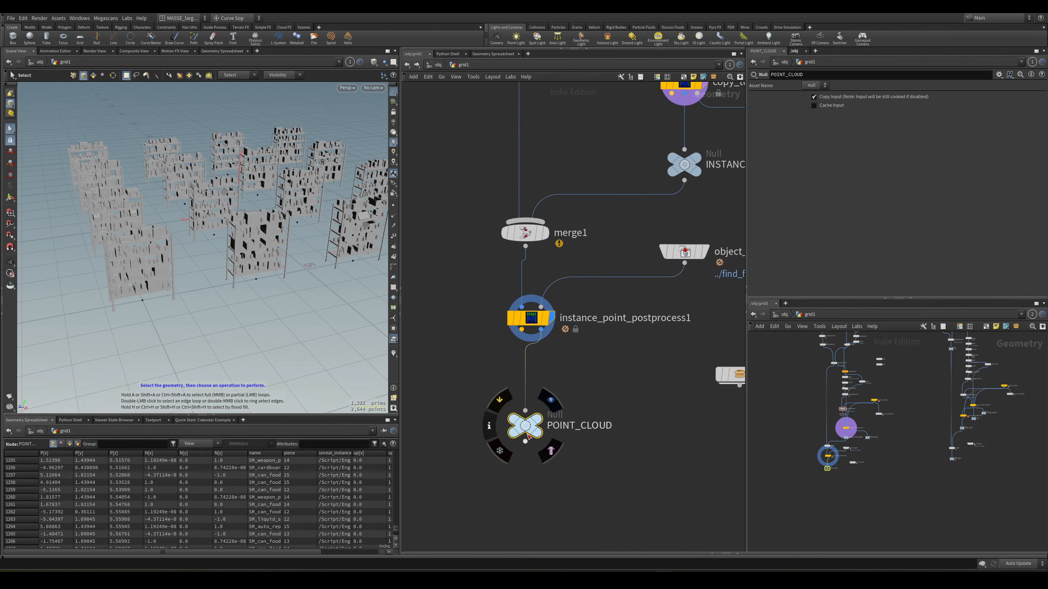
middle_click_drag(560, 411, 552, 377)
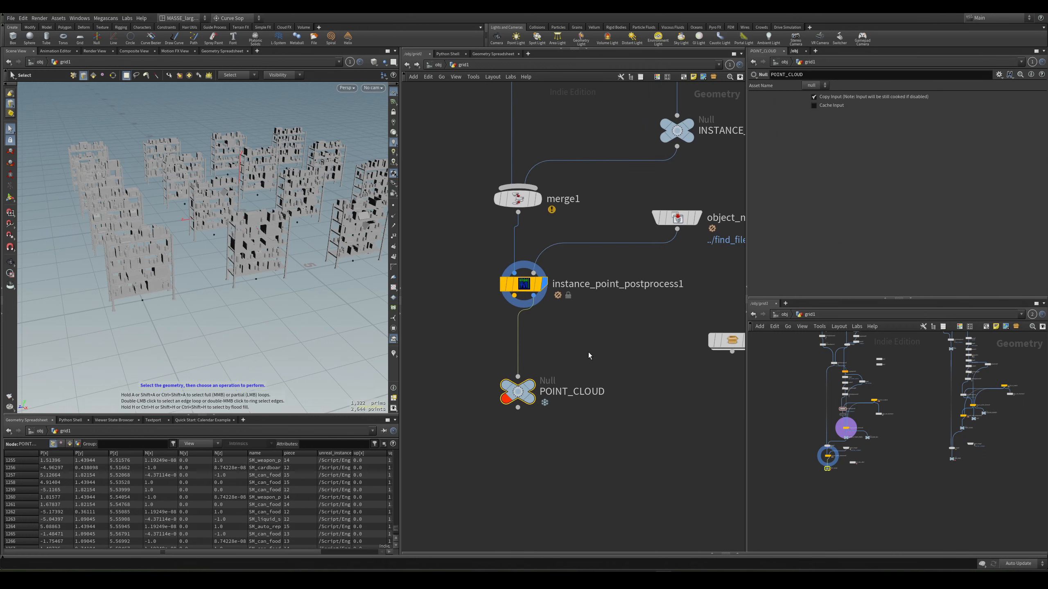
Step: Paste the POINT_CLOUD null into test_data_able1 and use it in place of POINT_CLOUD3 as the input of output0
middle_click_drag(731, 349, 642, 336)
double_click(642, 335)
key("ctrl+v")
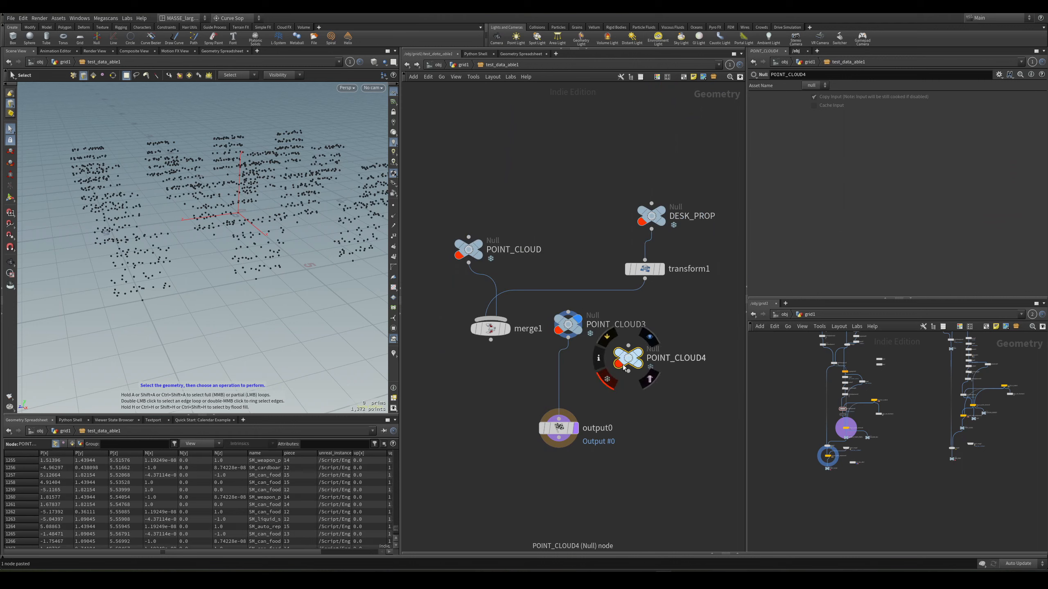
left_click(568, 324)
key("Delete")
left_click(628, 357)
Step: Save the node type of the test_data_able1 digital asset and switch to the Unreal Editor
right_click(514, 64)
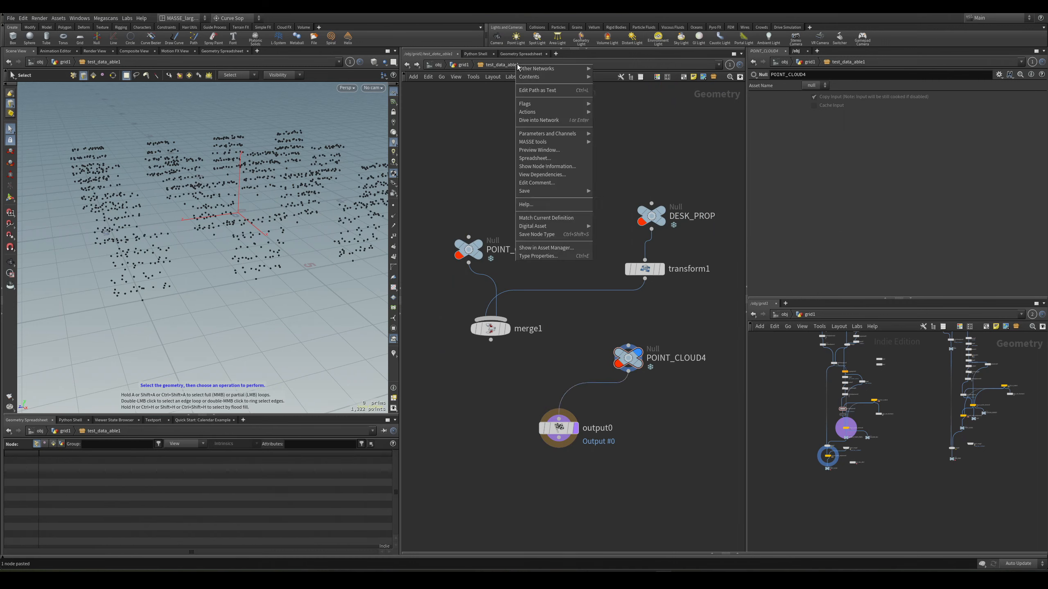
left_click(536, 234)
left_click(646, 572)
Step: Place the test_data_able HDA from the HDAs folder onto the level floor and inspect the filled shelving units
right_click_drag(556, 243, 387, 343)
key("ctrl+space")
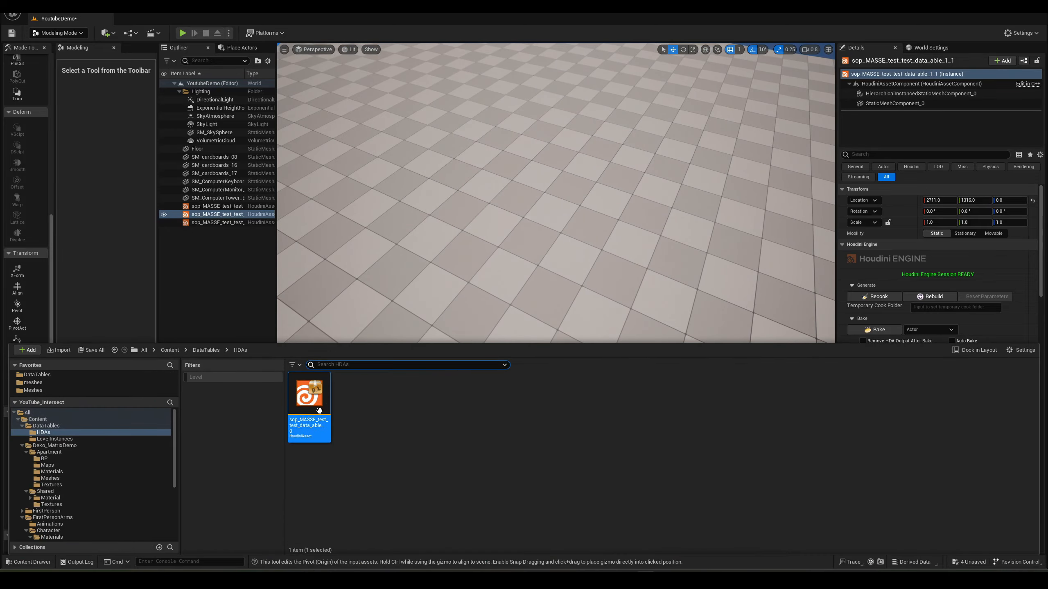
left_click_drag(321, 408, 464, 227)
right_click_drag(548, 261, 396, 199)
right_click_drag(556, 243, 397, 339)
left_click(556, 314)
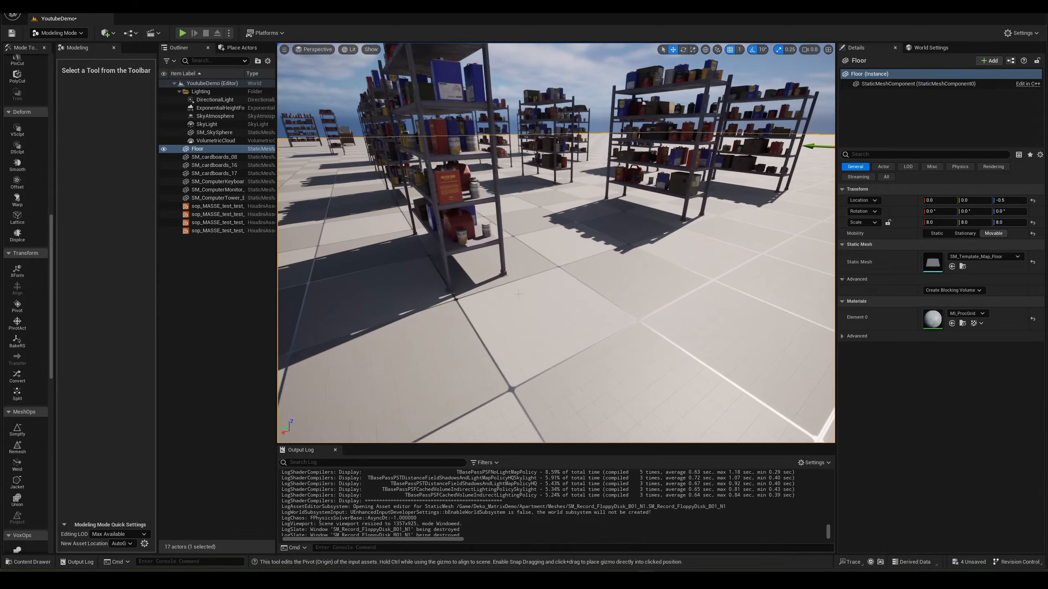
Step: Switch back to Houdini and leave the test_data_able1 asset for the parent grid1 network
left_click(997, 16)
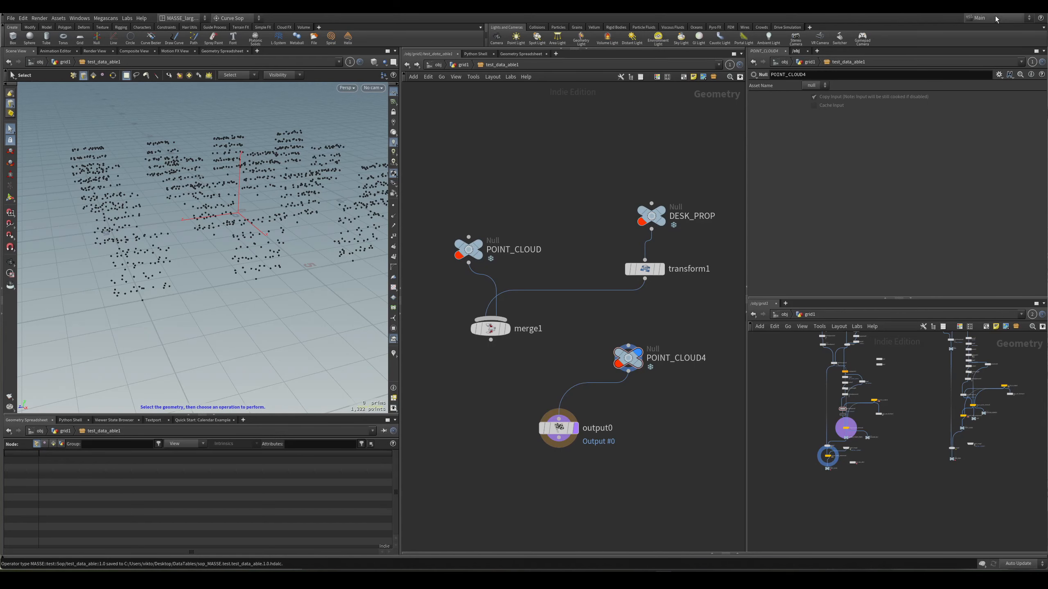
left_click(464, 65)
middle_click_drag(471, 302, 576, 314)
scroll(575, 314, "down", 3)
middle_click_drag(461, 222, 439, 291)
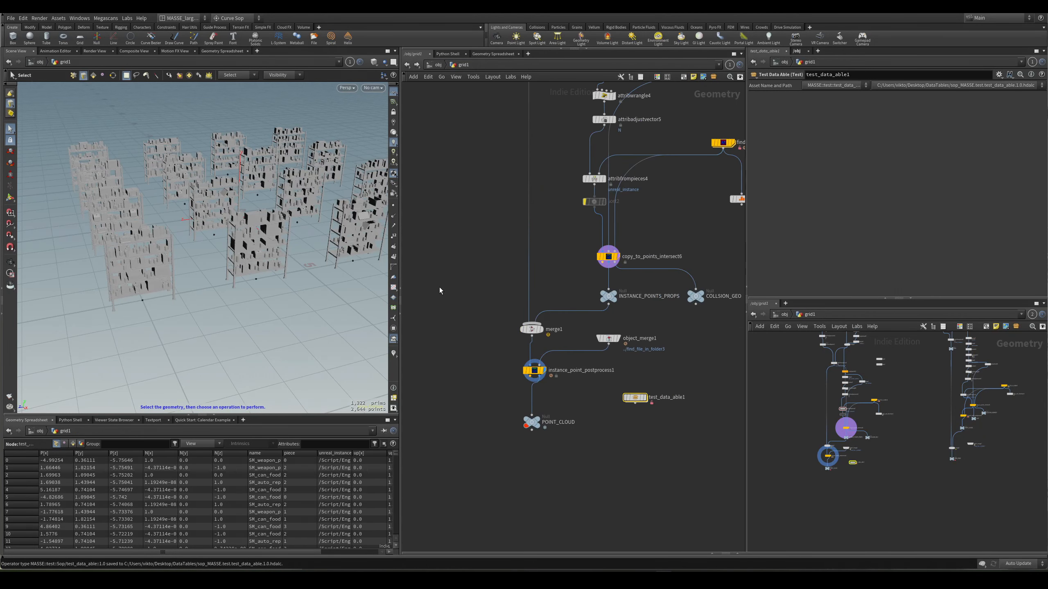
left_click_drag(270, 242, 334, 274)
middle_click_drag(585, 220, 583, 223)
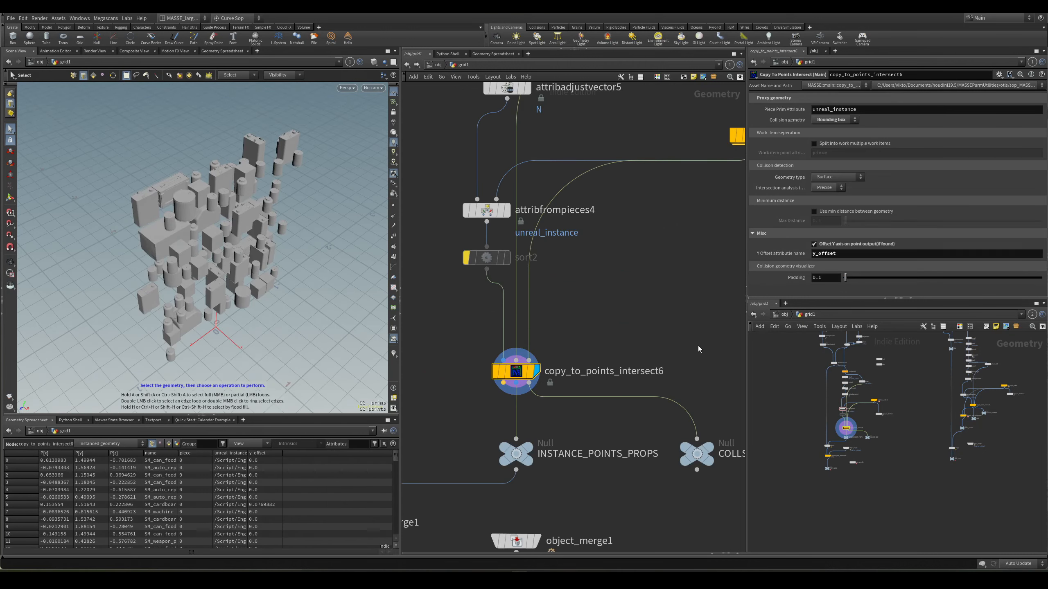
left_click(623, 337)
middle_click_drag(623, 338, 646, 319)
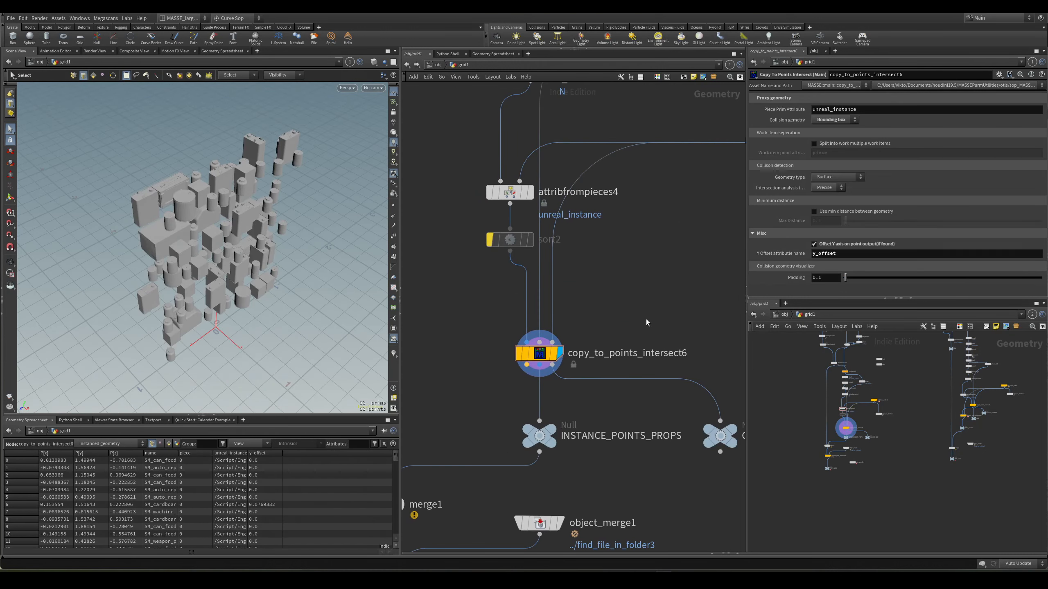
scroll(607, 354, "up", 3)
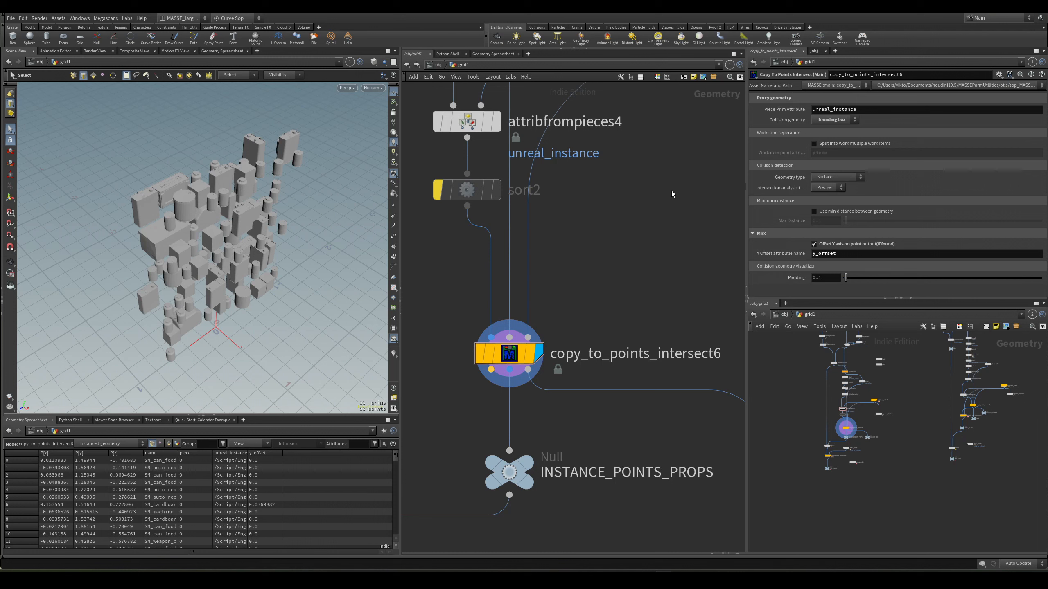
Step: Display group1 to view the shelving unit and its scatter_surface group settings
middle_click_drag(672, 194, 619, 338)
scroll(698, 233, "down", 5)
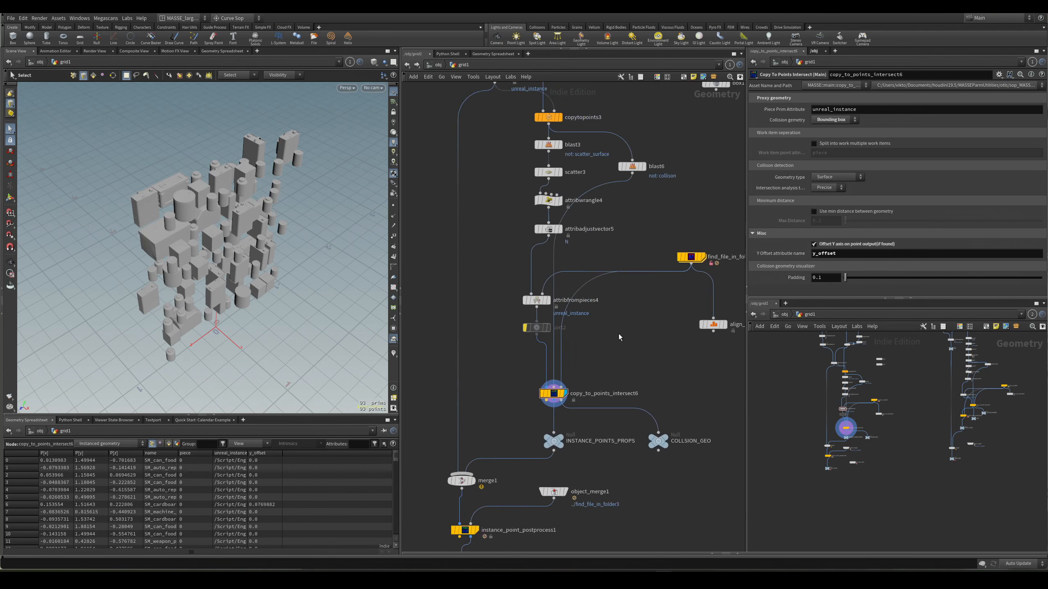
middle_click_drag(624, 208, 618, 370)
scroll(618, 370, "down", 4)
middle_click_drag(591, 206, 582, 293)
scroll(582, 294, "up", 5)
left_click_drag(580, 267, 535, 216)
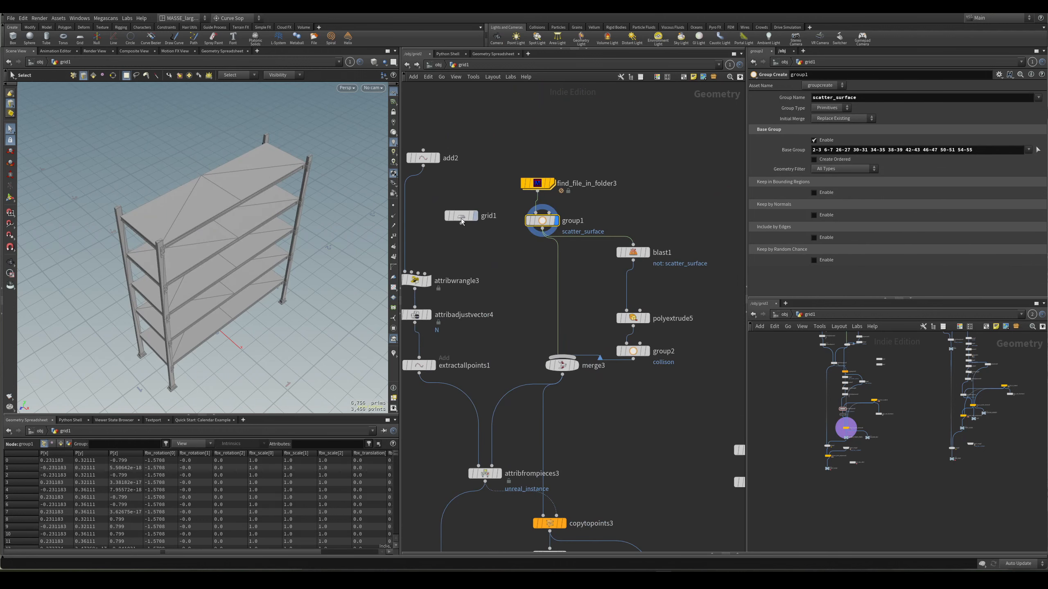
Step: Display blast1 and polyextrude5 in turn to view the isolated shelf surfaces and their extruded side walls
left_click(639, 252)
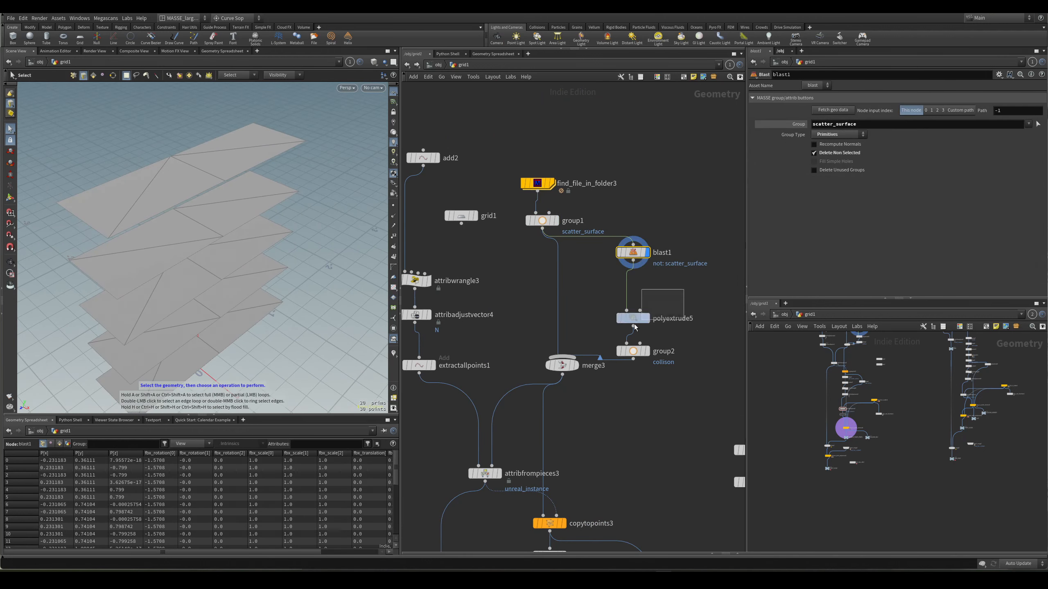
left_click_drag(668, 310, 611, 344)
left_click(645, 318)
left_click_drag(215, 194, 251, 210, "alt")
scroll(666, 391, "down", 2)
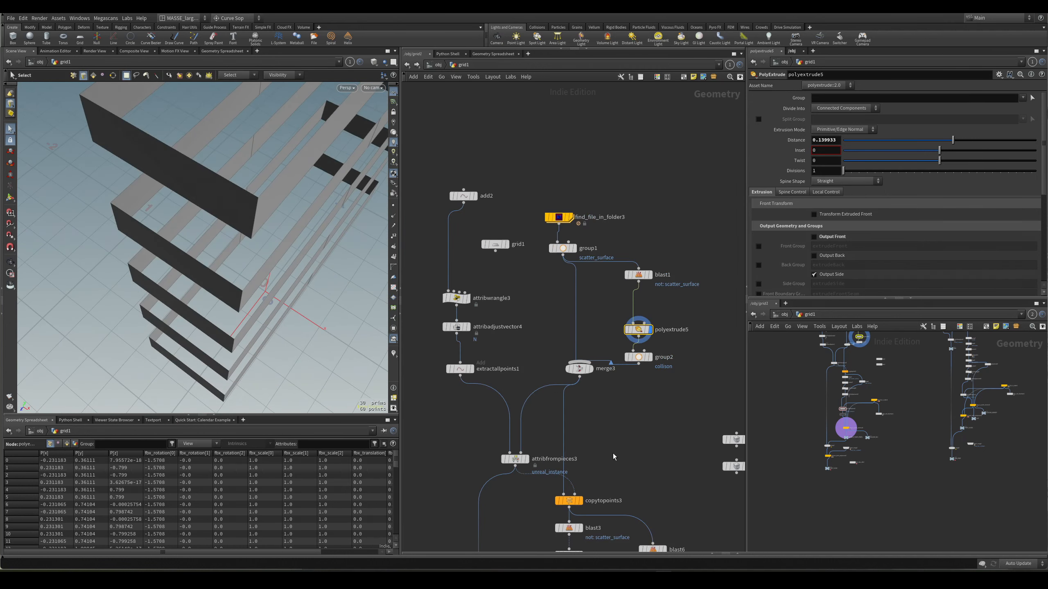
Step: Display copytopoints3 to view the shelving unit together with its collision walls
middle_click_drag(613, 457, 605, 331)
scroll(597, 351, "up", 2)
left_click(547, 385)
left_click(559, 381)
scroll(285, 159, "down", 3)
Step: Examine the collision walls around the edges of the upper shelf from several angles
middle_click_drag(285, 159, 171, 277, "alt")
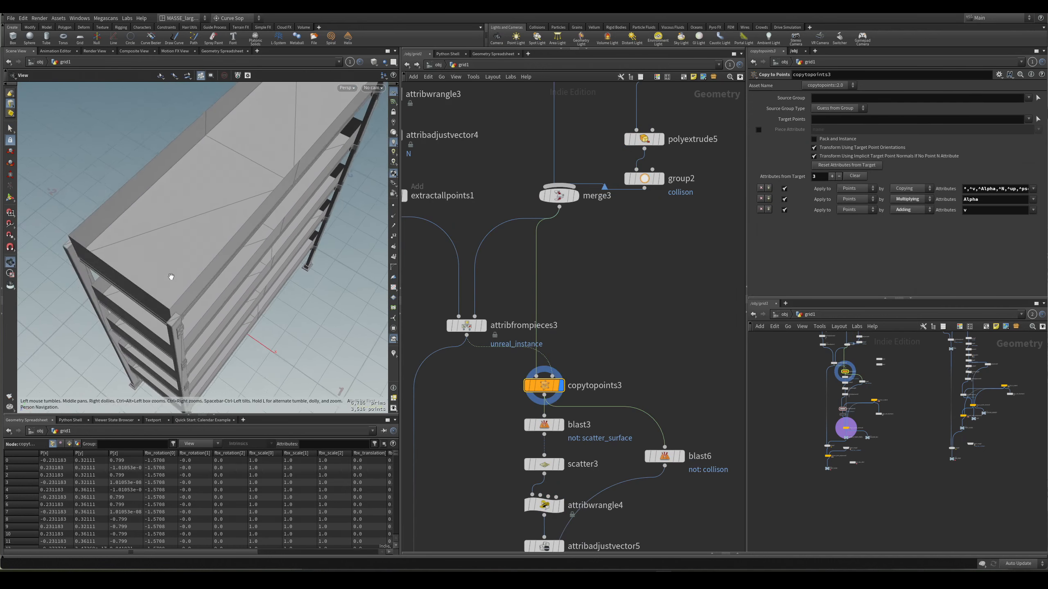
left_click_drag(171, 277, 266, 210, "alt")
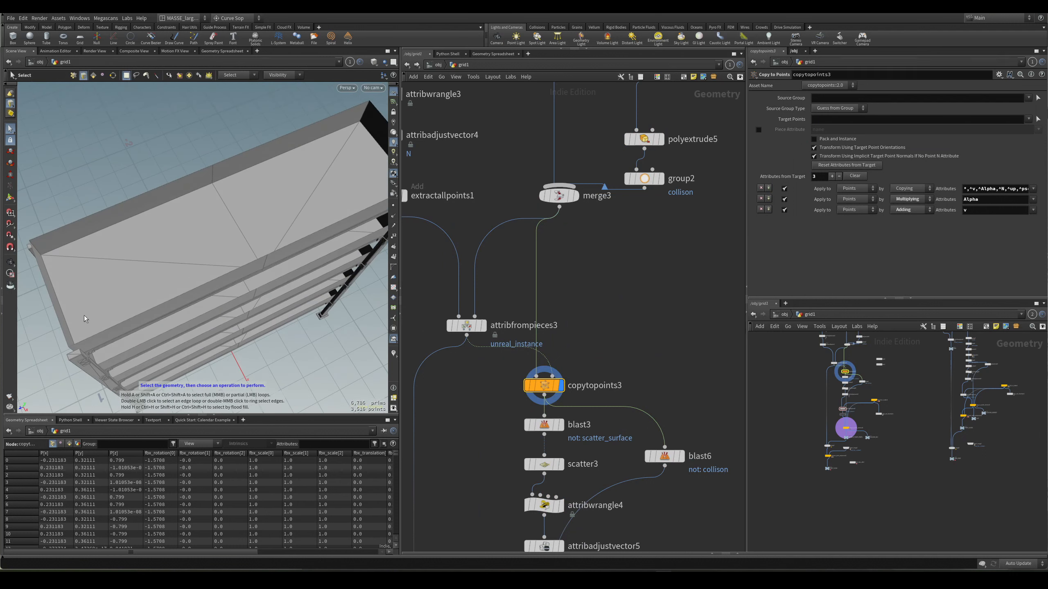
left_click_drag(152, 297, 219, 235, "alt")
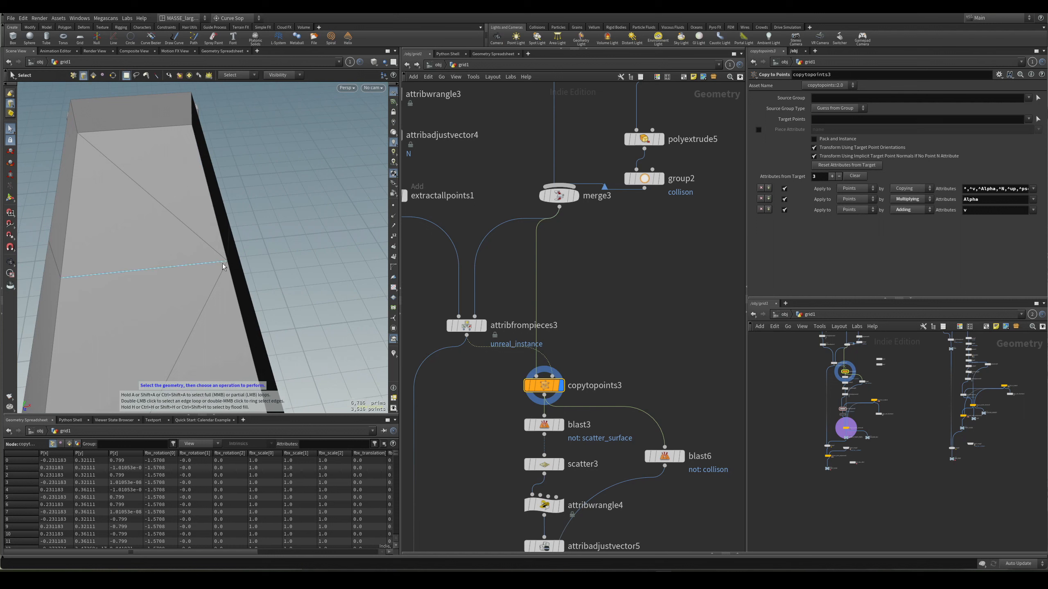
left_click_drag(222, 266, 181, 241, "alt")
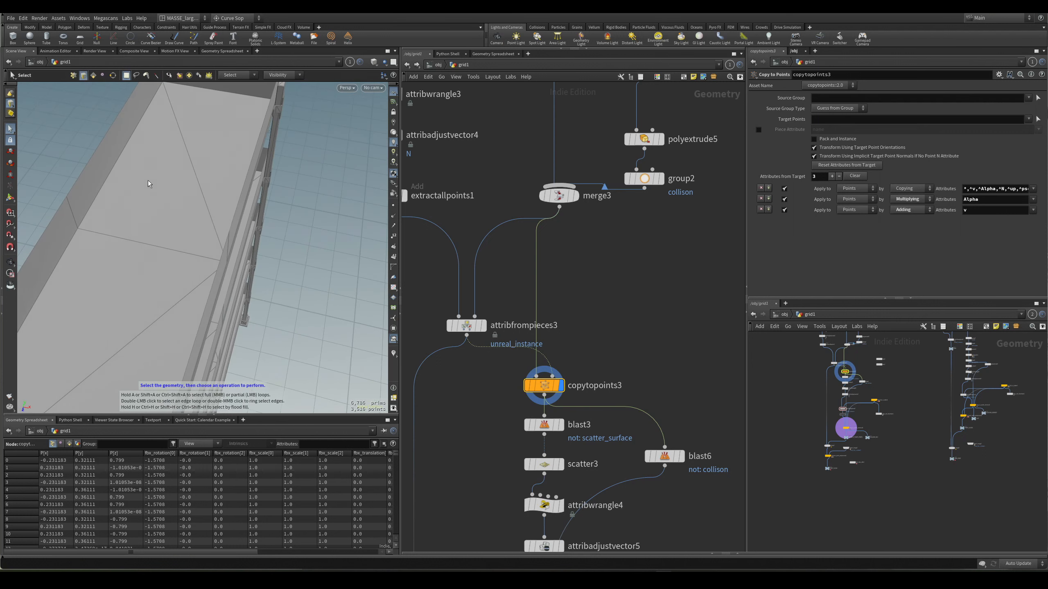
left_click_drag(203, 181, 246, 231)
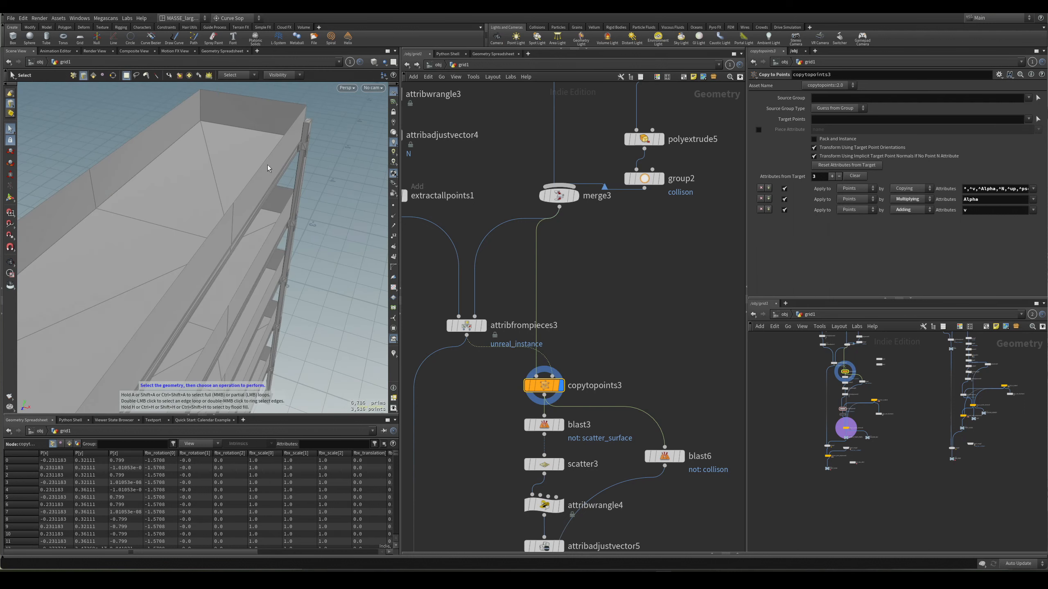
left_click_drag(217, 164, 155, 166)
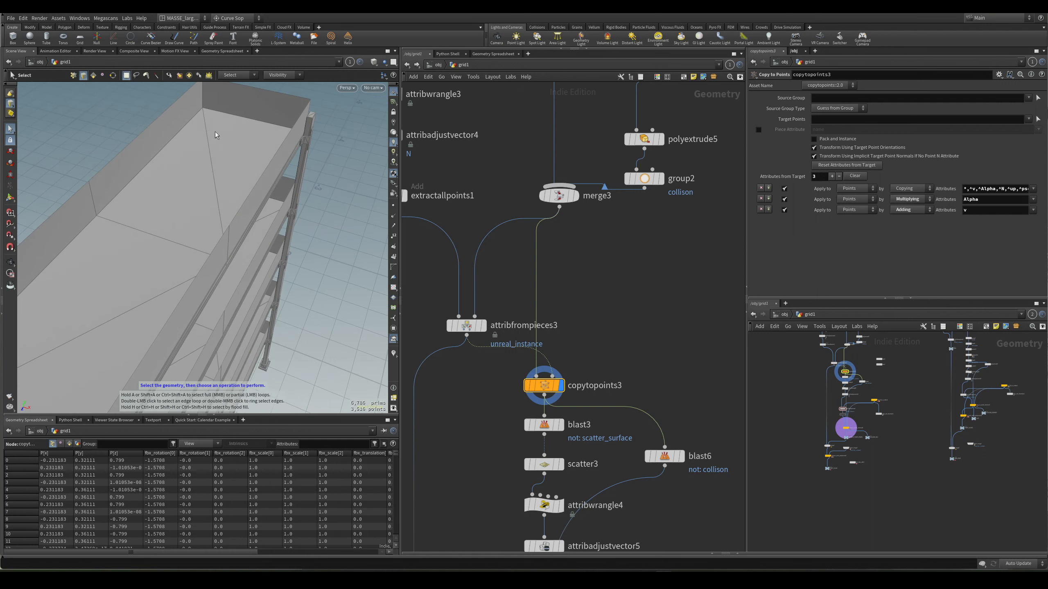
left_click_drag(245, 139, 284, 183)
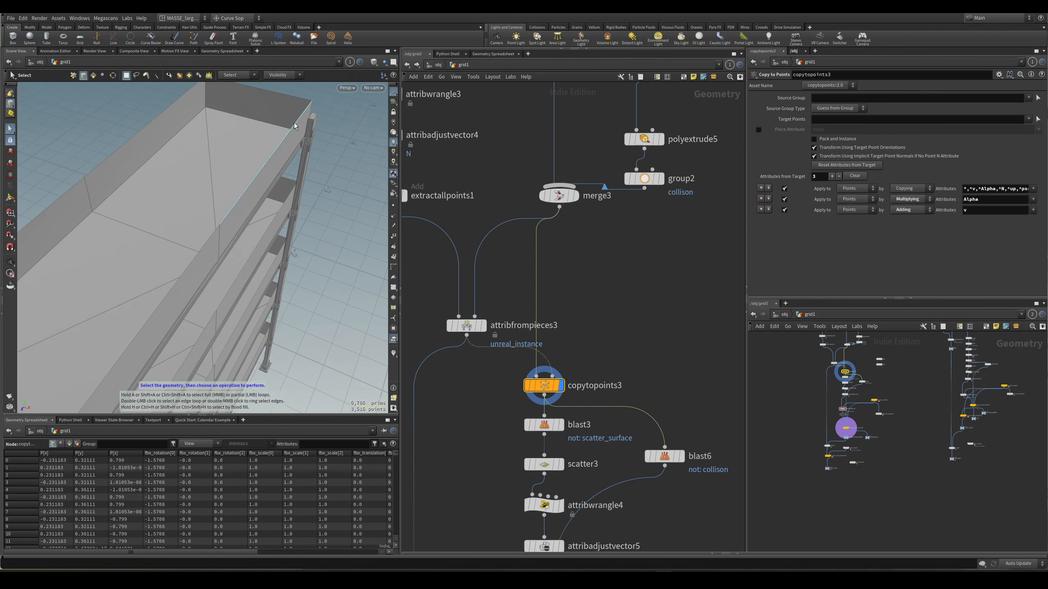
left_click_drag(294, 123, 285, 156, "alt")
Step: Display copy_to_points_intersect6 to view its scatter result and parameters
scroll(631, 317, "down", 2)
middle_click_drag(621, 506, 631, 362)
scroll(630, 363, "up", 4)
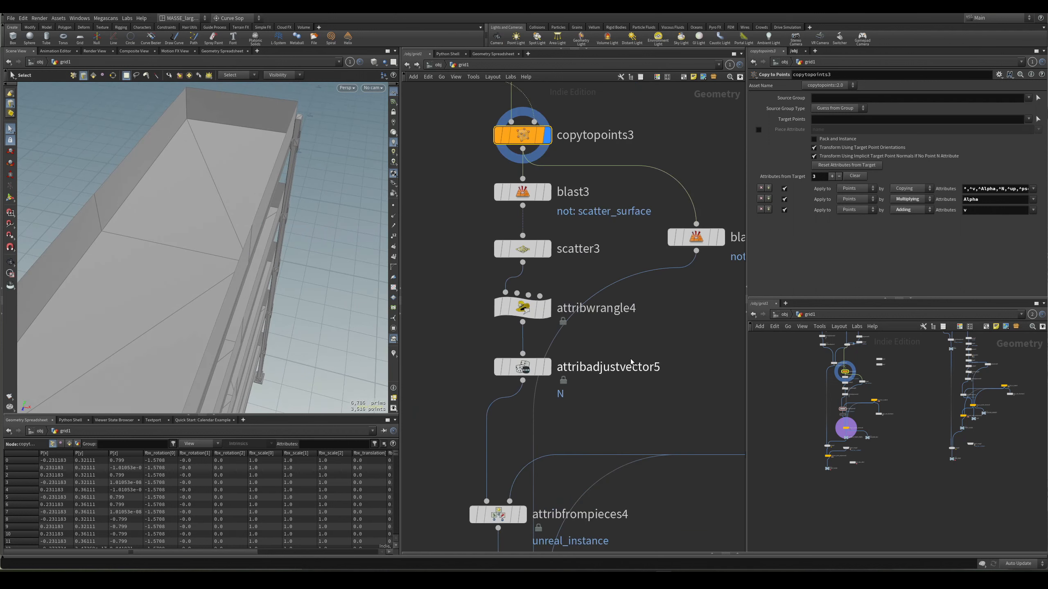
scroll(606, 405, "down", 3)
middle_click_drag(605, 407, 581, 273)
scroll(538, 341, "up", 2)
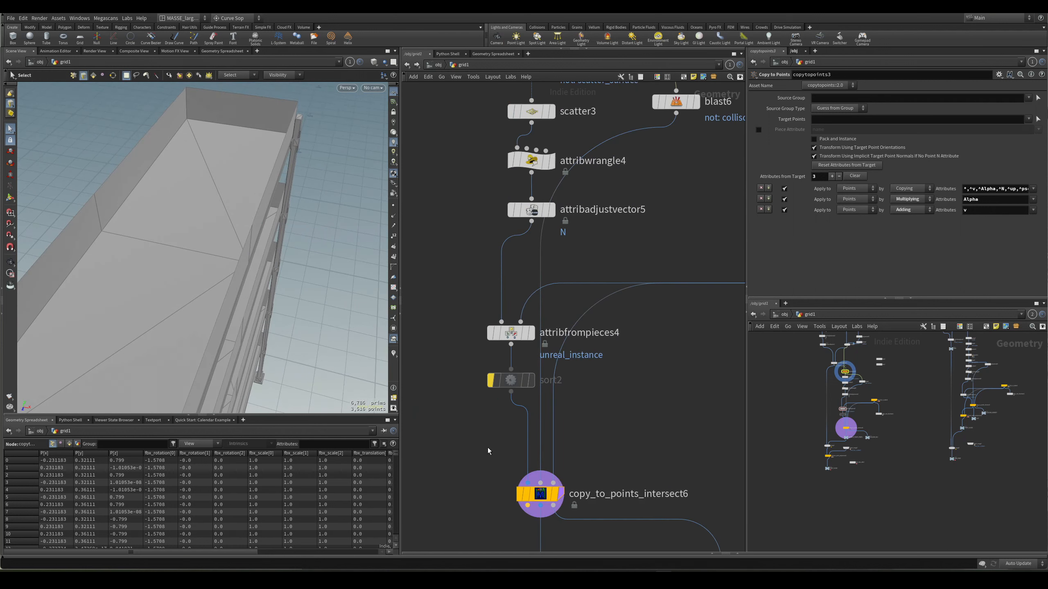
middle_click_drag(488, 451, 496, 359)
left_click(547, 402)
left_click(567, 402)
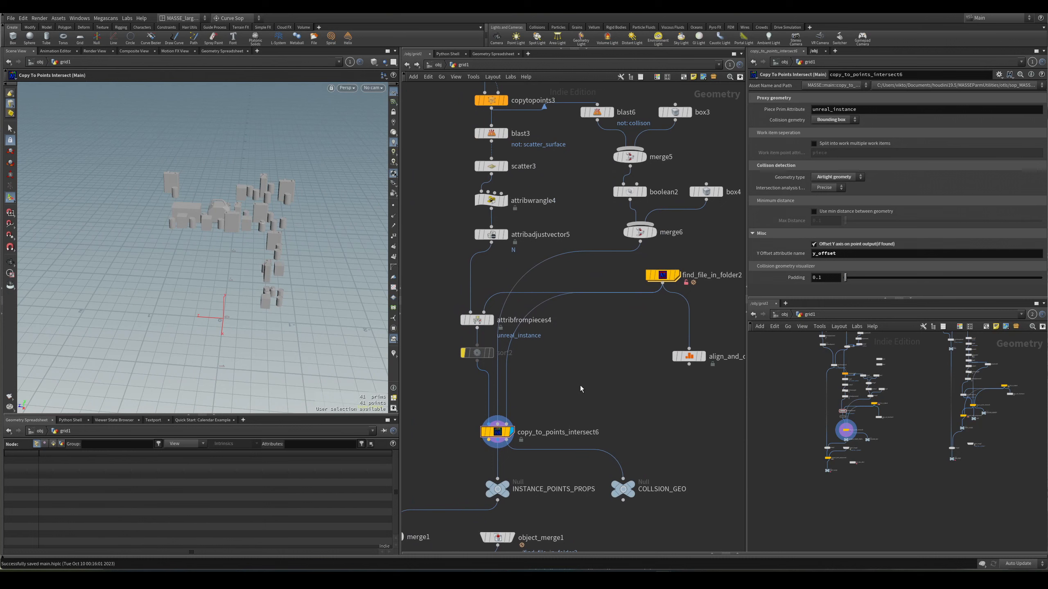
Step: Select the four nodes from blast1 to group2 and display the shelf collision walls built by this chain
middle_click_drag(580, 386, 540, 438)
scroll(540, 438, "down", 1)
middle_click_drag(552, 140, 557, 284)
scroll(556, 285, "down", 1)
left_click_drag(568, 255, 519, 133)
scroll(567, 243, "up", 3)
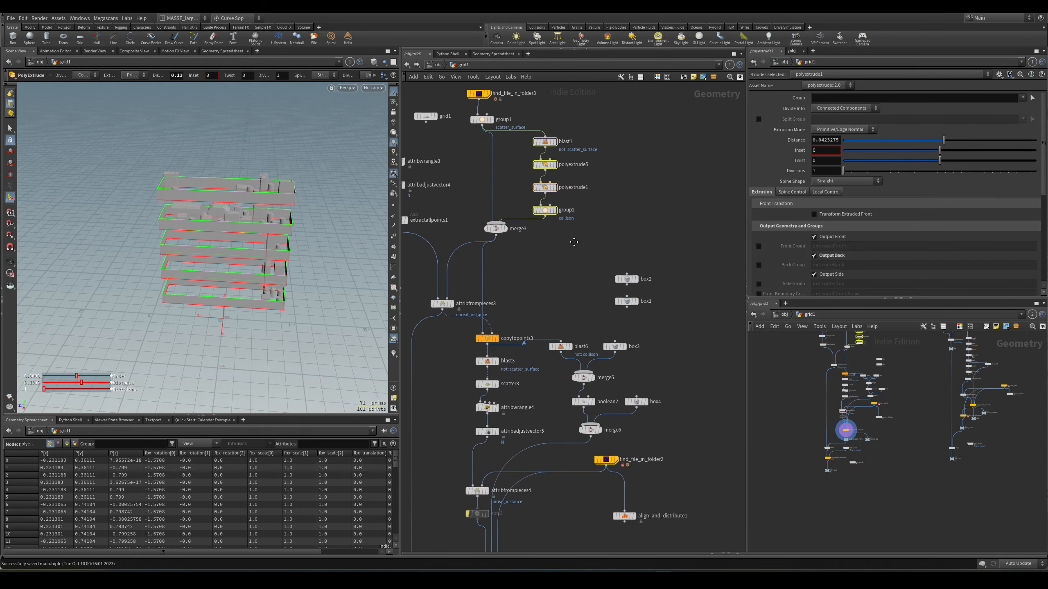
left_click(542, 180)
Step: Inspect merge6 and merge5 in turn to view the boxes combined with the shelf collision walls
middle_click_drag(547, 514, 533, 289)
scroll(570, 306, "down", 2)
scroll(558, 310, "down", 1)
scroll(532, 290, "up", 2)
left_click(594, 318)
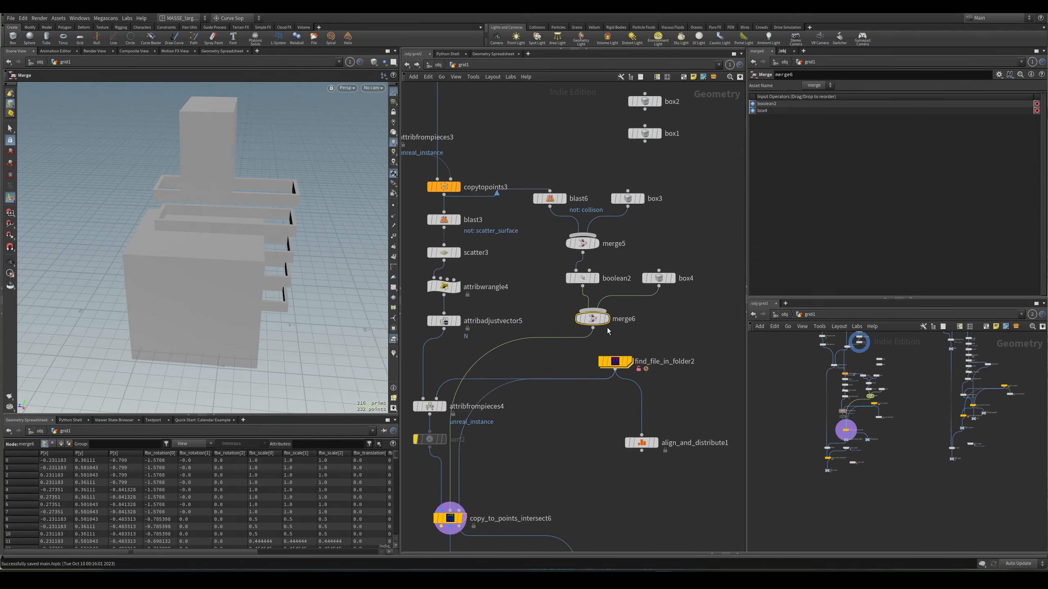
mouse_move(243, 250)
left_mouse_down()
mouse_move(269, 217)
mouse_move(225, 238)
mouse_move(243, 247)
left_mouse_up()
scroll(223, 234, "up", 1)
scroll(536, 247, "up", 1)
left_click(575, 232)
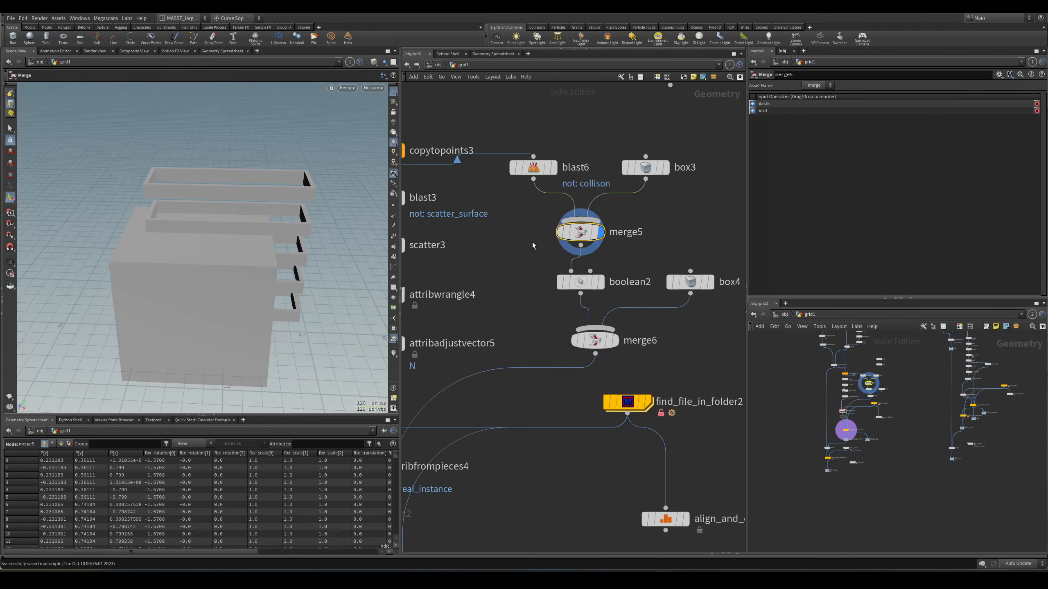
Step: Display group2 and examine the thickened collision walls up close
scroll(531, 235, "down", 2)
middle_click_drag(538, 102, 549, 289)
left_click(536, 253)
left_click_drag(176, 205, 222, 232, "alt")
right_click_drag(222, 232, 286, 197)
mouse_move(286, 196)
left_mouse_down()
mouse_move(311, 211)
mouse_move(318, 158)
mouse_move(242, 213)
left_mouse_up()
key("w")
Step: Display box3 and then merge5 to compare the single box with its combination with the collision walls
middle_click_drag(544, 348, 622, 216)
scroll(555, 268, "up", 3)
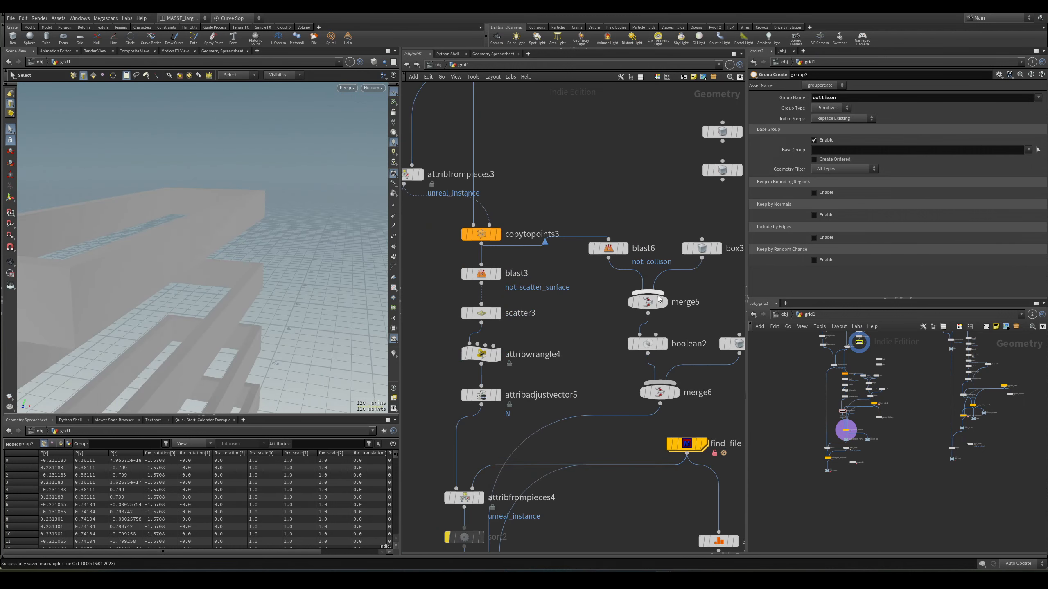
left_click(717, 248)
left_click_drag(355, 274, 273, 274, "alt")
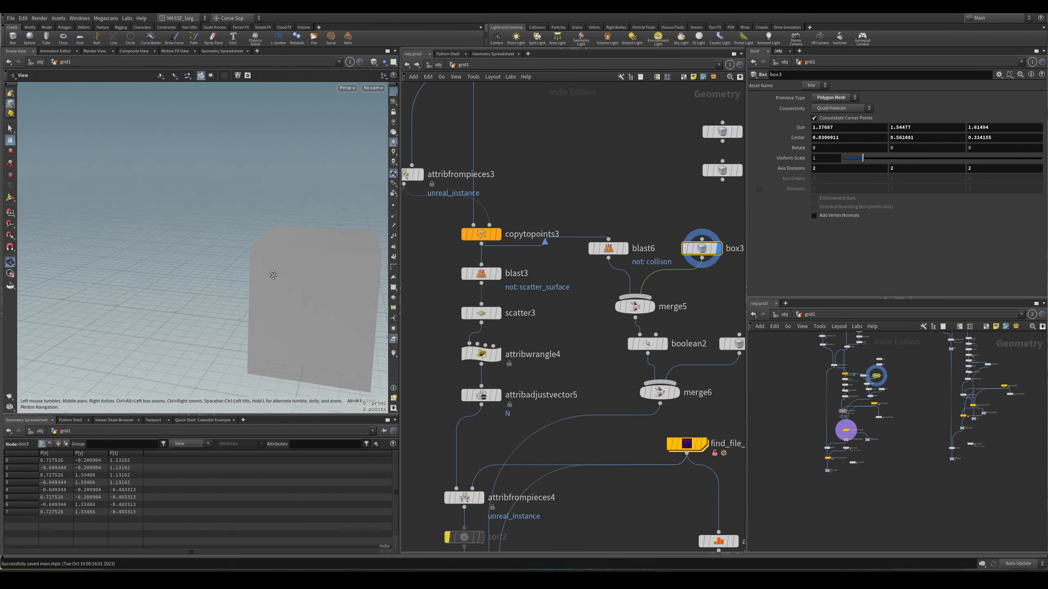
key("w")
mouse_move(273, 274)
middle_mouse_down("alt")
mouse_move(248, 246)
mouse_move(185, 257)
middle_mouse_up("alt")
key("w")
scroll(616, 296, "up", 1)
left_click(630, 306)
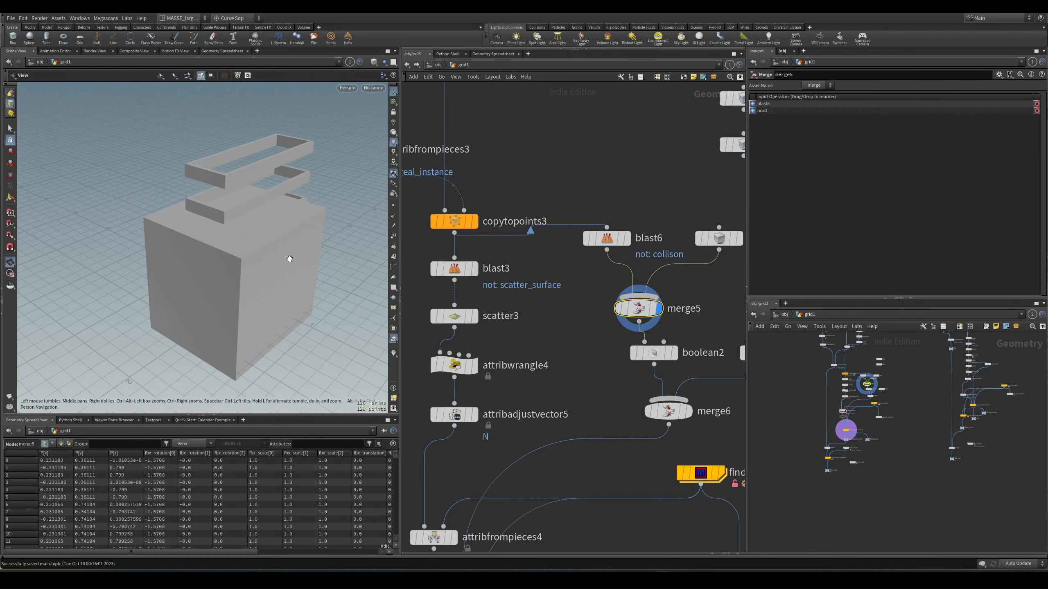
Step: Examine merge5's overlap between the box and the shelf collision walls in wireframe and shaded views
left_click_drag(300, 262, 286, 274, "alt")
key("w")
right_click_drag(286, 274, 302, 231, "alt")
middle_click_drag(302, 232, 295, 273, "alt")
mouse_move(295, 272)
left_mouse_down("alt")
mouse_move(254, 257)
mouse_move(248, 265)
left_mouse_up("alt")
right_click_drag(232, 283, 285, 264, "alt")
mouse_move(285, 264)
left_mouse_down("alt")
mouse_move(218, 255)
mouse_move(229, 274)
mouse_move(194, 269)
mouse_move(245, 246)
left_mouse_up("alt")
key("w")
left_click_drag(342, 255, 217, 249, "alt")
mouse_move(289, 243)
right_mouse_down("alt")
mouse_move(330, 235)
mouse_move(316, 246)
mouse_move(266, 243)
right_mouse_up("alt")
key("w")
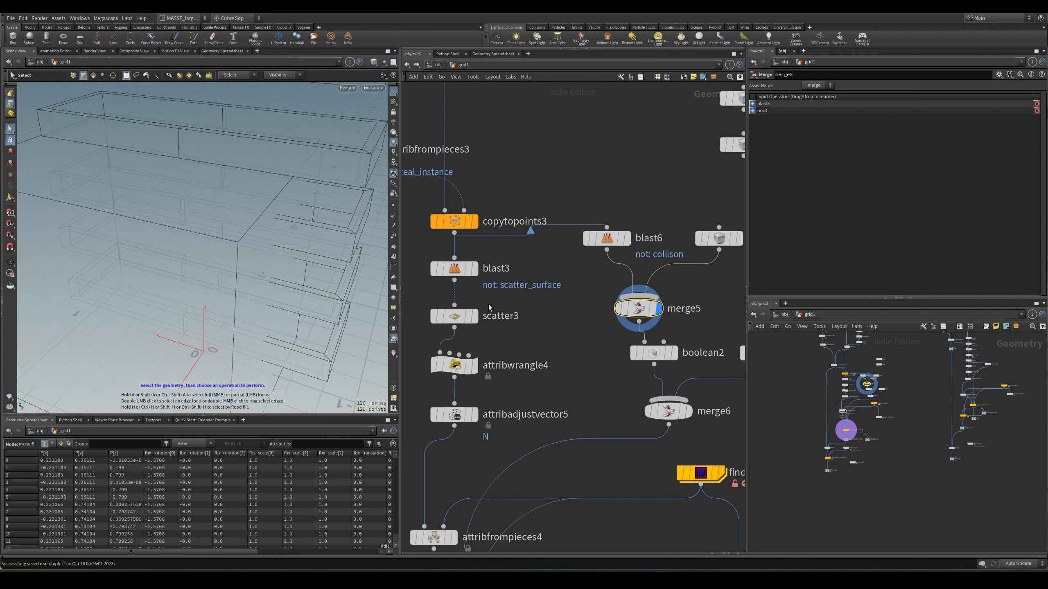
mouse_move(278, 268)
left_mouse_down("alt")
mouse_move(274, 214)
mouse_move(255, 220)
mouse_move(274, 237)
mouse_move(281, 219)
left_mouse_up("alt")
key("w")
key("w")
key("w")
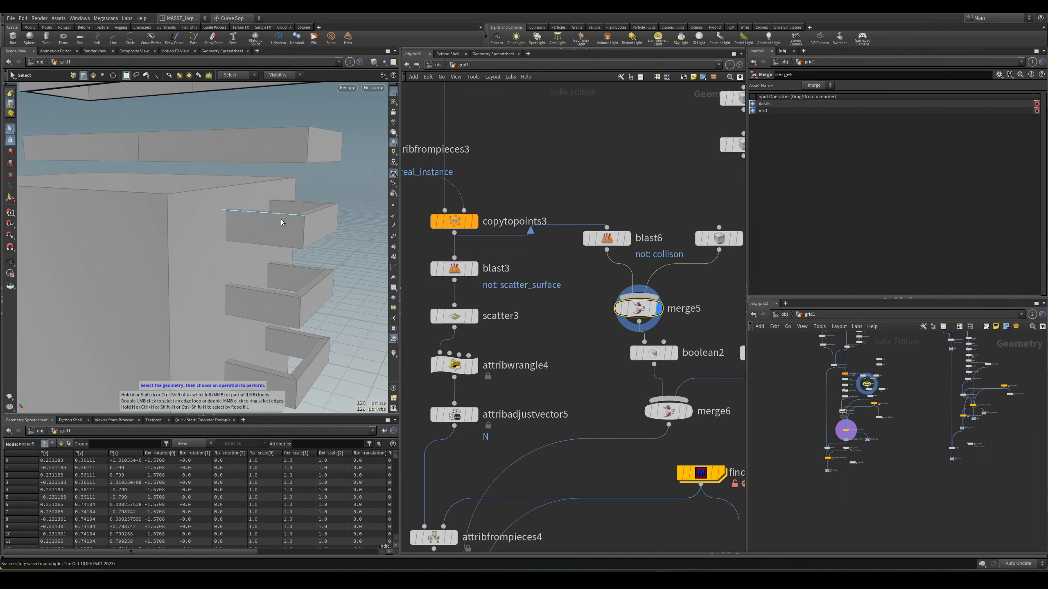
Step: Display boolean2 and examine the union of the box and collision walls in wireframe and shaded views
middle_click_drag(612, 362, 579, 337)
left_click(622, 331)
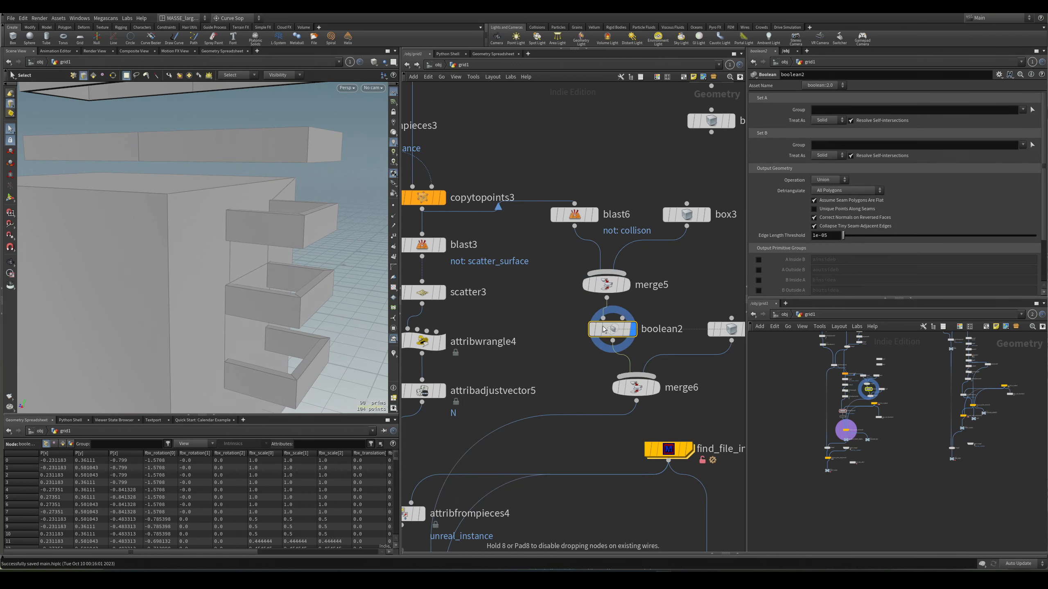
left_click_drag(313, 223, 286, 237, "alt")
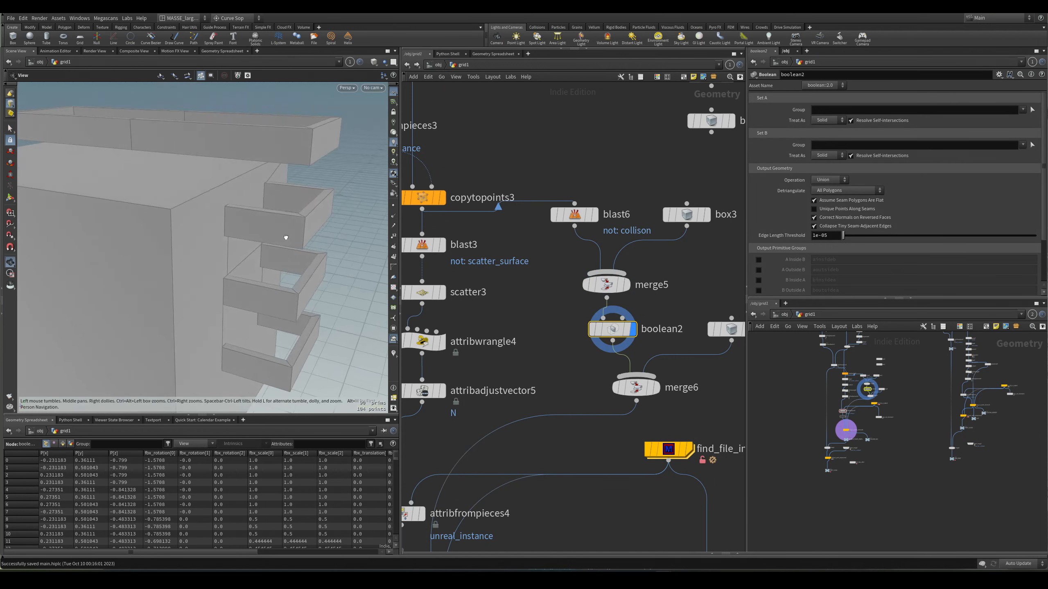
key("w")
key("w")
key("w")
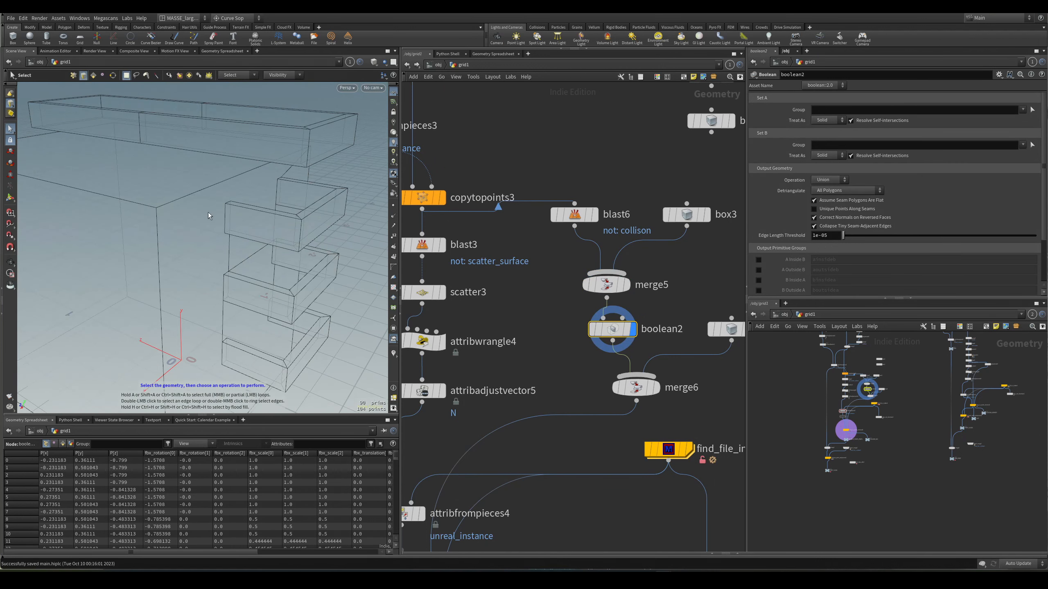
left_click_drag(223, 223, 398, 351)
key("s")
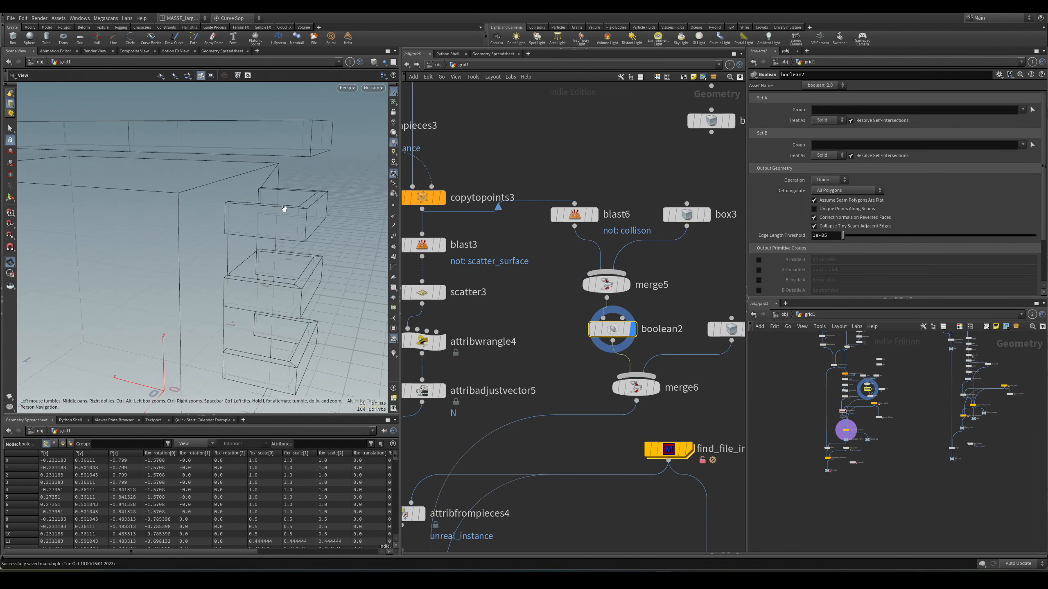
left_click_drag(284, 209, 326, 210, "alt")
key("w")
Step: Display box4 and then merge6 to see the second box together with the unioned collision geometry
middle_click_drag(724, 341, 626, 324)
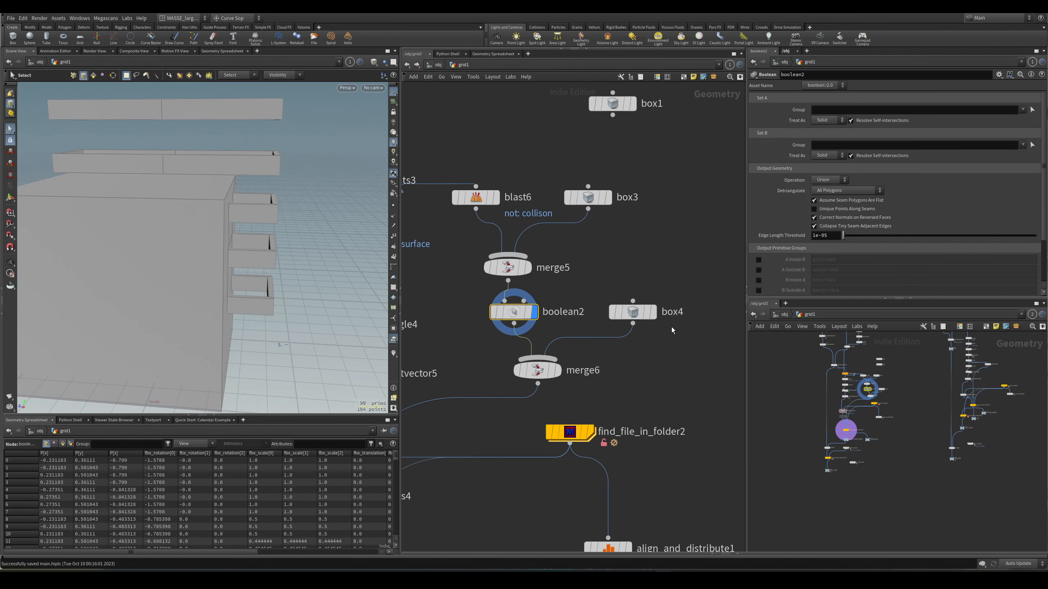
left_click(653, 312)
key("Escape")
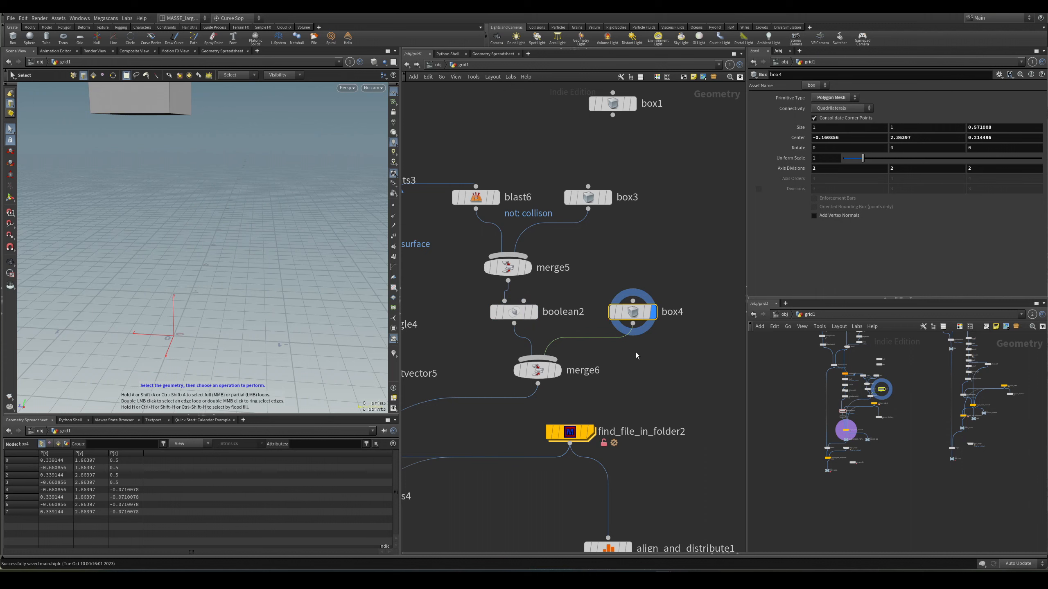
left_click(557, 371)
scroll(244, 214, "down", 3)
mouse_move(243, 213)
left_mouse_down("alt")
mouse_move(307, 145)
mouse_move(302, 192)
mouse_move(257, 199)
left_mouse_up("alt")
Step: Shorten box4 from its underside to a height of 0.880203, with its center Y at 2.42387
left_click(652, 311)
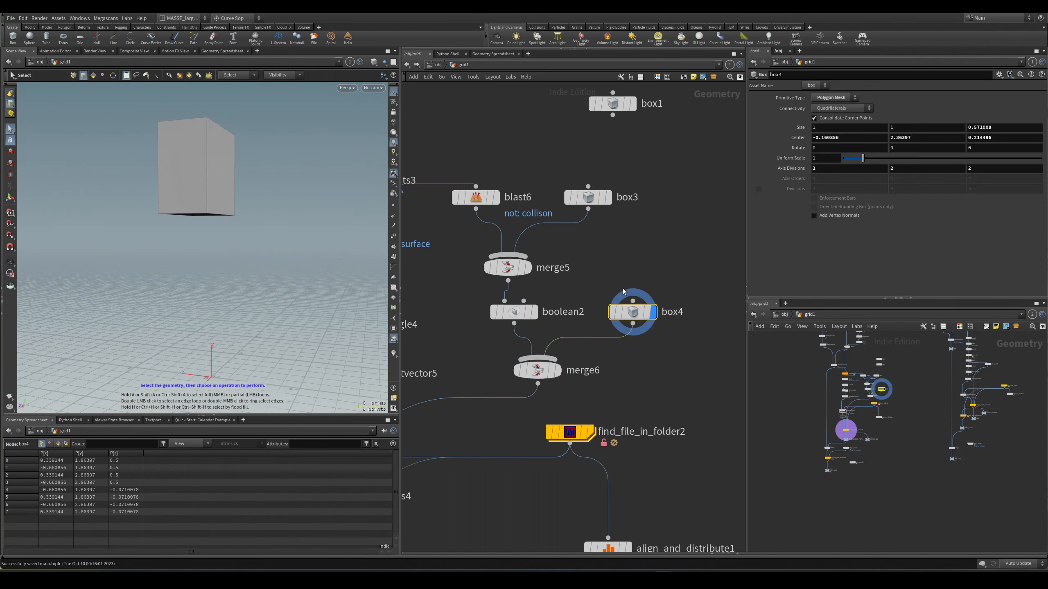
left_click(557, 371)
left_click(653, 312)
key("Return")
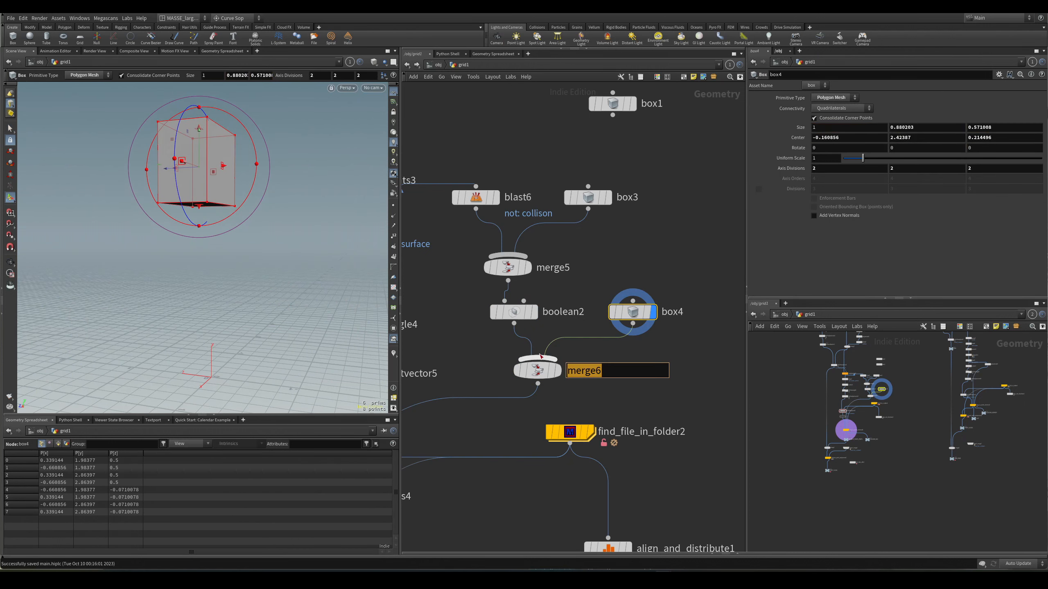
Step: Display merge6 and examine how the underside of box4 sits relative to the uppermost shelf walls
left_click(557, 371)
left_click_drag(245, 232, 178, 214, "alt")
scroll(178, 214, "up", 3)
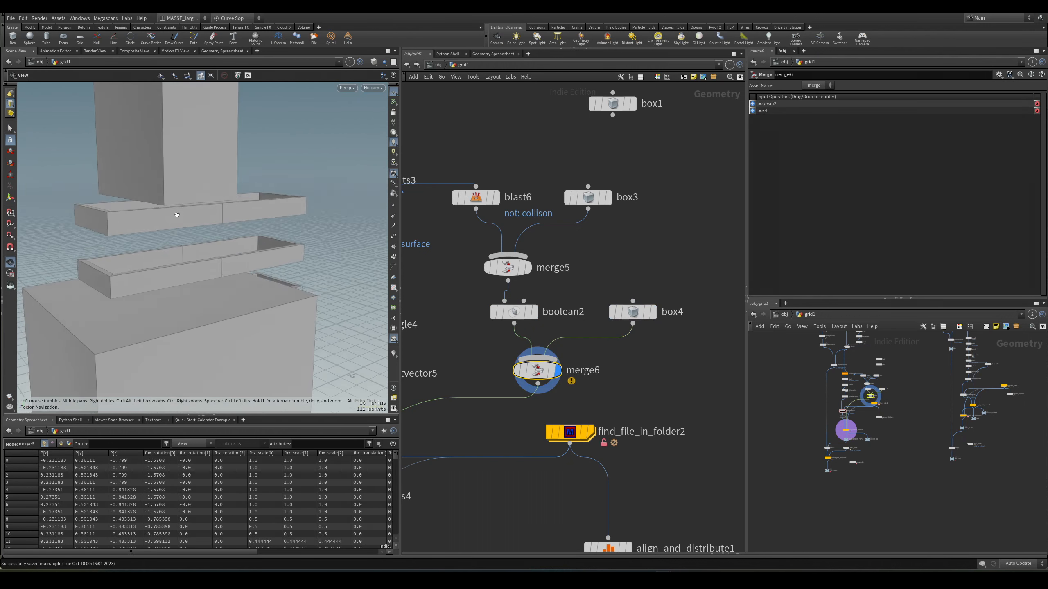
scroll(177, 214, "up", 5)
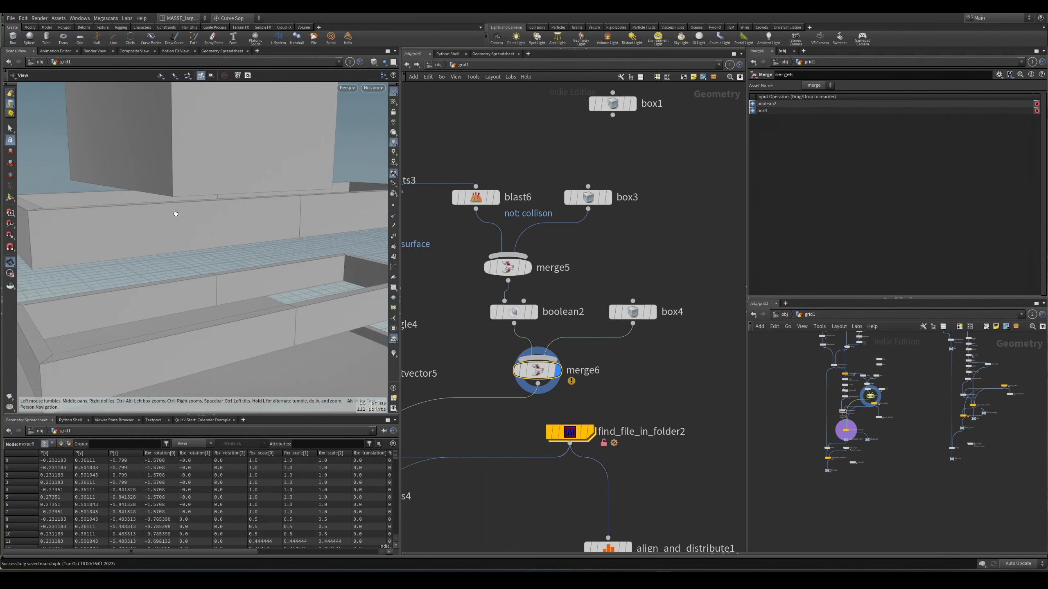
left_click_drag(201, 210, 211, 207, "alt")
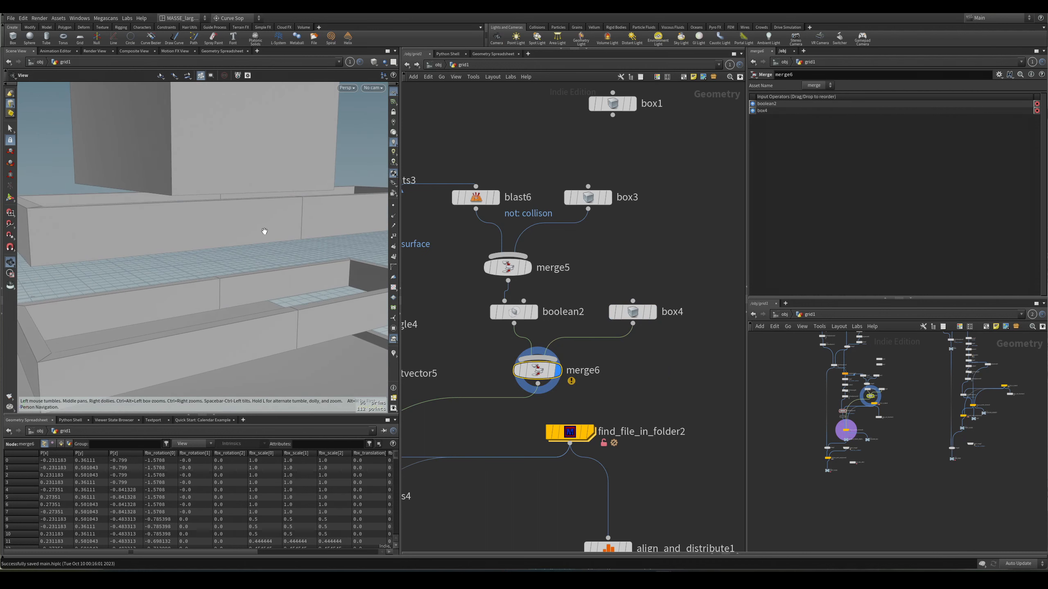
scroll(605, 291, "down", 2)
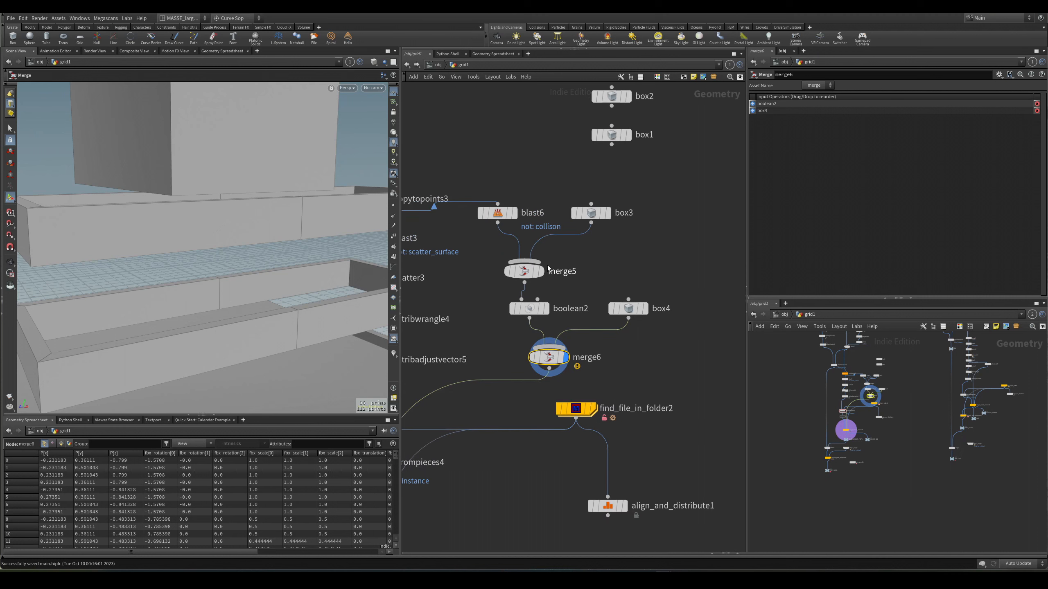
right_click_drag(329, 212, 269, 223, "alt")
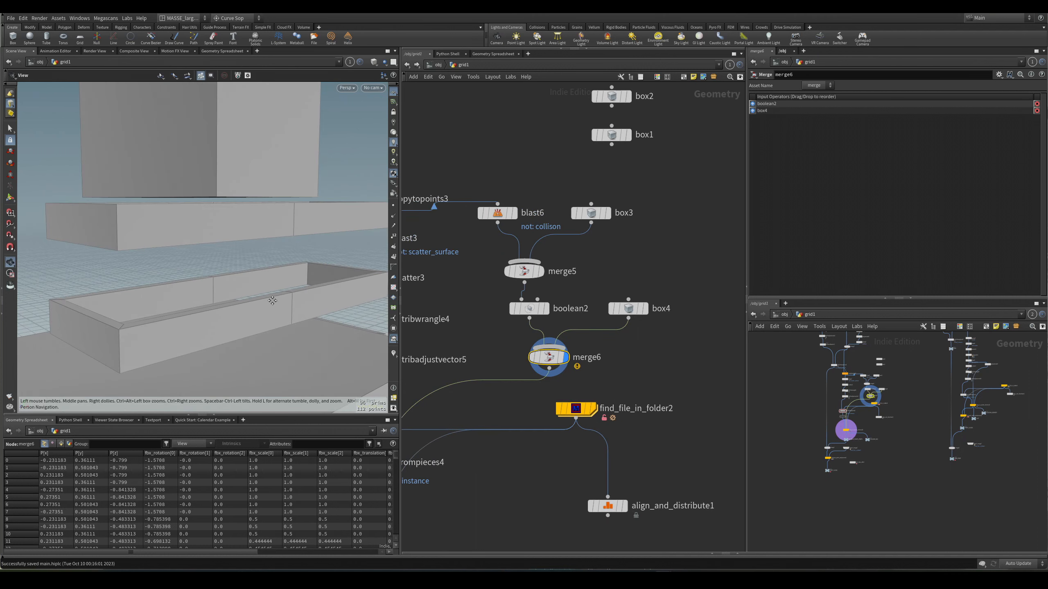
middle_click_drag(271, 299, 260, 240, "alt")
left_click_drag(197, 154, 185, 151, "alt")
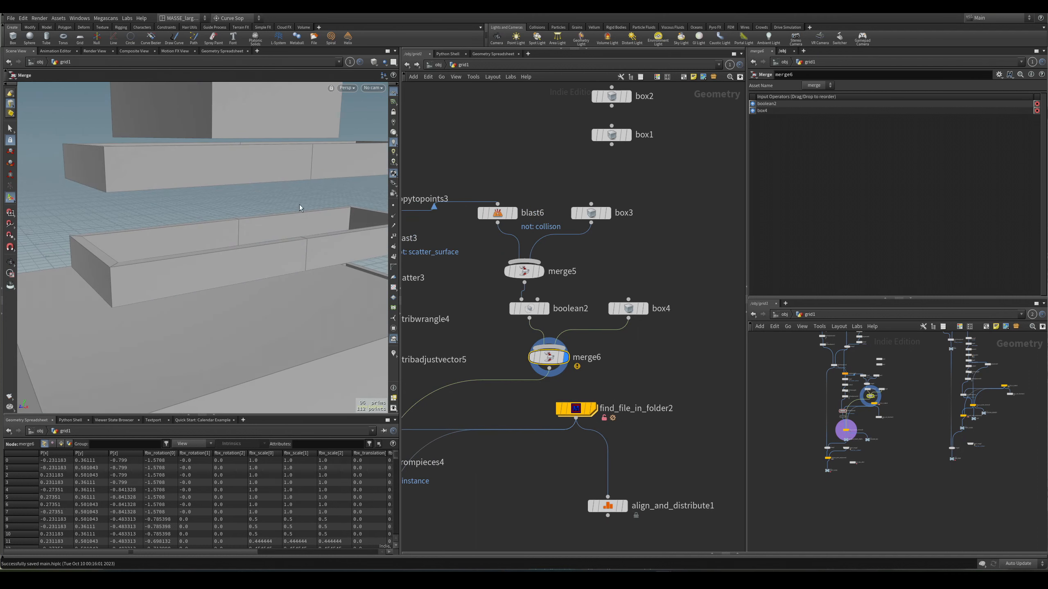
mouse_move(278, 163)
left_mouse_down("alt")
mouse_move(297, 164)
mouse_move(291, 152)
mouse_move(262, 166)
left_mouse_up("alt")
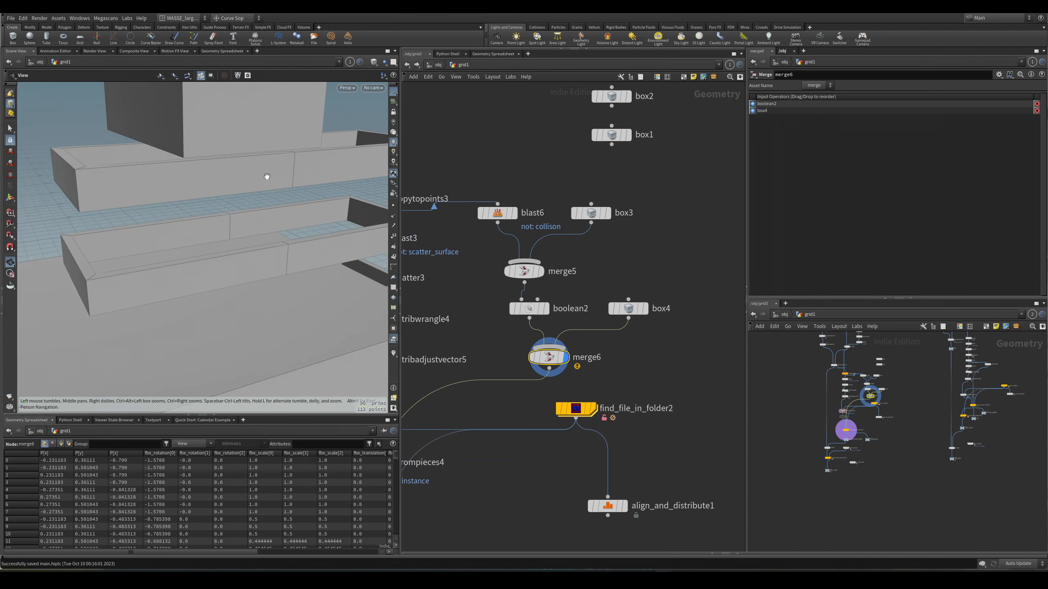
scroll(563, 255, "down", 2)
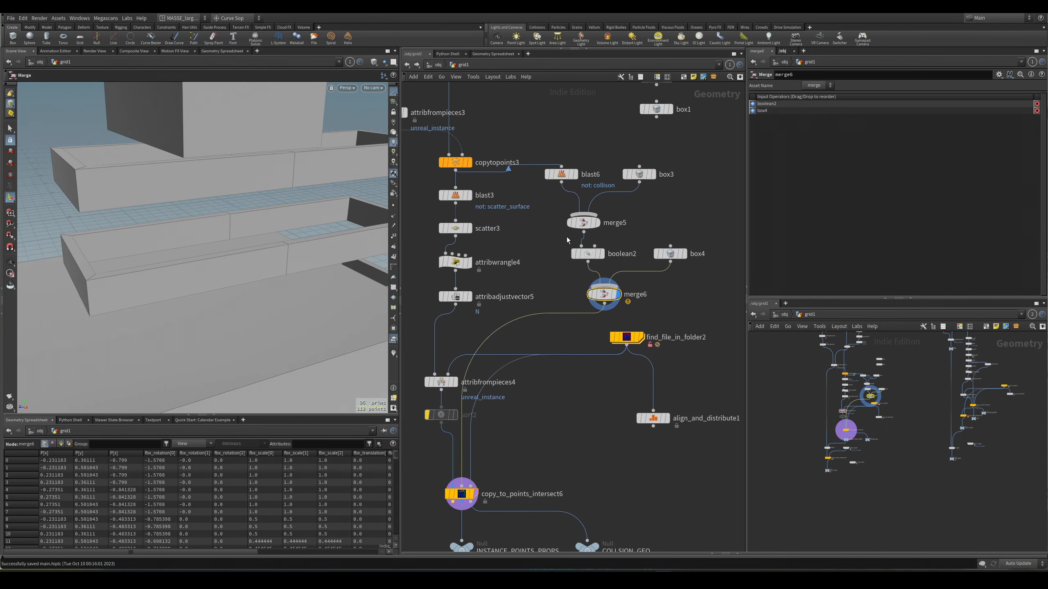
Step: Display copy_to_points_intersect6 and view all of the scattered props from farther away
scroll(553, 429, "up", 2)
left_click(533, 376)
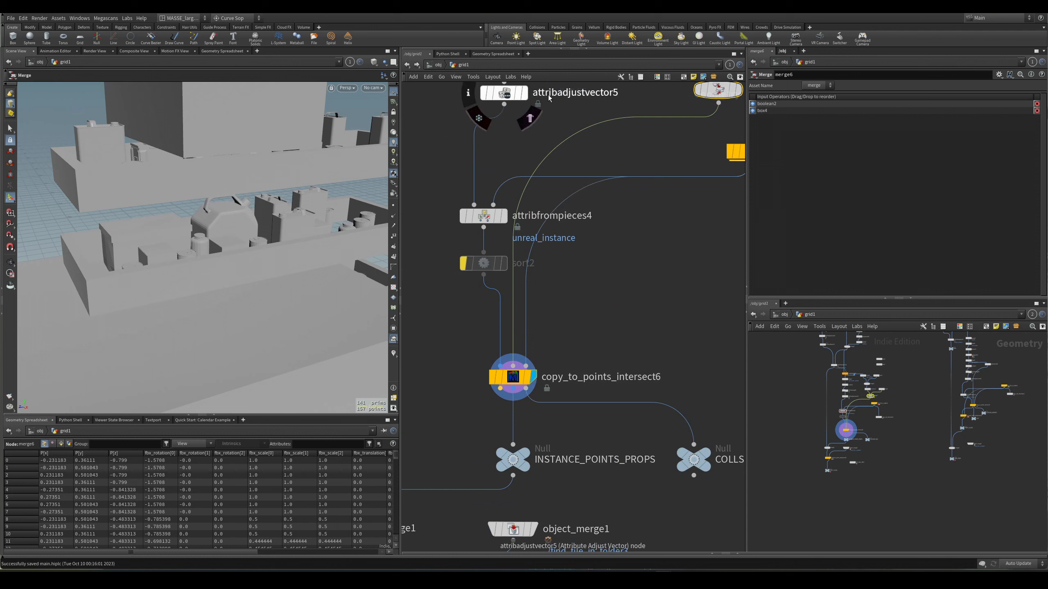
scroll(683, 261, "down", 3)
middle_click_drag(652, 264, 629, 293)
left_click(561, 358)
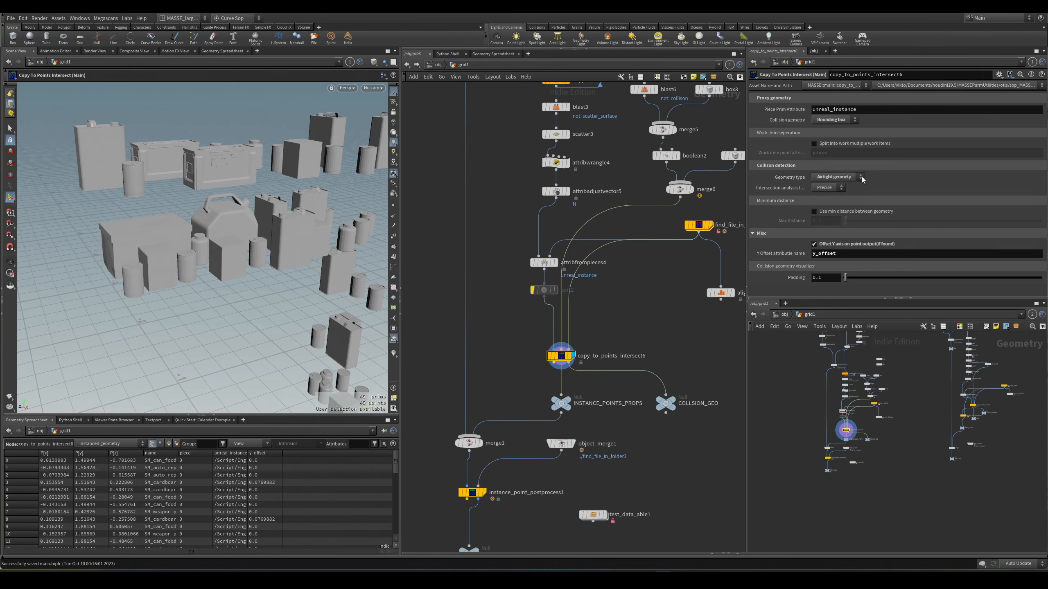
left_click_drag(310, 194, 330, 225, "alt")
left_click_drag(331, 254, 289, 248)
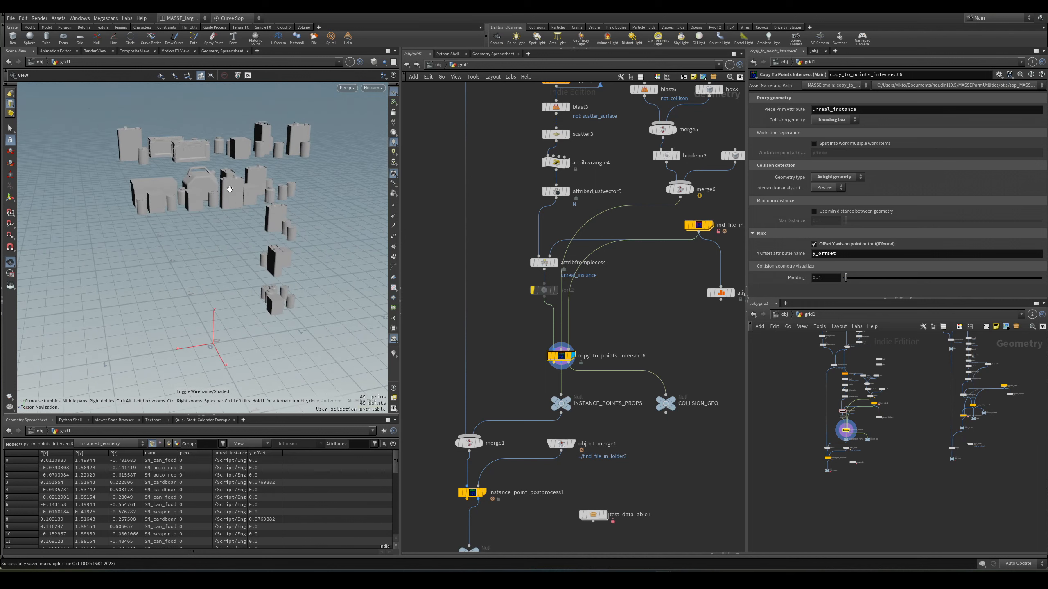
Step: Template merge6 so the collision geometry overlays the scattered props
left_click(697, 225)
middle_click_drag(686, 226, 674, 242)
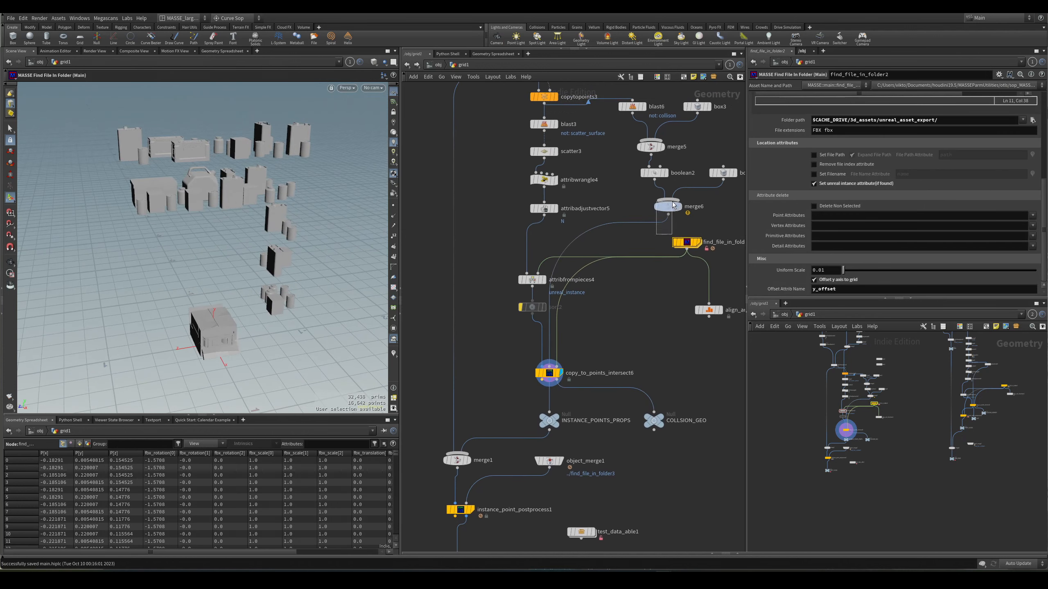
left_click(667, 206)
left_click(676, 206)
Step: Examine the scattered props against the templated collision geometry, switching between wireframe and shaded views
key("w")
mouse_move(264, 203)
left_mouse_down("alt")
mouse_move(200, 173)
mouse_move(204, 149)
mouse_move(235, 126)
mouse_move(214, 185)
mouse_move(179, 176)
left_mouse_up("alt")
scroll(229, 122, "up", 5)
key("w")
key("w")
middle_click_drag(305, 237, 322, 229, "alt")
left_click_drag(322, 230, 280, 218)
mouse_move(281, 219)
right_mouse_down()
mouse_move(239, 228)
mouse_move(259, 277)
right_mouse_up()
key("w")
key("w")
mouse_move(259, 278)
left_mouse_down()
mouse_move(231, 297)
mouse_move(124, 267)
left_mouse_up()
key("w")
right_click(124, 267)
left_click_drag(225, 236, 264, 209)
Step: Switch to Unreal Editor and look over the props placed on the shelf
middle_click_drag(477, 366, 512, 261)
scroll(512, 262, "down", 2)
scroll(538, 365, "up", 1)
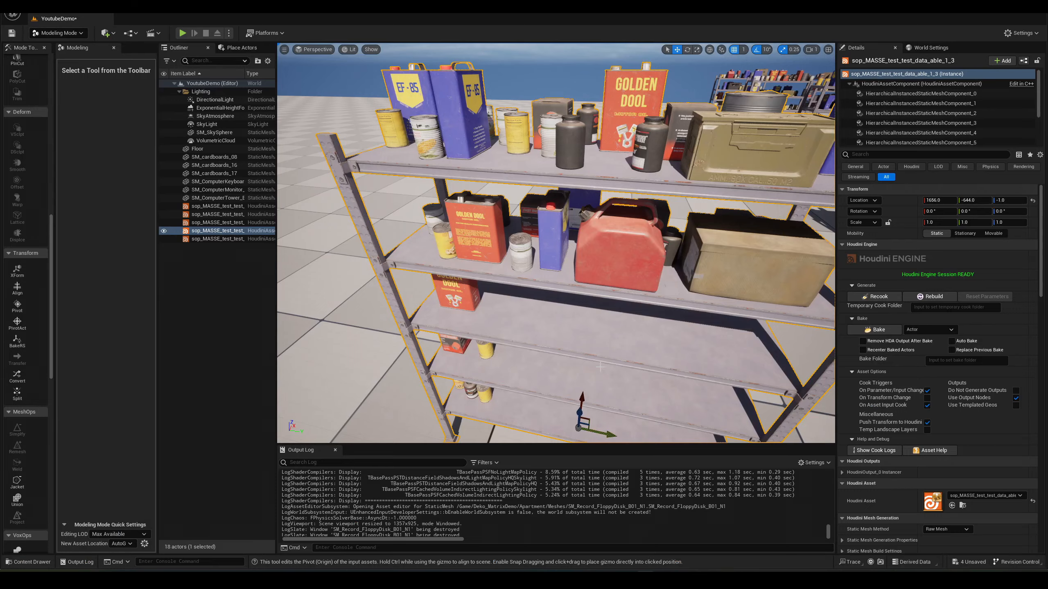
right_click_drag(556, 242, 540, 268)
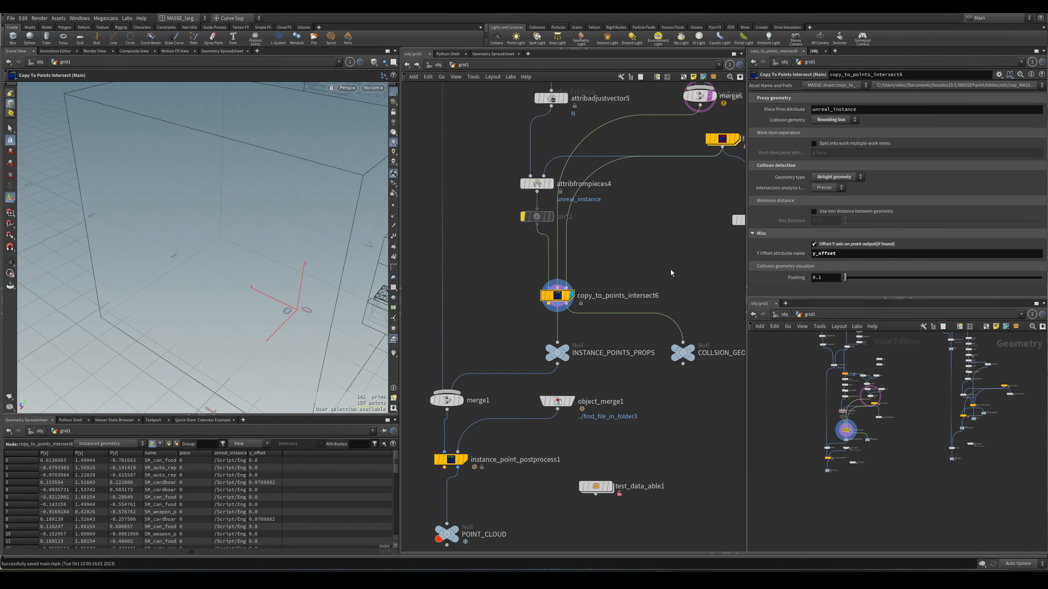
Step: In Houdini, delete box3, merge5, boolean2, box4 and merge6, and display blast6's collision walls
middle_click_drag(660, 136, 529, 338)
left_click_drag(664, 161, 549, 311)
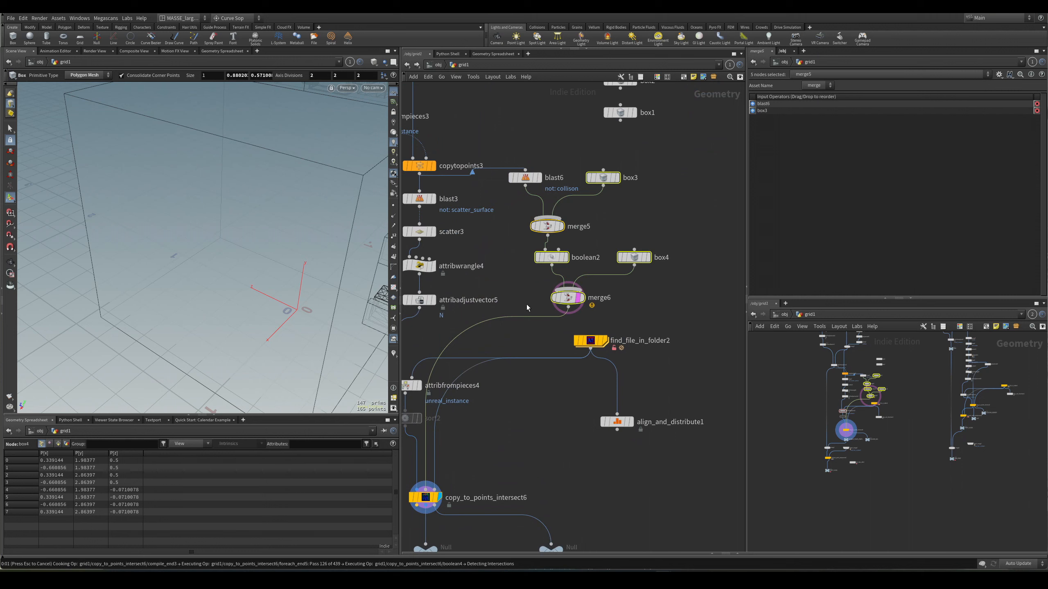
key("Delete")
left_click(538, 178)
middle_click_drag(563, 153, 610, 343)
scroll(609, 343, "down", 4)
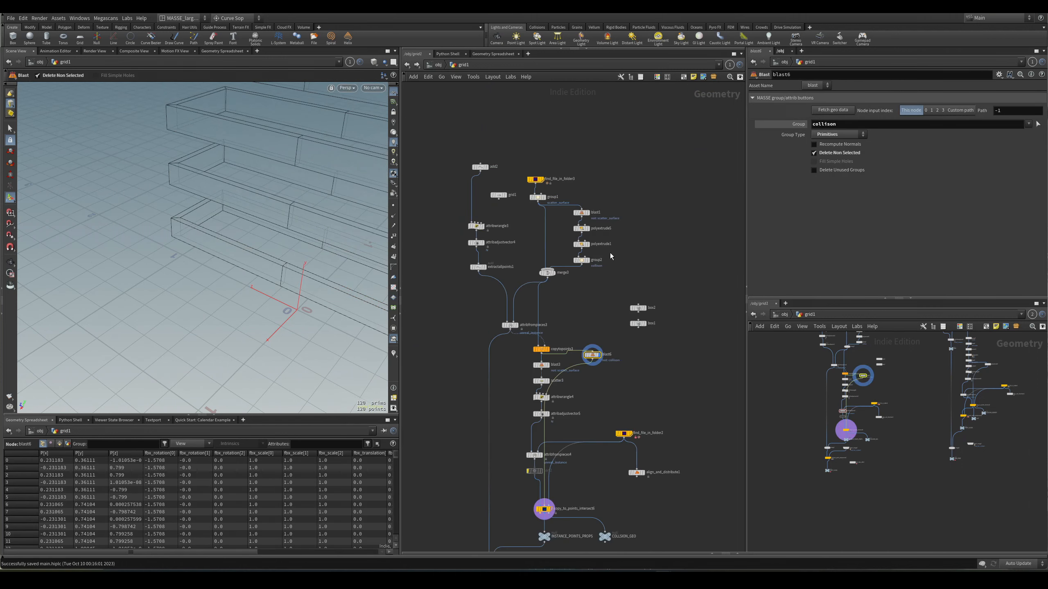
Step: Display polyextrude5 and bypass polyextrude1 so the shelf collision walls have no thickness
scroll(610, 252, "up", 3)
left_click(573, 211)
left_click(566, 209)
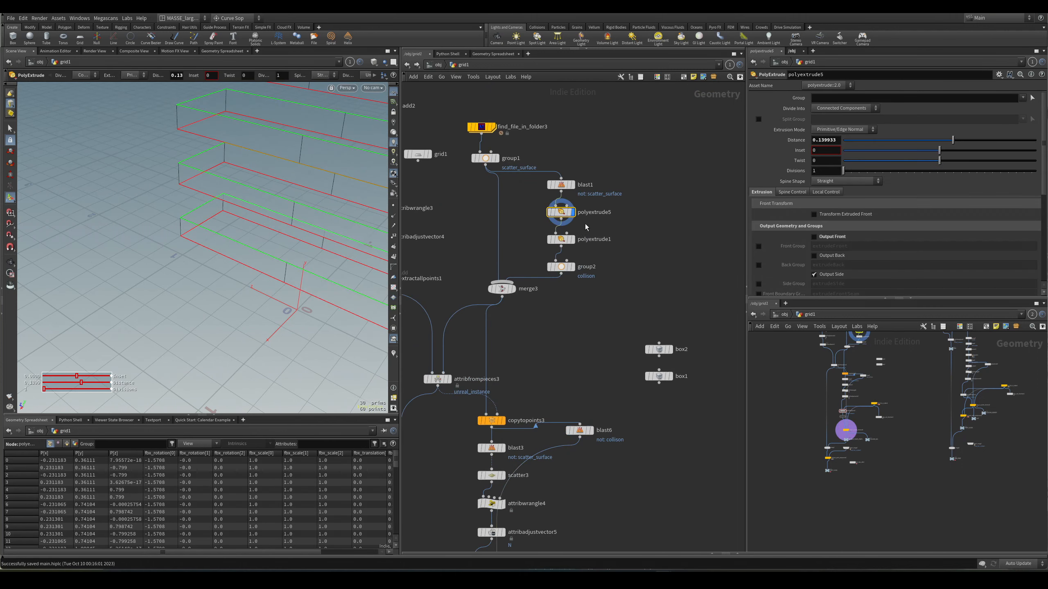
key("space")
left_click(573, 240)
left_click(550, 239)
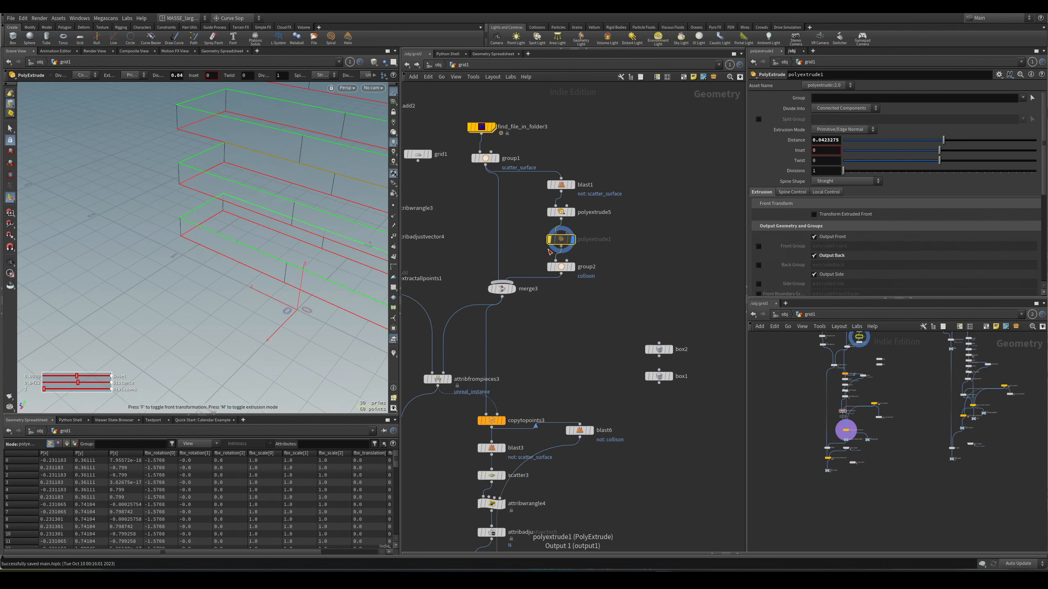
left_click_drag(275, 206, 351, 227, "alt")
key("w")
Step: Set the collision detection geometry type of copy_to_points_intersect6 to Surface and view the scattered props within the walls
middle_click_drag(513, 457, 550, 348)
scroll(549, 347, "down", 1)
scroll(549, 407, "up", 2)
middle_click_drag(583, 493, 588, 364)
middle_click_drag(595, 429, 589, 401)
left_click(530, 453)
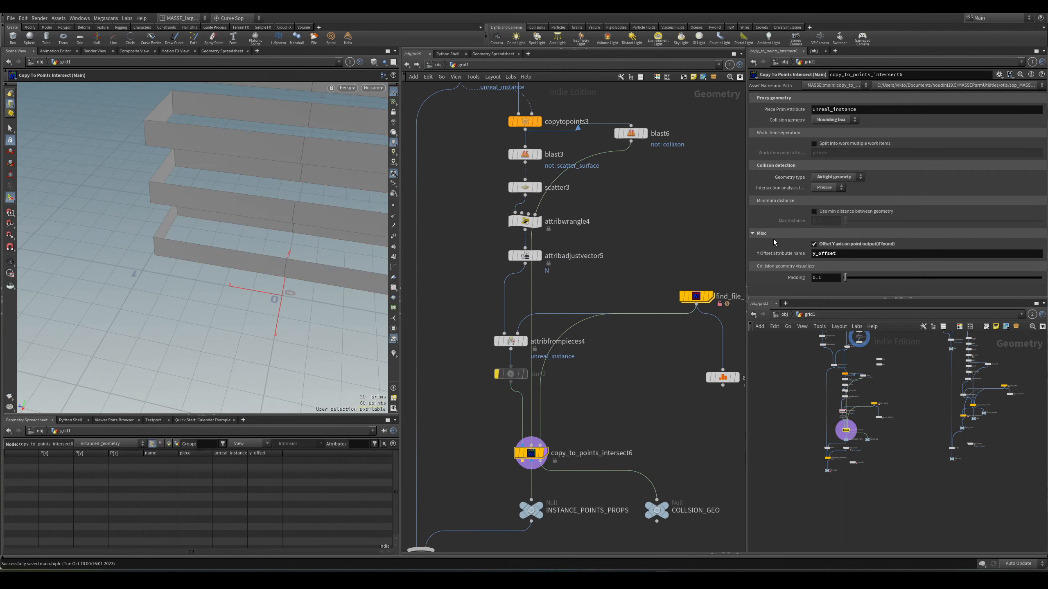
left_click(840, 178)
left_click(833, 187)
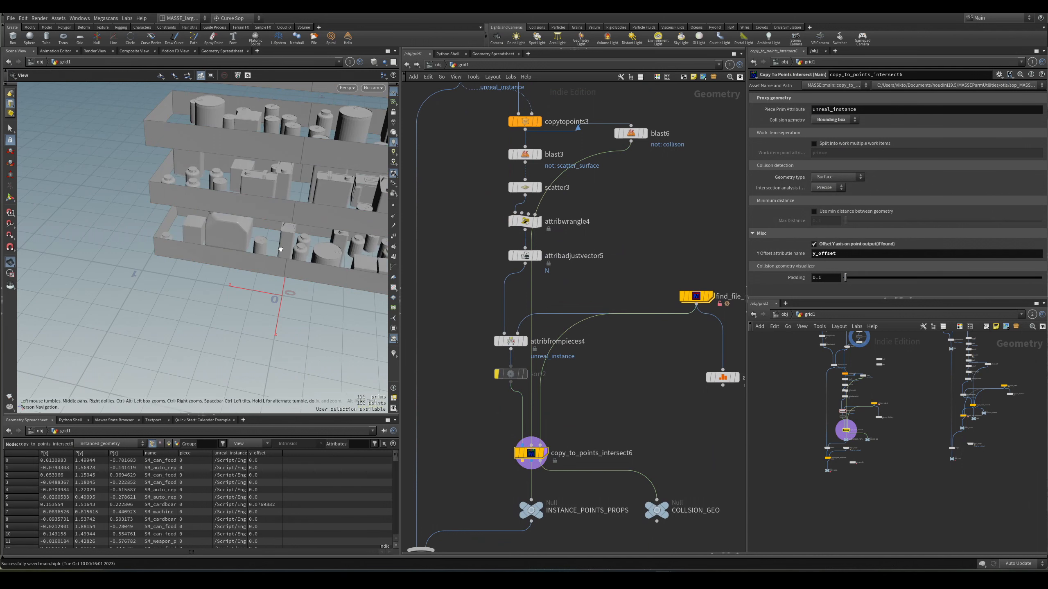
mouse_move(306, 239)
left_mouse_down("alt")
mouse_move(270, 251)
mouse_move(299, 252)
left_mouse_up("alt")
scroll(271, 251, "down", 4)
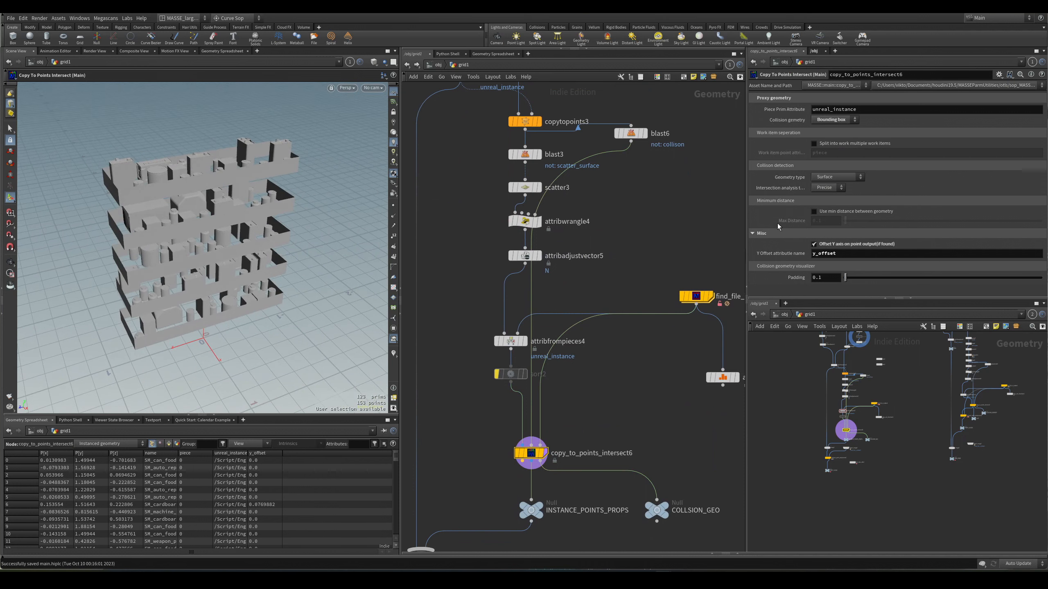
Step: Try the Fast intersection analysis type on copy_to_points_intersect6 and view the result
left_click(827, 189)
left_click(822, 196)
left_click_drag(380, 240, 367, 255, "alt")
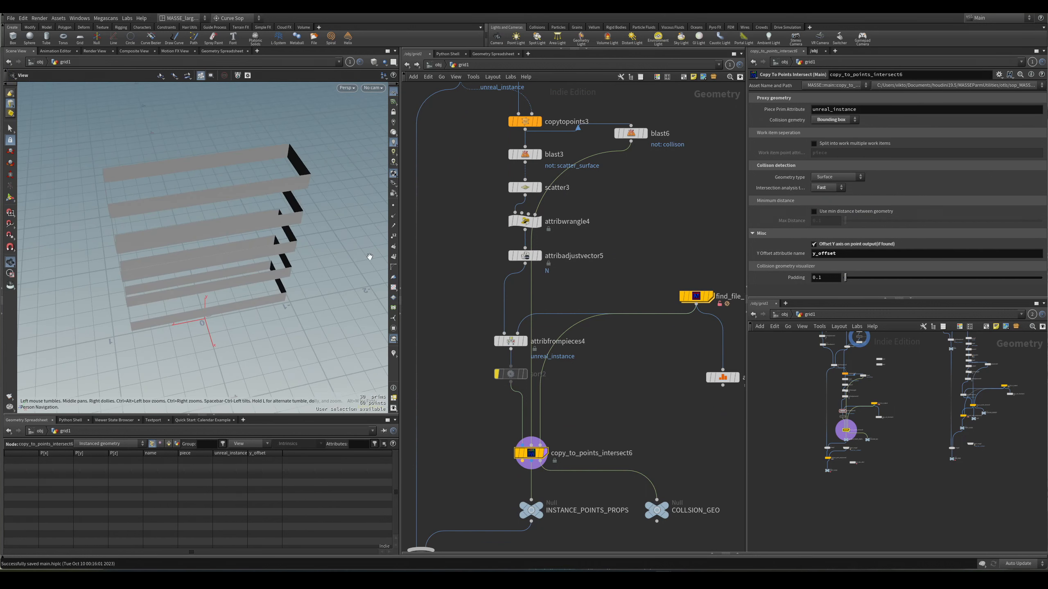
scroll(577, 392, "up", 2)
Step: Display attribfrompieces4's points, return the display to copy_to_points_intersect6, and set its intersection analysis type to Precise
left_click(516, 329)
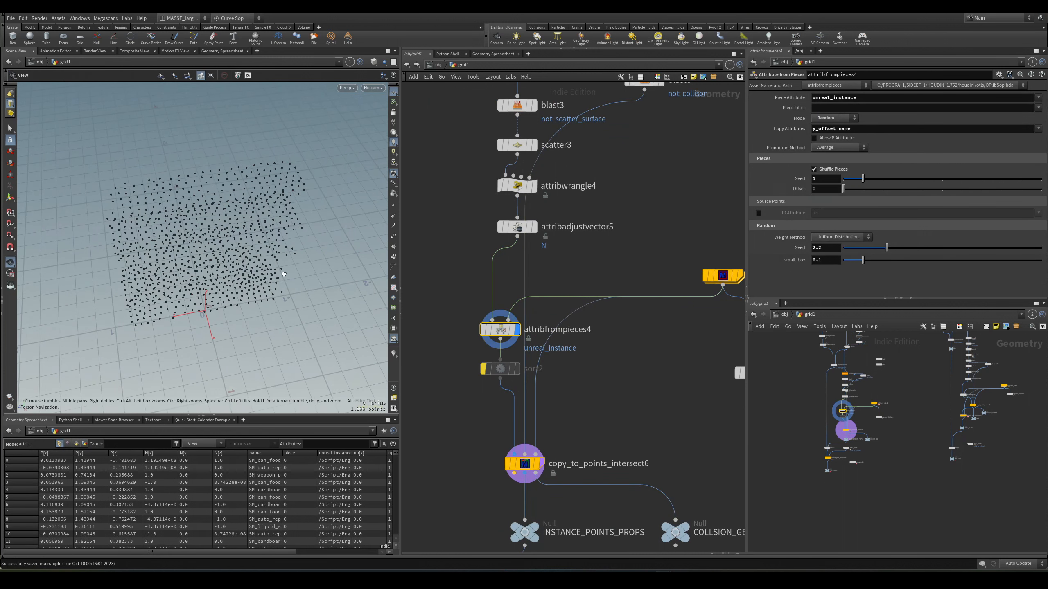
left_click(541, 463)
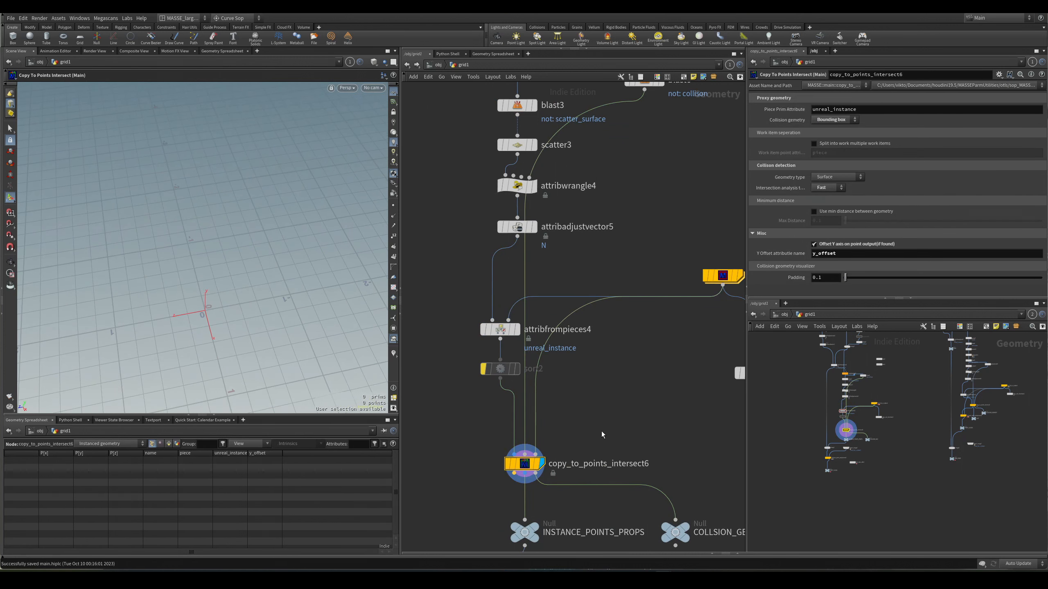
left_click(841, 189)
left_click(825, 199)
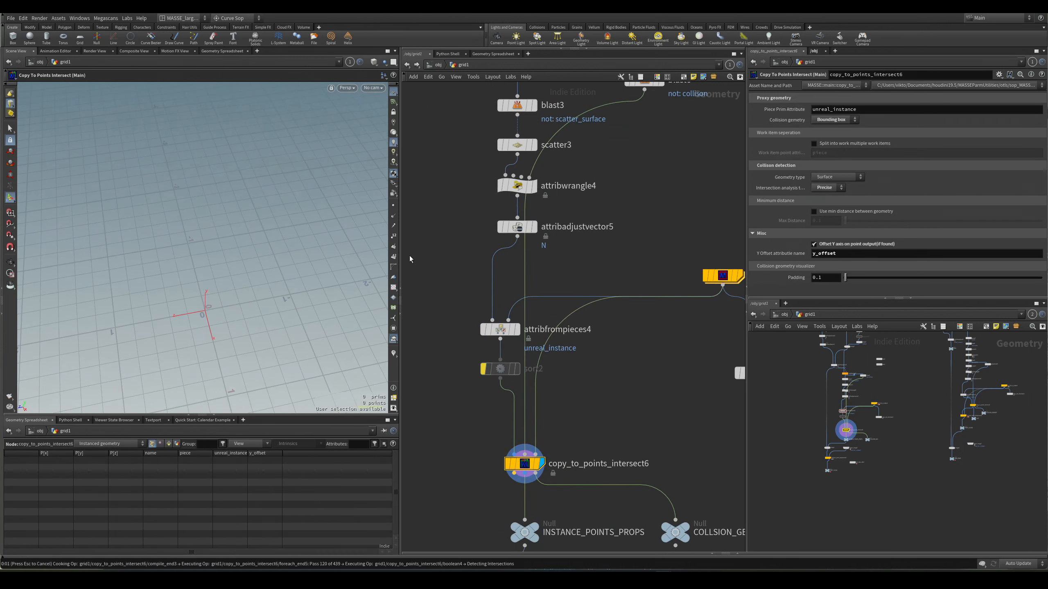
Step: Lower the forced total count of scatter3 to about 42 points and display copy_to_points_intersect6
left_click(542, 182)
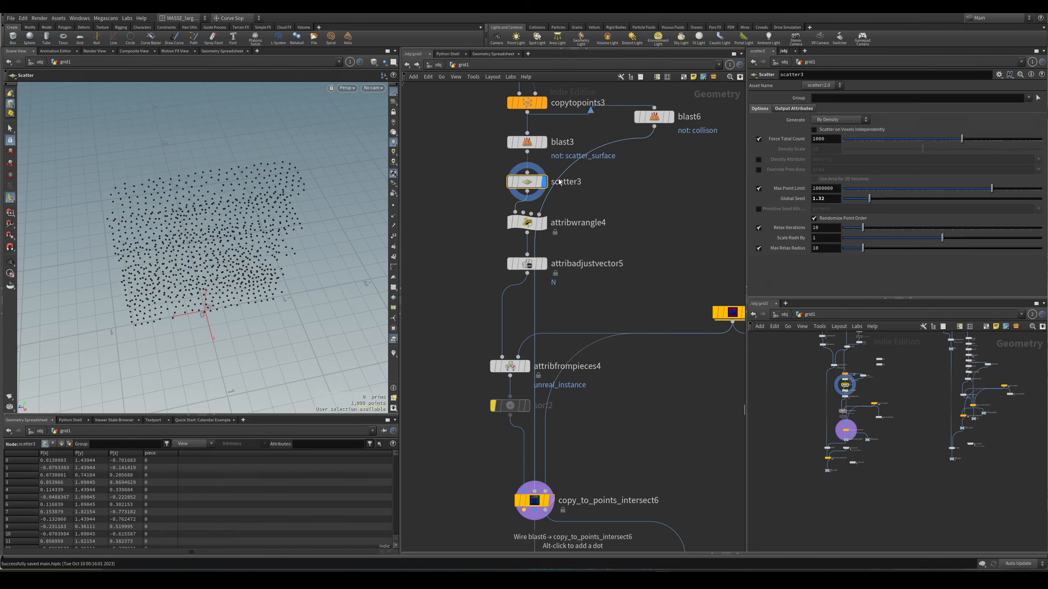
left_click_drag(962, 139, 910, 140)
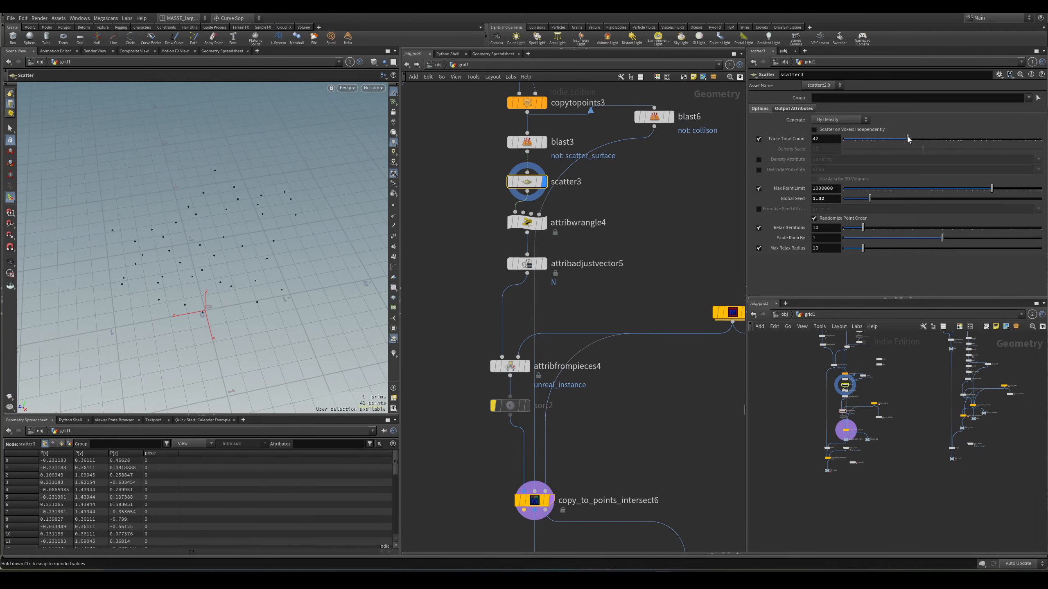
left_click(533, 500)
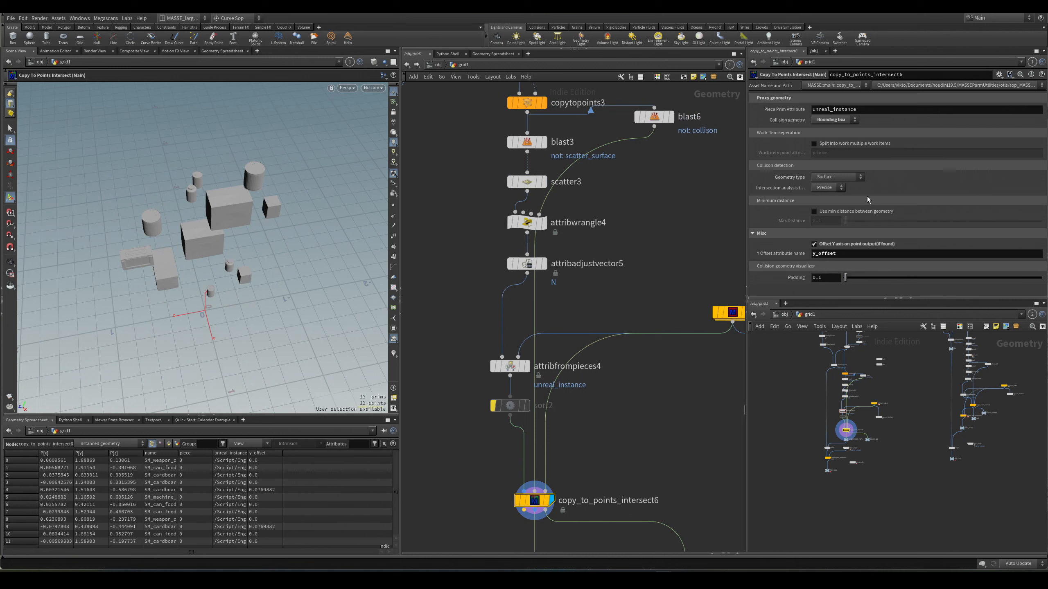
Step: Try the Fast intersection analysis type on copy_to_points_intersect6 with the reduced point count and view the props from several angles
left_click(835, 188)
left_click(832, 199)
left_click_drag(238, 241, 222, 213, "alt")
key("Return")
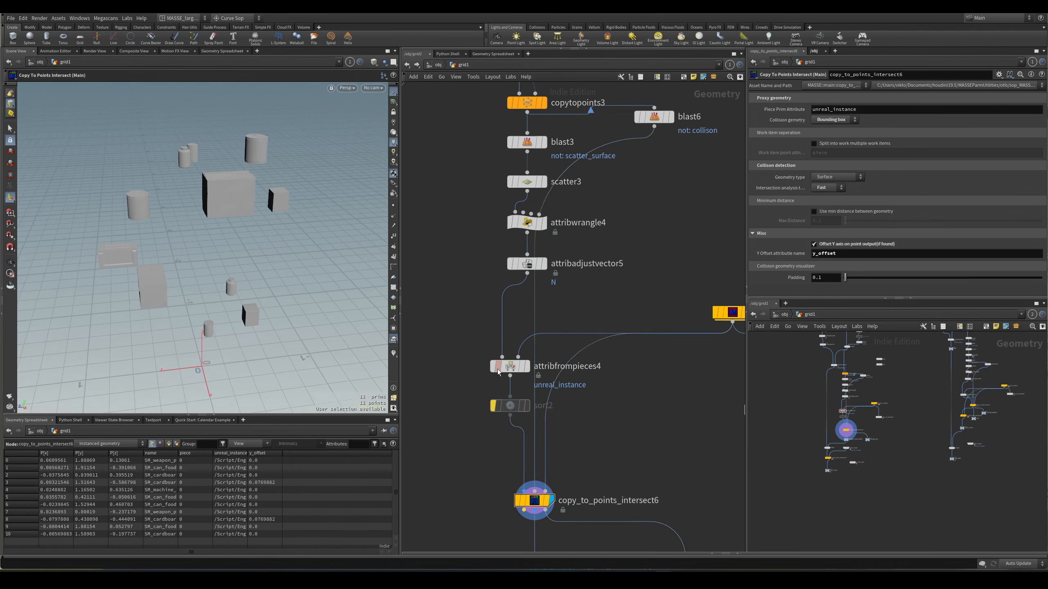
middle_click_drag(485, 351, 477, 306)
mouse_move(219, 227)
left_mouse_down("alt")
mouse_move(222, 216)
mouse_move(206, 217)
left_mouse_up("alt")
right_click_drag(206, 217, 240, 185, "alt")
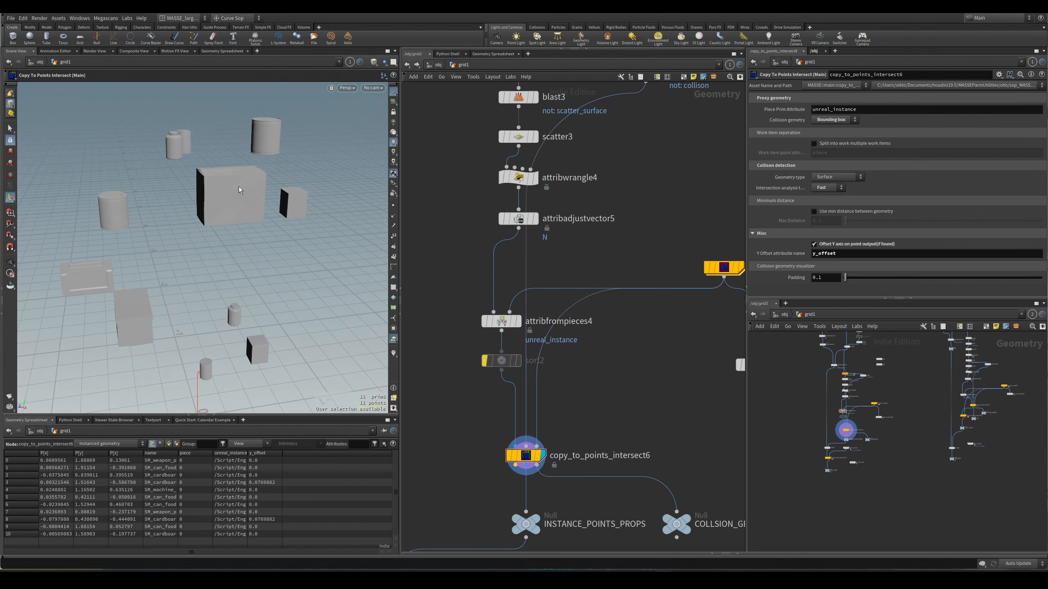
left_click_drag(159, 299, 232, 297)
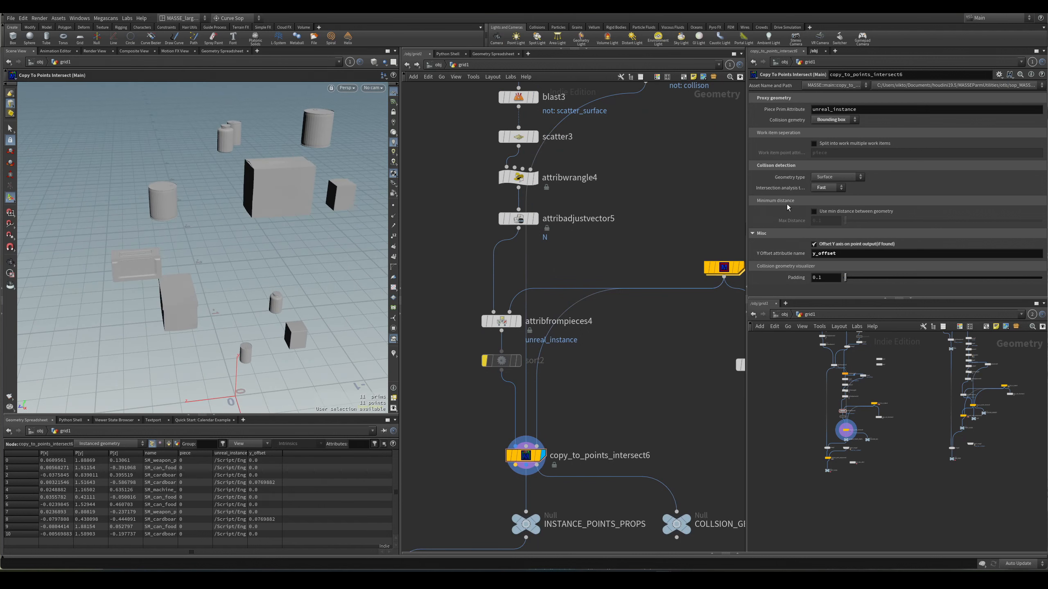
left_click_drag(285, 217, 255, 174)
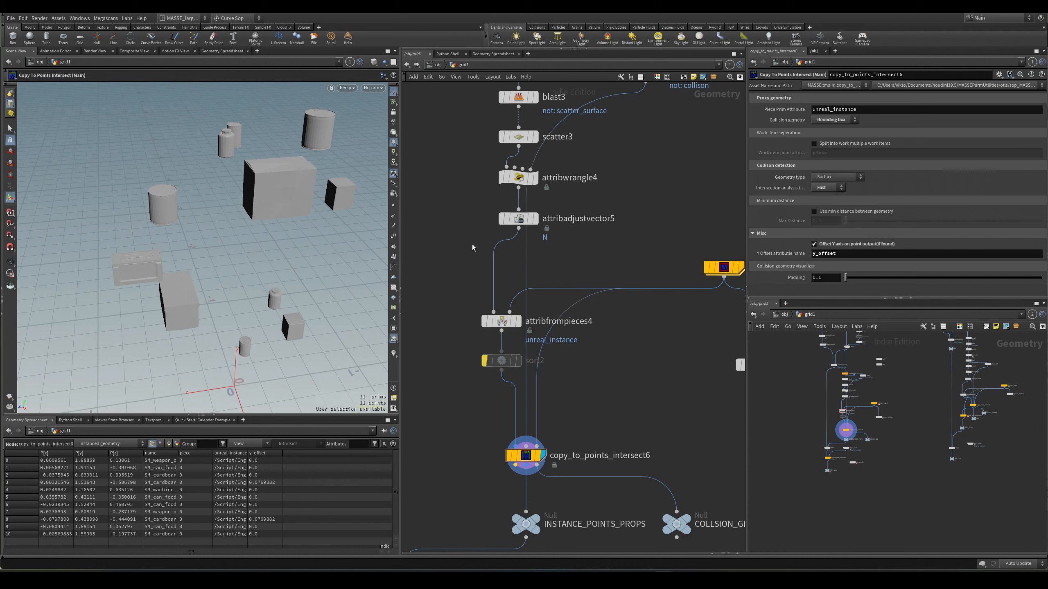
mouse_move(277, 244)
left_mouse_down("alt")
mouse_move(248, 262)
mouse_move(267, 311)
mouse_move(279, 237)
left_mouse_up("alt")
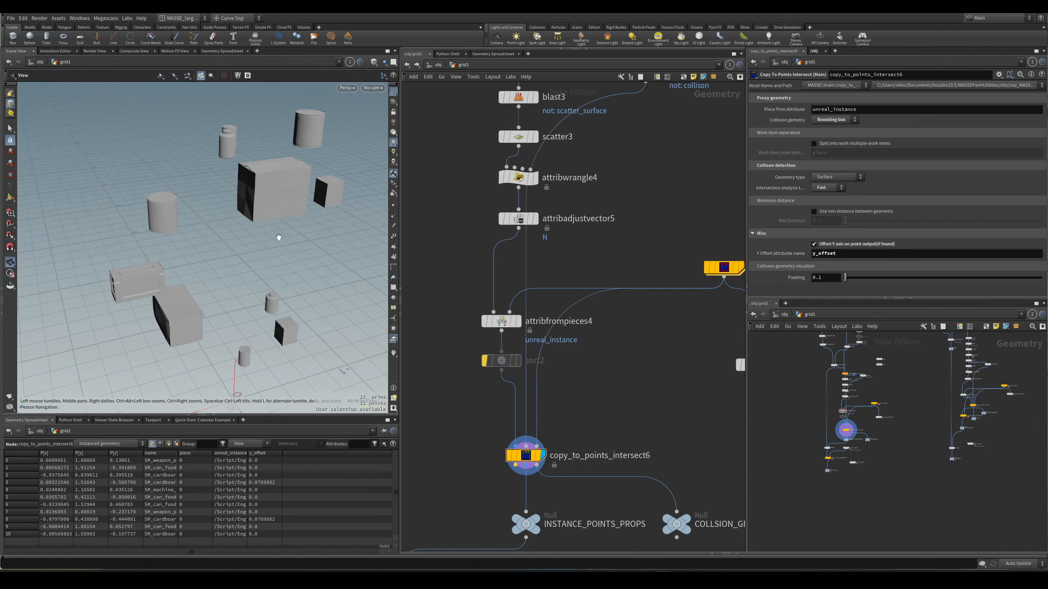
scroll(457, 301, "up", 5)
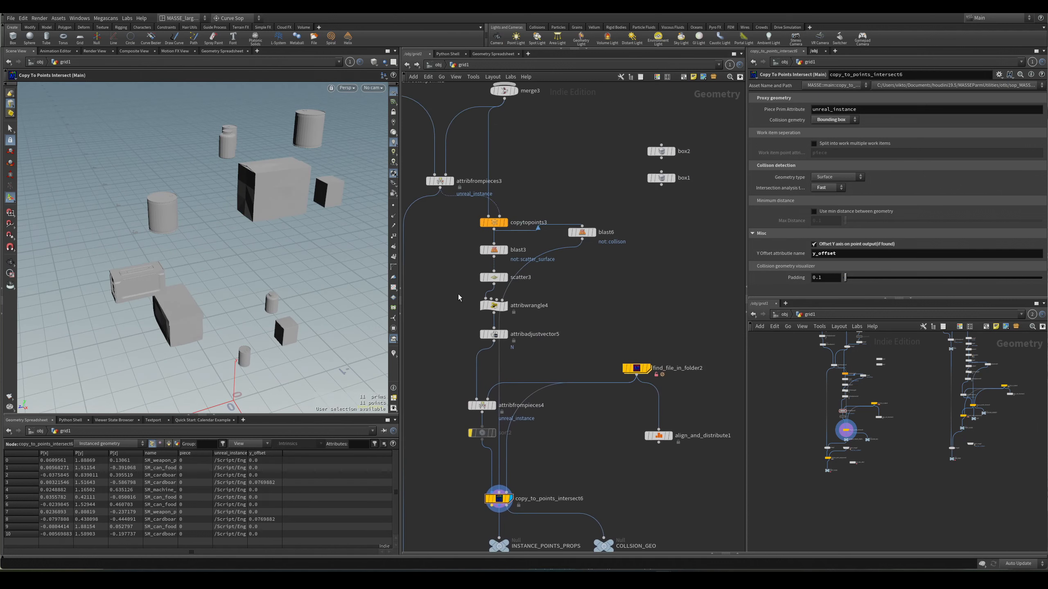
Step: Set the intersection analysis type of copy_to_points_intersect6 to Precise and scatter3's forced total count to 1000
left_click(836, 189)
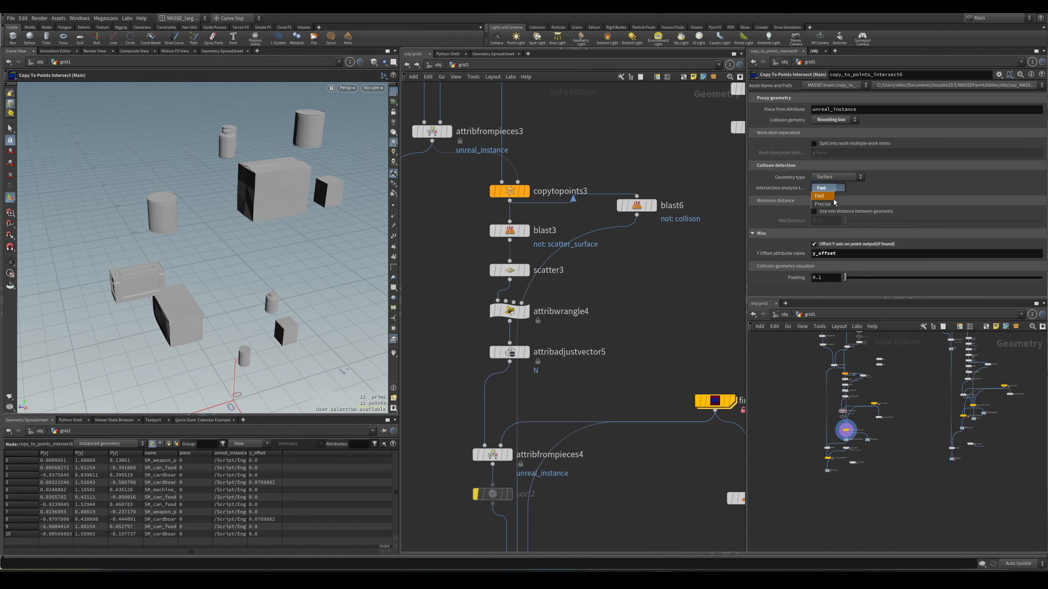
left_click(831, 205)
left_click(510, 270)
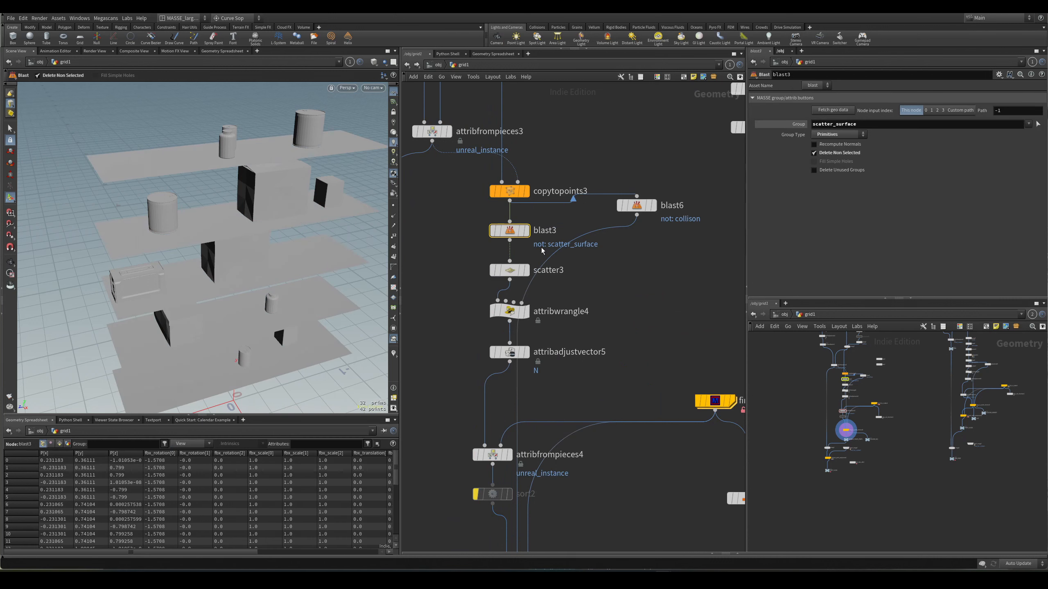
left_click(830, 139)
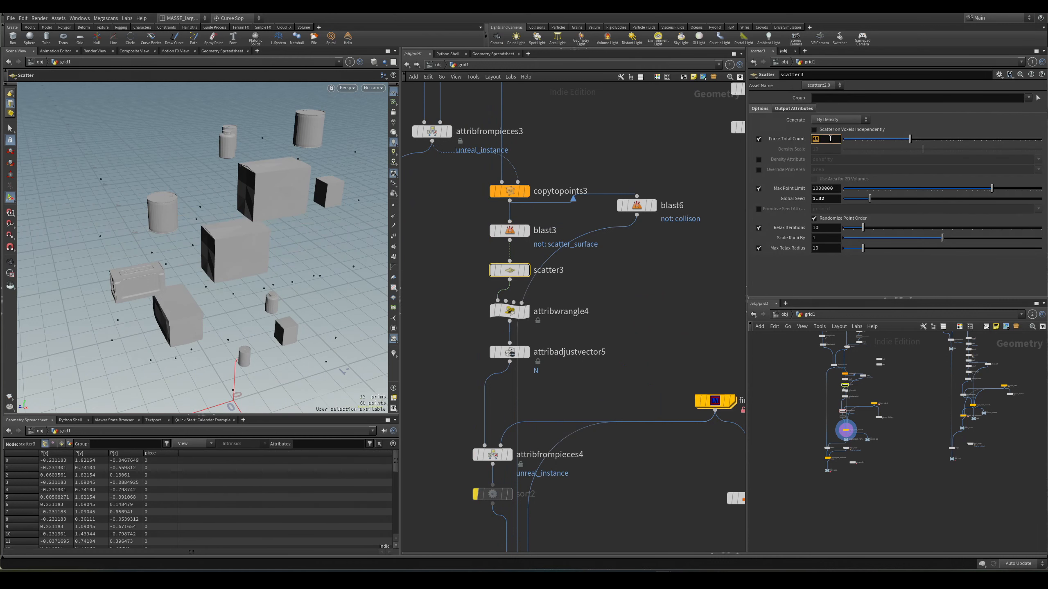
type("1000")
key("Return")
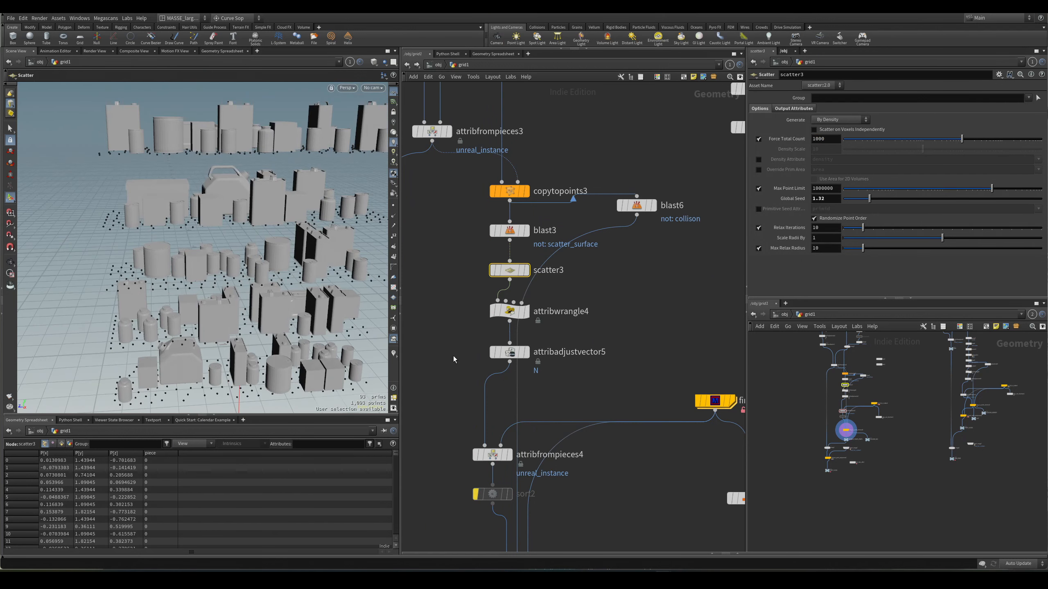
Step: Select copy_to_points_intersect6 and examine the densely scattered props, toggling wireframe shading on and off
scroll(562, 429, "down", 5)
left_click(512, 411)
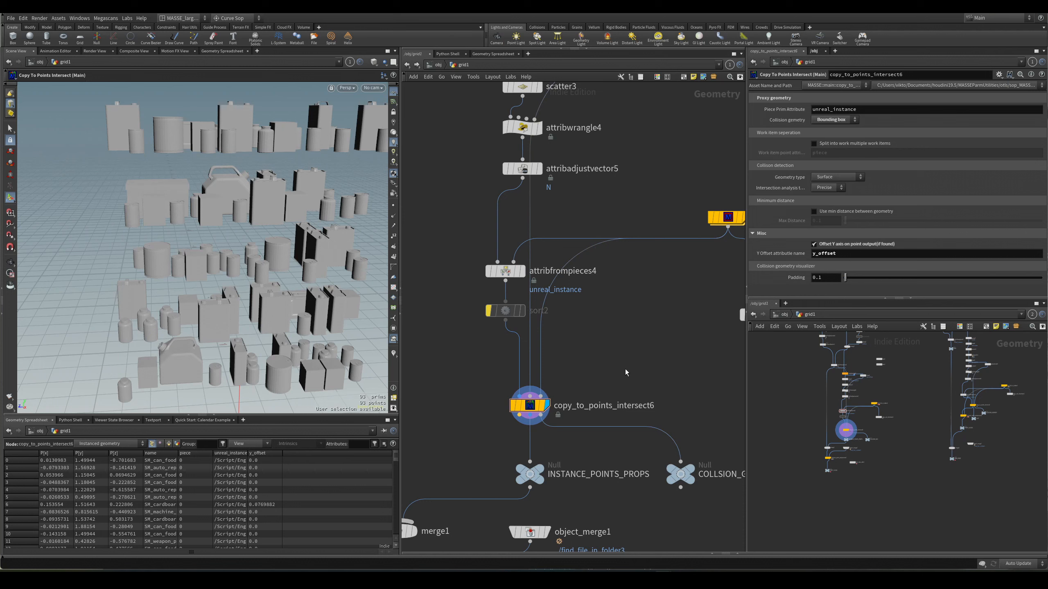
key("w")
left_click_drag(229, 169, 223, 210, "alt")
key("w")
scroll(649, 366, "down", 3)
middle_click_drag(649, 366, 580, 335)
scroll(646, 359, "down", 1)
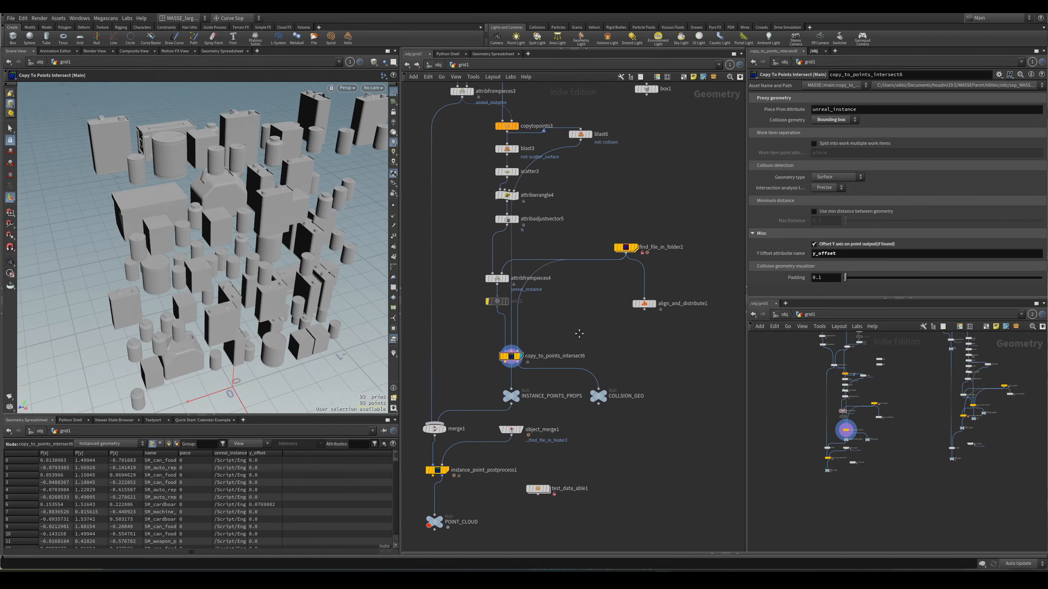
Step: Line up align_and_distribute1 beneath find_file_in_folder2, then display find_file_in_folder2 and frame its geometry in the viewport
left_click_drag(644, 306, 623, 308)
left_click(625, 247)
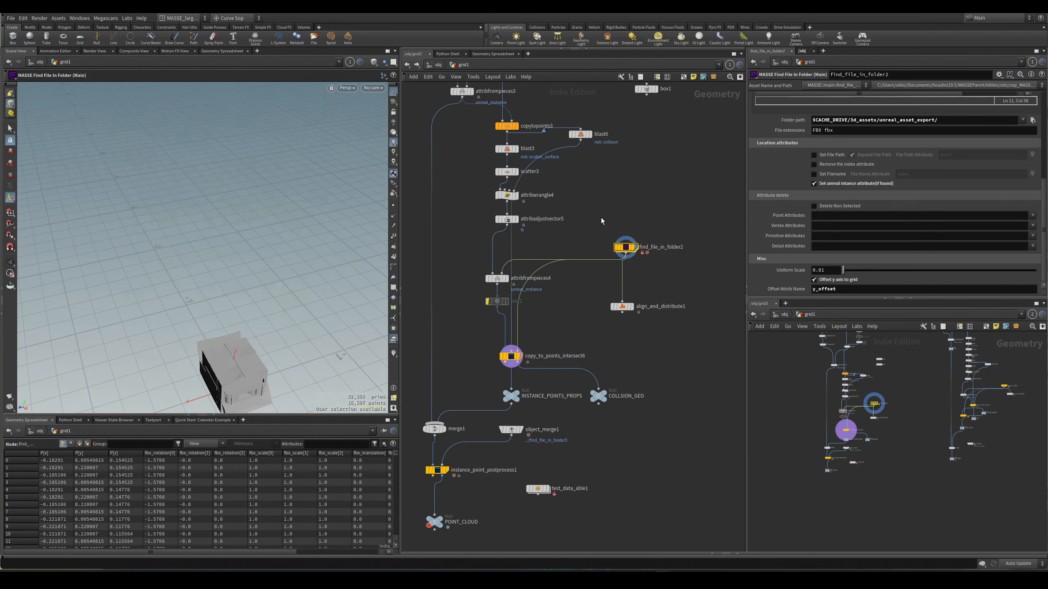
key("f")
scroll(901, 229, "up", 5)
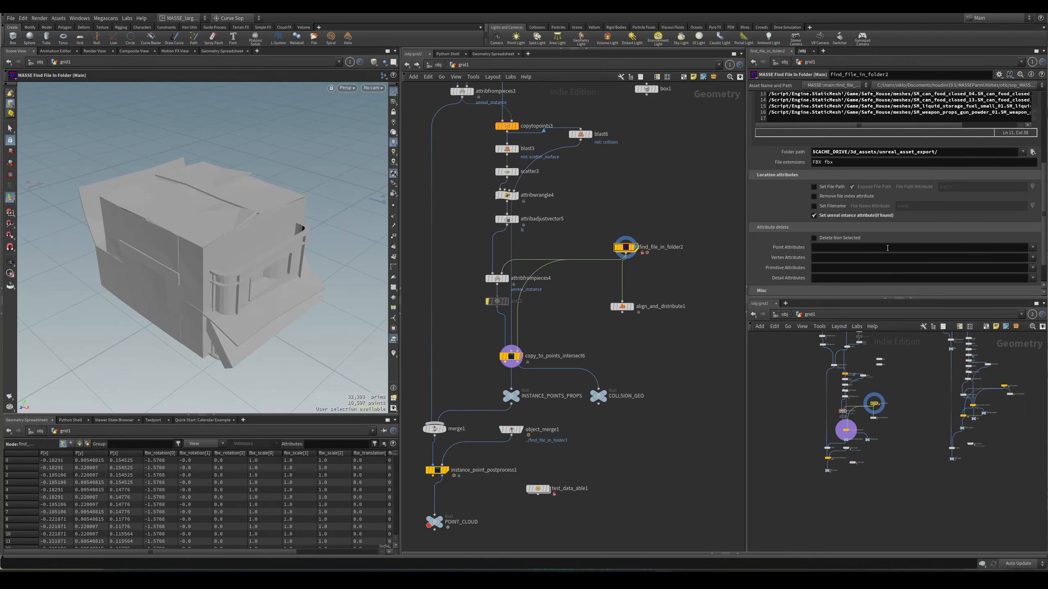
scroll(865, 144, "up", 1)
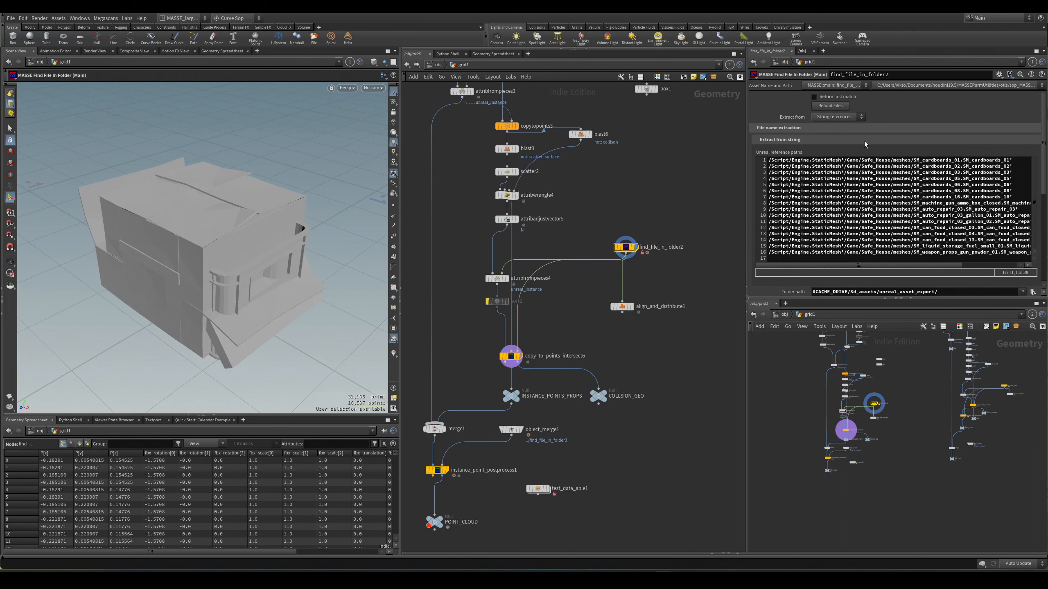
middle_click_drag(685, 314, 670, 328)
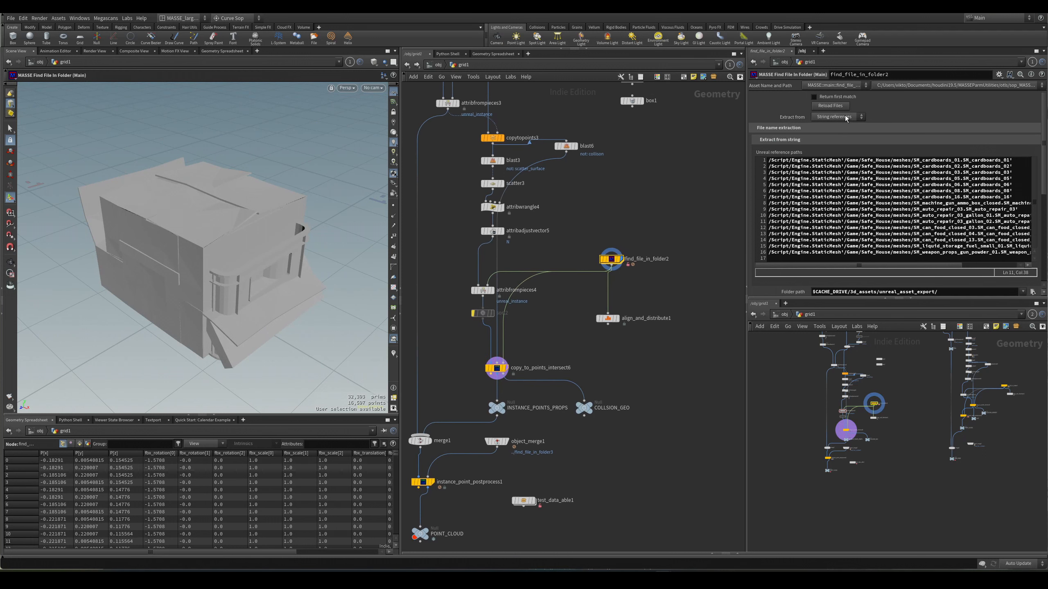
Step: Examine the String references extraction source and the full list of Unreal reference paths on find_file_in_folder2
left_click(829, 117)
left_click(830, 119)
left_click(956, 234)
left_click_drag(944, 264, 1000, 269)
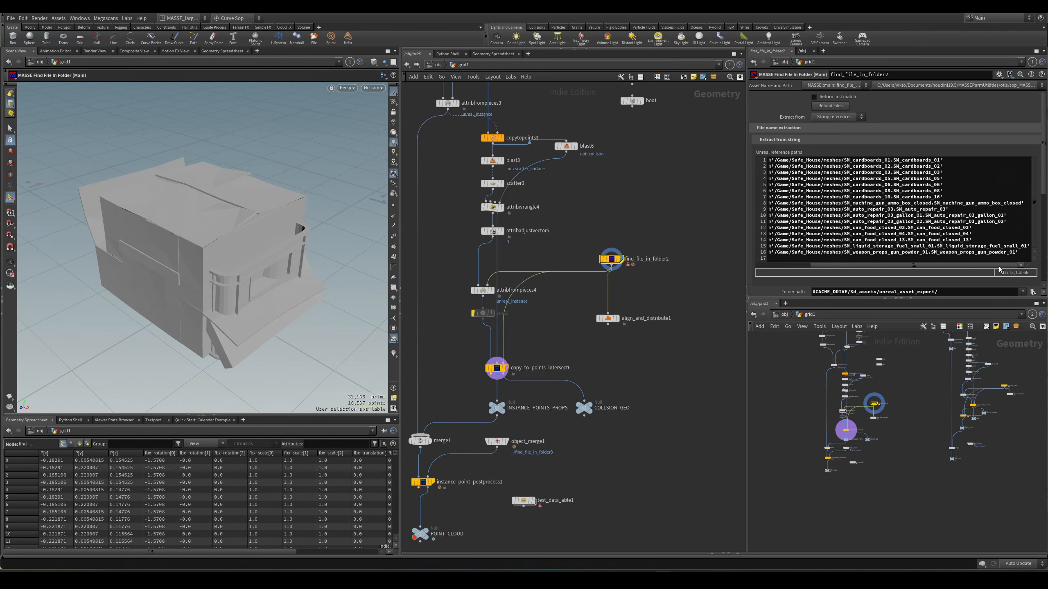
middle_click_drag(686, 250, 669, 254)
left_click(875, 190)
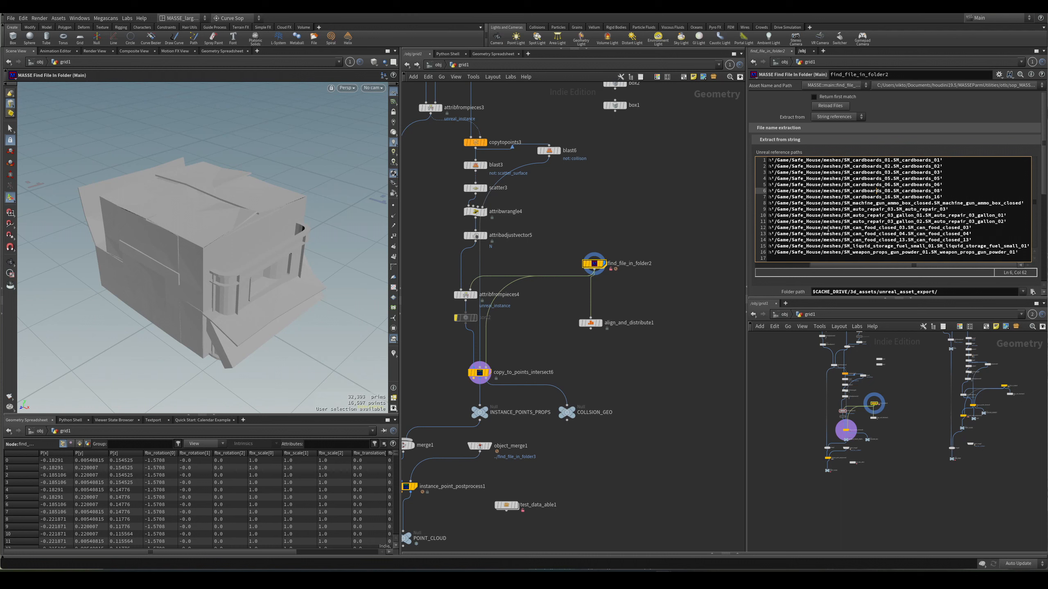
scroll(1039, 196, "down", 2)
scroll(1040, 195, "up", 2)
left_click(954, 221)
scroll(992, 256, "left", 2)
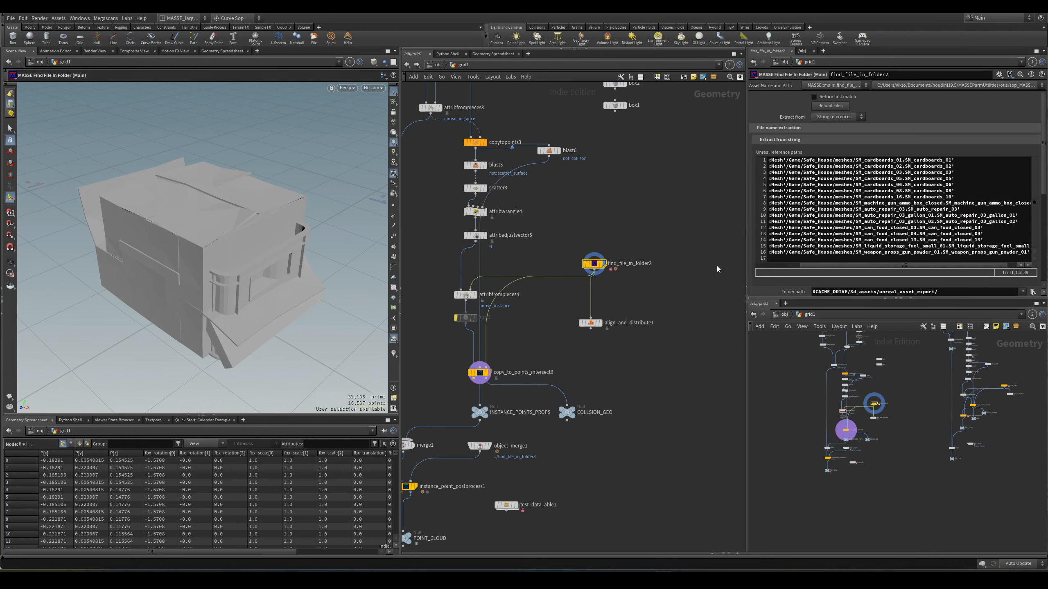
scroll(664, 283, "up", 2)
scroll(623, 270, "up", 2)
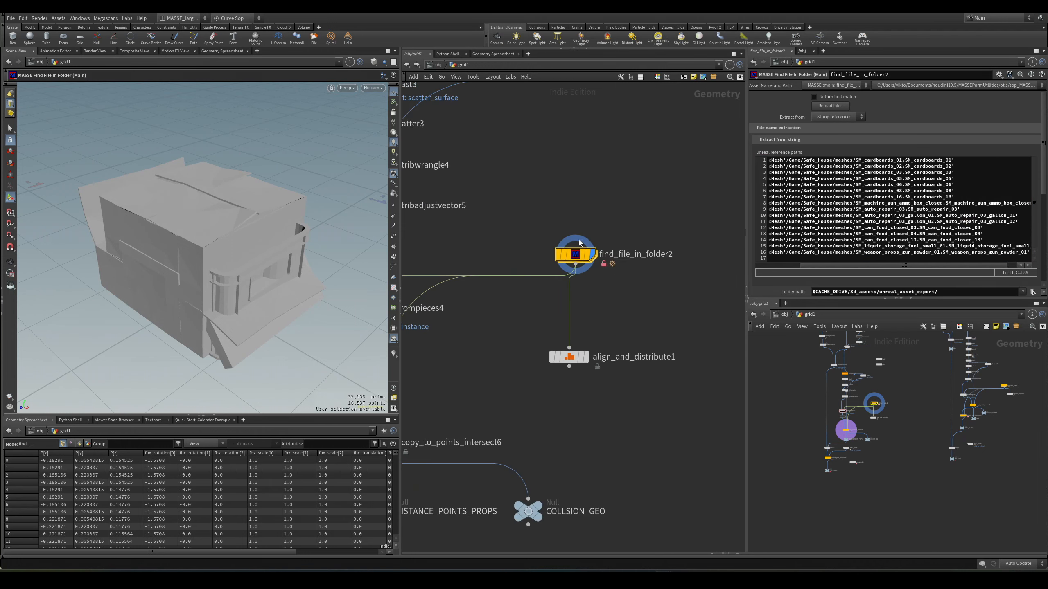
Step: Review the folder path and location attribute settings of find_file_in_folder2, and move the node slightly away from align_and_distribute1
middle_click_drag(633, 276, 606, 286)
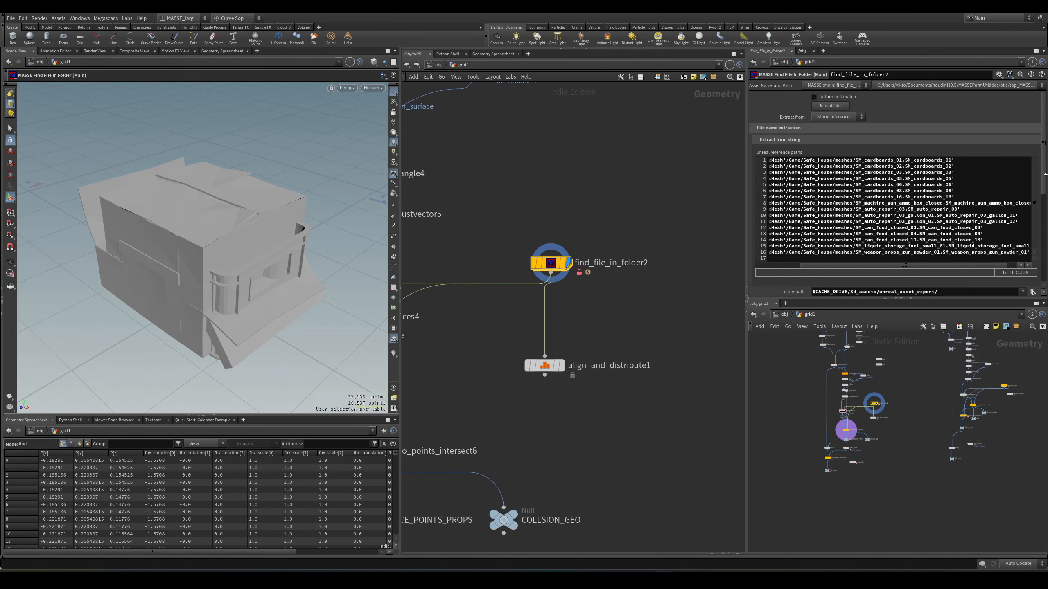
left_click_drag(1045, 174, 1039, 251)
scroll(959, 216, "up", 3)
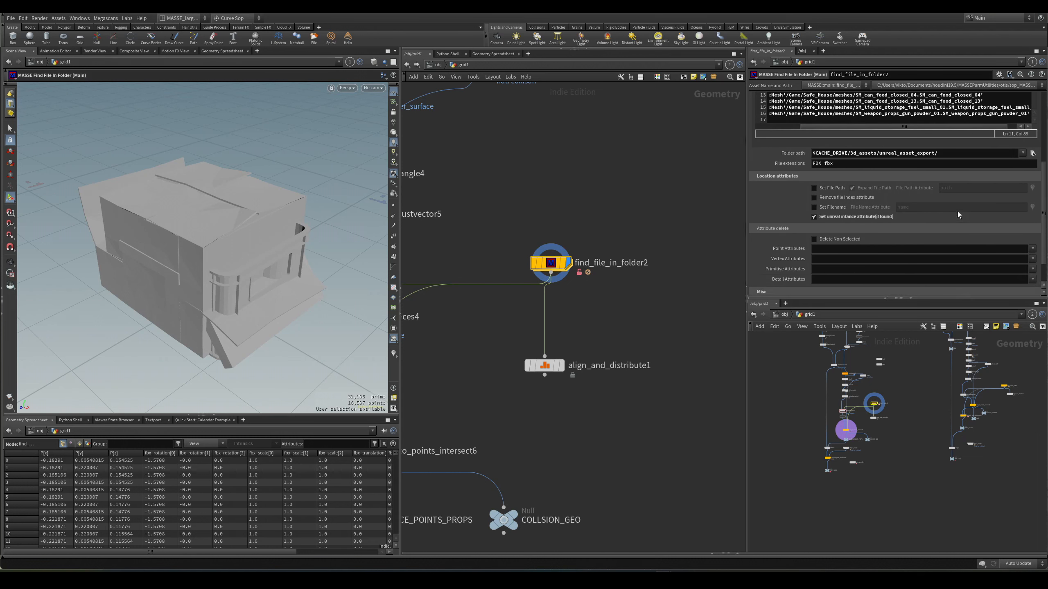
scroll(951, 227, "up", 3)
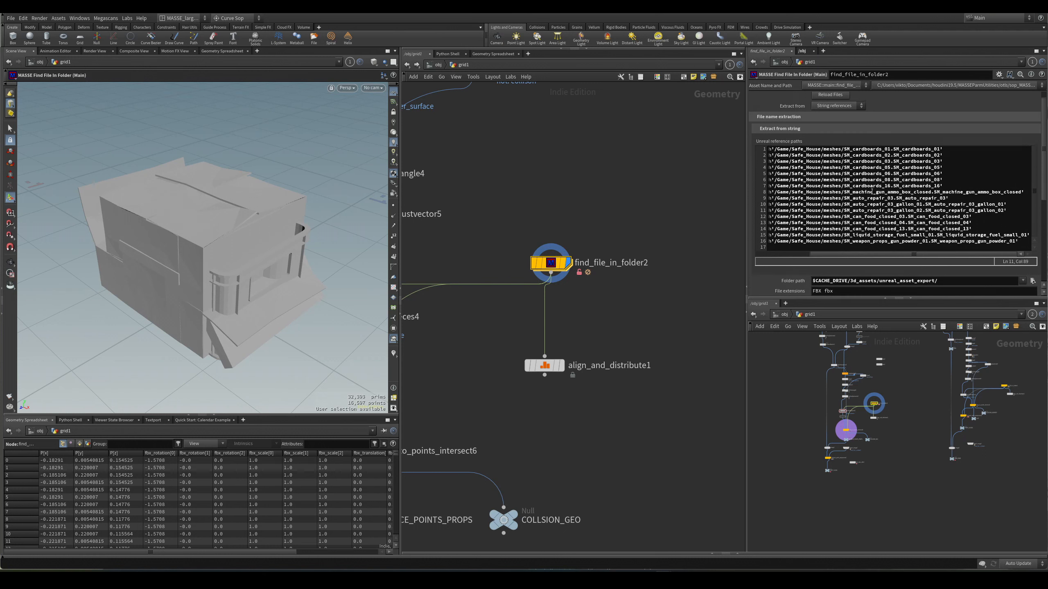
scroll(853, 167, "down", 7)
left_click_drag(594, 235, 542, 289)
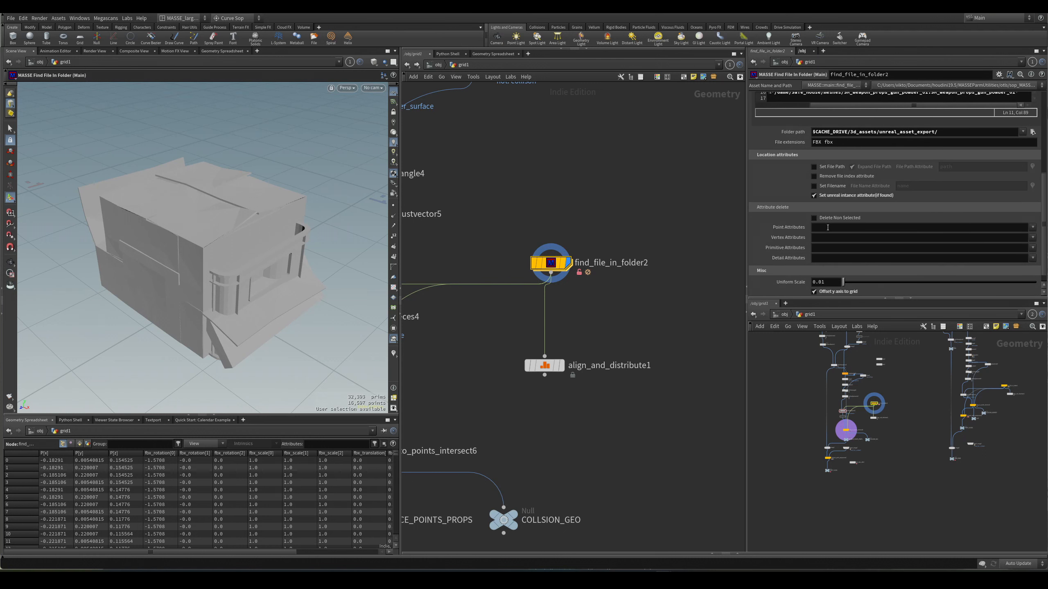
left_click_drag(553, 264, 579, 245)
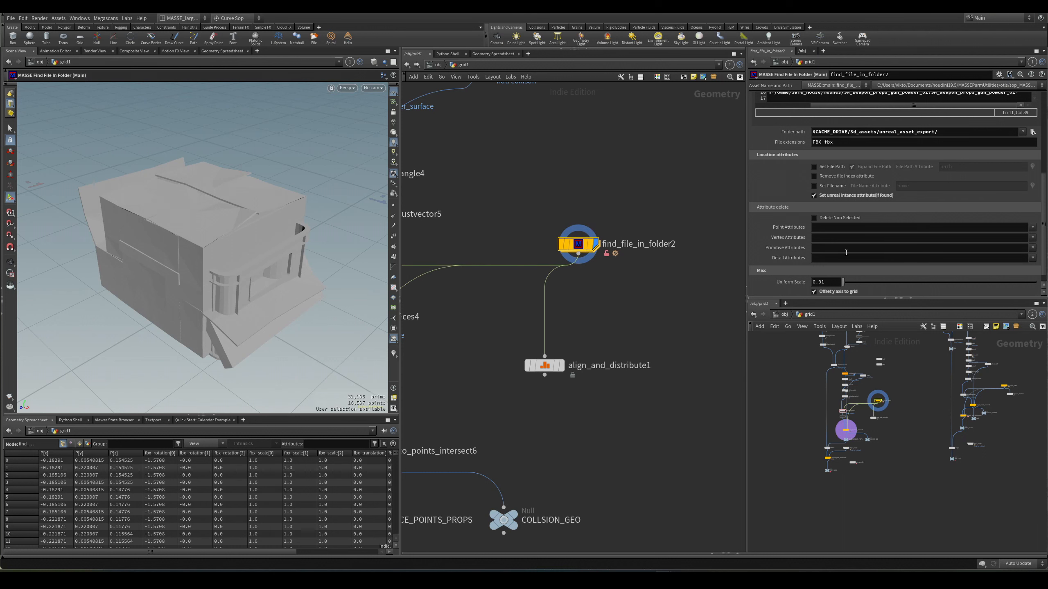
scroll(856, 230, "up", 1)
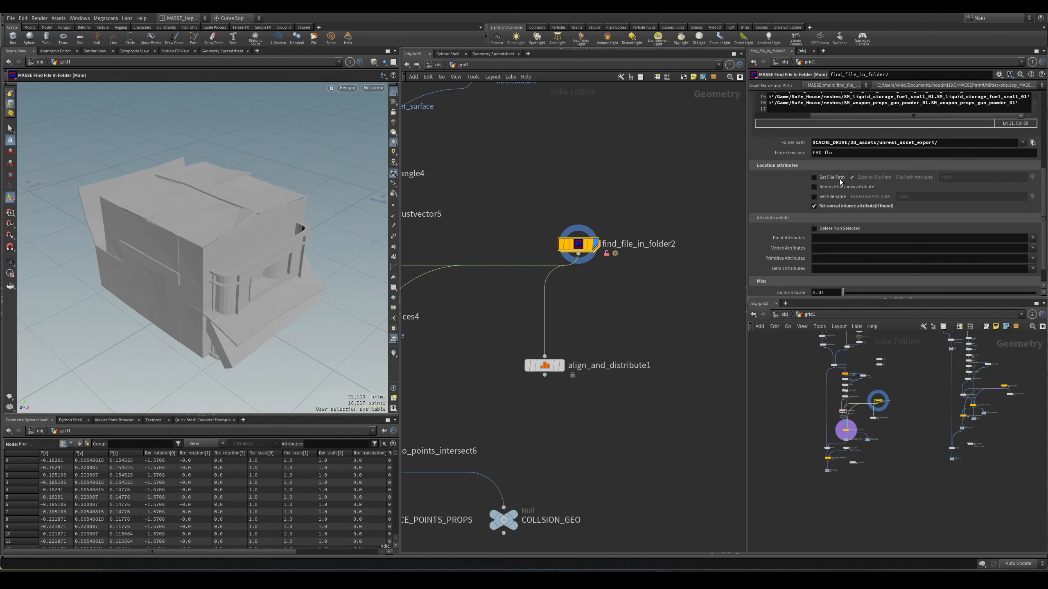
scroll(866, 193, "up", 3)
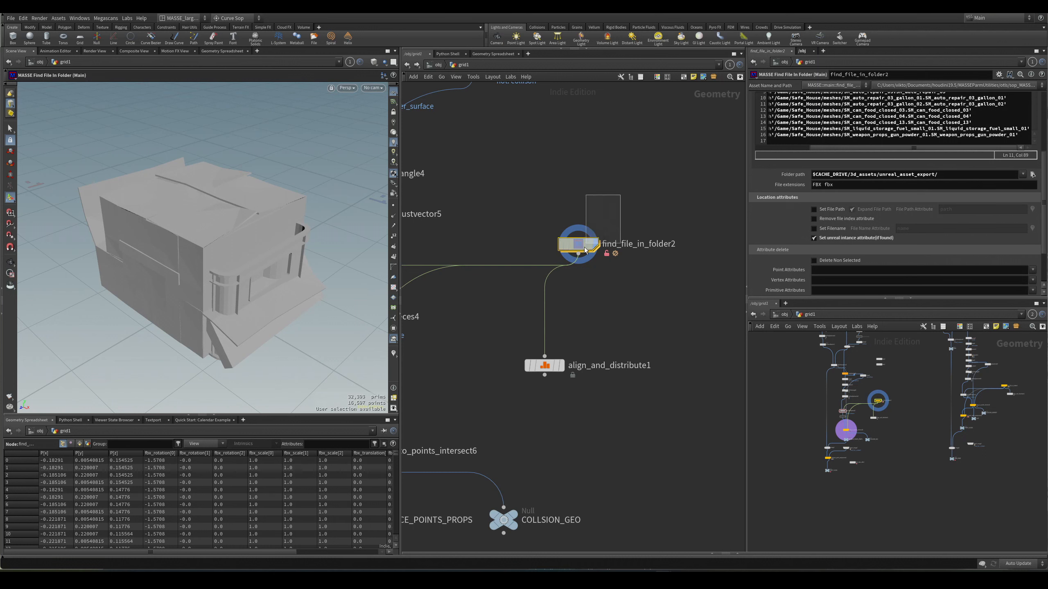
Step: Enable Set File Path on find_file_in_folder2 and inspect the full path values among the primitive attributes in the geometry spreadsheet
left_click(839, 211)
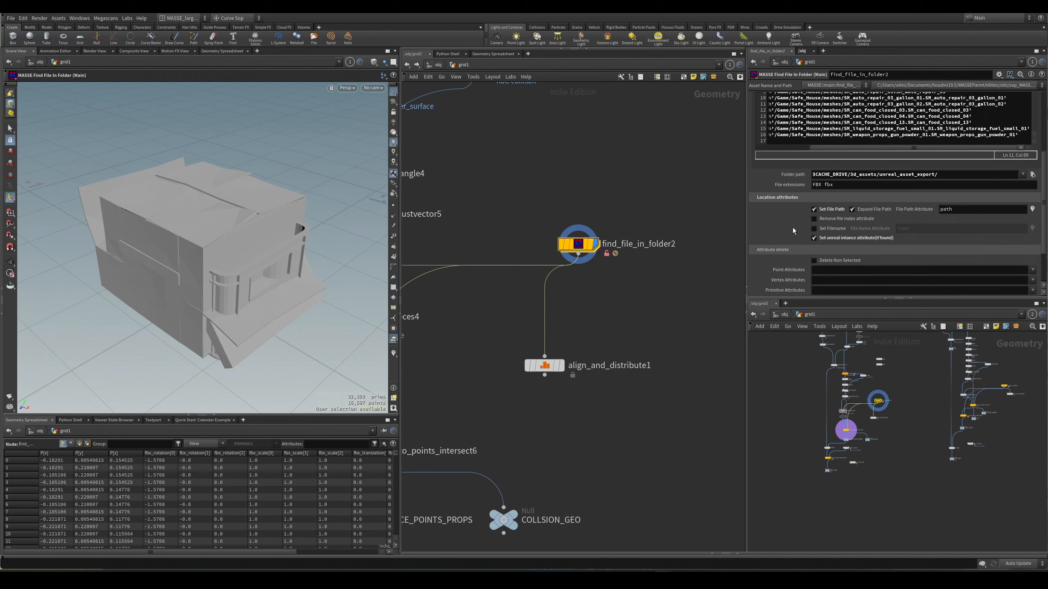
left_click(80, 444)
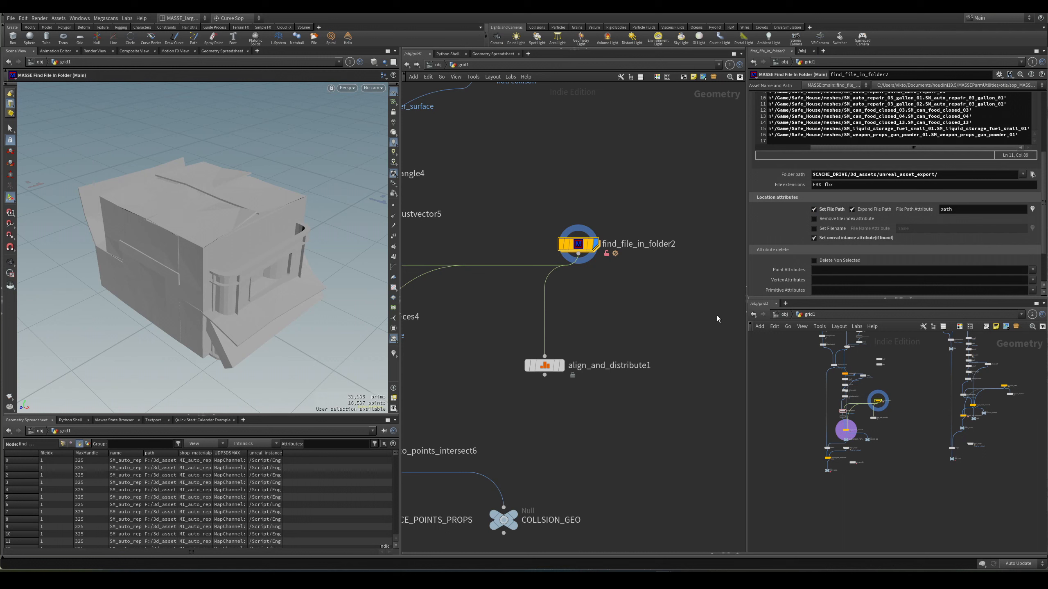
double_click(177, 453)
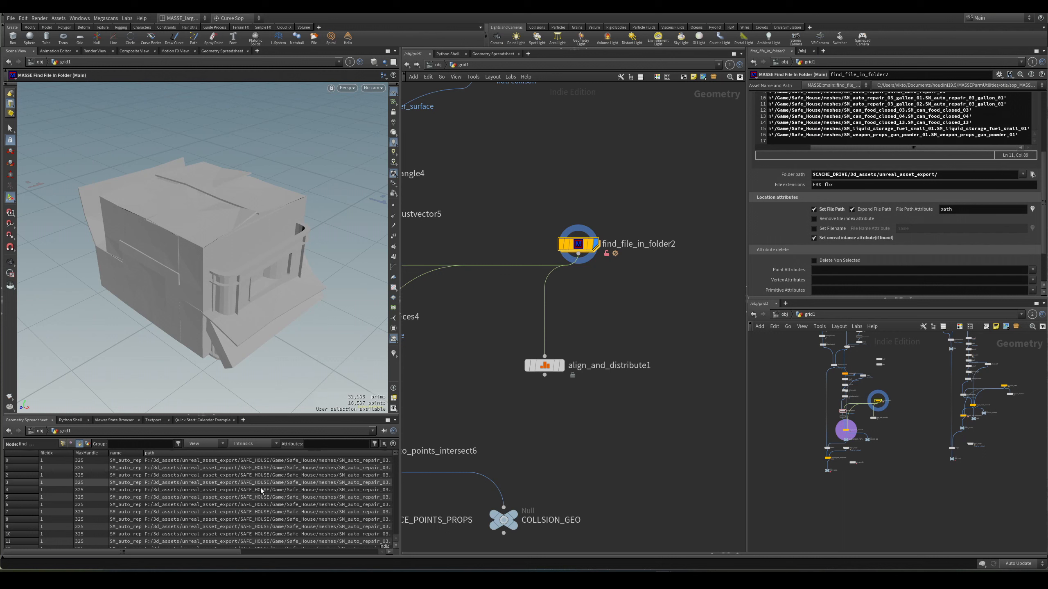
left_click_drag(196, 551, 219, 560)
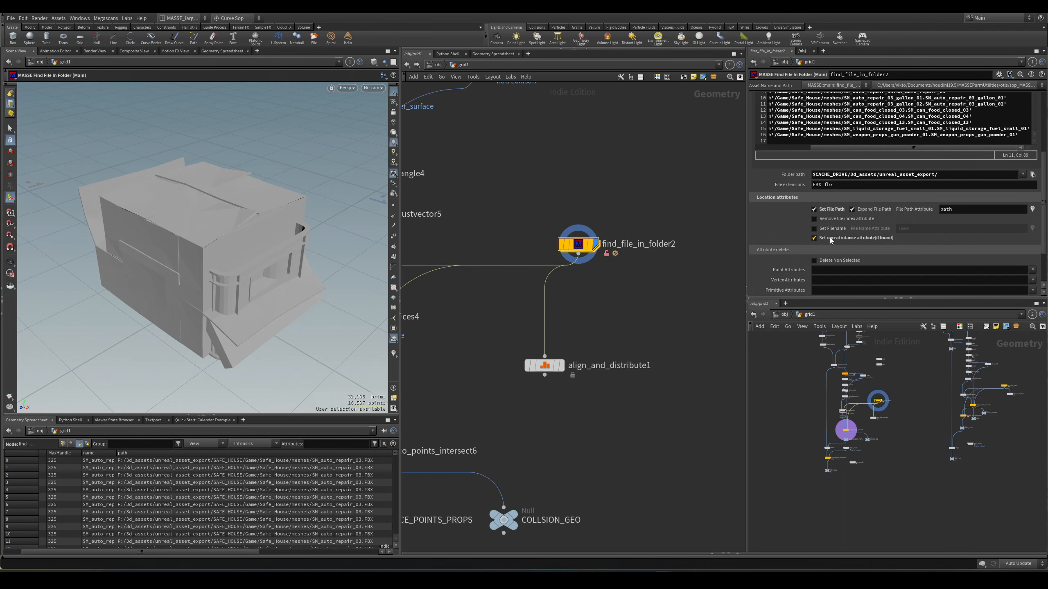
left_click(852, 209)
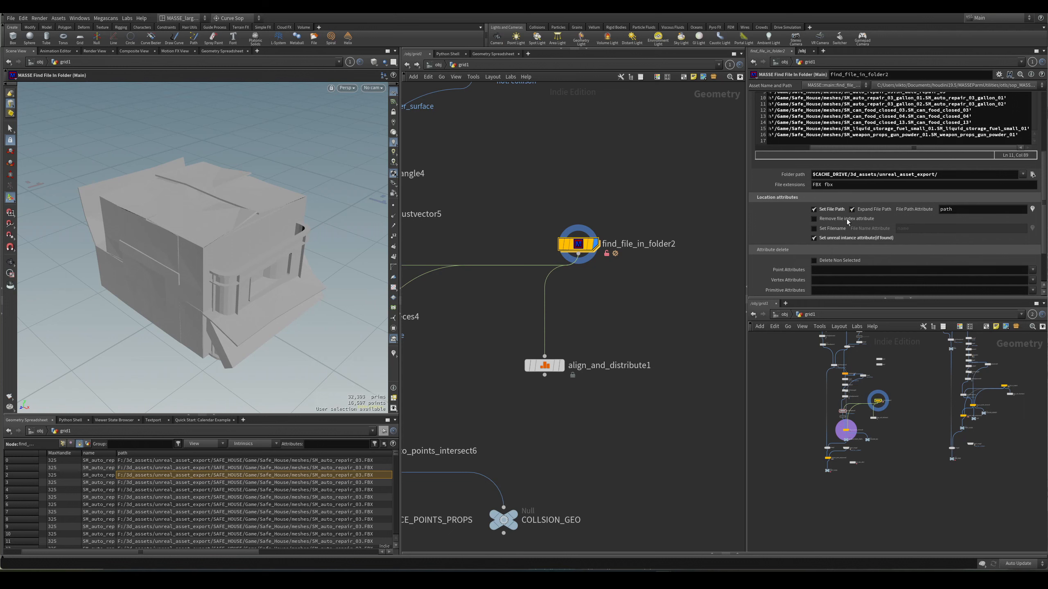
Step: Open the internal network of find_file_in_folder2 and examine its node chain up to the LOAD FROM POINT ATTRIBUTE network box
double_click(579, 245)
scroll(577, 288, "down", 4)
middle_click_drag(488, 226, 491, 291)
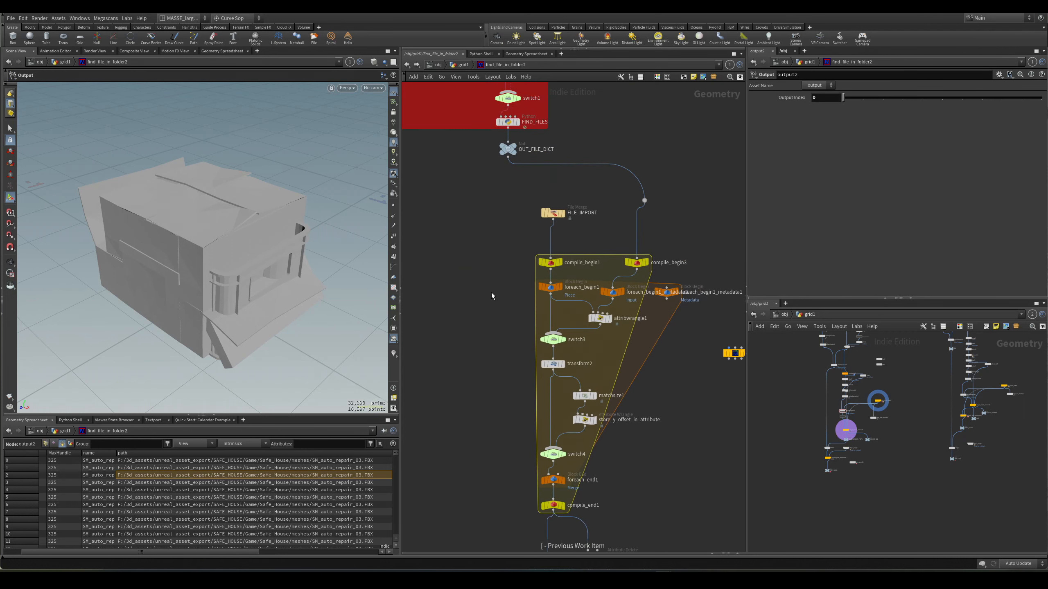
scroll(491, 192, "up", 3)
scroll(491, 191, "down", 4)
middle_click_drag(491, 191, 496, 329)
middle_click_drag(464, 235, 485, 352)
scroll(491, 282, "up", 3)
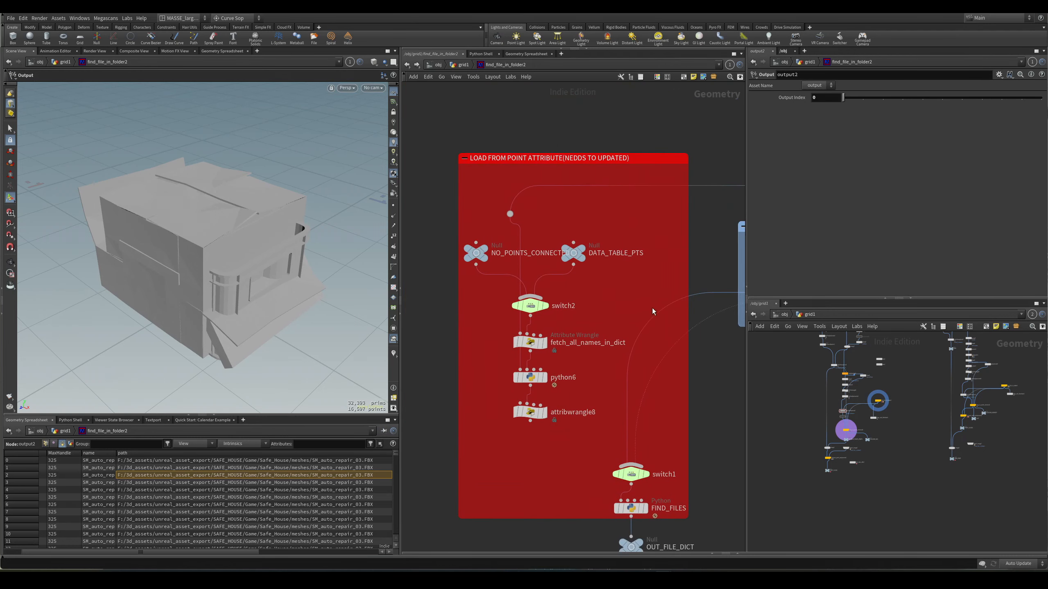
Step: Inspect the Python script of the FIND_FILES node
middle_click_drag(652, 312, 550, 345)
scroll(552, 305, "down", 3)
middle_click_drag(675, 340, 634, 313)
middle_click_drag(594, 405, 619, 382)
scroll(463, 484, "up", 3)
left_click(491, 388)
left_click_drag(1033, 113, 1016, 99)
scroll(970, 130, "up", 5)
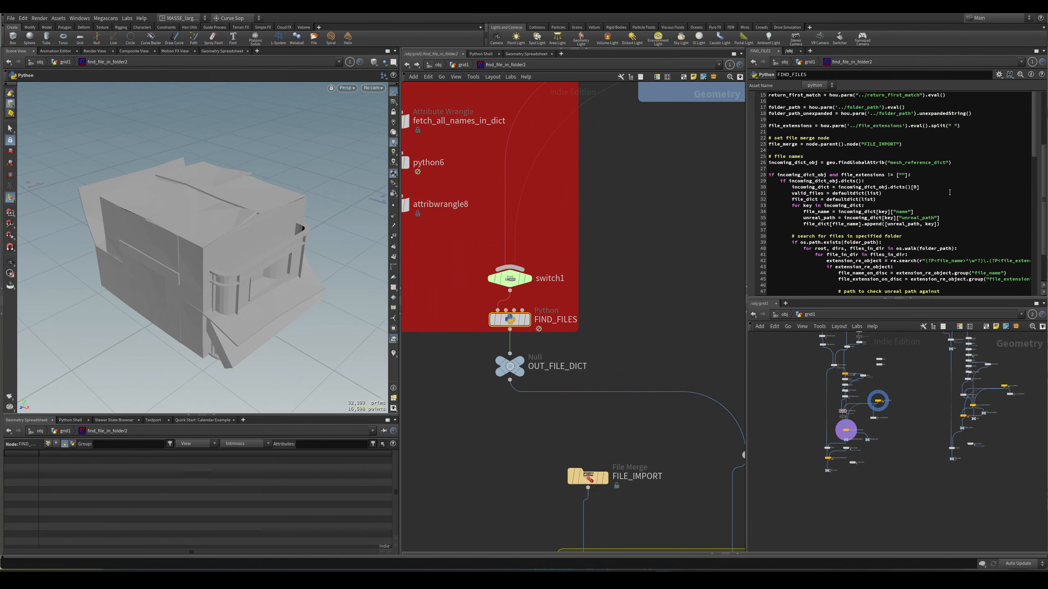
scroll(1035, 146, "down", 7)
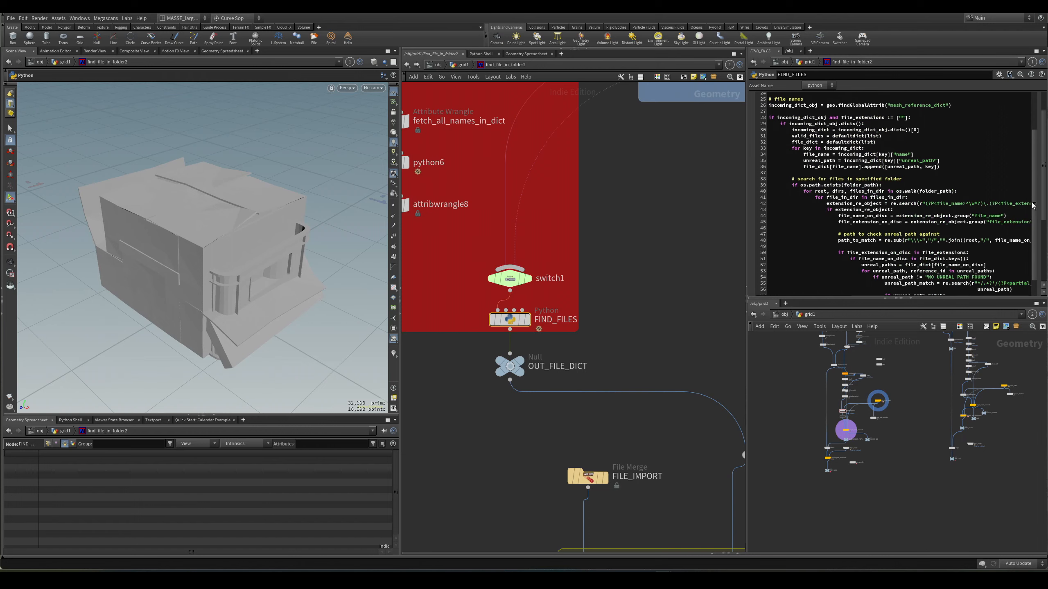
Step: Display the FILE_IMPORT File Merge node and review its list of files and range settings
middle_click_drag(596, 453, 598, 326)
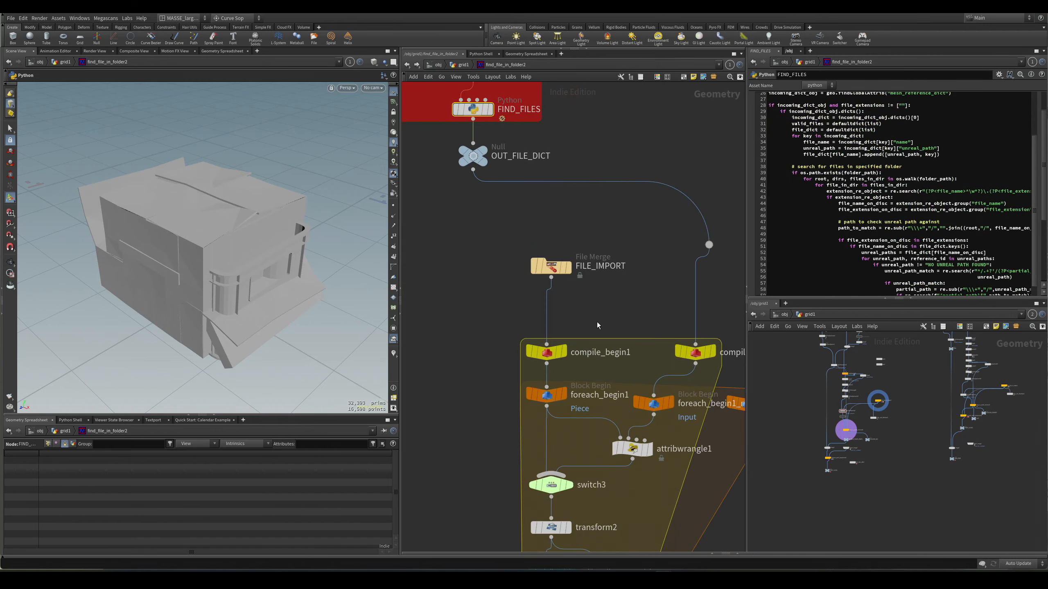
left_click(566, 267)
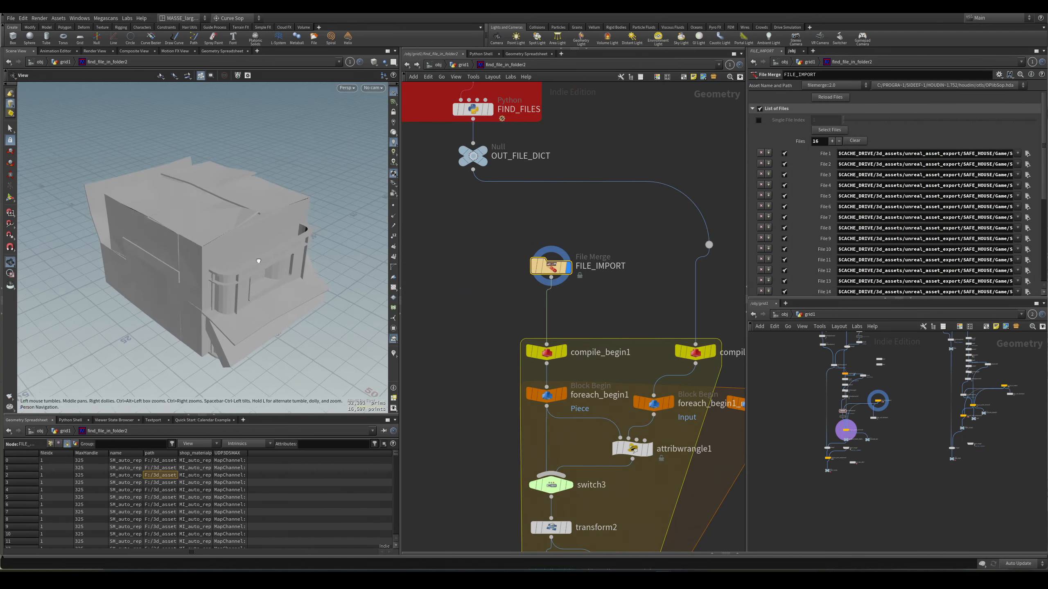
middle_click_drag(477, 348, 462, 222)
middle_click_drag(511, 302, 478, 287)
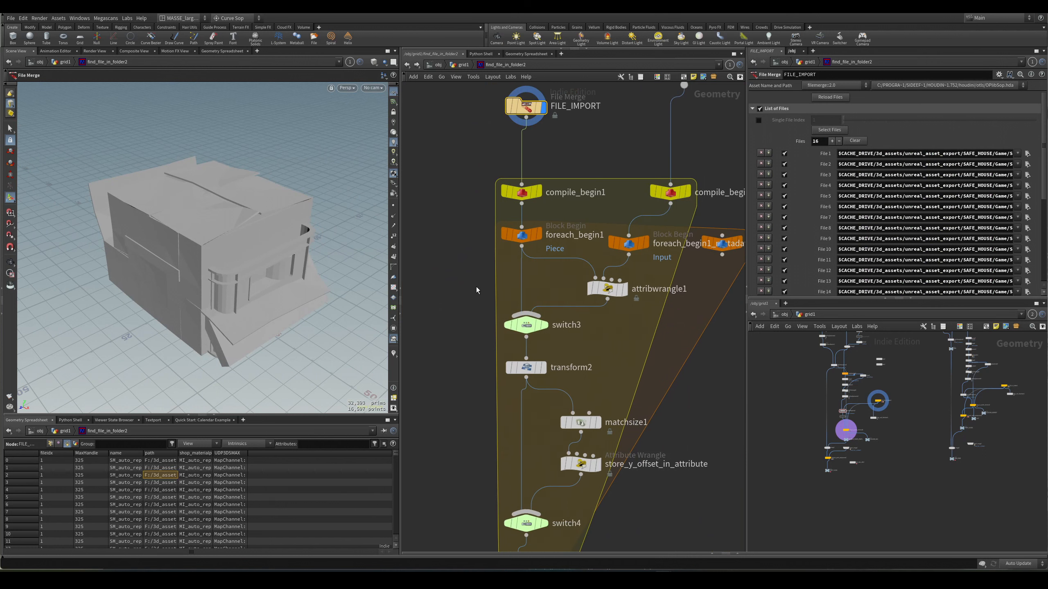
middle_click_drag(484, 152, 477, 174)
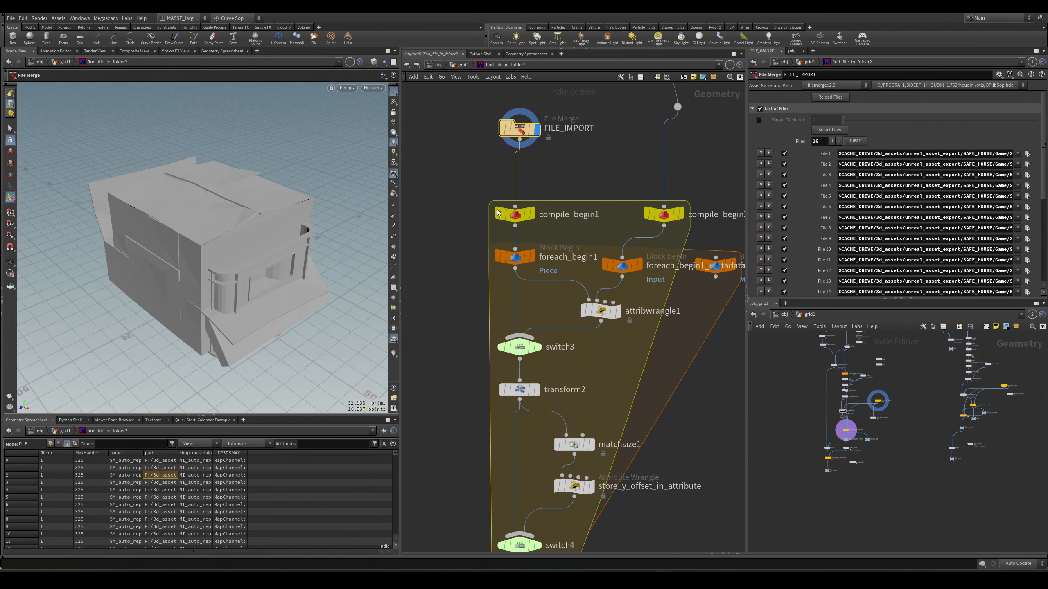
left_click_drag(1046, 128, 1043, 209)
Step: Inspect the compile_end1 node's output and return to the FILE_IMPORT node for comparison
middle_click_drag(458, 398, 501, 465)
left_click(566, 459)
scroll(498, 362, "down", 3)
scroll(550, 276, "up", 3)
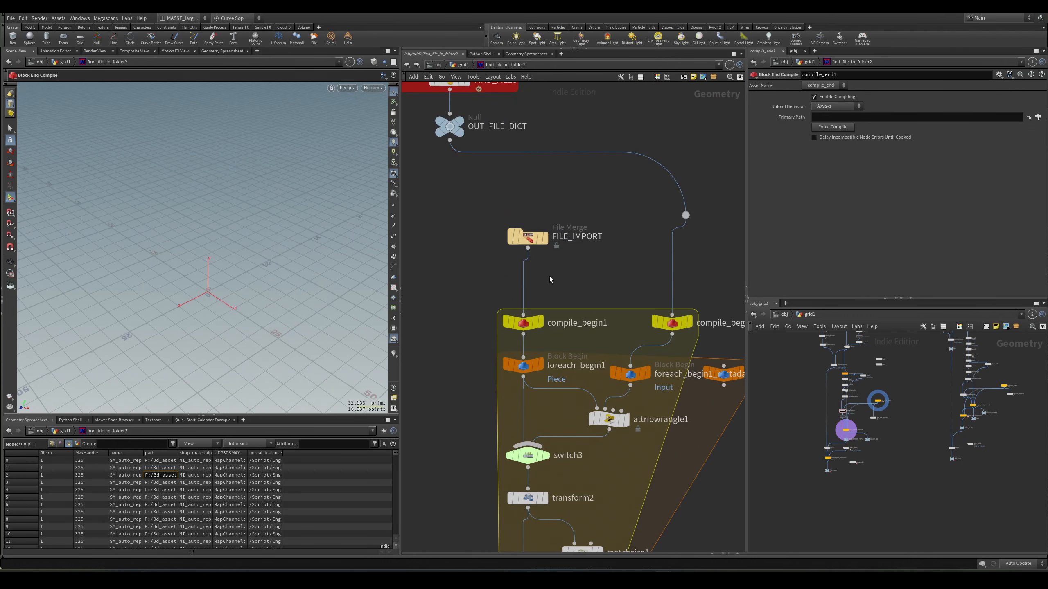
left_click(542, 238)
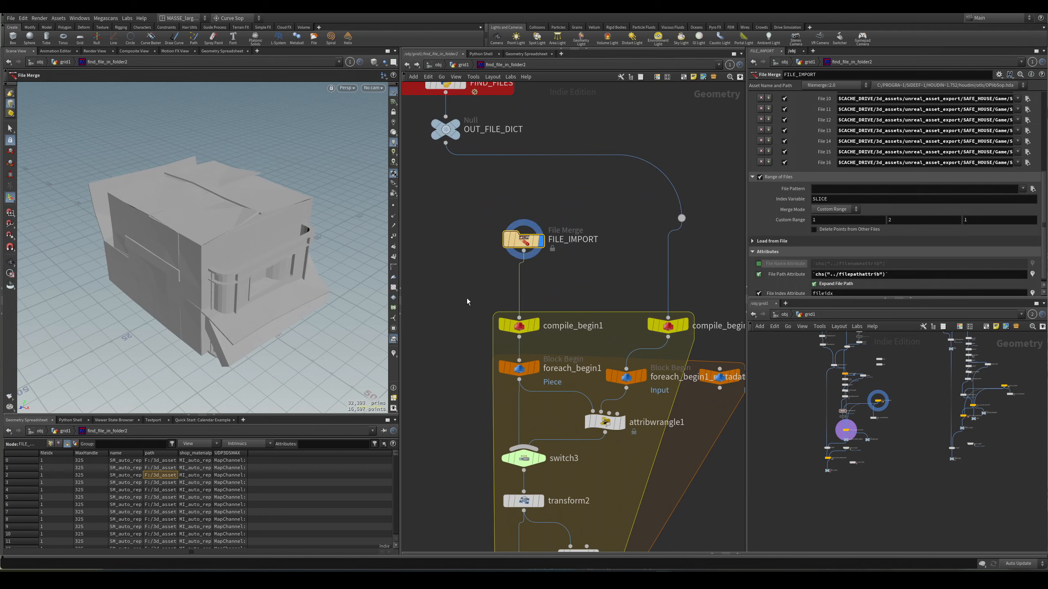
middle_click_drag(466, 298, 478, 284)
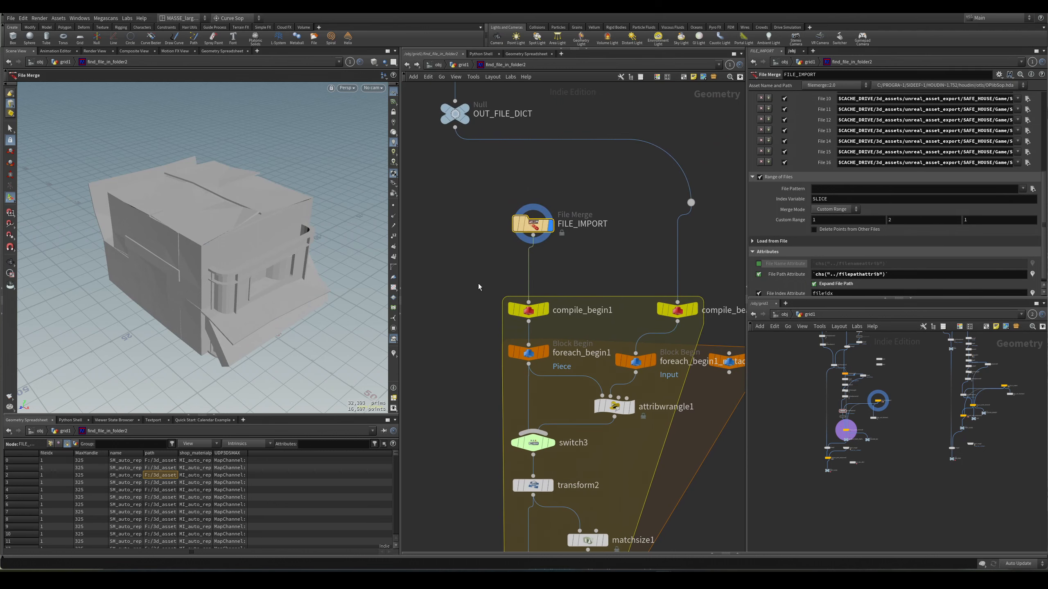
scroll(478, 284, "down", 3)
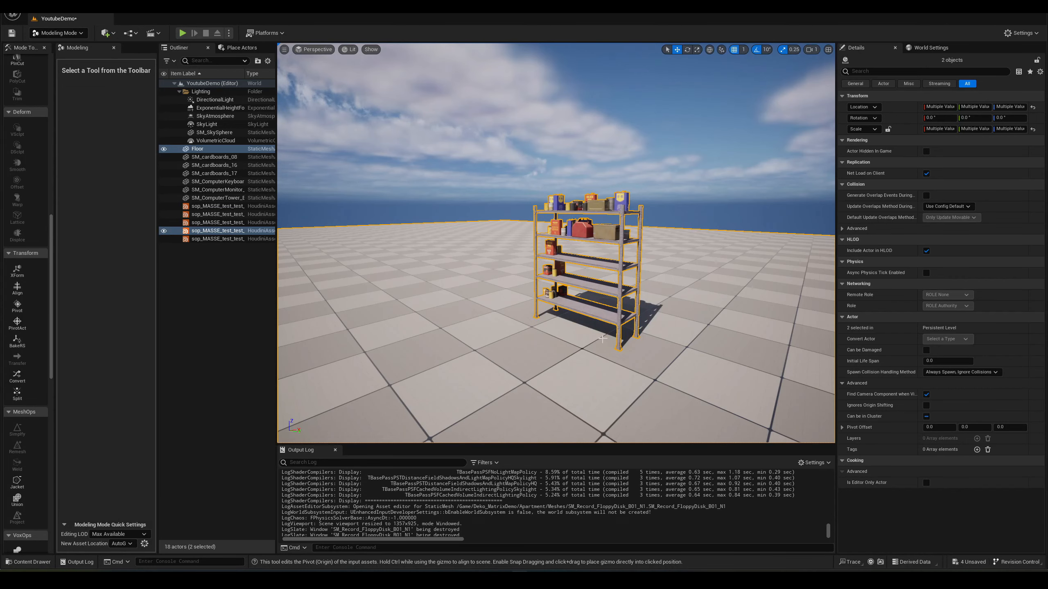
Step: Switch to the Unreal Editor and examine the stocked shelves in the level, selecting the nearest shelf asset
key("w")
right_click_drag(556, 243, 631, 260)
key("s")
left_click(522, 230)
right_click_drag(521, 230, 441, 248)
key("s")
right_click_drag(594, 252, 551, 259)
key("a")
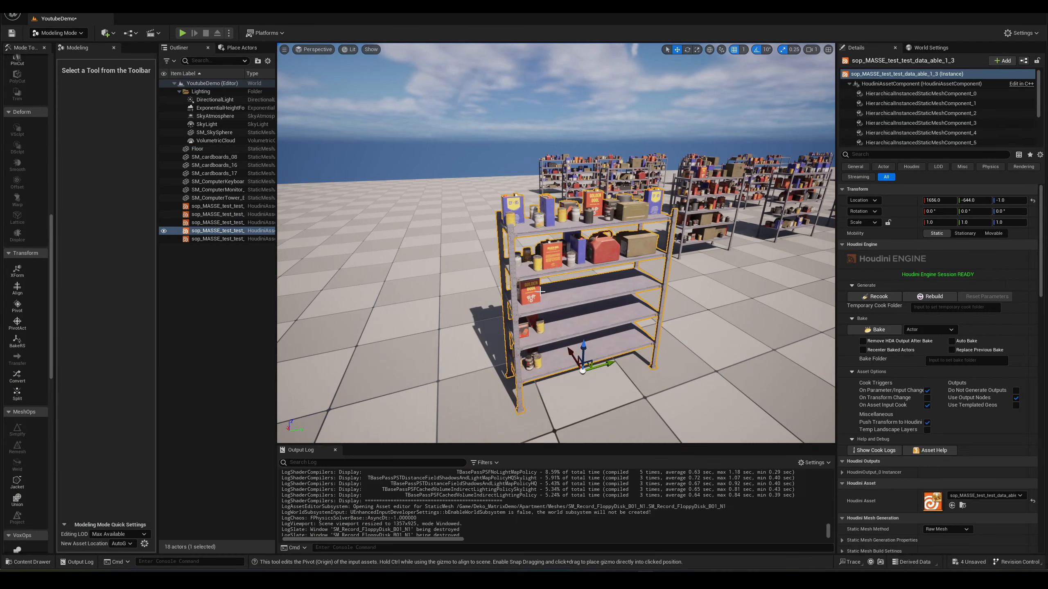
key("a")
mouse_move(577, 384)
right_mouse_down()
mouse_move(536, 386)
mouse_move(607, 384)
mouse_move(598, 343)
mouse_move(586, 421)
mouse_move(583, 372)
right_mouse_up()
key("w")
Step: Open the ST_ACTOR_References structure from the DataTables folder and inspect its unreal_instance Static Mesh variable
key("ctrl+space")
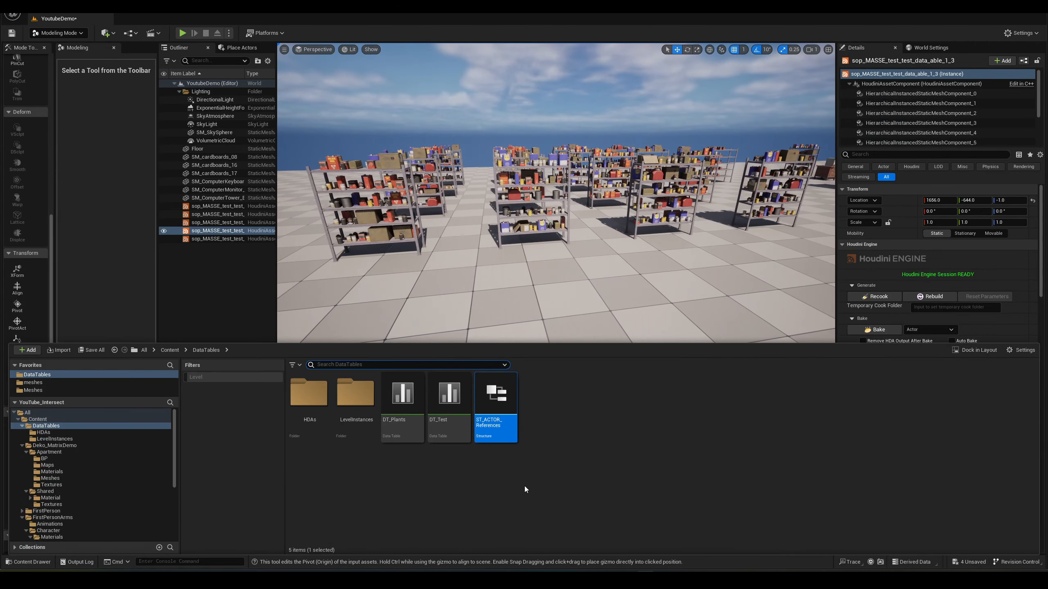
left_click(525, 490)
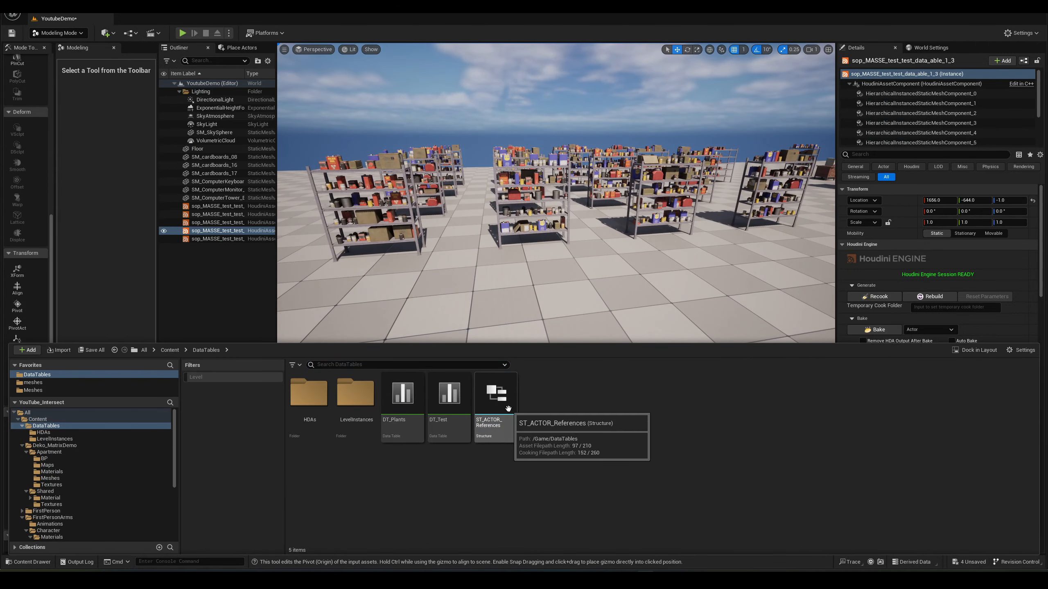
double_click(500, 417)
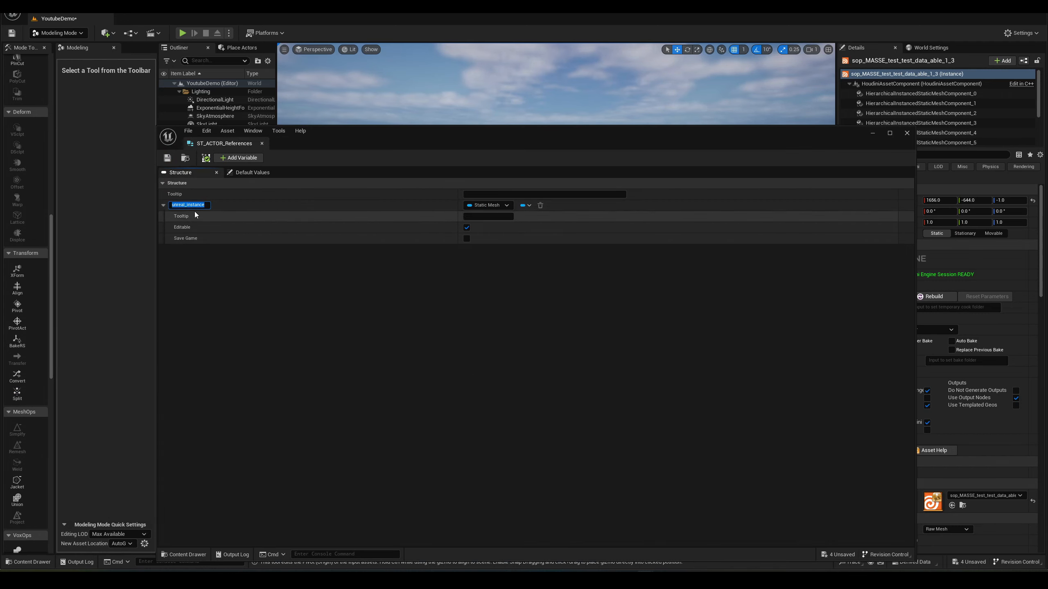
left_click_drag(349, 133, 403, 108)
Step: Open the DT_Plants data table and step through its plant rows, examining the mesh assigned to each
key("ctrl+space")
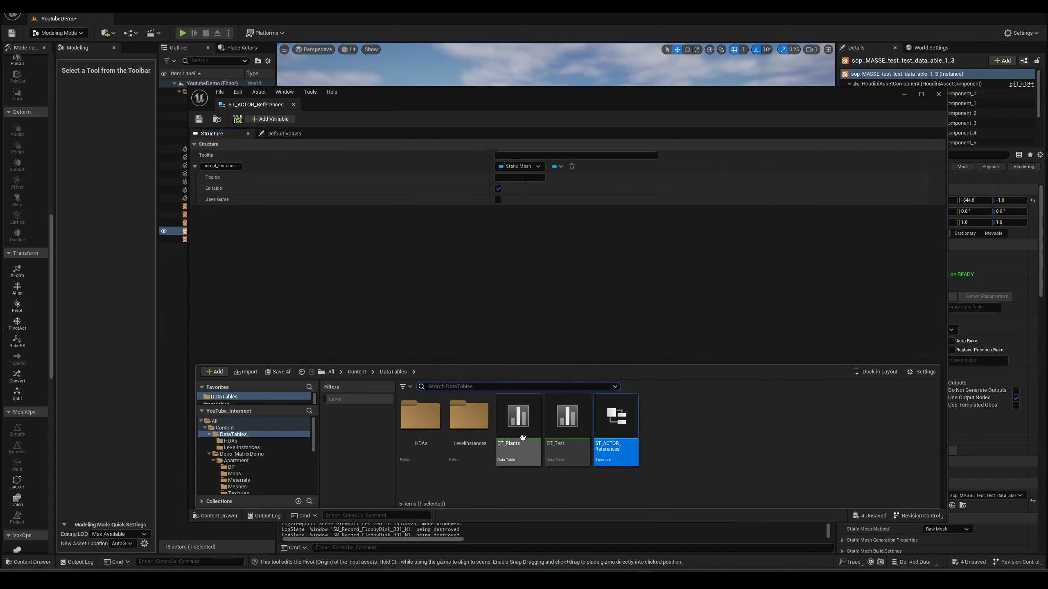
double_click(517, 426)
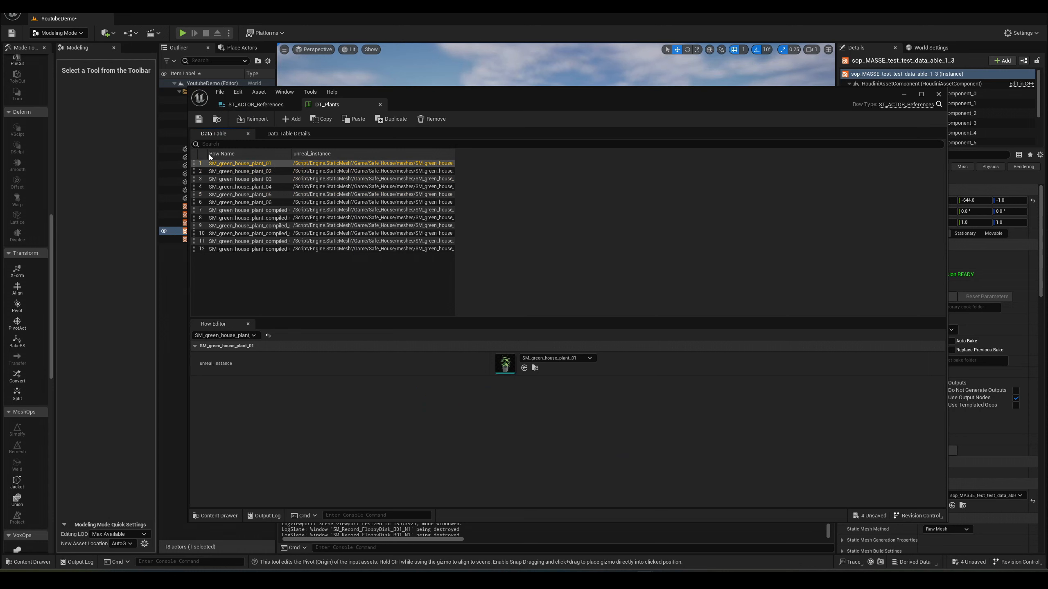
key("Down")
key("Down")
key("Down")
key("Down")
key("Down")
key("Down")
key("Down")
key("Down")
key("Down")
key("Down")
key("Down")
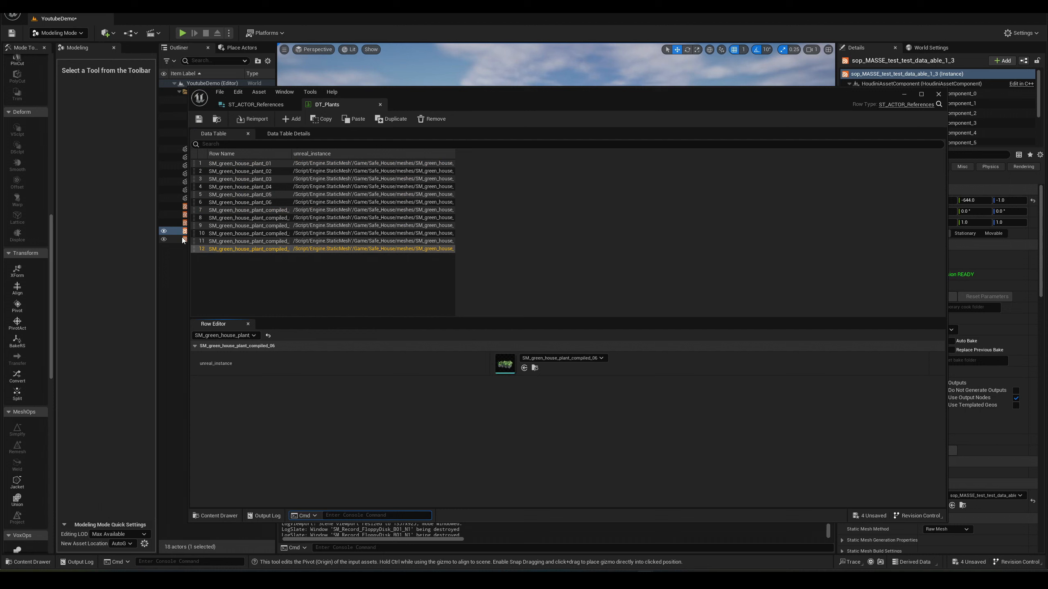
left_click(253, 202)
left_click(259, 249)
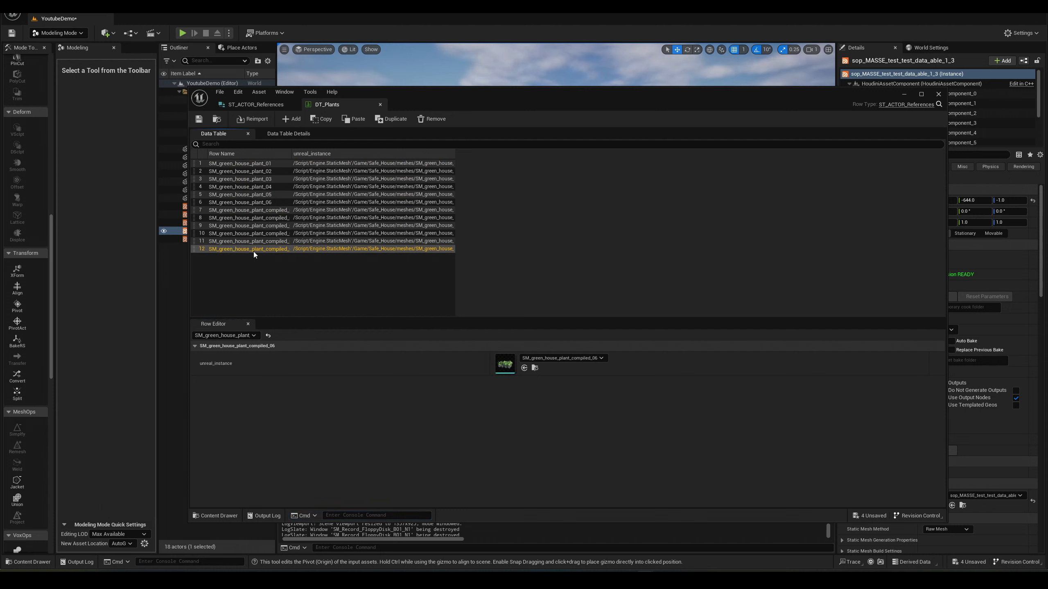
key("Up")
key("Up")
key("Up")
key("Up")
key("Up")
key("Up")
key("Up")
key("Up")
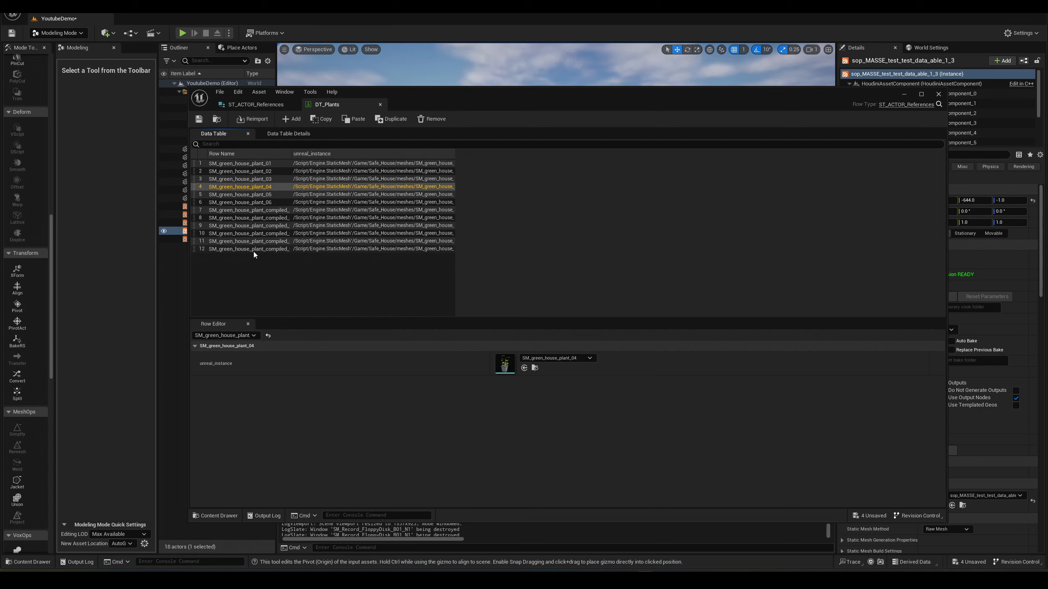
key("Up")
key("Up")
key("Up")
key("Down")
key("Down")
key("Down")
key("Down")
key("Down")
key("Down")
key("Down")
key("Down")
key("Down")
key("Down")
key("Down")
key("Up")
key("Up")
key("Up")
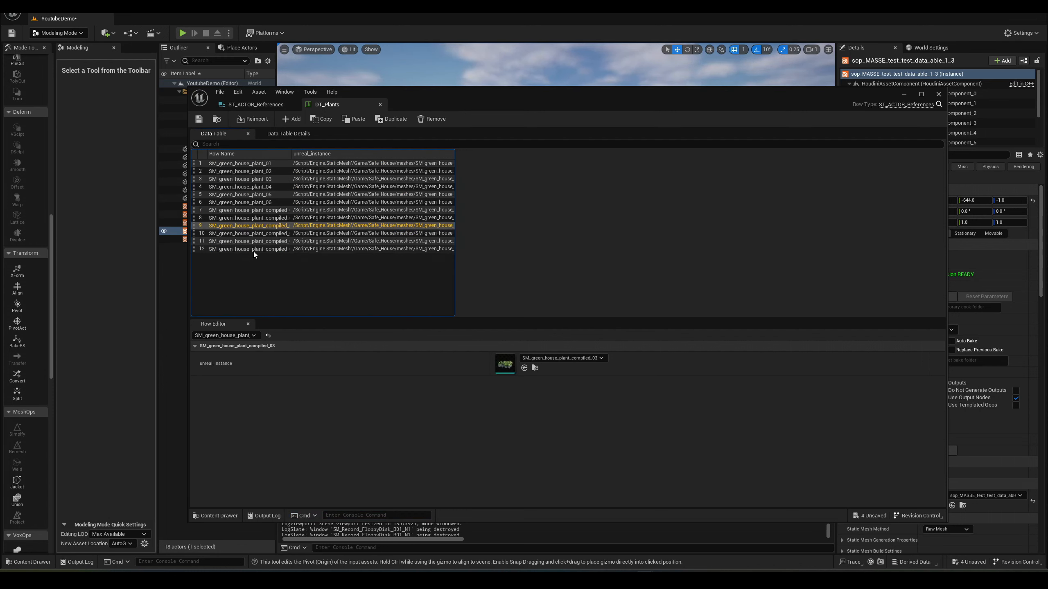
key("Up")
key("Up")
key("Up")
key("Up")
key("Up")
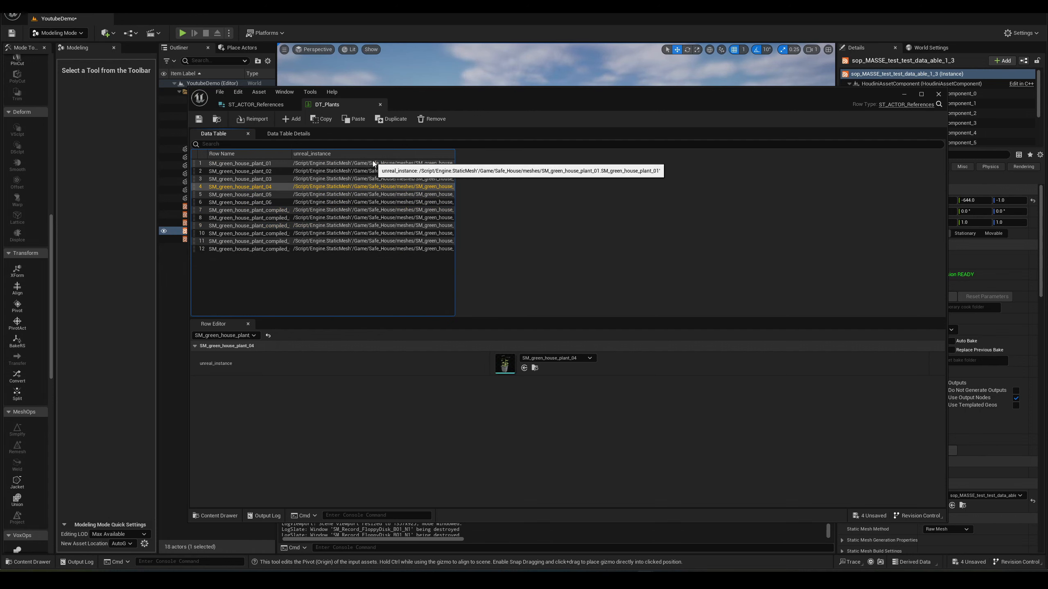
Step: Minimize the data table window and switch back to Houdini
left_click(904, 95)
left_click(578, 298)
key("ctrl+space")
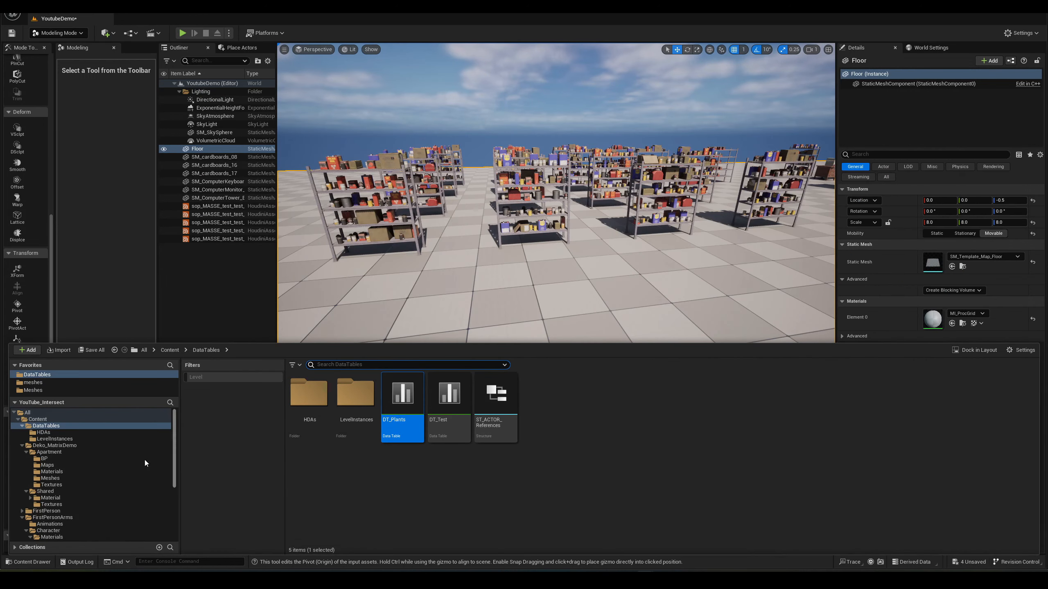
left_click(76, 562)
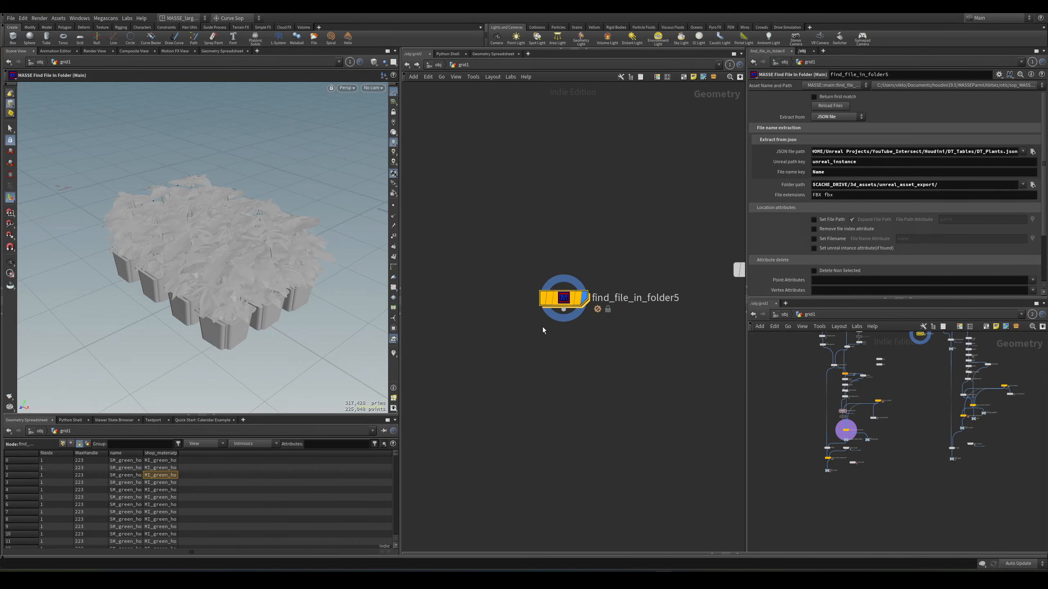
Step: Move find_file_in_folder5 up, add a new MASSE Find File In Folder (Main) node below it, and align the two nodes
left_click_drag(566, 298, 536, 207)
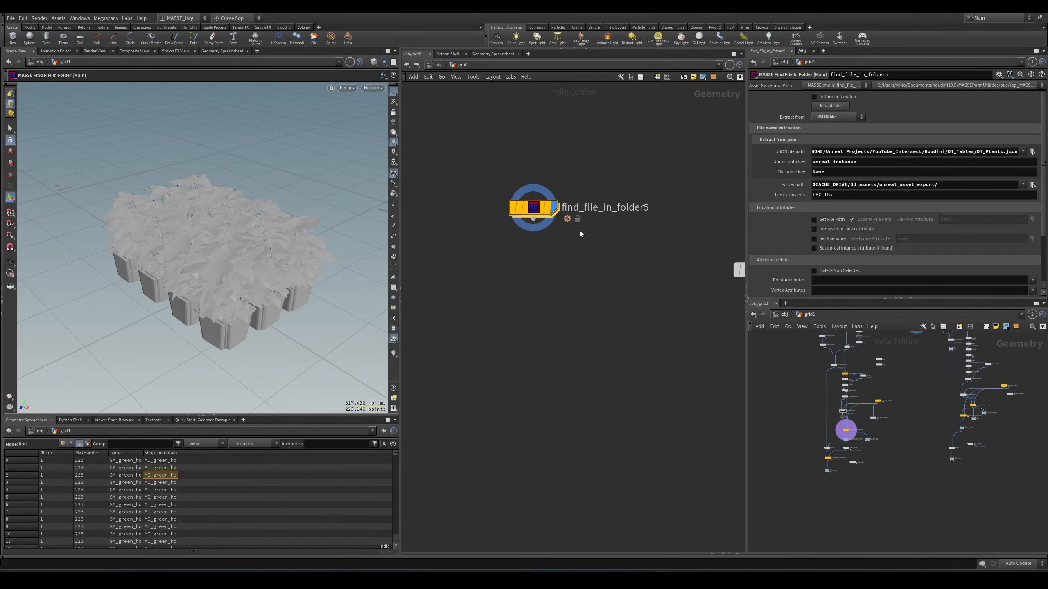
key("Tab")
type("fin")
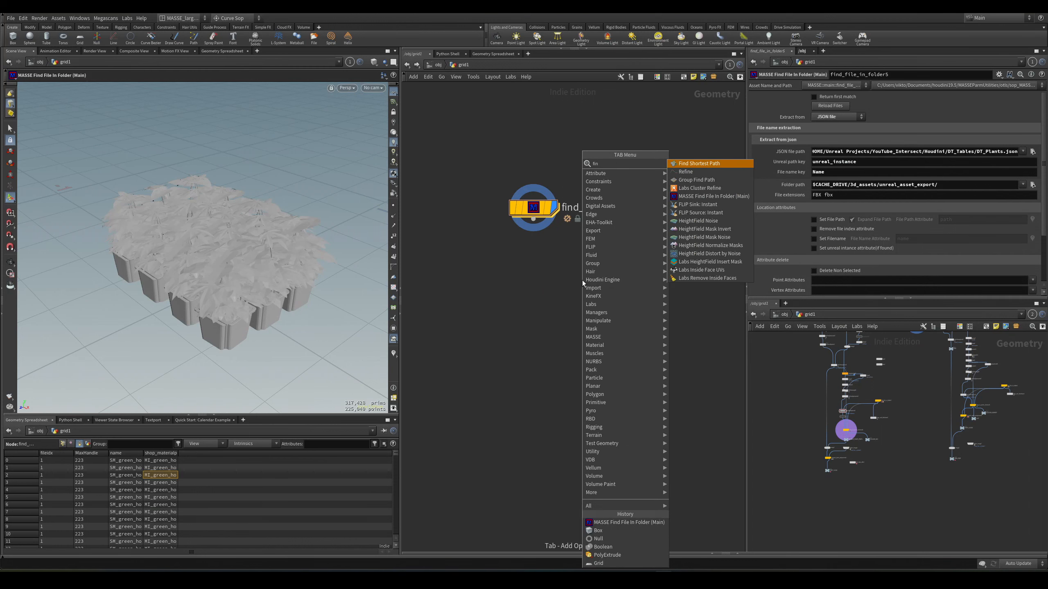
key("Down")
key("Down")
key("Down")
key("Down")
key("Return")
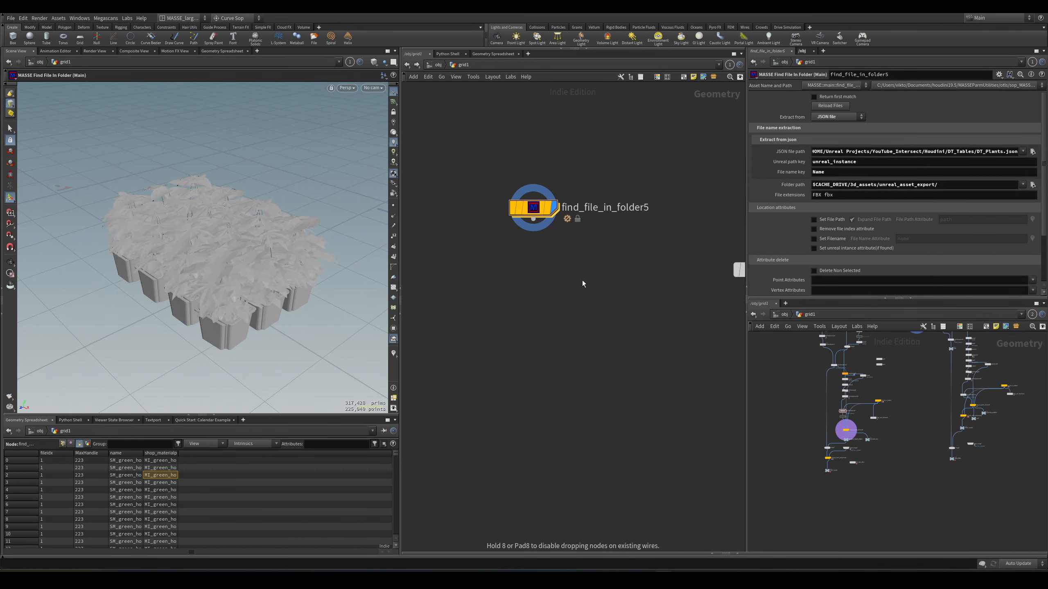
left_click(582, 281)
key("l")
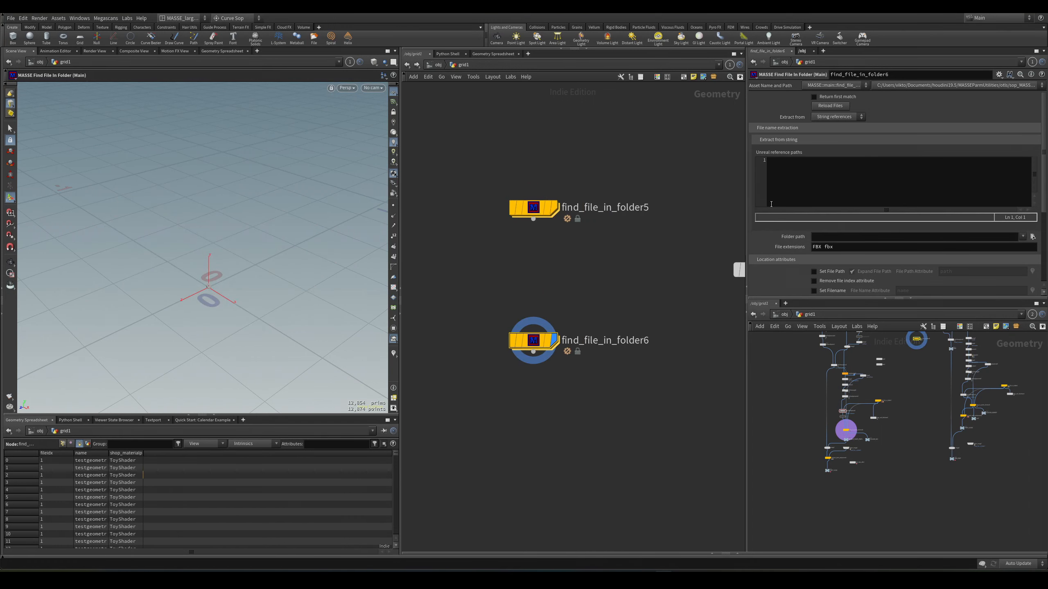
Step: Set find_file_in_folder6 to extract from a JSON file, using find_file_in_folder5's path $HOME/Unreal Projects/YouTube_Intersect/Houdini/DT_Tables/DT_Plants.json
left_click(832, 118)
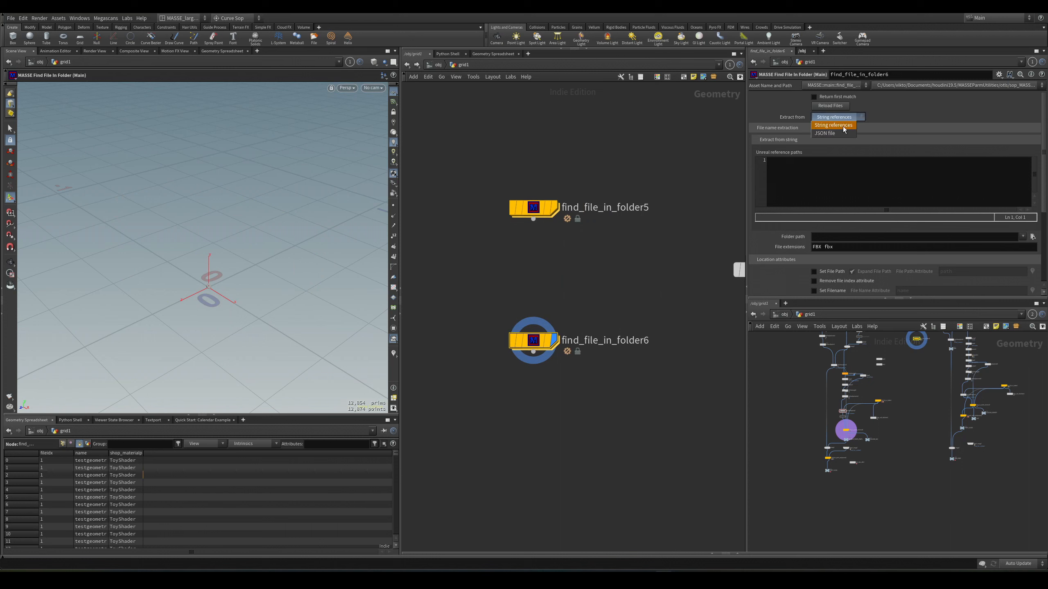
left_click(839, 129)
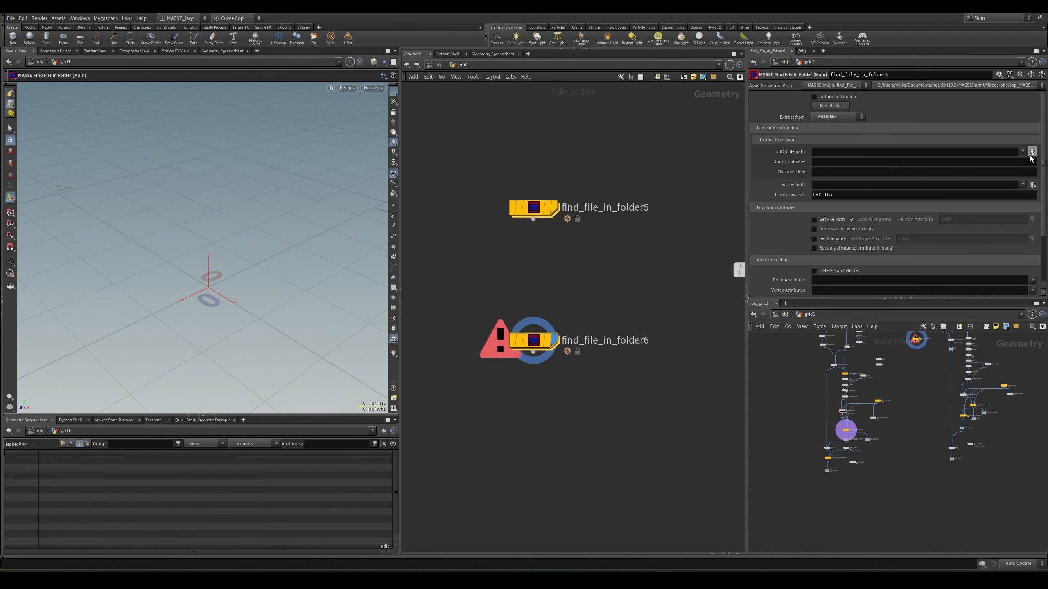
left_click(529, 209)
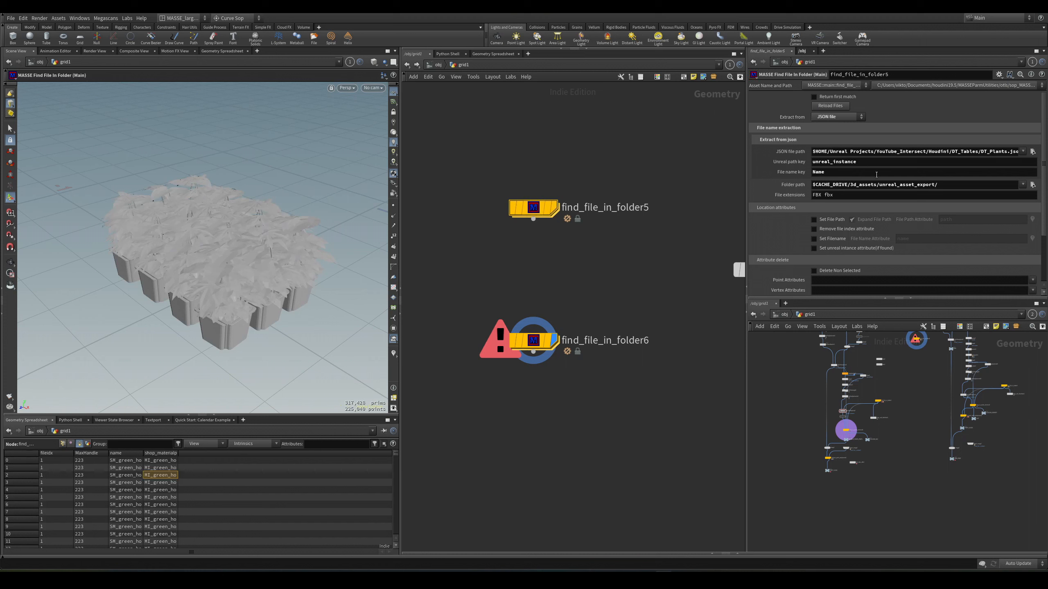
left_click(876, 152)
left_click(533, 340)
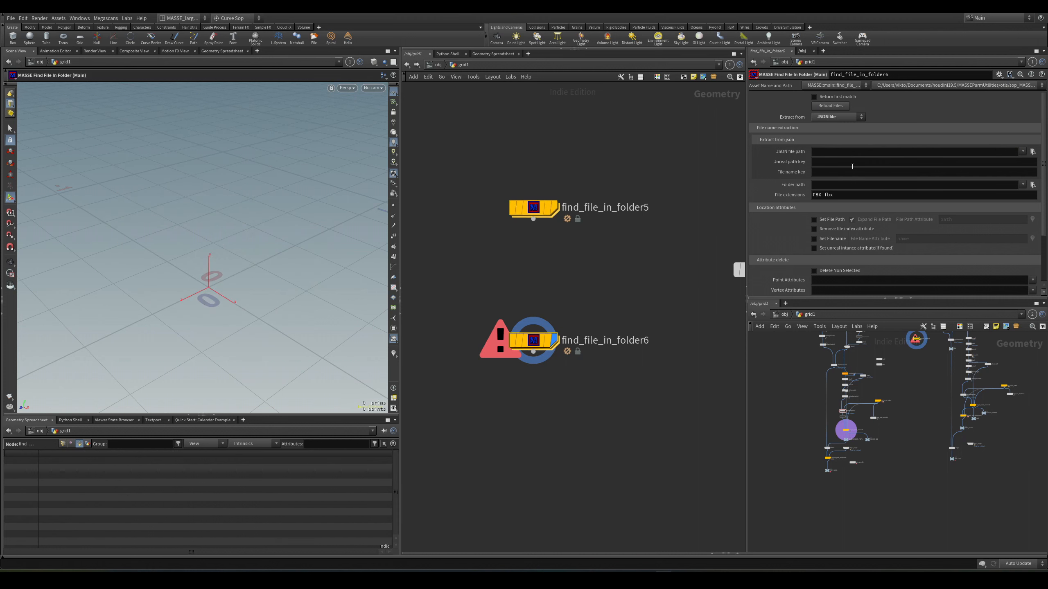
key("Return")
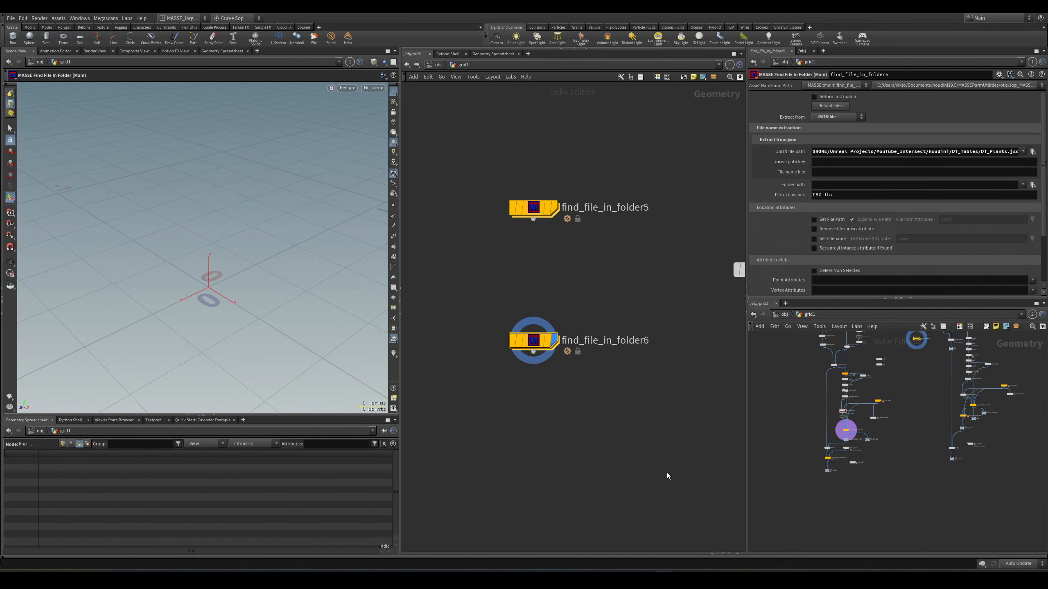
Step: Switch to Unreal Editor, open the DT_Plants data table and view the mesh in row 7, then minimize its window
mouse_move(645, 577)
left_click(613, 541)
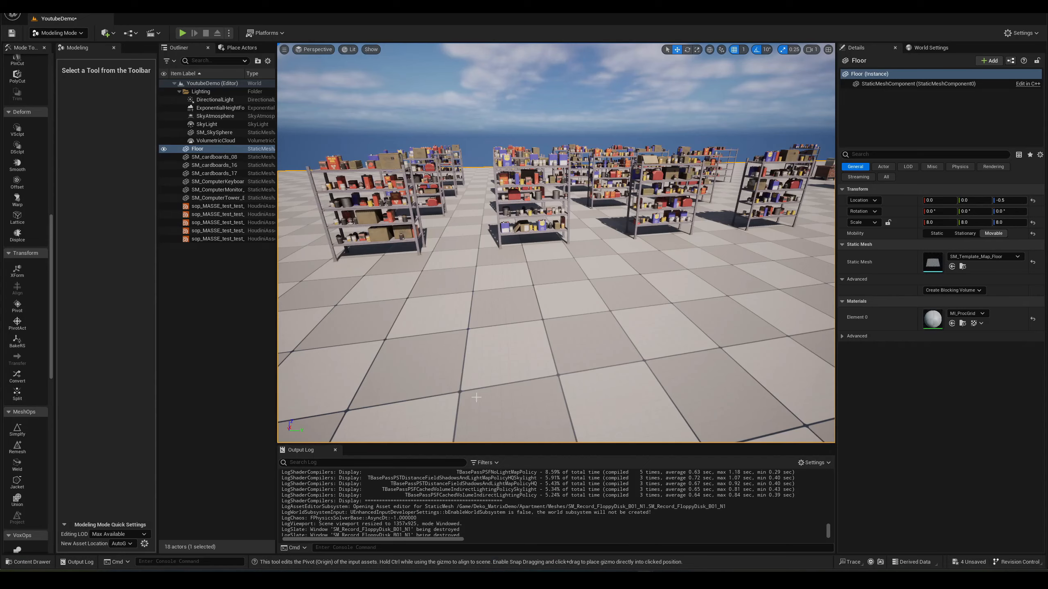
key("ctrl+space")
left_click(454, 410)
left_click(526, 416)
left_click(398, 410)
left_click(445, 406)
double_click(402, 396)
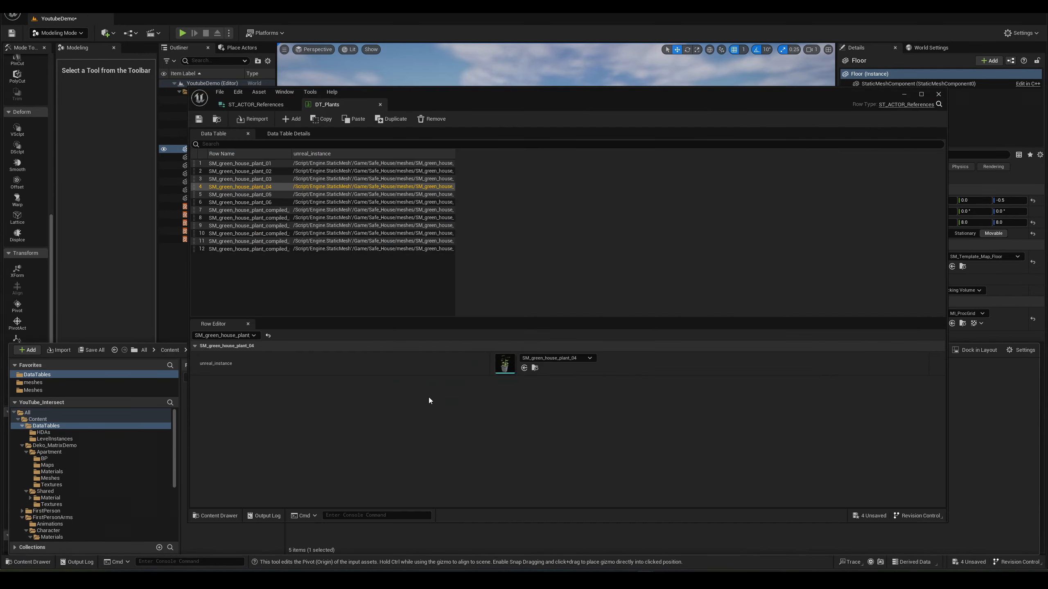
left_click(362, 213)
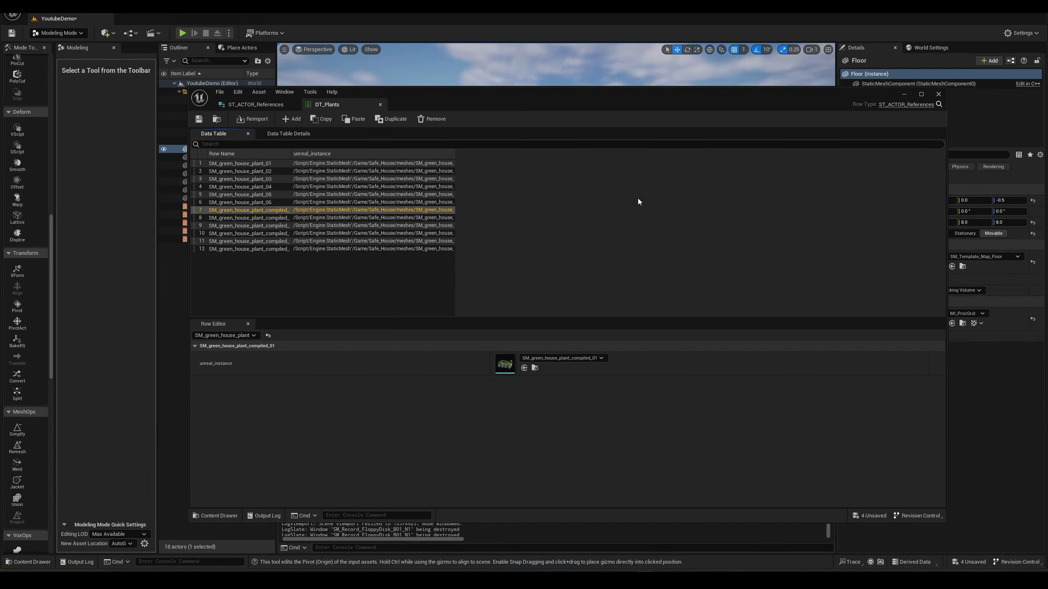
left_click(905, 95)
Step: Open the JSON export dialog for the DT_Plants data table, then cancel the export
key("ctrl+space")
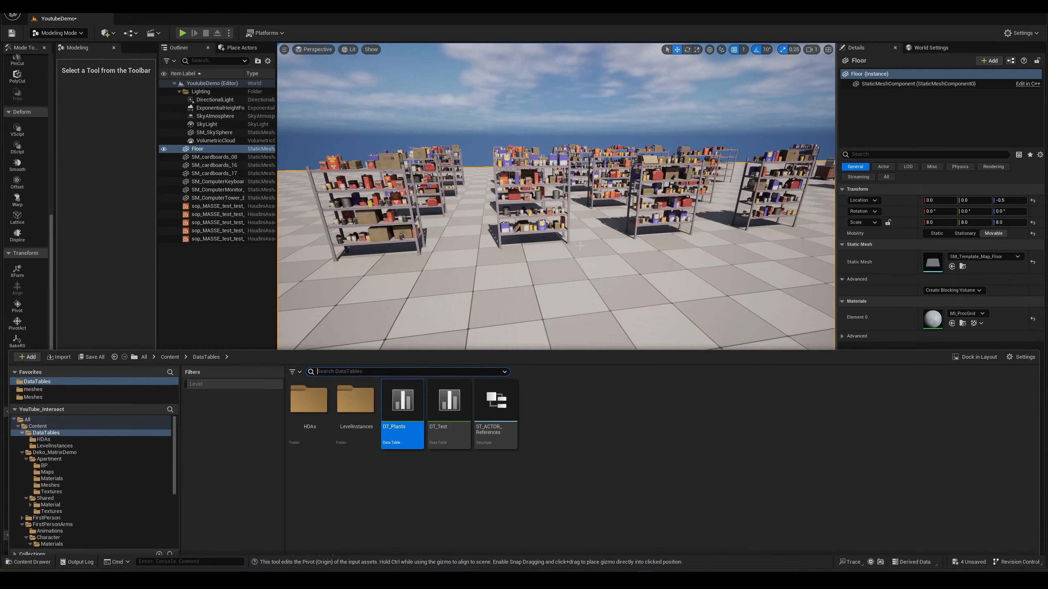
left_click(447, 396)
right_click(409, 409)
left_click(416, 461)
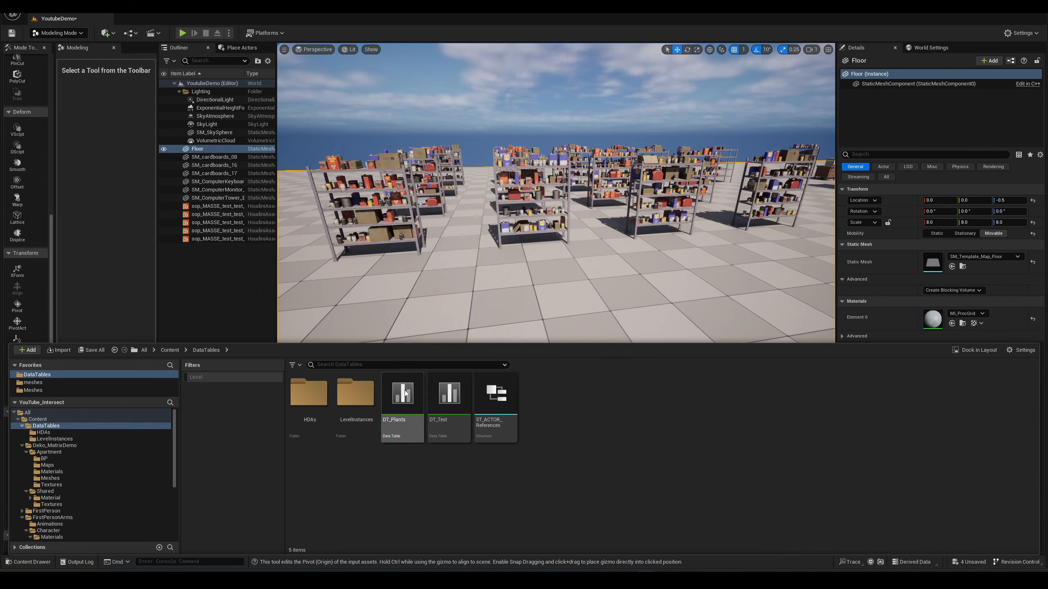
right_click(406, 400)
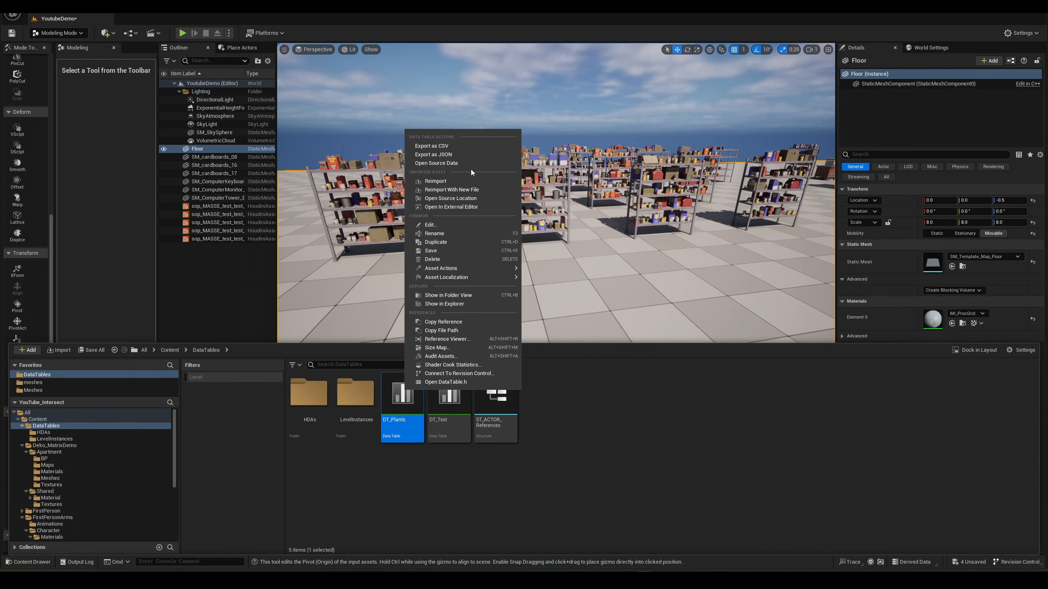
left_click(451, 155)
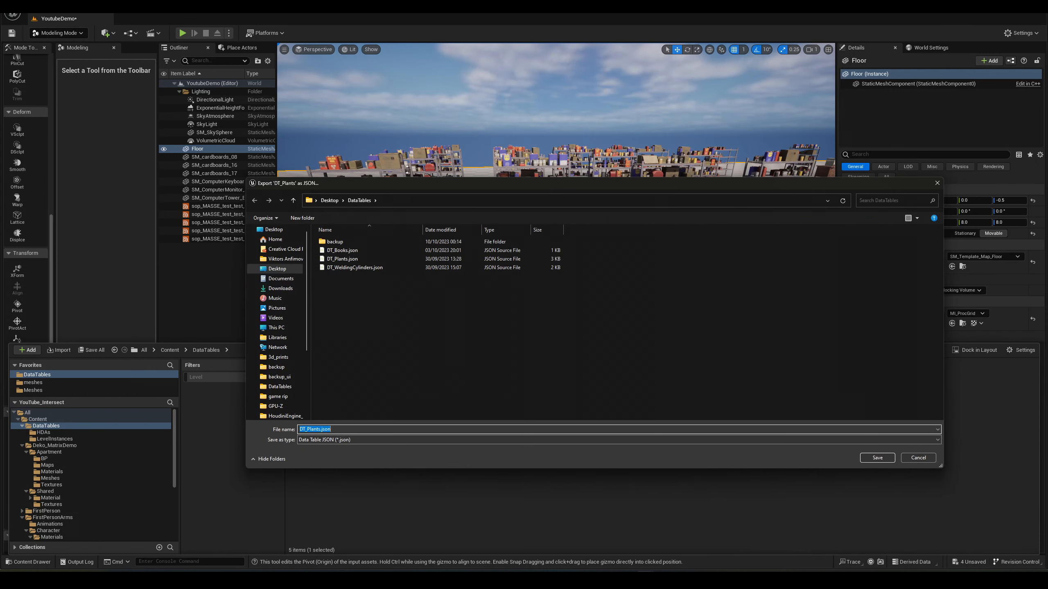
left_click(412, 296)
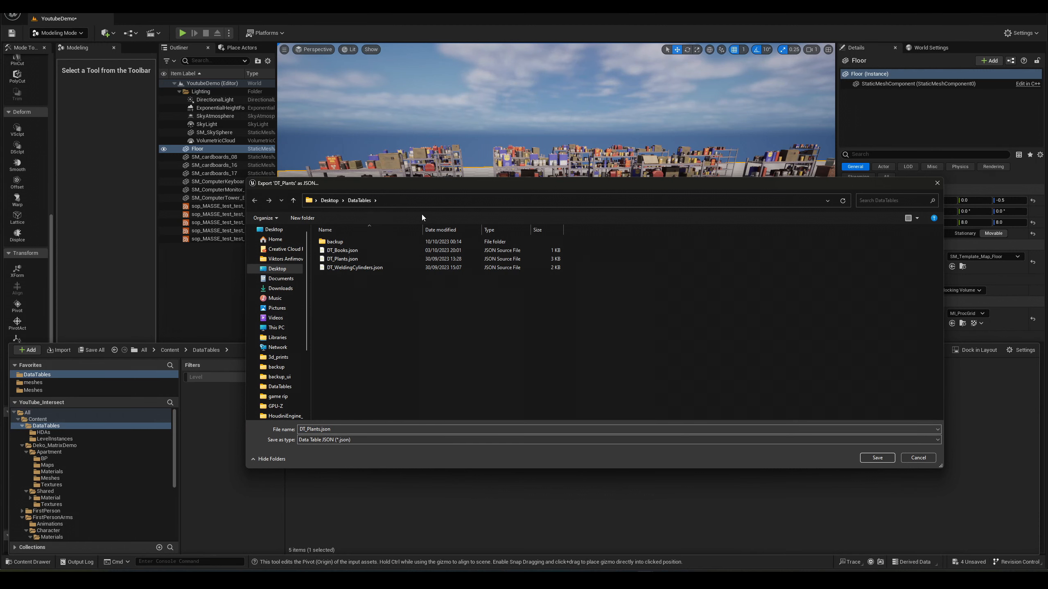
right_click(614, 227)
left_click(610, 237)
left_click(919, 457)
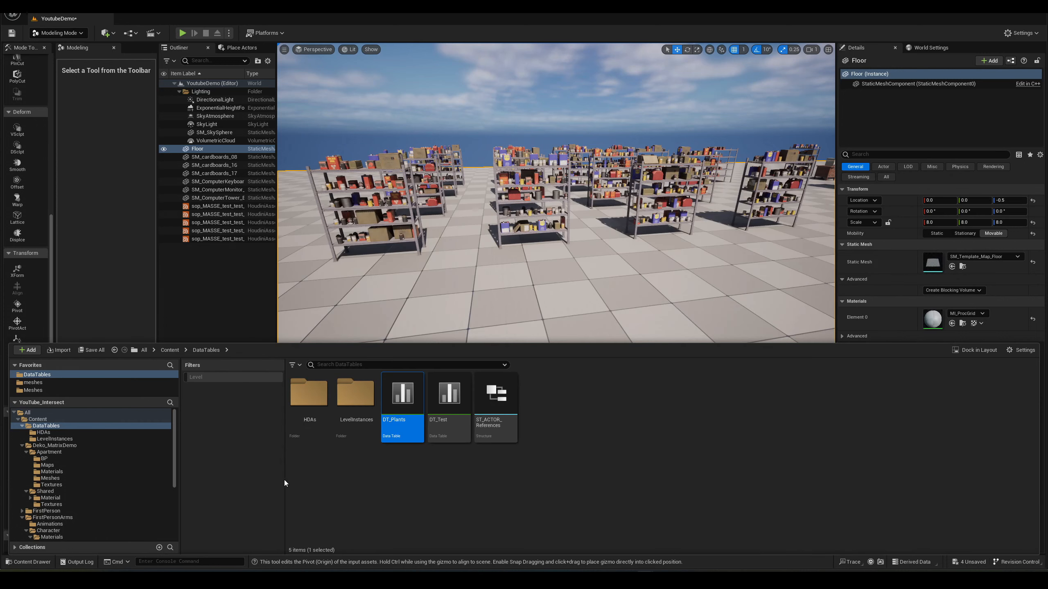
Step: Open DT_Plants.json from the YouTube_Intersect project's Houdini/DT_Tables folder in File Explorer
mouse_move(216, 572)
left_click(218, 541)
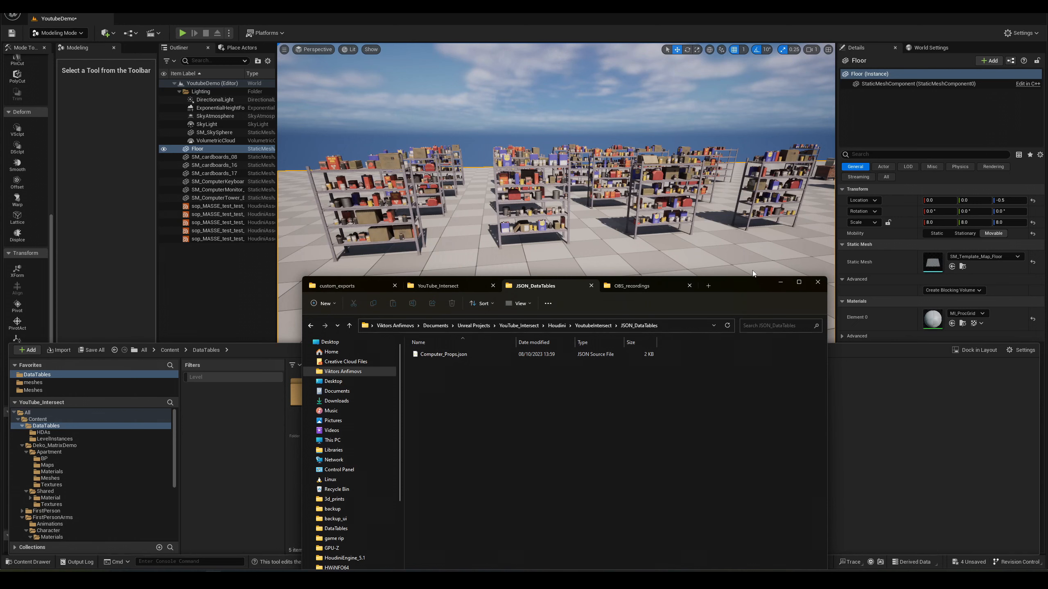
left_click_drag(740, 284, 760, 226)
left_click(471, 228)
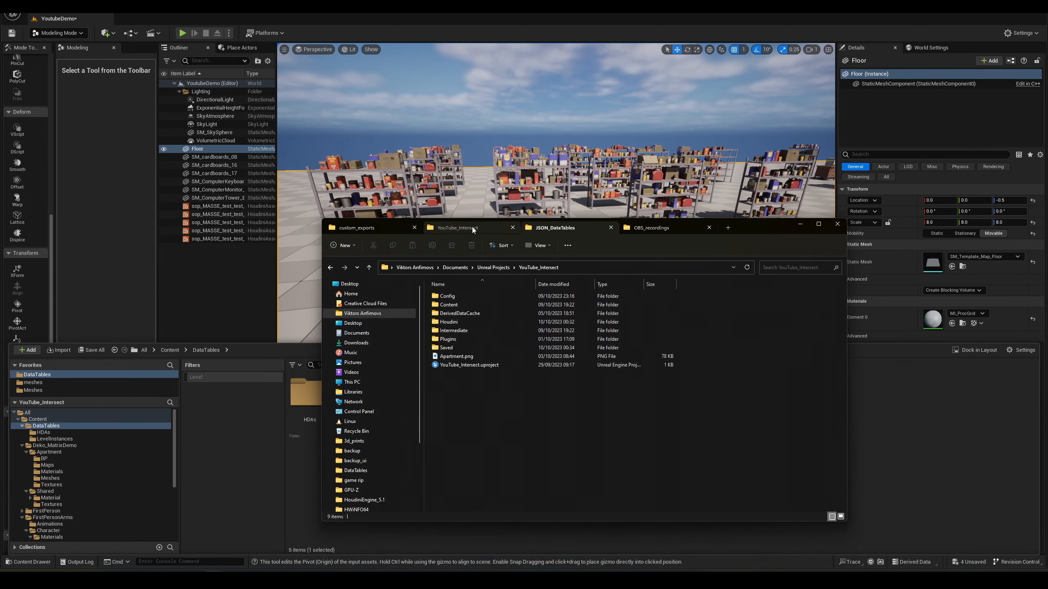
double_click(495, 323)
double_click(478, 296)
double_click(488, 297)
left_click_drag(545, 272, 610, 117)
Step: Examine the Name and unreal_instance keys of the plant entries in DT_Plants.json, then minimize the code editor
left_click(730, 370)
double_click(290, 205)
double_click(295, 216)
double_click(290, 206)
left_click(301, 227)
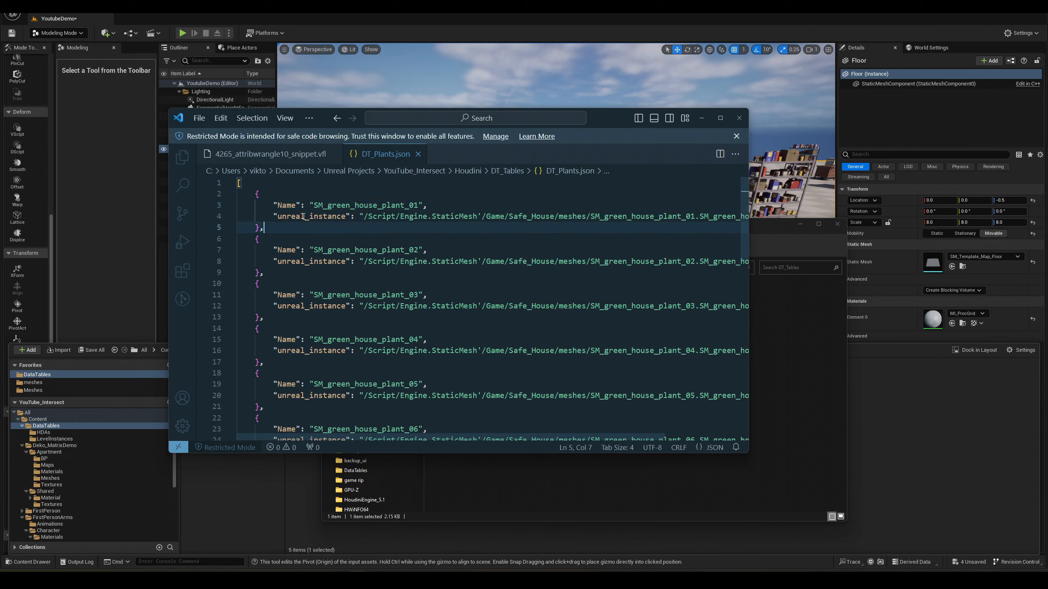
left_click(286, 206)
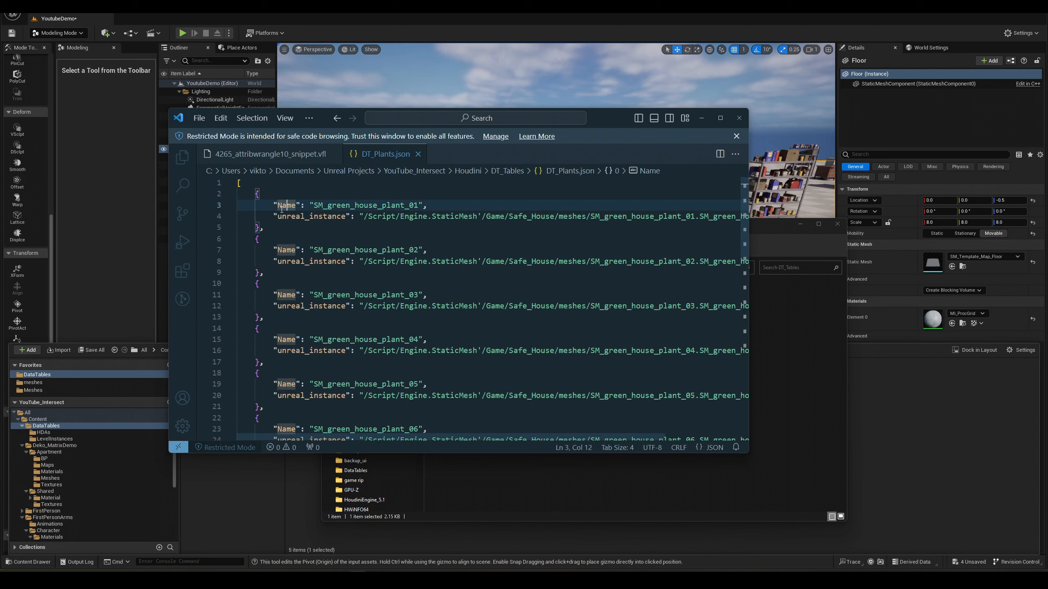
left_click(355, 205)
left_click_drag(411, 439, 557, 438)
left_click(610, 242)
double_click(667, 216)
left_click(305, 262)
key("Down")
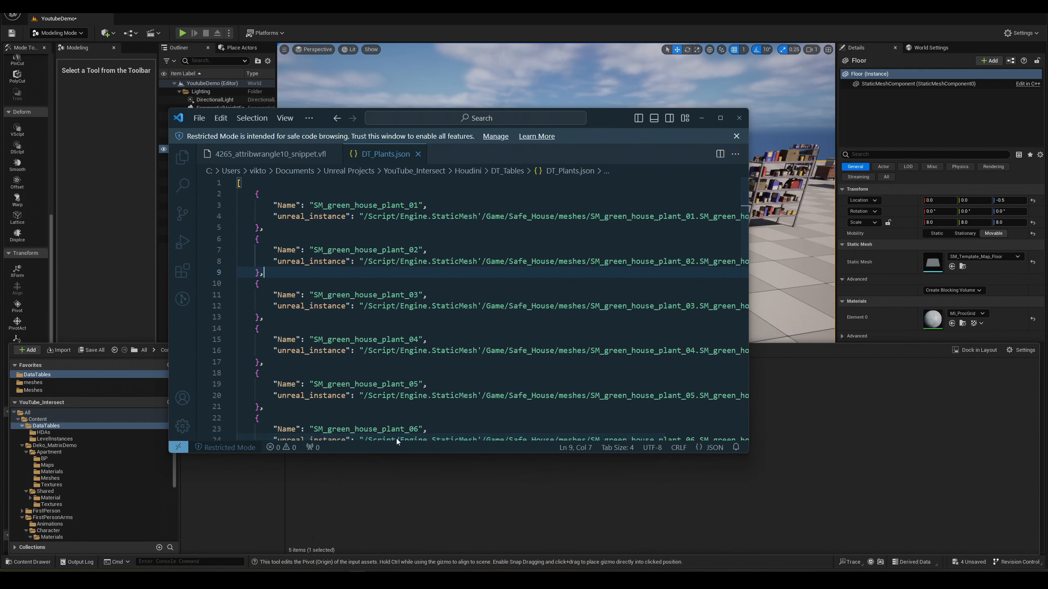
mouse_move(397, 441)
left_mouse_down()
mouse_move(501, 444)
mouse_move(388, 430)
left_mouse_up()
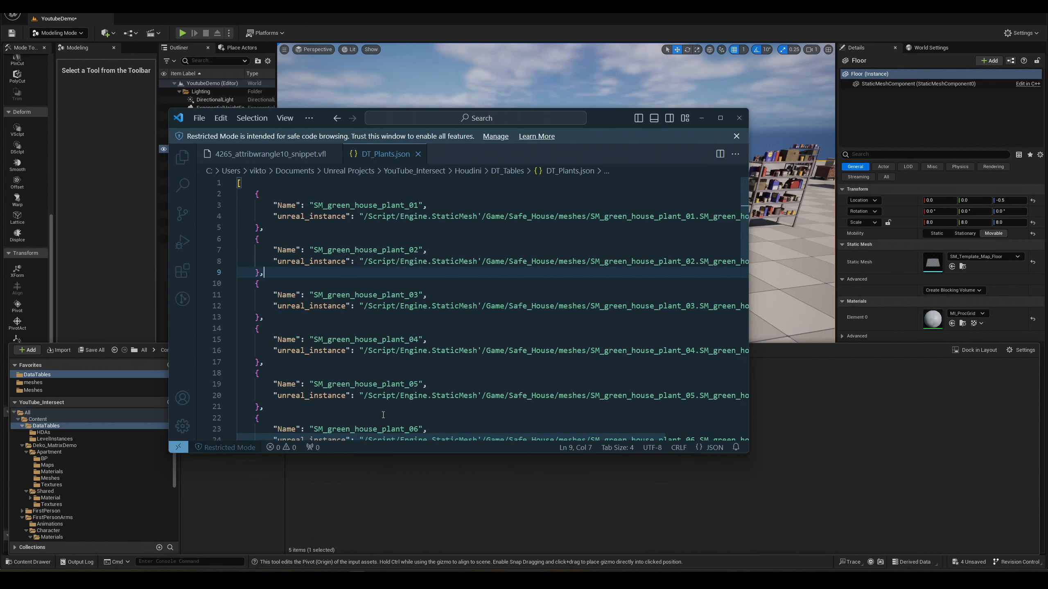
scroll(391, 396, "down", 7)
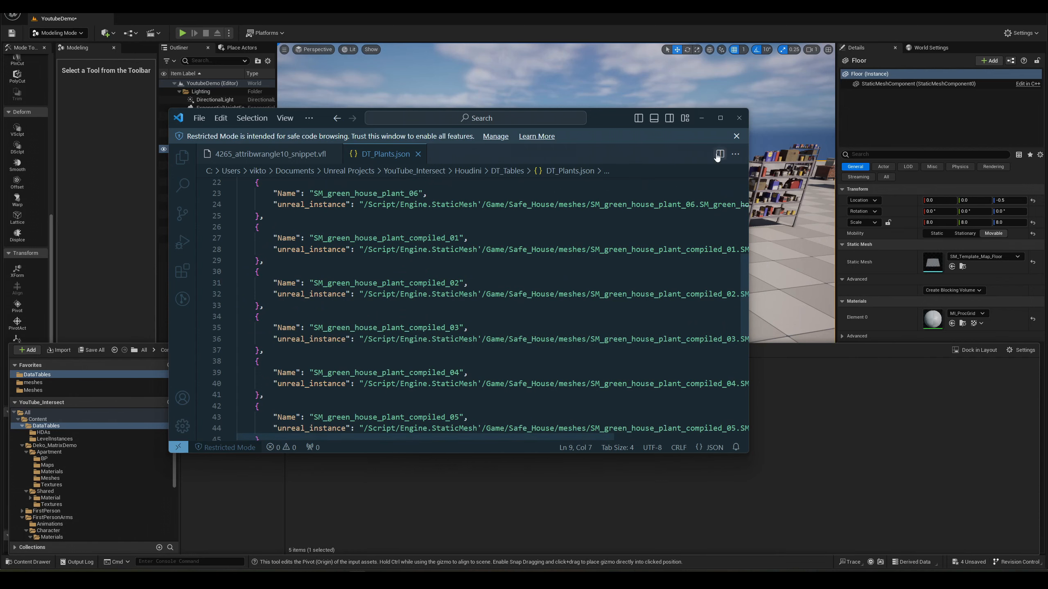
left_click(702, 119)
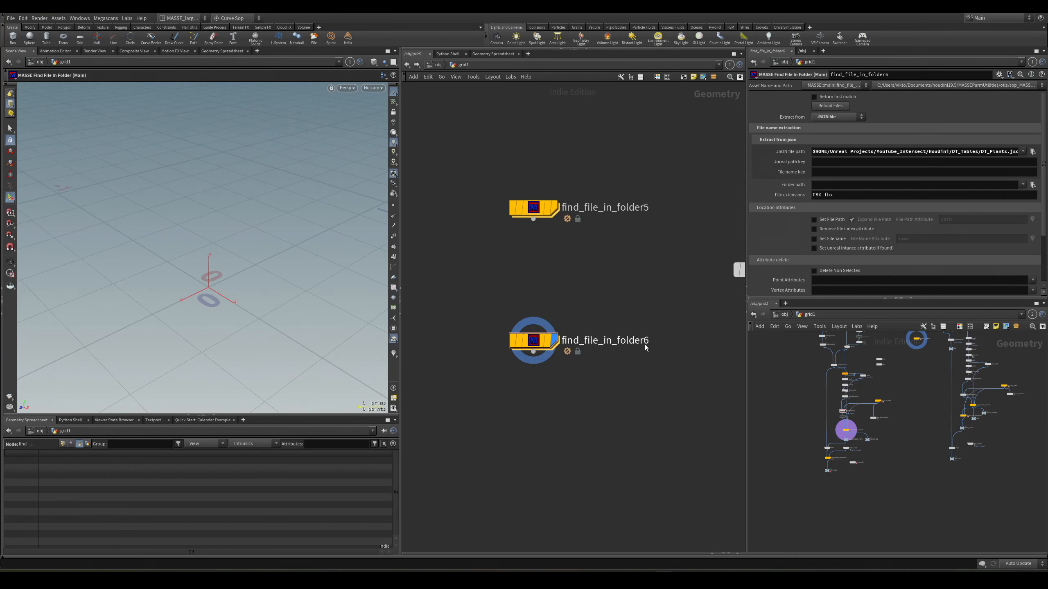
Step: In find_file_in_folder6, set the Unreal path key to unreal_instance and the file name key to Name
middle_click_drag(631, 321, 618, 251)
left_click_drag(1026, 153, 1021, 153)
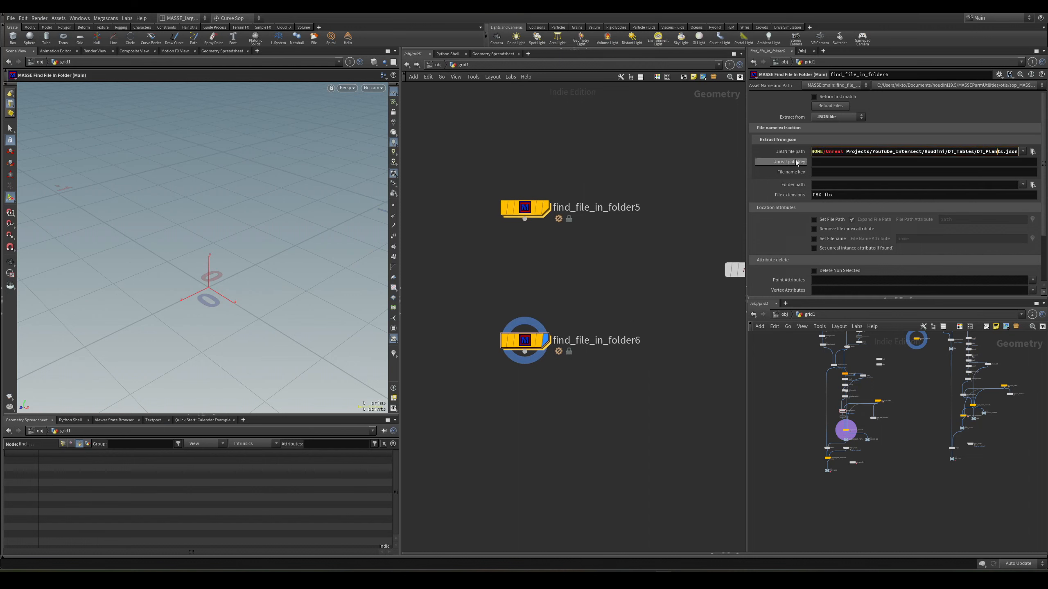
key("Tab")
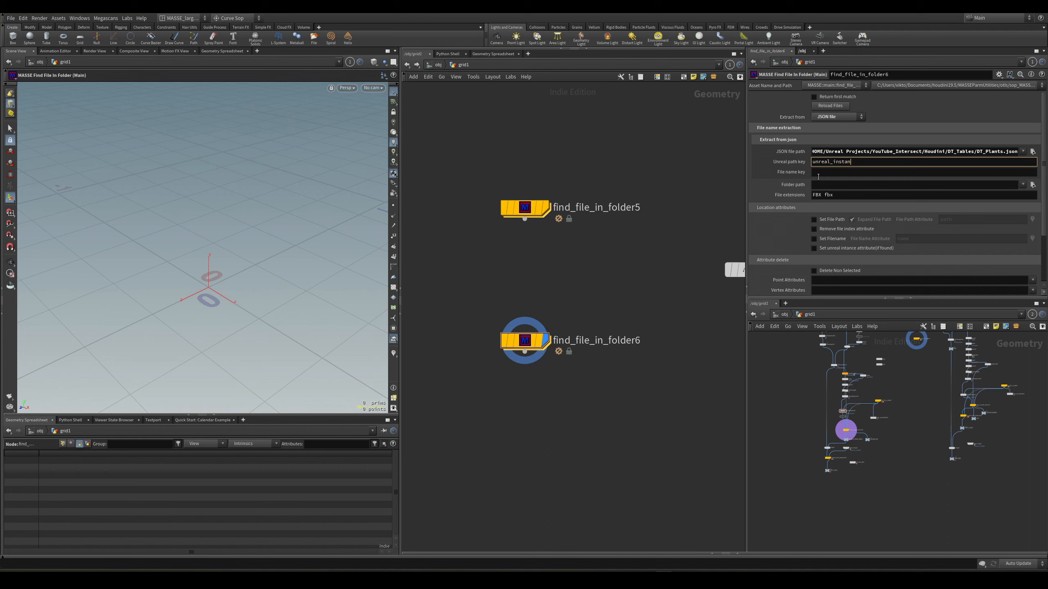
key("Return")
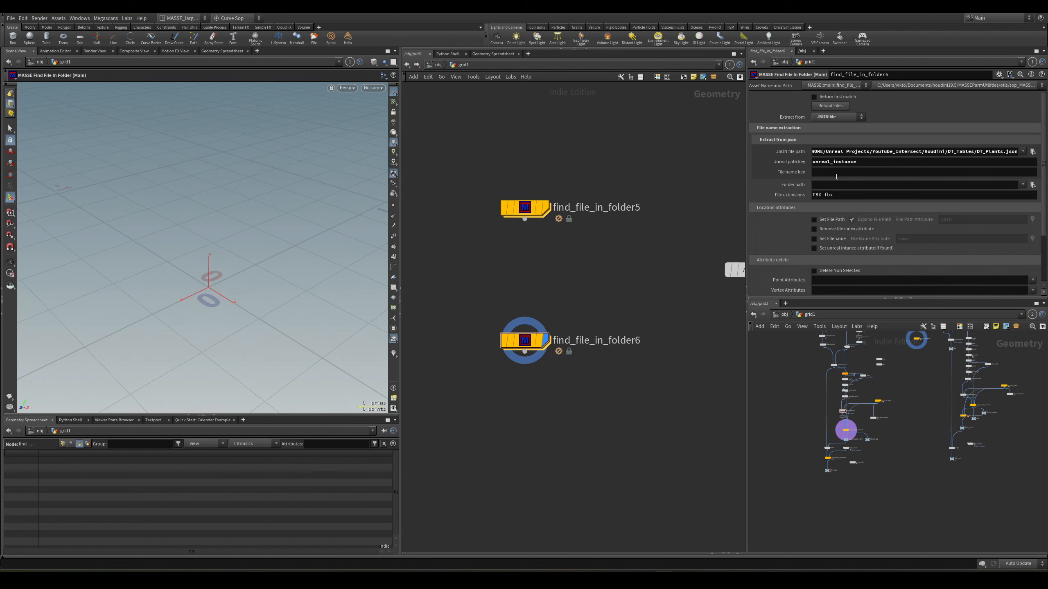
left_click(837, 177)
type("Name")
key("Return")
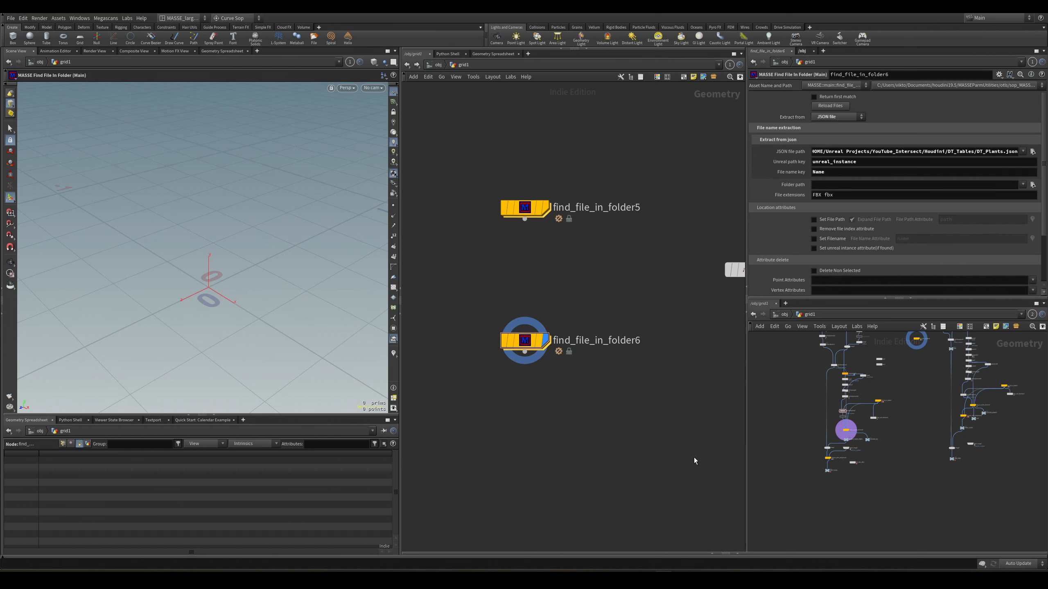
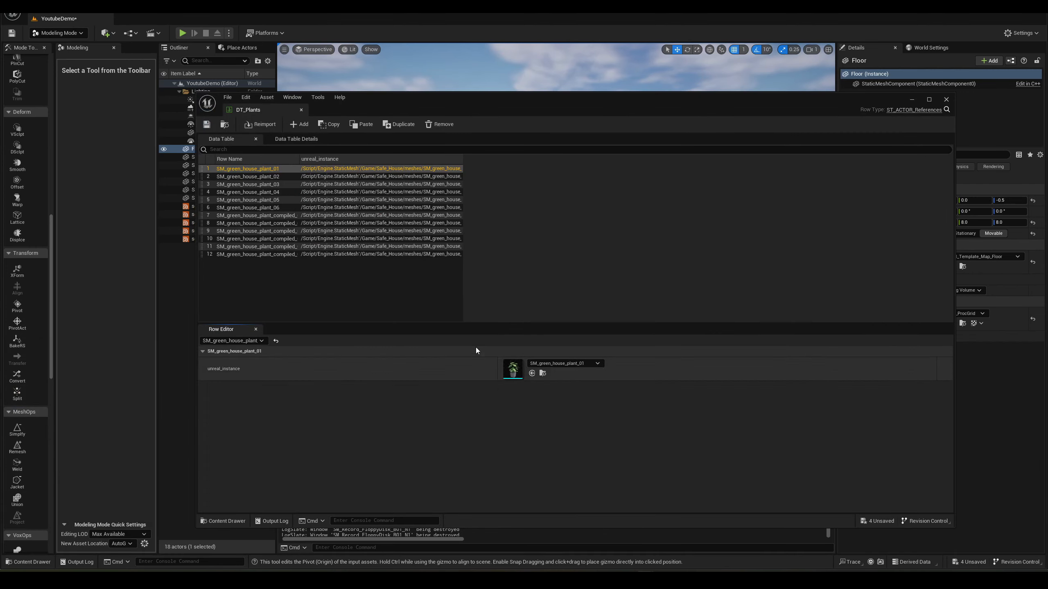
Step: Add a new row to DT_Plants, browse the meshes available for its unreal_instance, and delete the row again
left_click(307, 126)
left_click(537, 364)
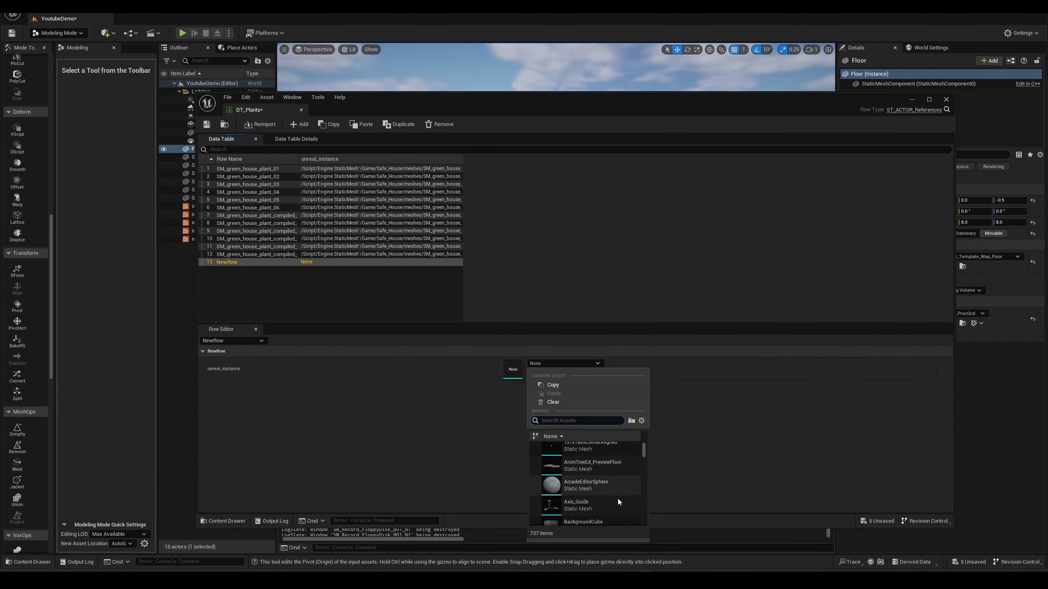
scroll(619, 499, "down", 2)
left_click(512, 412)
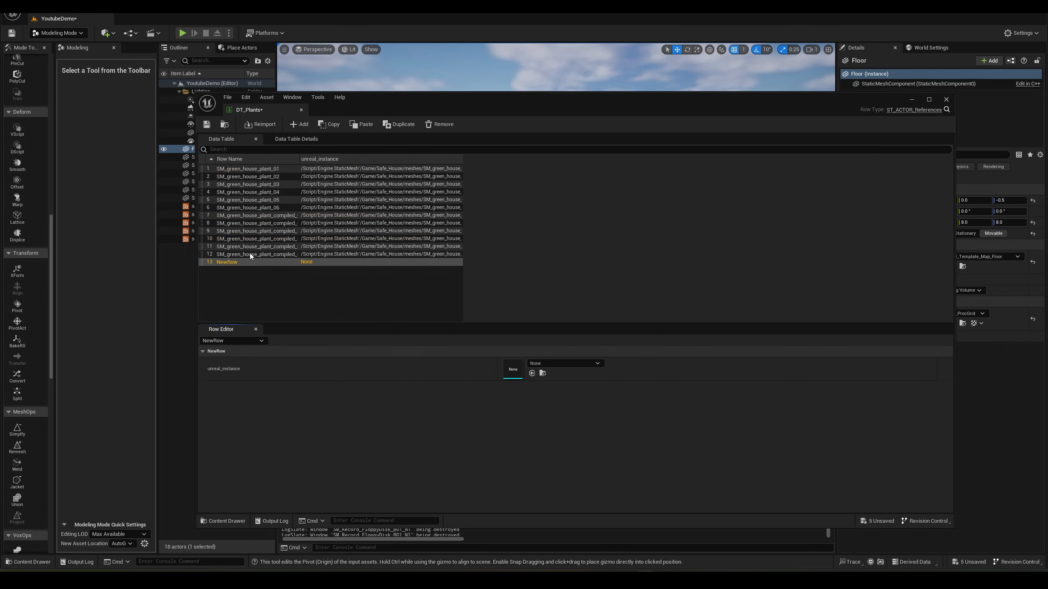
left_click(230, 261)
key("Delete")
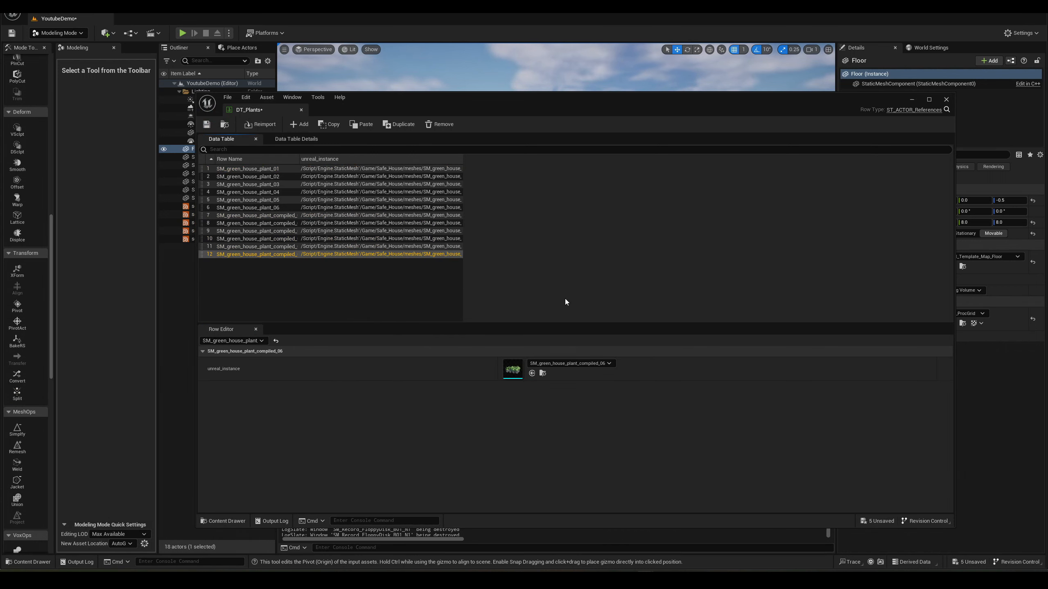
Step: Save the DT_Plants data table and minimize its window
left_click_drag(500, 100, 528, 103)
key("ctrl+s")
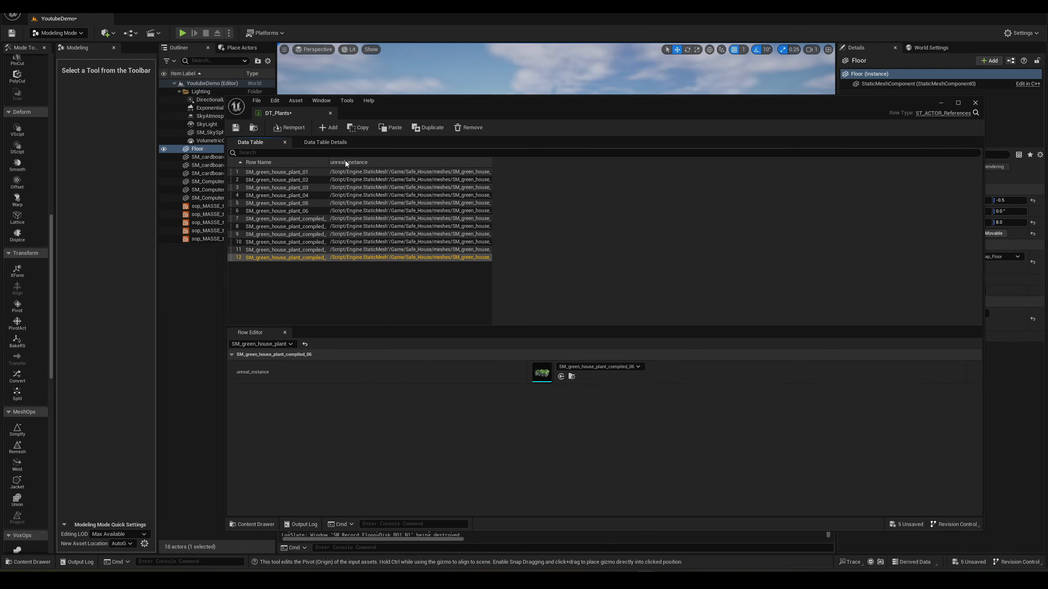
left_click_drag(449, 110, 405, 91)
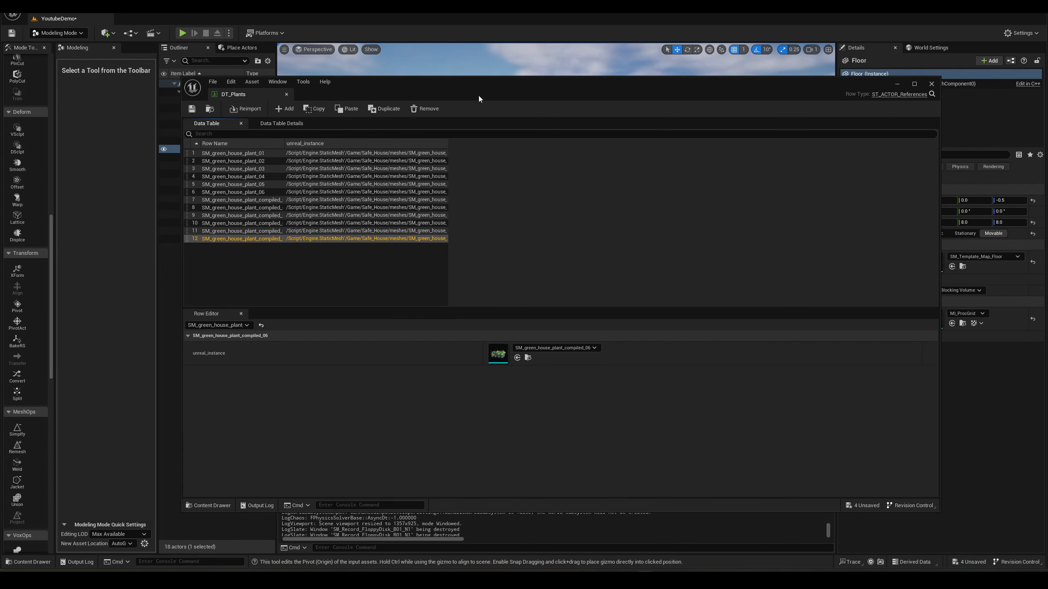
left_click(898, 83)
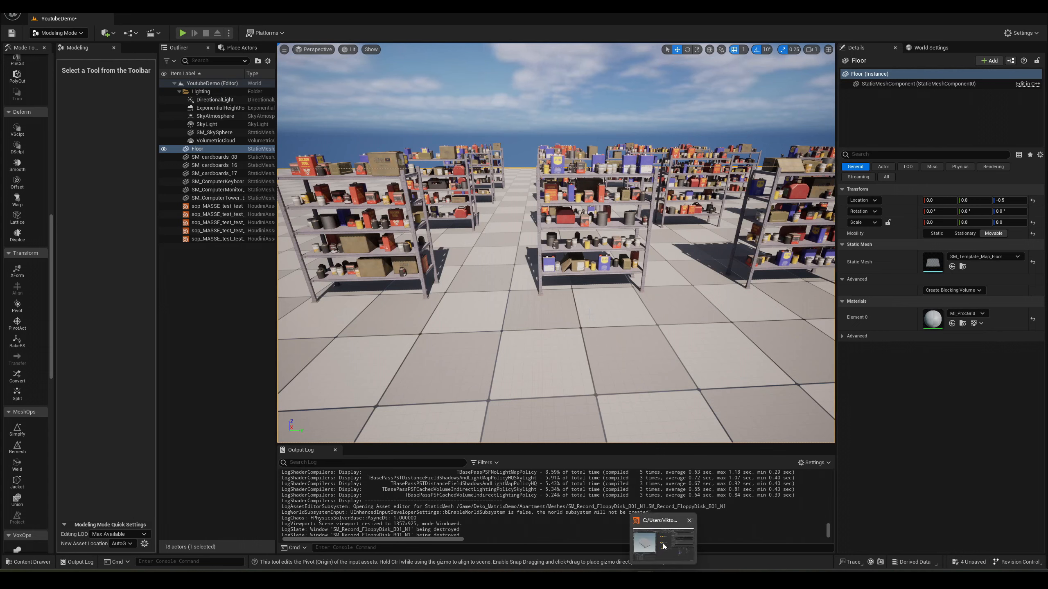
Step: Switch to Houdini and add a Create Unreal reference JSON Data Table (Main) node below find_file_in_folder6
left_click(660, 536)
scroll(532, 298, "up", 2)
middle_click_drag(540, 385, 502, 327)
left_click(449, 323)
left_click(449, 323)
scroll(504, 369, "down", 2)
left_click_drag(471, 304, 482, 365)
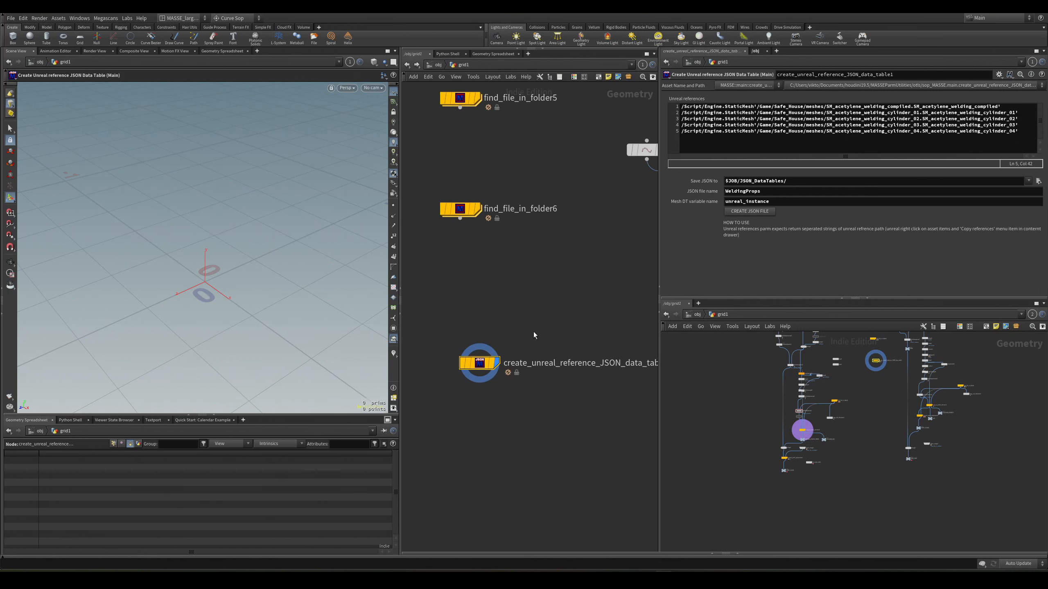
Step: Examine the Unreal references listed in the create_unreal_reference_JSON_data_table1 node
middle_click_drag(521, 416, 520, 399)
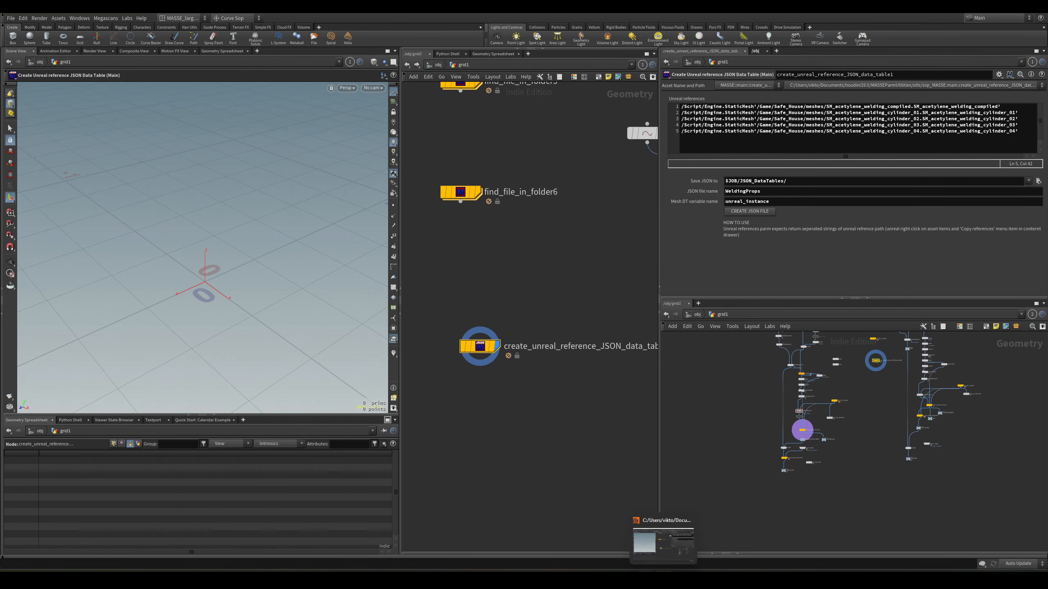
scroll(566, 416, "down", 3)
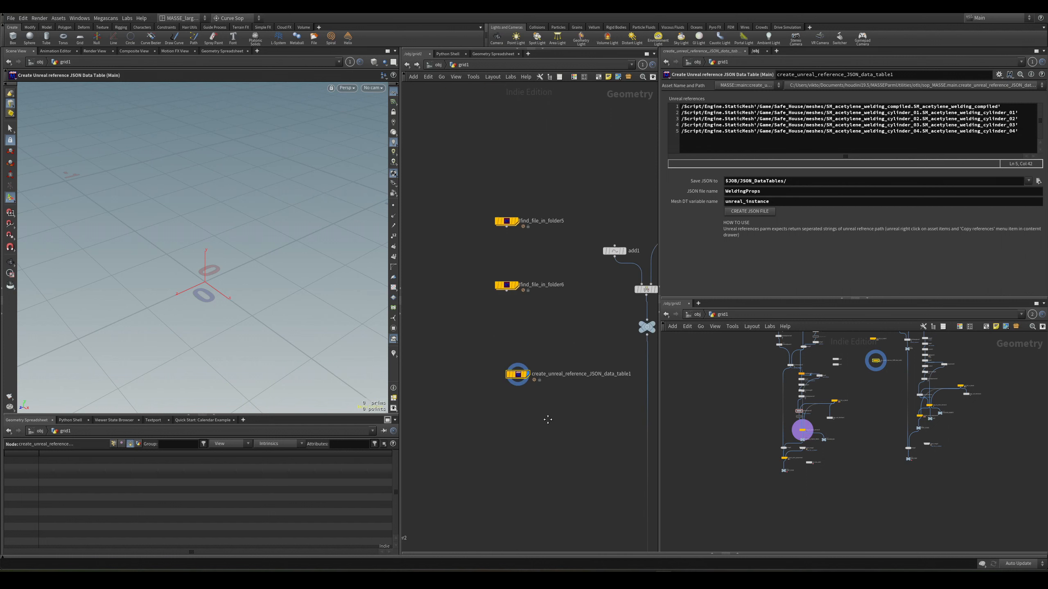
middle_click_drag(547, 419, 556, 419)
scroll(525, 262, "up", 2)
scroll(530, 264, "down", 1)
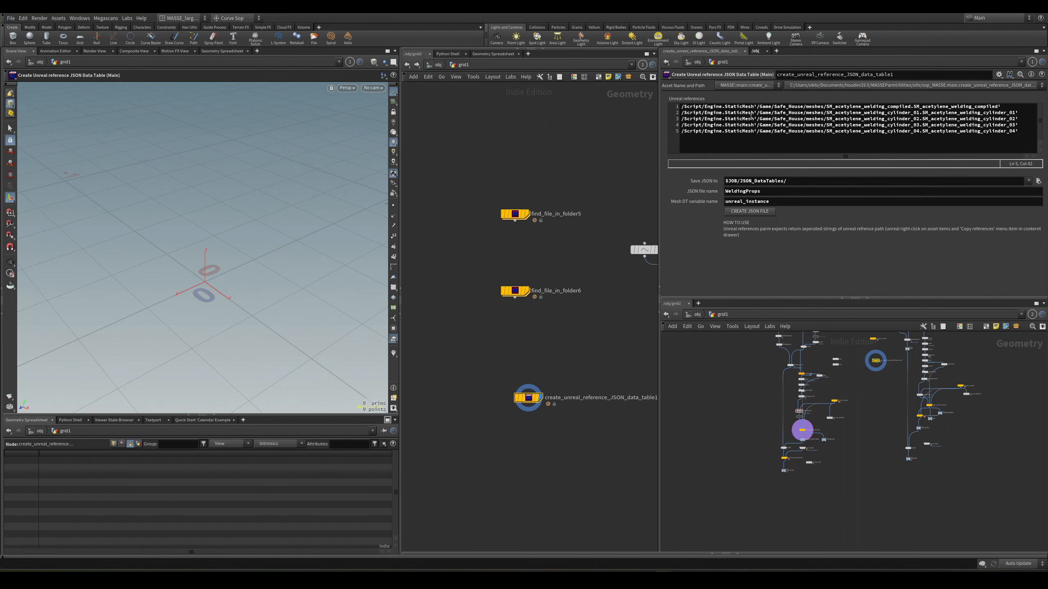
left_click_drag(1018, 131, 675, 102)
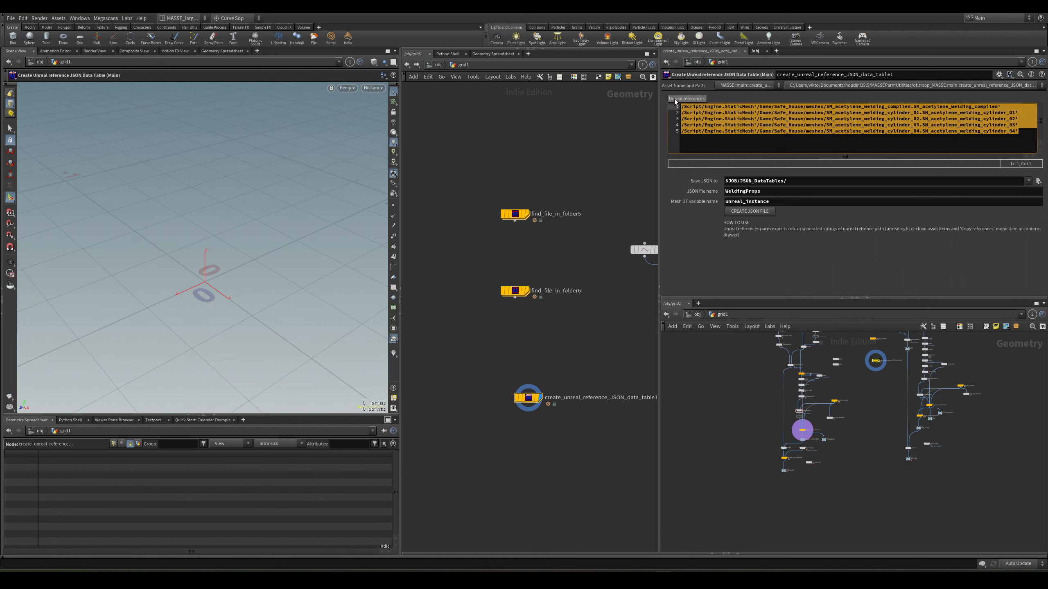
left_click(737, 131)
left_click_drag(1007, 131, 676, 103)
left_click(716, 132)
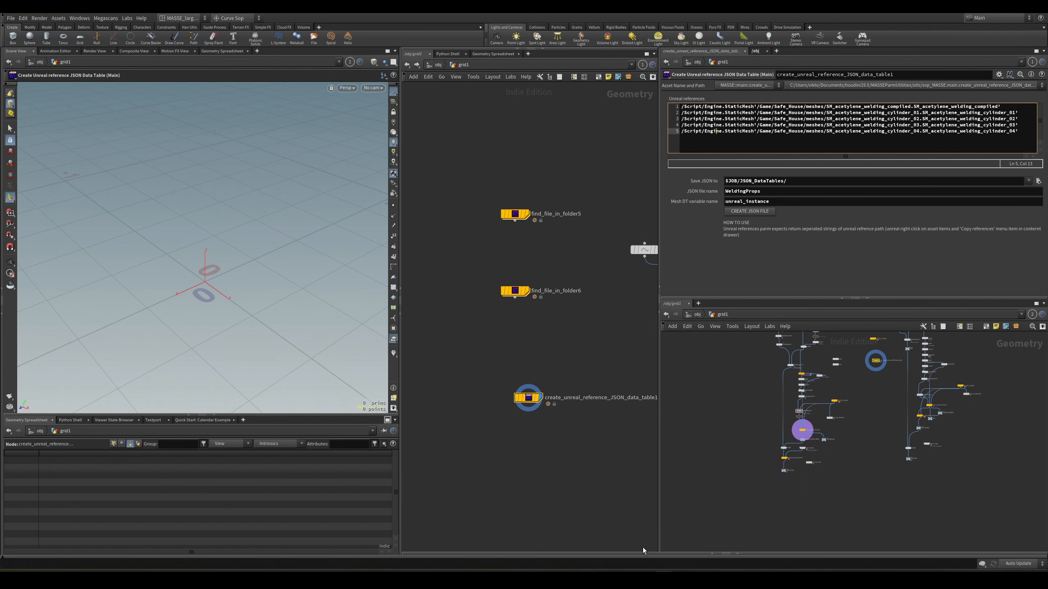
Step: Switch to Unreal Editor and open the Safe_House meshes folder in the content drawer
mouse_move(646, 574)
left_click(612, 540)
key("ctrl+space")
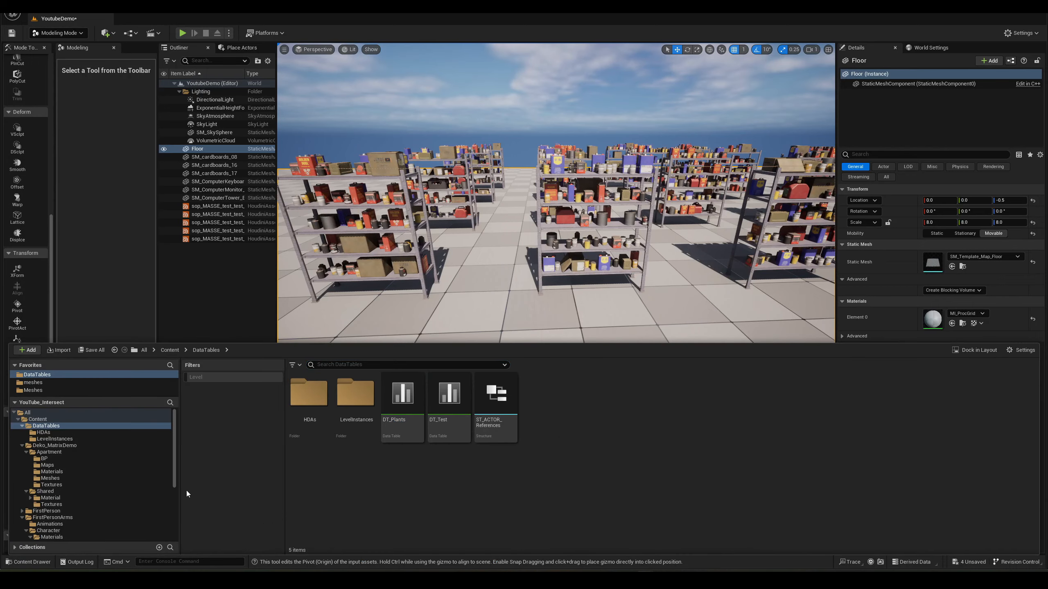
left_click(62, 383)
Step: Copy the references of the five acetylene welding meshes, from SM_acetylene_welding_compiled to SM_acetylene_welding_cylinder_04
left_click(508, 405)
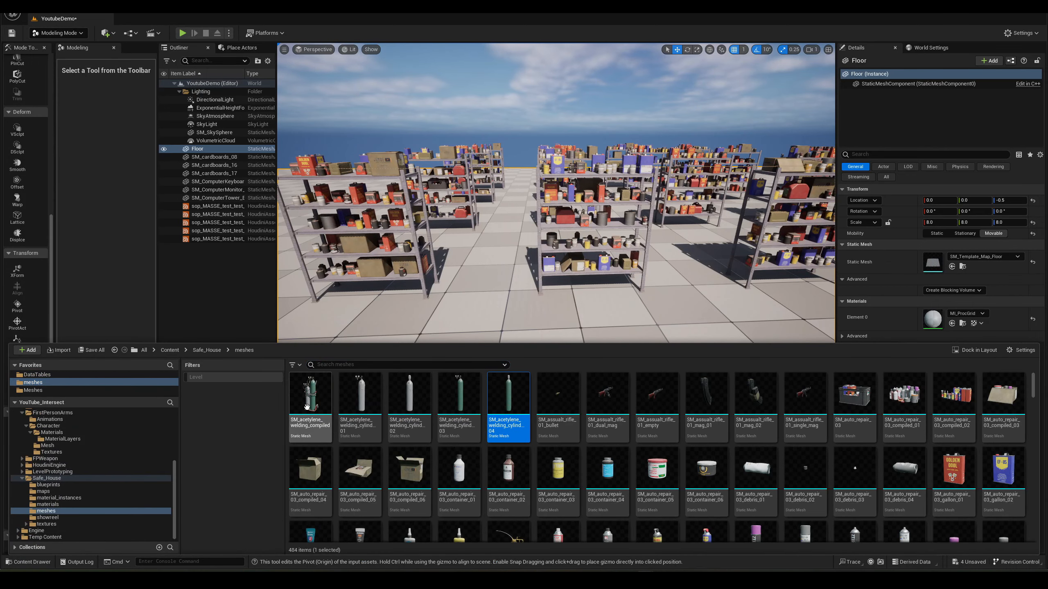
left_click(317, 418, "shift")
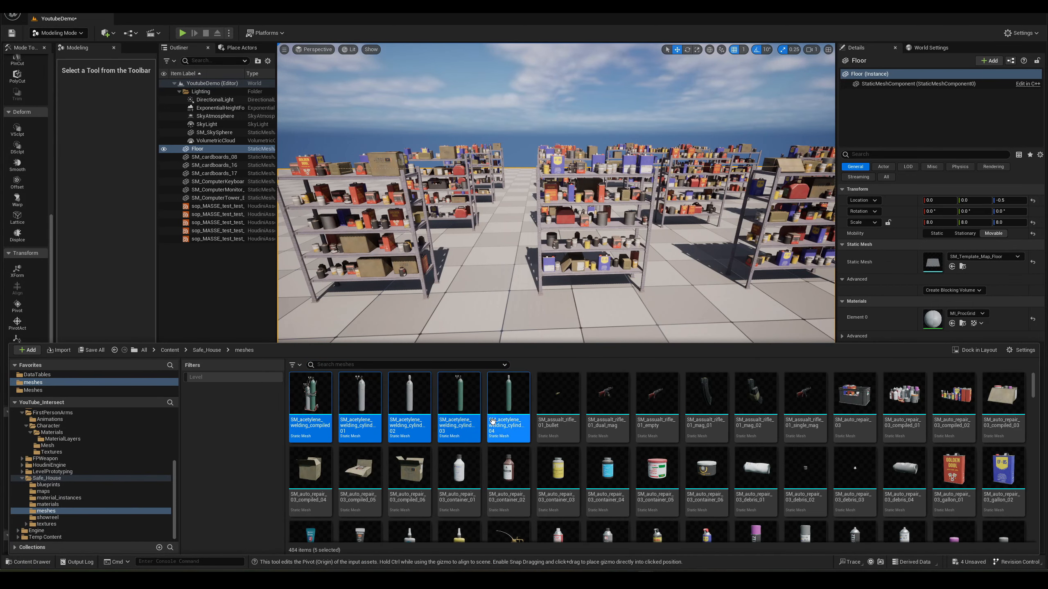
left_click(510, 413)
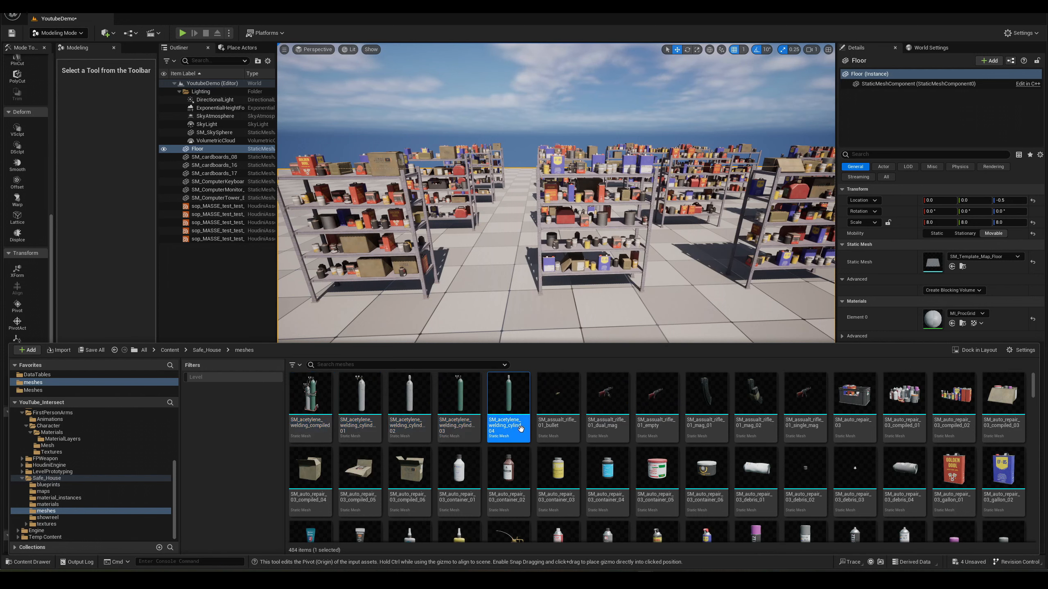
left_click(330, 408, "shift")
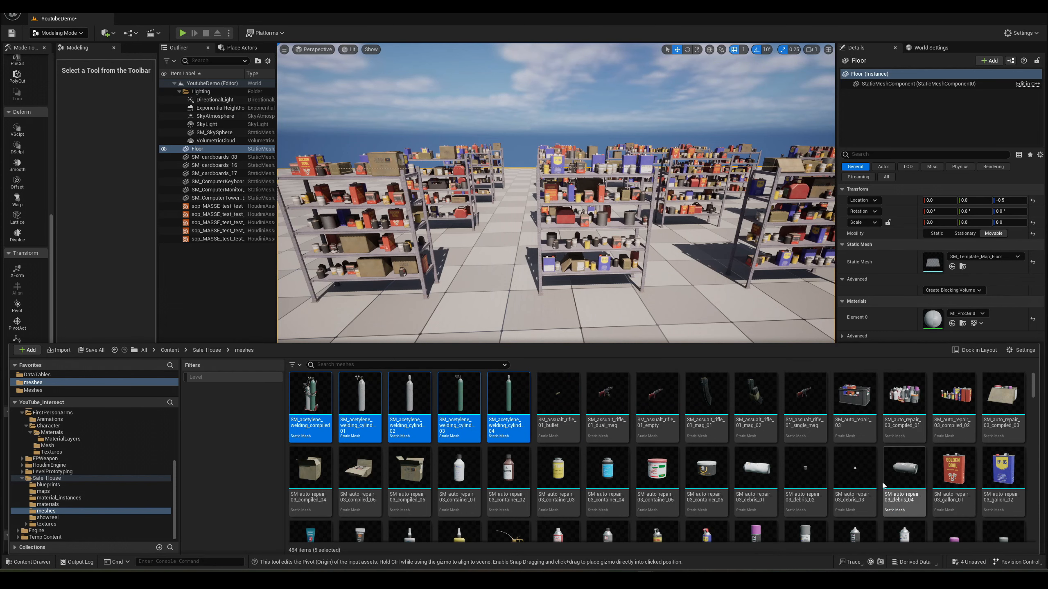
right_click(523, 414)
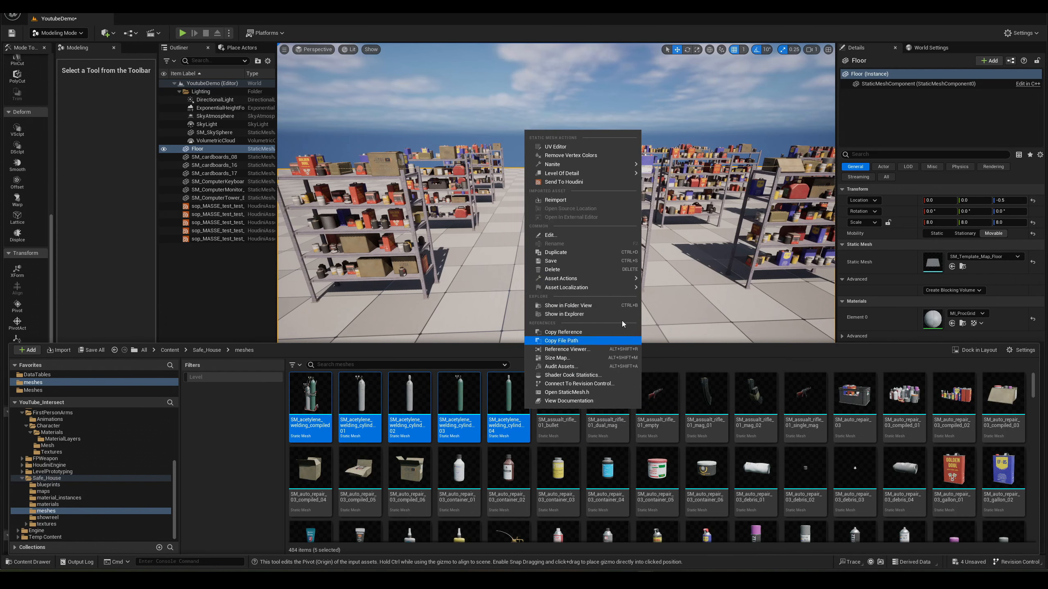
left_click(309, 397)
left_click(500, 415, "shift")
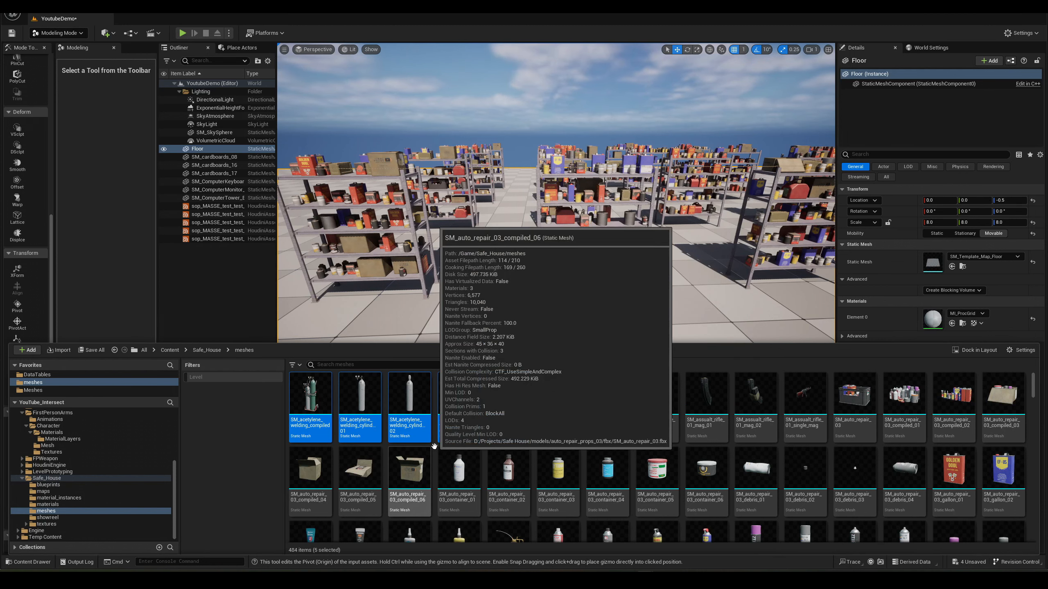
right_click(425, 396)
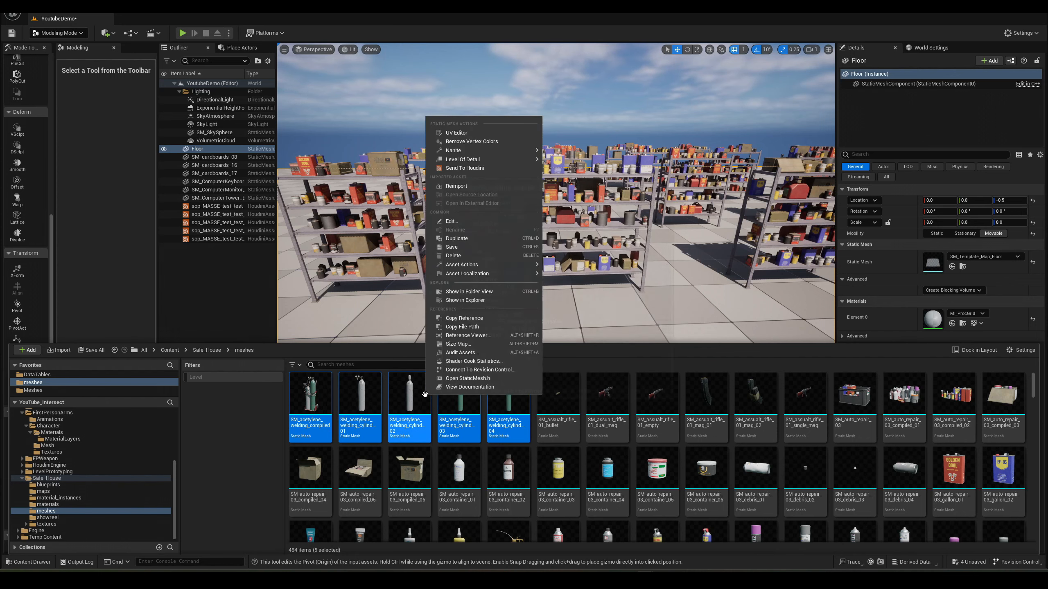
left_click(493, 317)
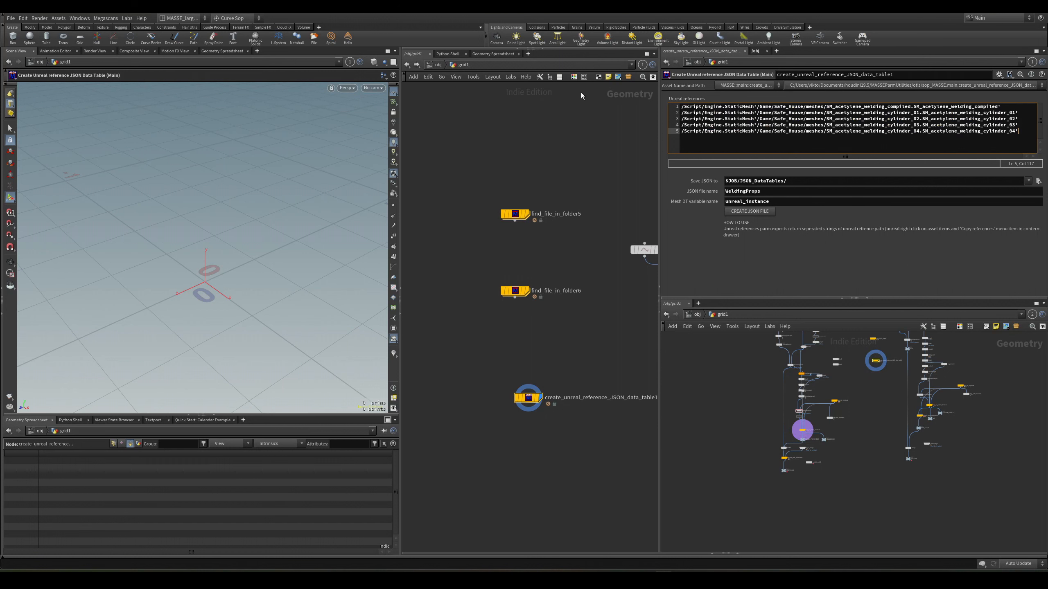
Step: Switch to Houdini and check the Save JSON to folder of the create_unreal_reference_JSON_data_table1 node
scroll(569, 429, "up", 5)
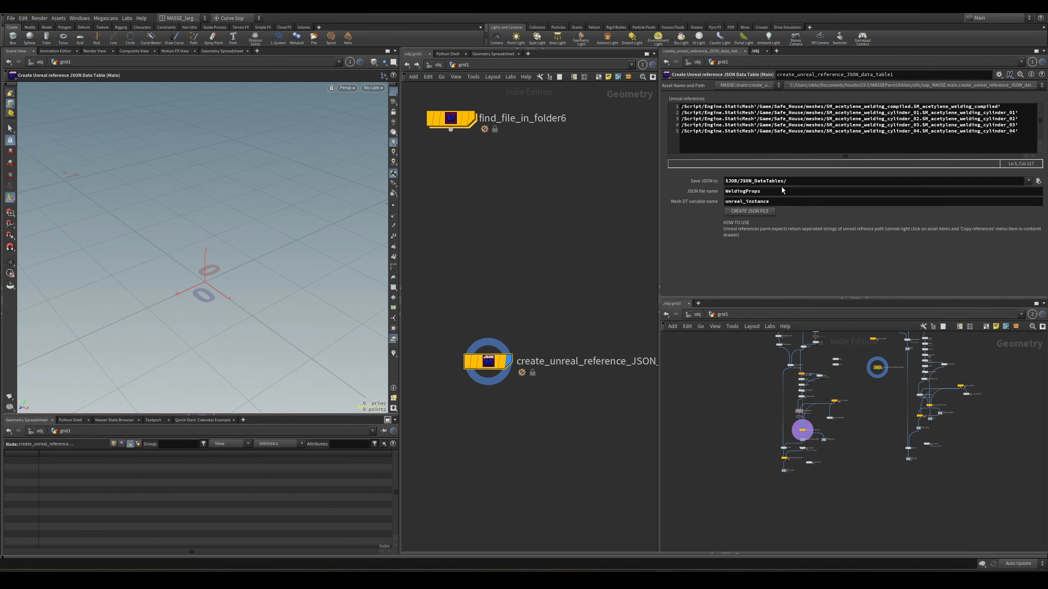
left_click(812, 181)
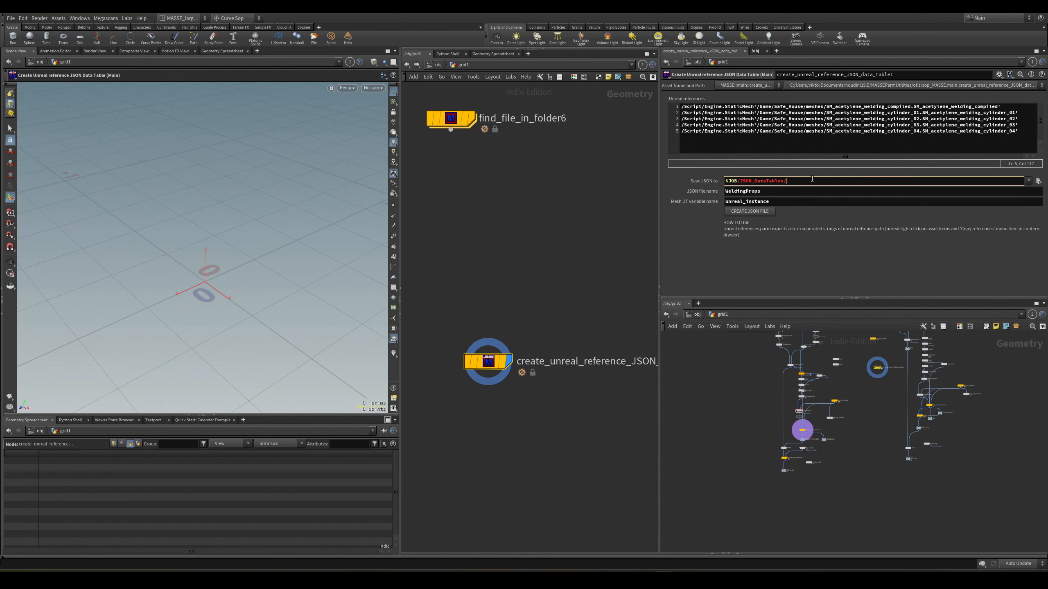
left_click(595, 217)
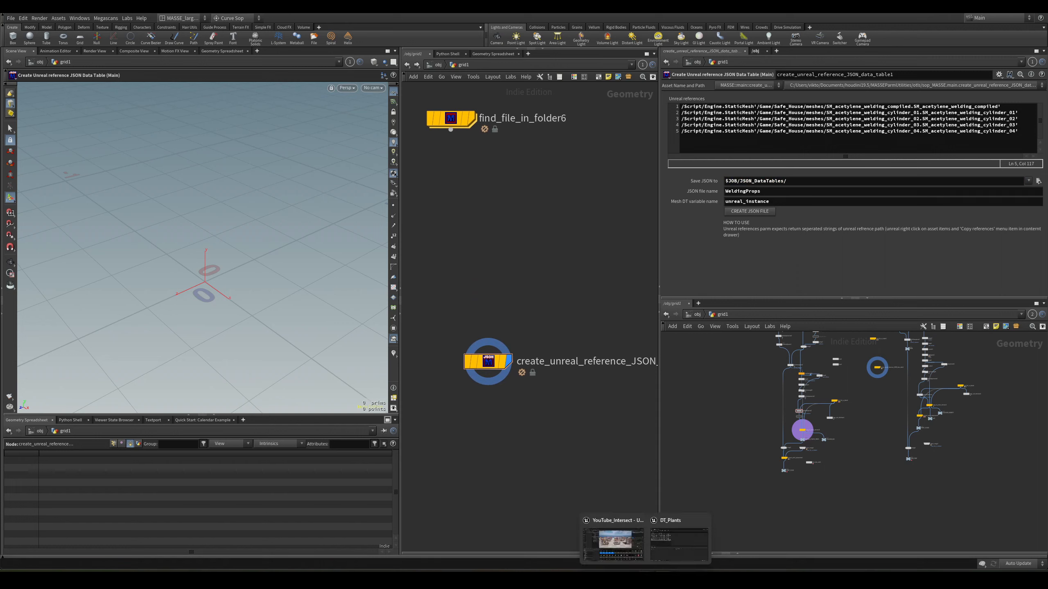
Step: Switch to Unreal Editor, open the ST_ACTOR_References structure from the DataTables folder, check its variable name, and dismiss the window
left_click(607, 536)
left_click(69, 420)
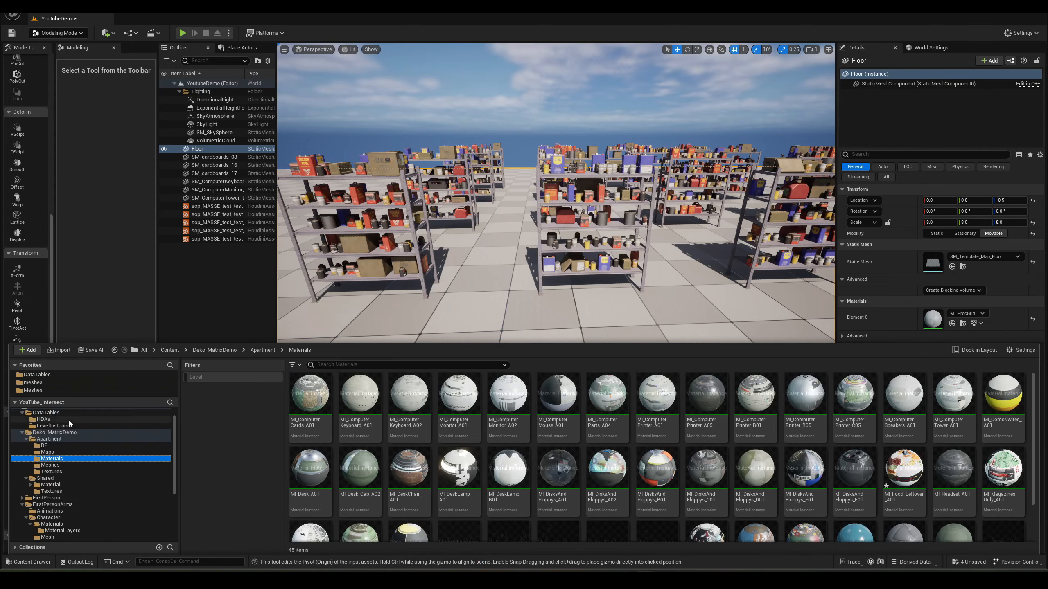
scroll(68, 422, "up", 3)
left_click(66, 432)
left_click(66, 439)
left_click(78, 420)
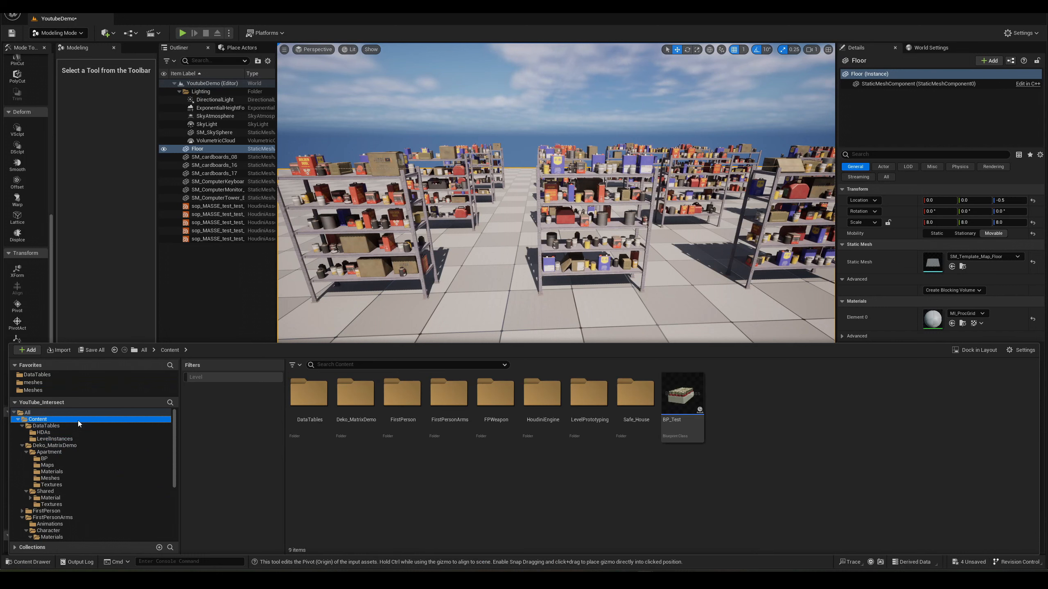
left_click(72, 427)
double_click(494, 408)
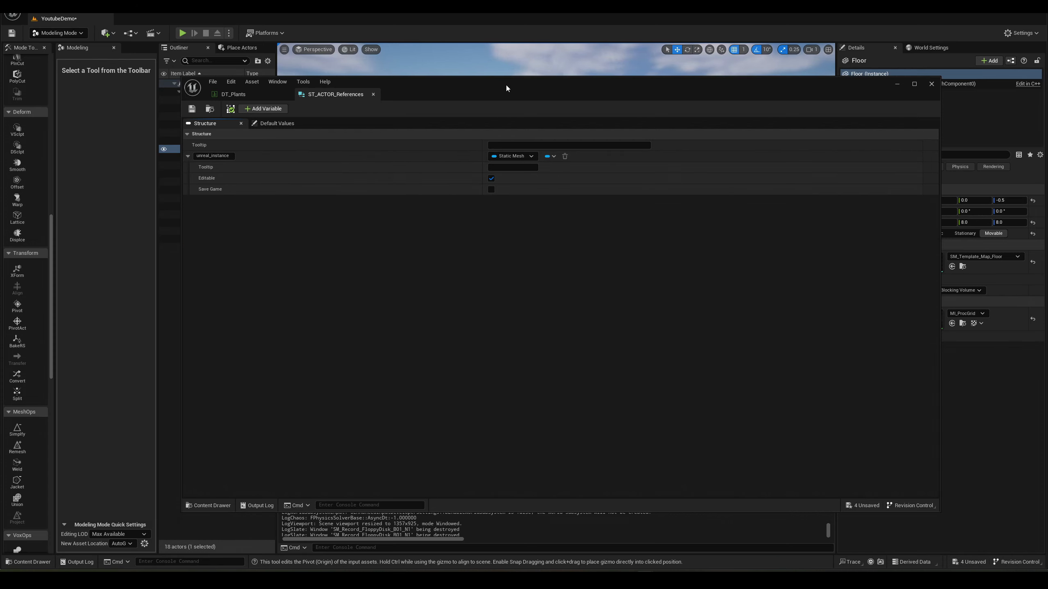
left_click_drag(506, 85, 512, 93)
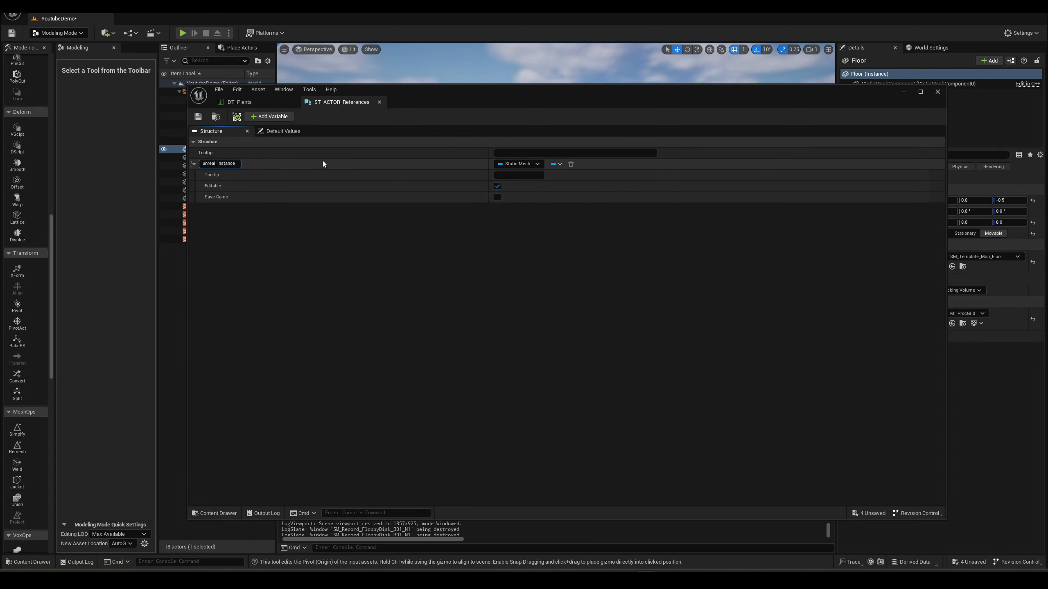
left_click(937, 92)
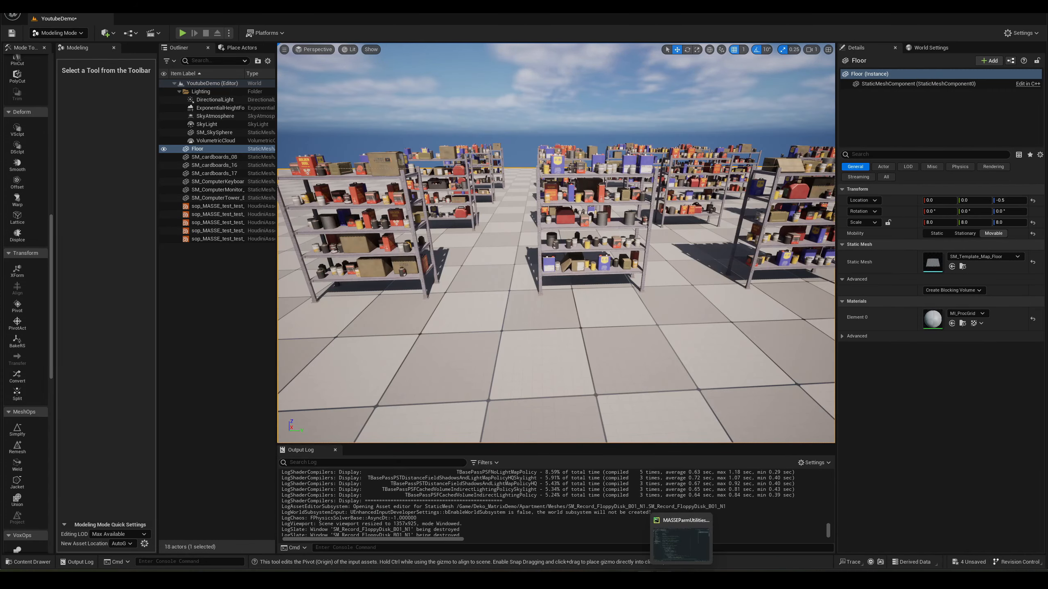
Step: Switch to Houdini and create the WeldingProps JSON file from the listed Unreal references, overwriting the existing file
mouse_move(665, 578)
left_click(663, 549)
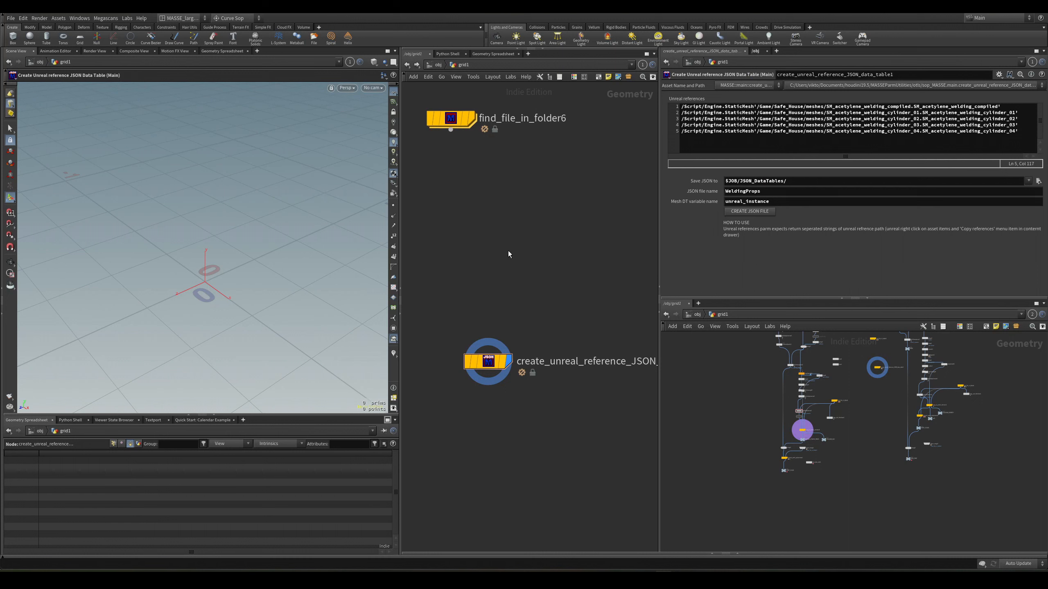
left_click(768, 211)
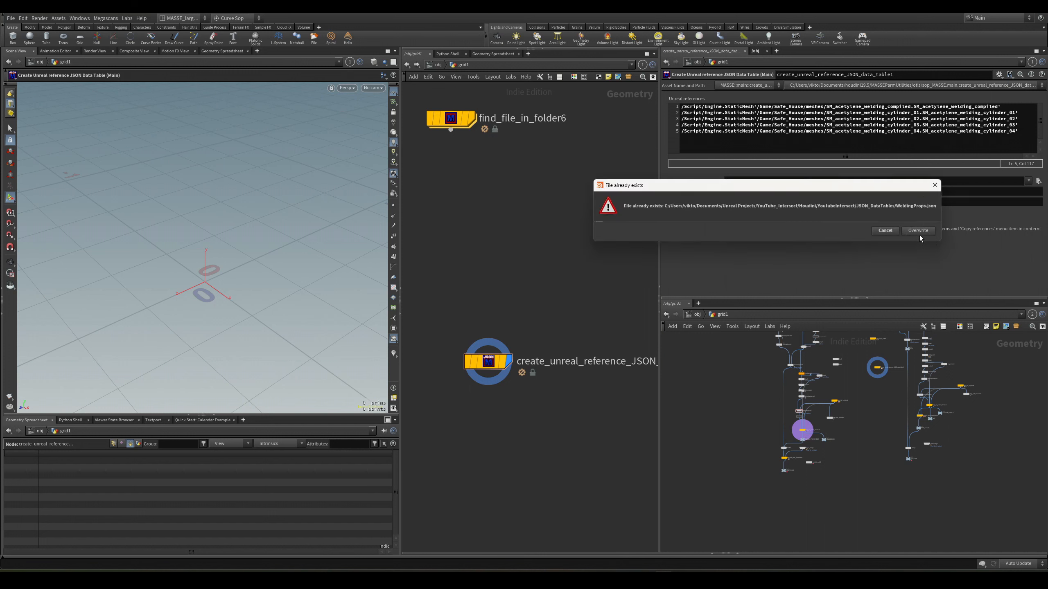
left_click_drag(901, 188, 691, 272)
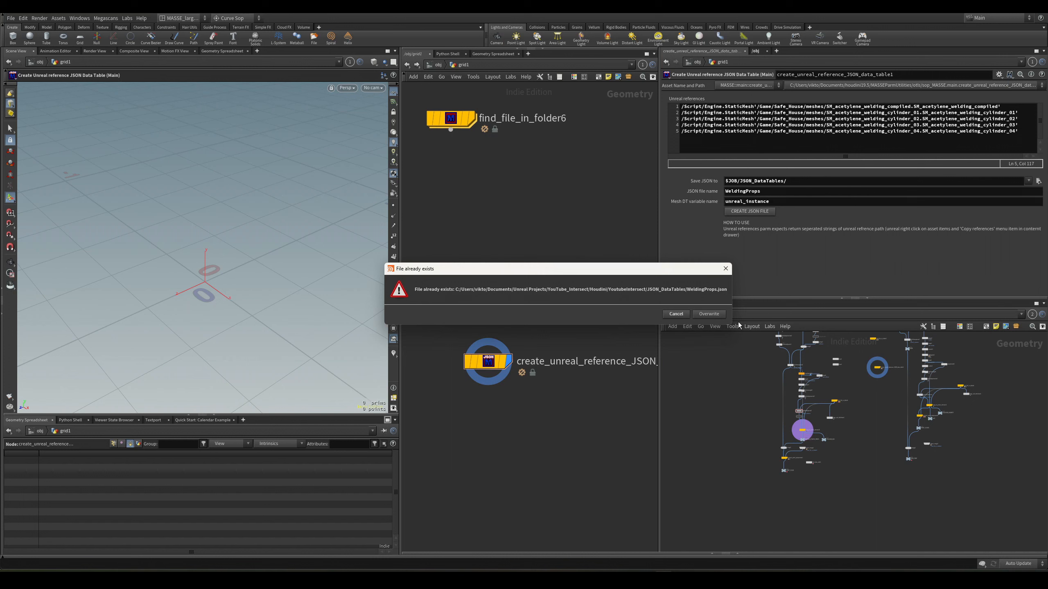
left_click(709, 314)
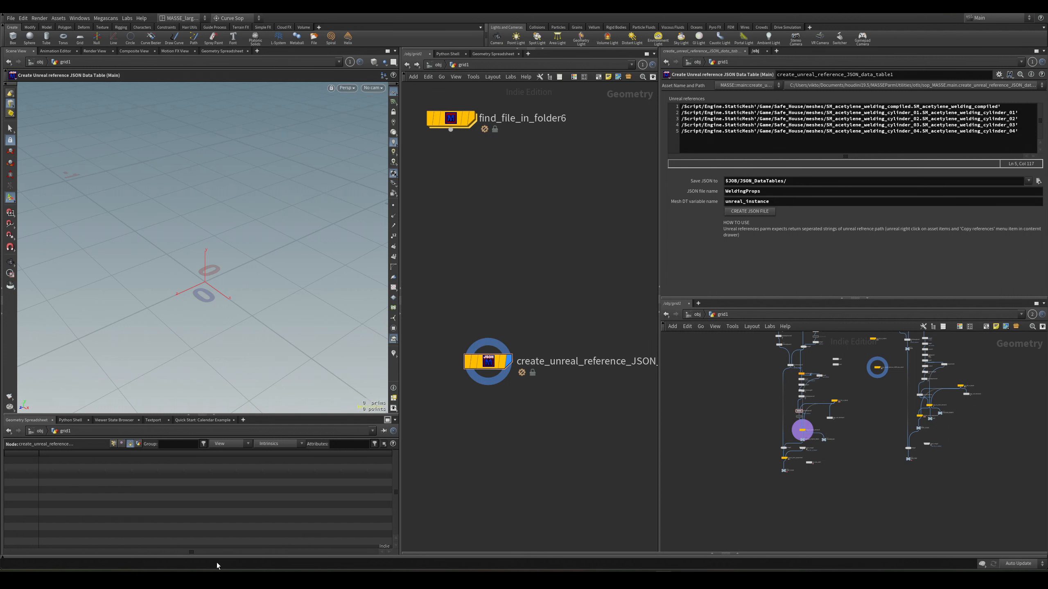
Step: Open WeldingProps.json from the JSON_DataTables folder in the code editor, review its entries, and put both windows away
left_click(215, 548)
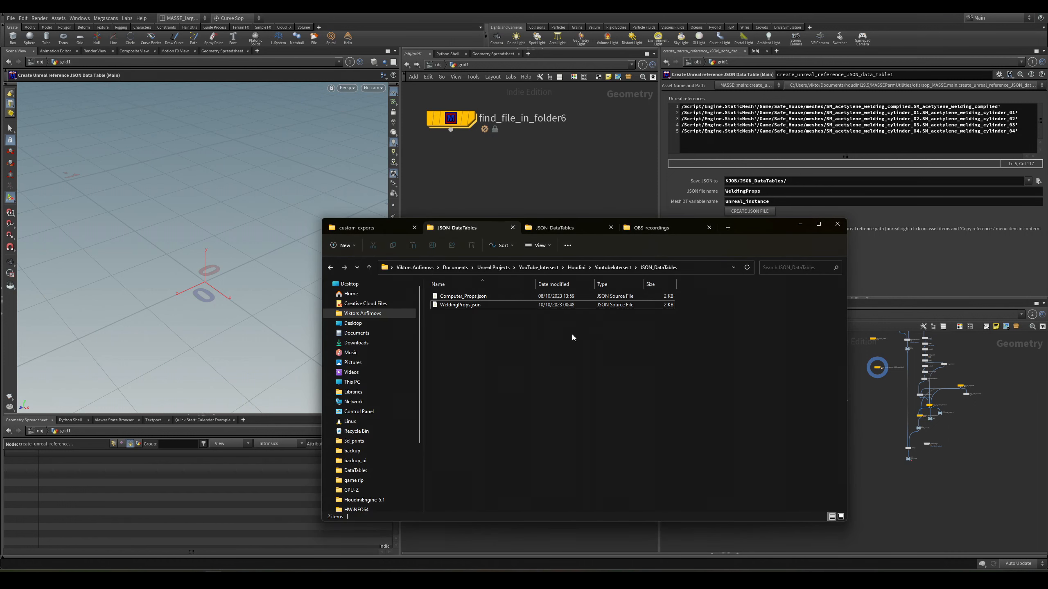
double_click(478, 304)
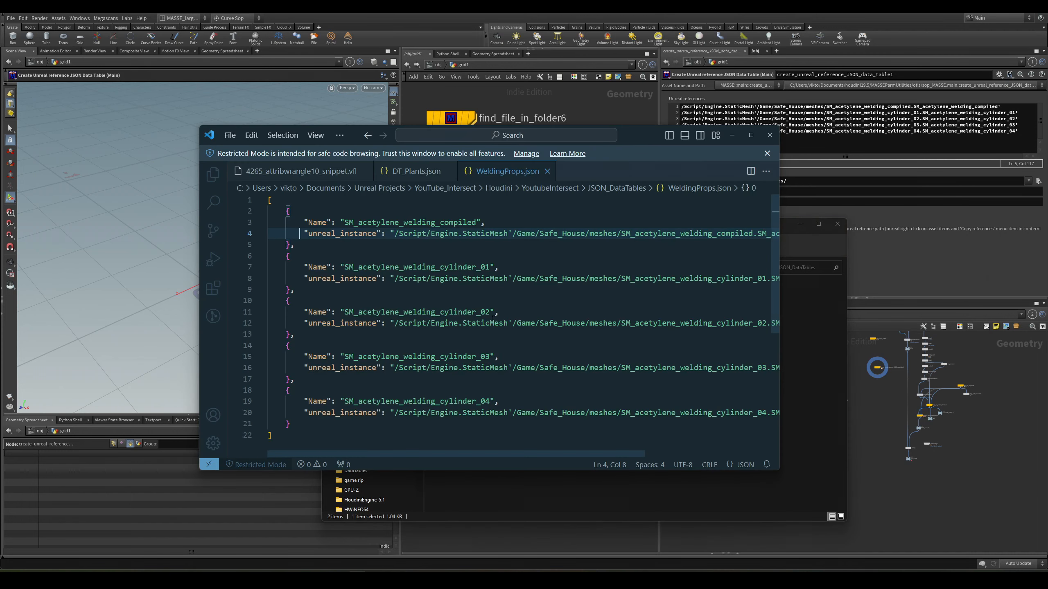
left_click_drag(645, 141, 691, 153)
scroll(673, 342, "down", 3)
scroll(673, 341, "up", 3)
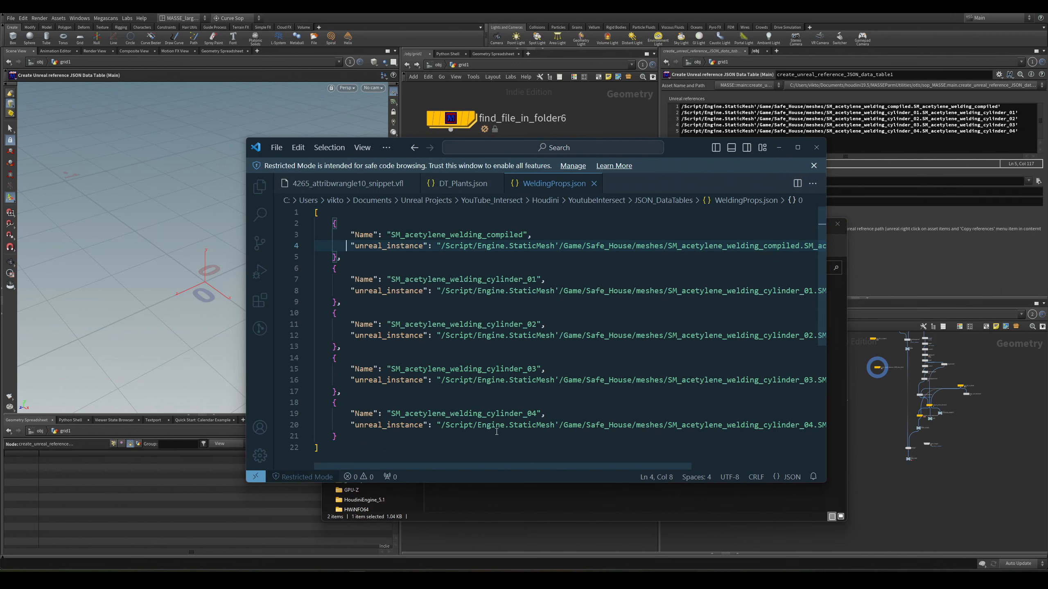
left_click(779, 147)
left_click(760, 155)
Step: Switch to Unreal Editor and start importing WeldingProps.json into the DataTables content folder
mouse_move(645, 571)
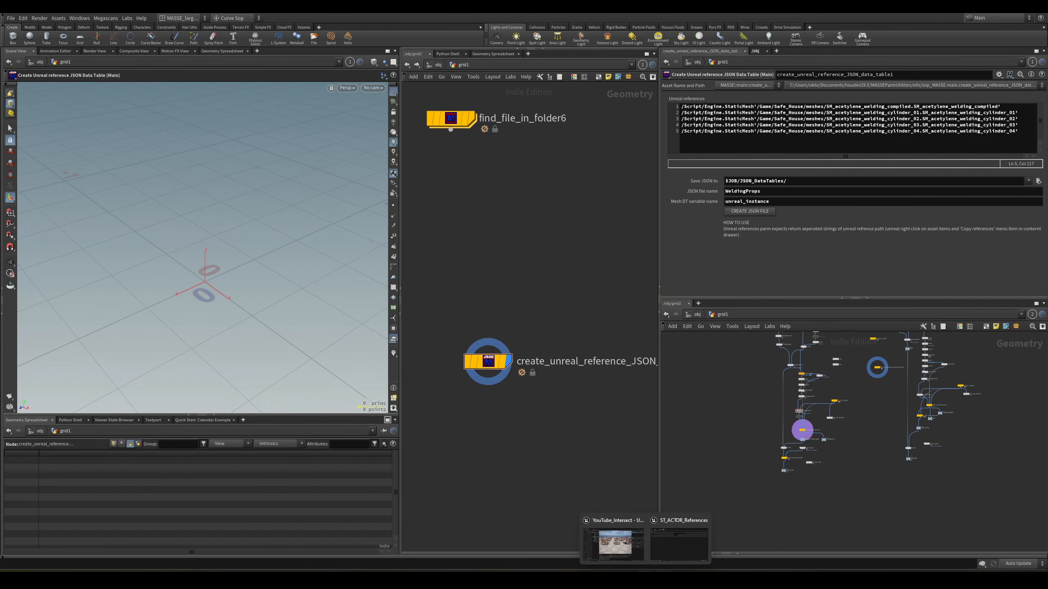
left_click(613, 544)
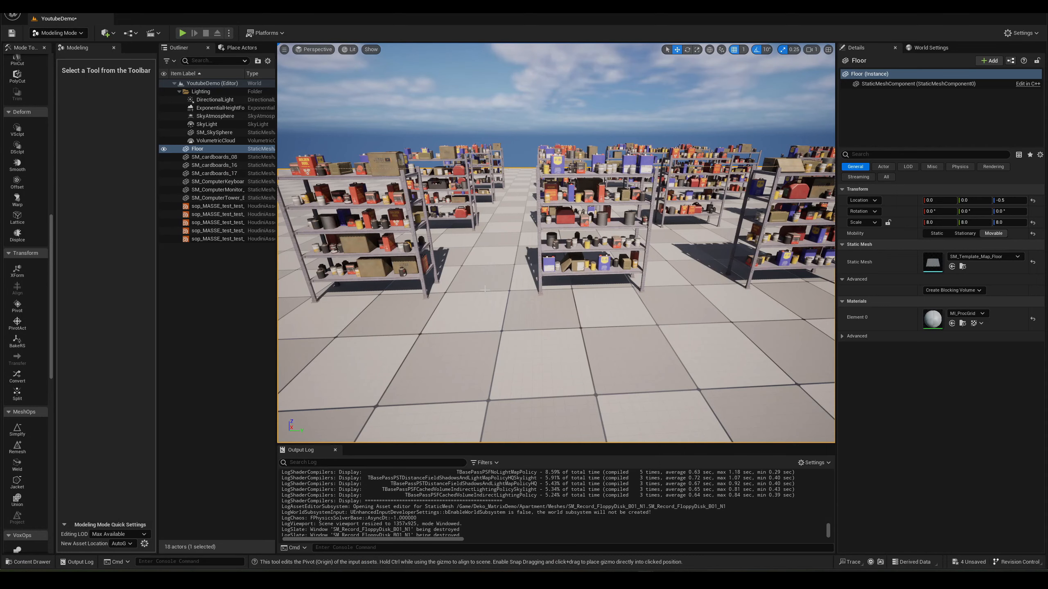
key("ctrl+space")
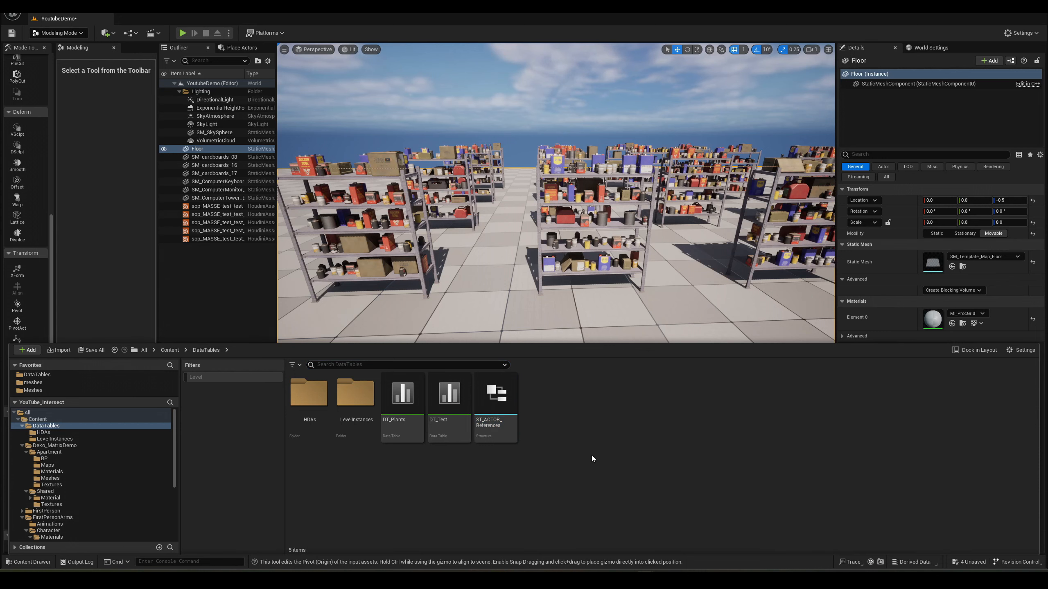
right_click(535, 404)
left_click(552, 421)
right_click(552, 421)
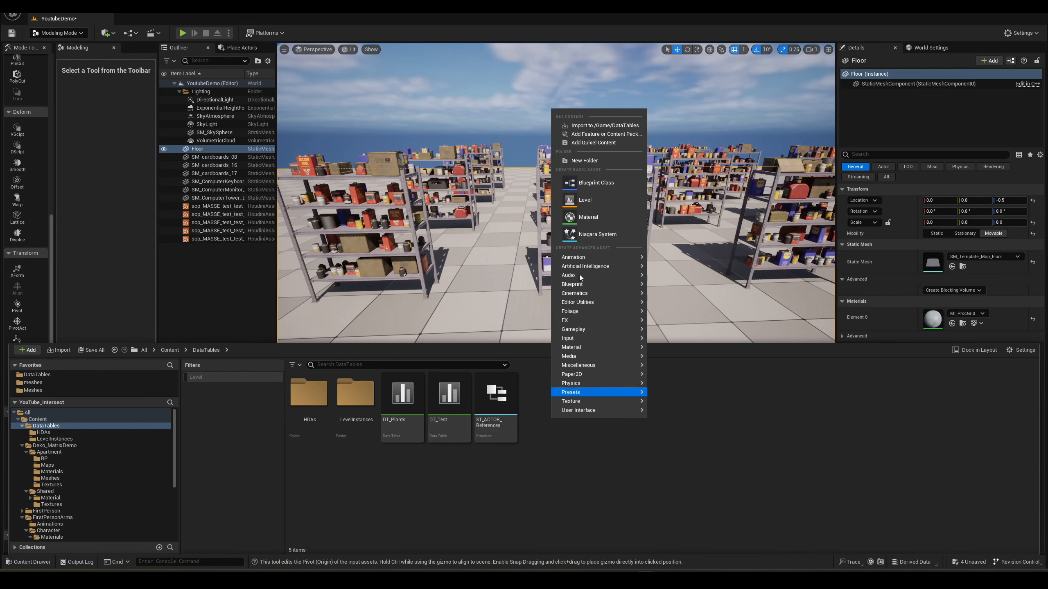
left_click(614, 125)
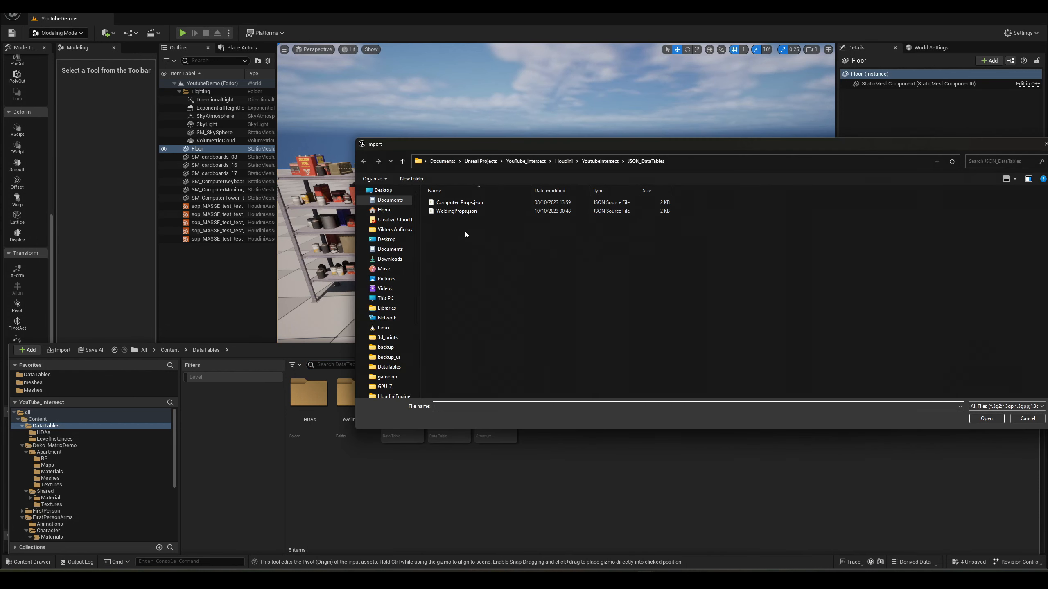
left_click(464, 211)
left_click(982, 421)
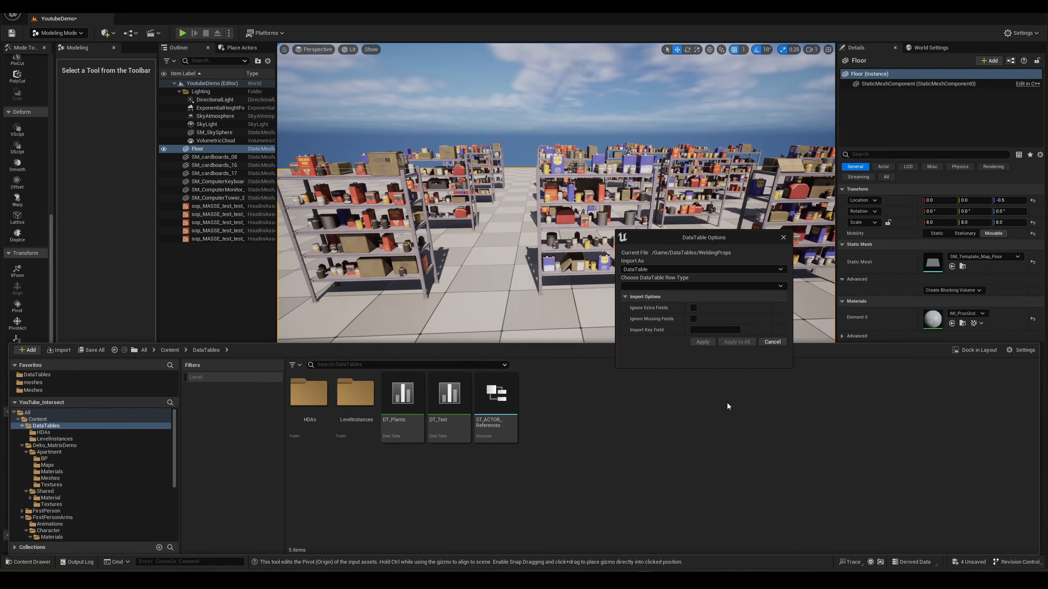
Step: Apply the import as a DataTable with row type ST_ACTOR_References, and open the imported WeldingProps table
left_click_drag(704, 245, 598, 262)
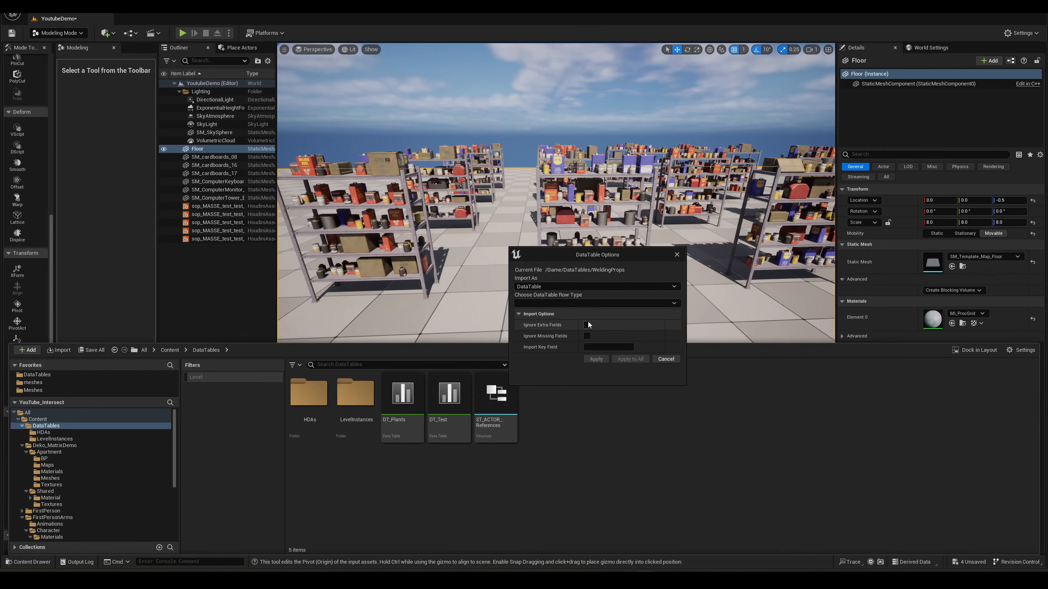
left_click(580, 303)
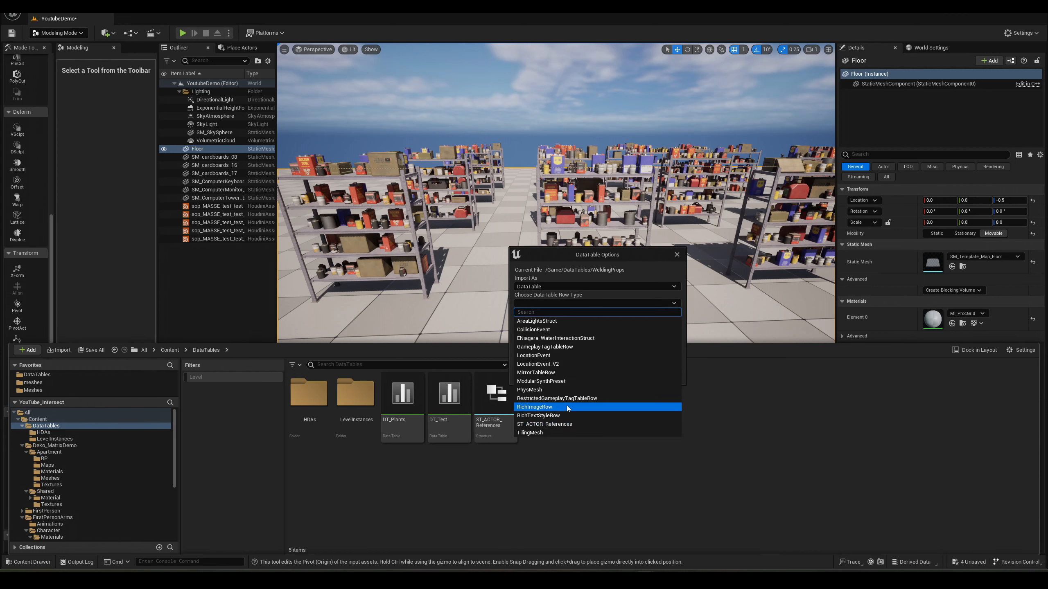
left_click(549, 428)
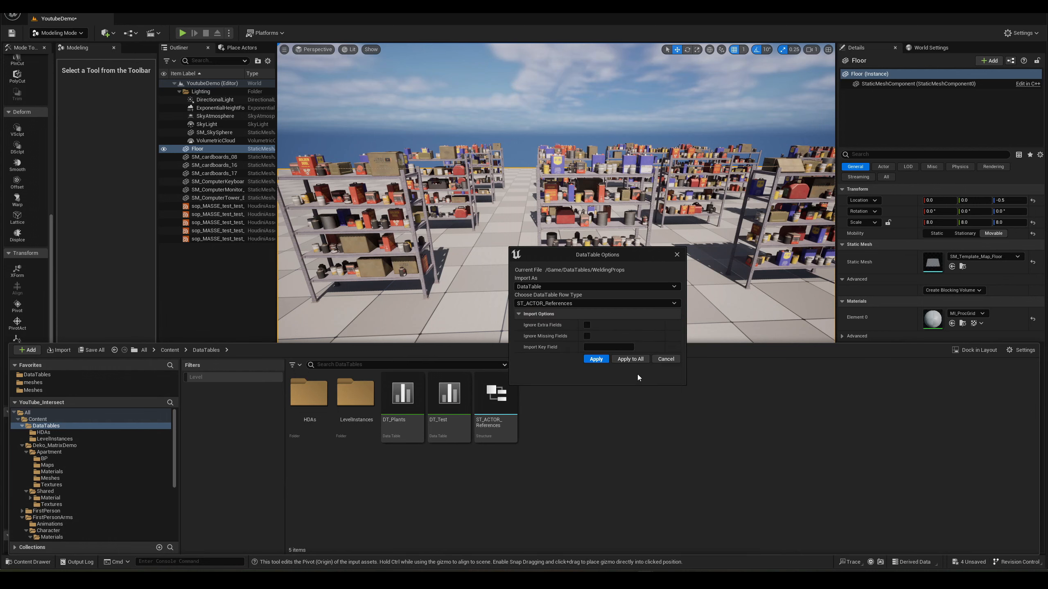
left_click(596, 359)
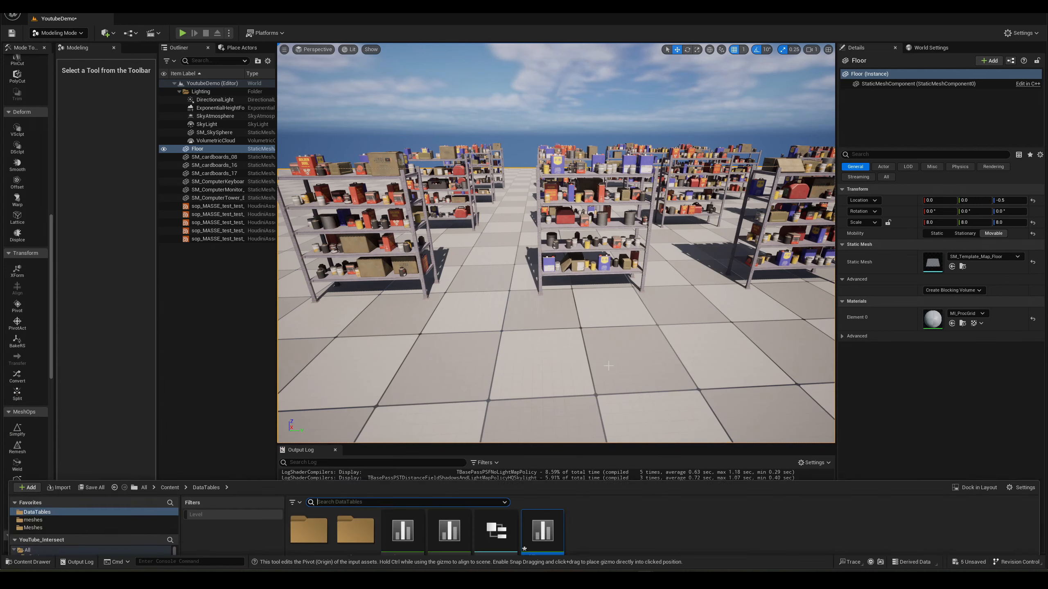
double_click(542, 406)
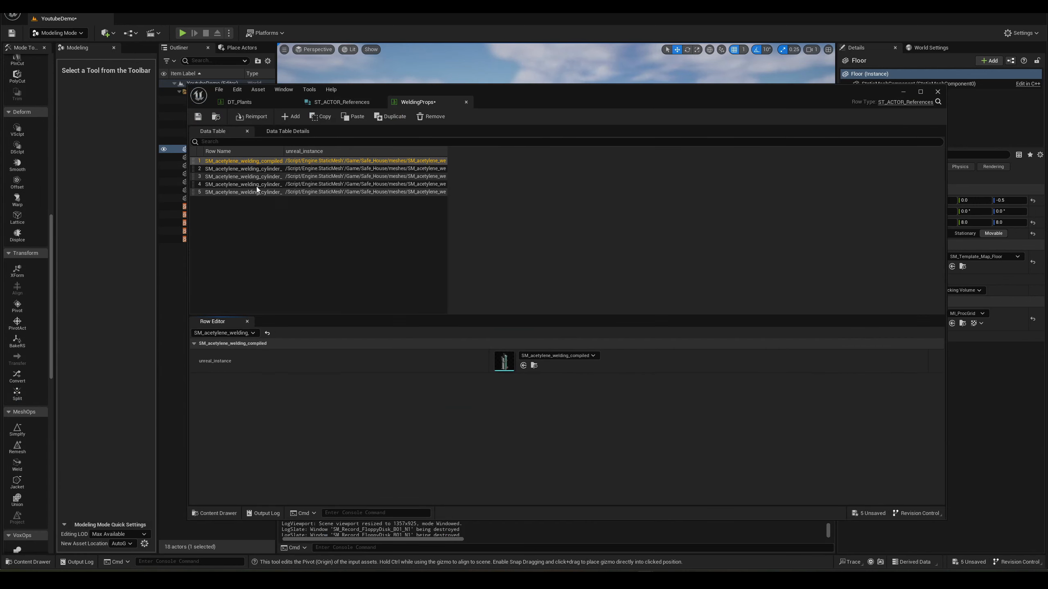
Step: Check the mesh reference of each WeldingProps row and widen the Row Name column to fit the full names
left_click(239, 169)
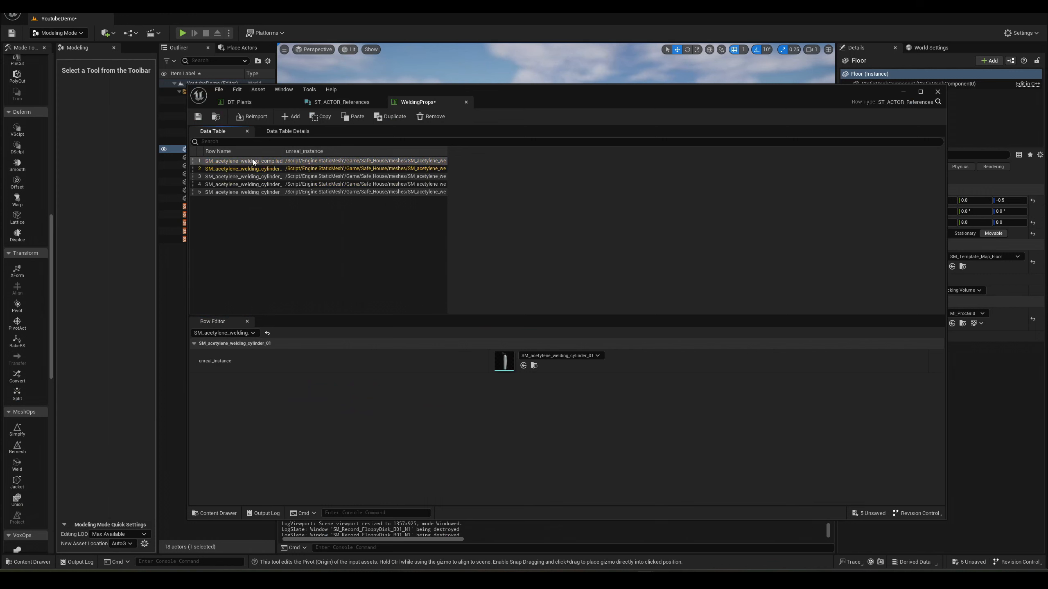
key("Down")
key("Down")
key("Down")
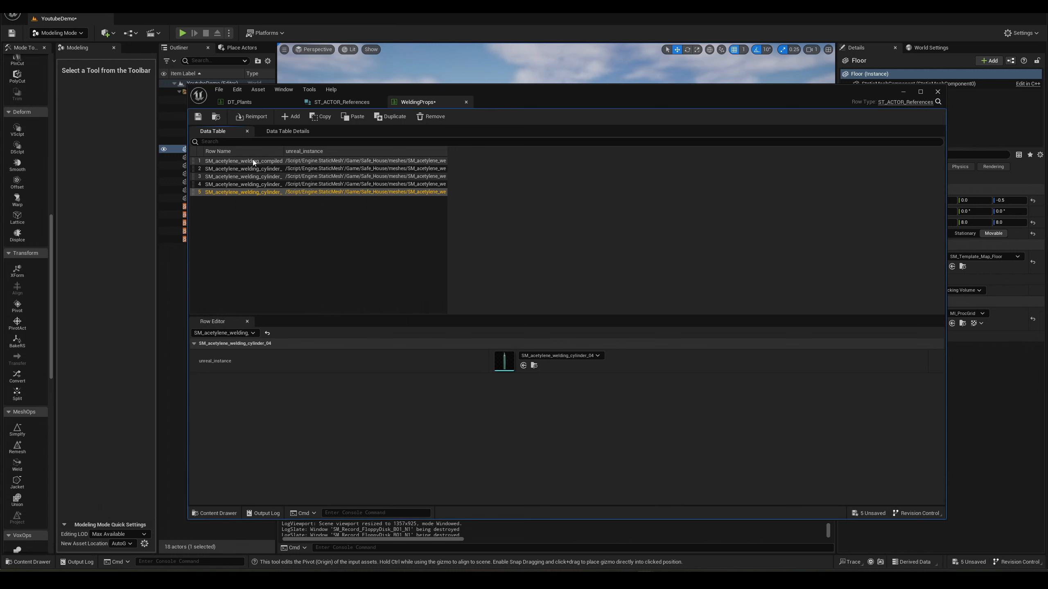
left_click(257, 162)
left_click(284, 153)
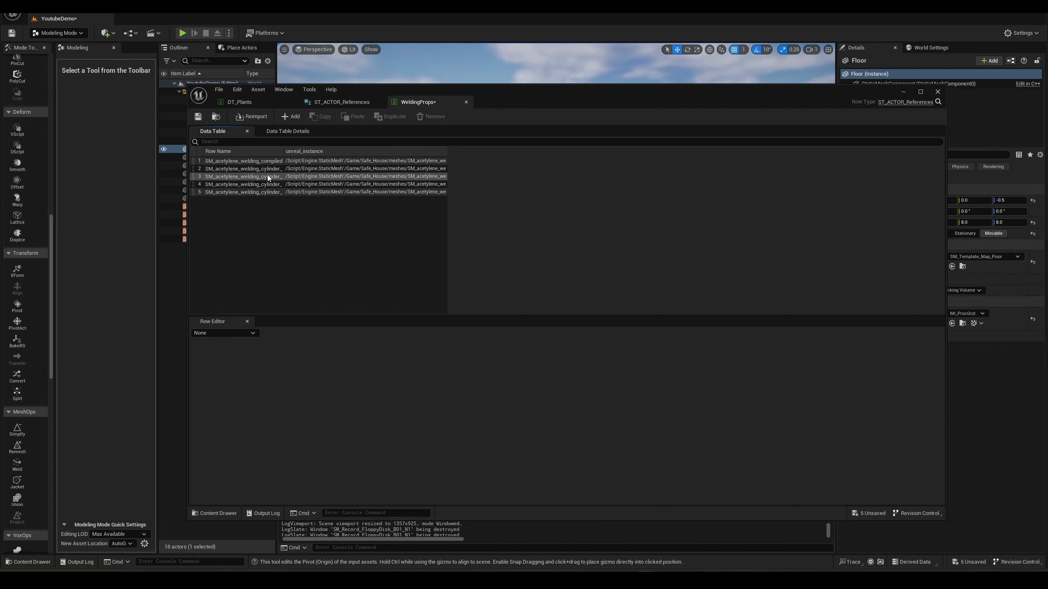
left_click(268, 177)
double_click(283, 151)
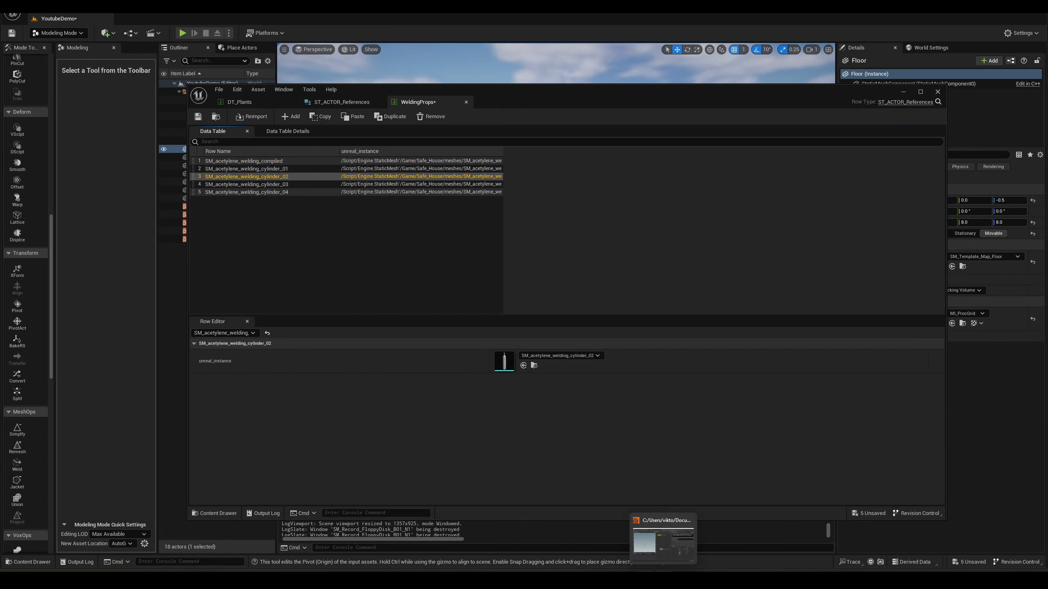
Step: Switch to Houdini and bring up WeldingProps.json in the code editor, highlighting the first entry's Name value
left_click(665, 522)
left_click(487, 361)
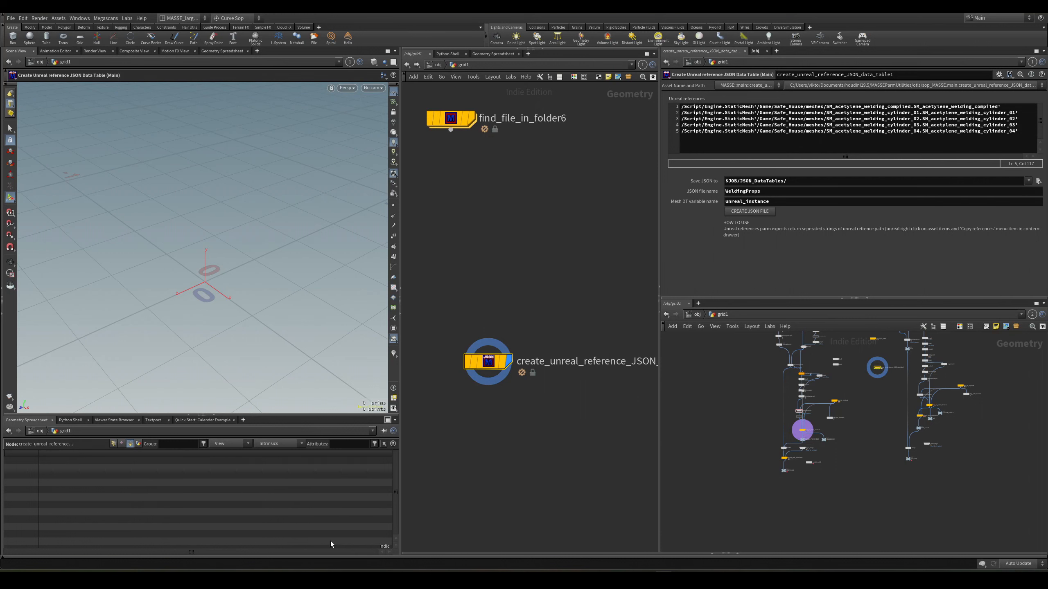
left_click(214, 544)
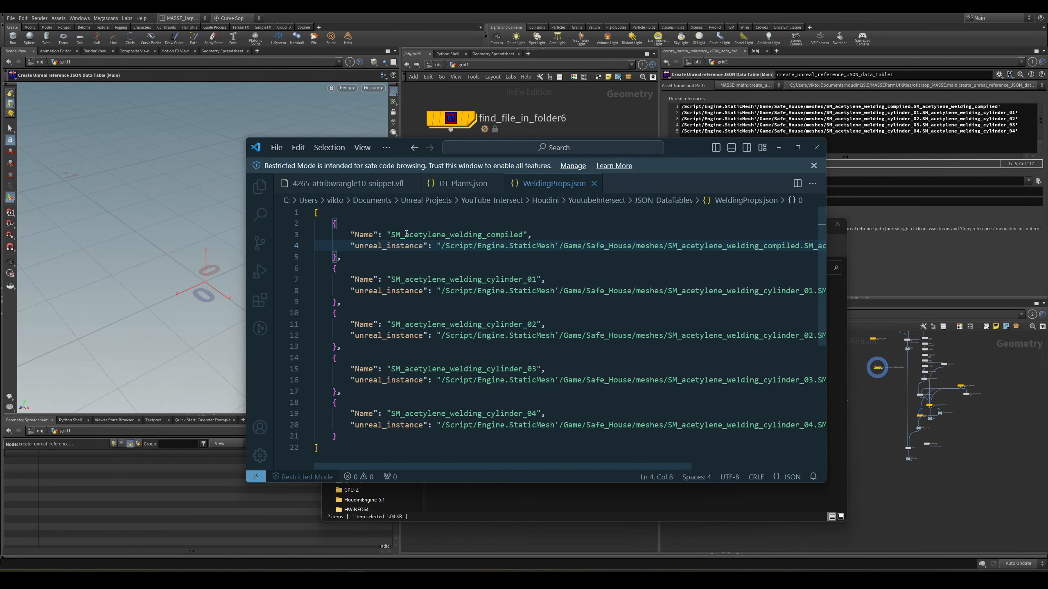
double_click(434, 234)
left_click(465, 235)
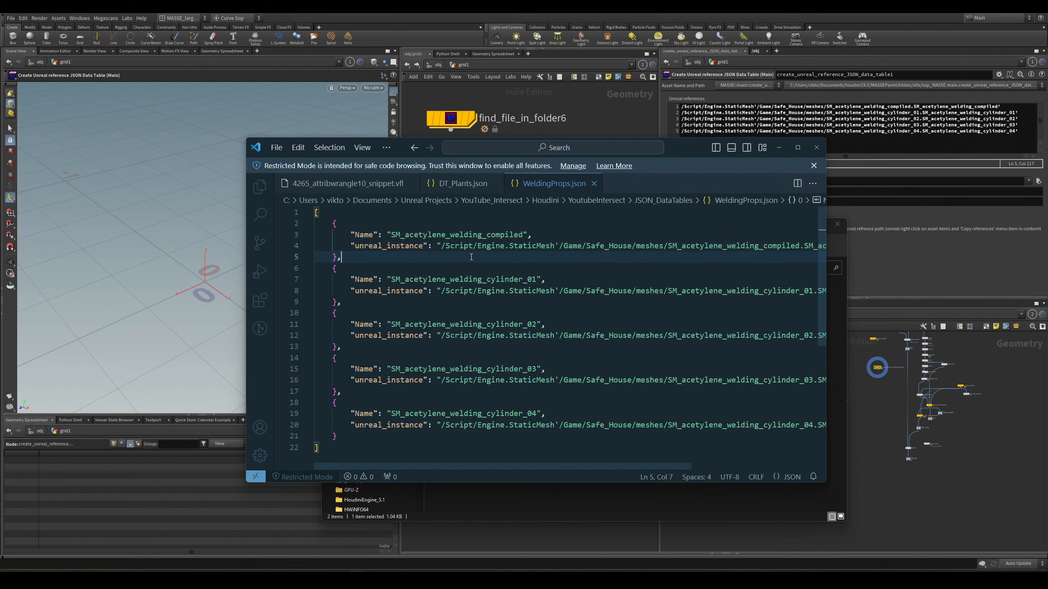
double_click(467, 235)
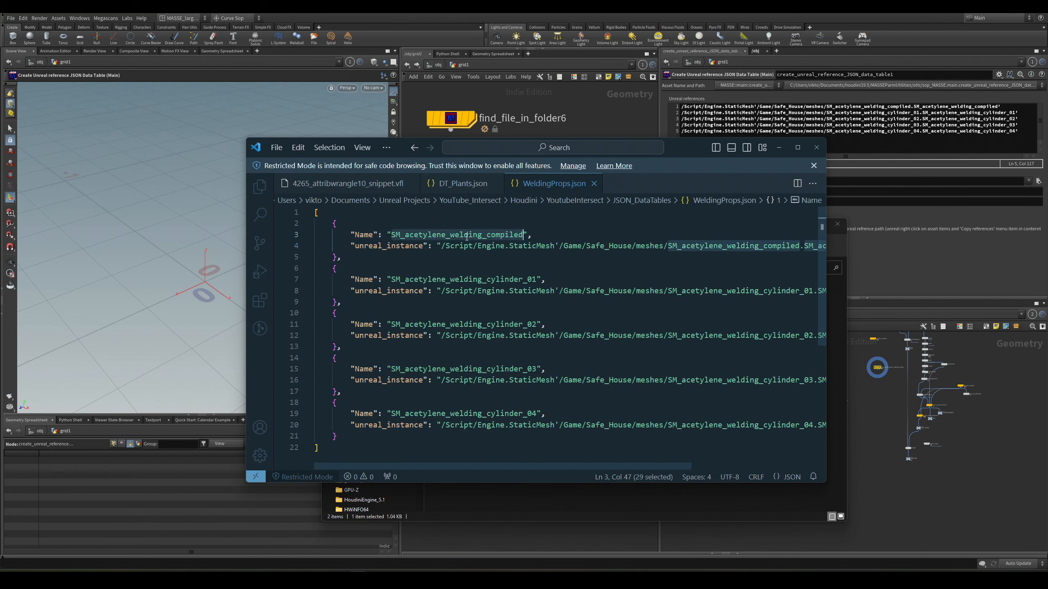
Step: Compare the mesh names at the ends of the unreal_instance paths with the Name values, and put the editor and file browser away
scroll(598, 453, "right", 5)
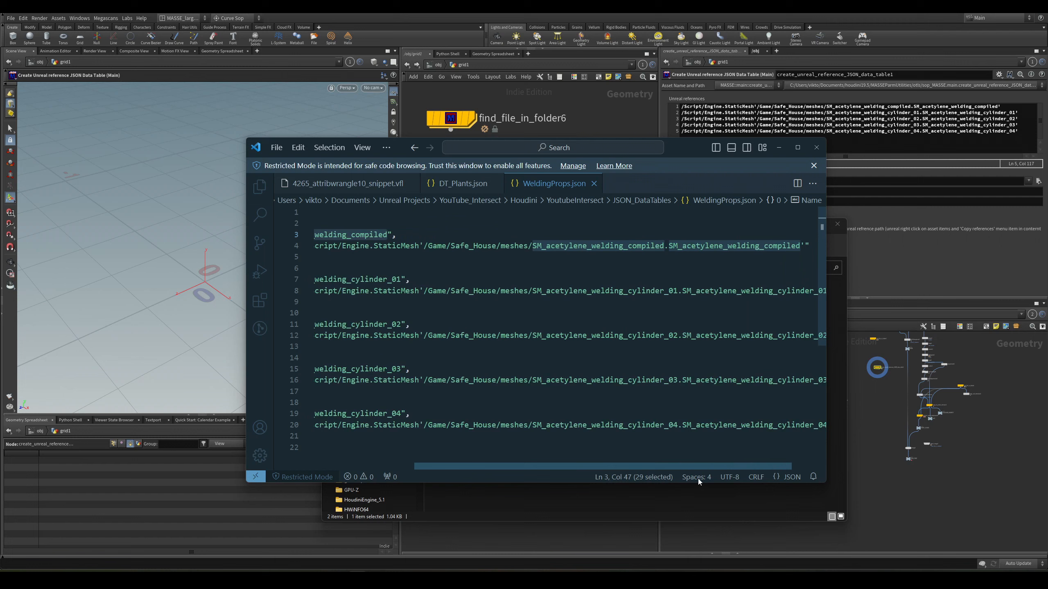
left_click(714, 306)
scroll(812, 437, "right", 5)
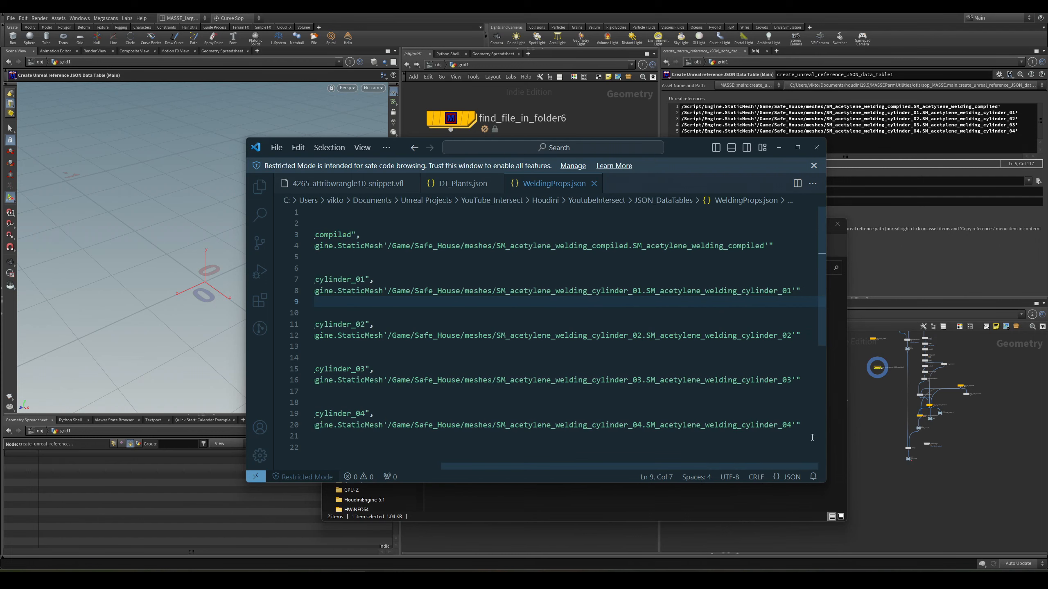
double_click(673, 245)
scroll(563, 442, "left", 10)
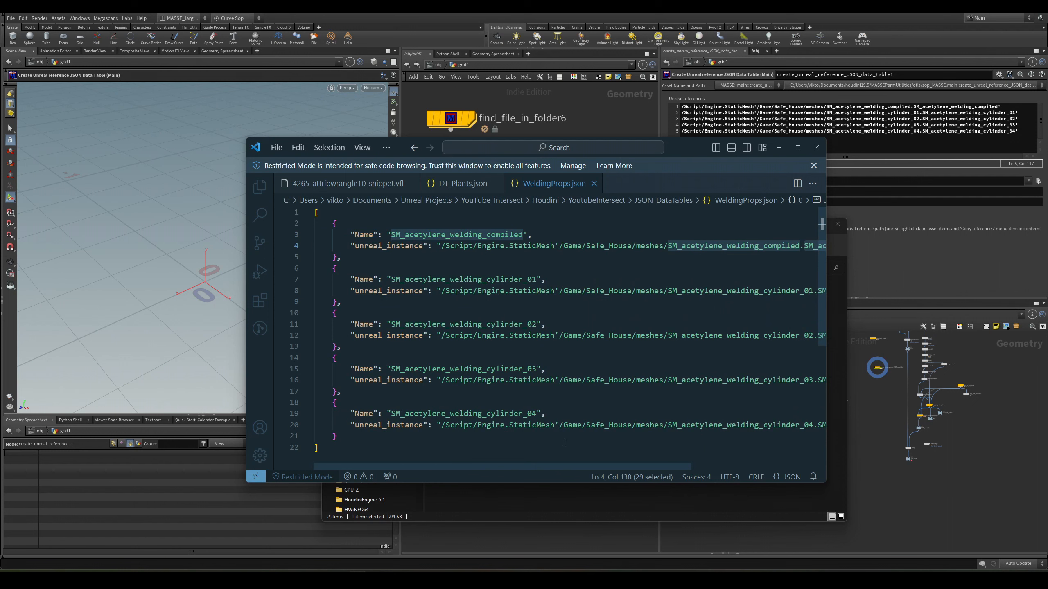
left_click(779, 147)
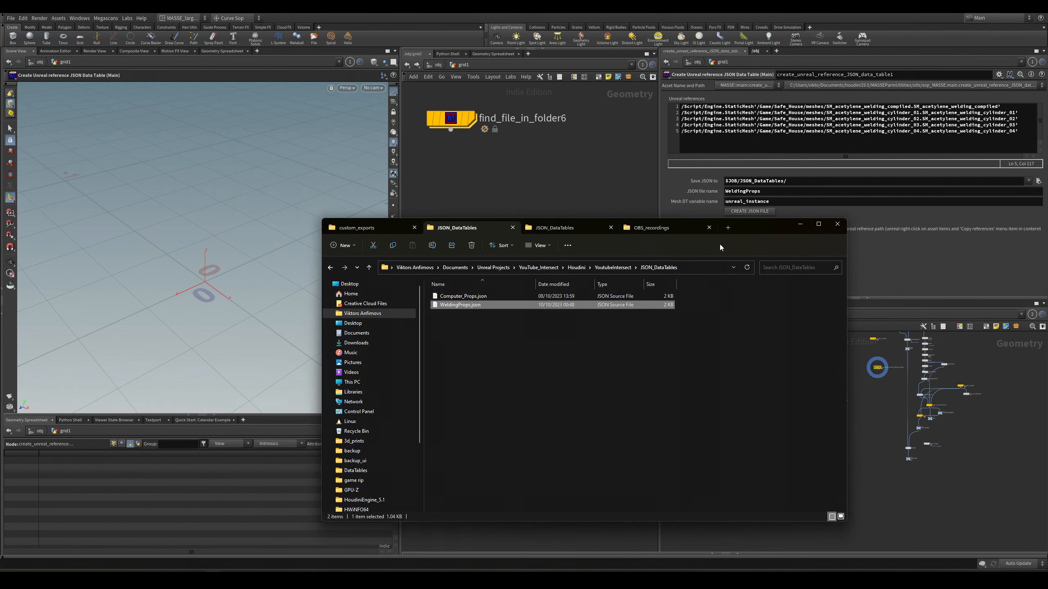
left_click(799, 228)
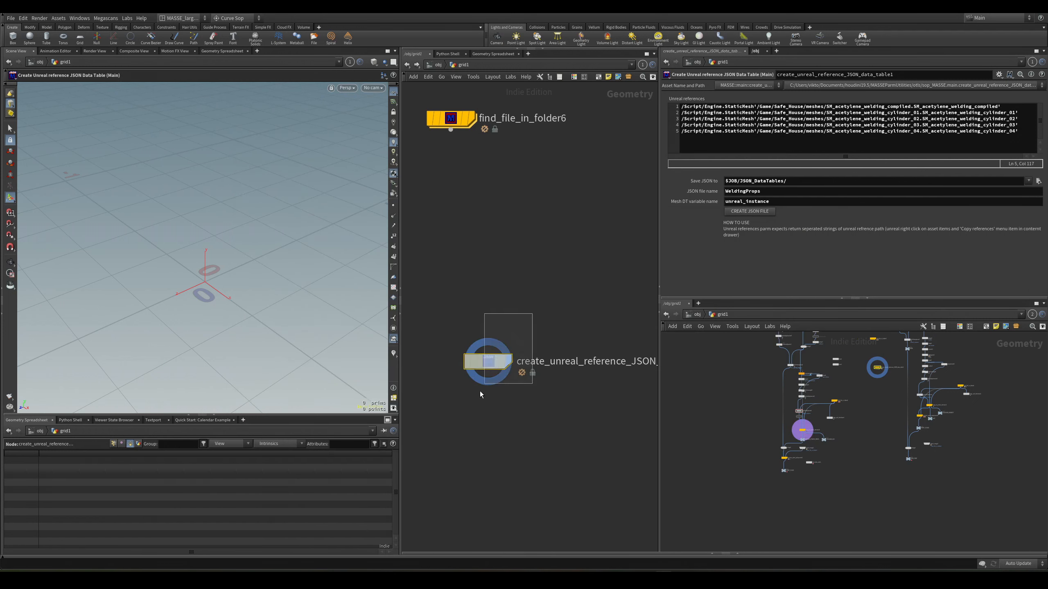
Step: Move the create_unreal_reference_JSON_data_table1 node up to just below find_file_in_folder6
scroll(510, 370, "down", 2)
left_click_drag(510, 372, 485, 270)
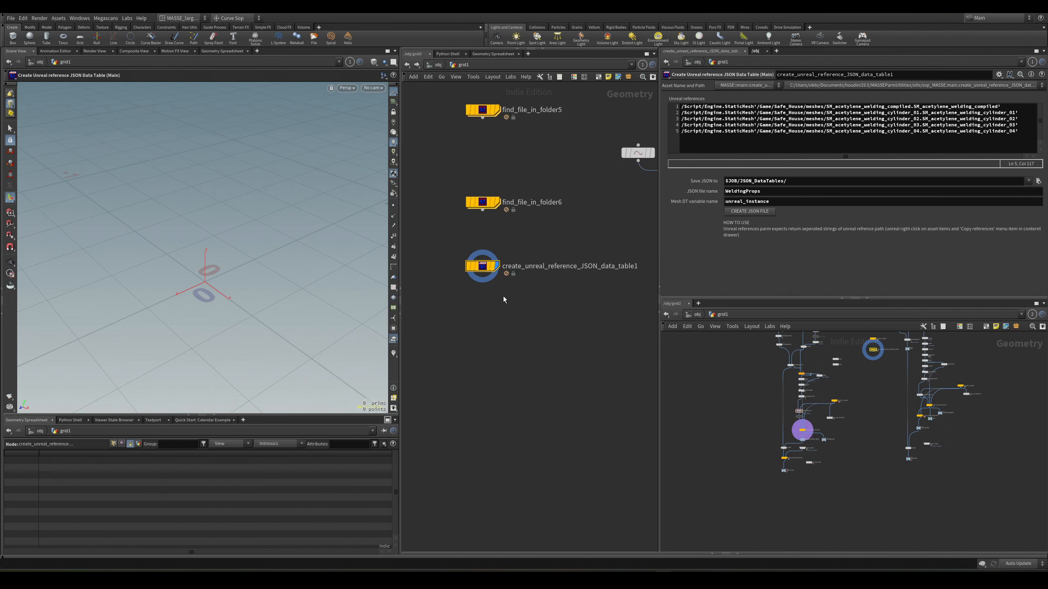
scroll(503, 300, "down", 1)
middle_click_drag(503, 299, 503, 336)
Step: Select the find_file_in_folder2 node that feeds copy_to_points_intersect6 and display its output
scroll(605, 273, "down", 2)
middle_click_drag(566, 290, 605, 291)
middle_click_drag(496, 396, 638, 346)
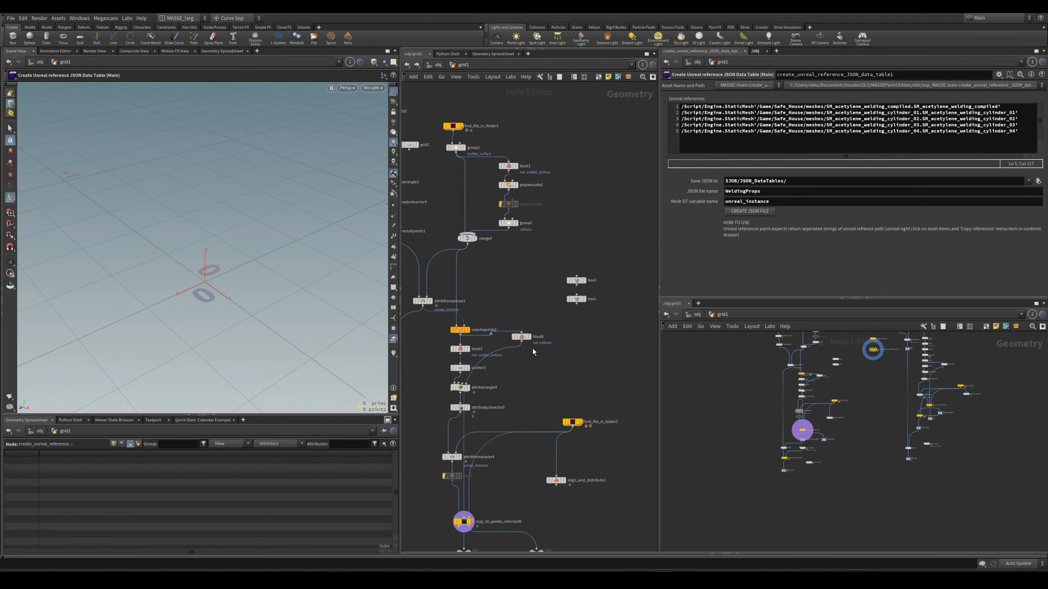
scroll(536, 359, "up", 3)
middle_click_drag(537, 364, 590, 288)
scroll(594, 389, "down", 3)
scroll(597, 315, "up", 3)
scroll(597, 325, "down", 4)
left_click(590, 326)
left_click(598, 327)
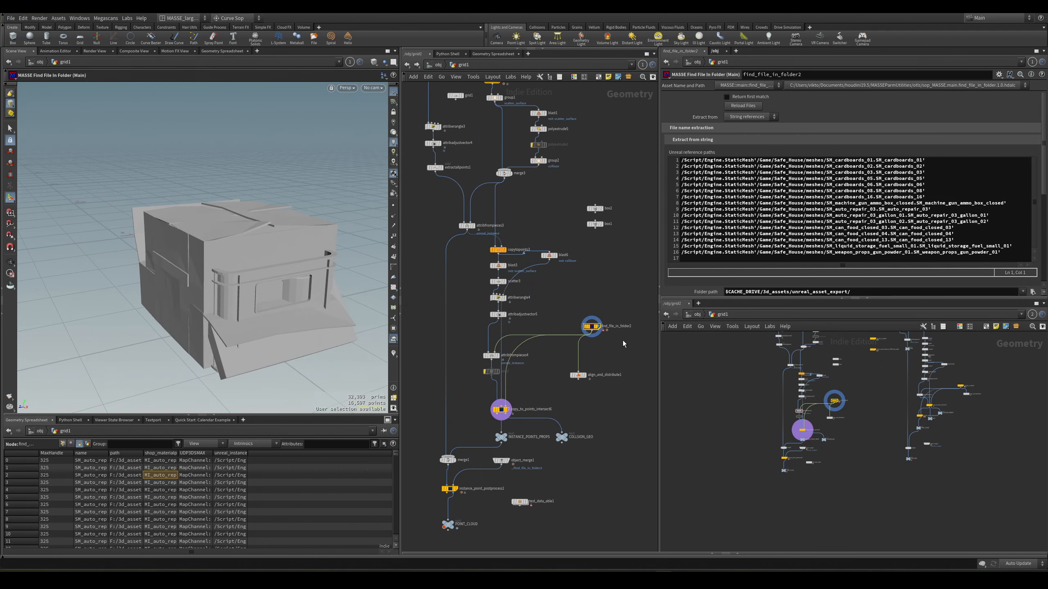
Step: Set find_file_in_folder2 to extract its references from a JSON file
scroll(622, 341, "up", 2)
middle_click_drag(623, 341, 607, 321)
middle_click_drag(524, 368, 559, 328)
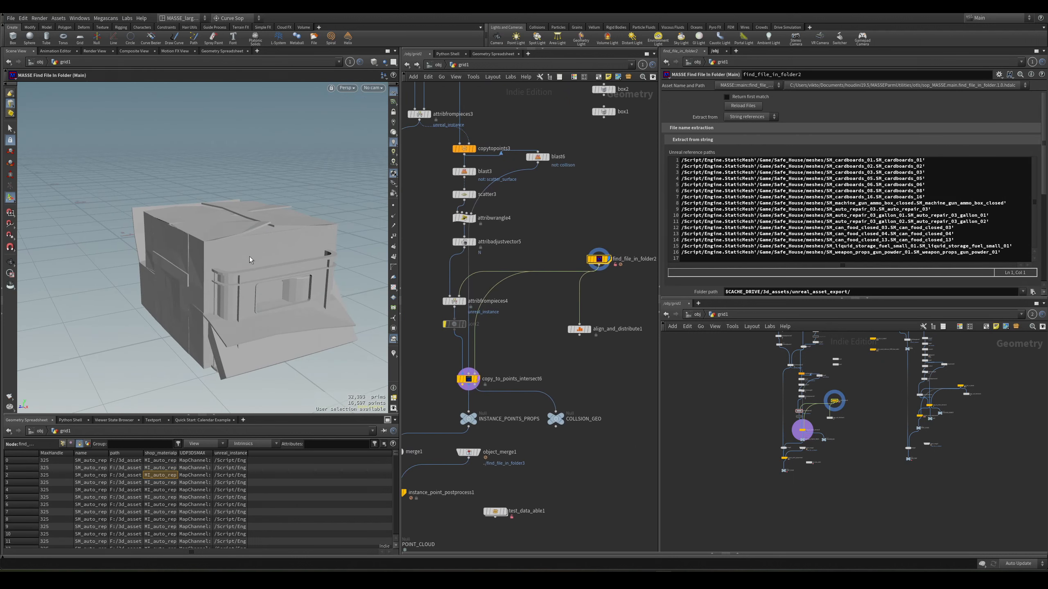
left_click(761, 119)
left_click(752, 134)
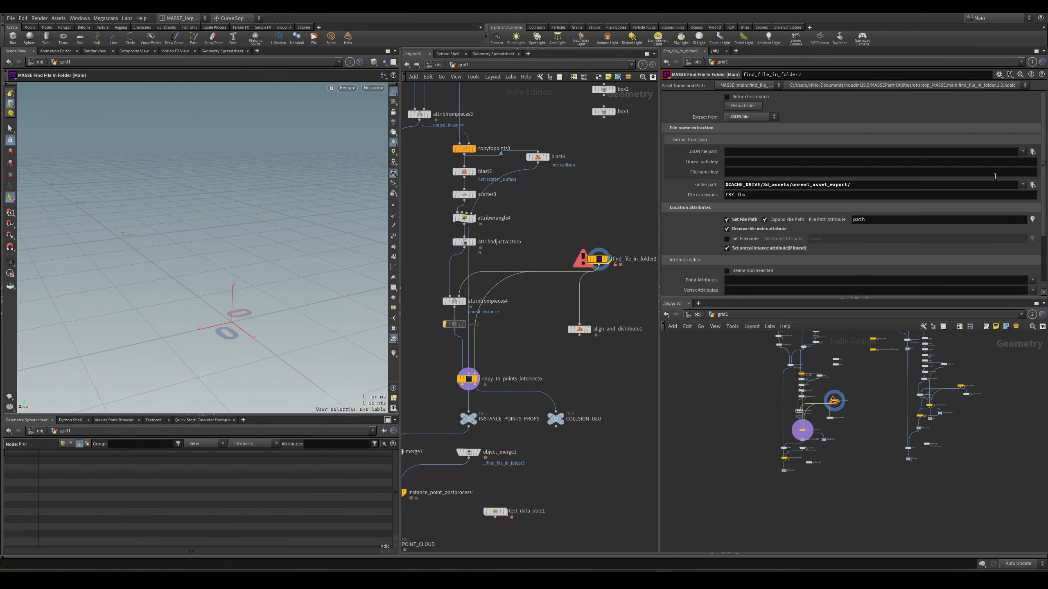
Step: Choose DT_Plants.json from the DataTables folder on the Desktop as the JSON file path
left_click(1032, 152)
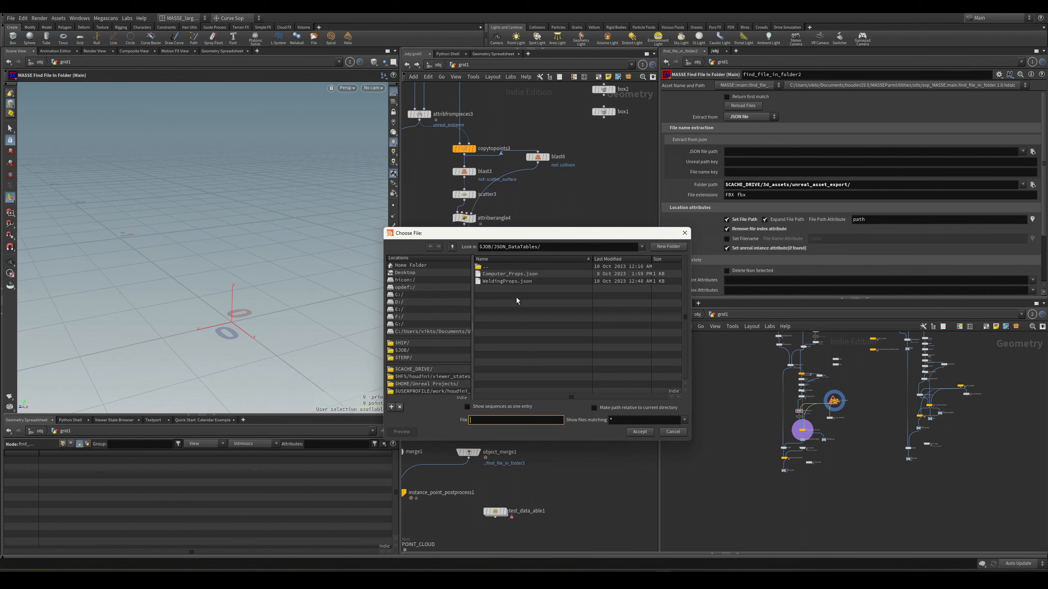
left_click(453, 247)
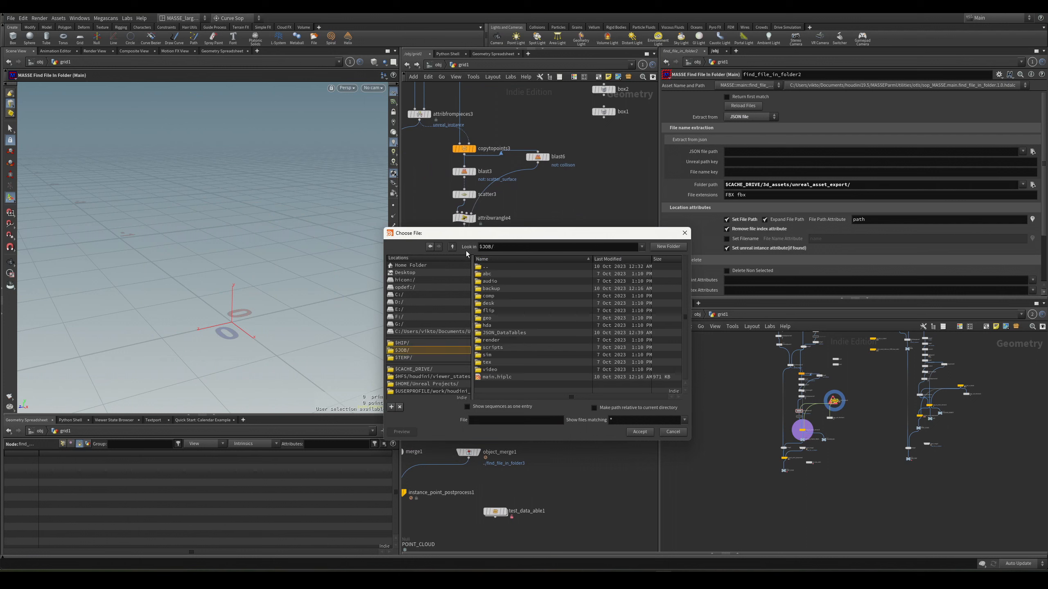
left_click(427, 273)
left_click(523, 296)
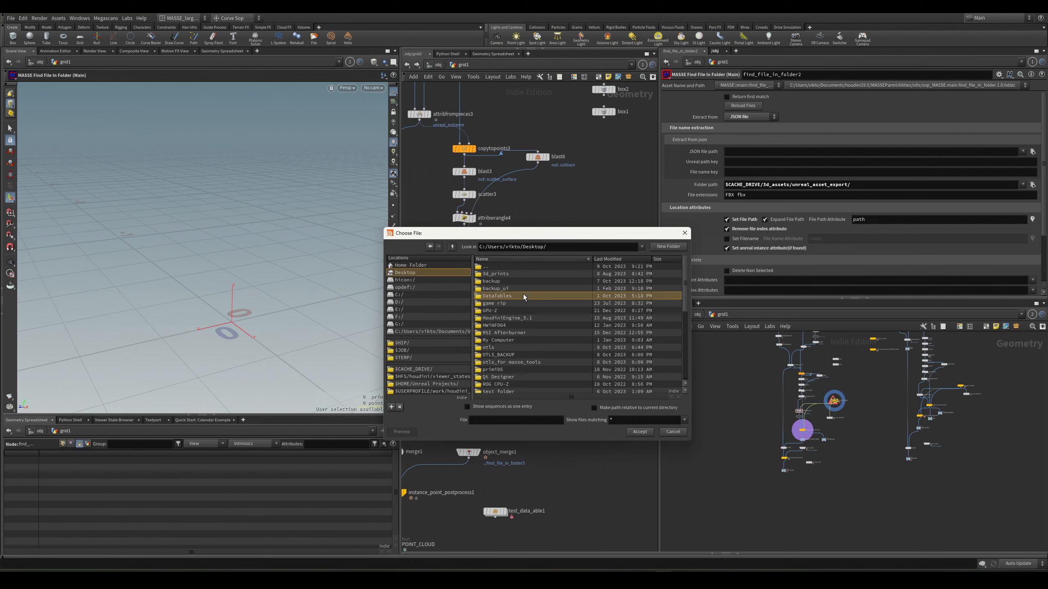
double_click(537, 295)
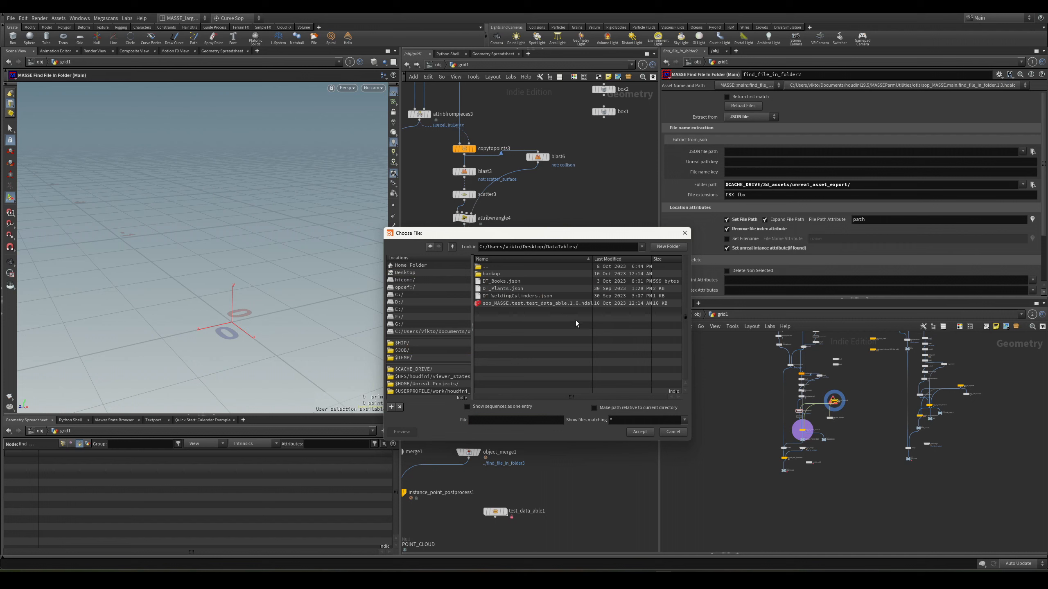
left_click(523, 289)
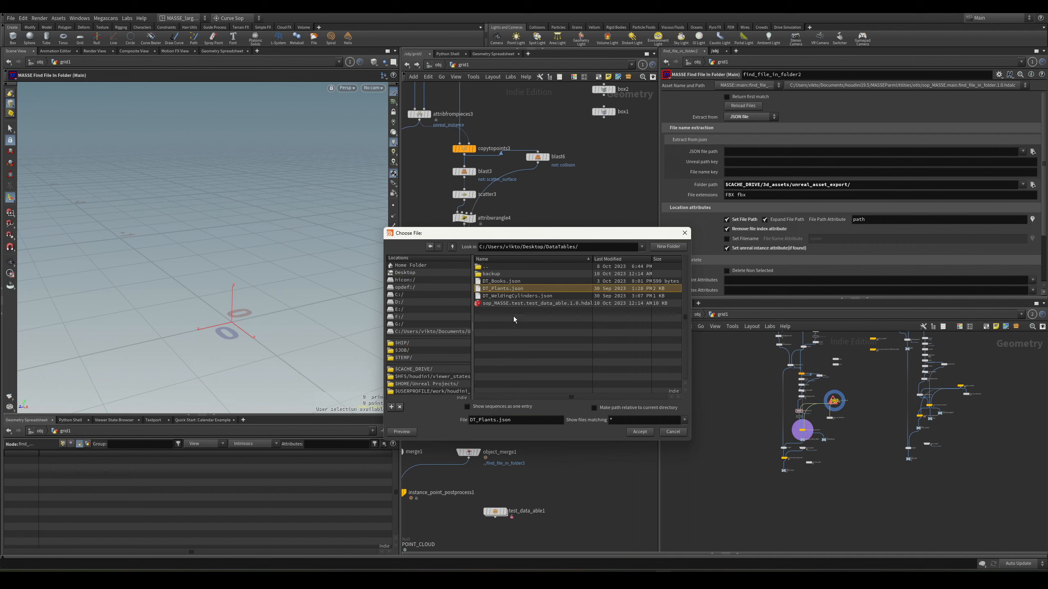
left_click(628, 433)
Step: Set the Unreal path key to unreal_instance and the file name key to Name
scroll(532, 227, "up", 4)
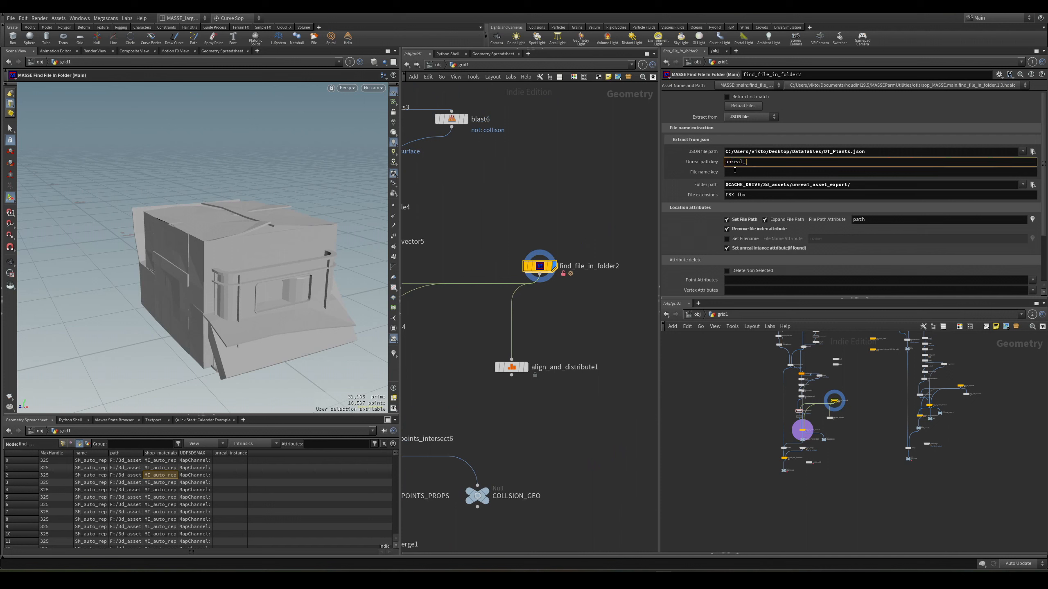
type("e")
key("Return")
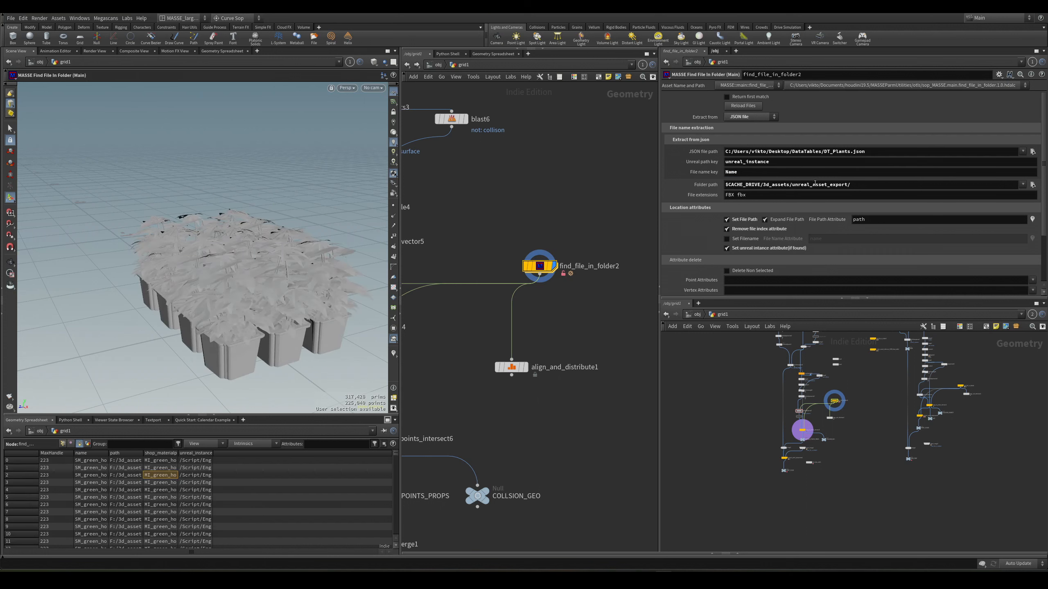
Step: Inspect the loaded plant meshes and their scattered copies in the copy_to_points_intersect6 output from several angles
left_click_drag(311, 234, 277, 278, "alt")
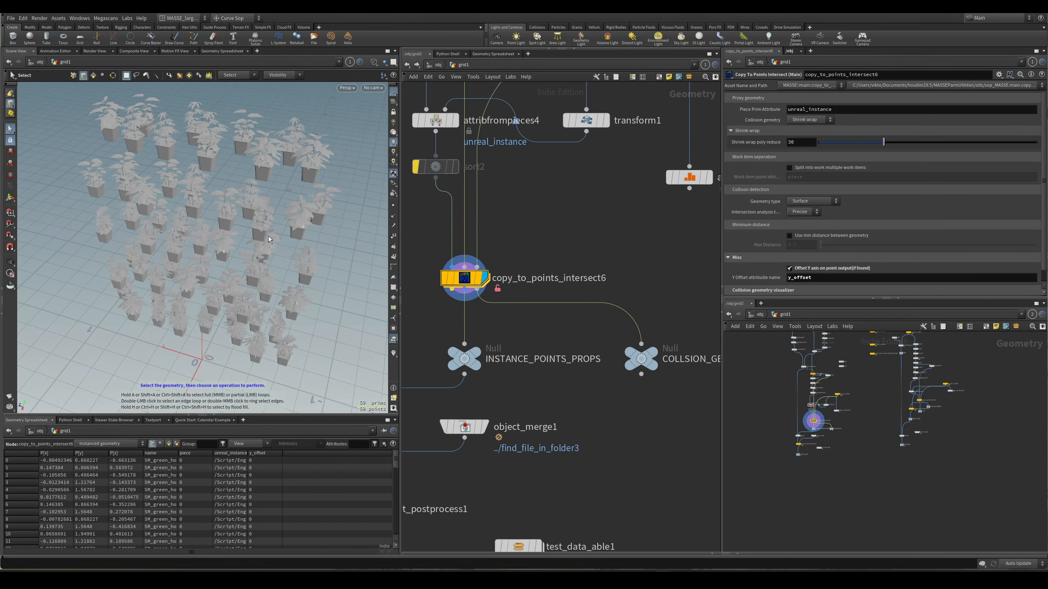
key("Escape")
left_click_drag(268, 236, 280, 210)
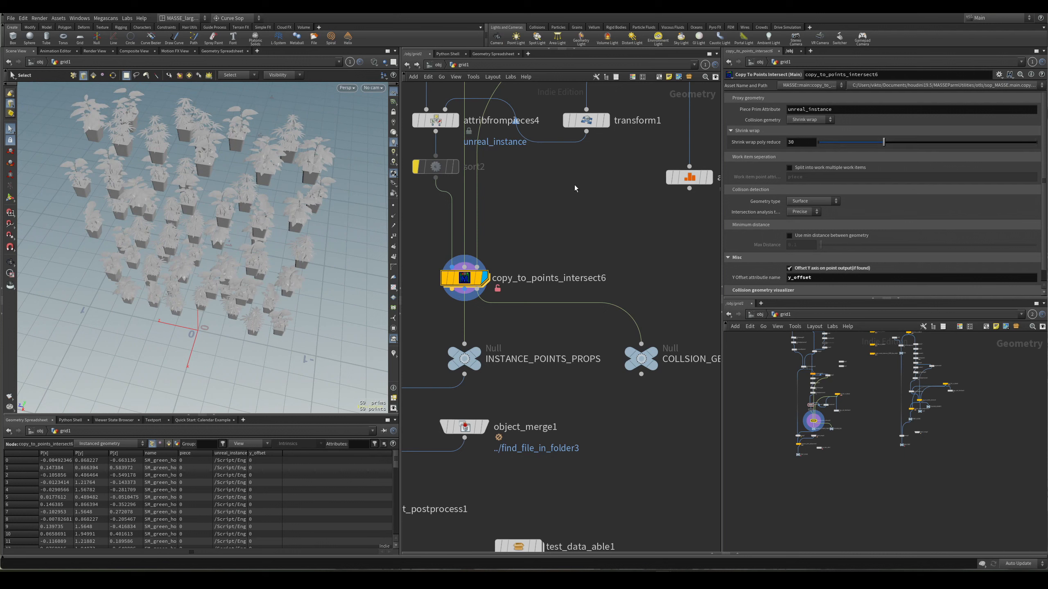
left_click_drag(281, 206, 267, 186, "alt")
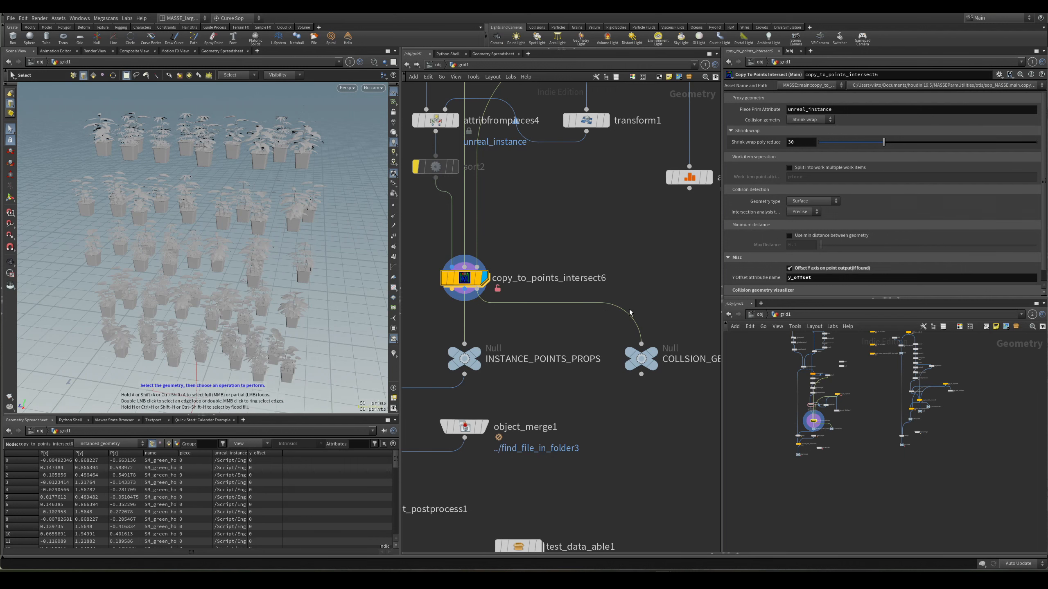
Step: Display the COLLSION_GEO null's output, frame the collision shapes in the viewport, and toggle wireframe shading
middle_click_drag(686, 402, 513, 337)
key("f")
scroll(594, 367, "down", 3)
scroll(626, 366, "up", 3)
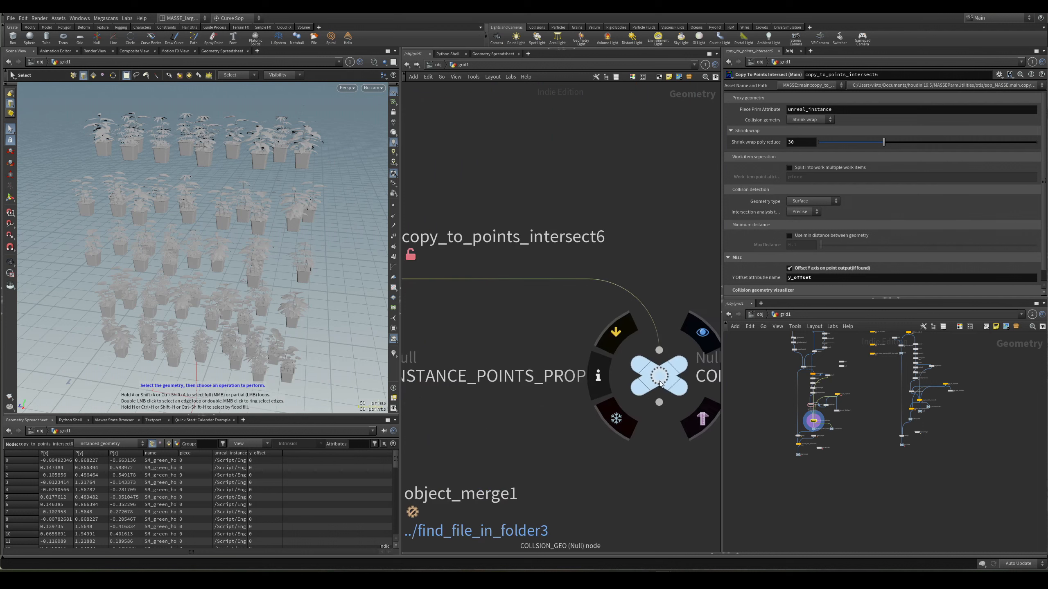
scroll(675, 382, "down", 3)
middle_click_drag(580, 350, 617, 355)
scroll(502, 299, "up", 2)
middle_click_drag(511, 308, 408, 256)
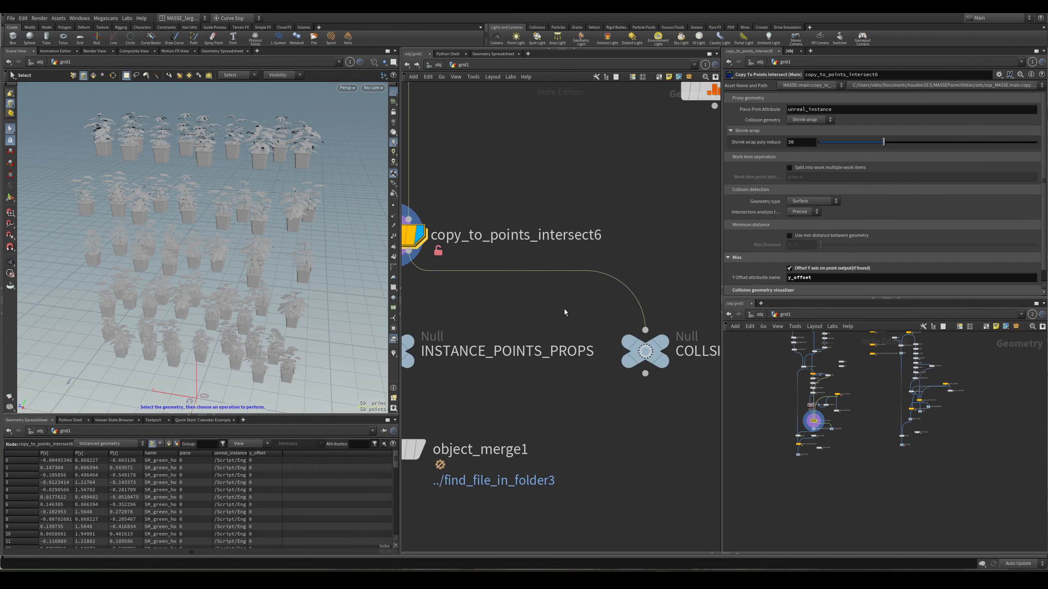
left_click(663, 342)
key("space+g")
left_click_drag(241, 283, 309, 286)
middle_click_drag(150, 295, 248, 264)
key("w")
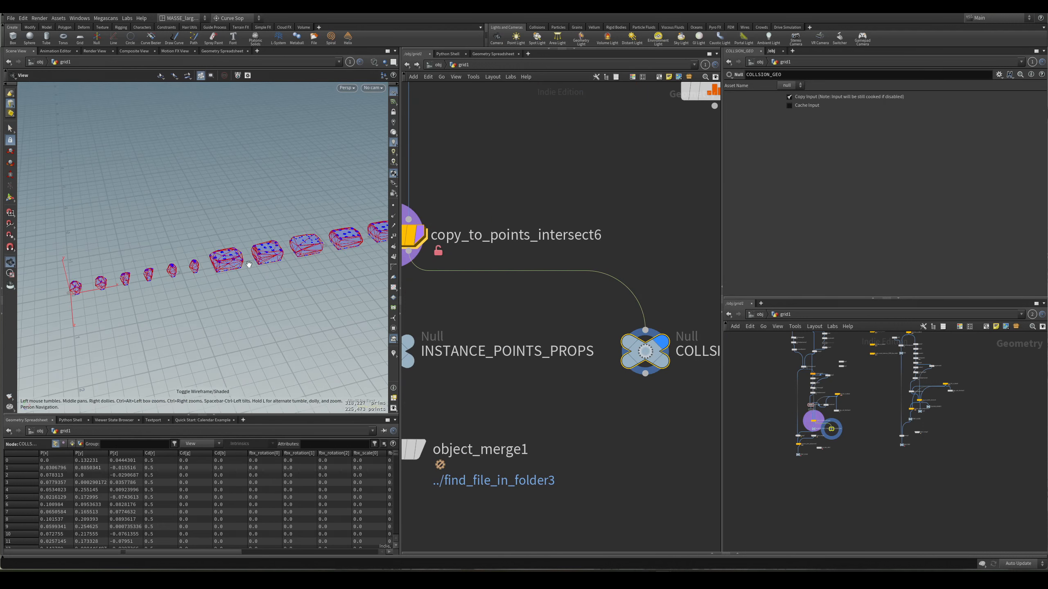
Step: Examine the shrink-wrapped collision hulls around the plants up close, toggling between wireframe and shaded display
mouse_move(249, 264)
left_mouse_down()
mouse_move(277, 232)
mouse_move(217, 264)
left_mouse_up()
right_click_drag(217, 264, 230, 274)
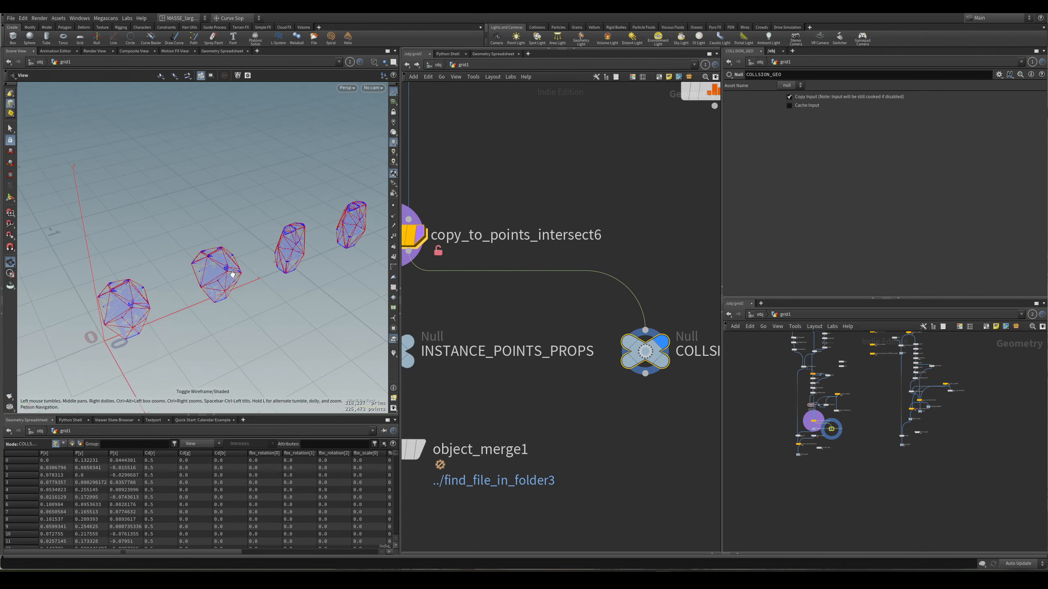
middle_click_drag(505, 207, 643, 224)
scroll(501, 322, "down", 3)
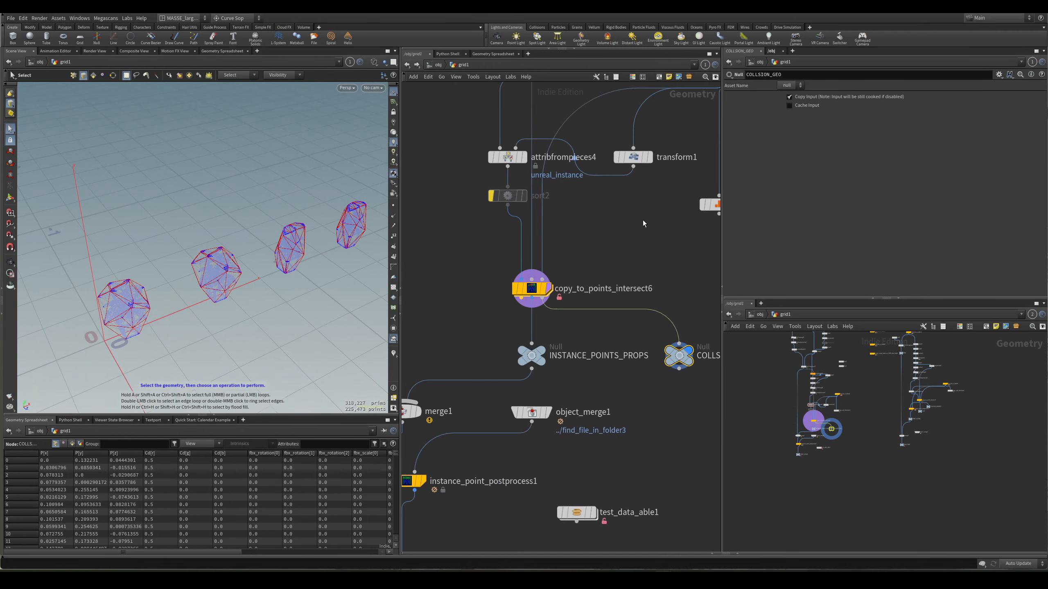
left_click_drag(136, 306, 124, 304, "alt")
right_click_drag(124, 304, 136, 311, "alt")
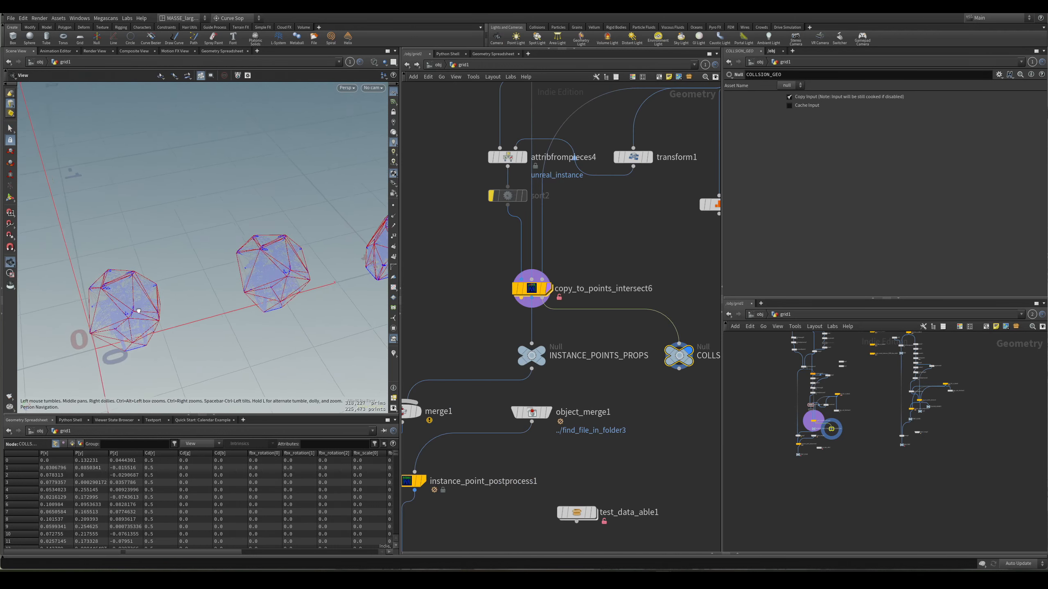
left_click_drag(136, 311, 177, 279, "alt")
key("w")
key("w")
middle_click_drag(273, 241, 231, 271)
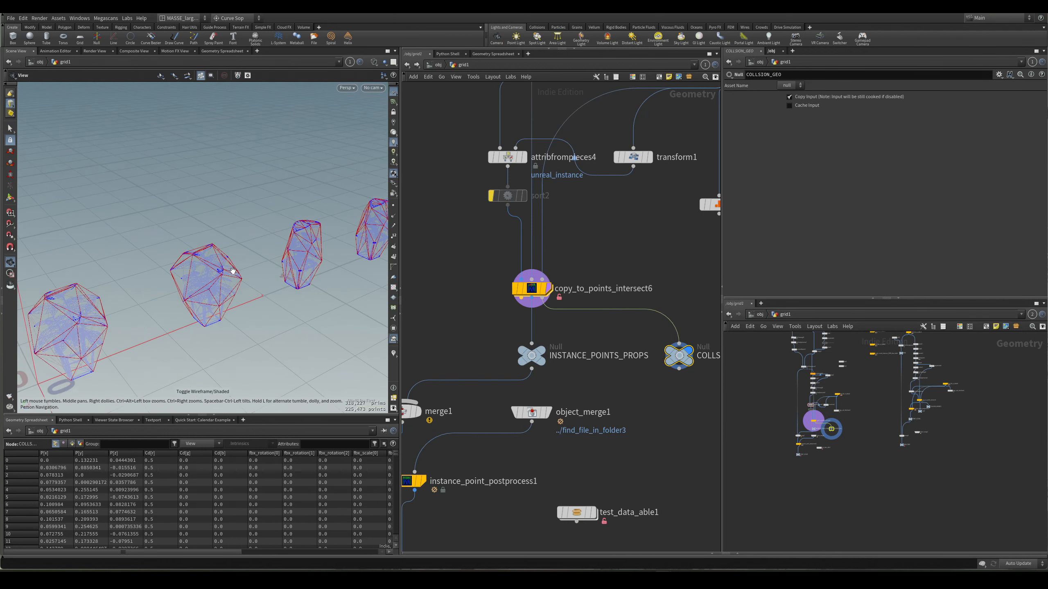
Step: Examine the row of plant collision hulls from one end to the other, comparing shaded and wireframe display
middle_click_drag(309, 253, 173, 277)
left_click_drag(173, 277, 294, 229)
key("w")
mouse_move(295, 229)
middle_mouse_down()
mouse_move(180, 275)
mouse_move(214, 243)
middle_mouse_up()
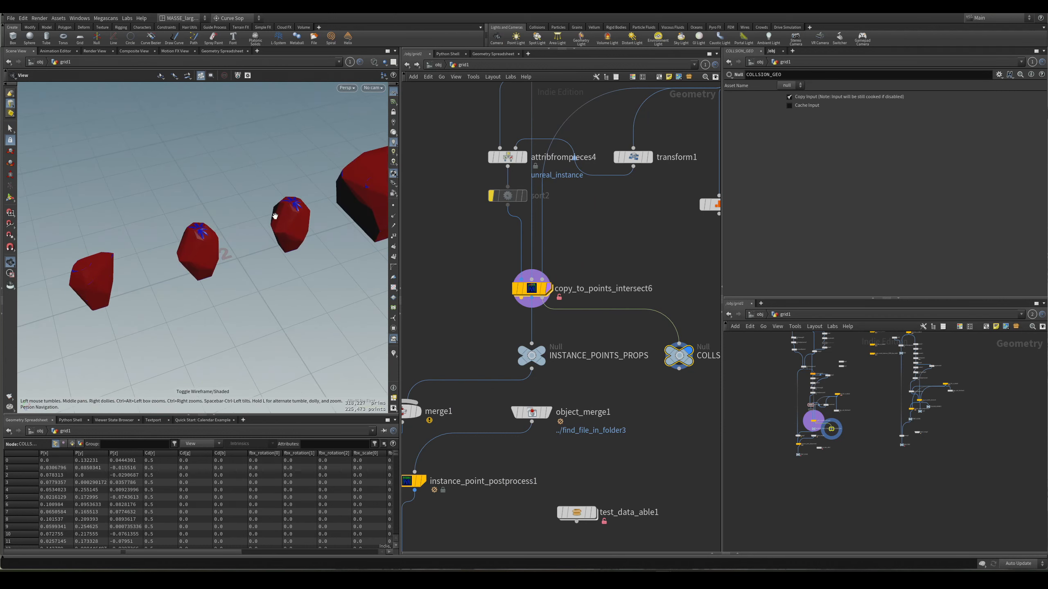
middle_click_drag(273, 215, 133, 269)
scroll(286, 234, "down", 3)
middle_click_drag(371, 202, 180, 273)
mouse_move(295, 240)
middle_mouse_down()
mouse_move(185, 248)
mouse_move(287, 255)
mouse_move(180, 268)
middle_mouse_up()
key("w")
middle_click_drag(309, 220, 227, 241)
mouse_move(227, 241)
left_mouse_down()
mouse_move(281, 230)
mouse_move(269, 238)
left_mouse_up()
key("w")
mouse_move(269, 238)
right_mouse_down()
mouse_move(313, 244)
mouse_move(264, 243)
right_mouse_up()
Step: Display the copy_to_points_intersect6 output and view the scattered plants together with the row of collision hulls
left_click(547, 288)
left_click_drag(264, 243, 289, 251)
middle_click_drag(289, 251, 252, 254)
left_click_drag(252, 254, 216, 274)
middle_click_drag(215, 273, 229, 248)
left_click_drag(229, 248, 253, 225)
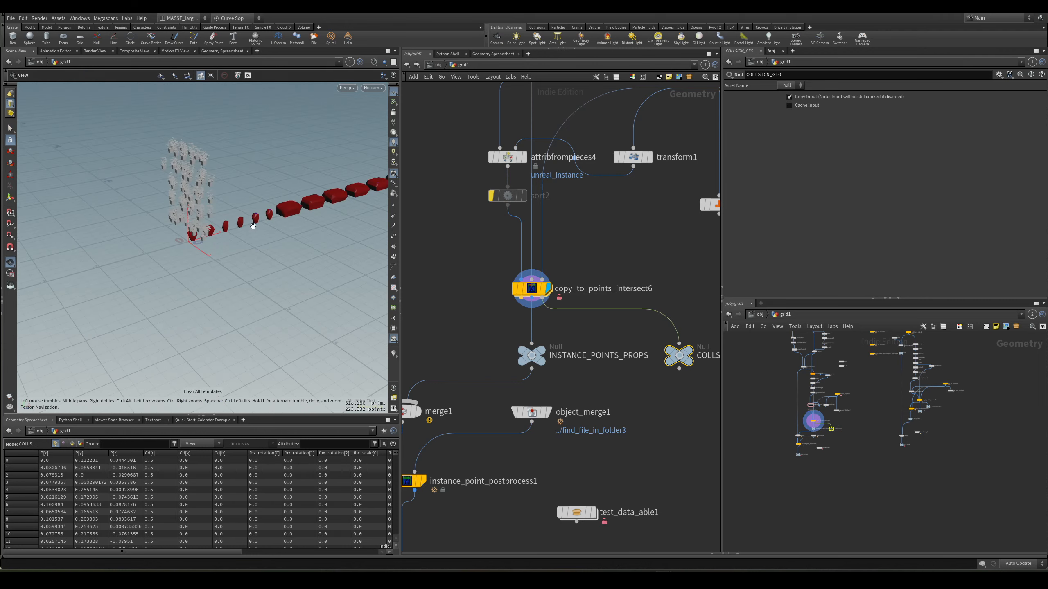
scroll(207, 178, "up", 5)
mouse_move(207, 179)
left_mouse_down()
mouse_move(236, 240)
mouse_move(287, 204)
left_mouse_up()
Step: Select copy_to_points_intersect6 and inspect the scattered potted plants up close in wireframe and shaded display
left_click(524, 288)
key("w")
key("w")
key("w")
key("w")
scroll(251, 190, "up", 3)
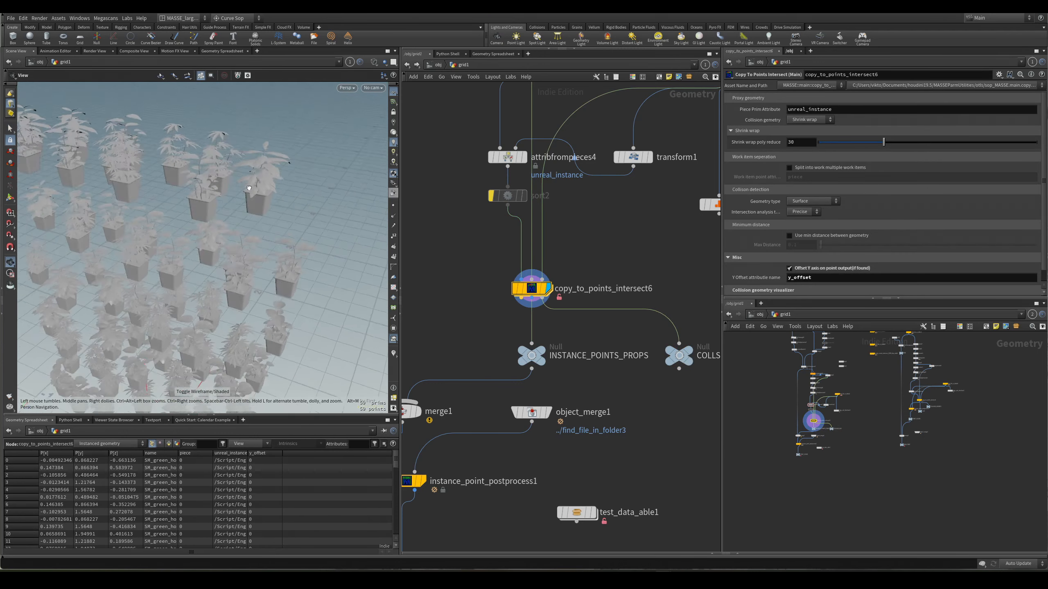
Step: Set the collision geometry of copy_to_points_intersect6 to Bounding box and check the scattered plants in the viewport
key("w")
left_click_drag(216, 269, 199, 247)
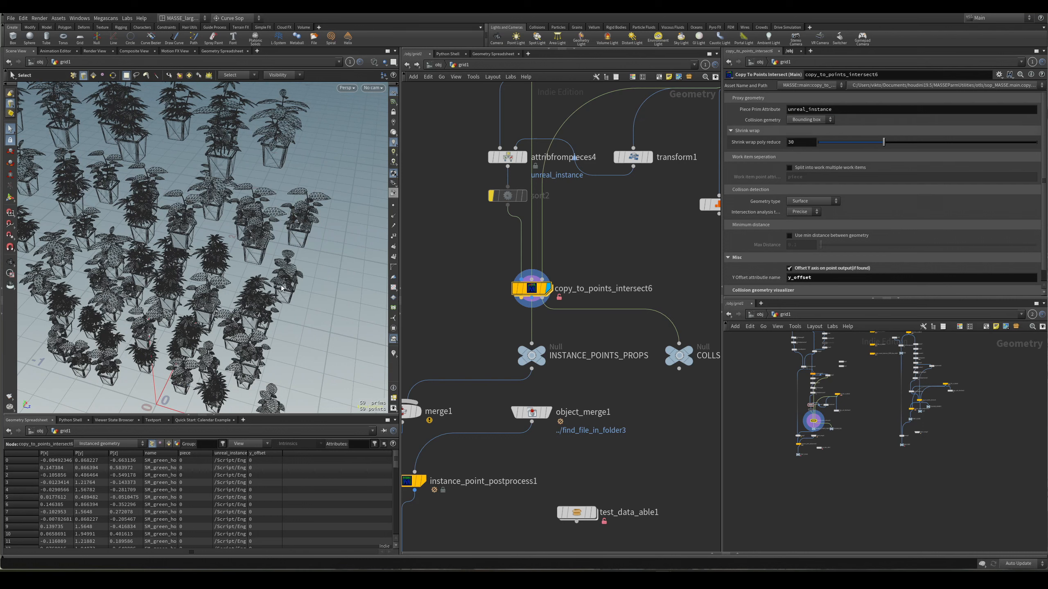
key("Escape")
key("w")
left_click_drag(224, 287, 285, 265)
key("s")
scroll(565, 365, "down", 4)
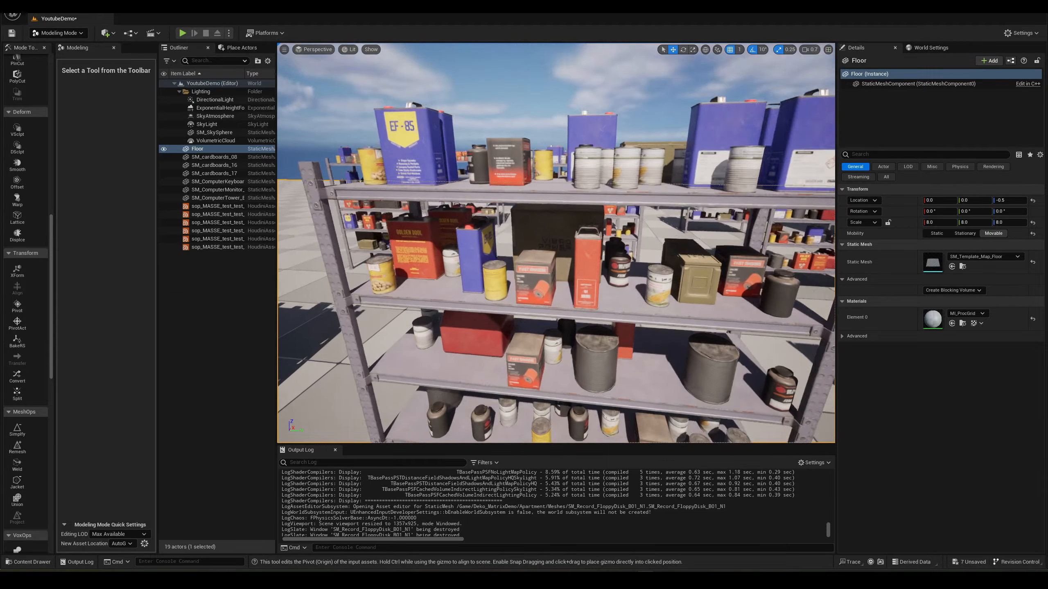
Step: In the Unreal Editor, move in close to examine the cans, boxes and crate placed on the shelves
right_click_drag(556, 242, 615, 254)
scroll(556, 243, "down", 2)
key("w")
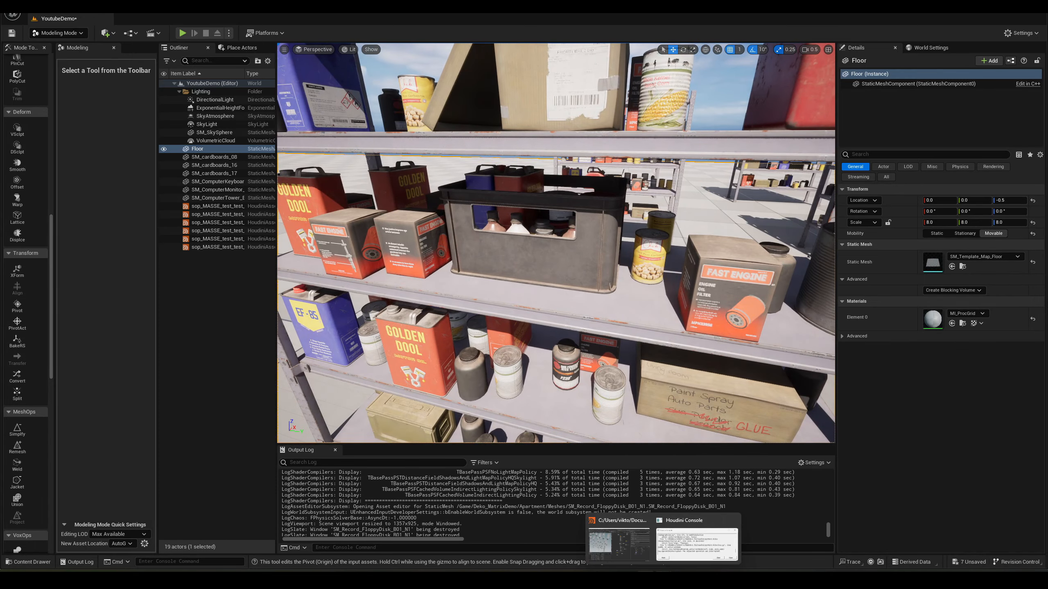
Step: Switch to Houdini and examine the scattered plants and the desk node network down to the DESK_PROP null
left_click(632, 543)
left_click_drag(313, 310, 304, 274, "alt")
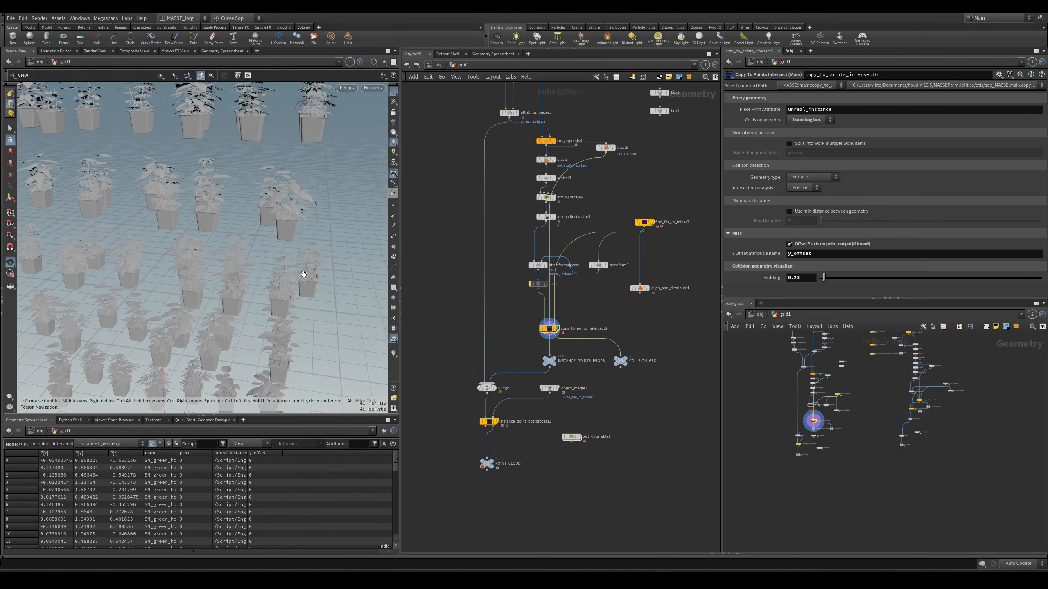
right_click_drag(304, 274, 284, 270, "alt")
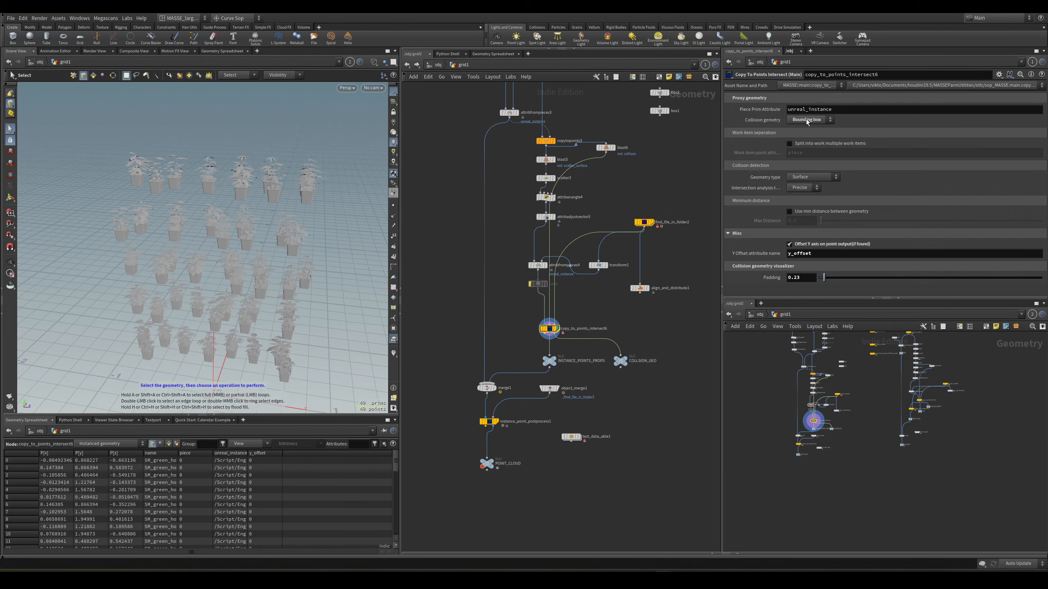
middle_click_drag(697, 174, 484, 209)
middle_click_drag(557, 240, 456, 246)
scroll(456, 246, "down", 2)
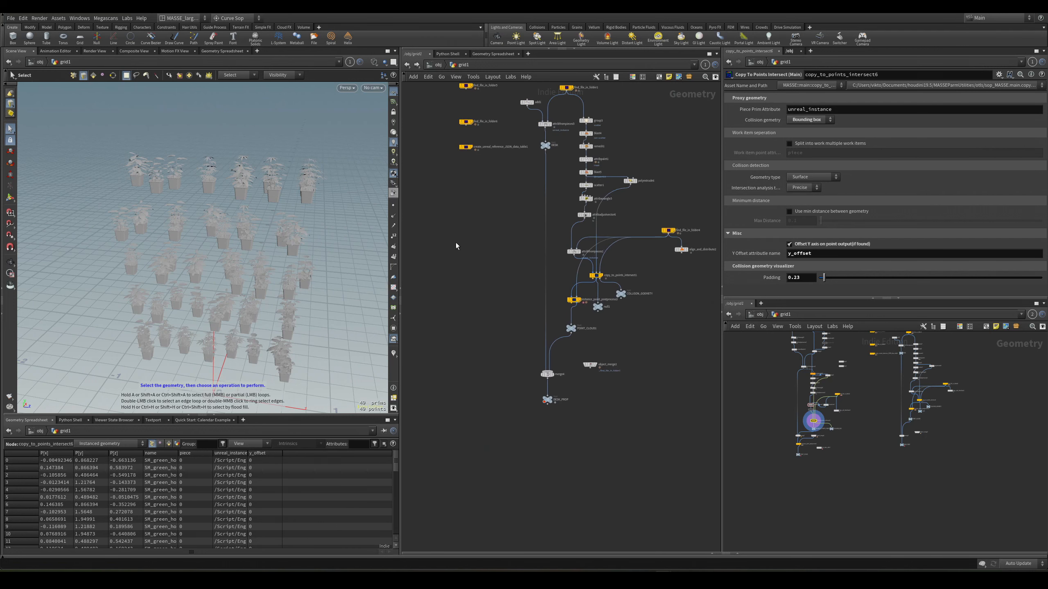
scroll(478, 238, "down", 1)
scroll(479, 279, "up", 4)
middle_click_drag(535, 362, 542, 305)
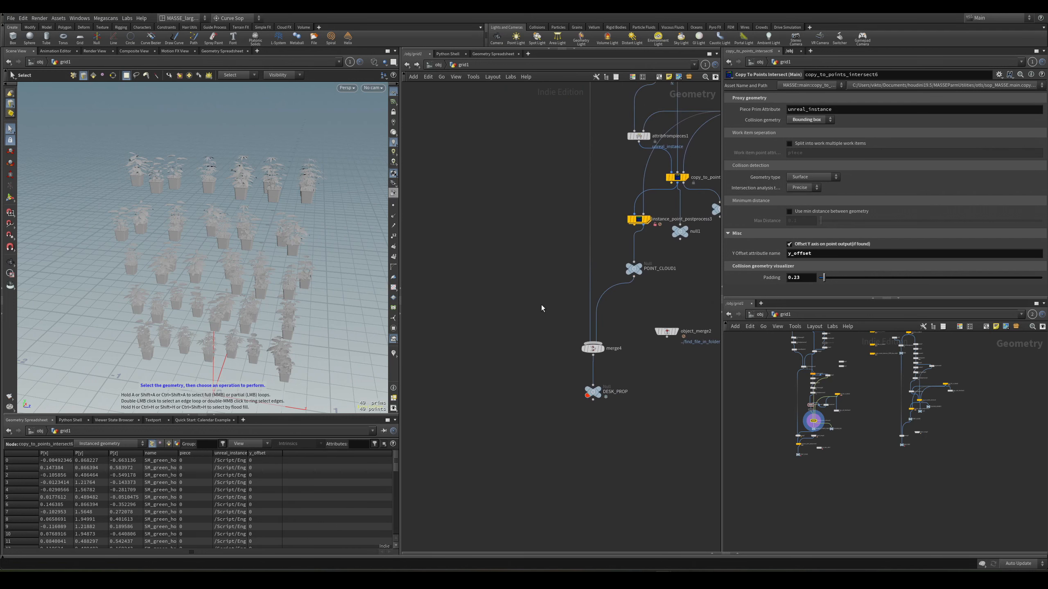
scroll(619, 452, "down", 2)
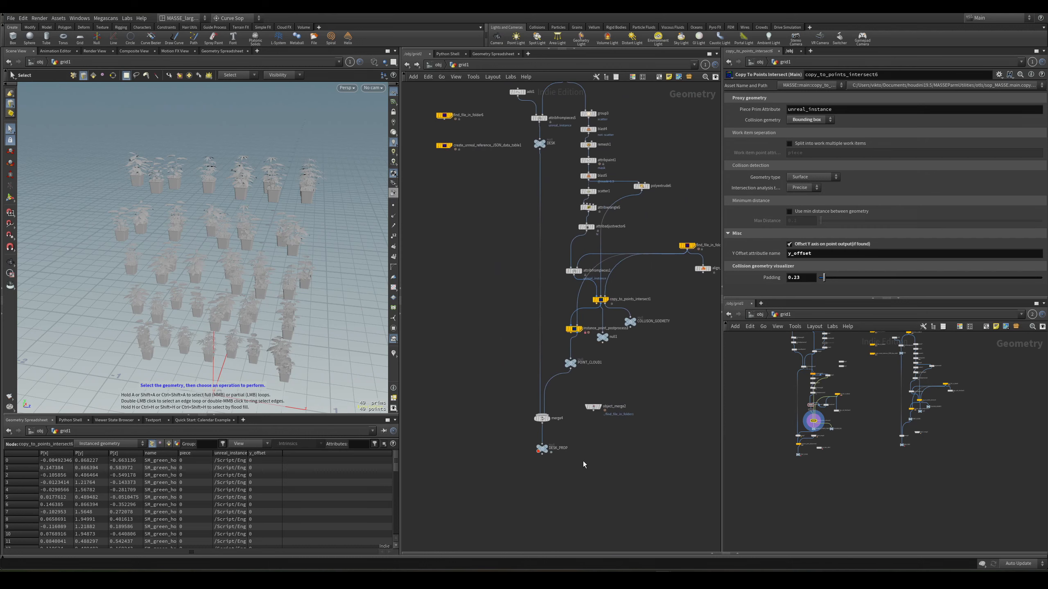
Step: Switch to the Unreal Editor and select the keyboard, monitor and computer tower on the desk
left_click(645, 578)
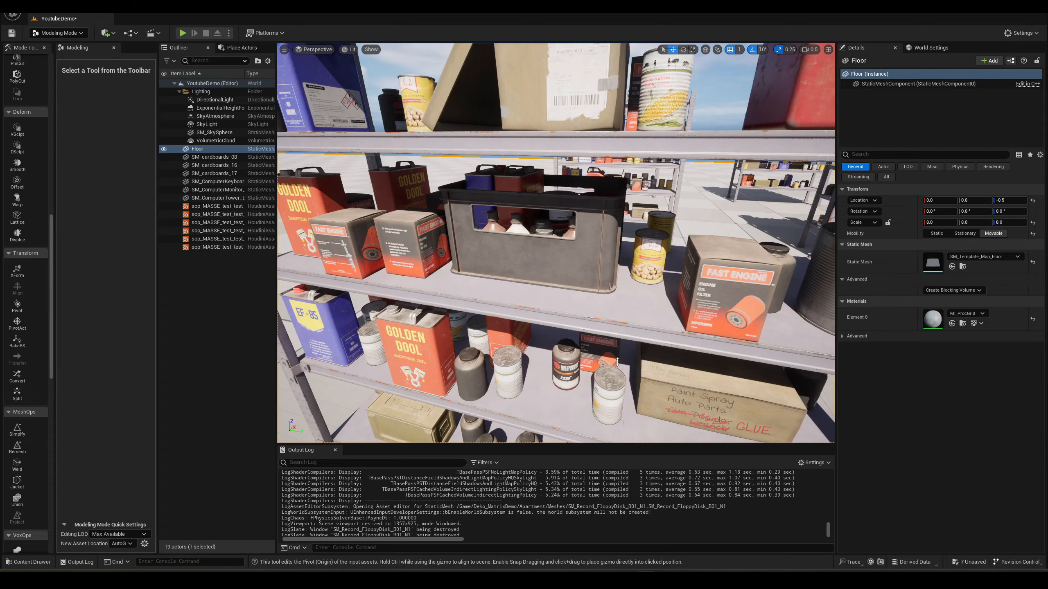
right_click_drag(556, 243, 585, 300)
scroll(710, 235, "up", 3)
key("w")
key("w")
scroll(586, 289, "down", 2)
key("d")
left_click(515, 302)
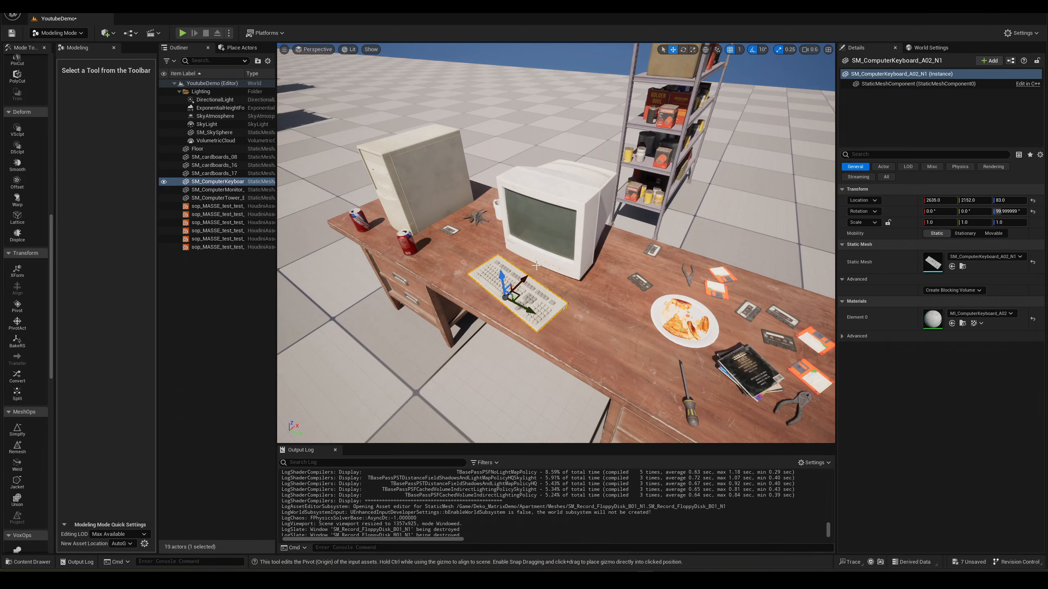
left_click(550, 235, "ctrl")
left_click(448, 176, "ctrl")
Step: Select the floor instead and examine the floppy disks, cassettes, tools and plate scattered on the desktop
right_click_drag(449, 176, 486, 270)
key("w")
scroll(495, 264, "down", 1)
key("s")
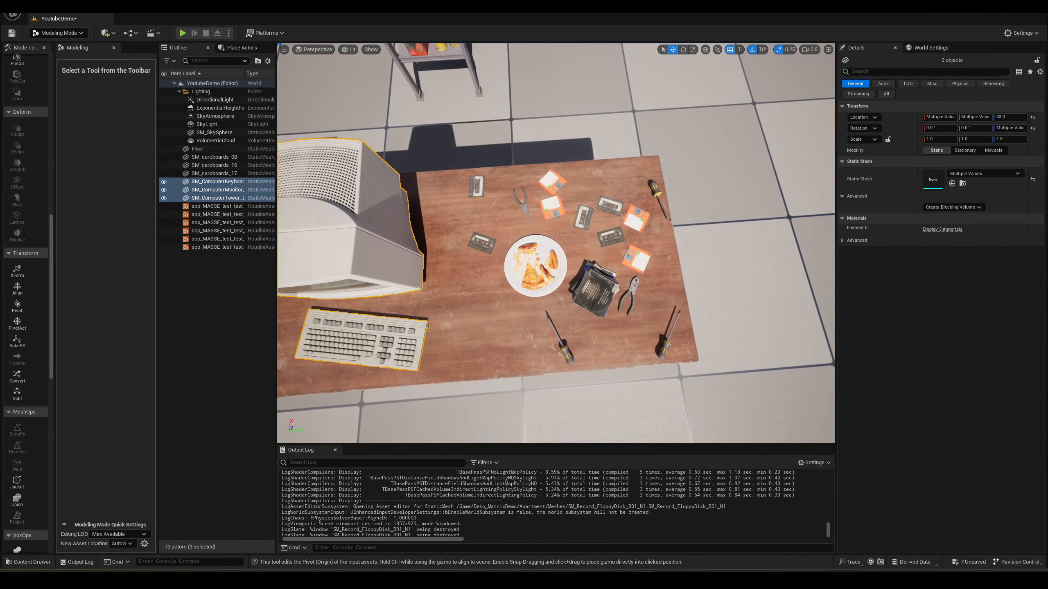
left_click(487, 150)
right_click_drag(487, 151, 489, 143)
key("w")
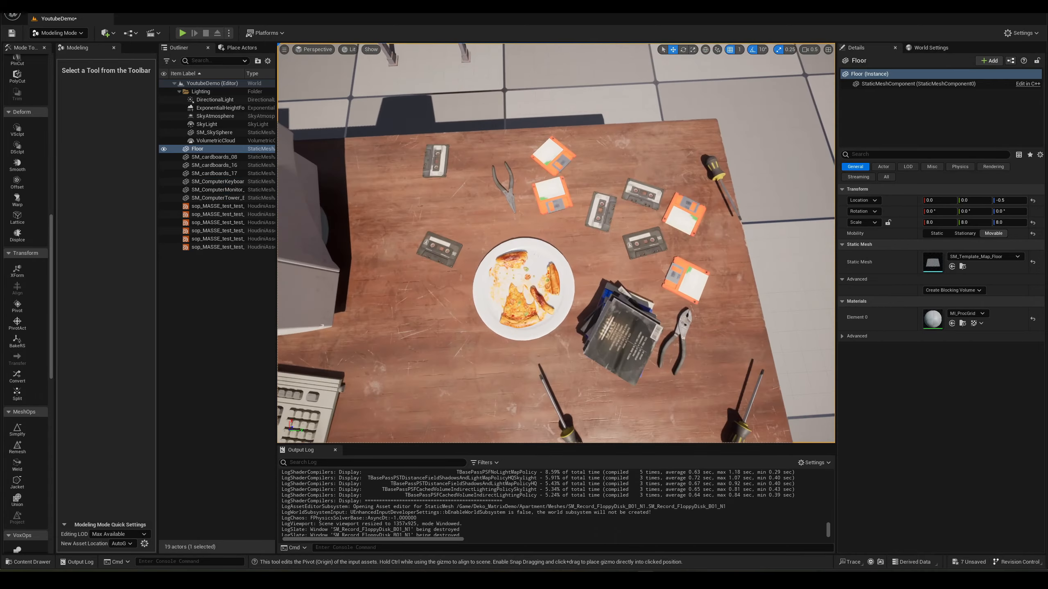
right_click_drag(624, 294, 624, 294)
key("w")
right_click_drag(561, 263, 561, 264)
key("d")
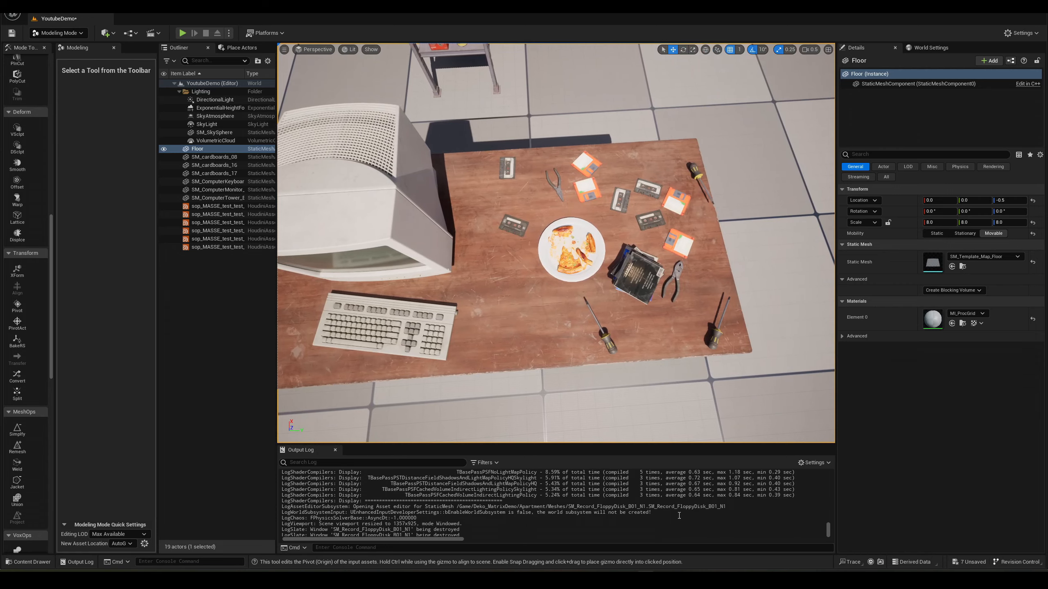
Step: Switch to Houdini and display the prop meshes loaded by find_file_in_folder4
mouse_move(664, 577)
left_click(638, 551)
scroll(642, 352, "up", 4)
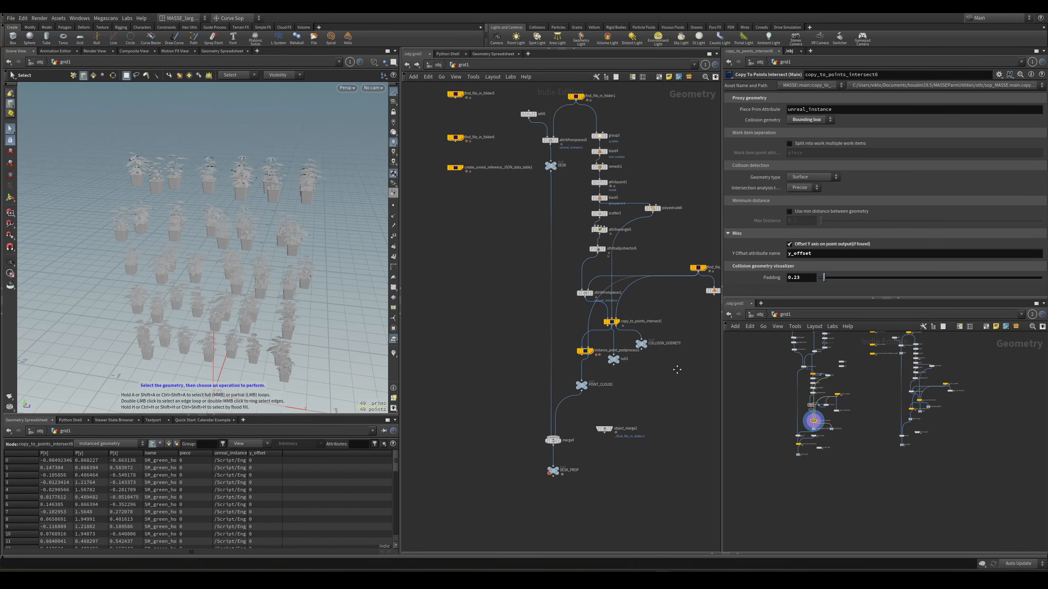
left_click(660, 309)
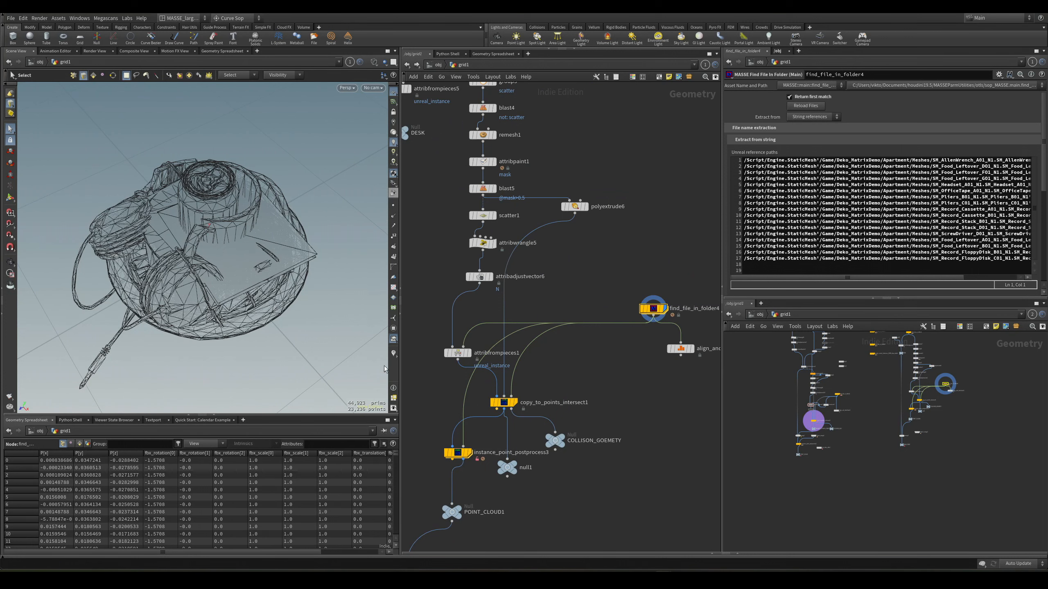
scroll(524, 421, "up", 3)
Step: Display and frame the copy_to_points_intersect1 output, viewing the scattered desk props from several angles
left_click(512, 394)
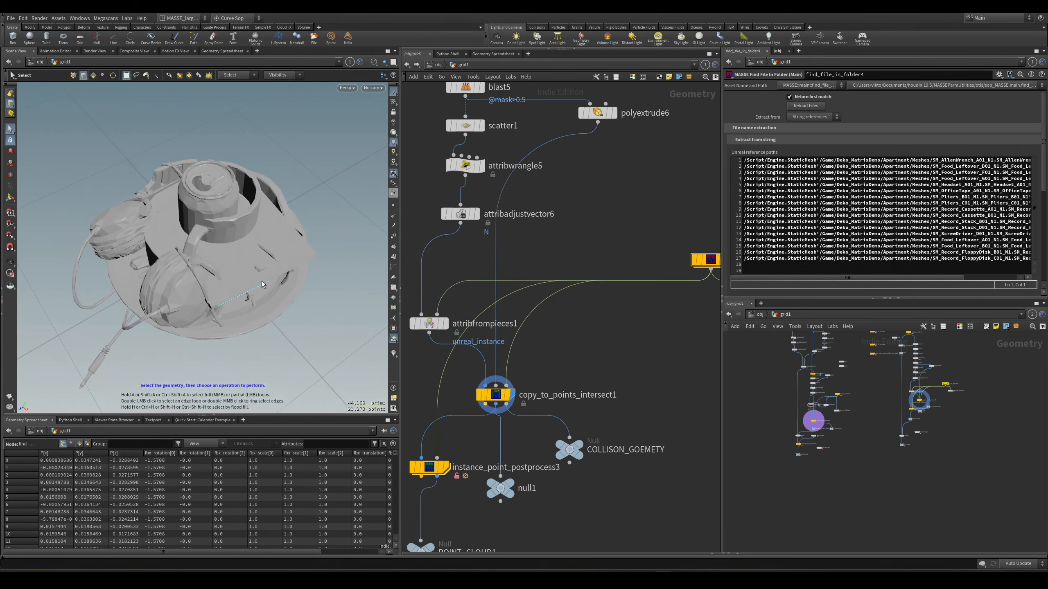
left_click_drag(262, 284, 361, 331, "alt")
left_click(502, 394)
key("space+g")
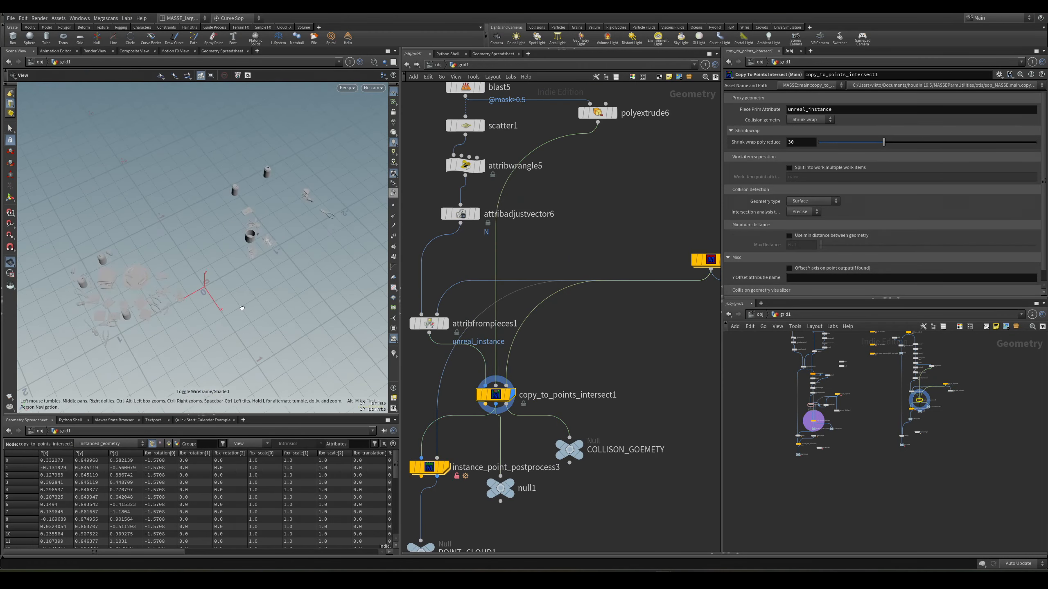
left_click_drag(242, 309, 364, 292, "alt")
Step: Display the desk mesh loaded by find_file_in_folder1 and inspect it in shaded and wireframe display
middle_click_drag(478, 264, 560, 337)
scroll(560, 337, "down", 3)
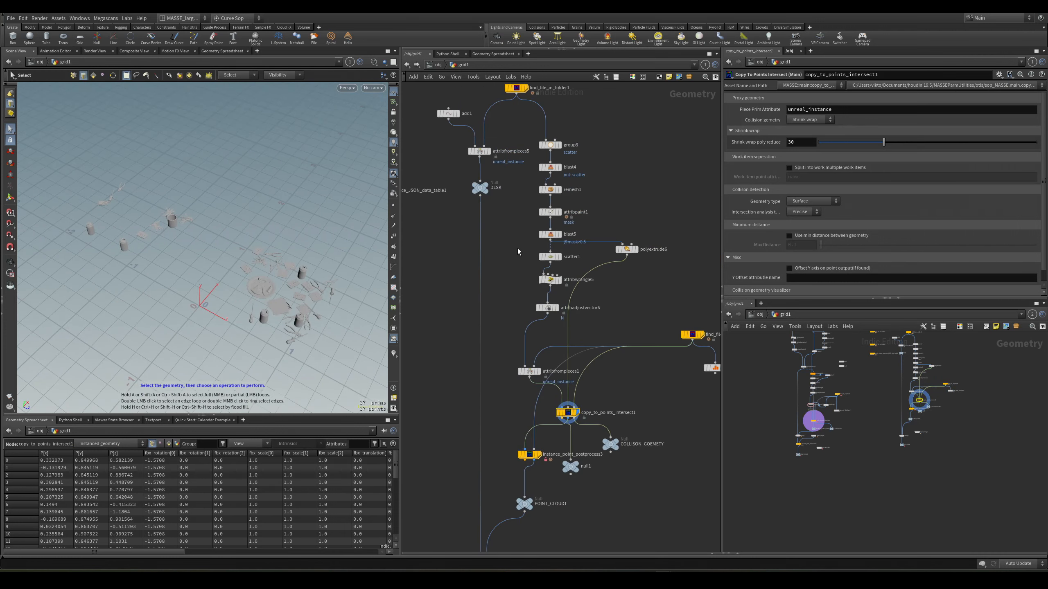
middle_click_drag(504, 194, 510, 313)
scroll(534, 212, "up", 2)
left_click_drag(537, 168, 497, 210)
key("r")
scroll(487, 209, "down", 1)
mouse_move(215, 283)
left_mouse_down("alt")
mouse_move(203, 299)
mouse_move(297, 259)
mouse_move(255, 276)
mouse_move(285, 244)
mouse_move(293, 250)
left_mouse_up("alt")
key("w")
key("w")
key("w")
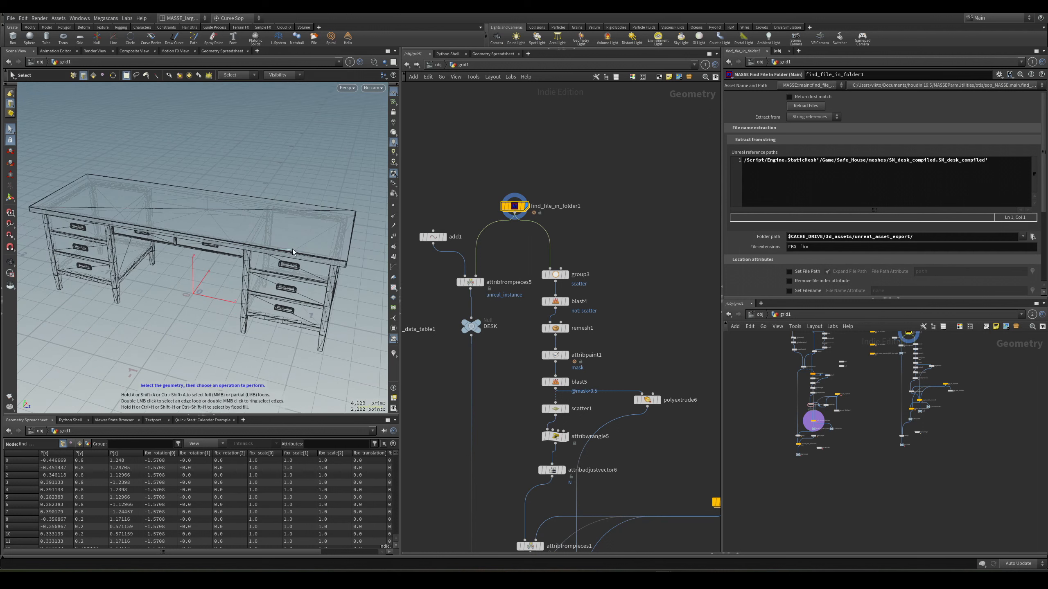
Step: Display the blast4 and remesh1 outputs in turn and examine the isolated, remeshed tabletop with its points
scroll(523, 290, "up", 2)
left_click(569, 267)
left_click(585, 306)
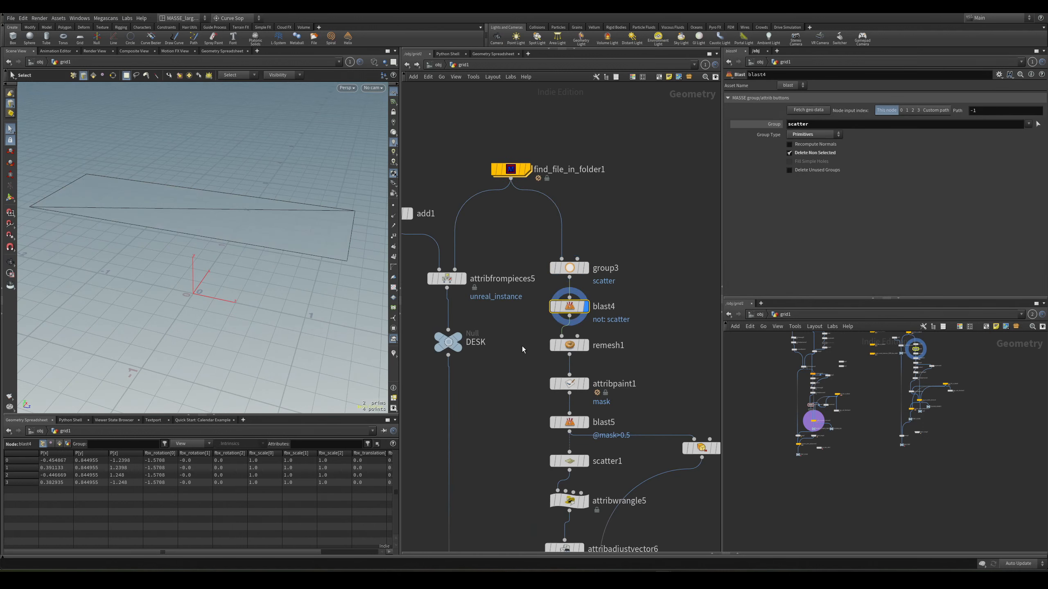
left_click(586, 346)
left_click_drag(280, 244, 279, 260, "alt")
key("w")
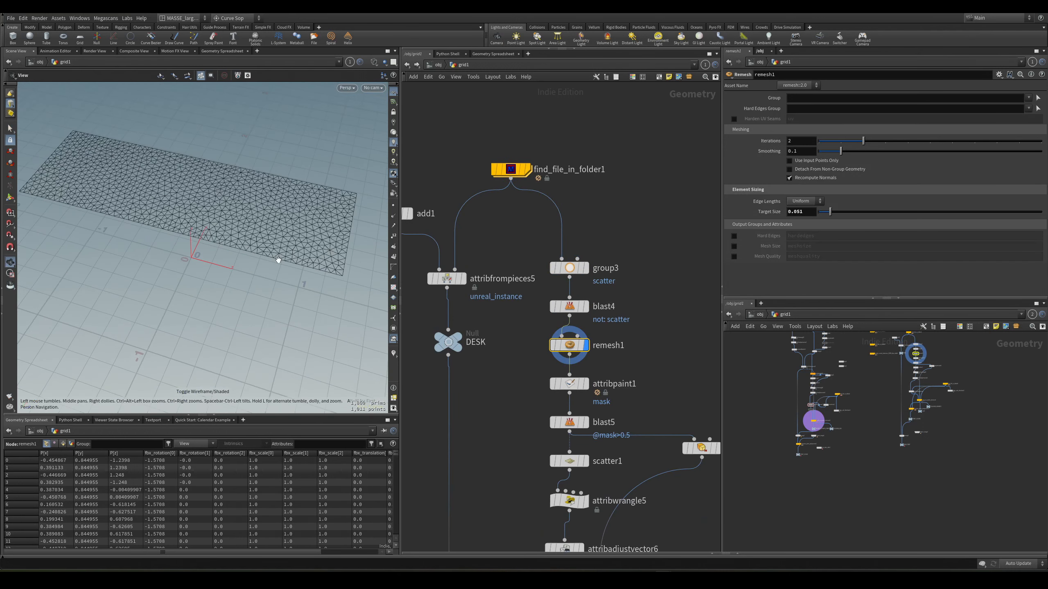
key("2")
Step: Display attribpaint1, turn on the mask visualizer, and examine the painted mask on the tabletop
middle_click_drag(519, 365, 510, 339)
left_click(576, 358)
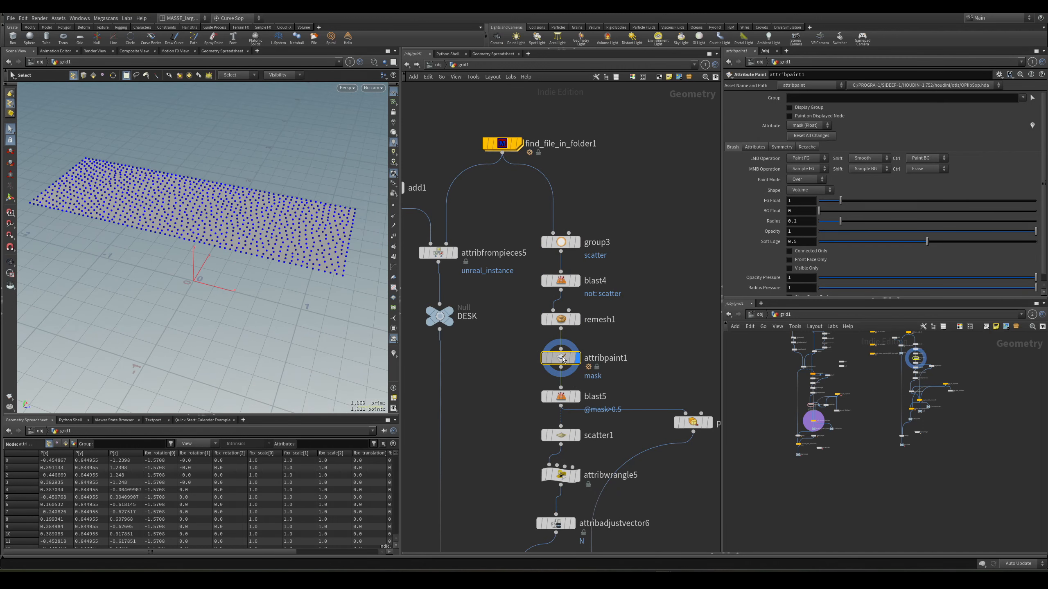
middle_click(570, 367)
left_click(394, 354)
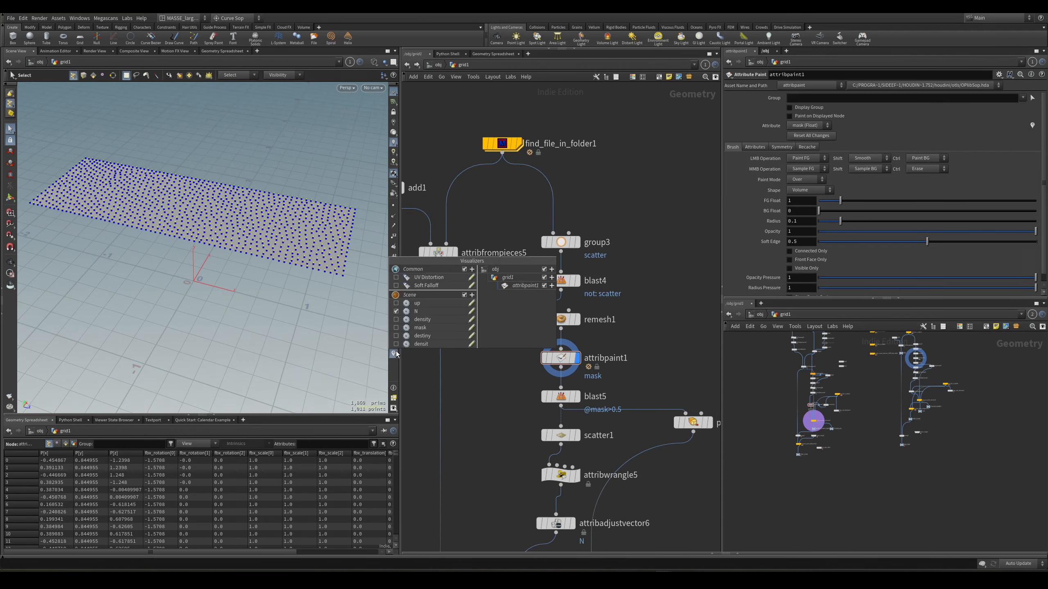
left_click(396, 328)
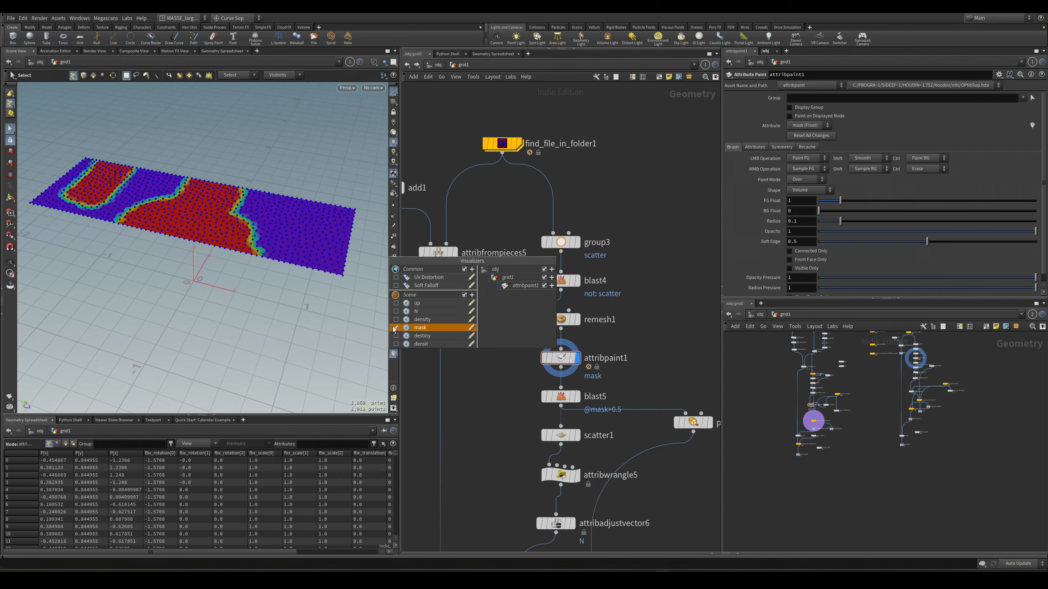
left_click_drag(223, 288, 260, 315, "alt")
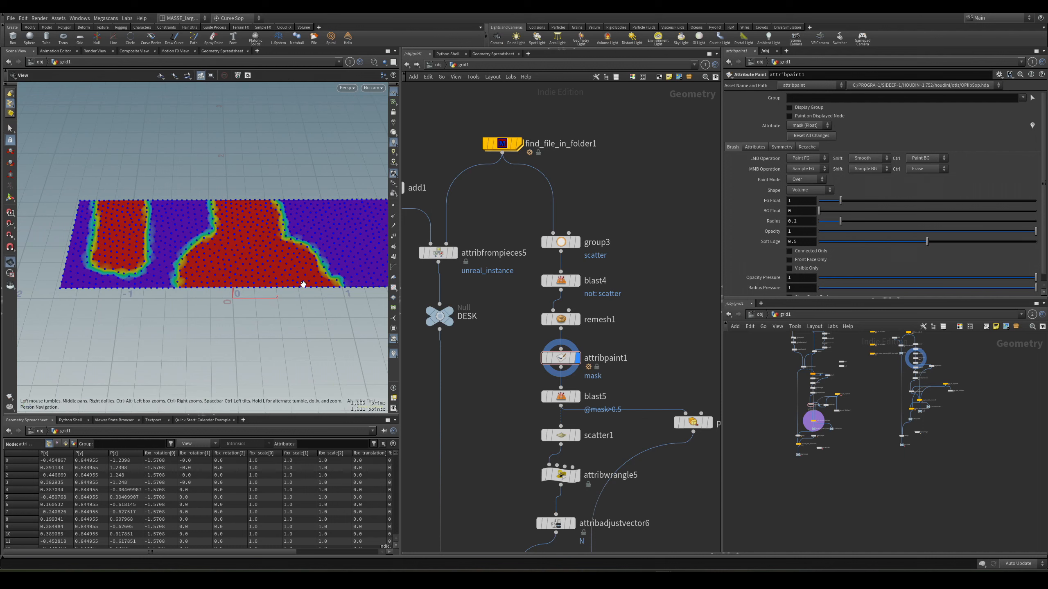
left_click_drag(261, 244, 262, 255, "alt")
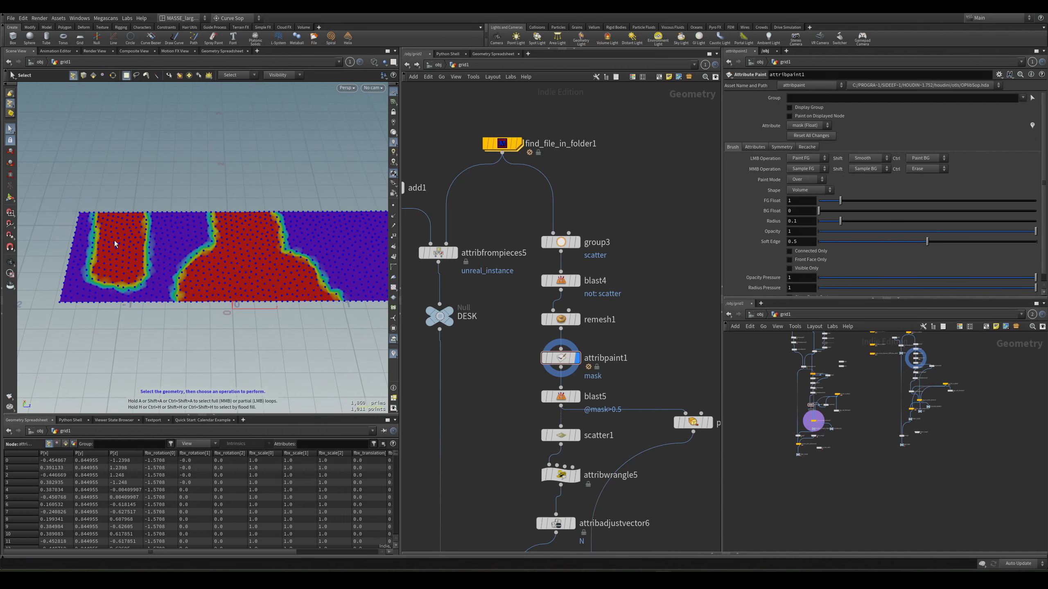
Step: Display the blast5 output and examine the tabletop with the masked areas removed
middle_click_drag(497, 390, 460, 343)
left_click(530, 351)
left_click(540, 350)
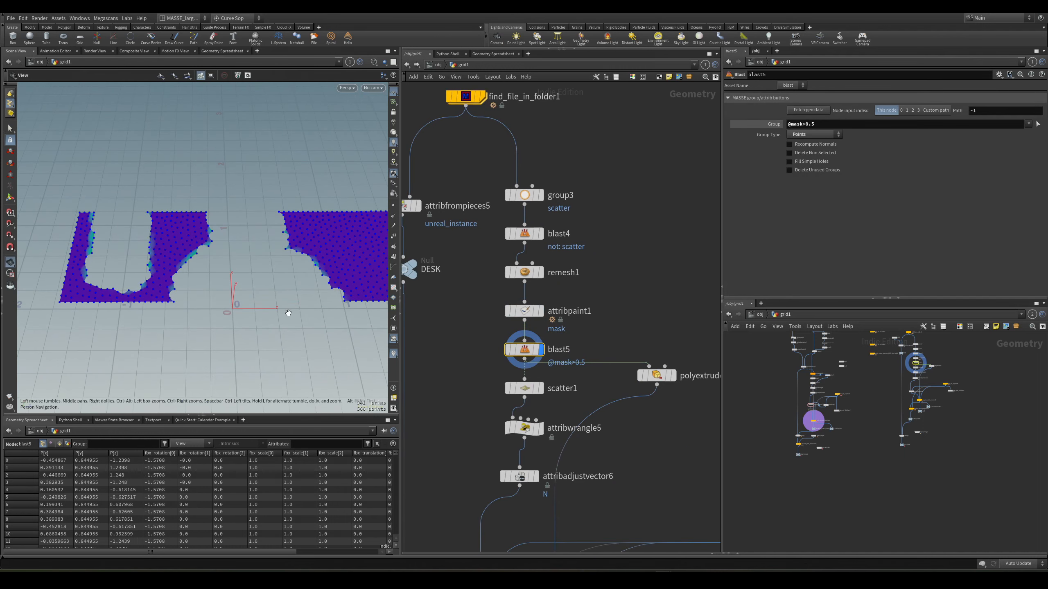
left_click_drag(301, 304, 309, 239, "alt")
Step: Display scatter1, attribwrangle5 and attribadjustvector6 in turn to review the scattered points and their orientation settings
left_click(530, 388)
left_click(540, 388)
left_click(522, 430)
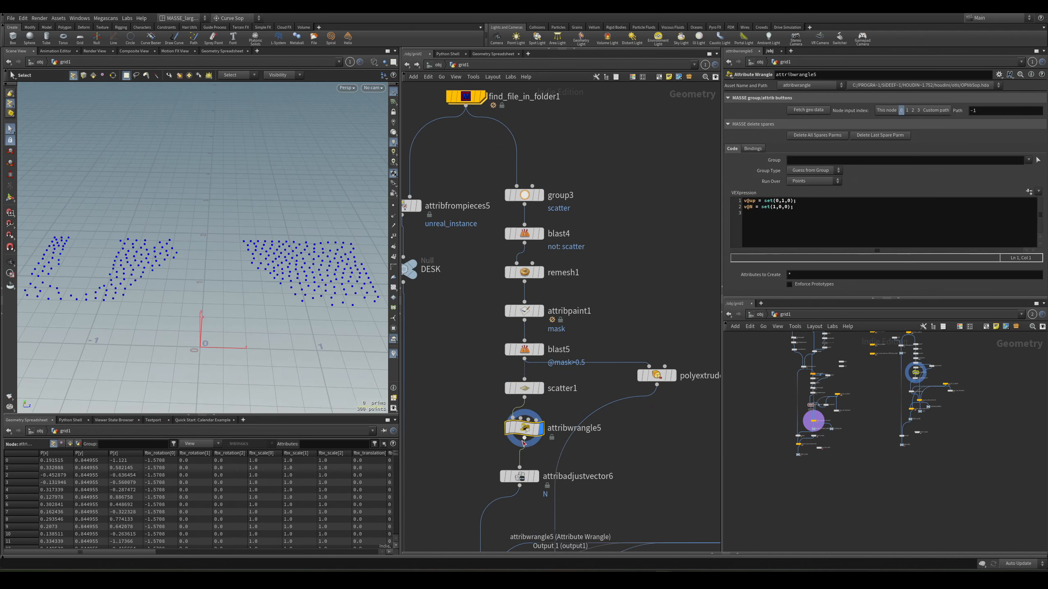
middle_click_drag(474, 461, 505, 339)
left_click(549, 353)
left_click(568, 354)
middle_click_drag(503, 413, 482, 359)
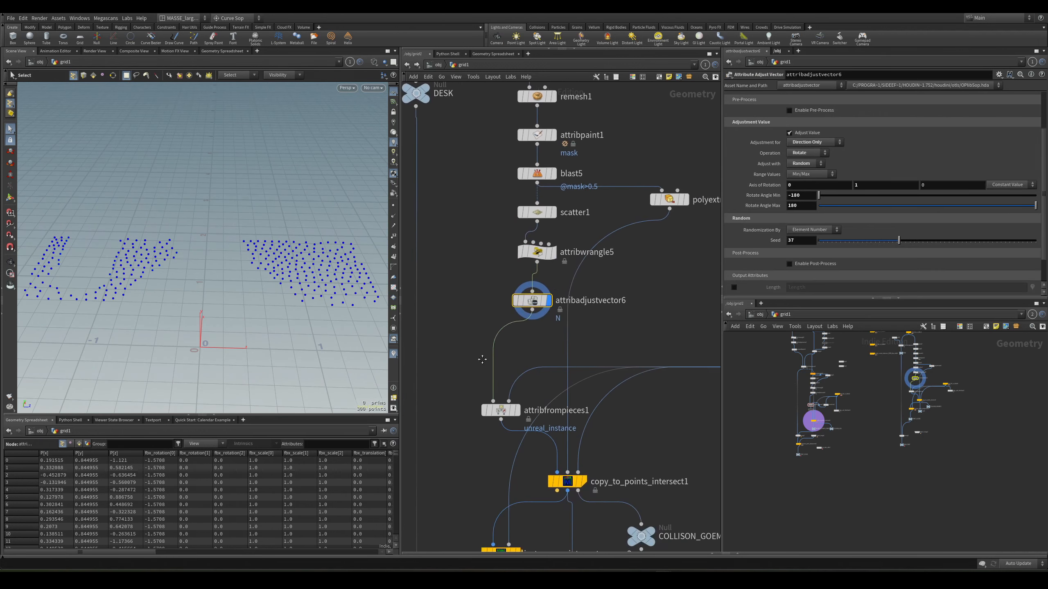
Step: Check attribfrompieces1, then display copy_to_points_intersect1 and examine the props copied onto the scattered points
left_click(498, 409)
middle_click_drag(475, 440, 443, 370)
key("r")
left_click_drag(578, 385, 521, 429)
key("r")
left_click_drag(356, 303, 337, 331, "alt")
scroll(641, 410, "up", 1)
middle_click_drag(641, 411, 640, 369)
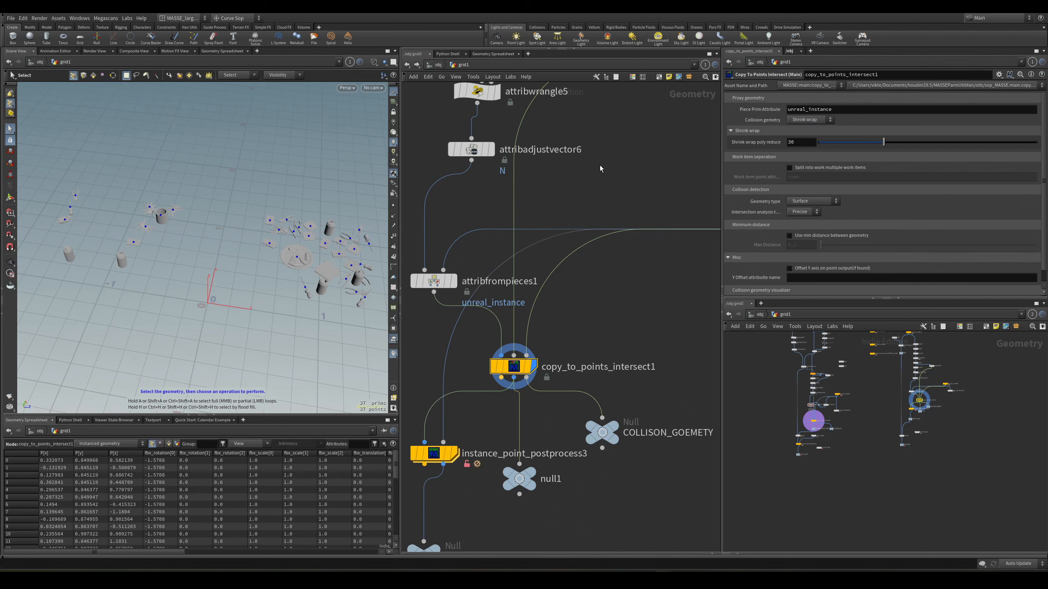
Step: Set the collision geometry of copy_to_points_intersect1 to Grid cutout
left_click(621, 301)
scroll(621, 300, "down", 4)
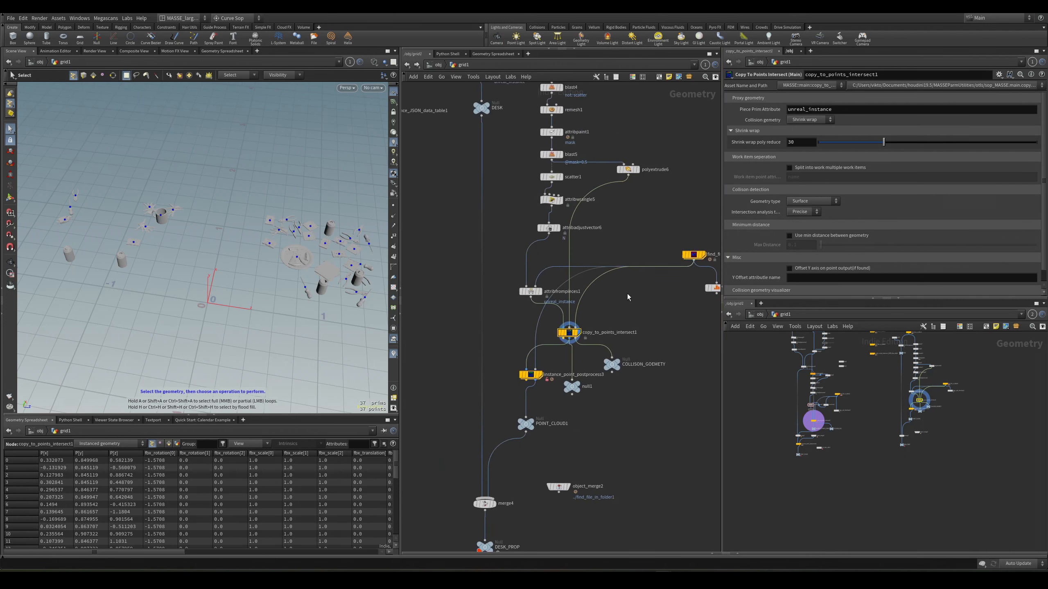
mouse_move(629, 297)
middle_mouse_down()
mouse_move(566, 351)
mouse_move(615, 311)
middle_mouse_up()
scroll(640, 276, "up", 2)
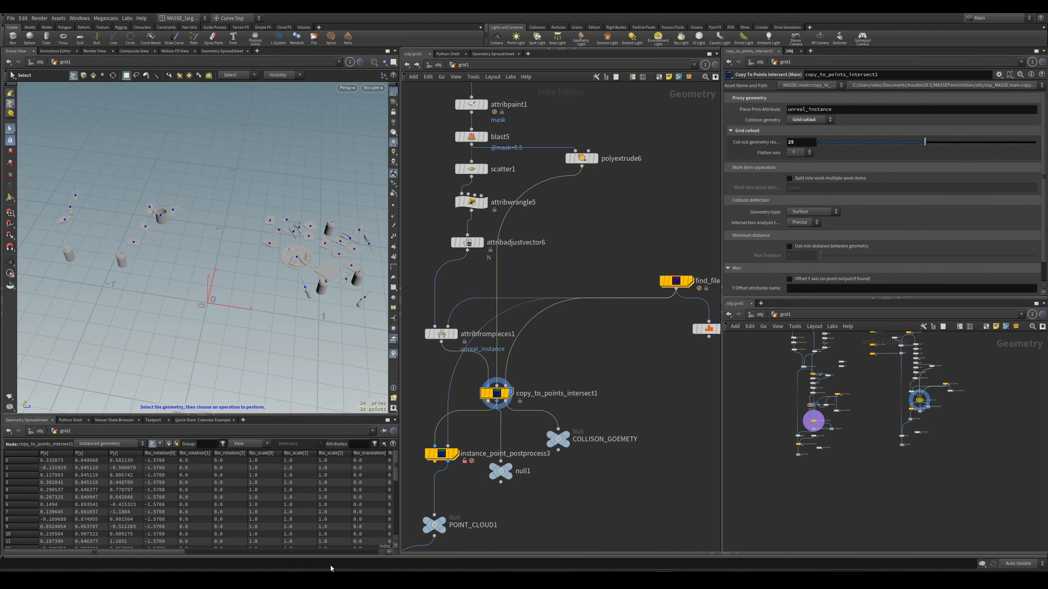
Step: Display the COLLISON_GOEMETY output and examine the grid cutout collision pieces from the top view
left_click_drag(299, 285, 313, 295, "alt")
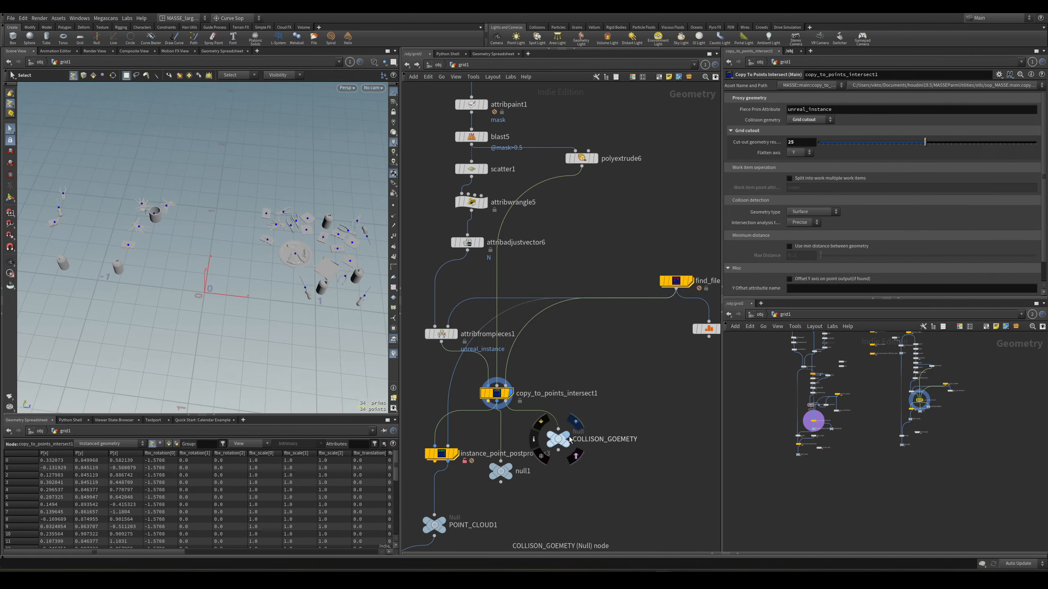
left_click(575, 421)
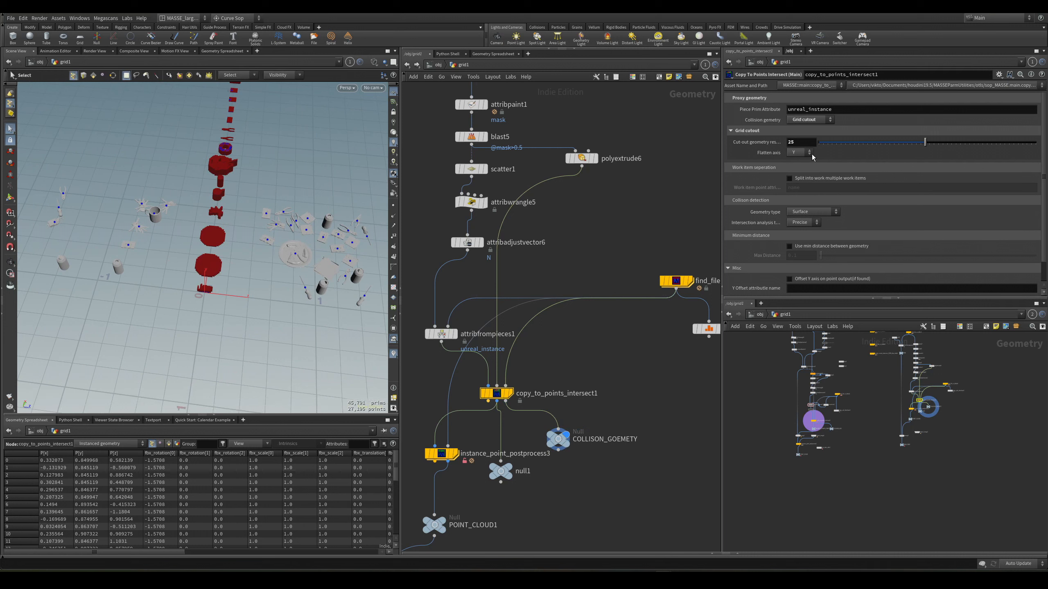
left_click_drag(225, 242, 195, 319, "alt")
key("space+2")
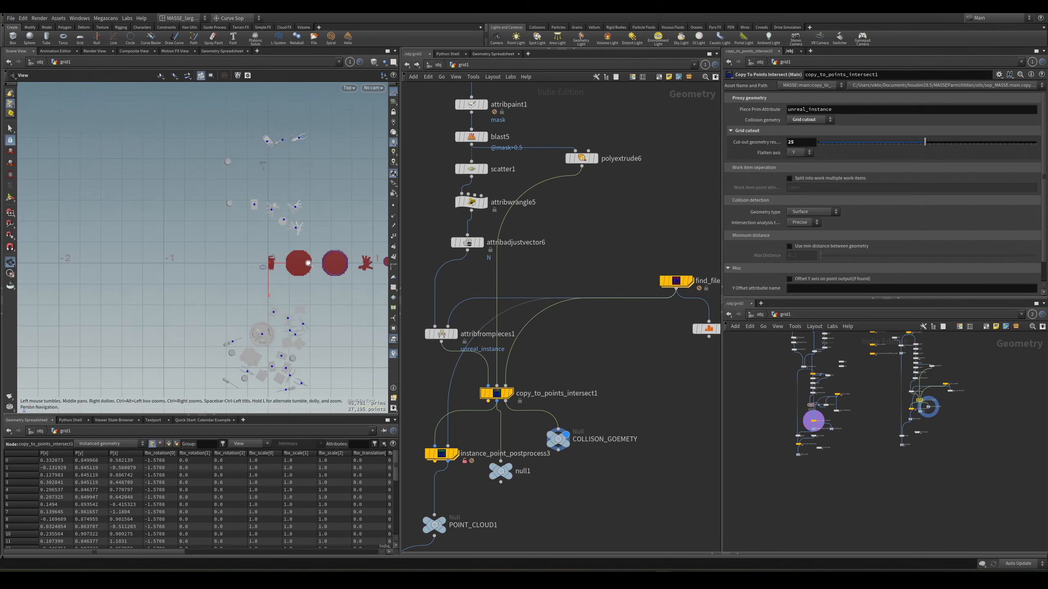
right_click_drag(205, 283, 285, 282, "alt")
middle_click_drag(120, 270, 162, 249, "alt")
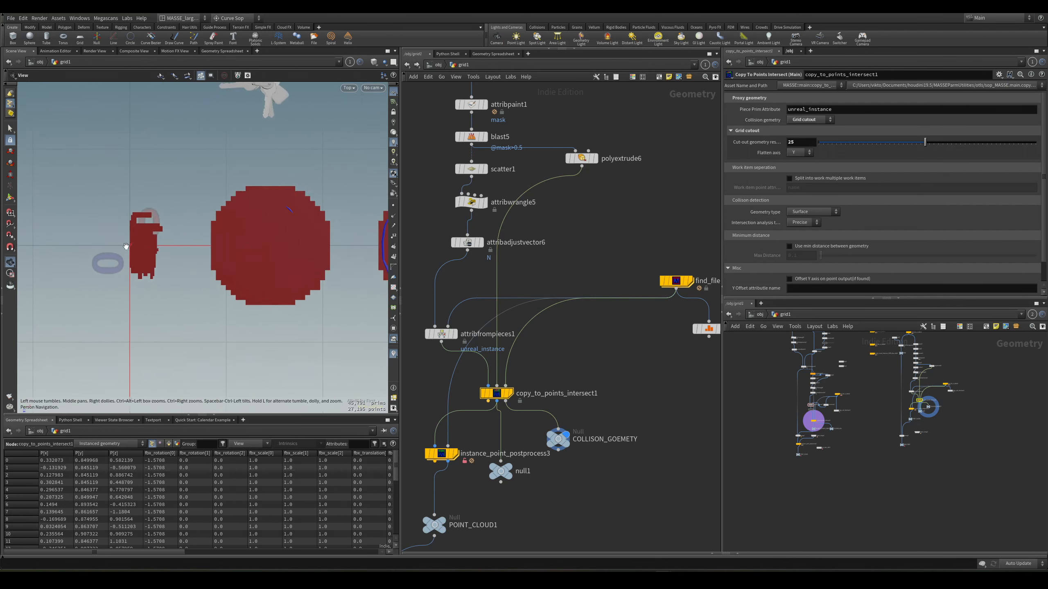
right_click_drag(152, 249, 180, 247, "alt")
key("space+1")
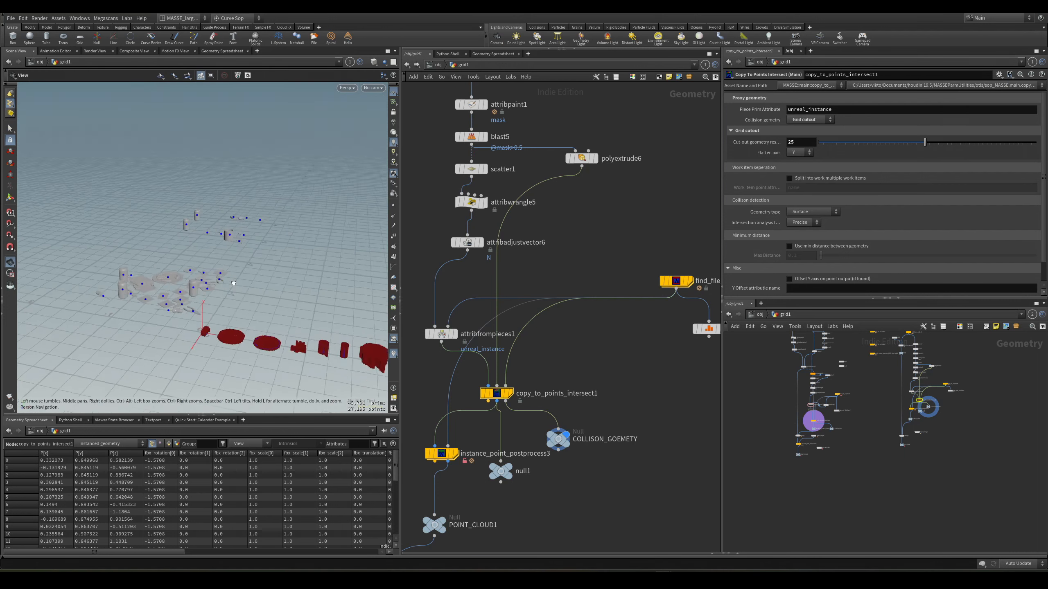
Step: Examine the flat grid cutout of the first props up close in the perspective view
left_click_drag(270, 286, 285, 255)
right_click_drag(285, 255, 217, 281)
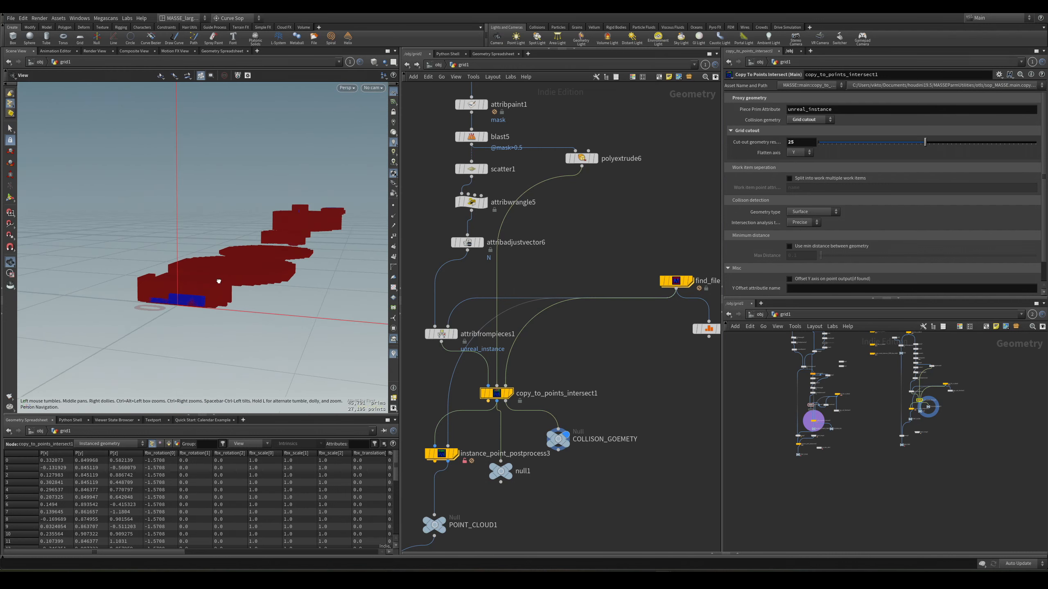
left_click_drag(198, 300, 173, 284, "alt")
key("v")
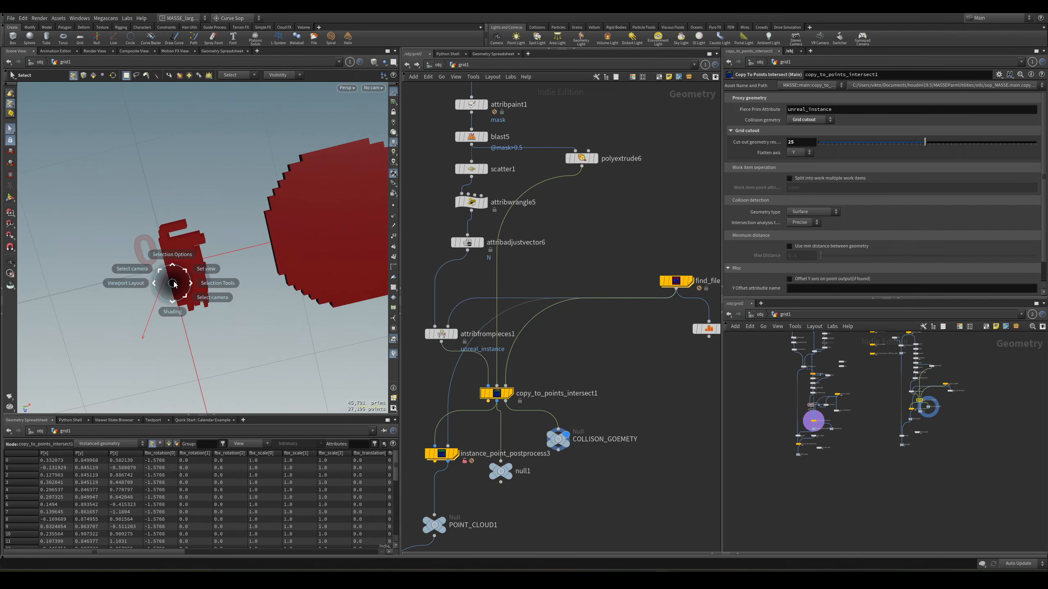
Step: Inspect the row of grid cutouts from the top view, comparing the stepped outlines of the ring, pliers, hand and round props
key("space+2")
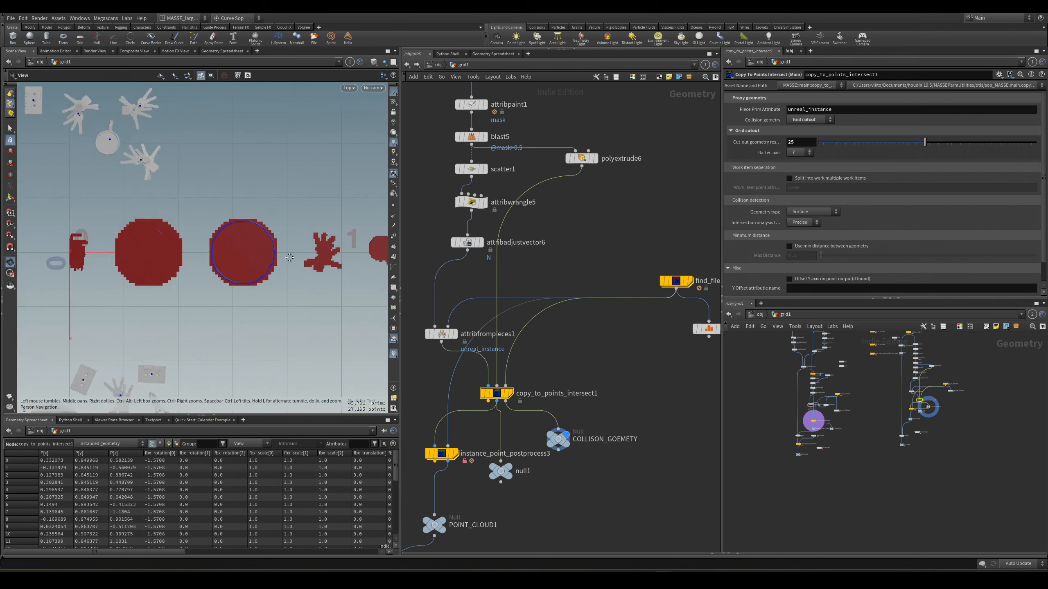
left_click_drag(253, 252, 205, 268)
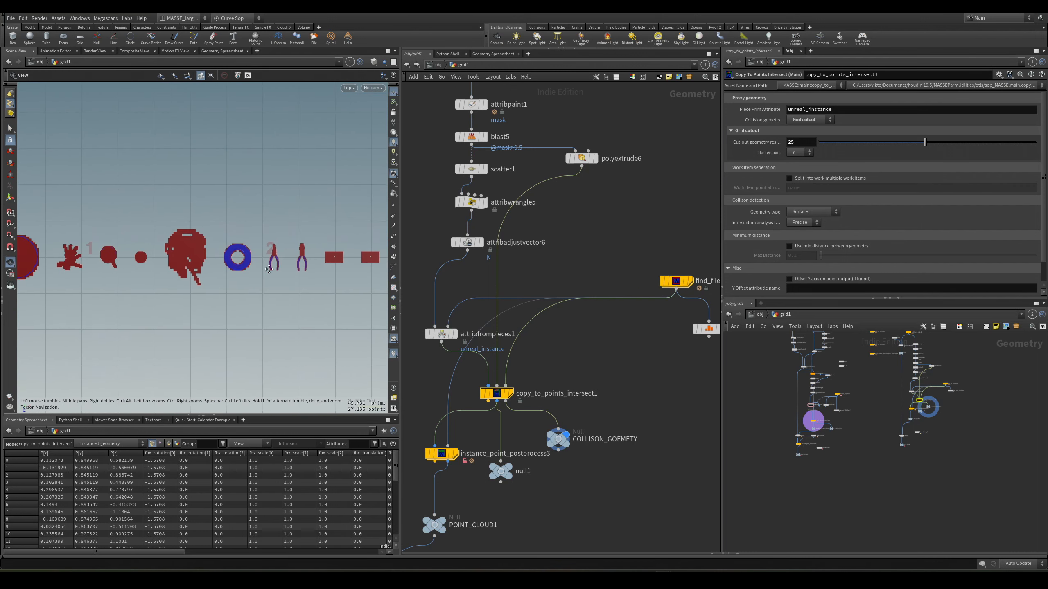
left_click_drag(269, 269, 253, 275)
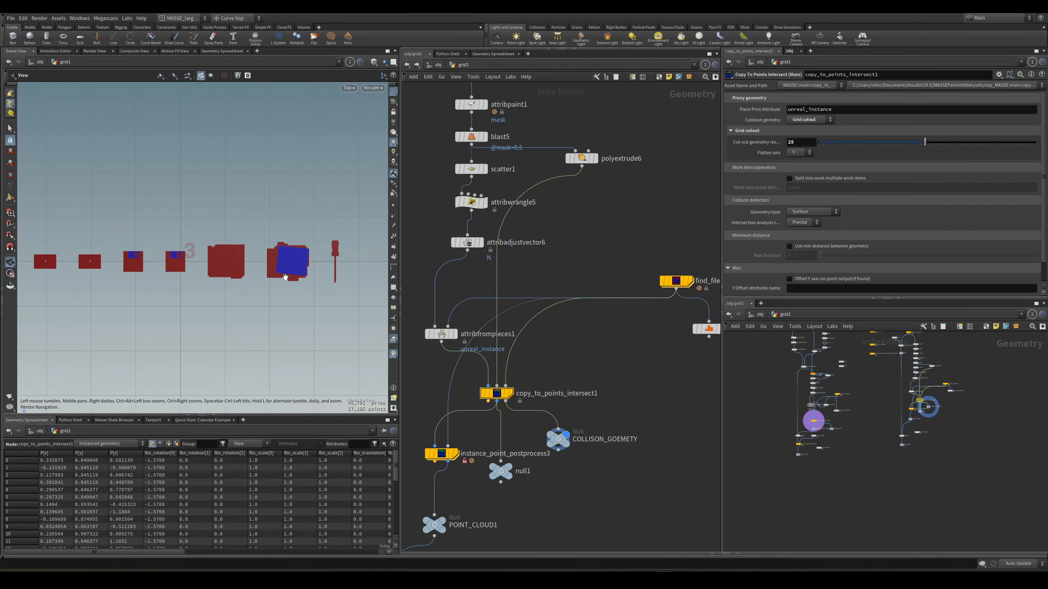
middle_click_drag(291, 292, 371, 289)
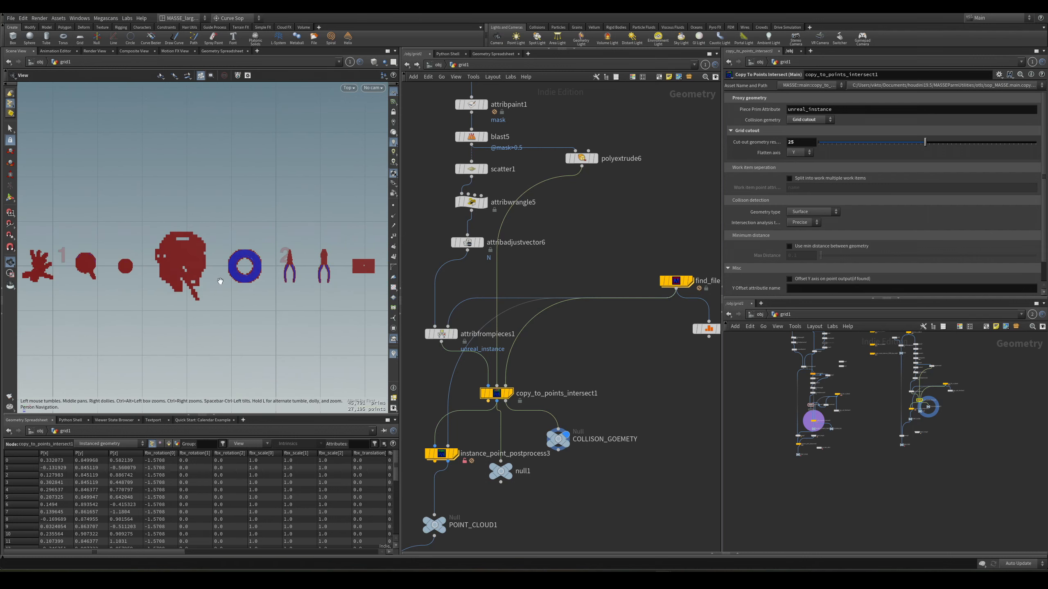
scroll(200, 276, "up", 4)
middle_click_drag(286, 281, 136, 255)
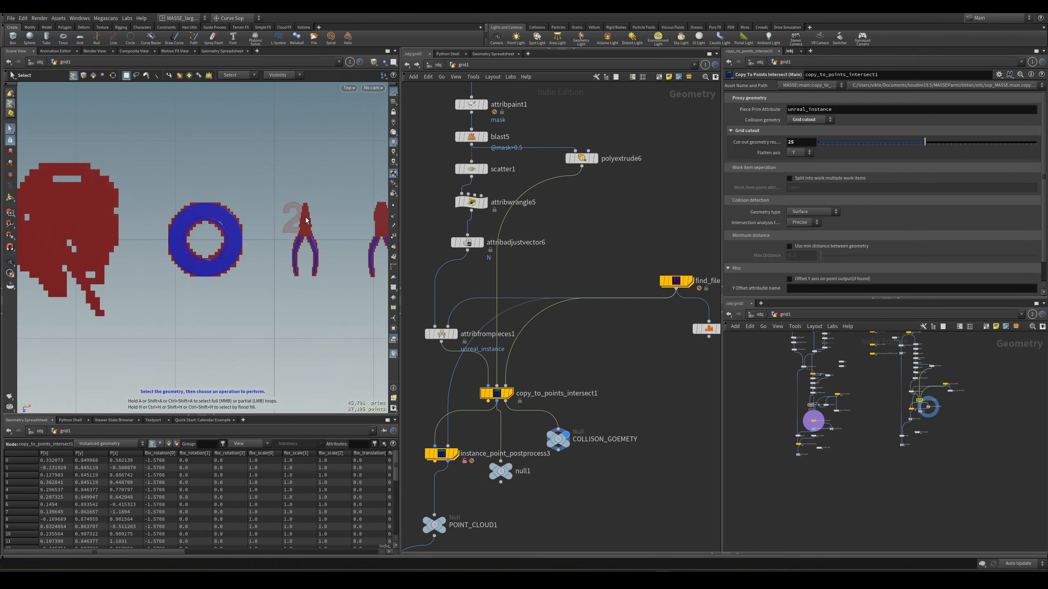
middle_click_drag(271, 287, 302, 264)
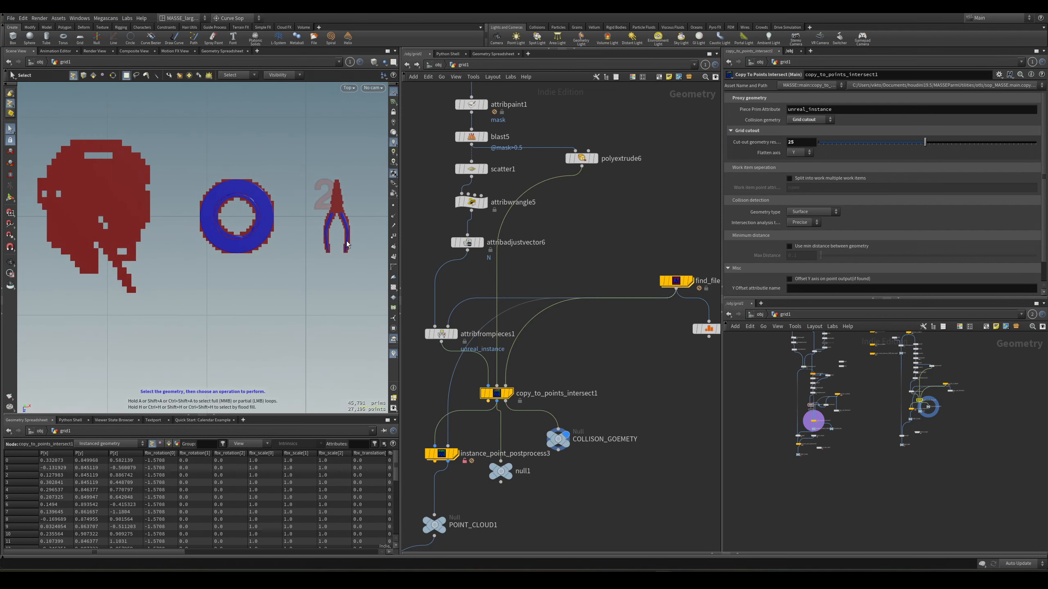
middle_click_drag(103, 275, 293, 281)
scroll(195, 276, "down", 2)
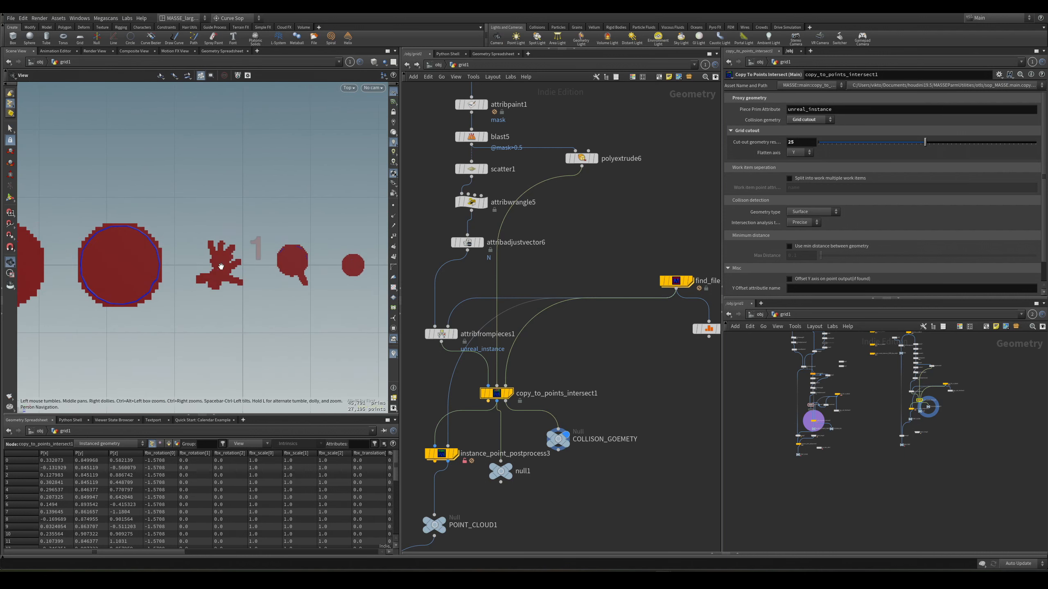
scroll(221, 266, "up", 2)
scroll(224, 302, "down", 3)
mouse_move(95, 285)
middle_mouse_down()
mouse_move(224, 289)
mouse_move(270, 306)
mouse_move(264, 284)
mouse_move(95, 302)
middle_mouse_up()
scroll(276, 328, "down", 2)
middle_click_drag(278, 330, 226, 324)
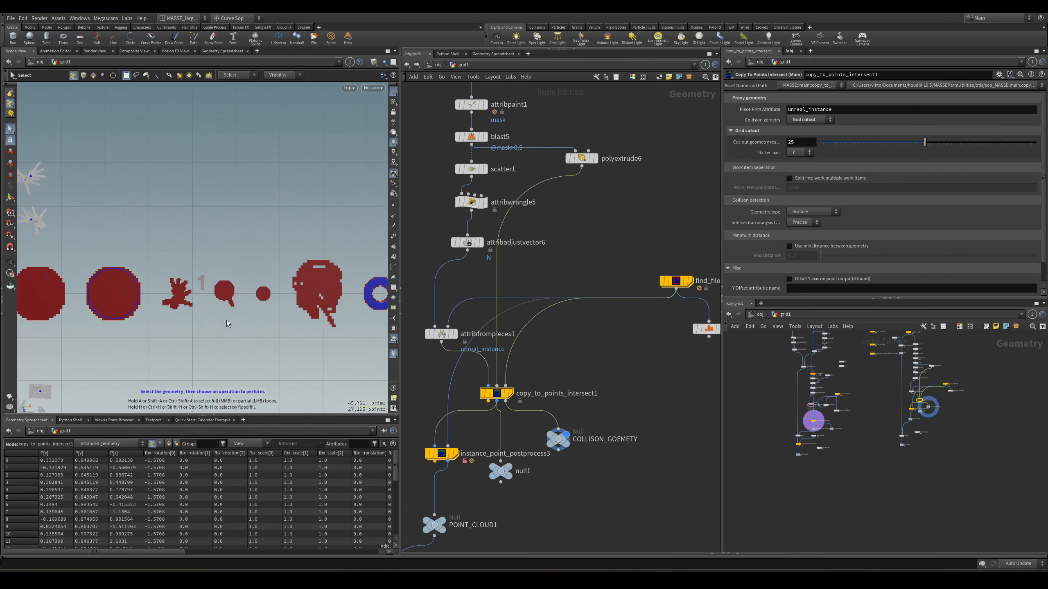
Step: Set the cut-out geometry resolution of copy_to_points_intersect1 to 10
key("space+1")
left_click_drag(305, 255, 384, 262, "alt")
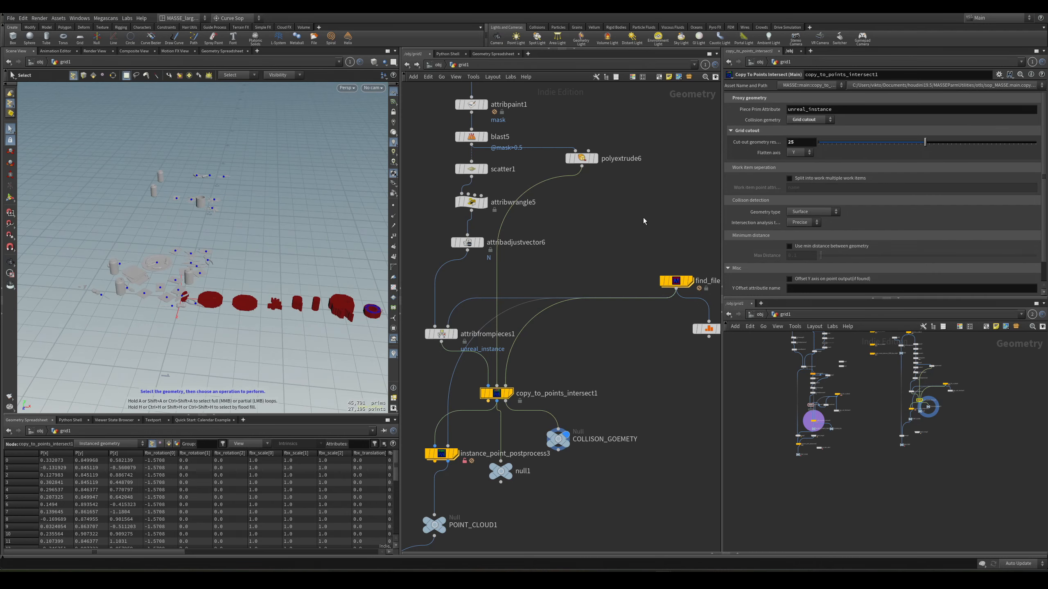
left_click_drag(248, 264, 284, 281, "alt")
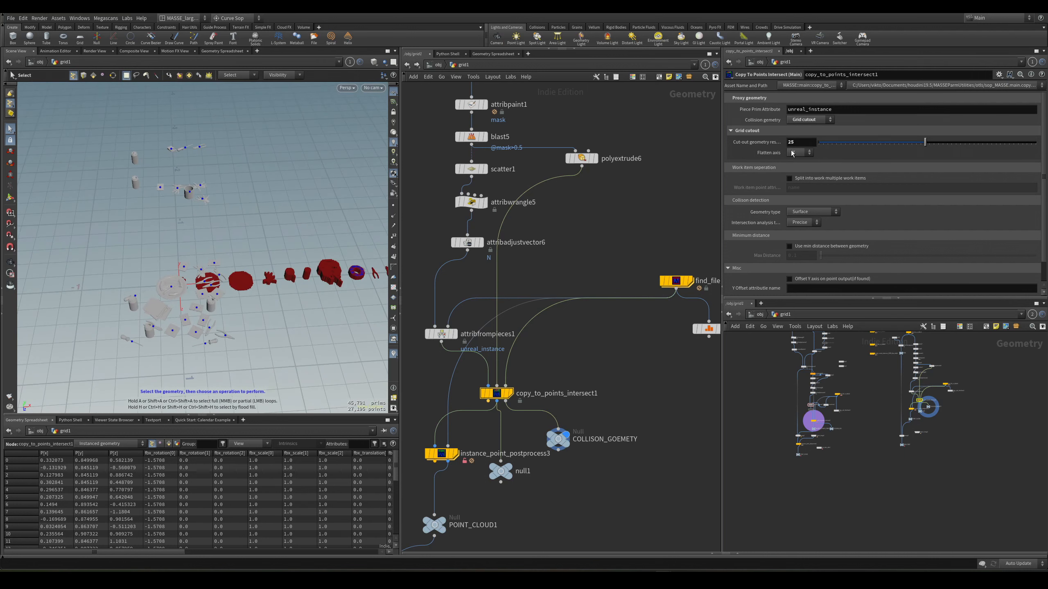
key("space+2")
key("v")
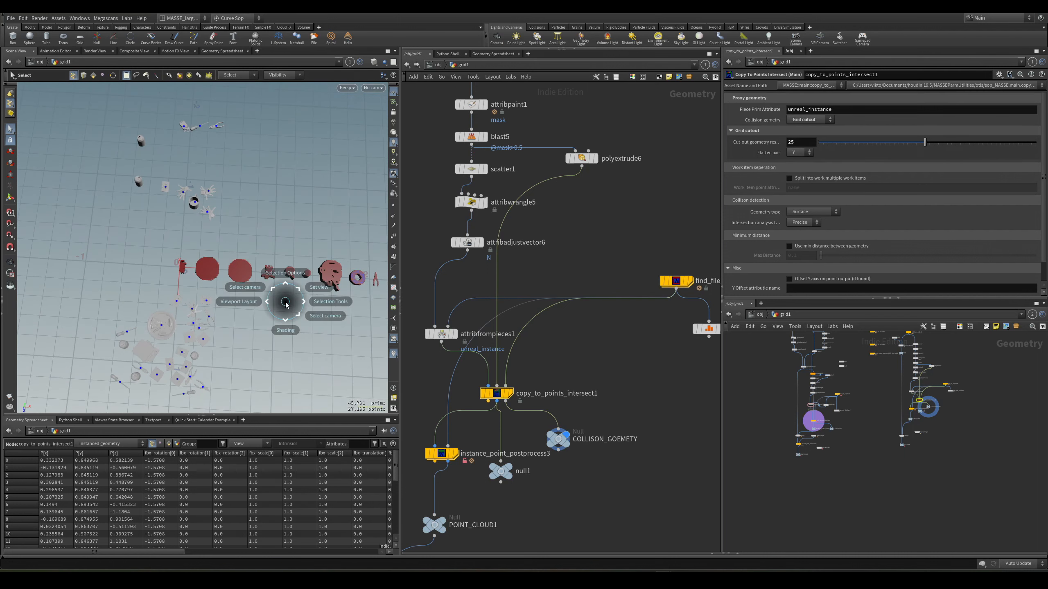
right_click_drag(330, 221, 223, 302)
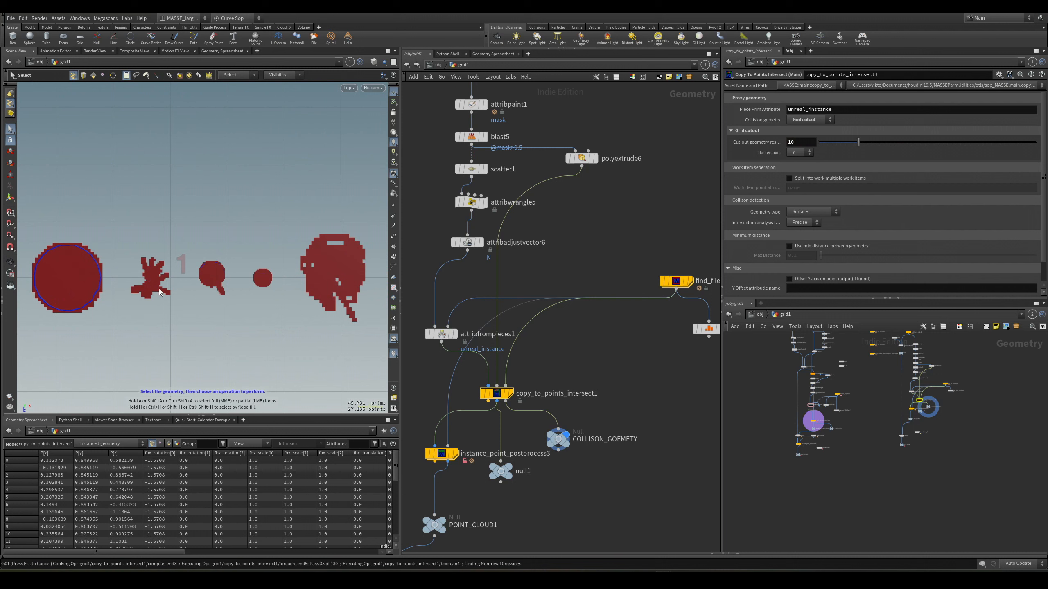
Step: Examine the coarser cutout outlines along the whole row of props from the top view
middle_click_drag(146, 264, 186, 269, "alt")
right_click_drag(180, 276, 173, 308, "alt")
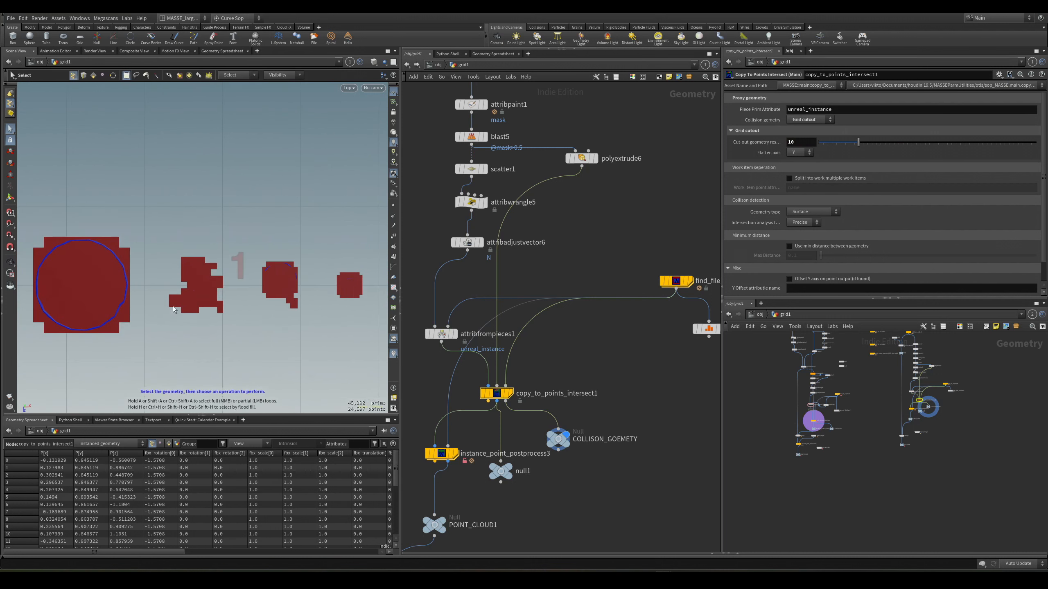
scroll(250, 284, "down", 2)
scroll(297, 305, "down", 1)
middle_click_drag(298, 305, 160, 304, "alt")
middle_click_drag(339, 318, 280, 329, "alt")
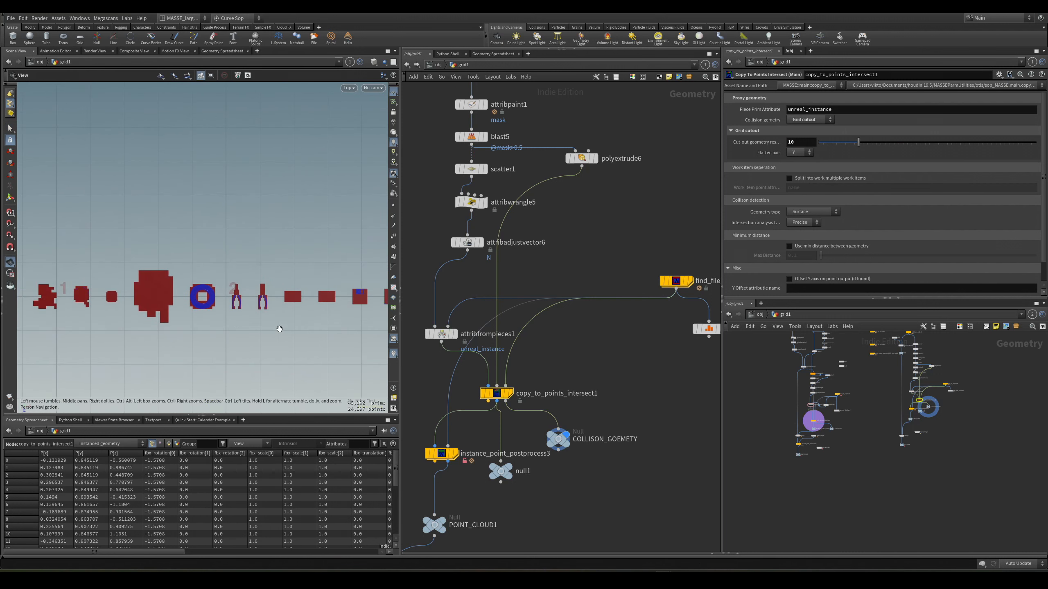
scroll(280, 329, "down", 2)
Step: Display copy_to_points_intersect1 and examine the scattered props in the perspective view
key("s")
left_click(516, 378)
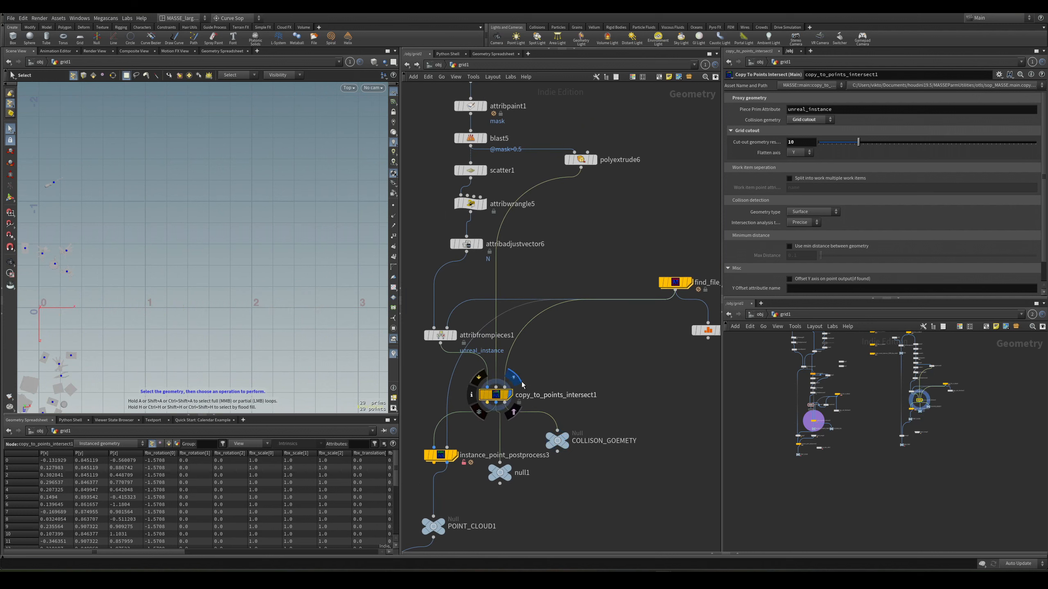
key("space+g")
key("v")
left_click(229, 284)
left_click_drag(256, 239, 234, 313, "alt")
Step: Display instance_point_postprocess3, show its parameters and examine the resulting props
middle_click_drag(484, 440, 537, 391)
left_click(507, 407)
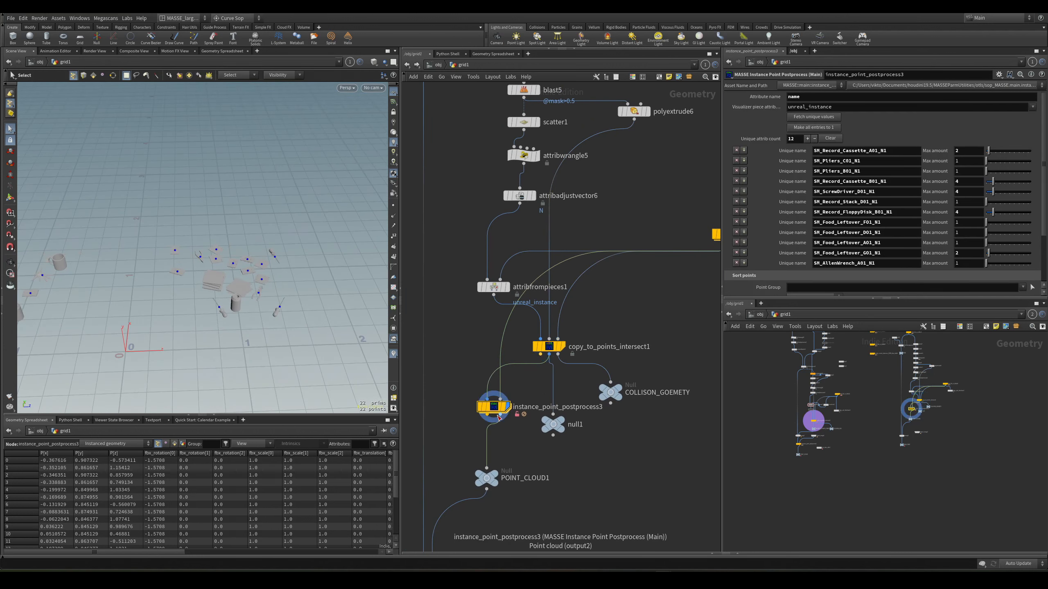
left_click_drag(264, 297, 102, 316, "alt")
scroll(522, 423, "up", 3)
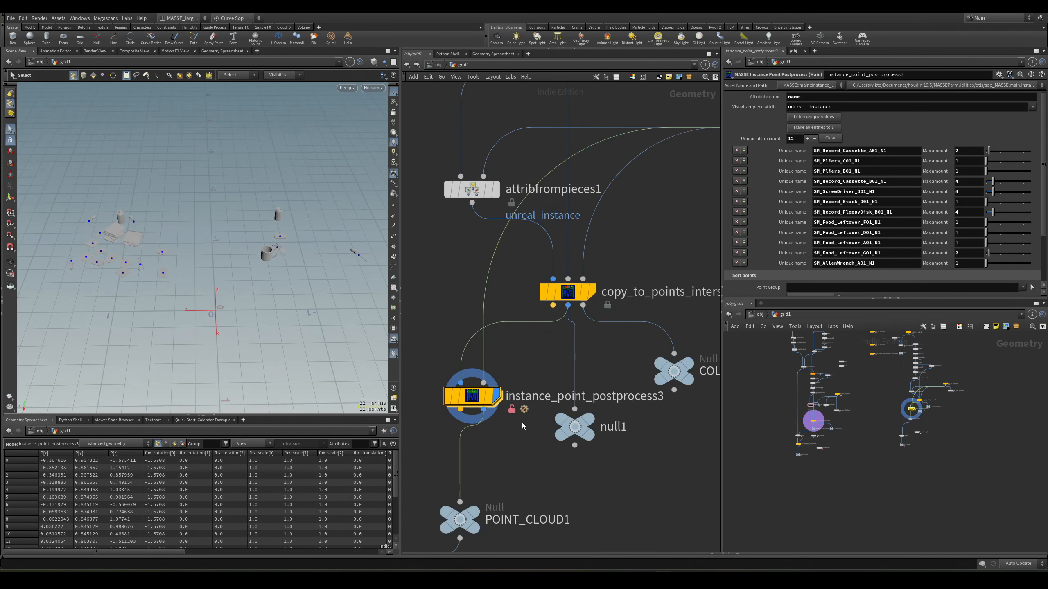
Step: Fetch the unique values, make all max amounts 1, and set SM_Record_Cassette_B01_N1 to 6 and SM_ScrewDriver_D01_N1 to 7
left_click(829, 117)
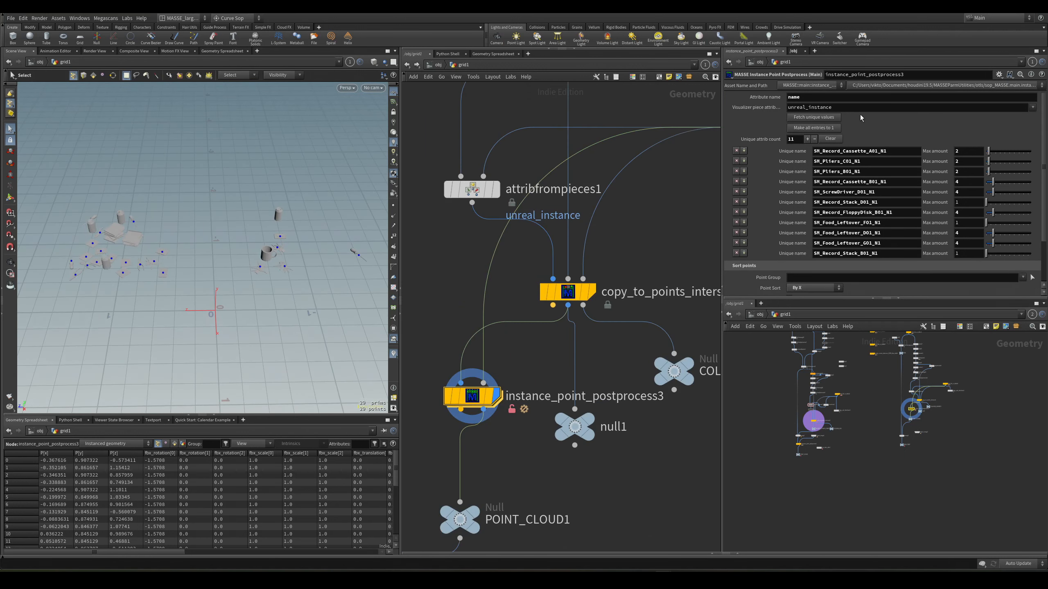
left_click(840, 140)
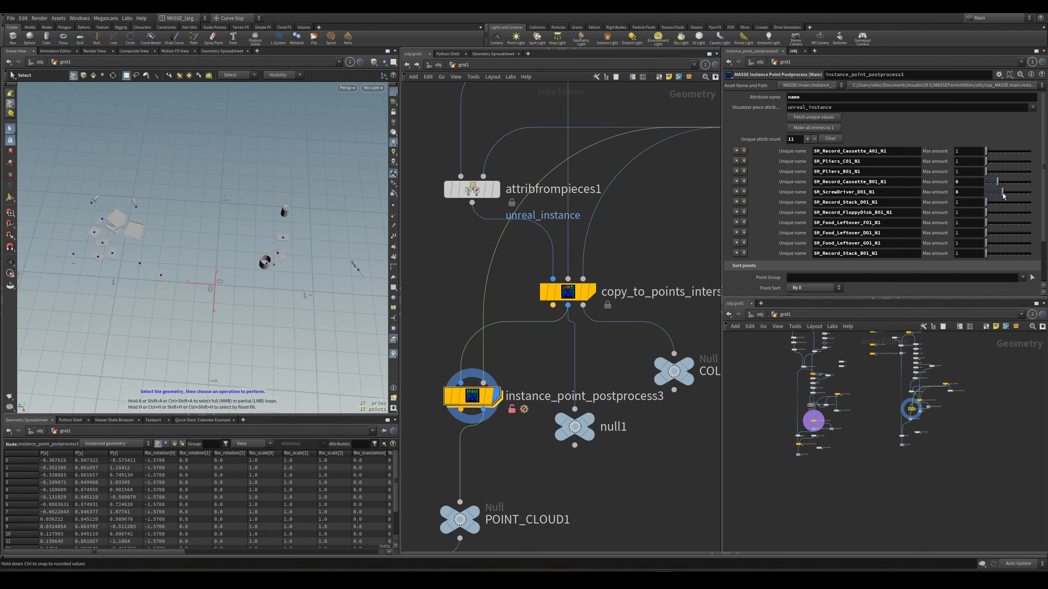
scroll(910, 253, "down", 3)
Step: Follow the network to the DESK_PROP null, display it and examine the final point cloud
scroll(606, 434, "down", 3)
middle_click(608, 434)
middle_click_drag(624, 456, 633, 362)
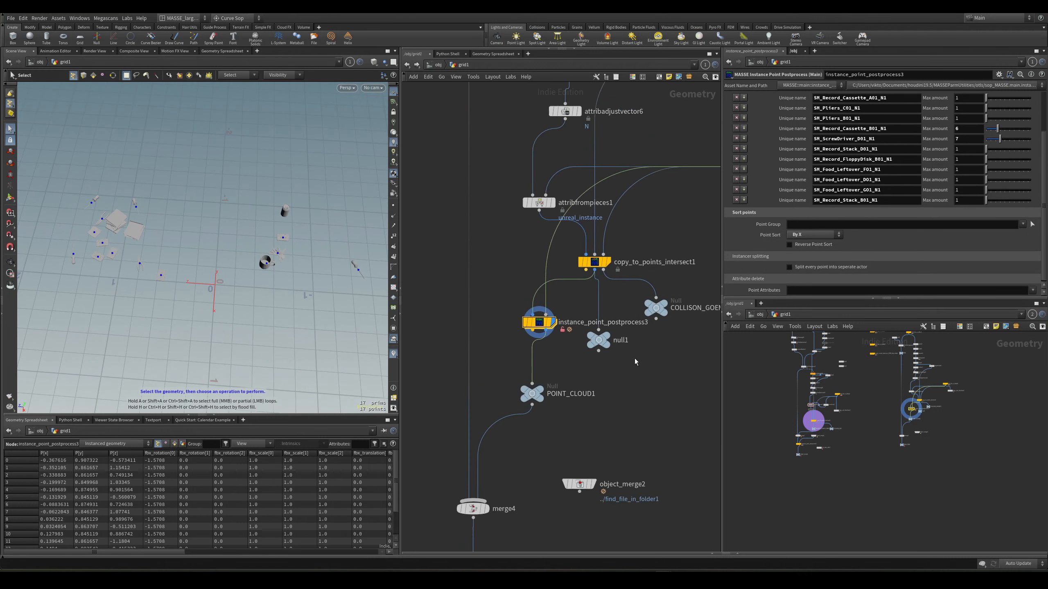
middle_click_drag(556, 433, 637, 295)
left_click_drag(607, 395, 532, 444)
key("r")
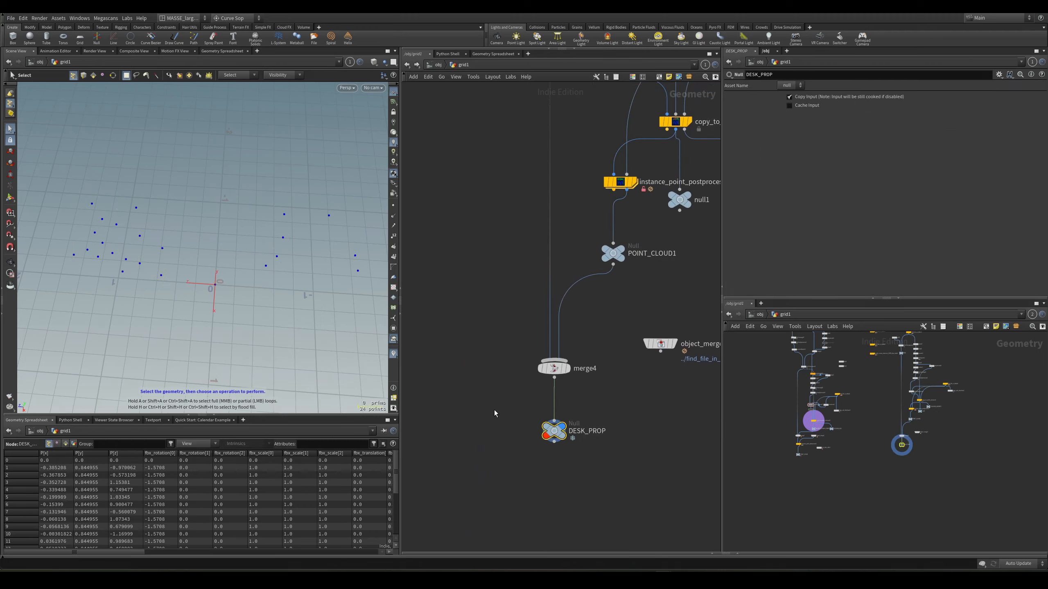
left_click_drag(186, 310, 251, 250, "alt")
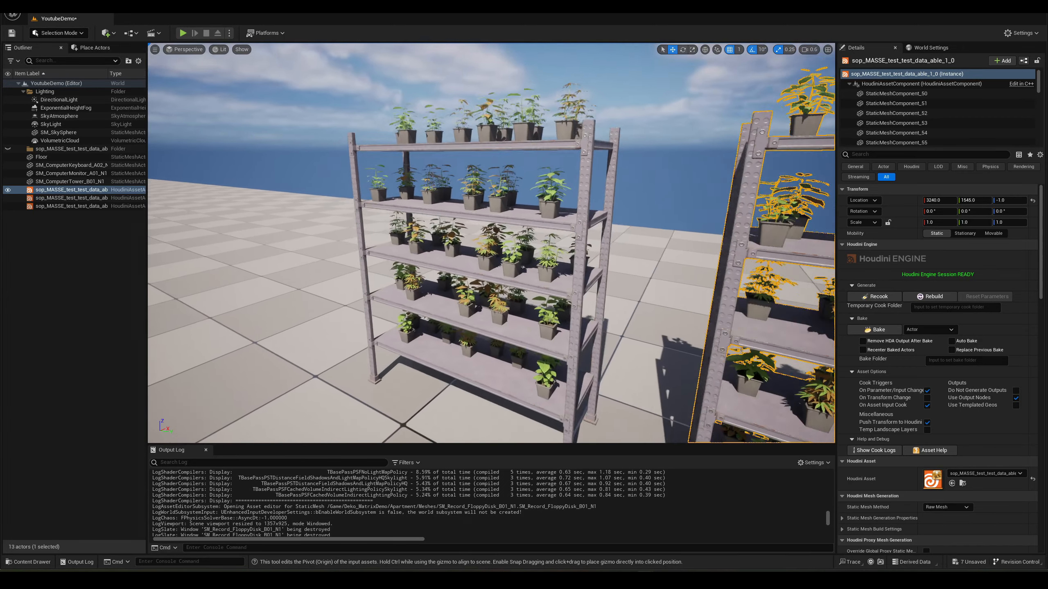
Step: Switch to the Unreal Editor and examine the shelf filled with potted plants
right_click_drag(481, 317, 481, 371)
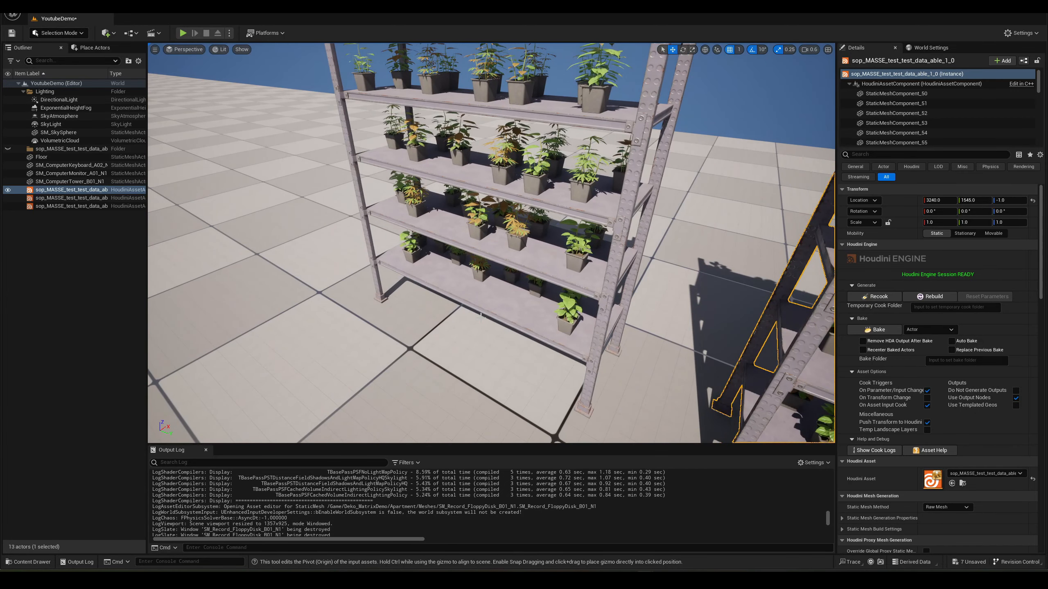
key("w")
right_click_drag(534, 261, 532, 235)
key("s")
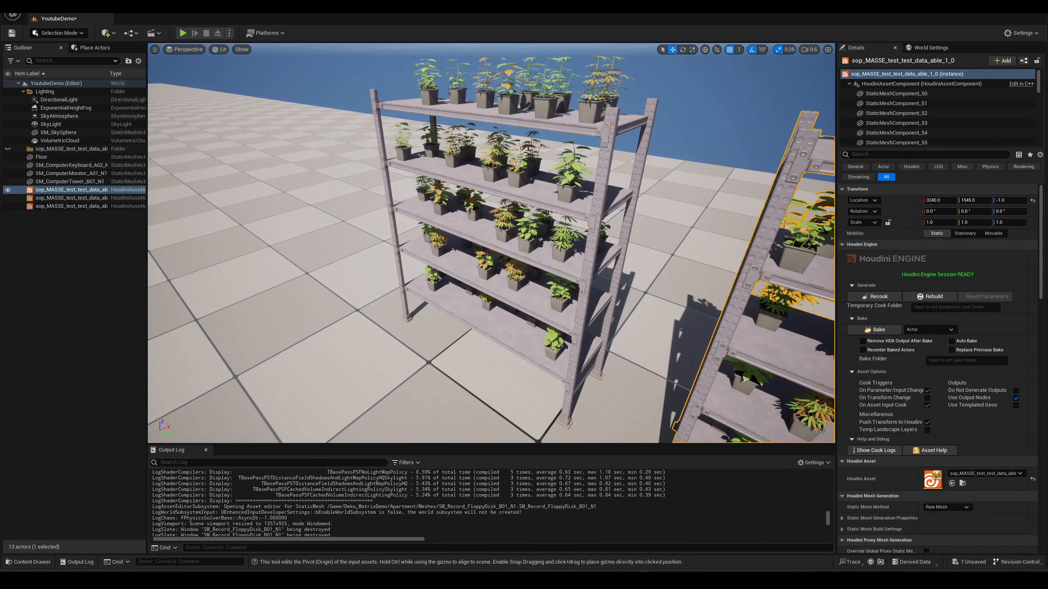
Step: Select the plant shelf's Houdini asset and inspect its hierarchical instanced static mesh components
left_click(618, 279)
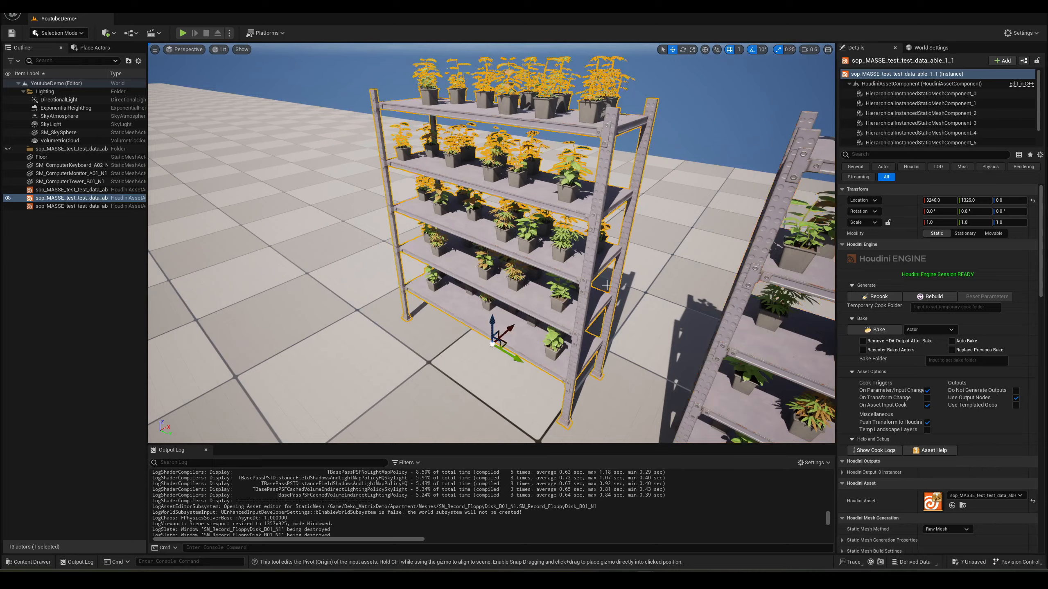
key("w")
right_click_drag(618, 280, 598, 219)
key("s")
right_click_drag(580, 280, 597, 280)
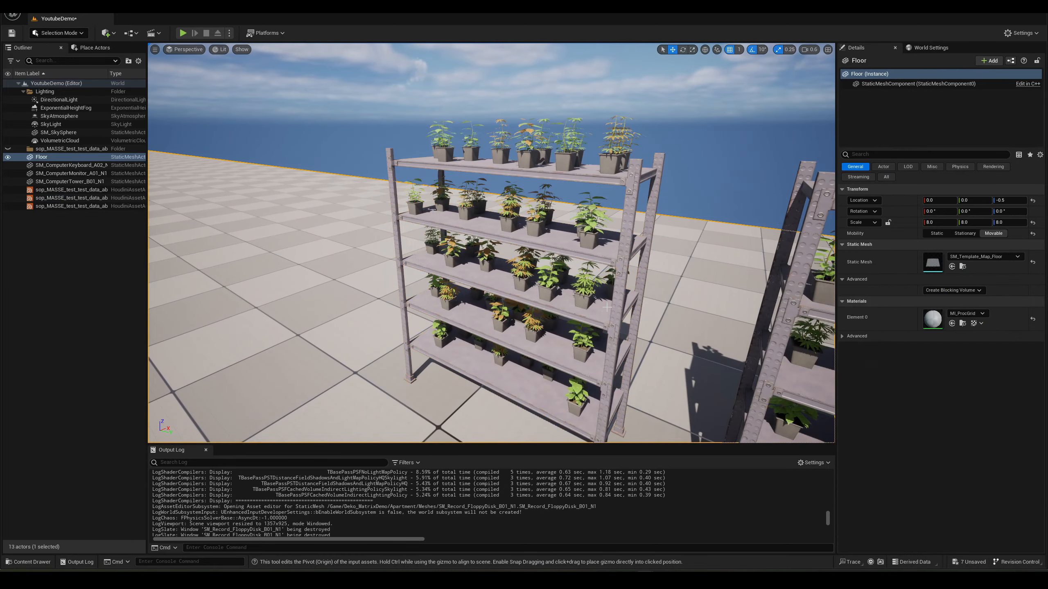
scroll(938, 131, "down", 1)
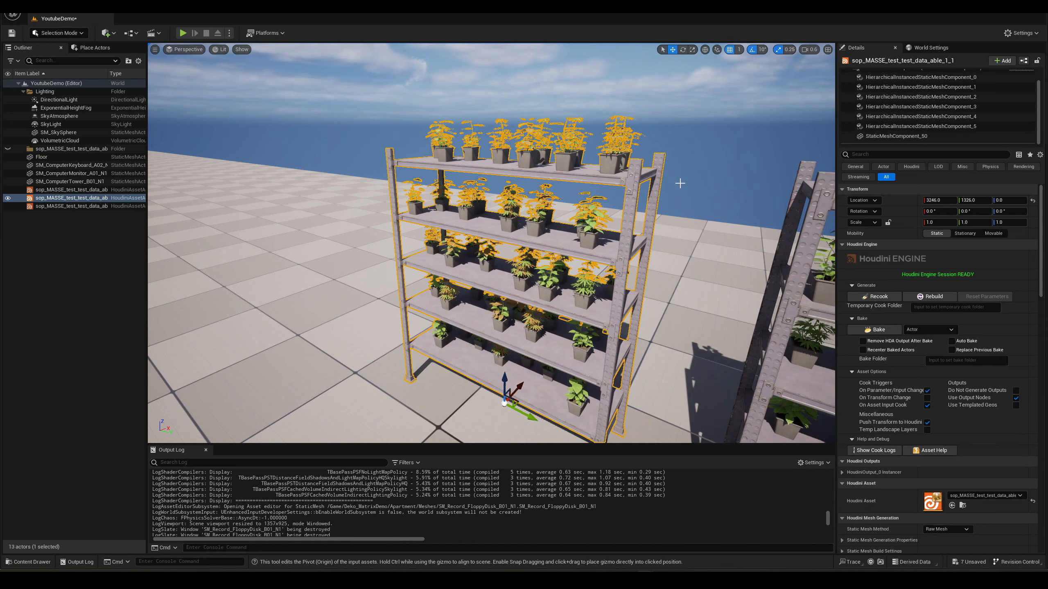
left_click(680, 183)
key("ctrl+z")
right_click_drag(680, 184, 662, 210)
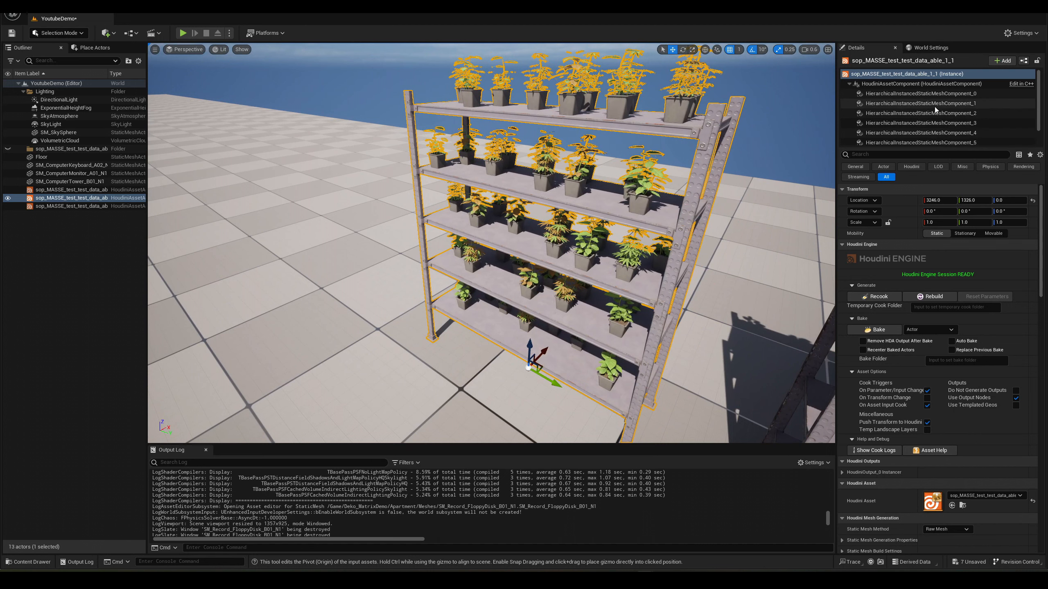
Step: Inspect HierarchicalInstancedStaticMeshComponent_1, _3 and _0 to see which plants on the shelf each one covers
left_click(935, 104)
left_click(961, 123)
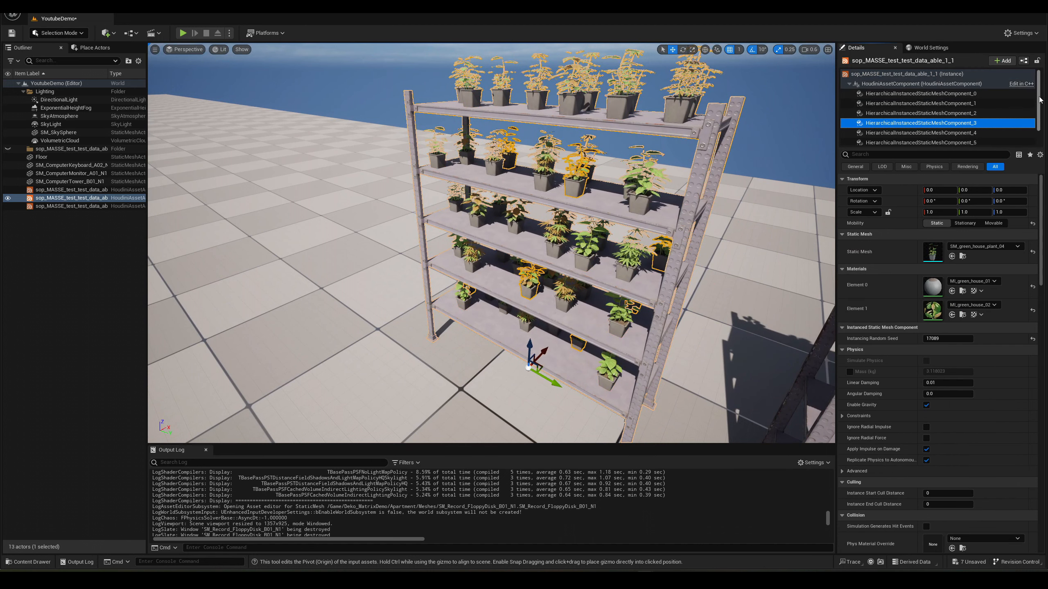
left_click(1002, 93)
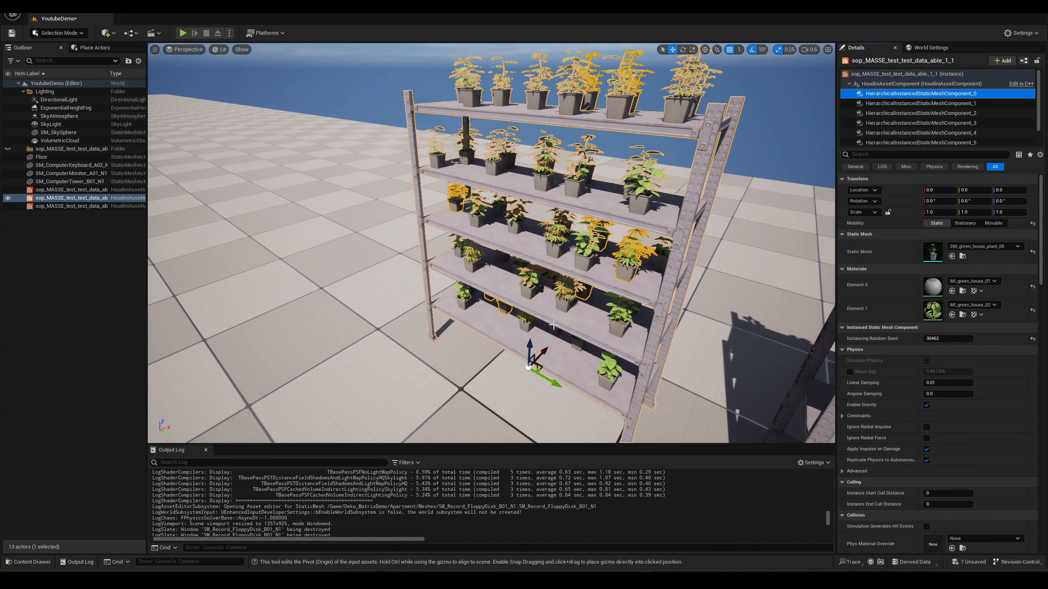
Step: Try moving the plants of individual instanced mesh components off the shelf, and undo the moves
left_click_drag(546, 352, 480, 394)
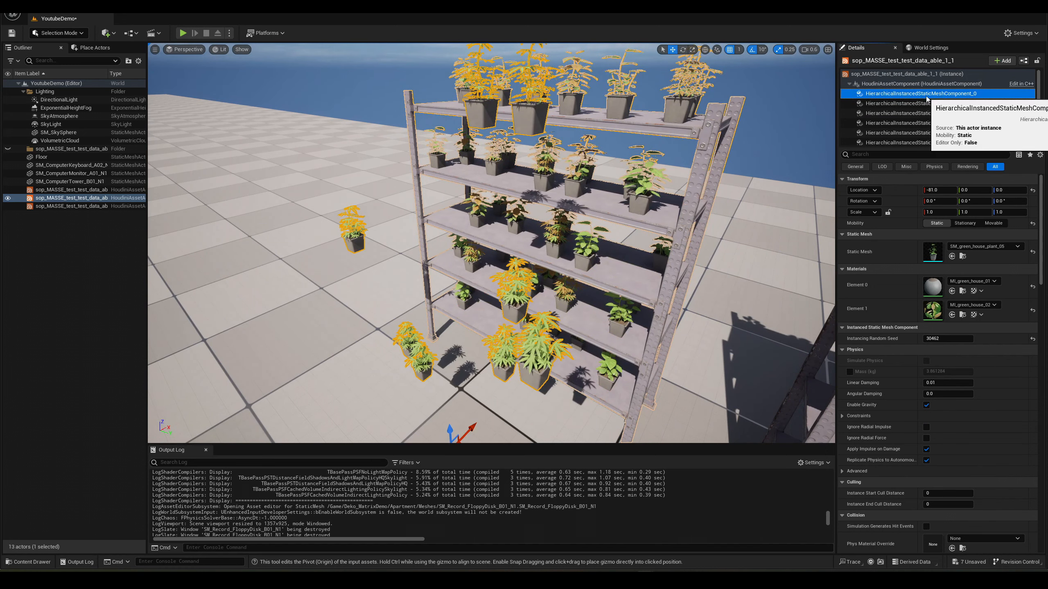
left_click(914, 103)
key("s")
right_click_drag(553, 294, 553, 320)
left_click_drag(550, 280, 425, 377)
key("a")
right_click_drag(425, 377, 508, 351)
key("s")
right_click_drag(487, 313, 480, 337)
key("ctrl+z")
key("ctrl+z")
key("w")
mouse_move(520, 234)
right_mouse_down()
mouse_move(520, 210)
mouse_move(508, 219)
right_mouse_up()
key("ctrl+z")
Step: Examine the Instances array of HierarchicalInstancedStaticMeshComponent_5, including the Index 1 transform, and compare it with HierarchicalInstancedStaticMeshComponent_1
left_click(563, 236)
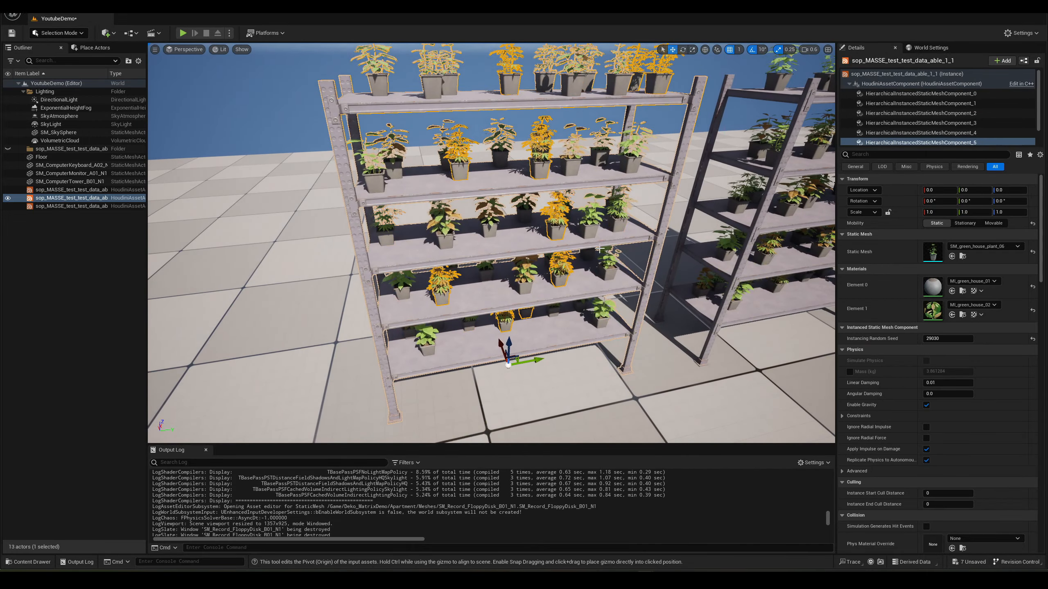
scroll(1028, 256, "down", 20)
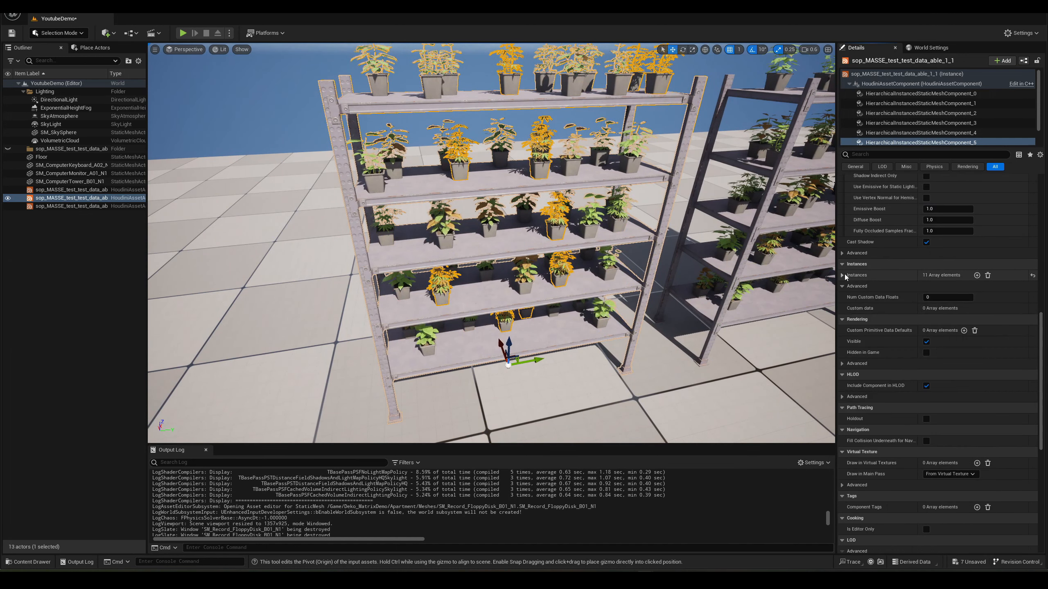
left_click(848, 300)
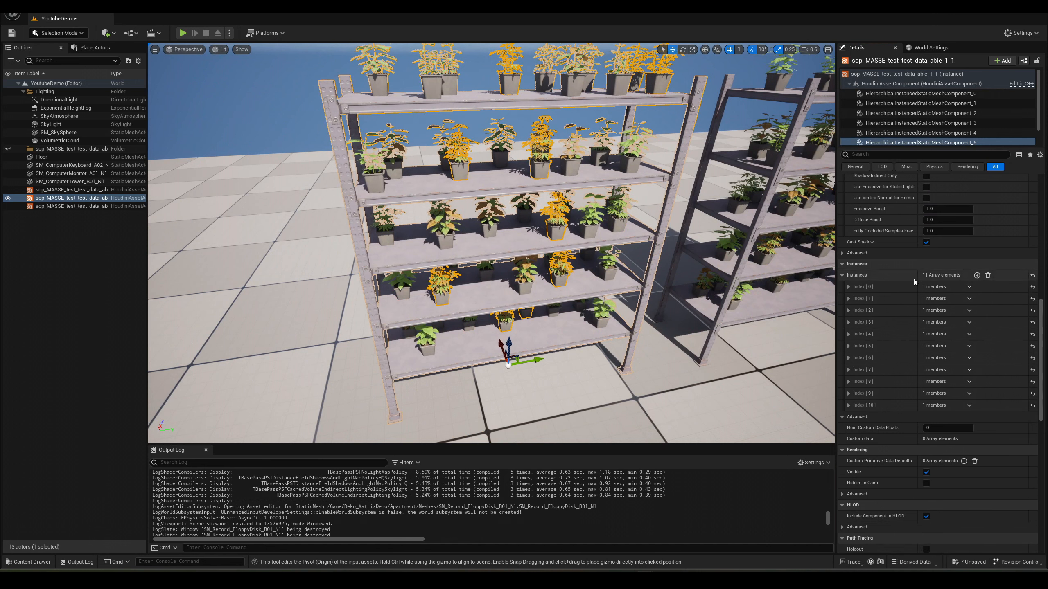
left_click(849, 299)
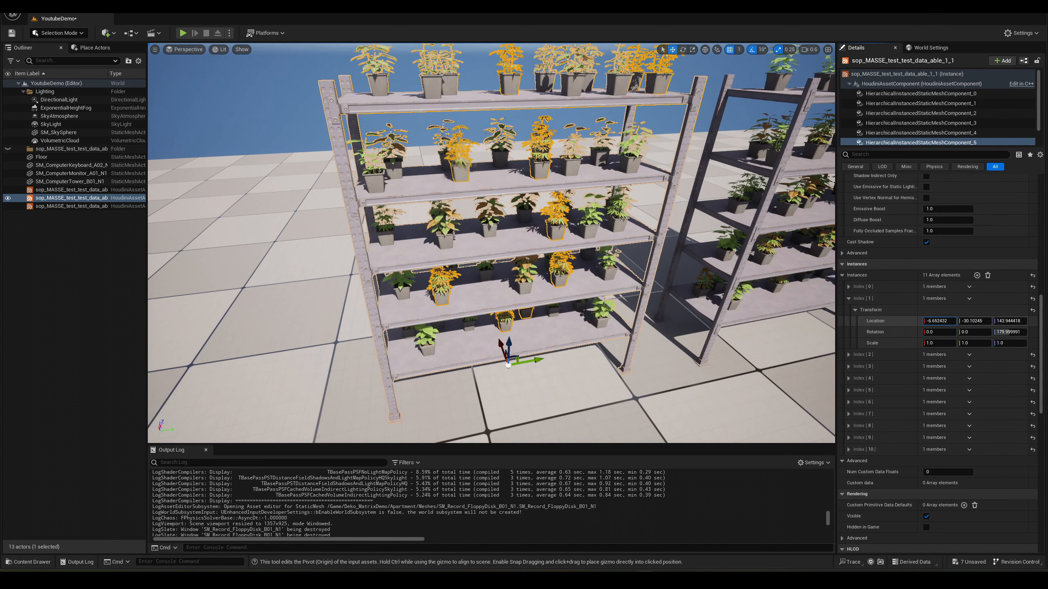
left_click(921, 103)
mouse_move(678, 285)
right_mouse_down()
mouse_move(619, 286)
mouse_move(678, 286)
right_mouse_up()
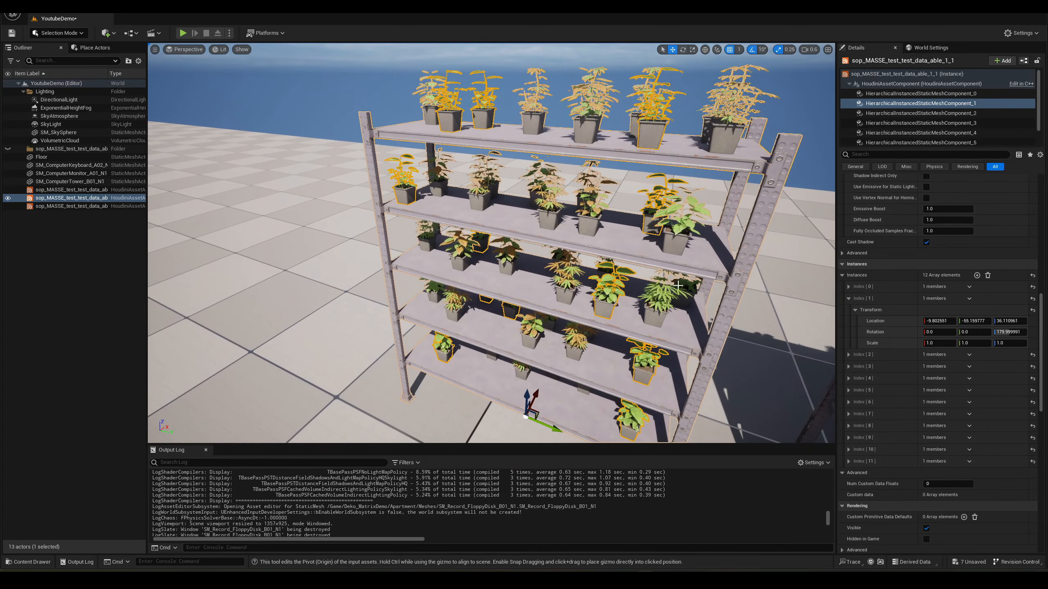
Step: Reselect the plant shelf's Houdini asset, frame it, and inspect HierarchicalInstancedStaticMeshComponent_4 and _0
right_click_drag(491, 243, 647, 204)
scroll(937, 372, "up", 8)
left_click(647, 201)
left_click(581, 223)
scroll(959, 123, "down", 1)
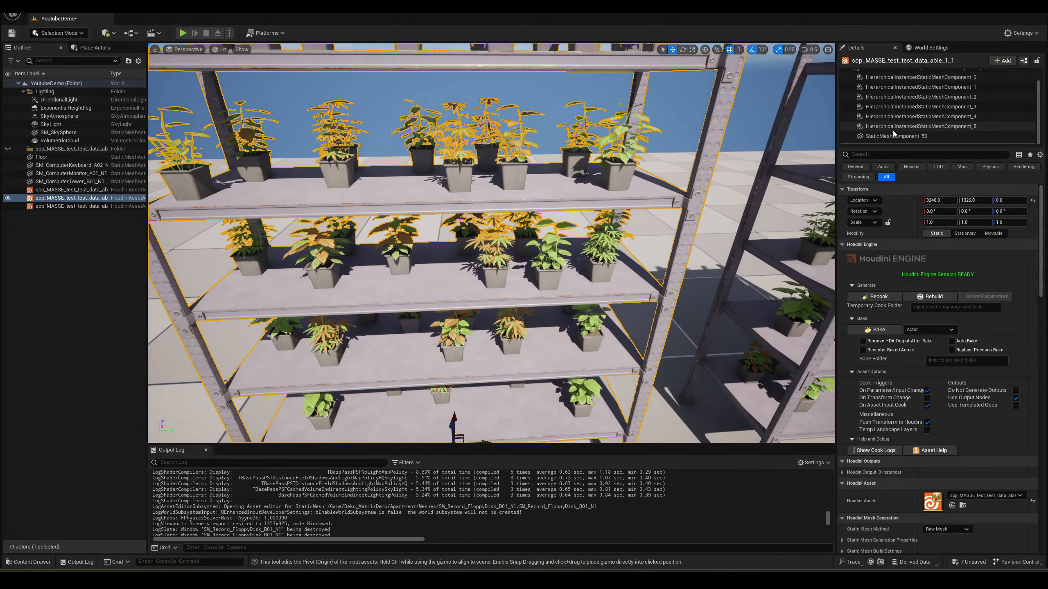
key("f")
left_click(880, 136)
left_click(893, 117)
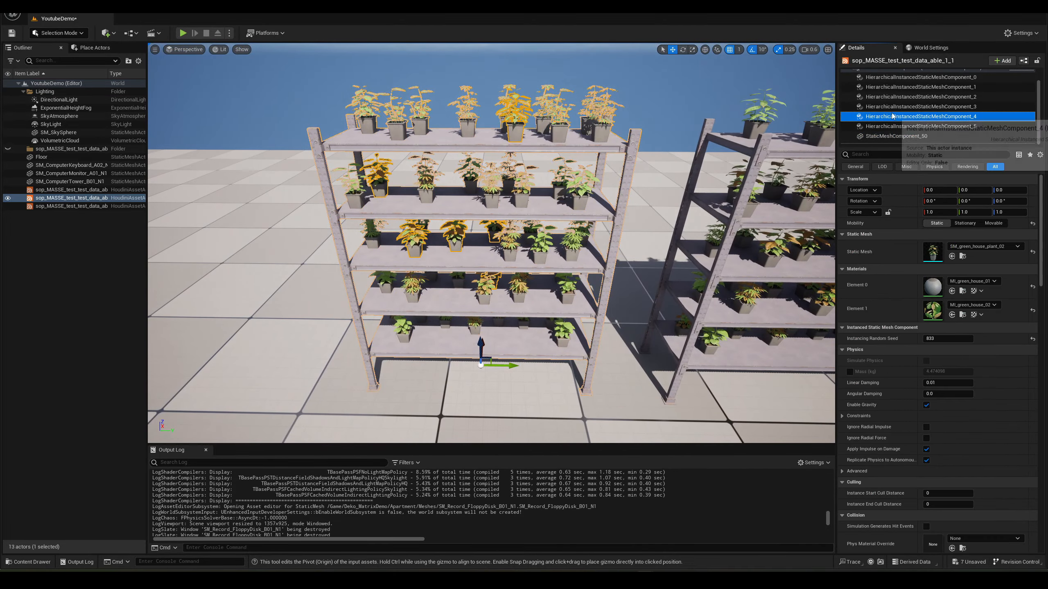
scroll(920, 111, "up", 1)
left_click(944, 103)
scroll(929, 120, "down", 1)
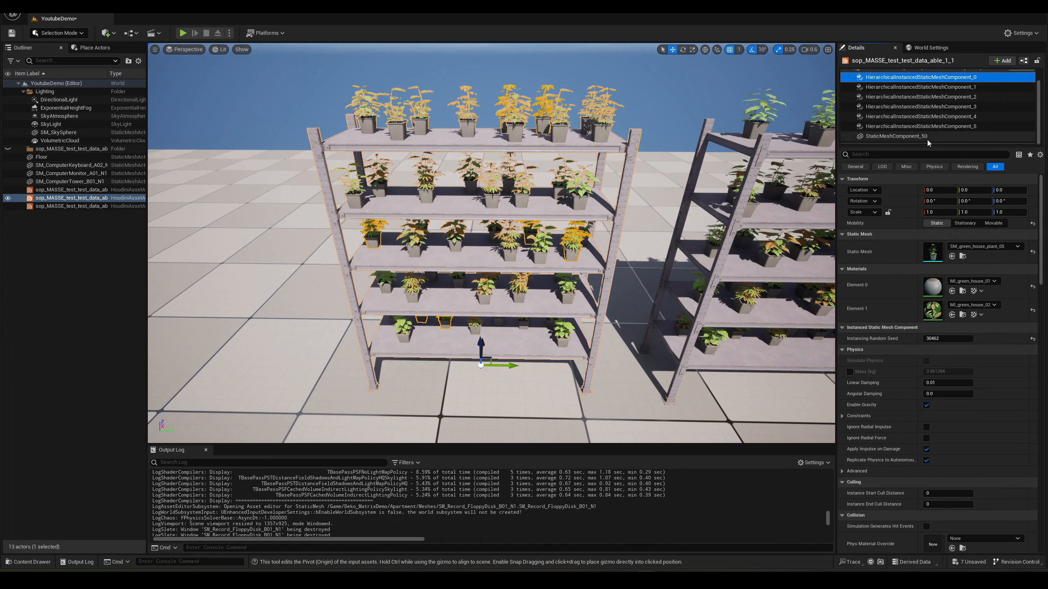
Step: Compare the shelving unit's StaticMeshComponent_50 with the plants of HierarchicalInstancedStaticMeshComponent_5
left_click(898, 137)
left_click_drag(507, 365, 467, 365)
right_click_drag(467, 365, 574, 336)
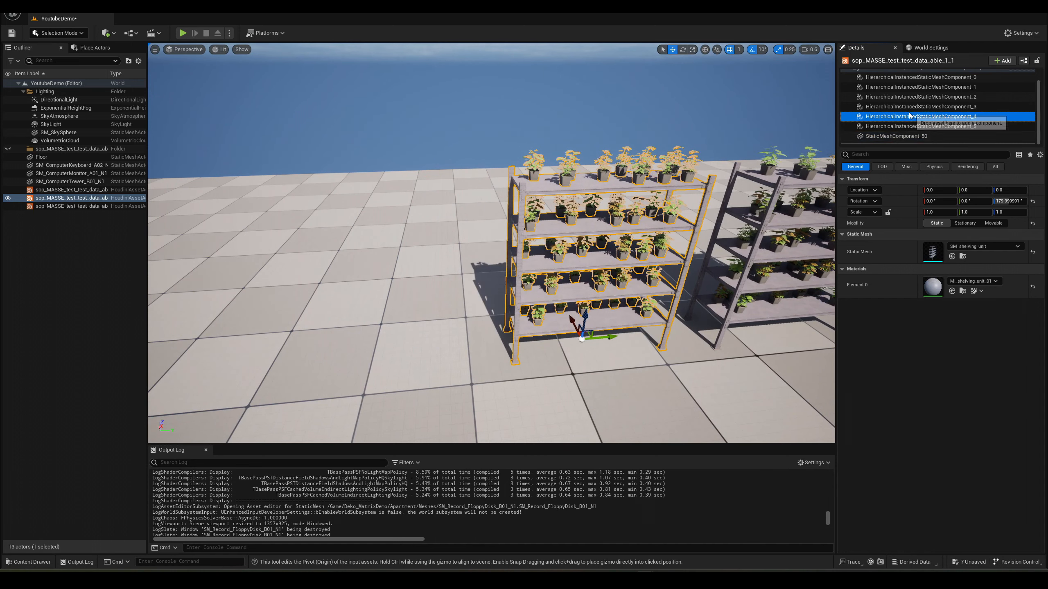
left_click(918, 137)
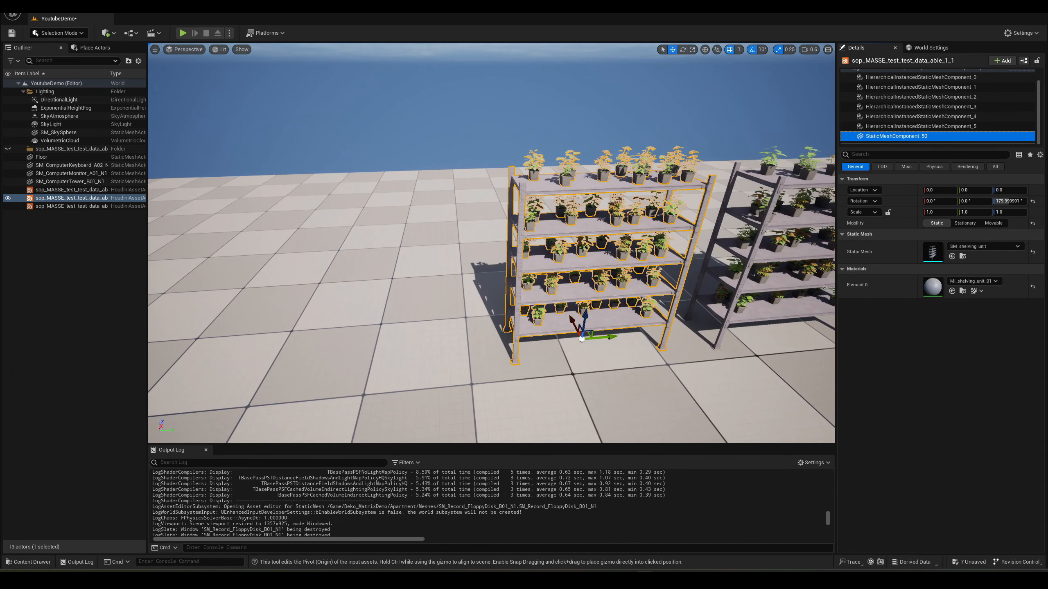
right_click_drag(691, 239, 703, 194)
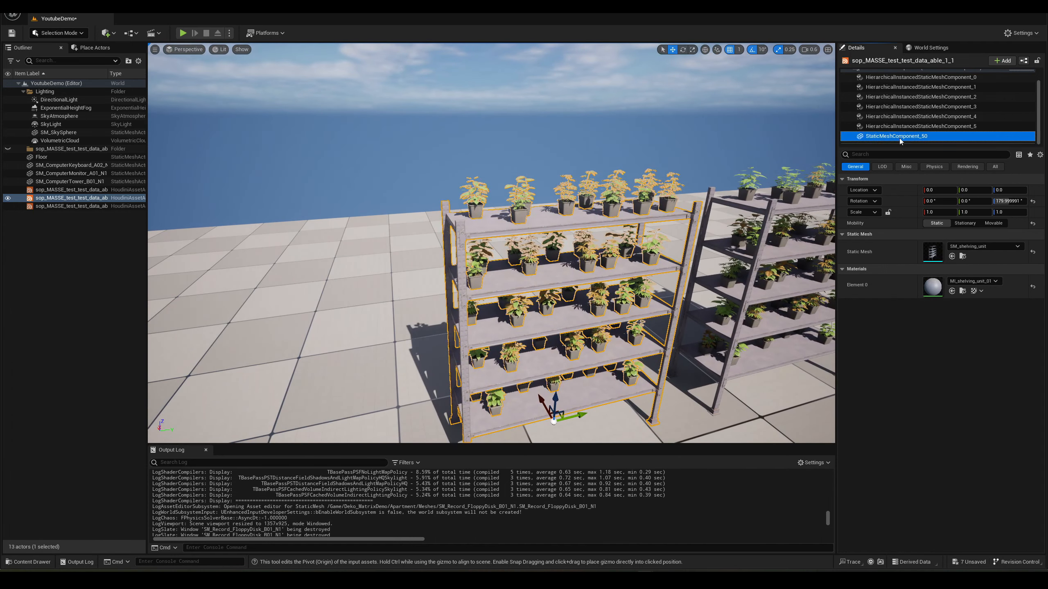
left_click(908, 127)
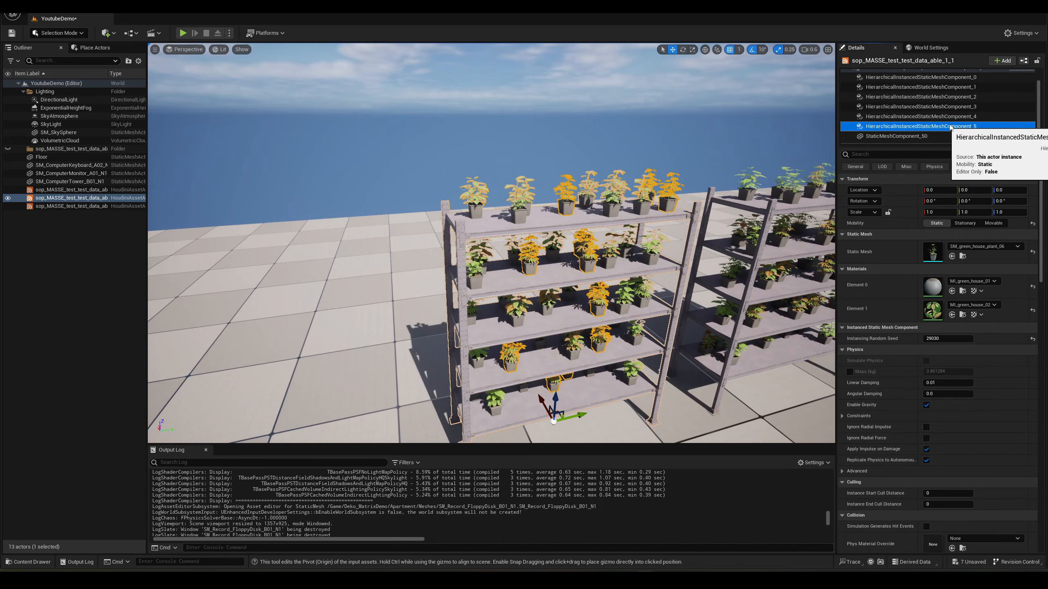
right_click_drag(782, 264, 815, 292)
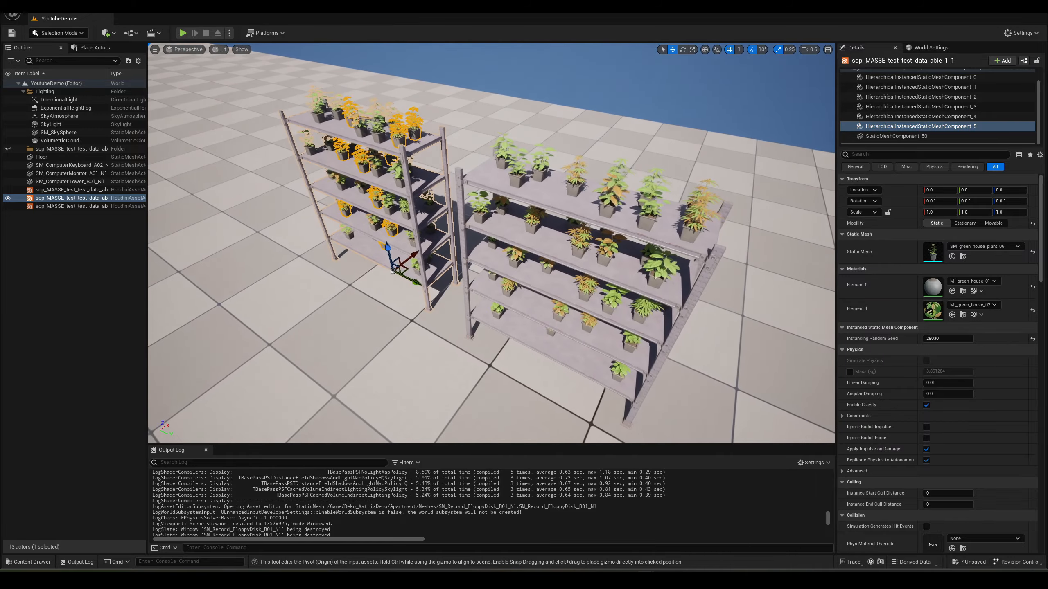
Step: Select the neighbouring plant shelf's Houdini asset and inspect its separate static mesh components from StaticMeshComponent_50 to _54
left_click(584, 286)
right_click_drag(585, 285, 667, 272)
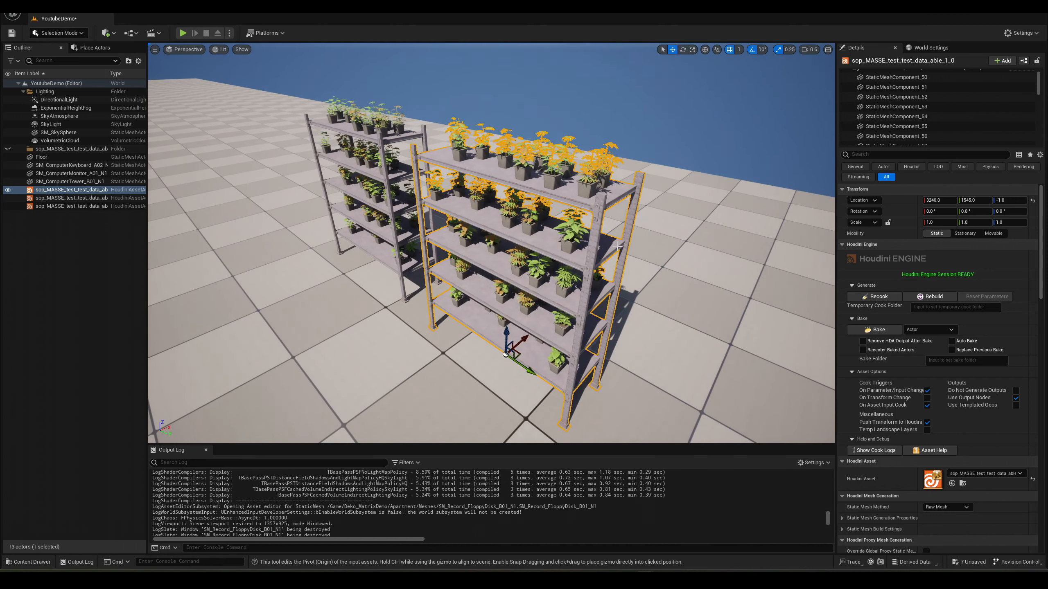
scroll(928, 110, "up", 1)
left_click(930, 109)
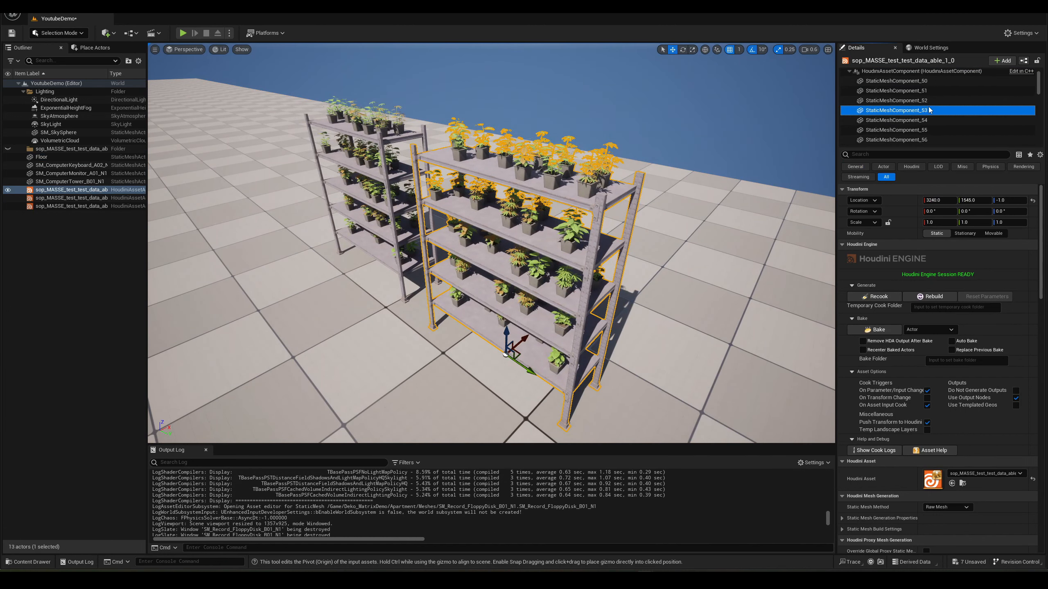
left_click(928, 91)
left_click(941, 120)
left_click(924, 100)
left_click(918, 81)
scroll(924, 87, "up", 1)
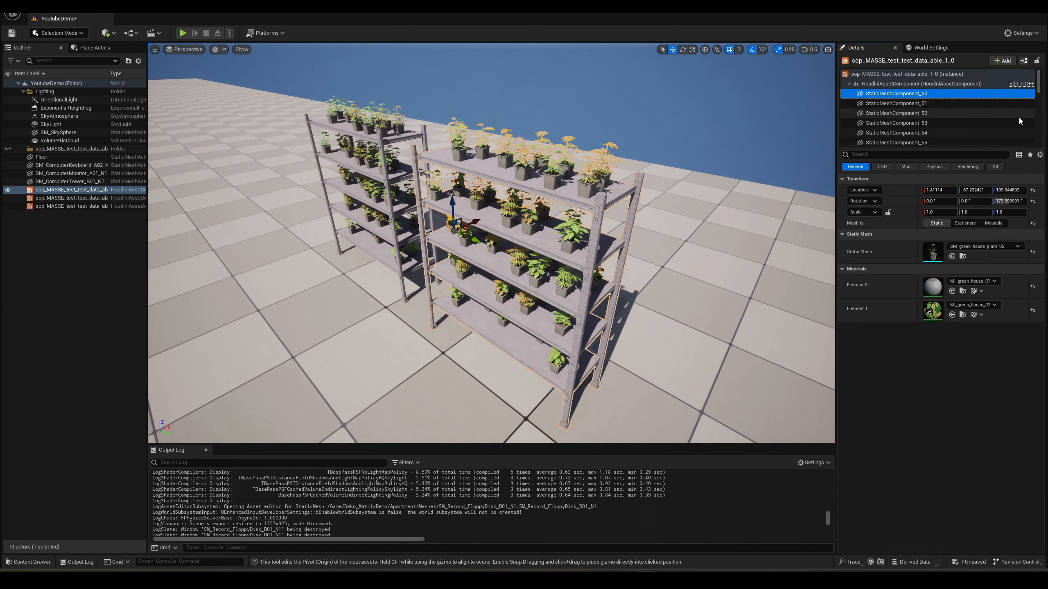
Step: Check StaticMeshComponent_51 and _52 in the component list, and reselect the whole neighbouring shelf asset
left_click_drag(1039, 87, 1039, 82)
left_click(940, 113)
left_click(943, 104)
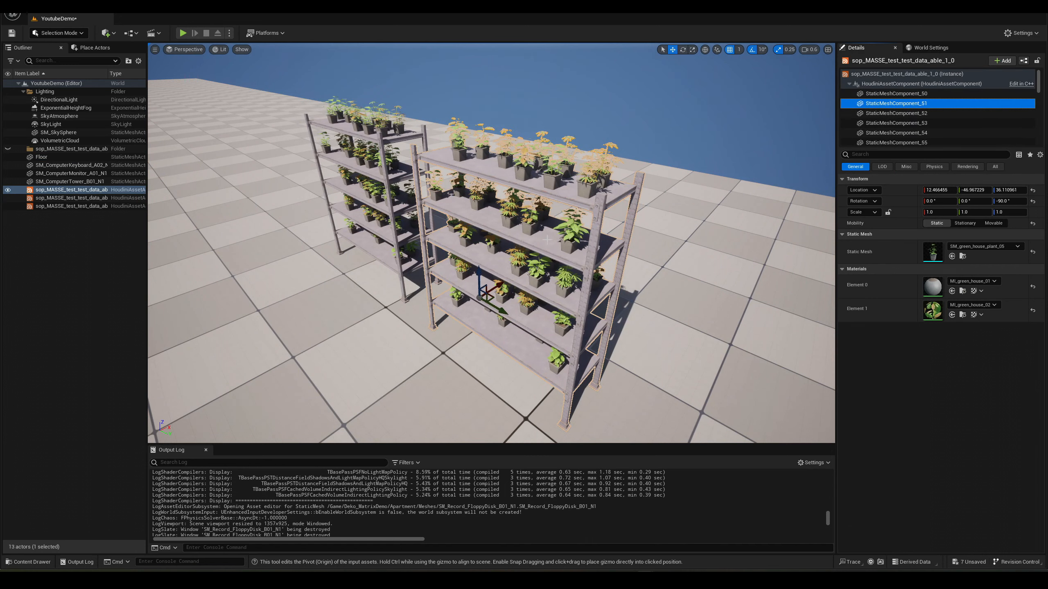
left_click(676, 264)
left_click(595, 245)
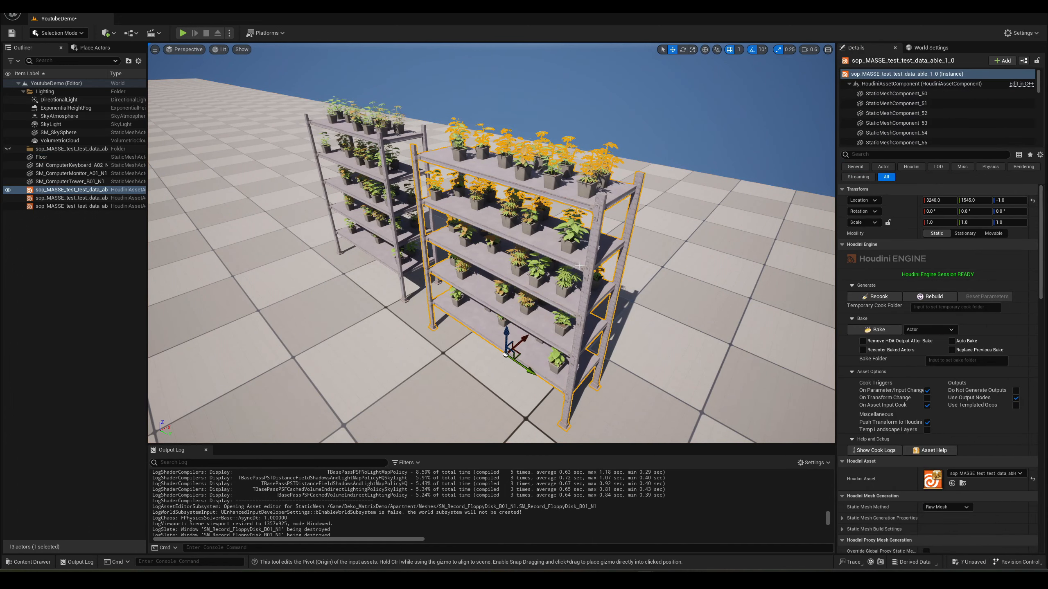
Step: Place two acetylene welding cylinders and SM_assualt_rifle_01_dual_mag on the floor beside the shelves
right_click_drag(596, 257, 596, 303)
key("ctrl+space")
left_click_drag(516, 402, 712, 305)
key("ctrl+space")
left_click_drag(460, 402, 699, 219)
key("ctrl+space")
left_click_drag(623, 409, 710, 330)
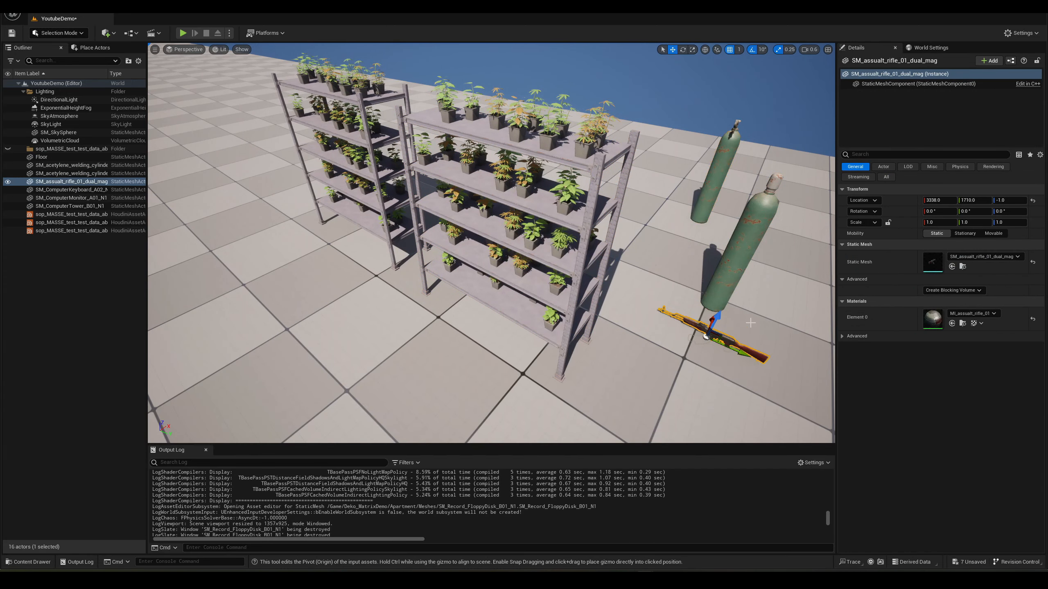
Step: Delete the two welding cylinders and the assault rifle from the level
left_click(751, 323)
left_click(735, 260)
key("Delete")
left_click(718, 185)
key("Delete")
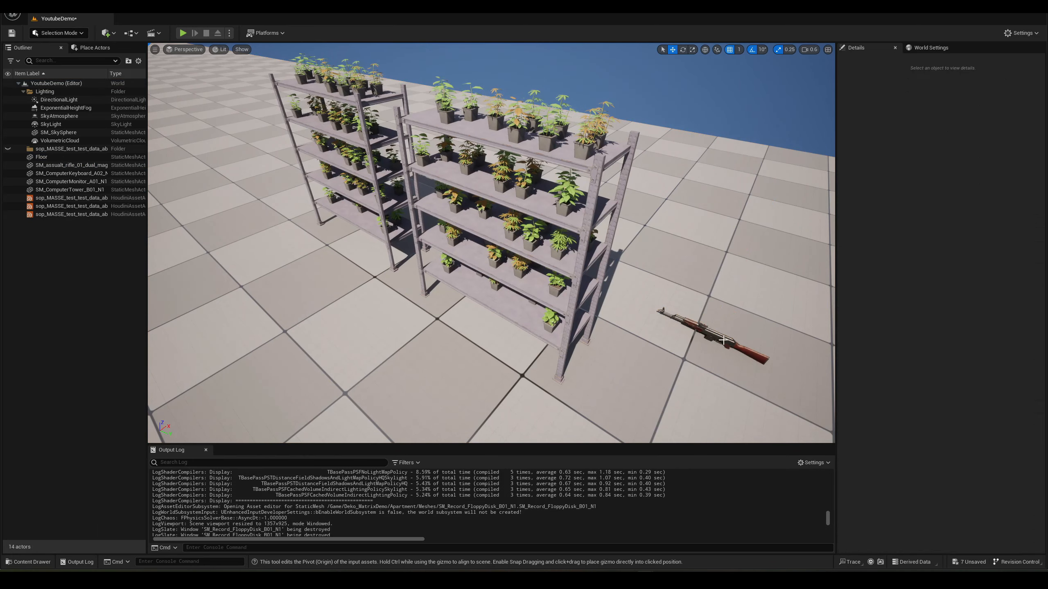
left_click(724, 341)
key("Delete")
Step: Bake the neighbouring shelf's Houdini asset to native Unreal actors and examine the baked plants
right_click_drag(608, 232, 640, 223)
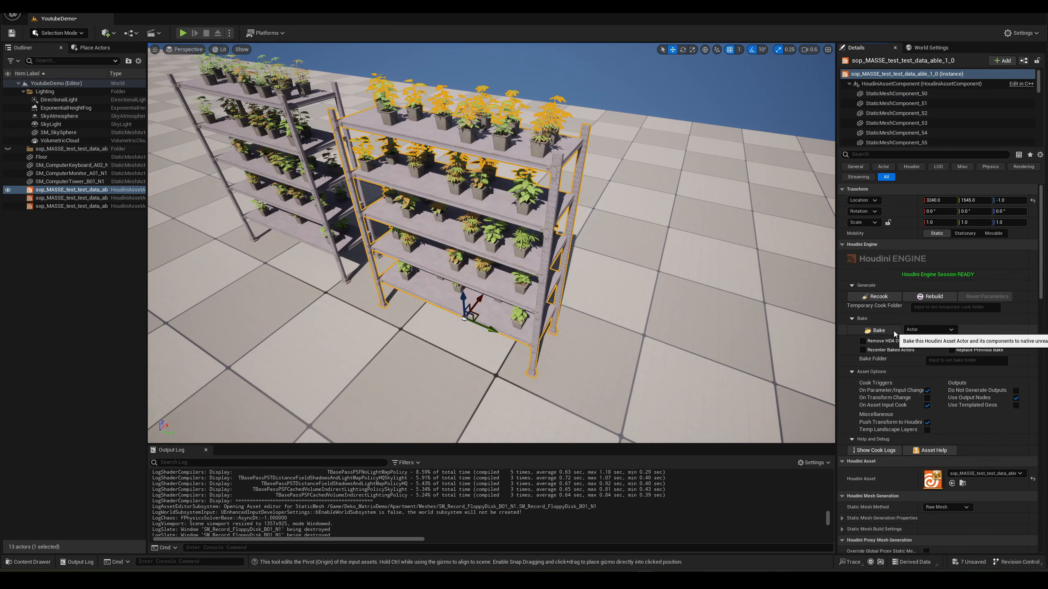
right_click_drag(563, 274, 220, 262)
scroll(202, 259, "up", 4)
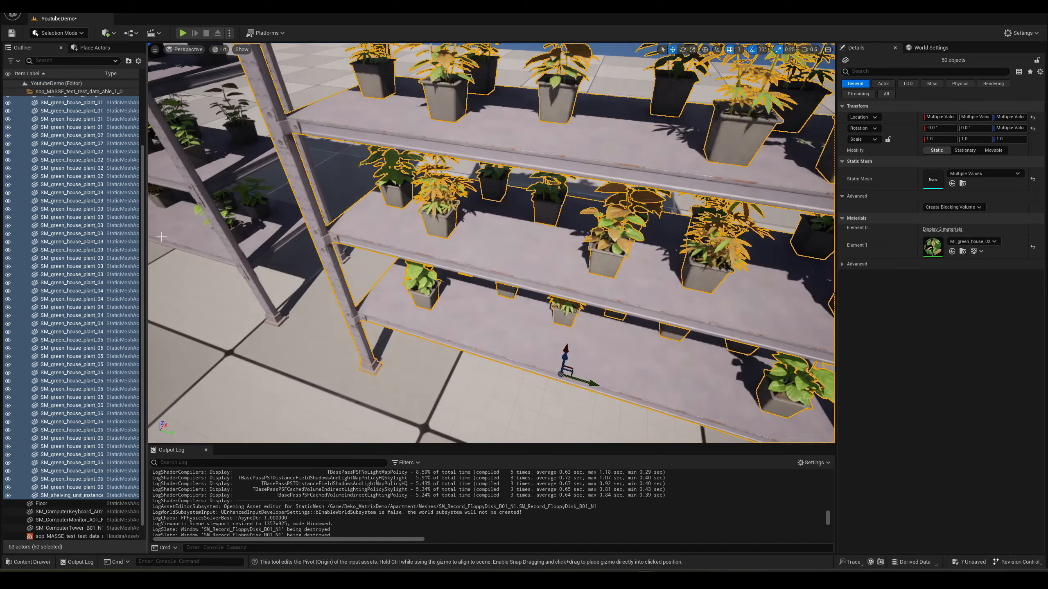
scroll(202, 258, "down", 4)
right_click_drag(516, 363, 531, 337)
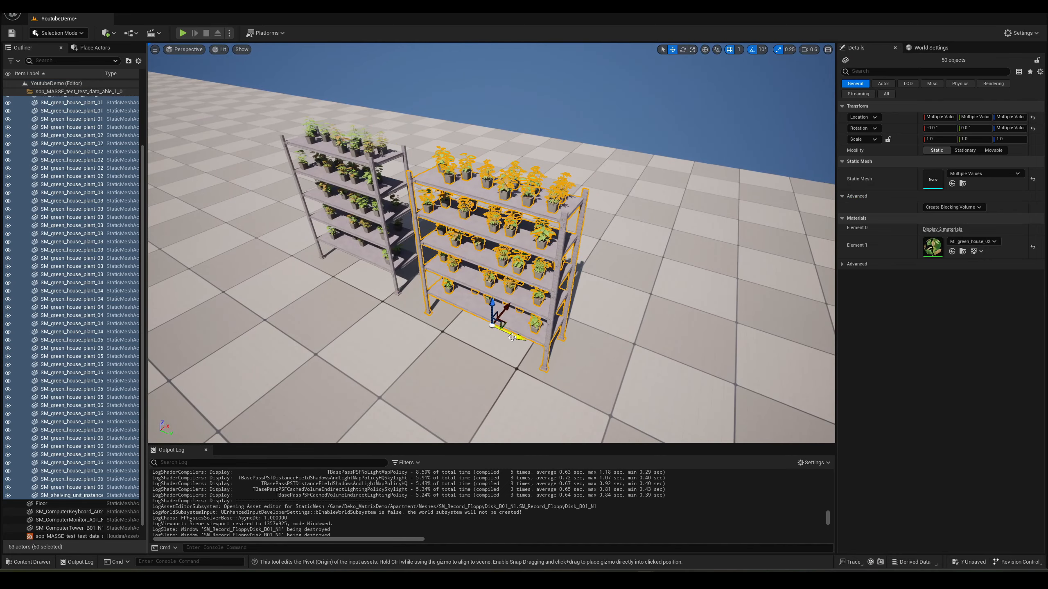
Step: Move the baked shelf and its plants along the Y axis to about Y 1877, clear of the original
left_click_drag(512, 338, 722, 431)
right_click_drag(722, 432, 624, 331)
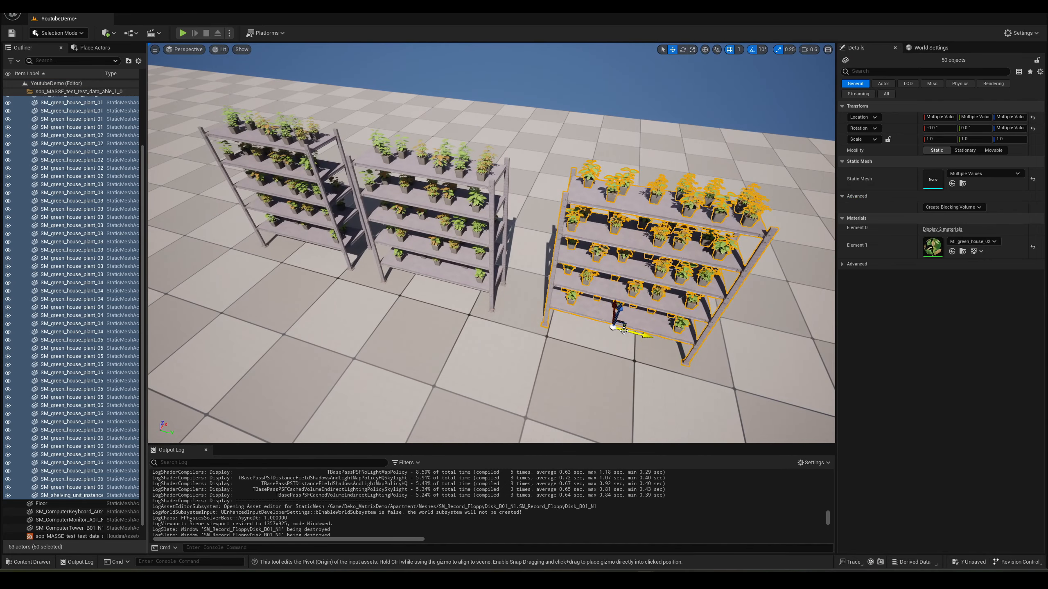
left_click_drag(624, 331, 715, 349)
right_click_drag(715, 349, 774, 349)
Step: Select the baked shelving unit and individual baked plants, shifting plants along their shelf to show they are separate actors
left_click(630, 223)
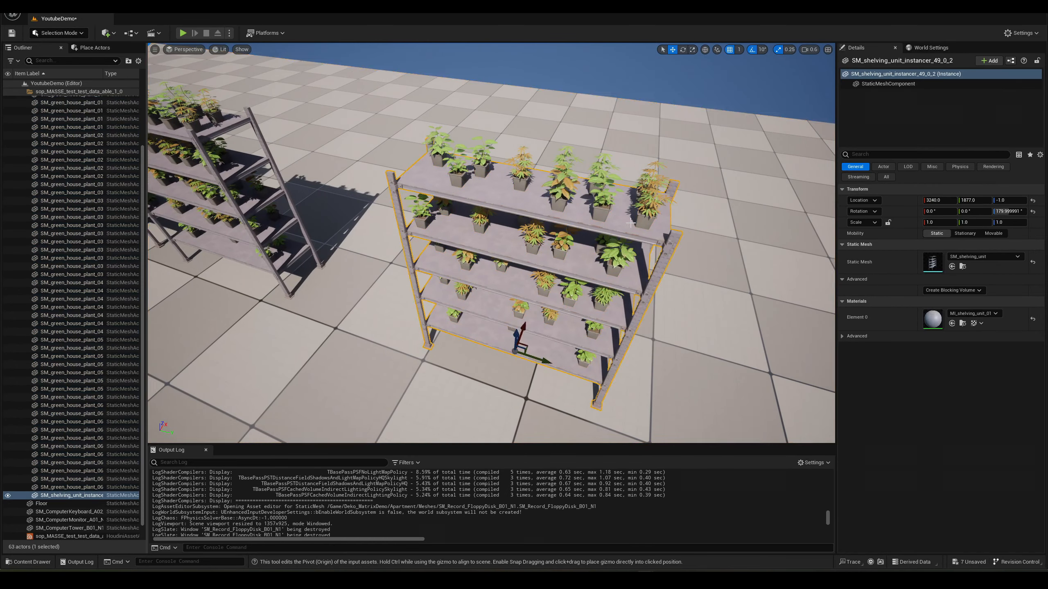
mouse_move(630, 223)
right_mouse_down()
mouse_move(602, 264)
mouse_move(632, 223)
right_mouse_up()
left_click(558, 244)
left_click(490, 223)
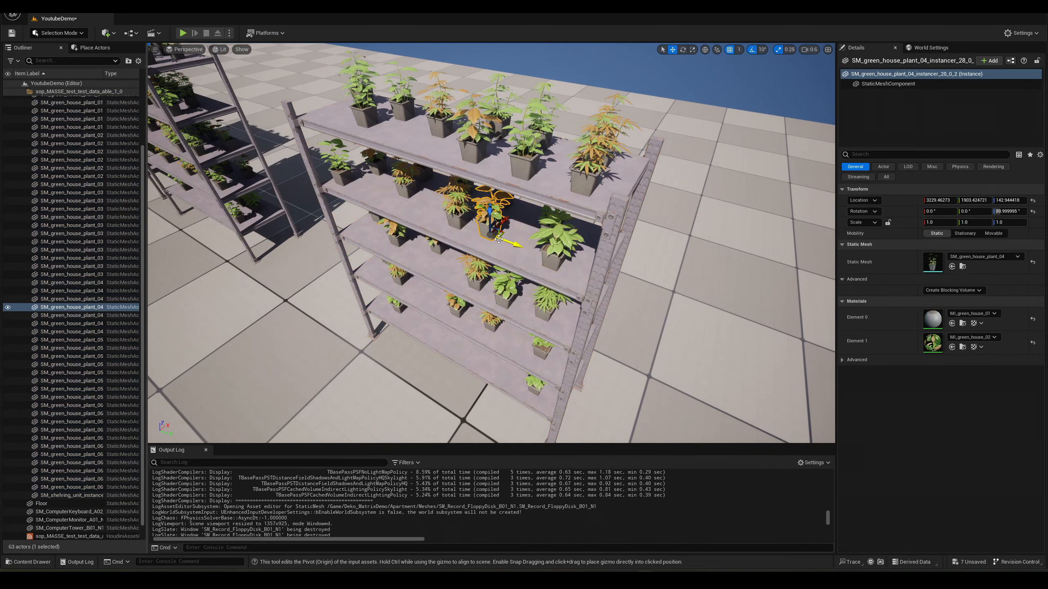
left_click(466, 220)
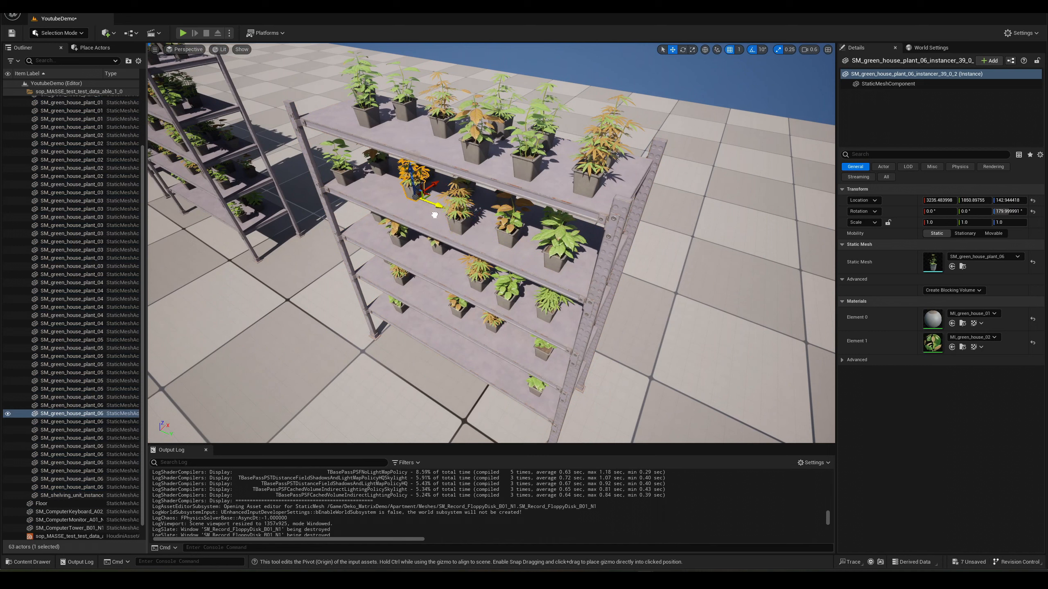
Step: Filter the details for "SIM" to compare the physics options of a baked plant and the instanced shelf asset, and clear the filter
left_click(869, 155)
type("SI")
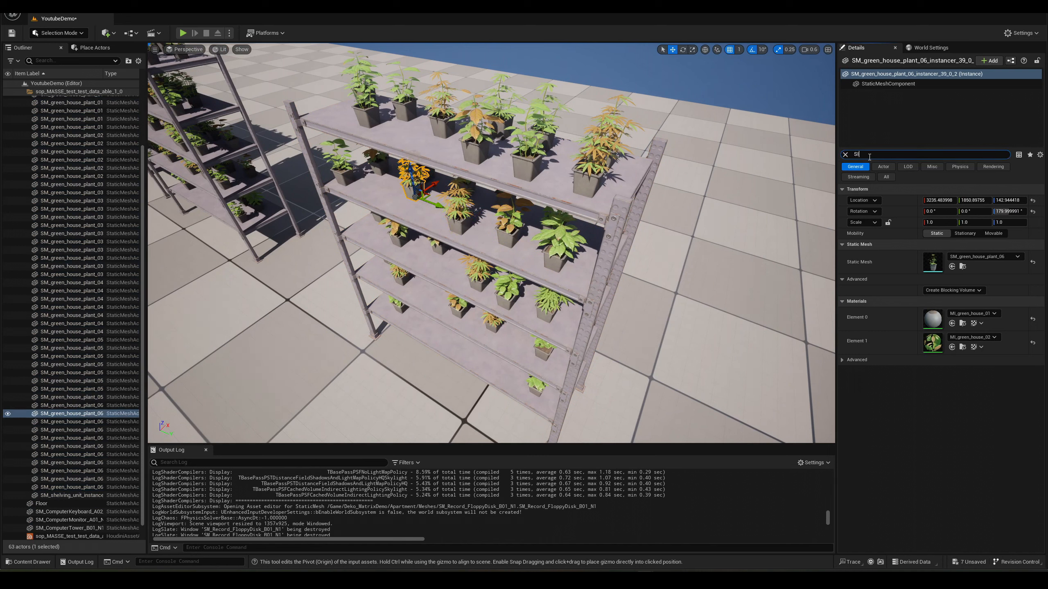
type("M")
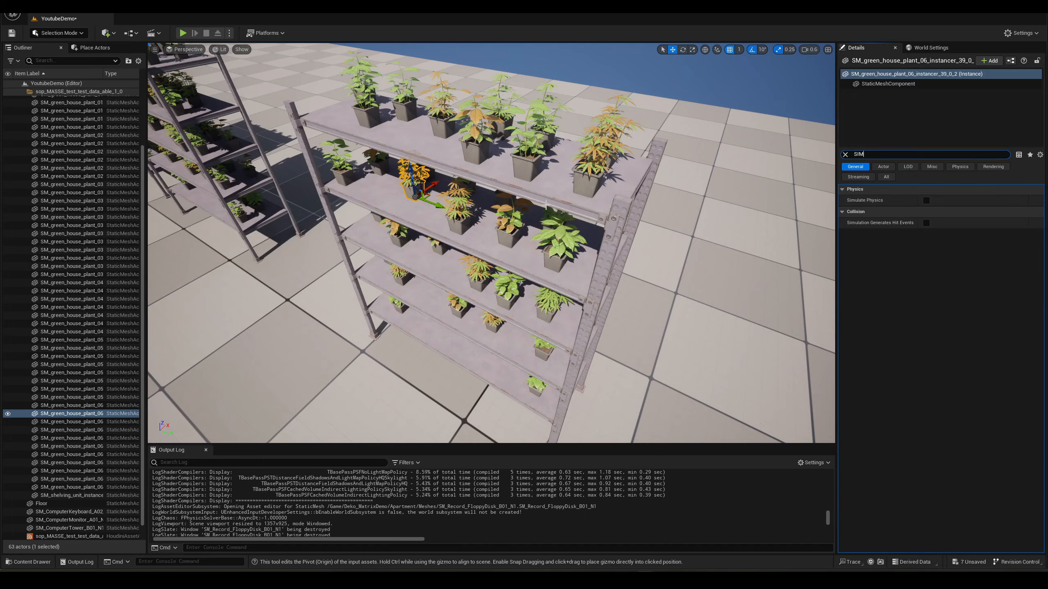
right_click_drag(545, 205, 628, 229)
left_click(423, 236)
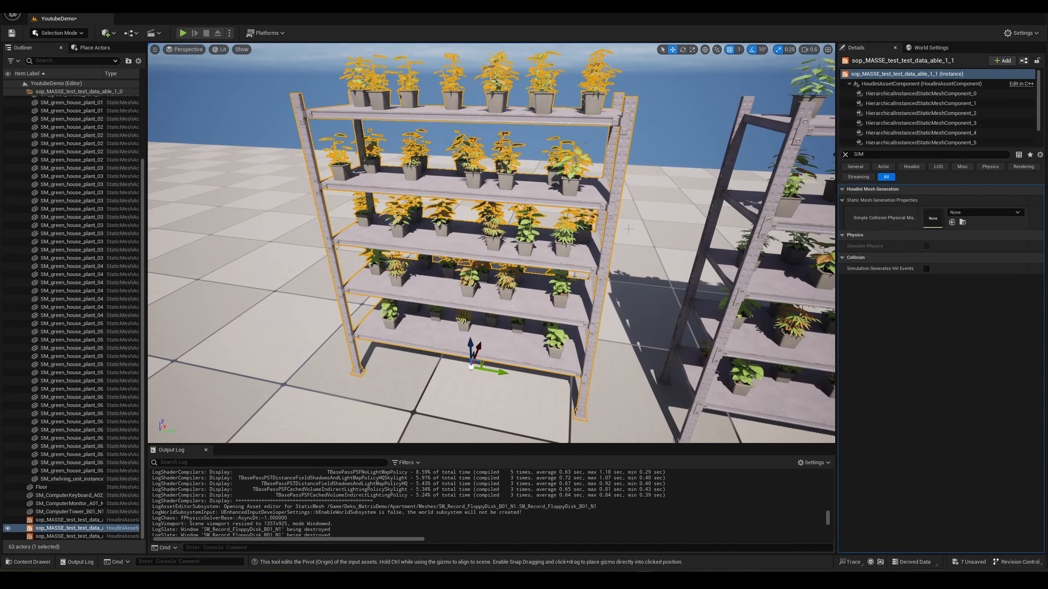
left_click(629, 228)
left_click(537, 243)
mouse_move(536, 243)
right_mouse_down()
mouse_move(508, 313)
mouse_move(534, 248)
right_mouse_up()
key("BackSpace")
Step: Compare the component lists of the static-mesh shelf asset and the instanced shelf asset
left_click(759, 214)
right_click_drag(759, 215, 635, 213)
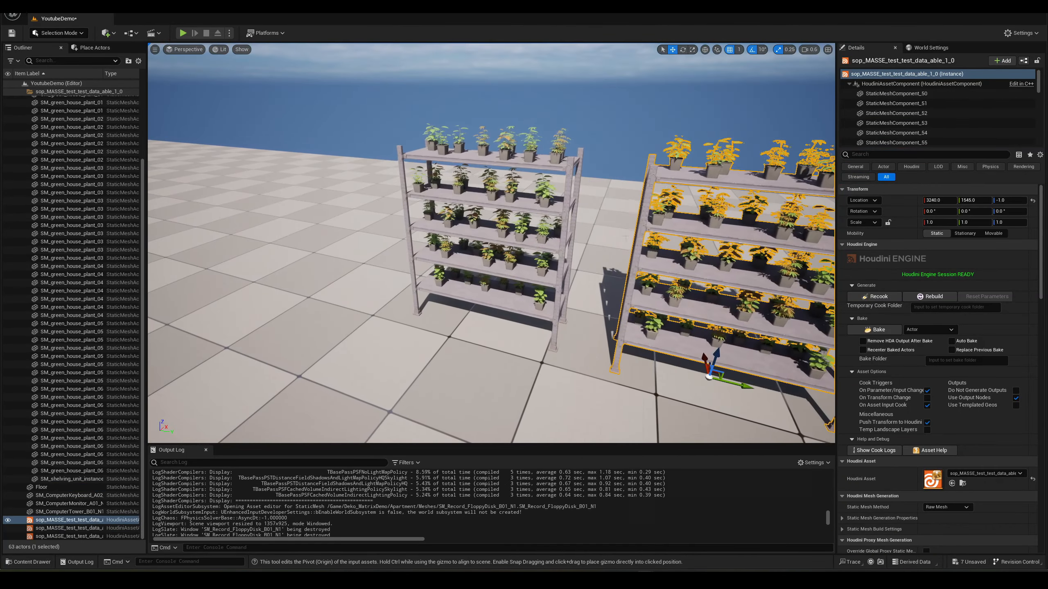
left_click(554, 237)
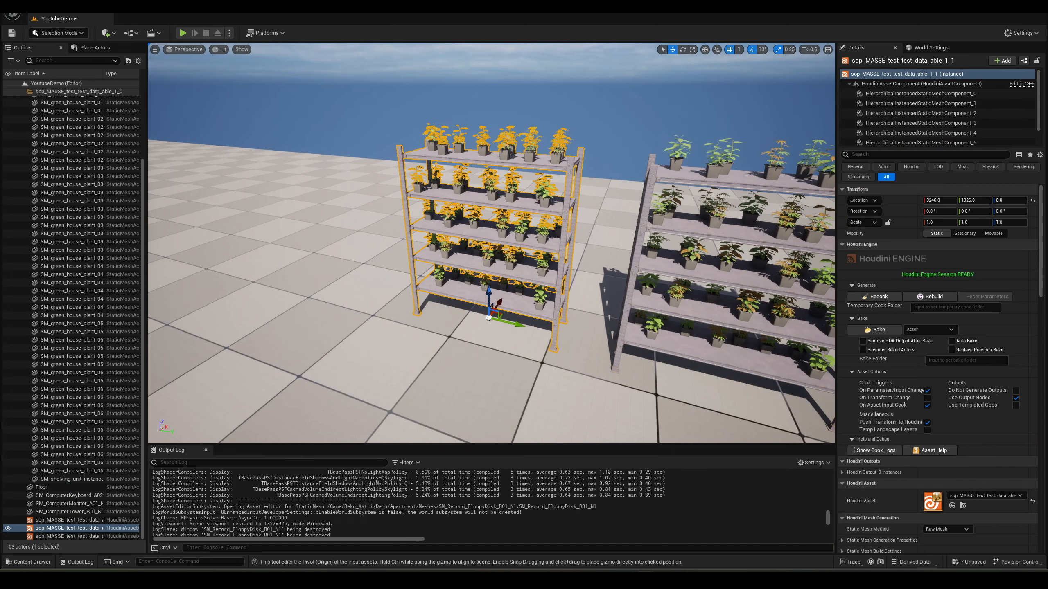
Step: Switch to Houdini and enable splitting every point into a separate actor on instance_point_postprocess1
right_click_drag(627, 352, 672, 351)
left_click(627, 352)
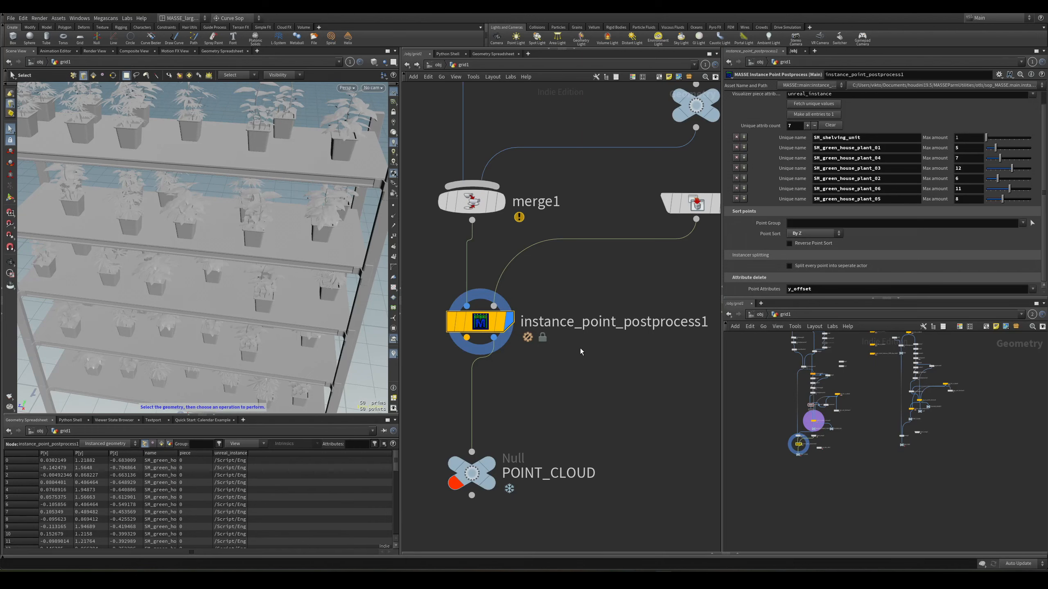
middle_click_drag(581, 352, 645, 396)
middle_click_drag(522, 415, 481, 394)
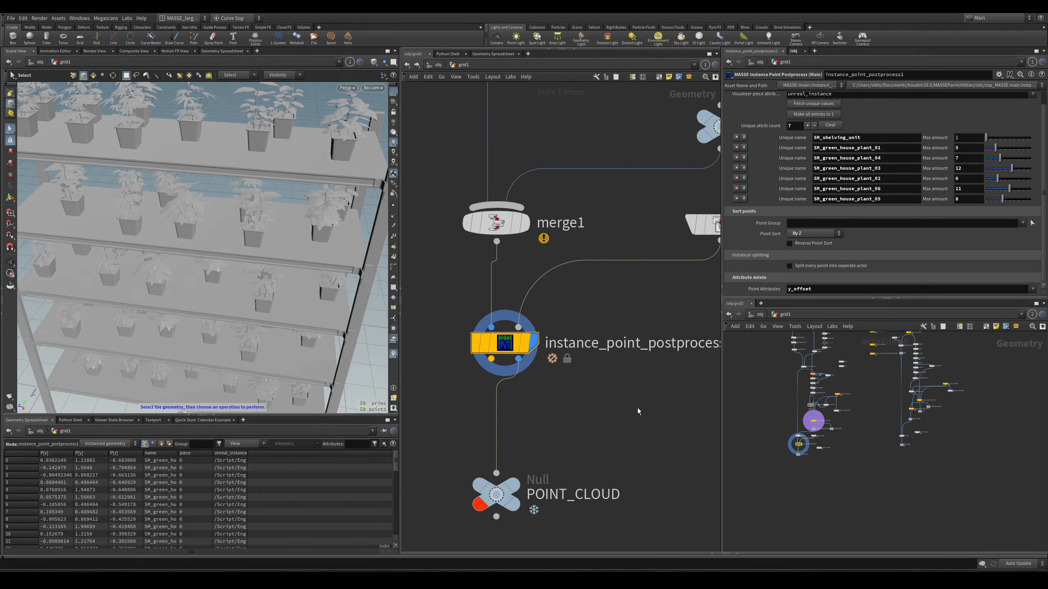
middle_click_drag(637, 407, 569, 425)
scroll(552, 450, "down", 2)
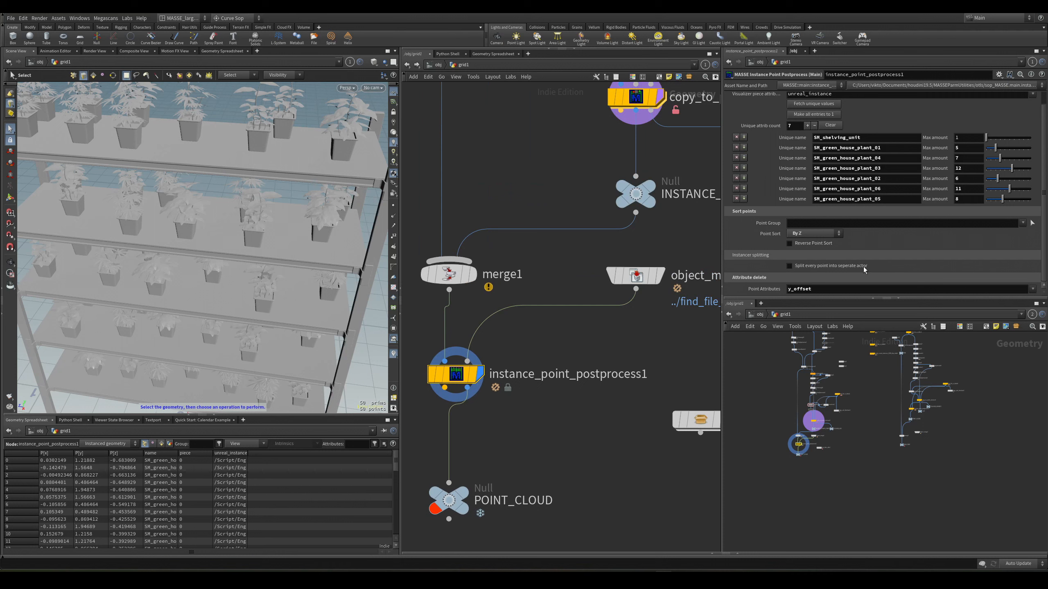
left_click(789, 266)
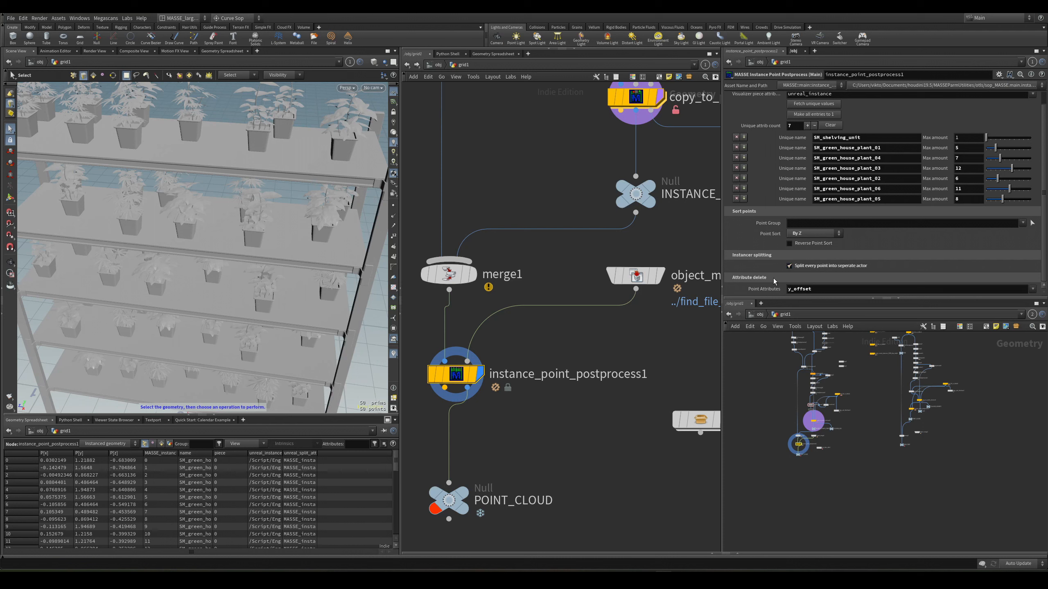
Step: Widen the MASSE_instance_splitter and unreal_split_attr columns in the geometry spreadsheet and examine their per-point values
left_click_drag(178, 453, 213, 457)
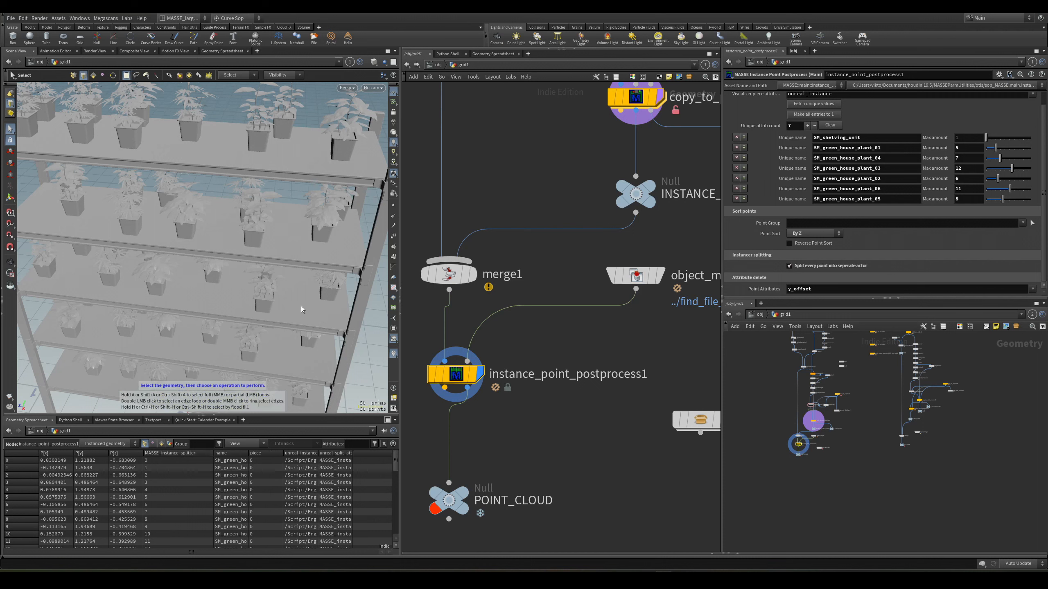
scroll(292, 306, "down", 8)
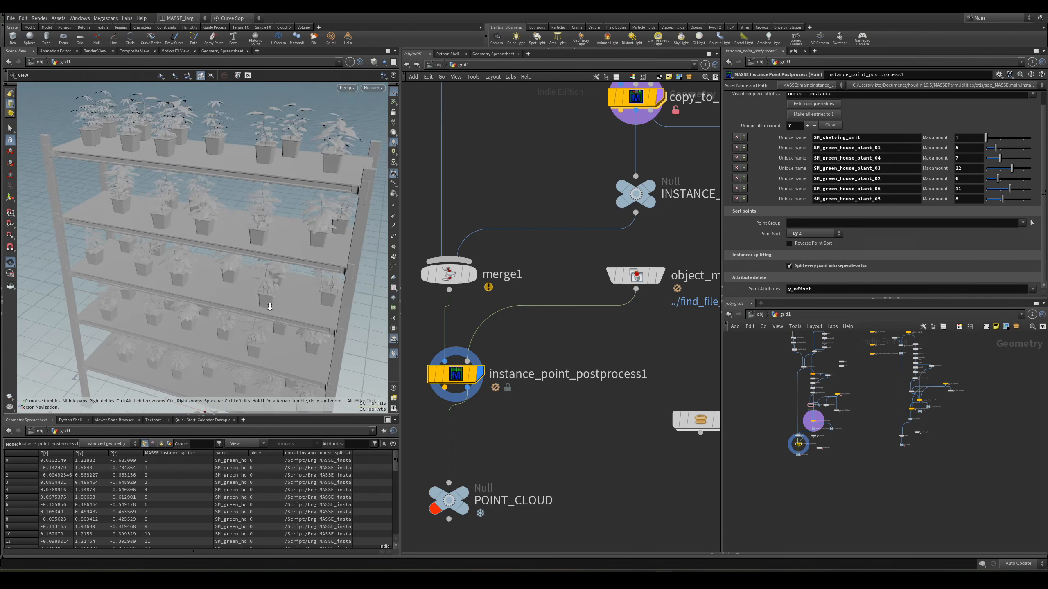
left_click_drag(267, 306, 281, 271, "alt")
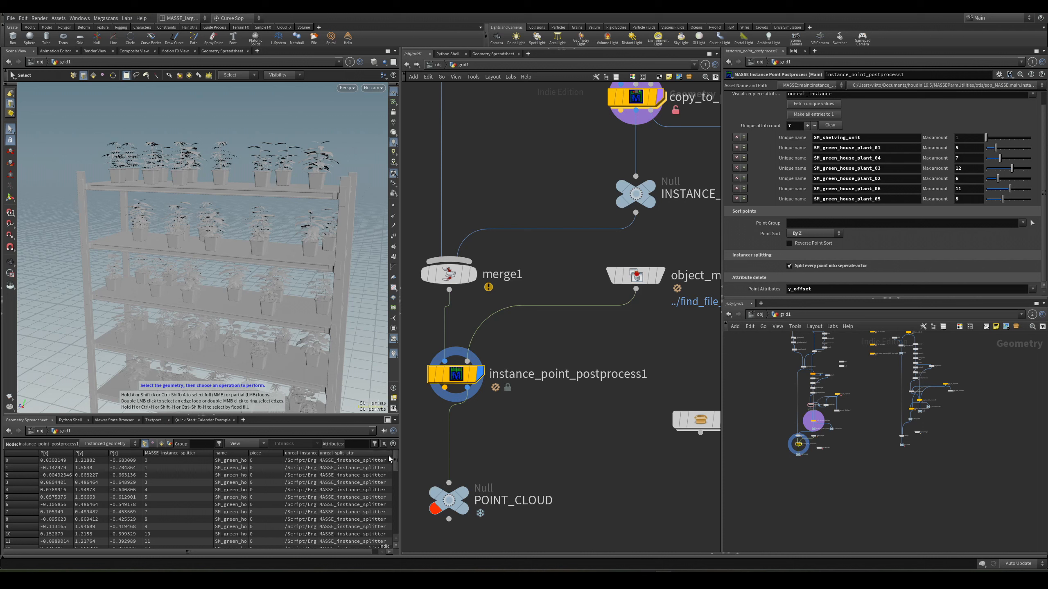
left_click(354, 468)
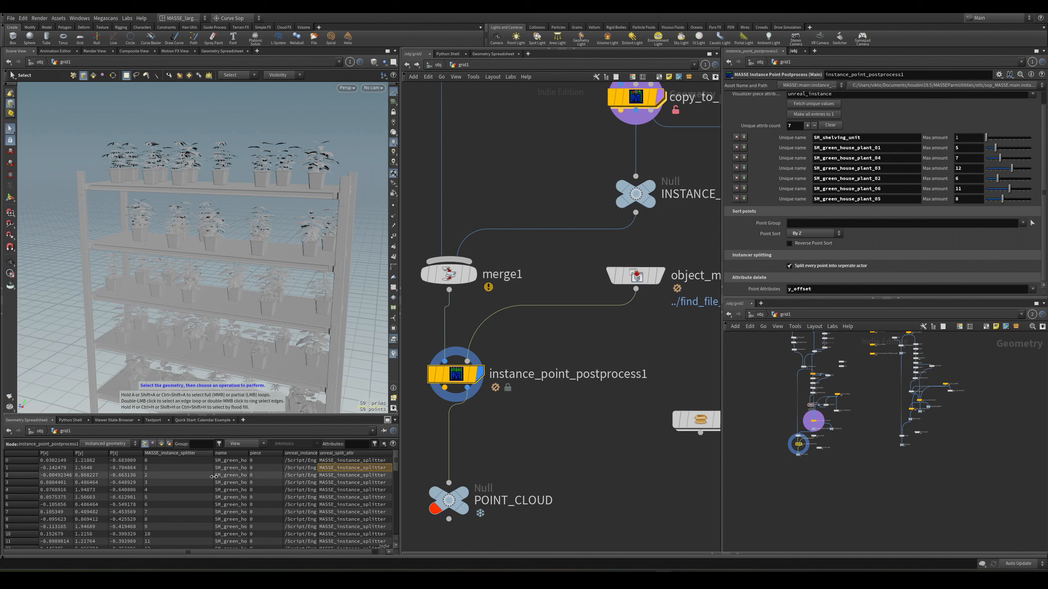
left_click(190, 462)
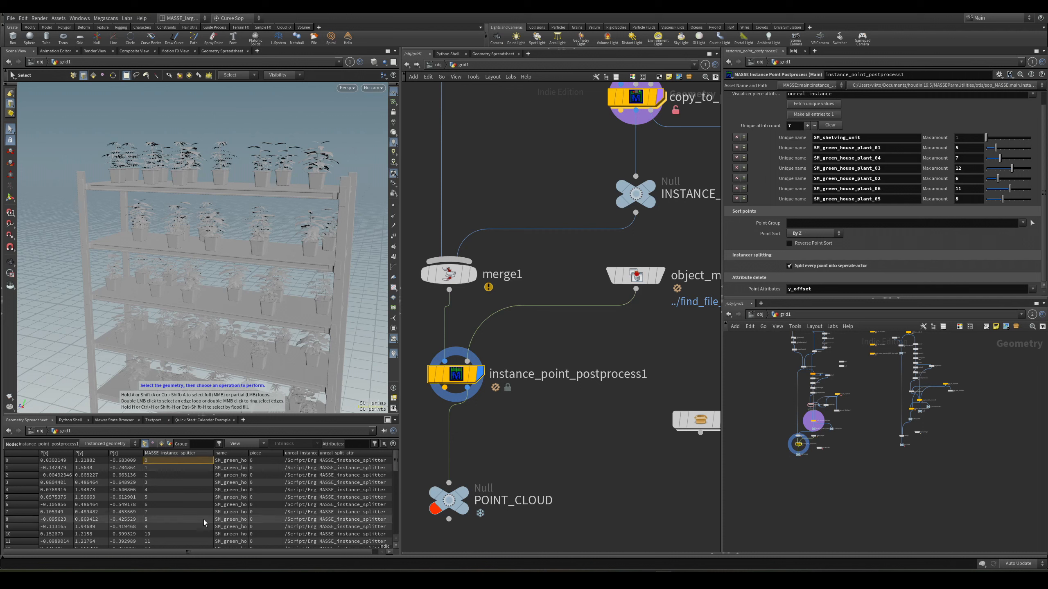
left_click(197, 490)
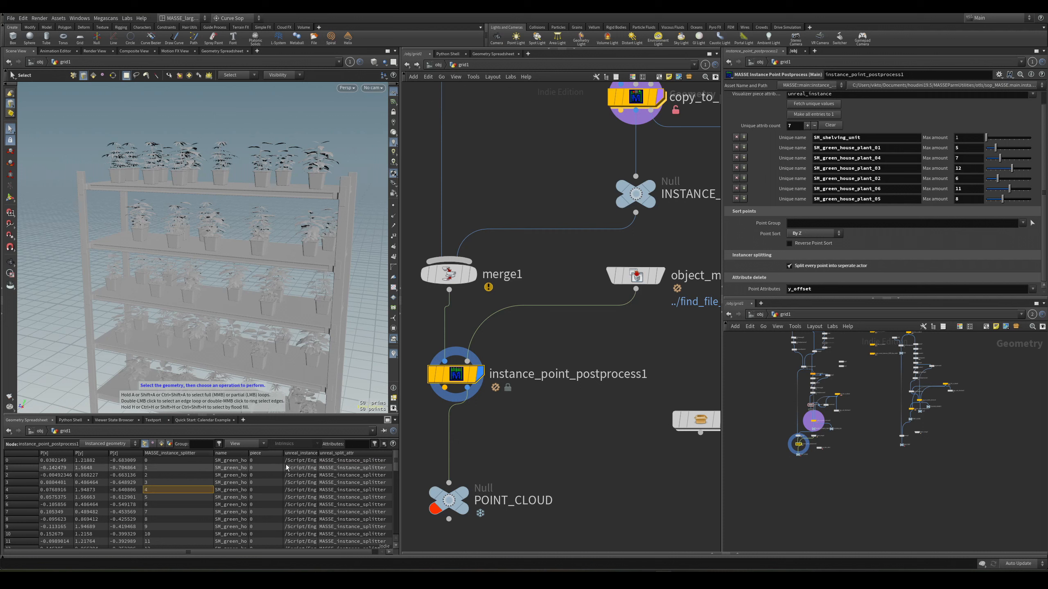
left_click(323, 476)
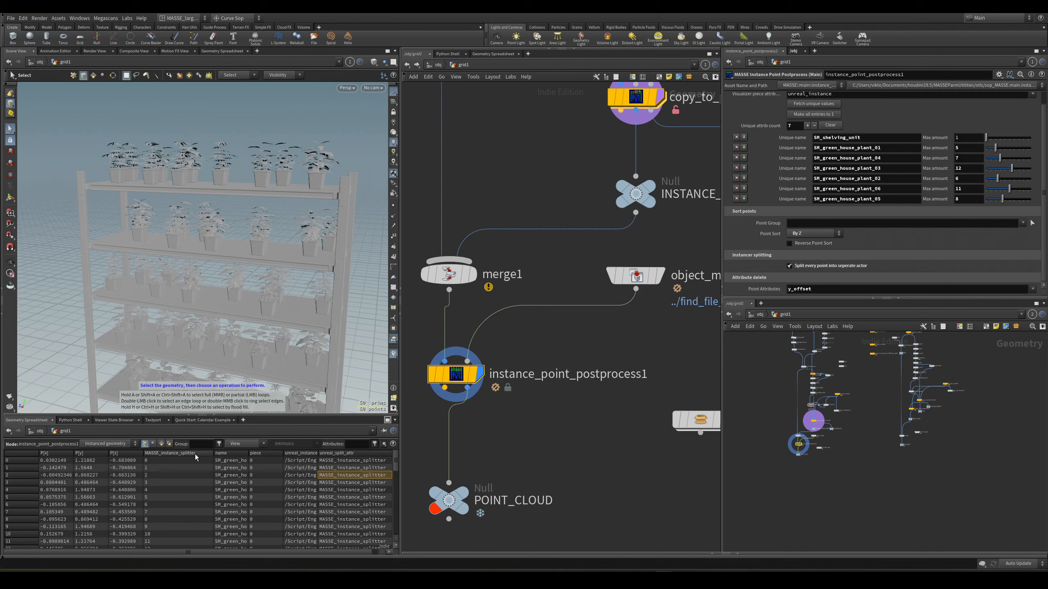
Step: Examine the MASSE_instance_splitter values down to the last point and return to the first rows
scroll(186, 475, "down", 5)
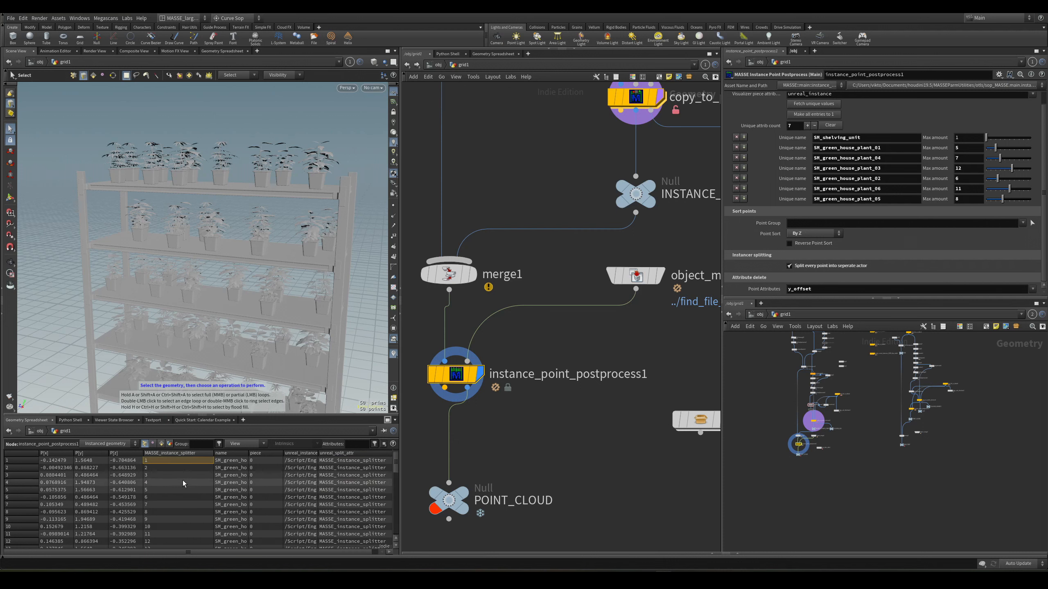
scroll(187, 495, "down", 5)
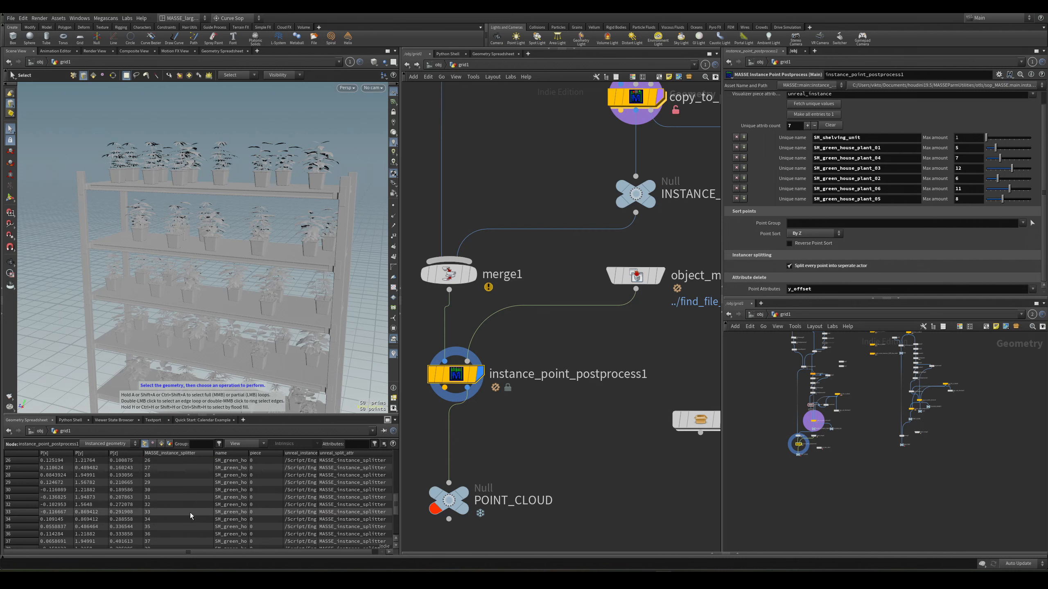
left_click(189, 519)
scroll(189, 511, "down", 2)
left_click(189, 518)
left_click(192, 505)
scroll(192, 505, "down", 2)
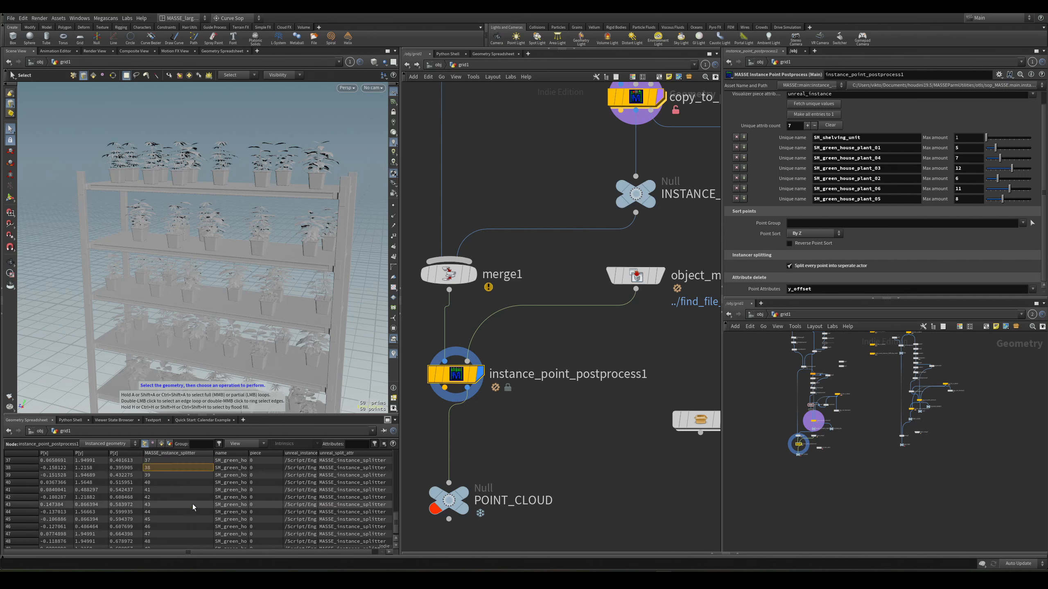
left_click(191, 512)
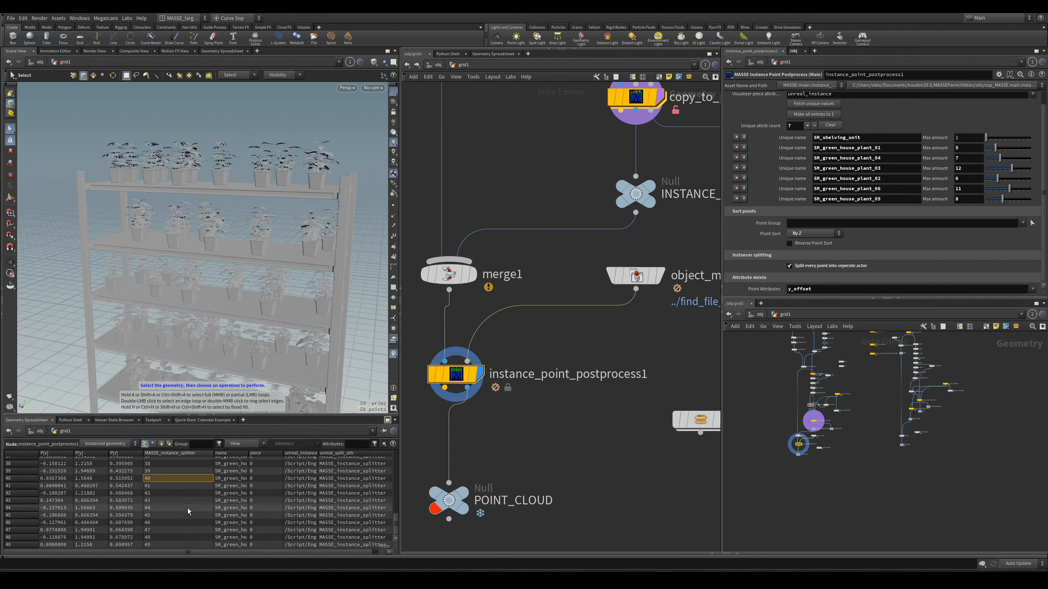
scroll(178, 530, "down", 1)
left_click(174, 536)
left_click(172, 545)
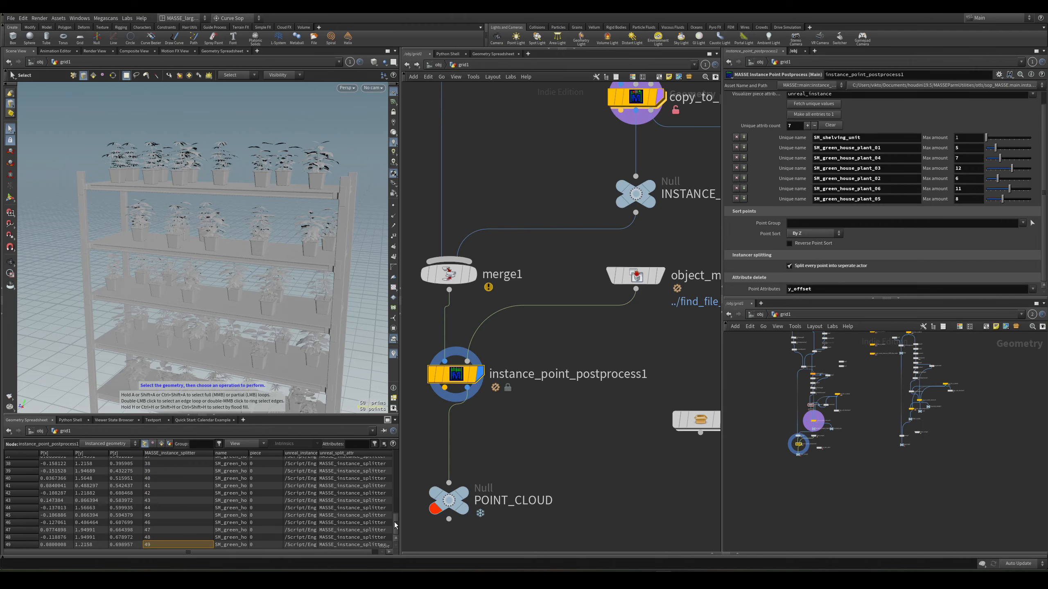
left_click_drag(395, 523, 395, 463)
left_click(178, 483)
left_click(193, 469)
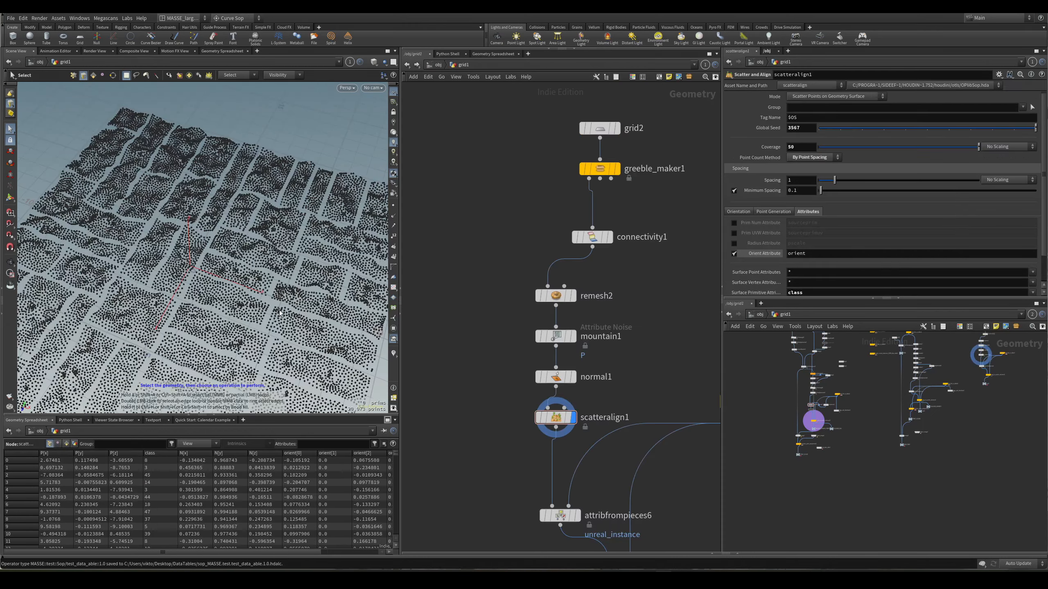
Step: Examine the scatteralign1 point cloud and the node chain that runs from grid2 to null2
scroll(283, 332, "up", 5)
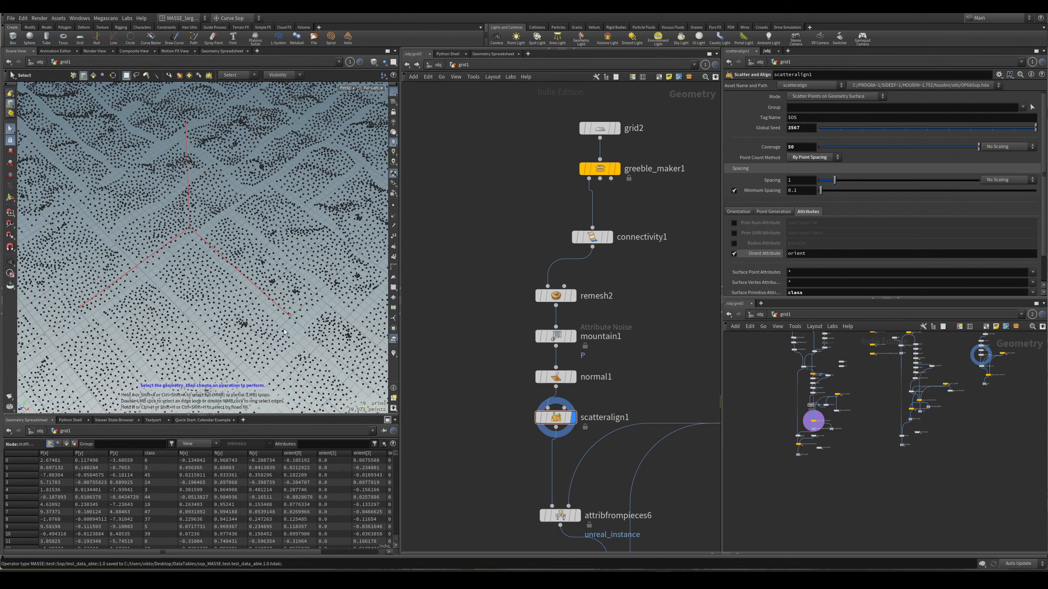
left_click_drag(298, 338, 278, 304, "alt")
scroll(501, 342, "down", 4)
left_click_drag(291, 268, 287, 243, "alt")
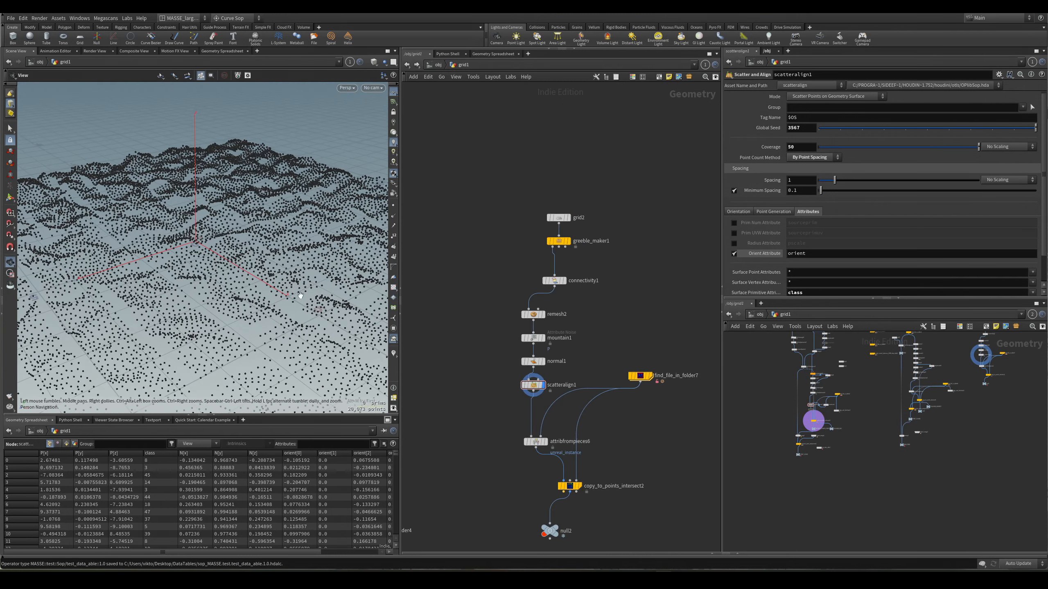
scroll(477, 360, "down", 4)
middle_click_drag(478, 360, 506, 357)
scroll(607, 291, "up", 2)
scroll(606, 310, "up", 4)
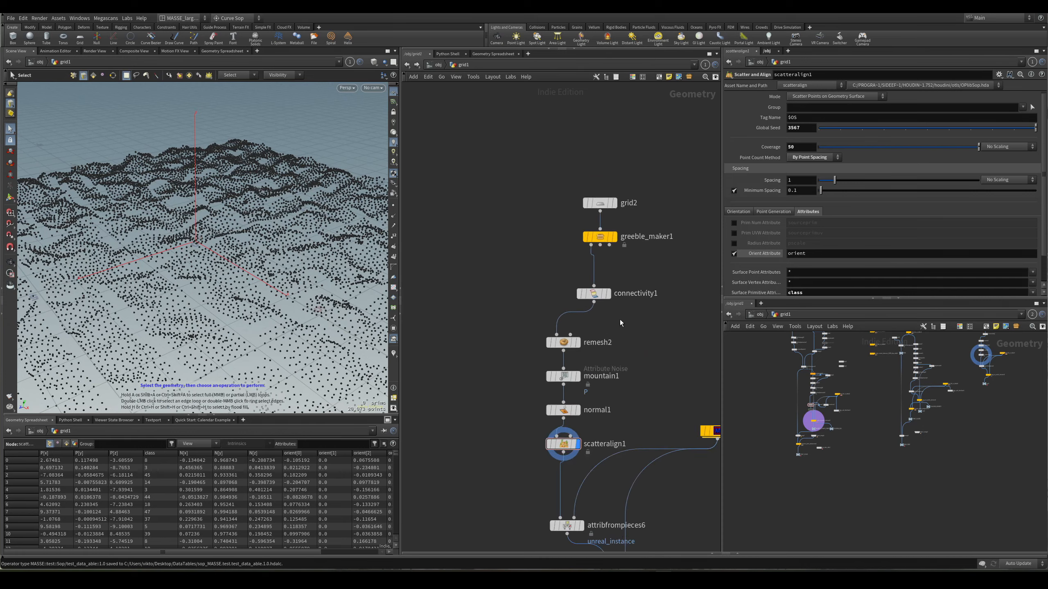
Step: Display the remesh2 and mountain1 outputs in turn and compare the noisy surface in shaded and wireframe views
left_click(553, 329)
key("r")
left_click_drag(248, 255, 248, 318, "alt")
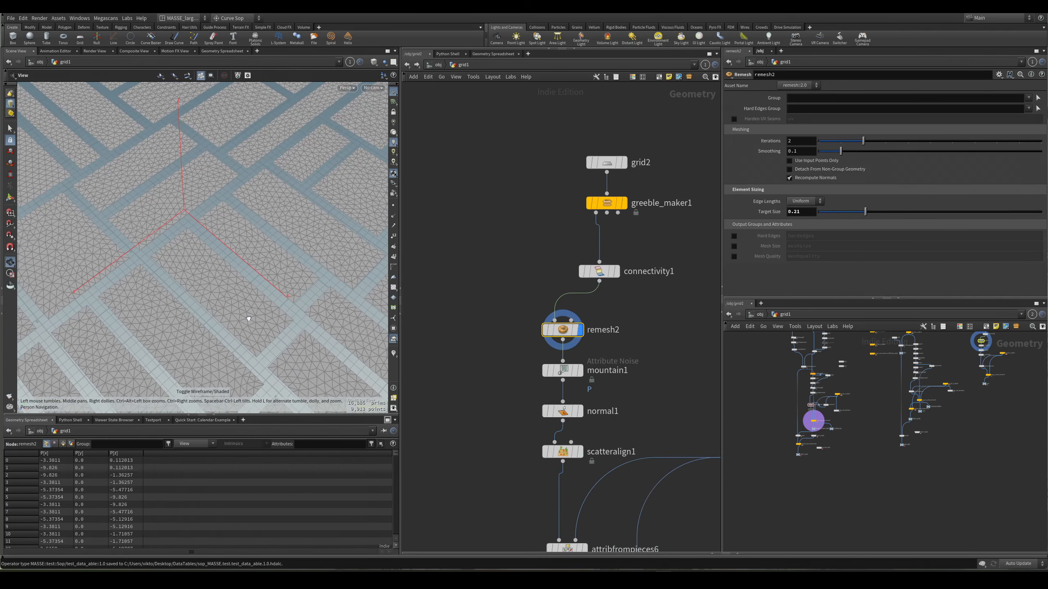
left_click_drag(590, 341, 478, 380)
key("r")
left_click_drag(307, 276, 297, 247)
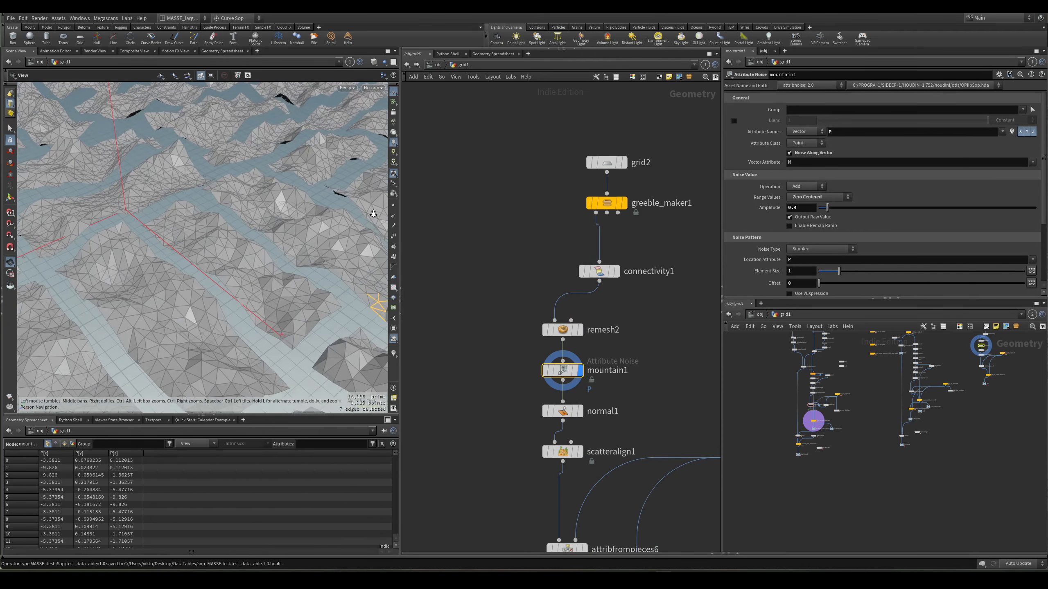
key("w")
left_click_drag(256, 283, 259, 275, "alt")
key("w")
key("w")
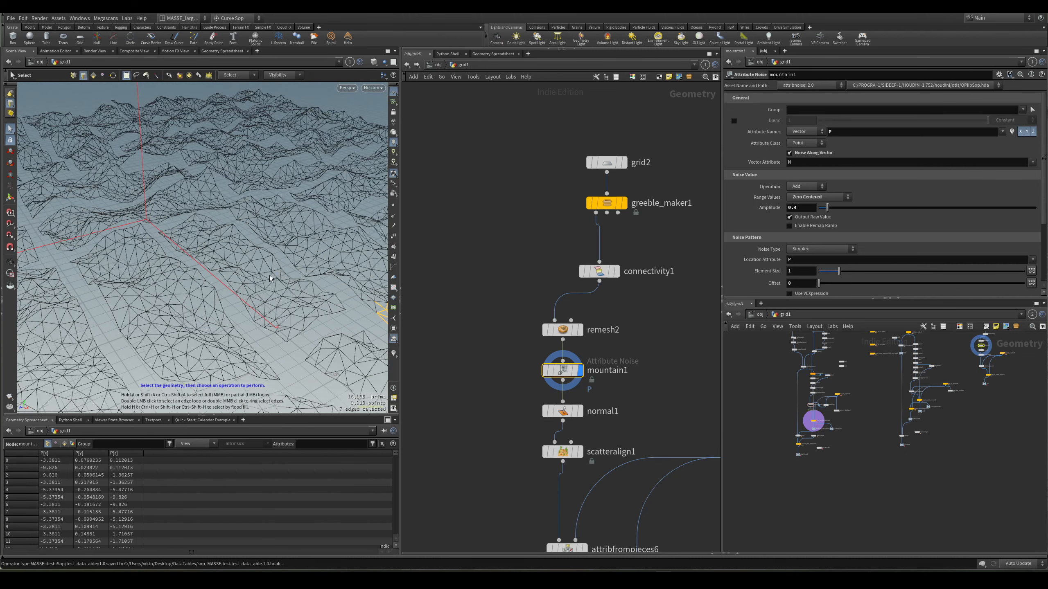
Step: Display the normal1 output and the scatteralign1 output to examine the points scattered over the noisy tiles
left_click(571, 411)
key("r")
middle_click_drag(581, 423, 579, 390)
left_click(567, 419)
key("r")
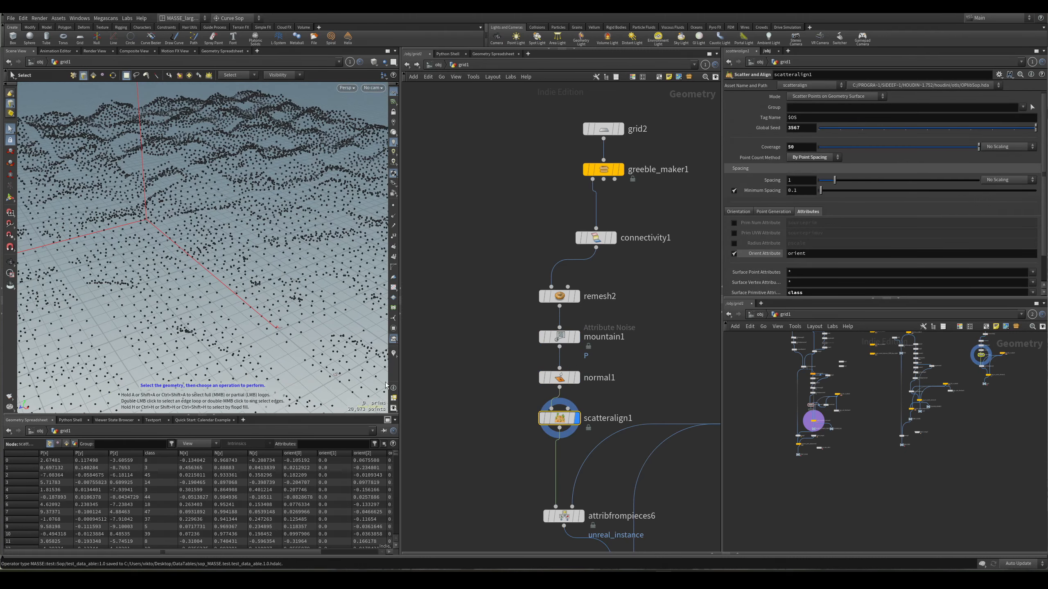
left_click_drag(264, 277, 306, 296, "alt")
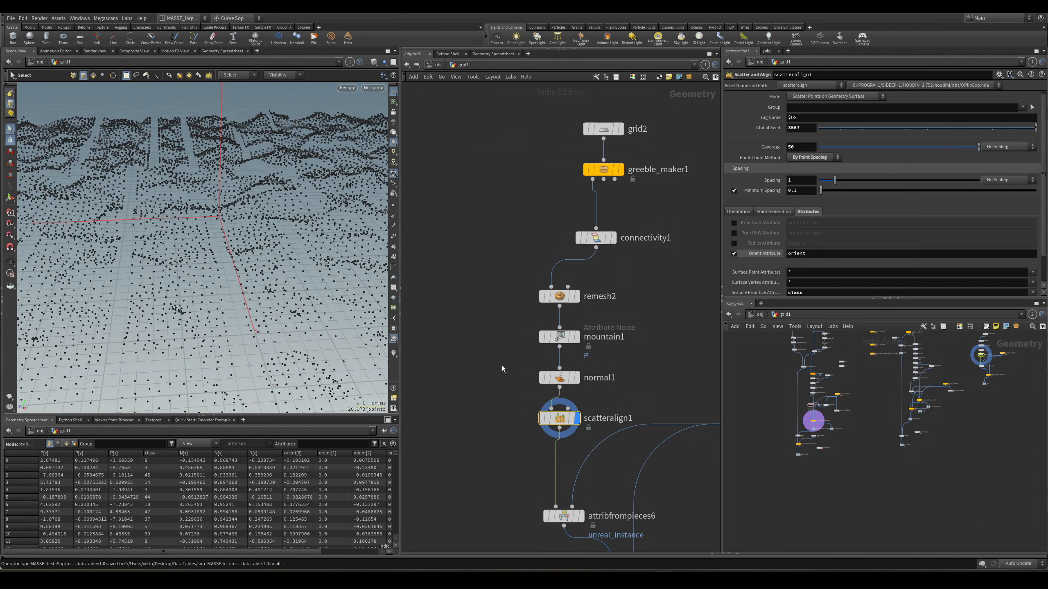
Step: Display attribfrompieces6 and copy_to_points_intersect2 in turn, leaving the copied meshes shown
middle_click_drag(525, 392, 500, 334)
left_click_drag(488, 396, 548, 444)
key("r")
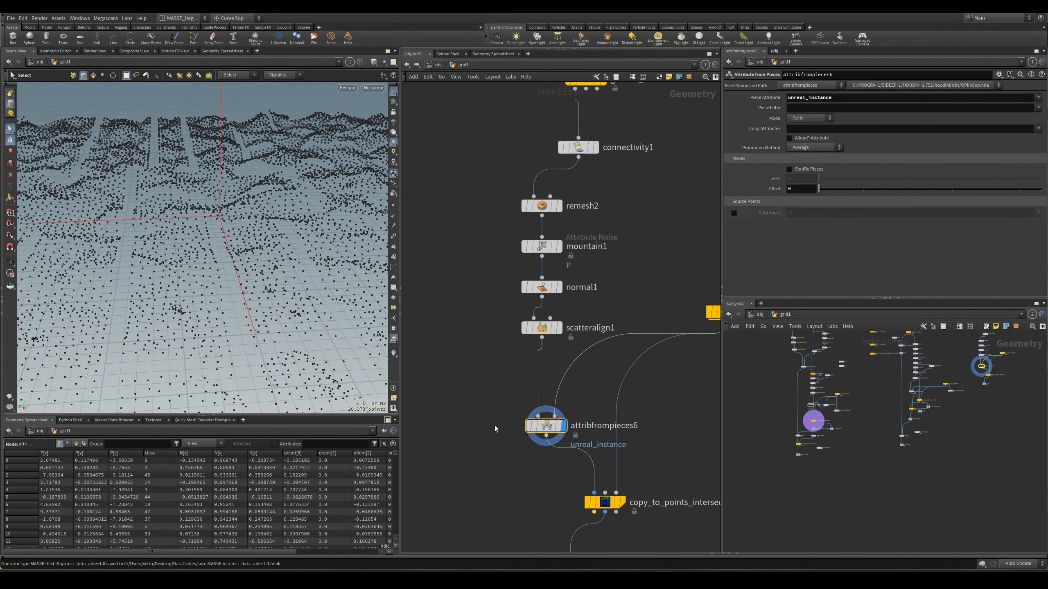
middle_click_drag(461, 353, 441, 281)
left_click_drag(506, 407, 611, 444)
key("r")
Step: Inspect the scattered boxes, cans and bottles up close for intersections and from a distance for overall coverage
left_click_drag(295, 244, 281, 289, "alt")
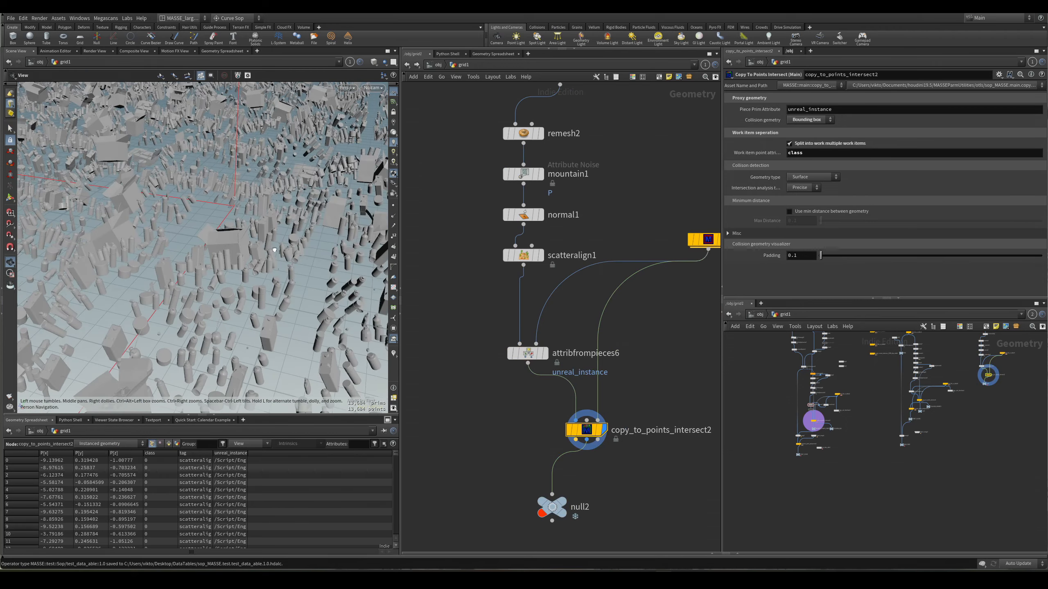
right_click_drag(280, 289, 289, 264, "alt")
left_click_drag(289, 264, 230, 263, "alt")
left_click_drag(219, 227, 297, 272, "alt")
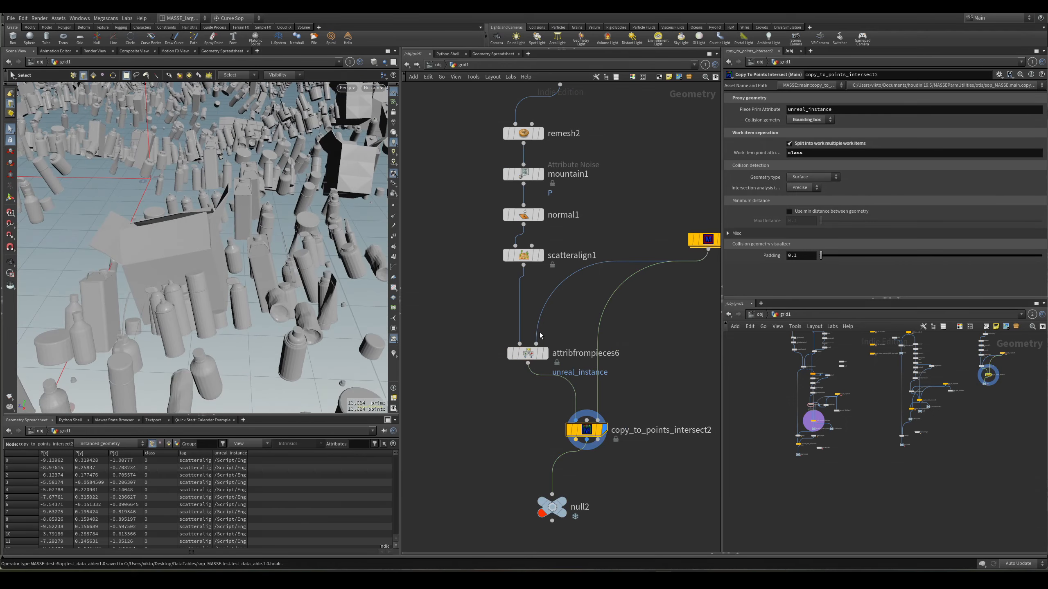
right_click_drag(197, 288, 231, 268, "alt")
left_click_drag(231, 268, 254, 298, "alt")
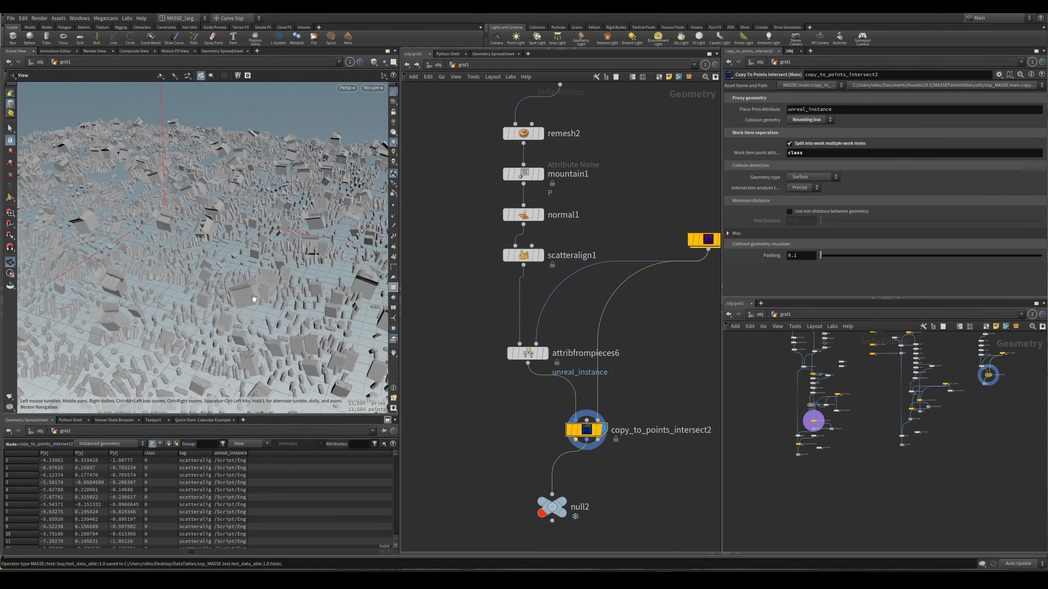
middle_click_drag(506, 458, 502, 421)
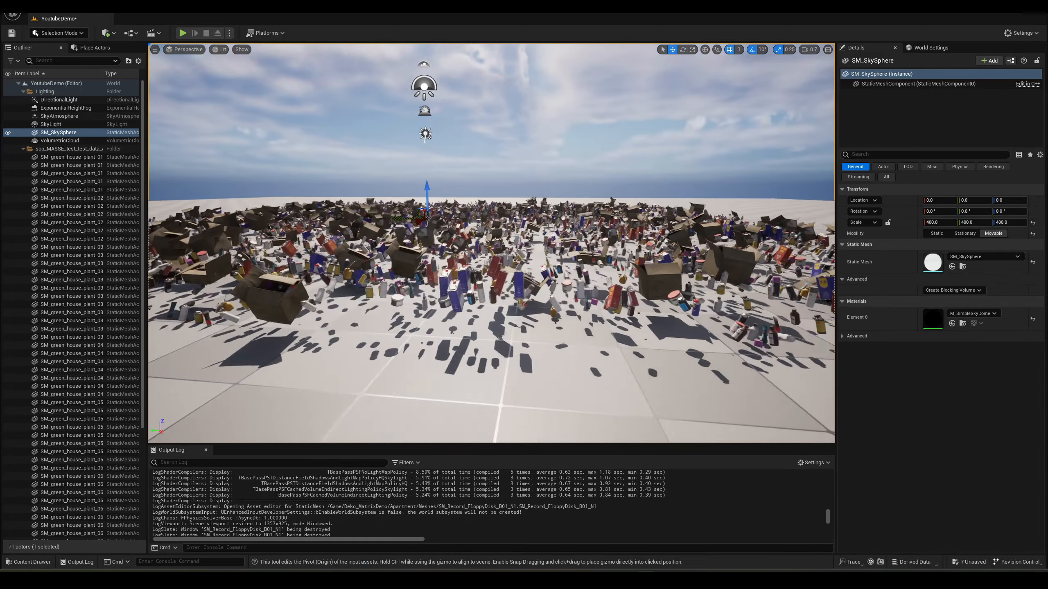
Step: Fly through the Unreal level to inspect the scattered cardboard boxes, cans and bottles from several angles
key("d")
right_click_drag(491, 242, 495, 218)
key("w")
scroll(289, 199, "up", 4)
key("s")
key("w")
key("e")
scroll(495, 178, "down", 3)
key("w")
scroll(494, 218, "down", 1)
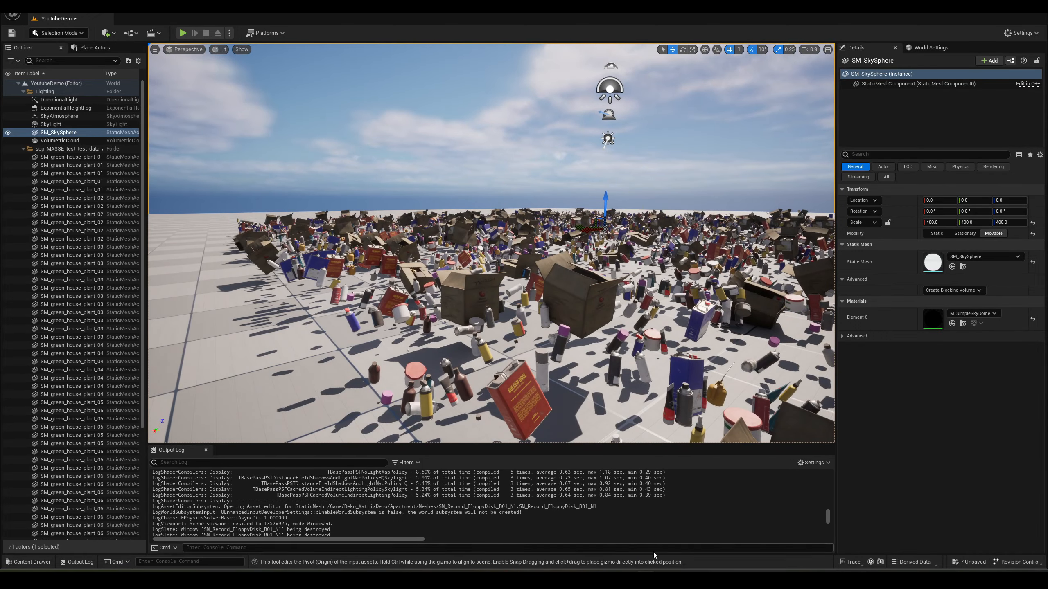
Step: Switch to Houdini, align the grid2 to scatteralign1 nodes in a straight column and place null2 directly below copy_to_points_intersect2
mouse_move(665, 576)
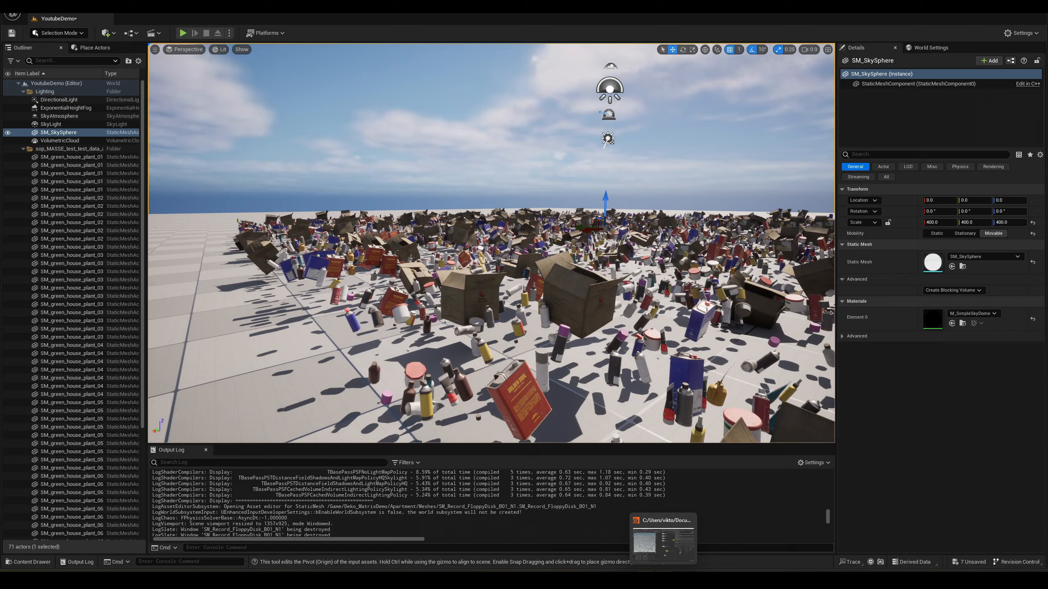
left_click(663, 541)
scroll(485, 387, "down", 5)
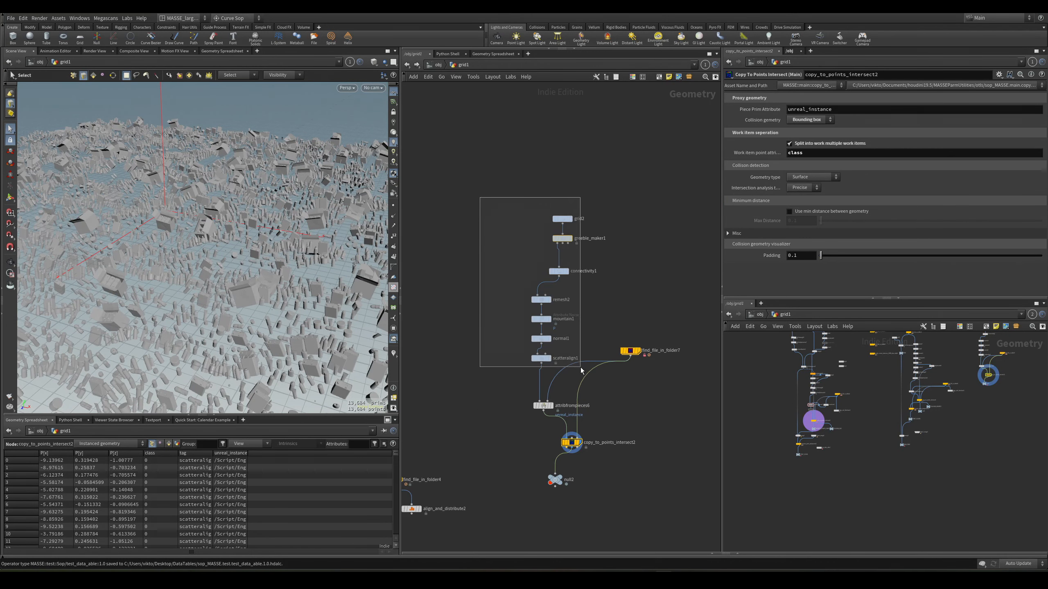
left_click_drag(581, 370, 581, 370)
left_click_drag(535, 239, 535, 254)
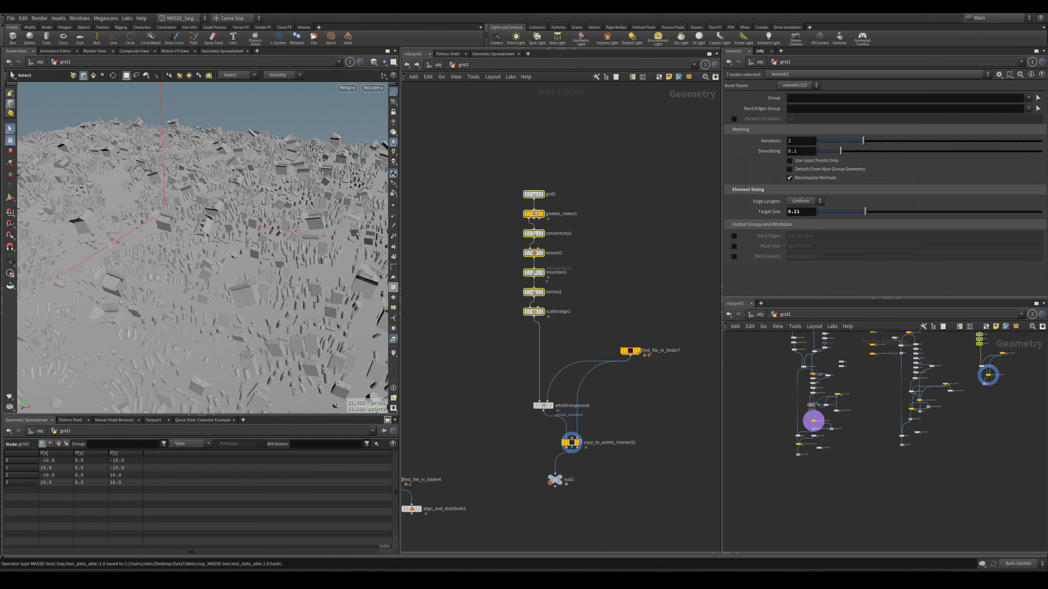
left_click_drag(534, 313, 531, 355)
left_click(513, 400)
scroll(536, 433, "up", 3)
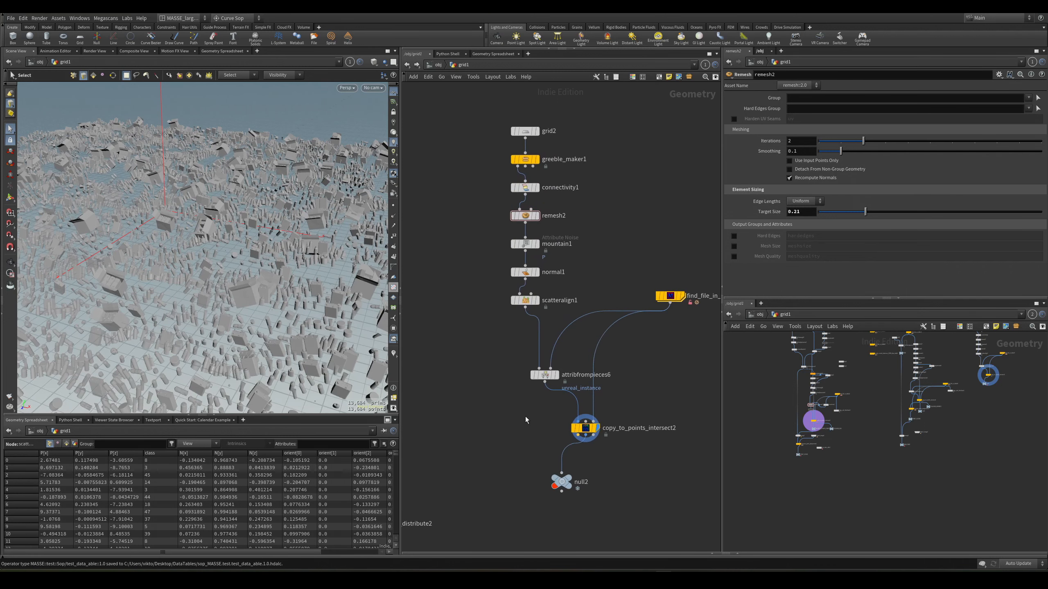
left_click_drag(595, 488, 576, 446)
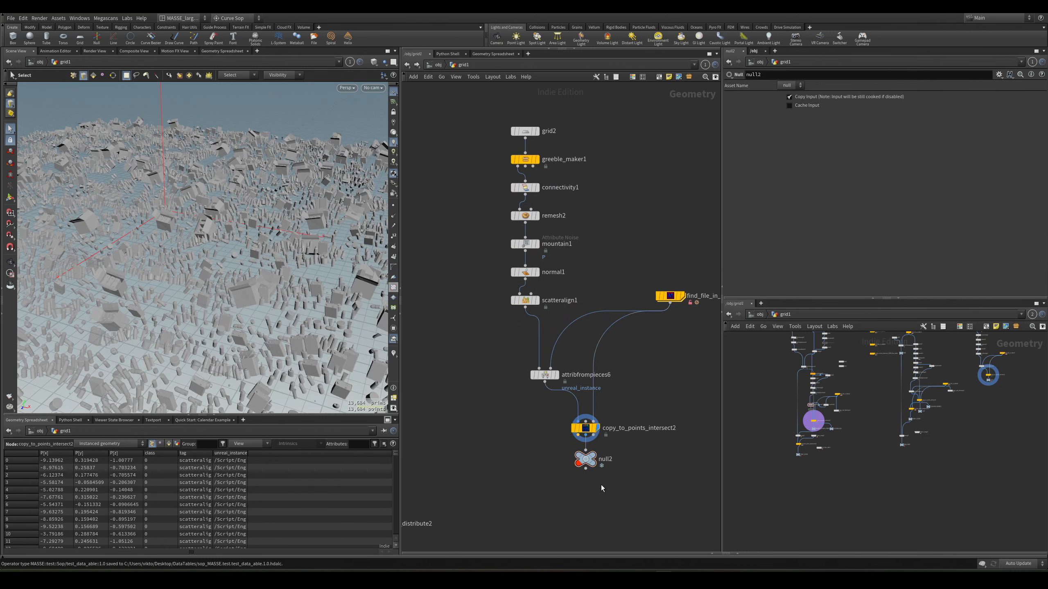